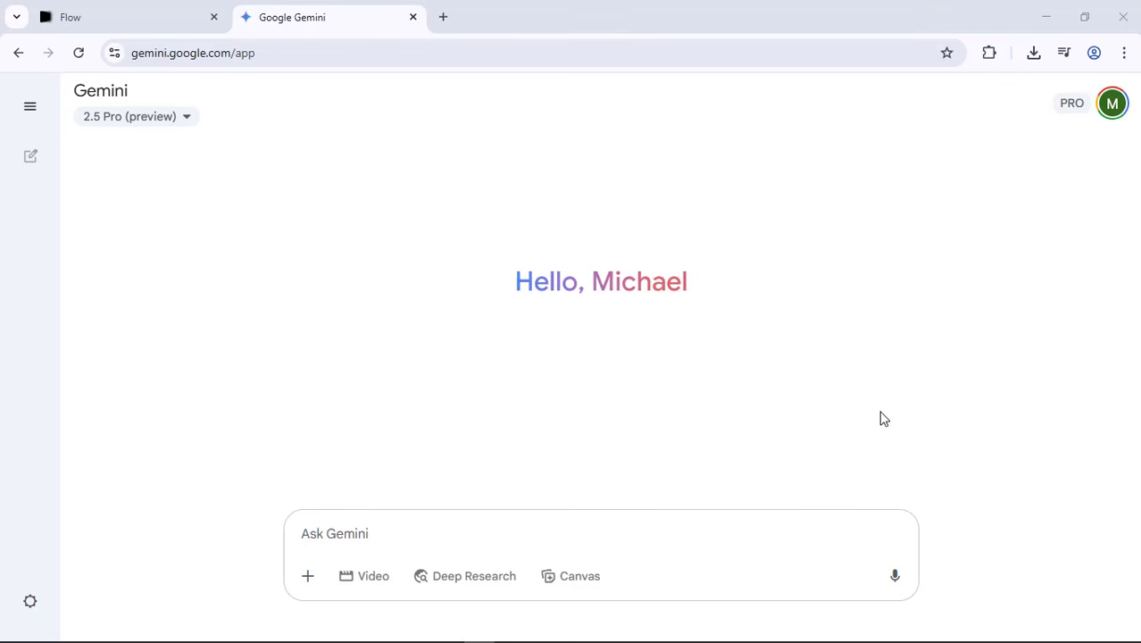
Check which Google account is signed in to Gemini, then close the account details
{"action": "left_click", "coordinate": [1106, 109]}
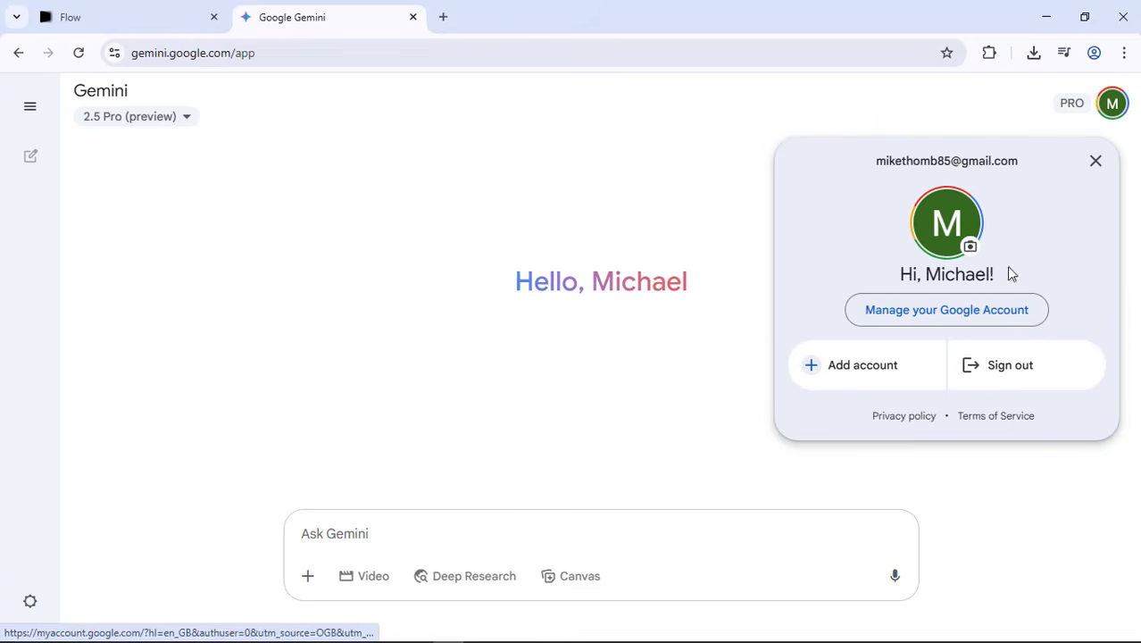
{"action": "left_click_drag", "start_coordinate": [877, 165], "coordinate": [1029, 177]}
{"action": "left_click", "coordinate": [1027, 179]}
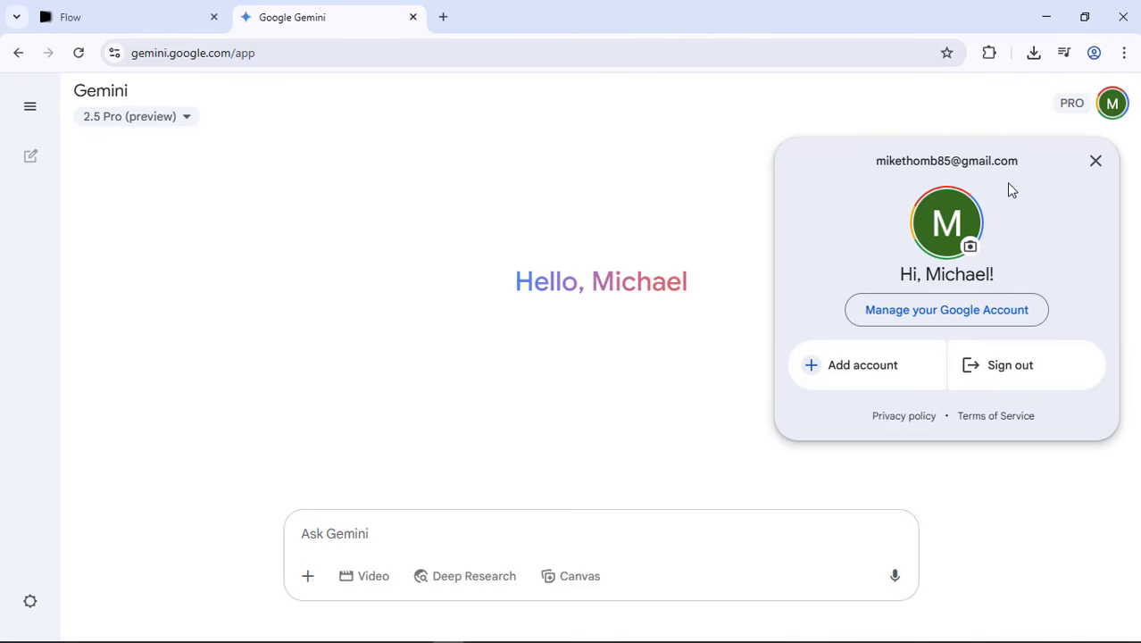
{"action": "mouse_move", "coordinate": [1016, 166]}
{"action": "left_mouse_down"}
{"action": "mouse_move", "coordinate": [929, 166]}
{"action": "mouse_move", "coordinate": [1018, 157]}
{"action": "left_mouse_up"}
{"action": "left_click", "coordinate": [879, 179]}
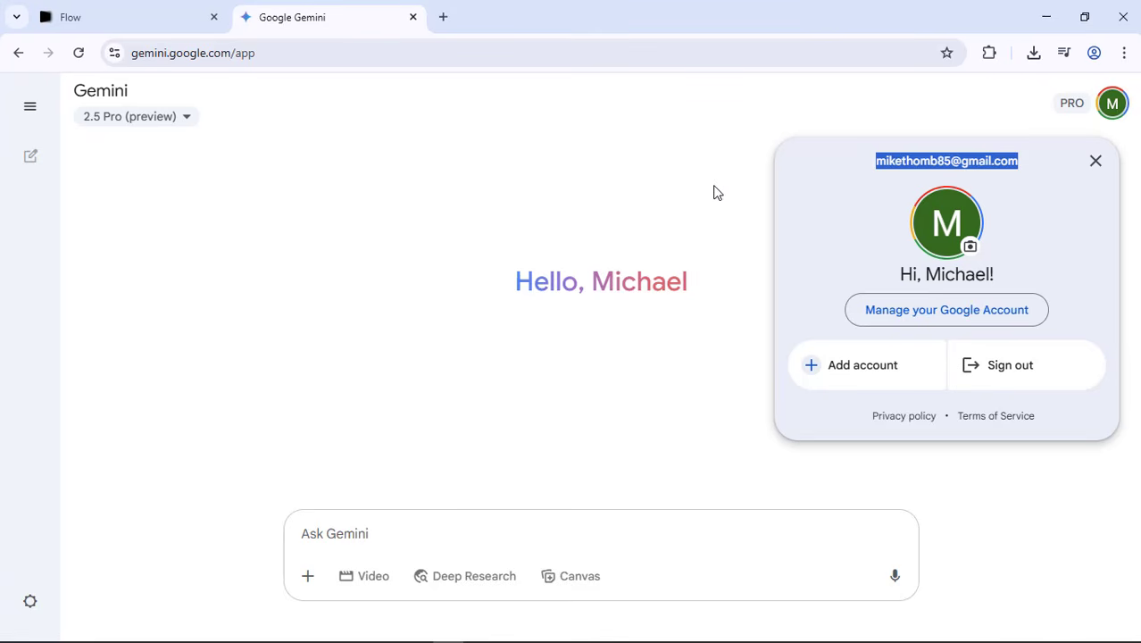
{"action": "left_click", "coordinate": [824, 191]}
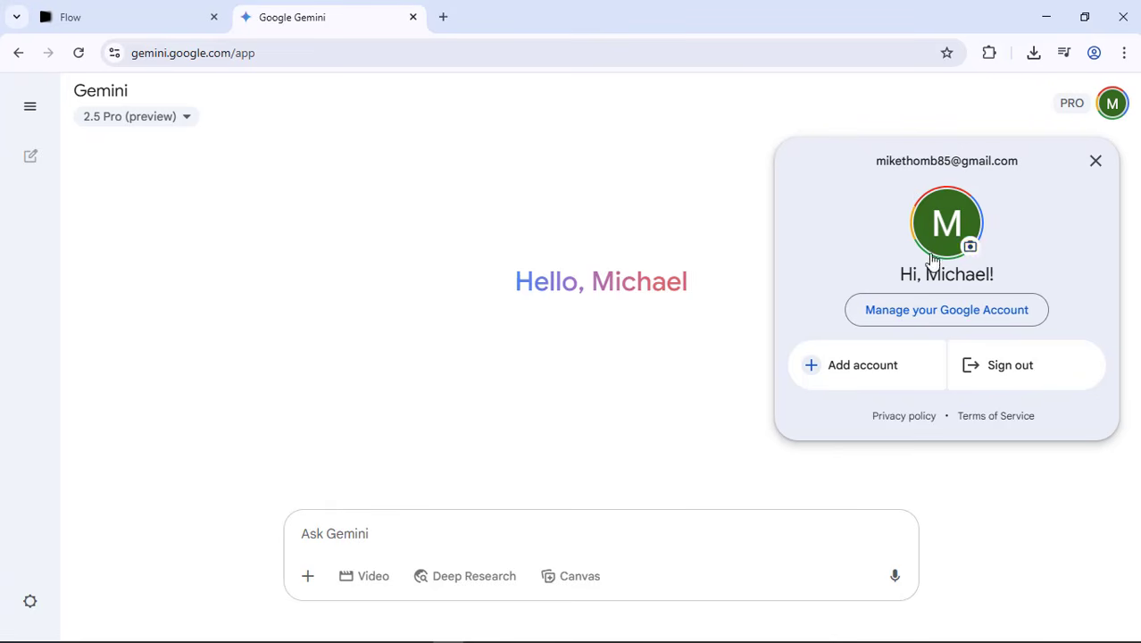
{"action": "left_click", "coordinate": [1015, 119]}
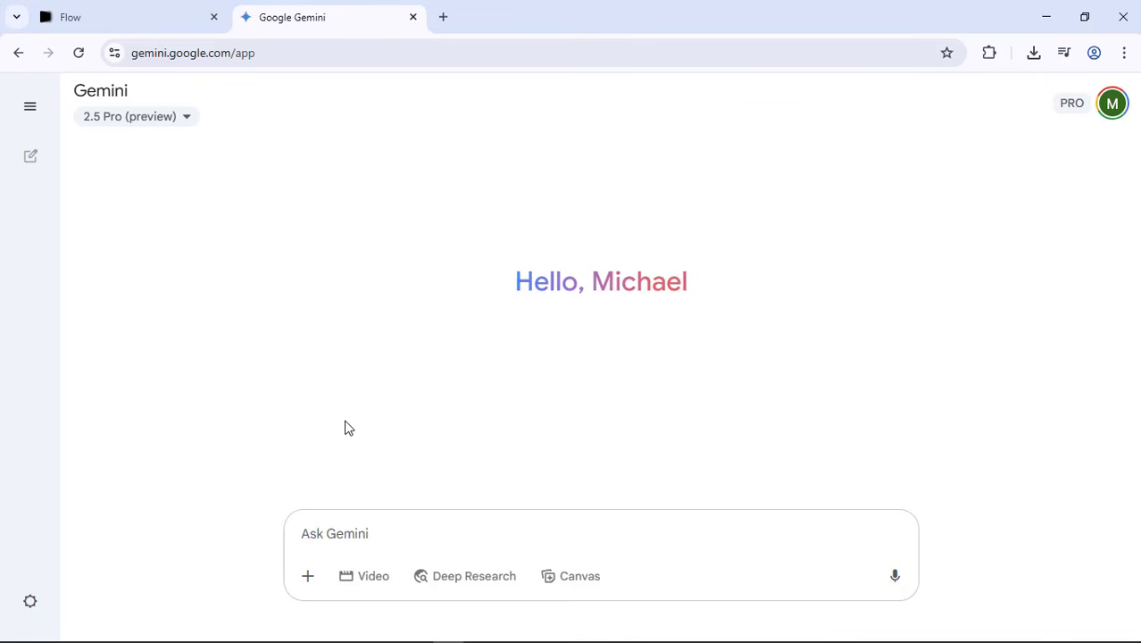
Choose 2.5 Pro (preview) as the Gemini model
{"action": "left_click", "coordinate": [179, 123]}
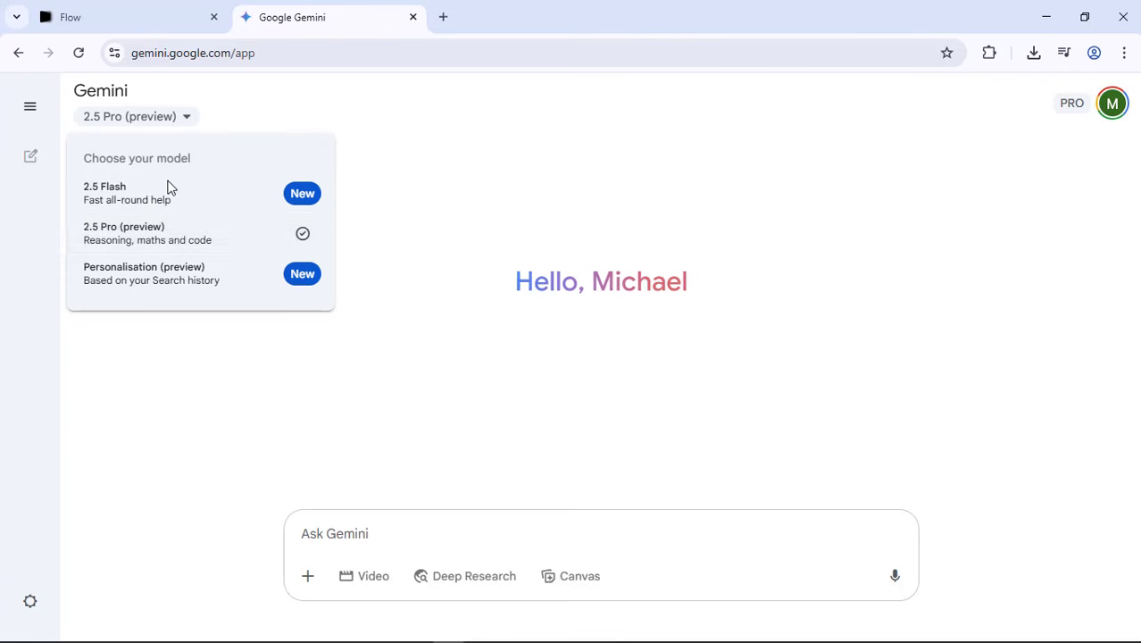
{"action": "left_click", "coordinate": [173, 242]}
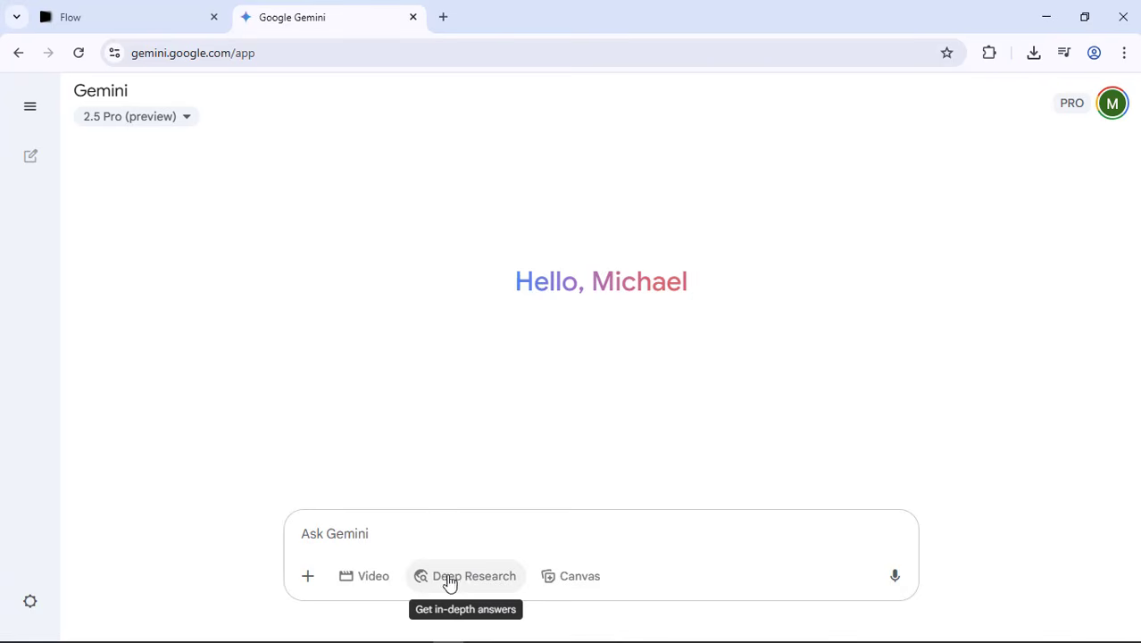
Examine the options for adding files, Drive content or code to the prompt, without adding anything
{"action": "left_click", "coordinate": [310, 580]}
{"action": "left_click", "coordinate": [238, 536]}
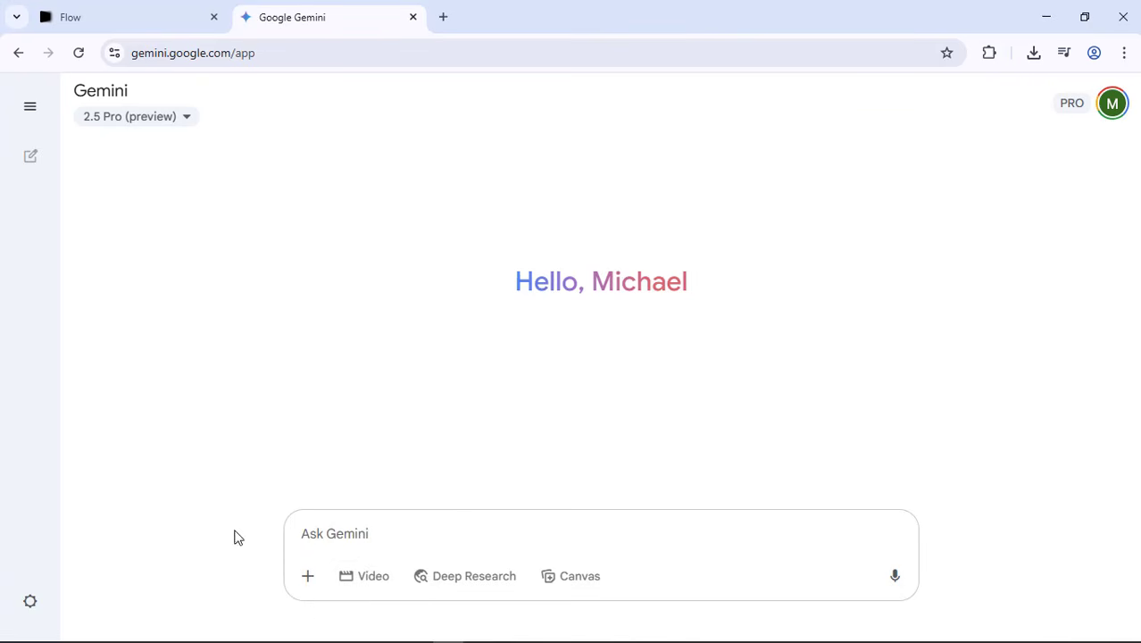
{"action": "left_click", "coordinate": [317, 579]}
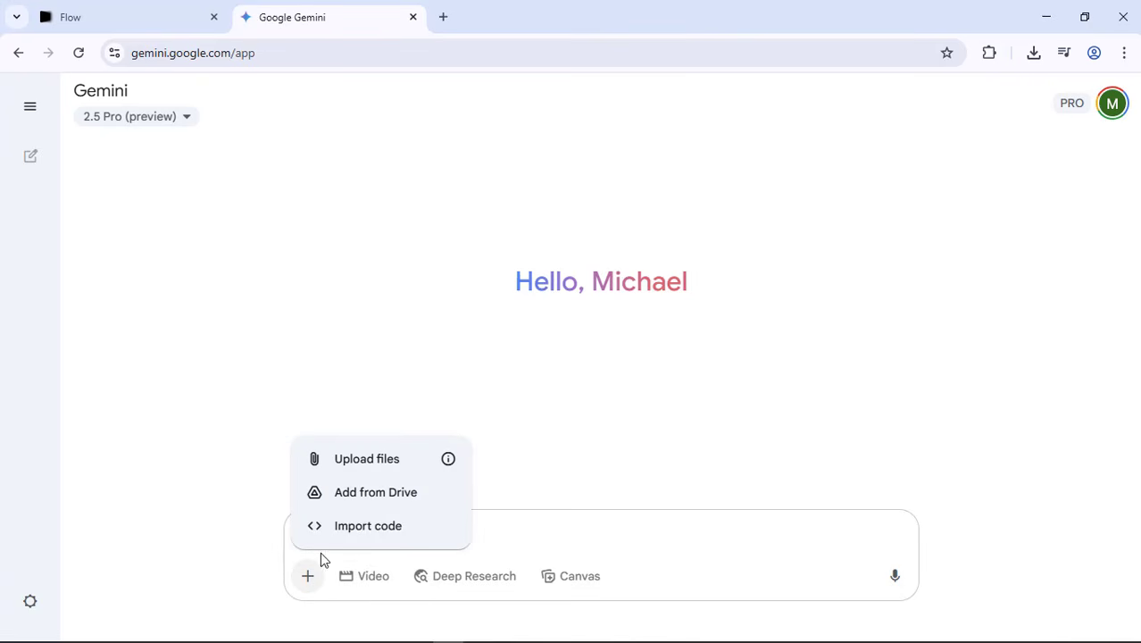
{"action": "left_click", "coordinate": [250, 530]}
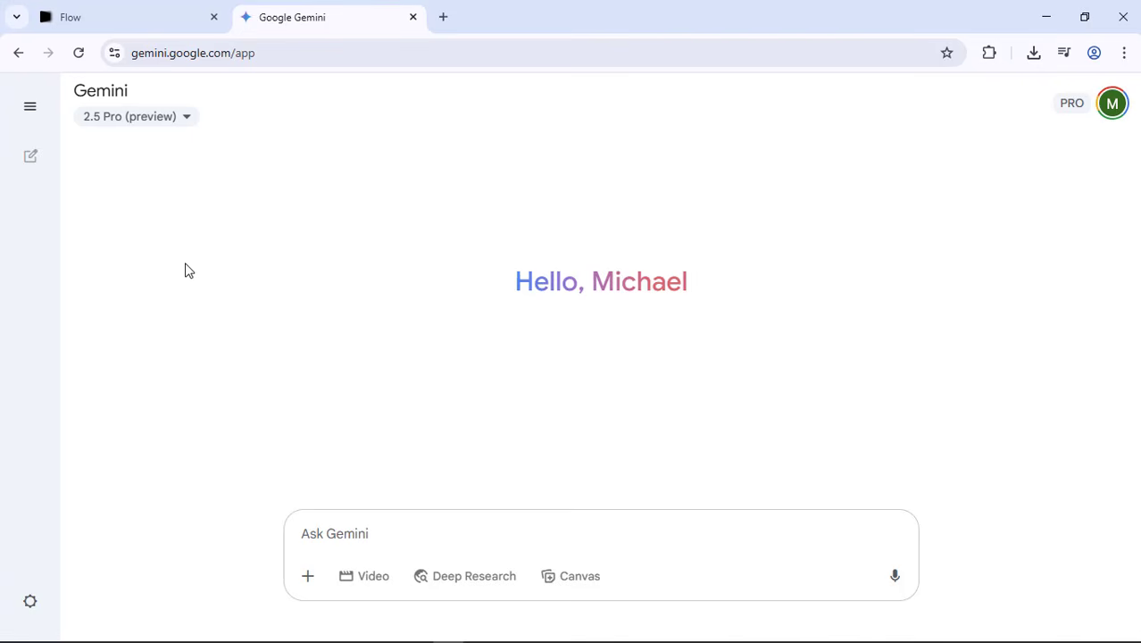
{"action": "left_click", "coordinate": [305, 571]}
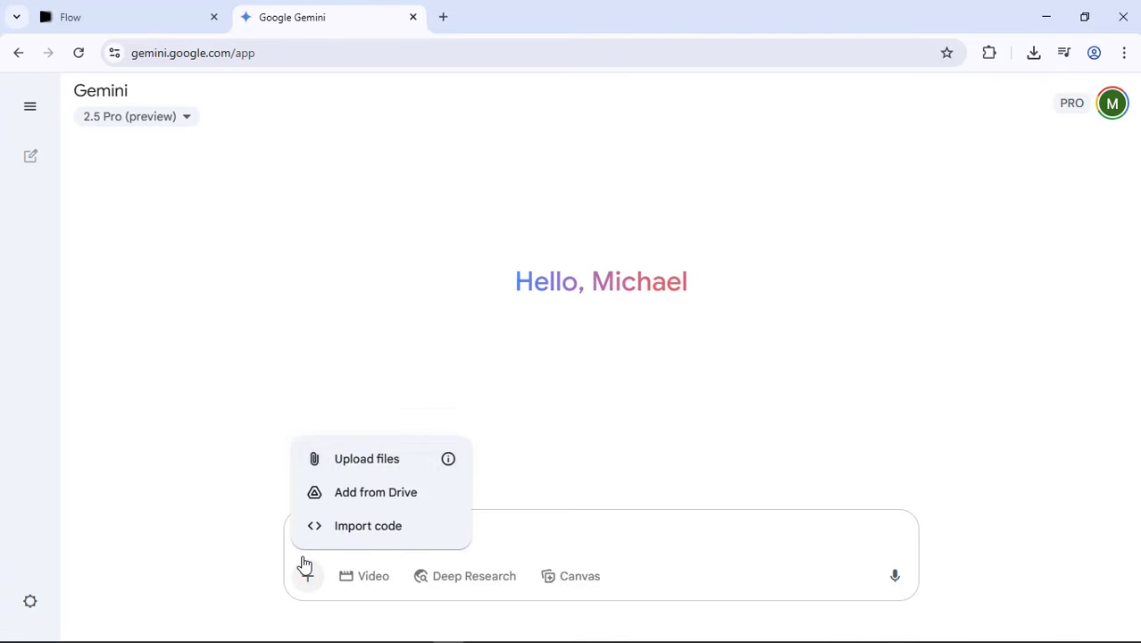
{"action": "left_click", "coordinate": [211, 441]}
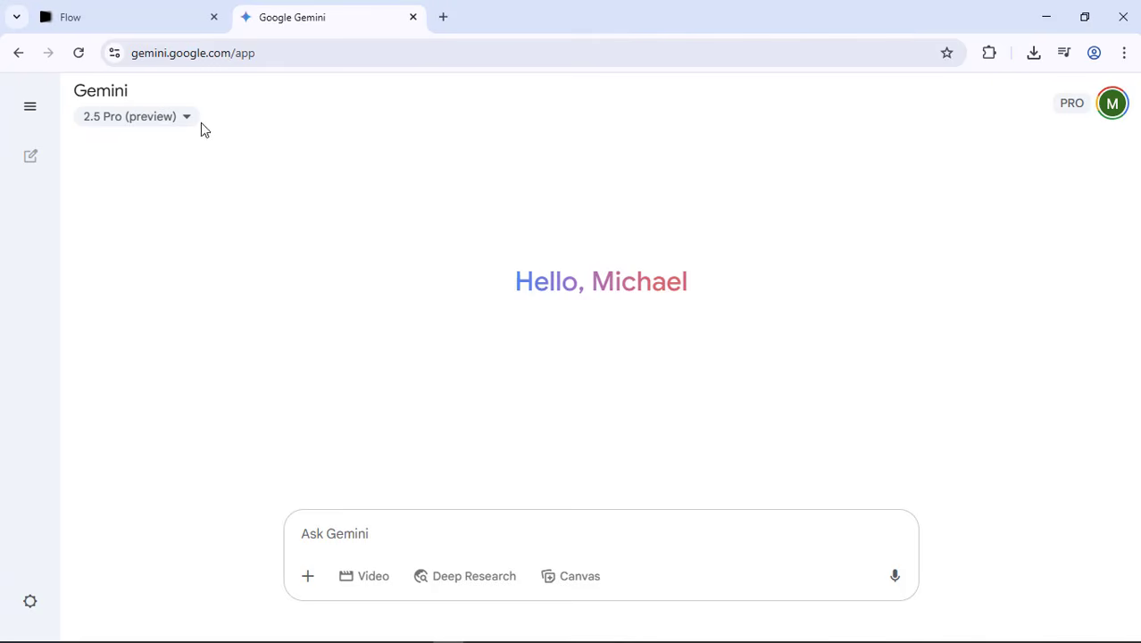
{"action": "double_click", "coordinate": [210, 55]}
{"action": "left_click", "coordinate": [209, 55]}
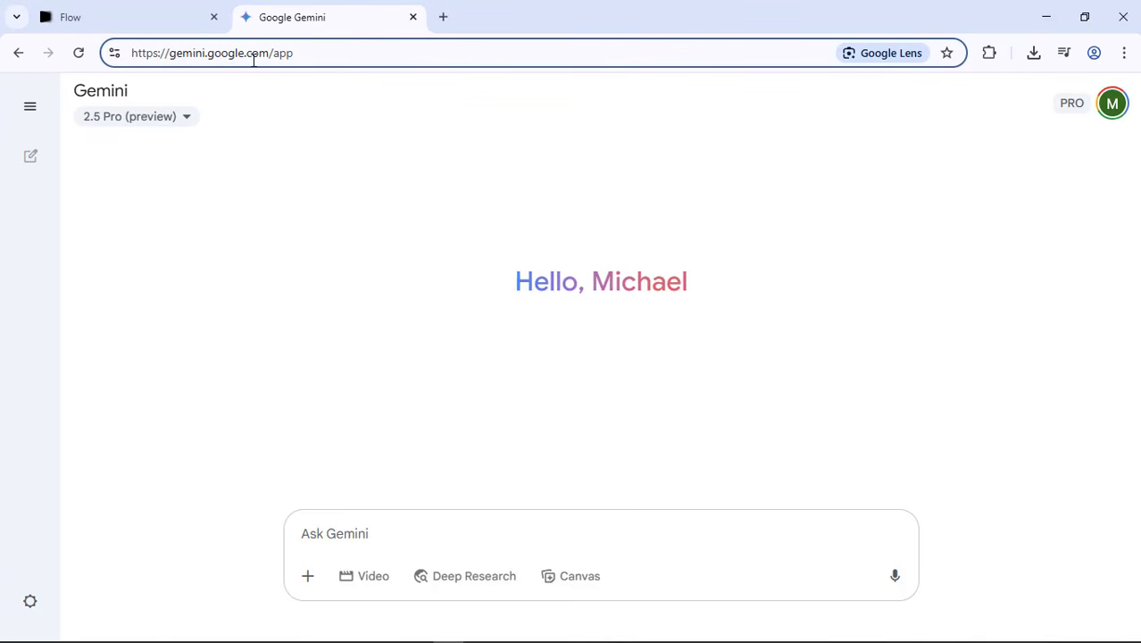
{"action": "left_click", "coordinate": [295, 159]}
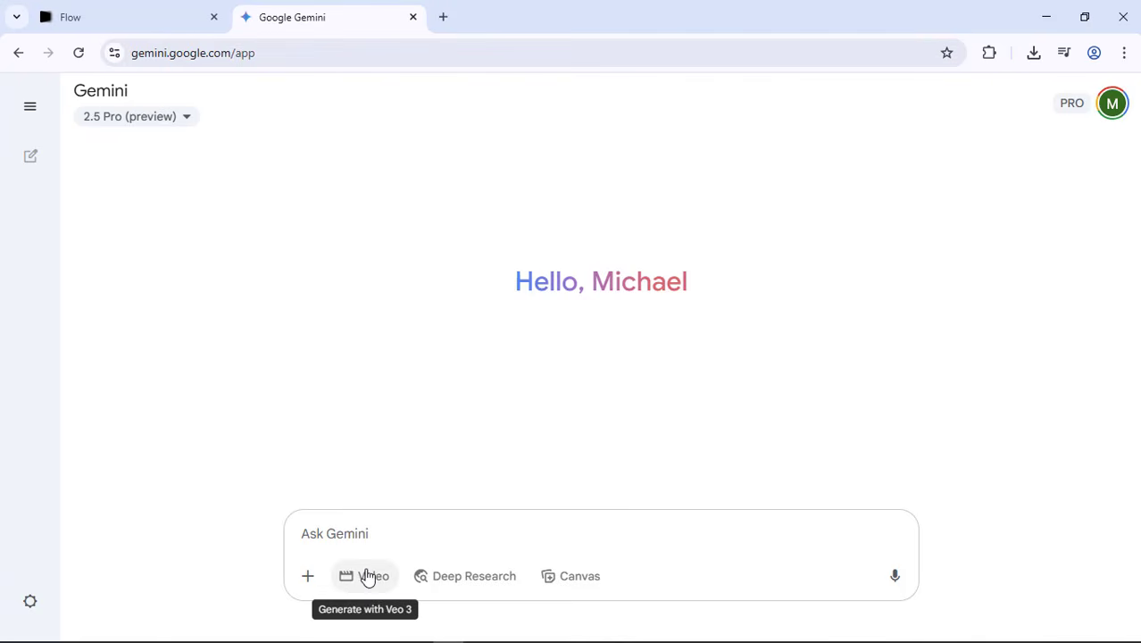
{"action": "left_click_drag", "start_coordinate": [379, 610], "coordinate": [410, 609]}
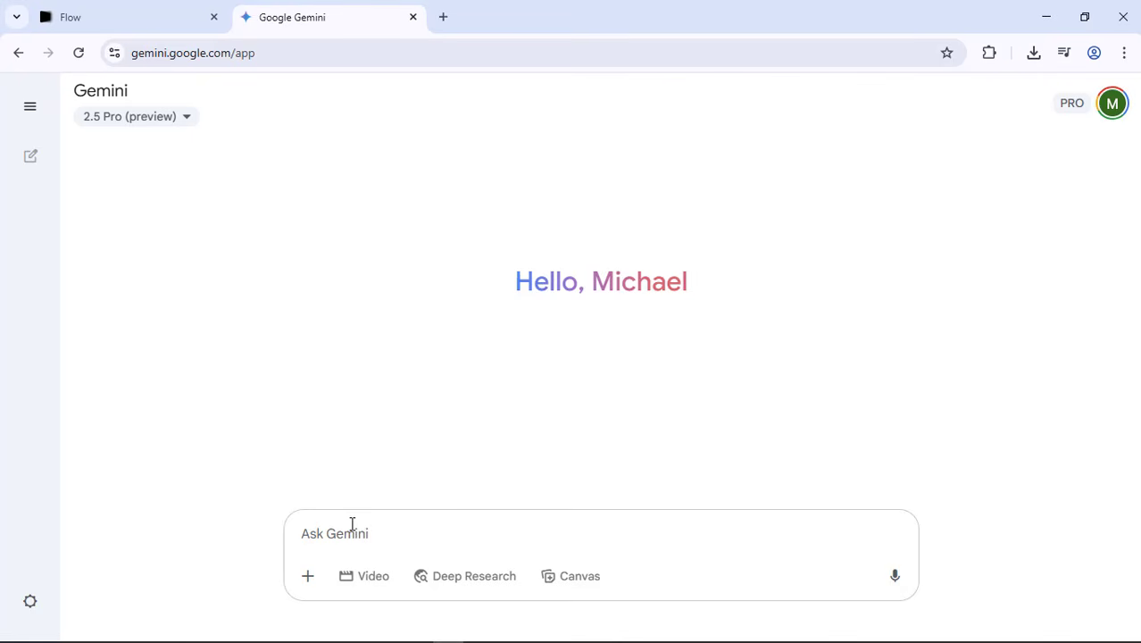
Turn on Video generation for the Gemini prompt and decline the Imagen 4 offer
{"action": "left_click", "coordinate": [366, 580]}
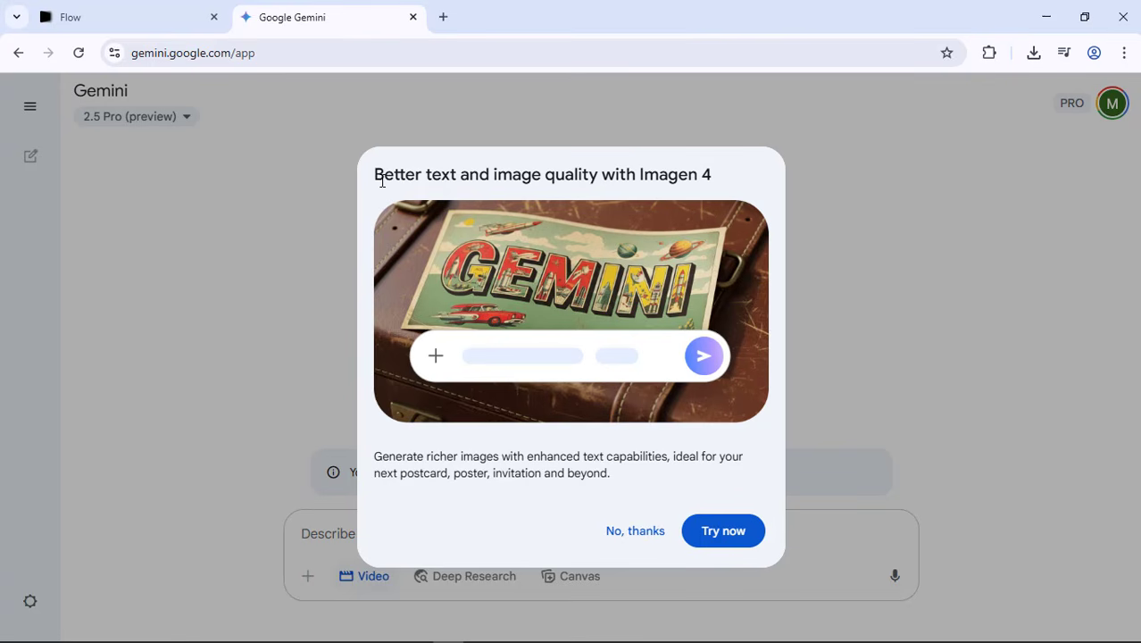
{"action": "left_click_drag", "start_coordinate": [375, 174], "coordinate": [721, 179]}
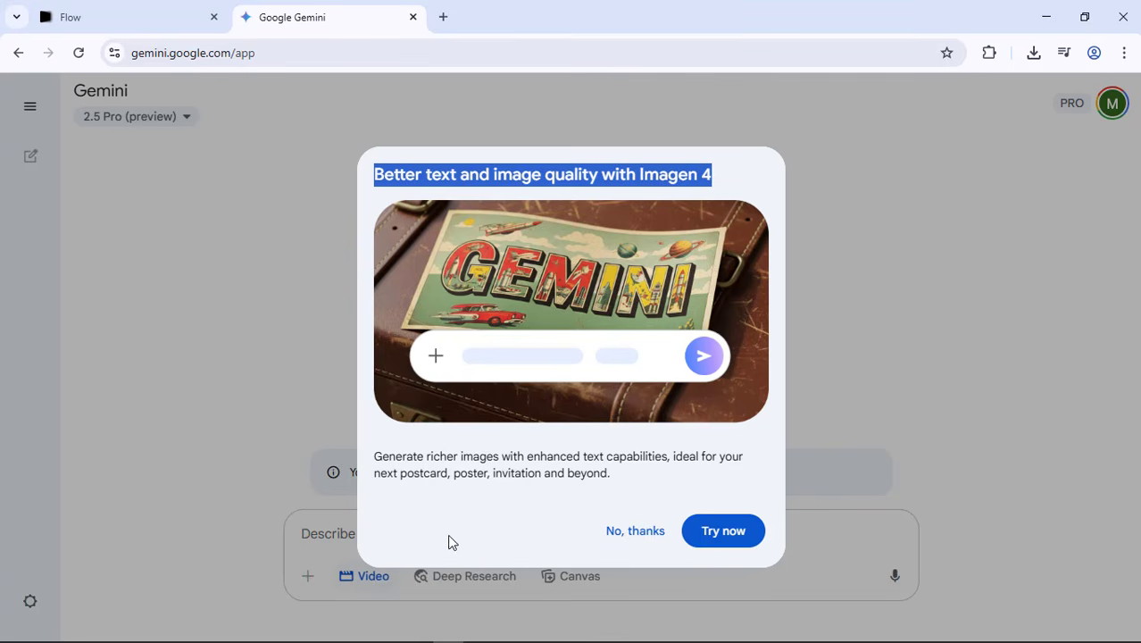
{"action": "left_click", "coordinate": [635, 531]}
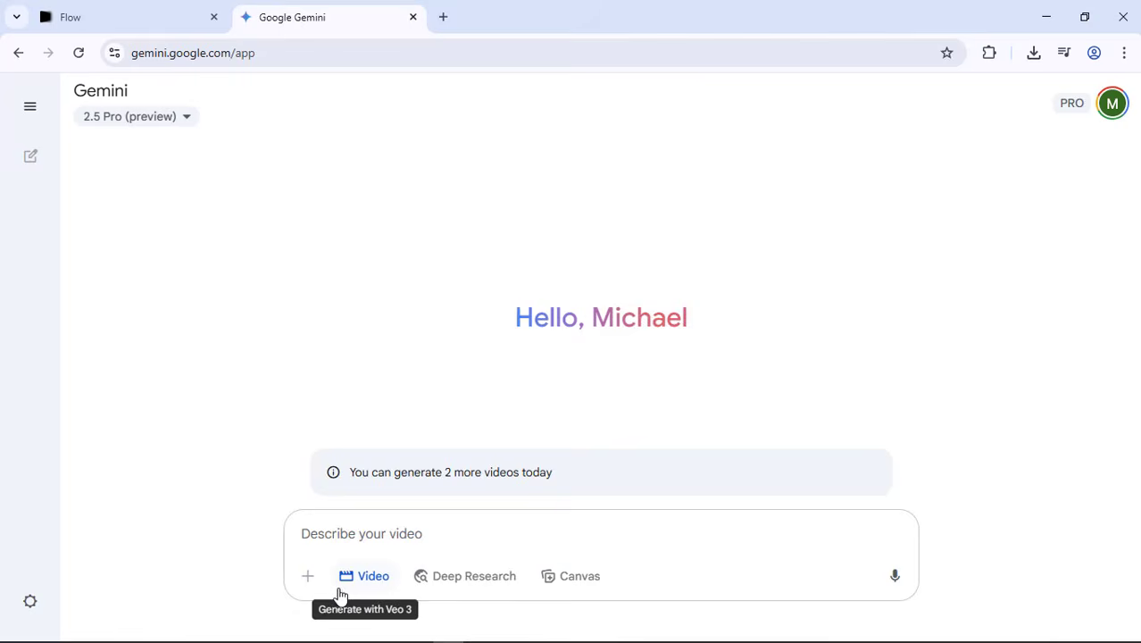
{"action": "left_click", "coordinate": [390, 533]}
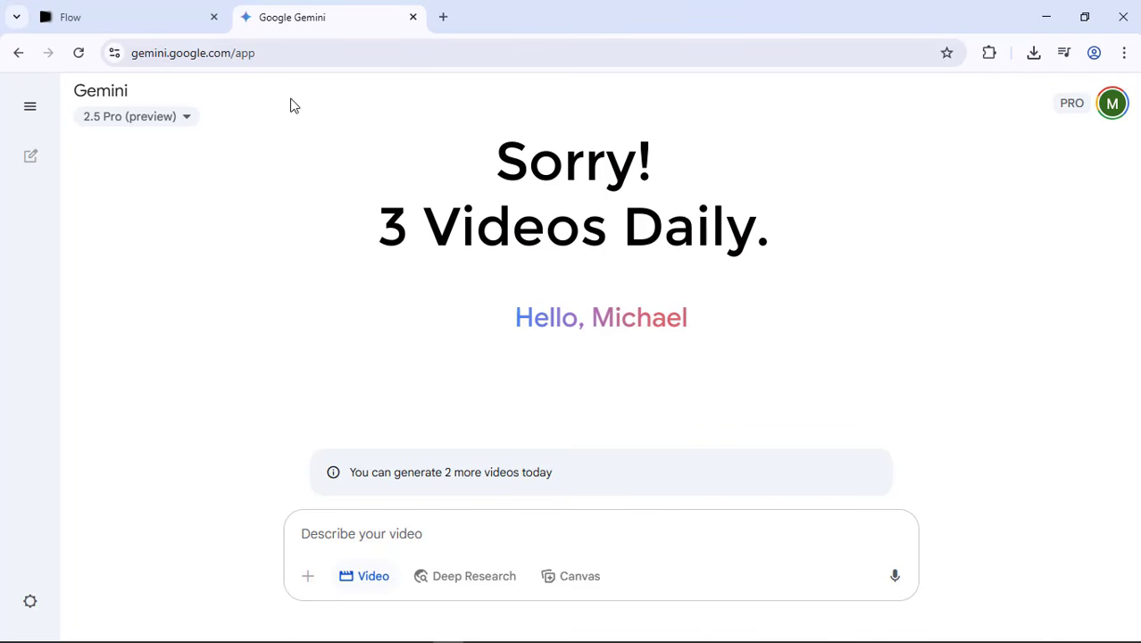
{"action": "left_click", "coordinate": [282, 52]}
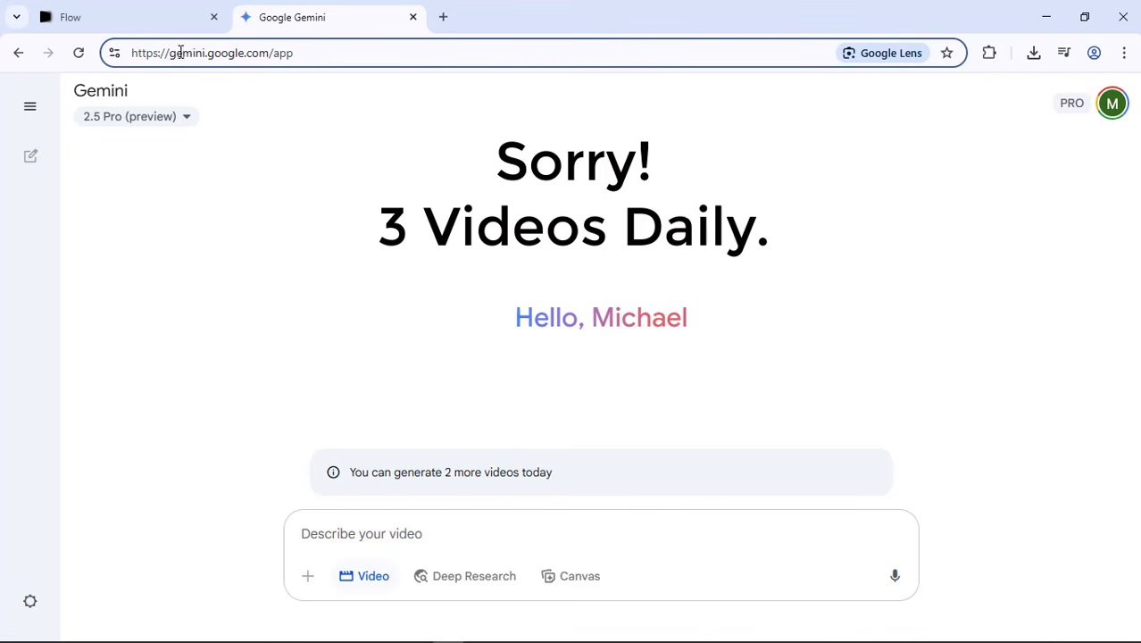
{"action": "left_click_drag", "start_coordinate": [172, 53], "coordinate": [265, 60]}
{"action": "left_click", "coordinate": [330, 164]}
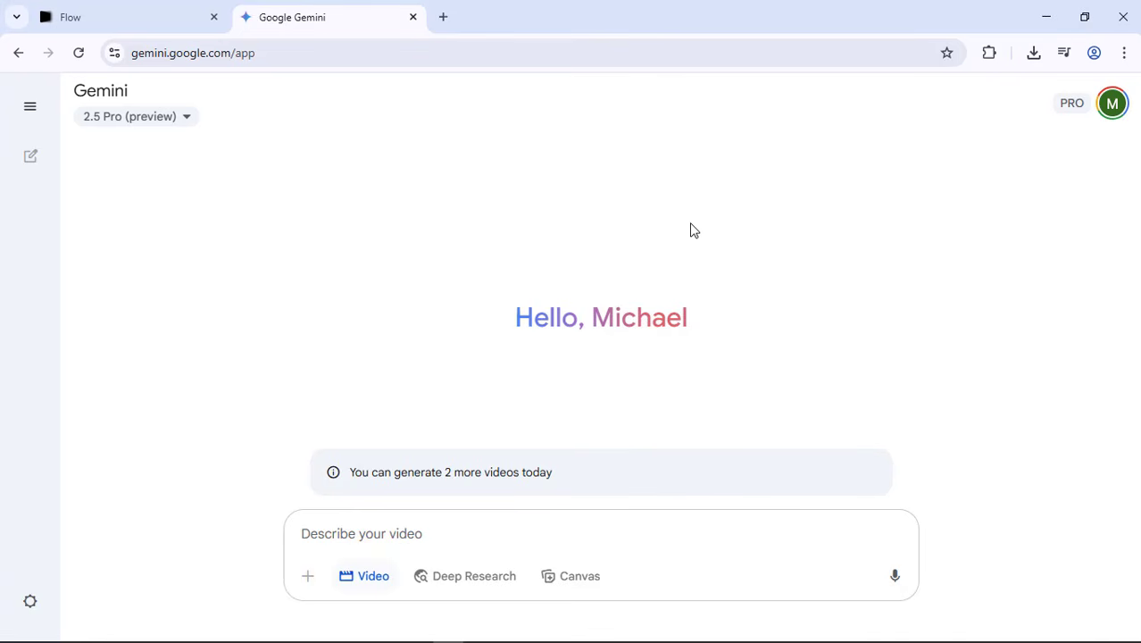
Search the web for "google flow" in a new browser tab and open the Google Labs Flow about page
{"action": "left_click", "coordinate": [444, 18]}
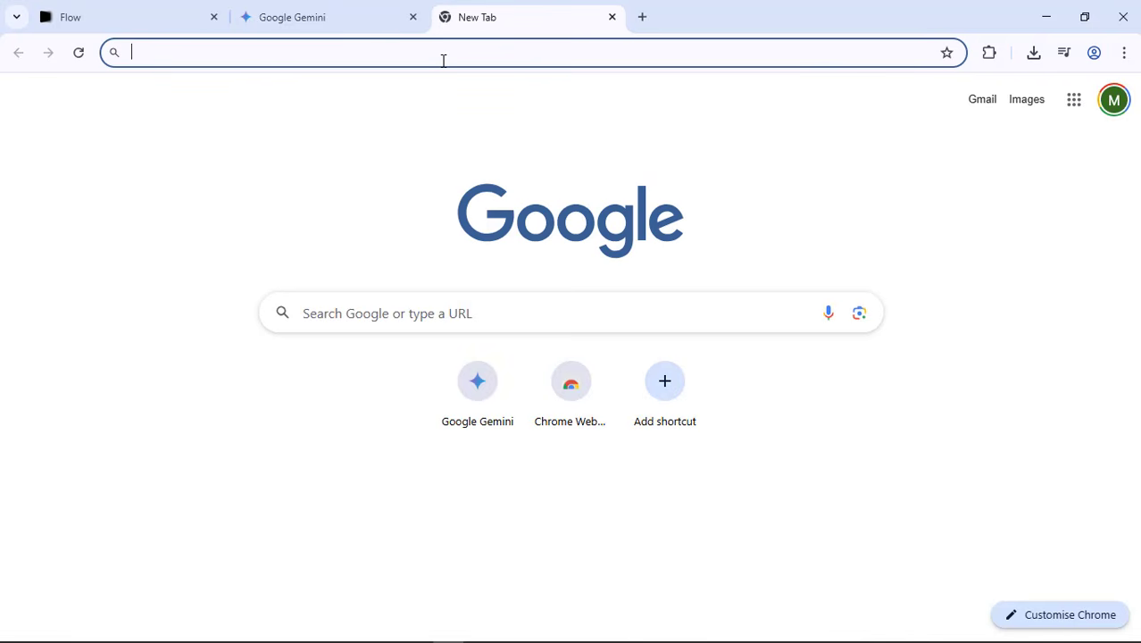
{"action": "type", "text": "f"}
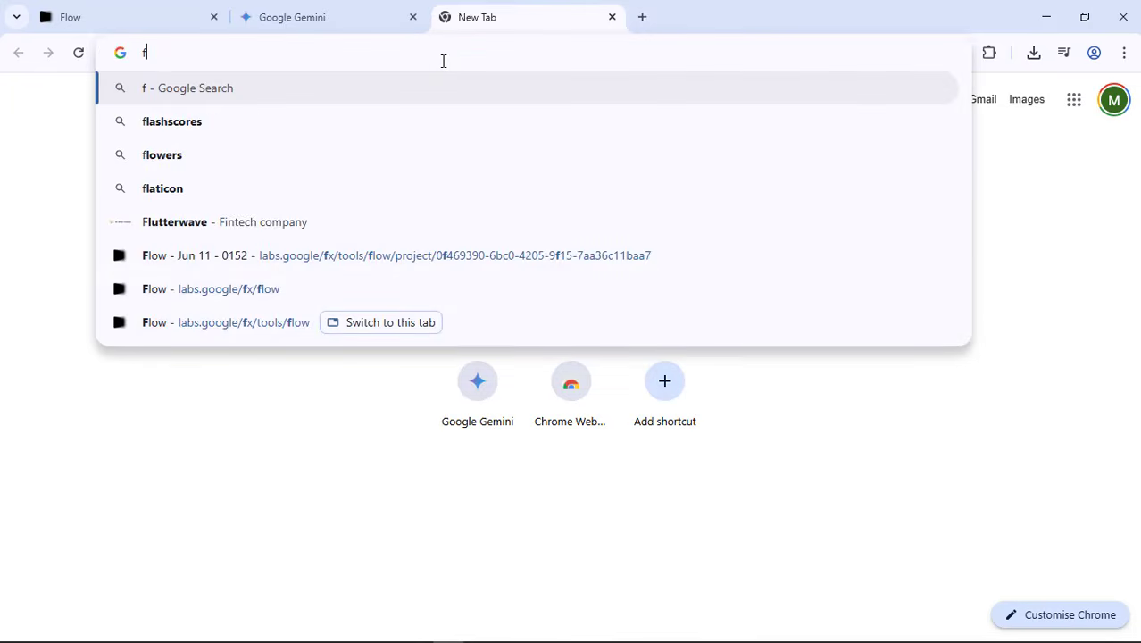
{"action": "key", "text": "BackSpace"}
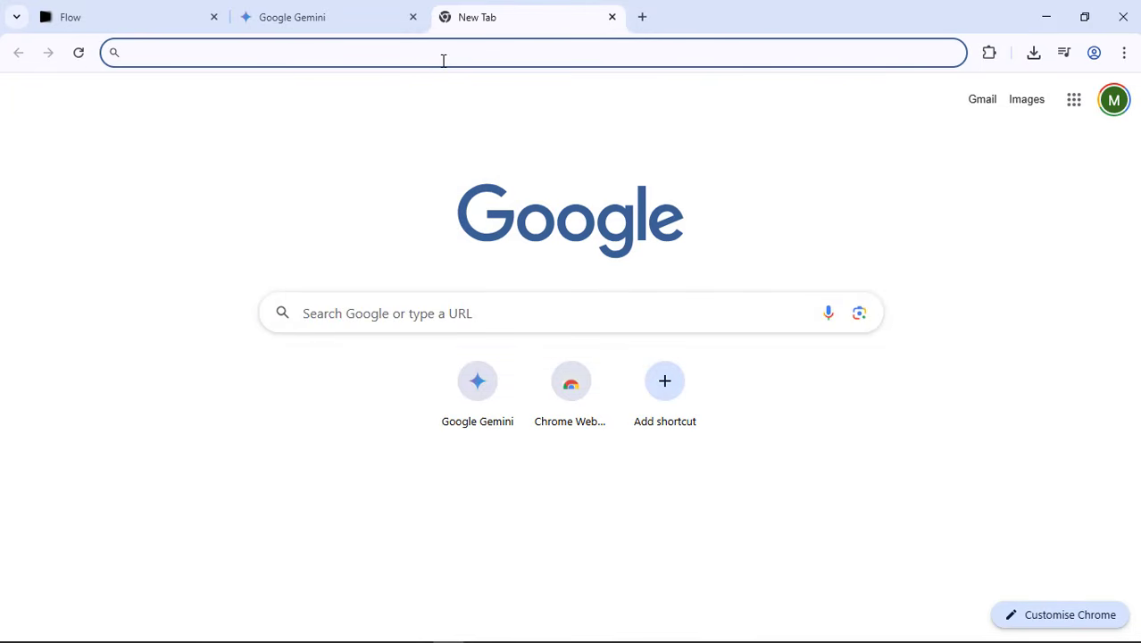
{"action": "type", "text": "google "}
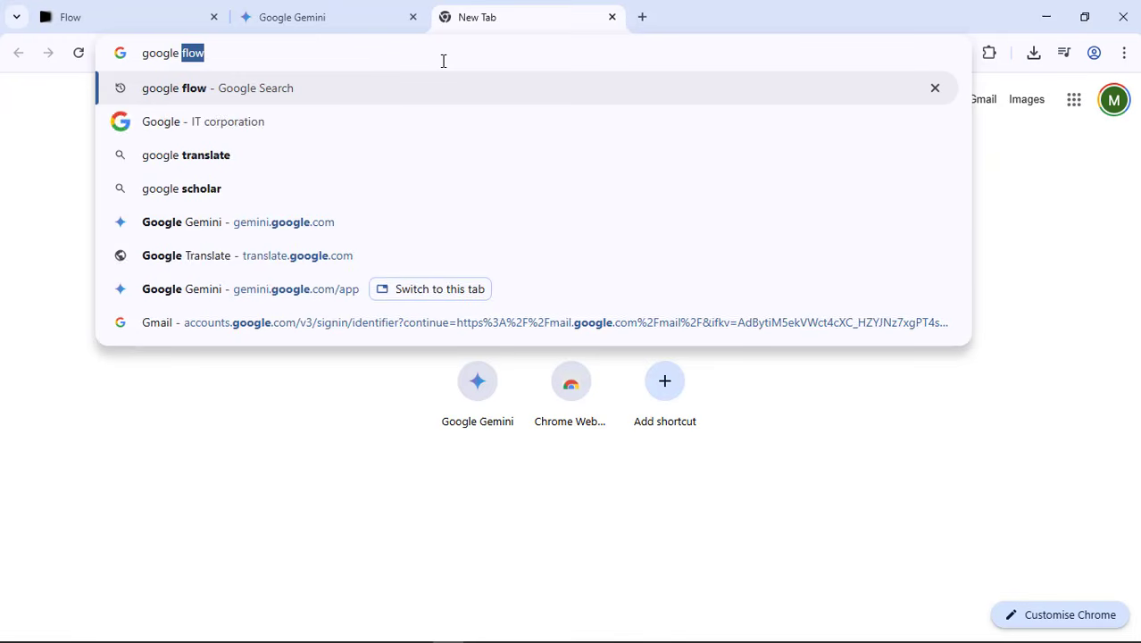
{"action": "type", "text": "flow"}
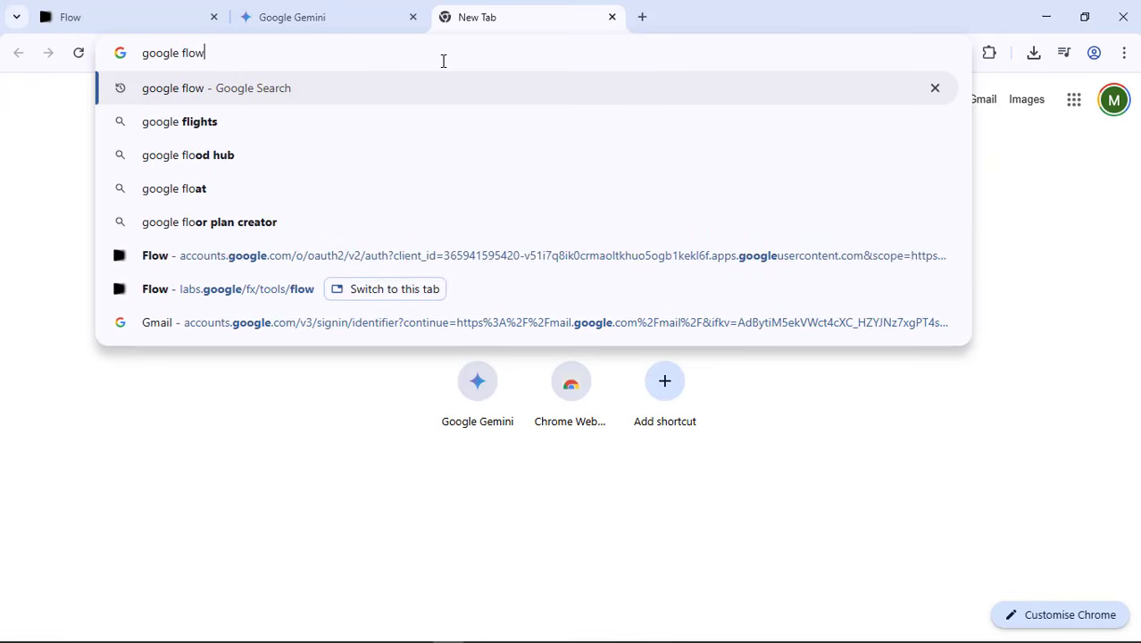
{"action": "key", "text": "Return"}
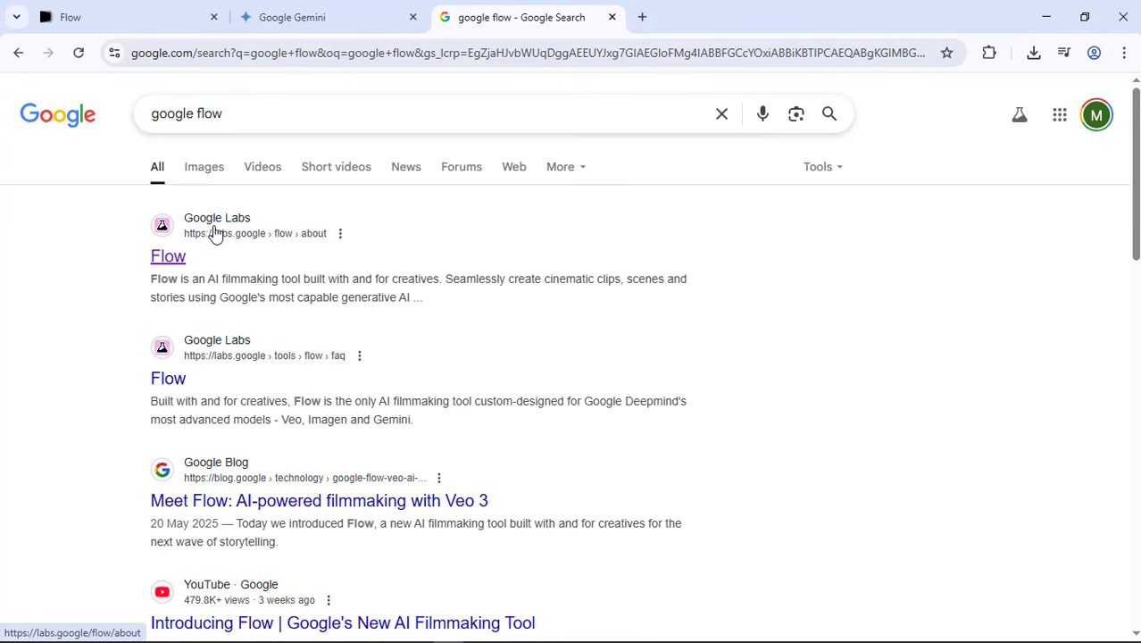
{"action": "left_click", "coordinate": [169, 259]}
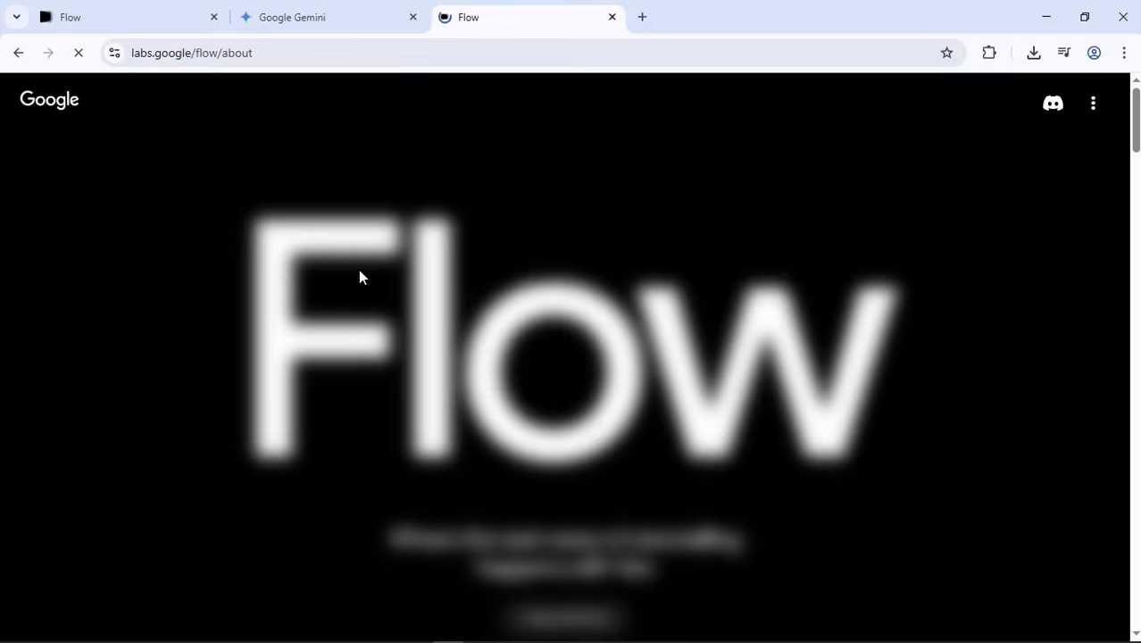
Launch the Flow tool from its introduction page with Create with Flow
{"action": "scroll", "coordinate": [596, 316], "scroll_direction": "down", "scroll_amount": 3}
{"action": "scroll", "coordinate": [594, 317], "scroll_direction": "up", "scroll_amount": 2}
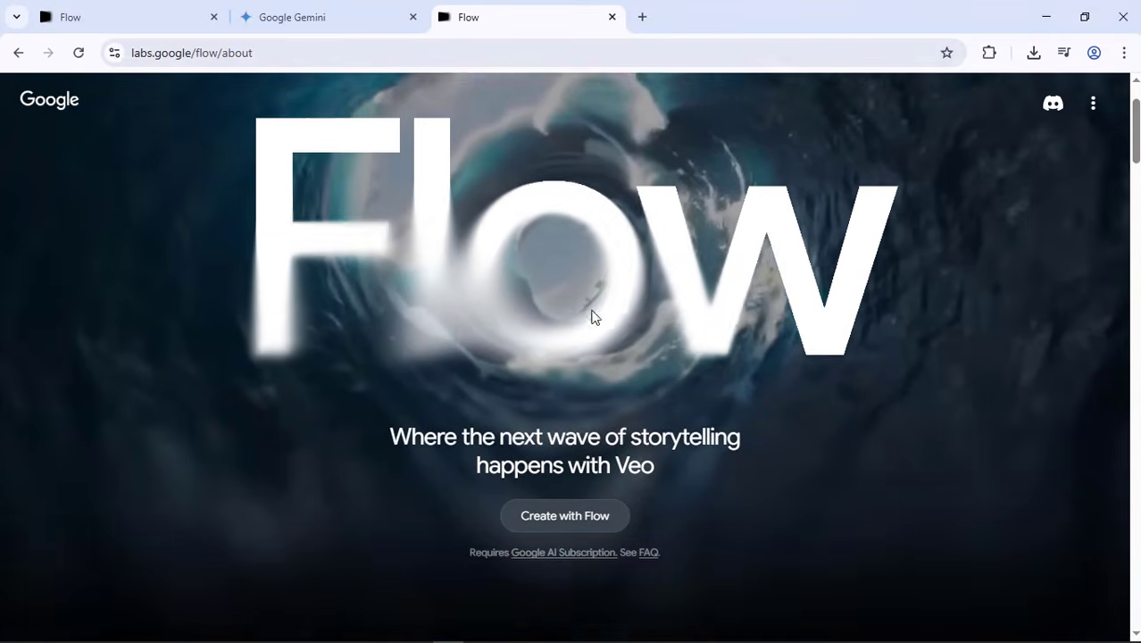
{"action": "scroll", "coordinate": [594, 317], "scroll_direction": "up", "scroll_amount": 1}
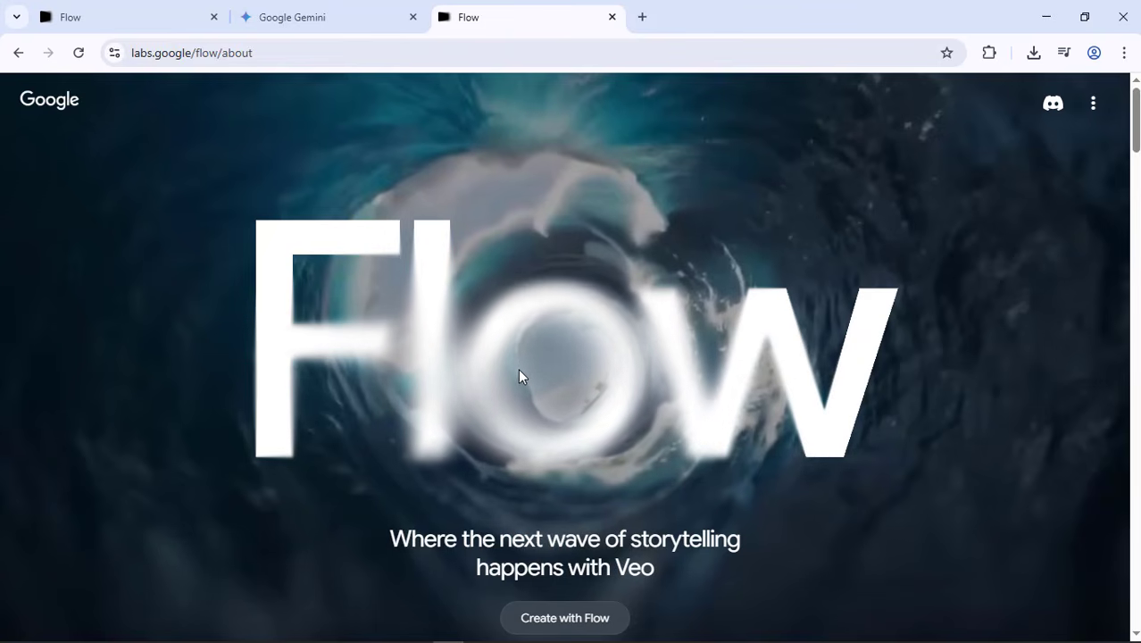
{"action": "scroll", "coordinate": [573, 428], "scroll_direction": "down", "scroll_amount": 1}
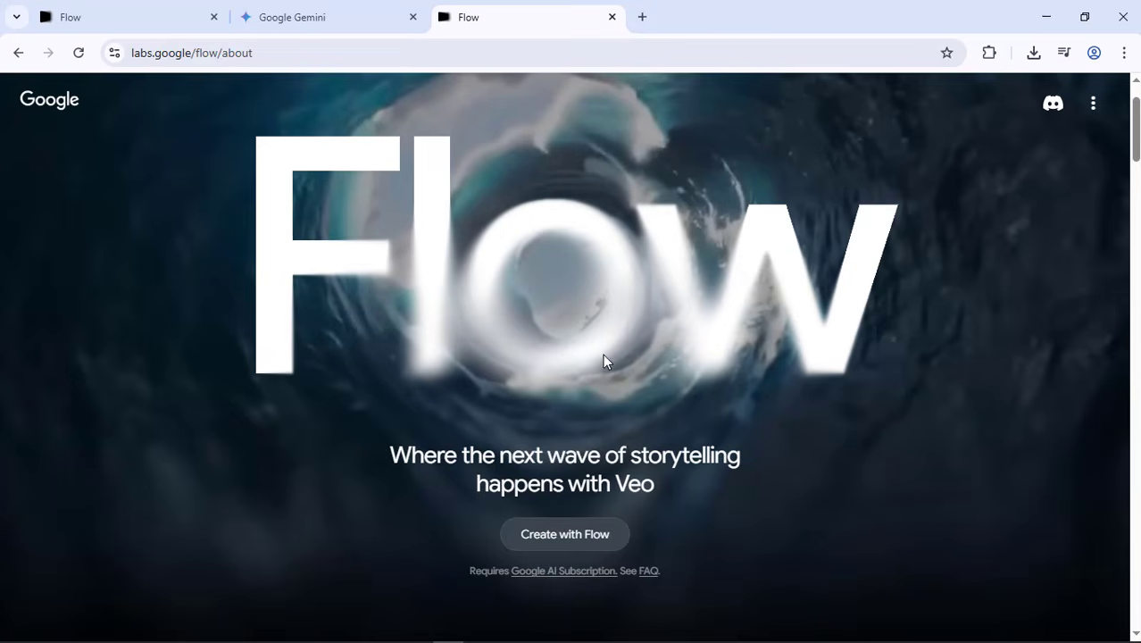
{"action": "scroll", "coordinate": [609, 339], "scroll_direction": "up", "scroll_amount": 1}
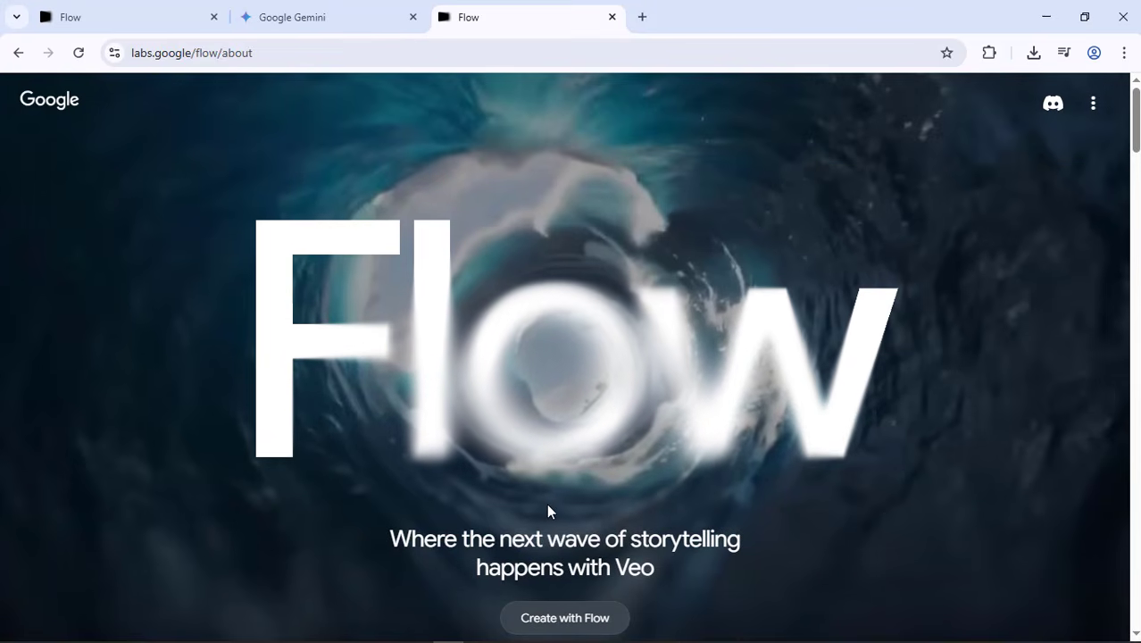
{"action": "scroll", "coordinate": [545, 505], "scroll_direction": "down", "scroll_amount": 1}
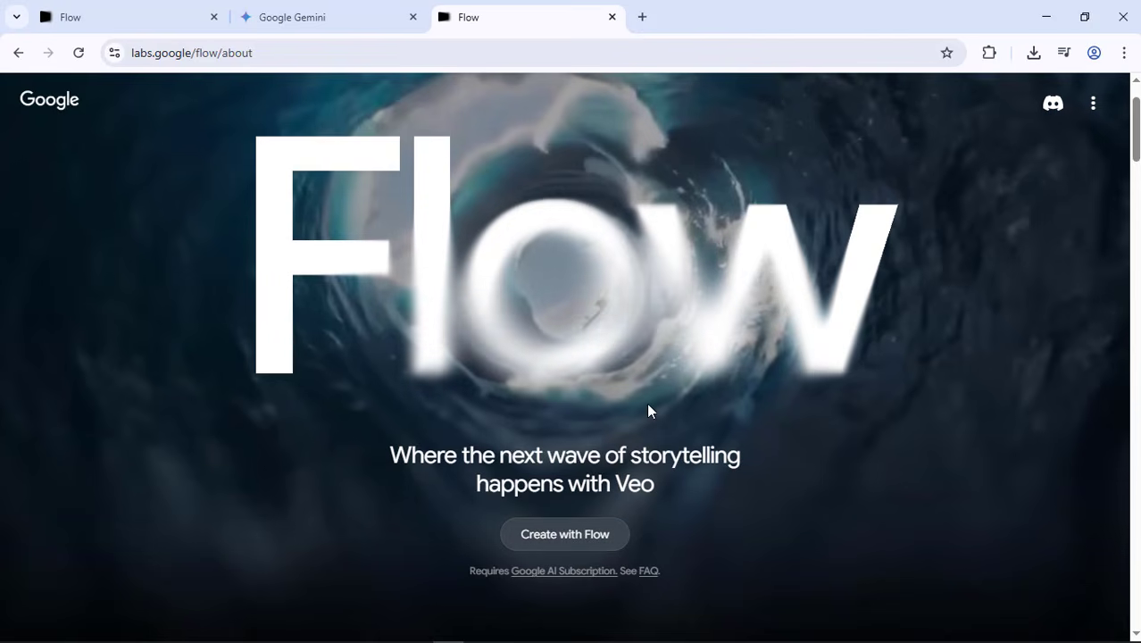
{"action": "scroll", "coordinate": [646, 402], "scroll_direction": "up", "scroll_amount": 1}
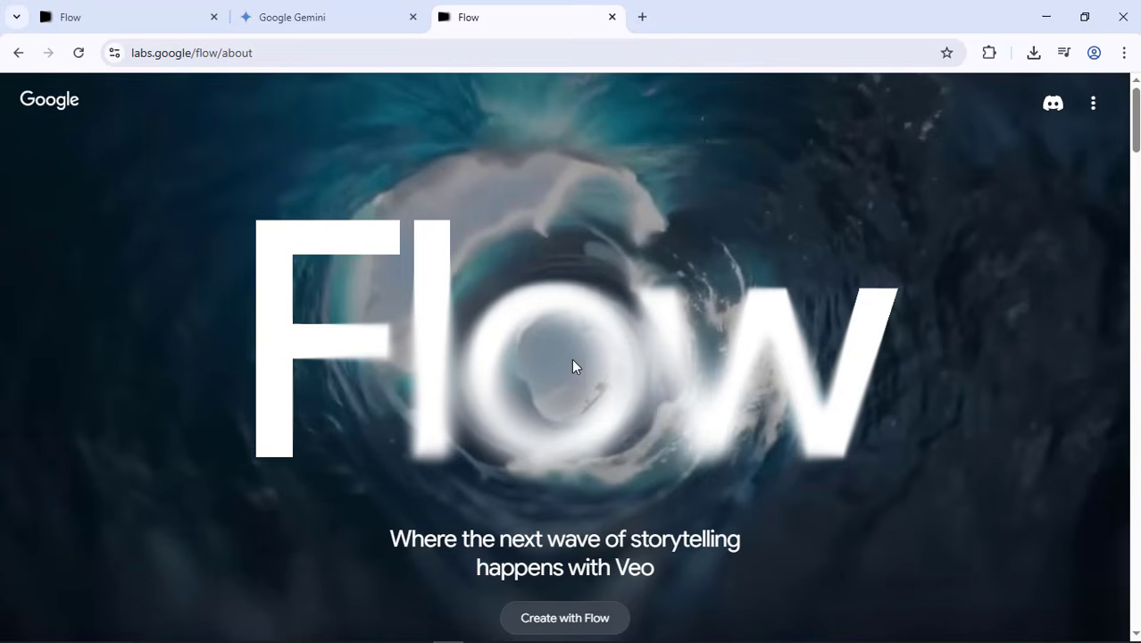
{"action": "left_click", "coordinate": [566, 618]}
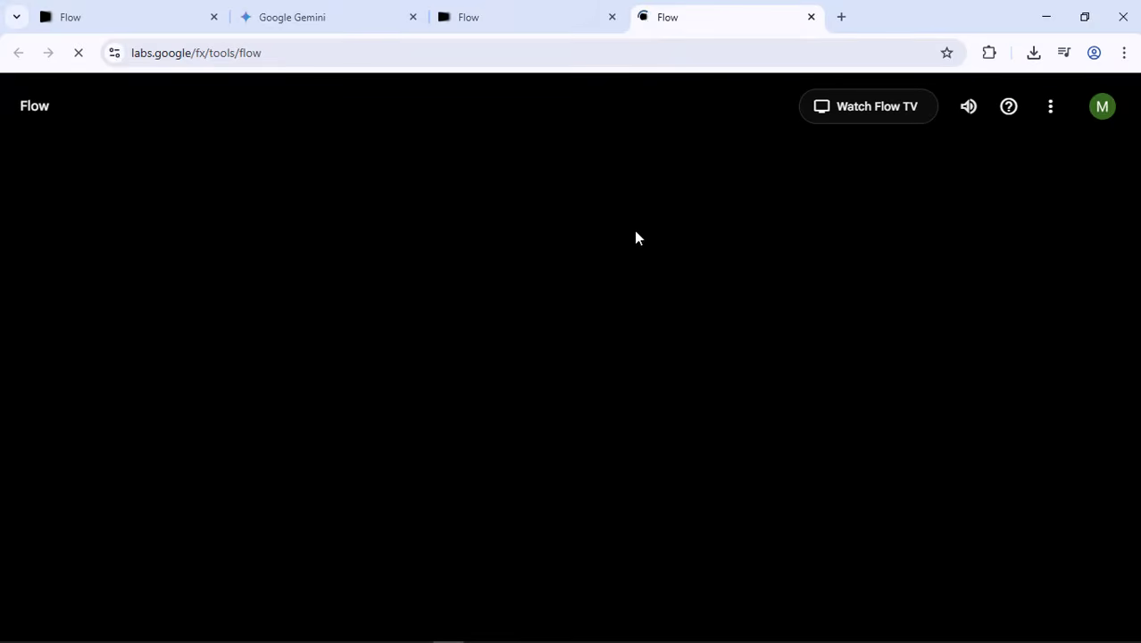
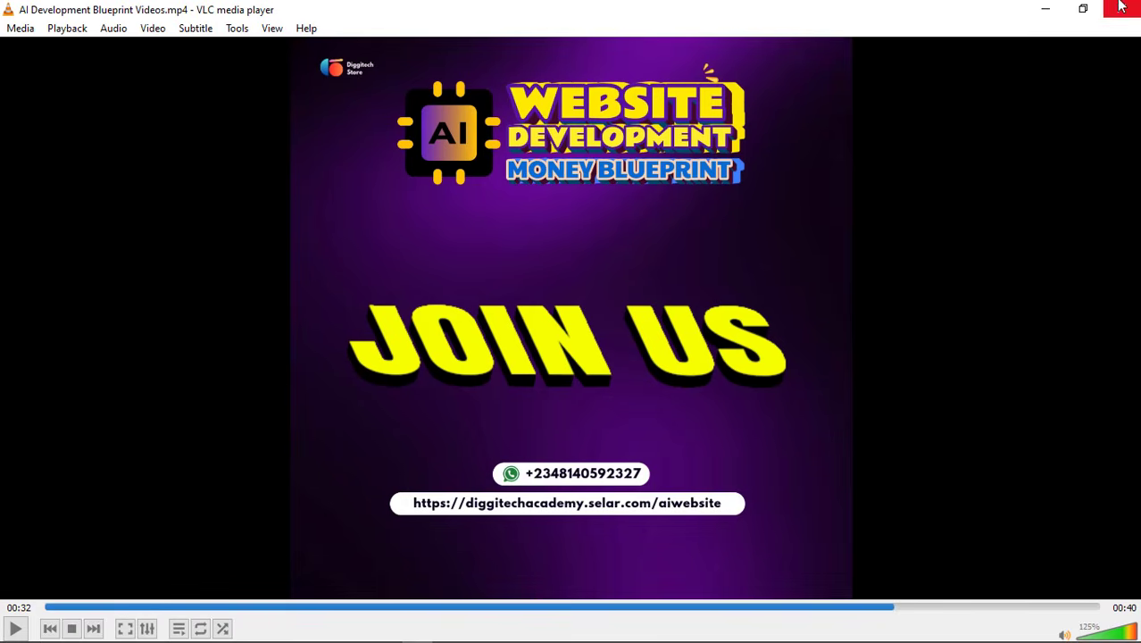
Close the promo video in VLC and check the AI credits in the Flow account details
{"action": "left_click", "coordinate": [1121, 7]}
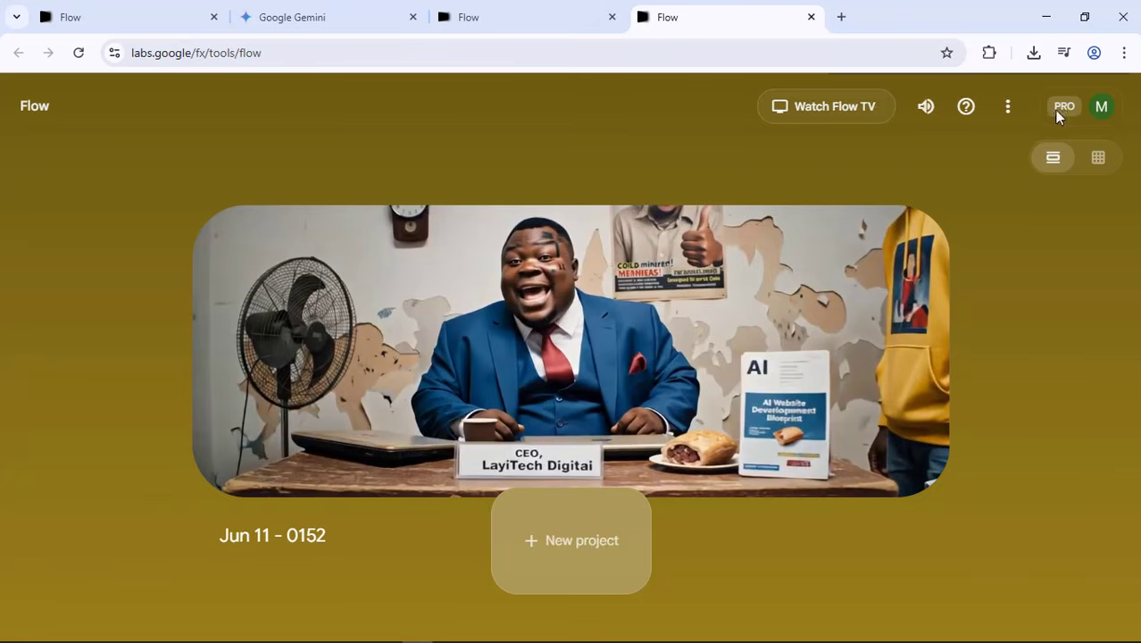
{"action": "left_click", "coordinate": [1058, 111]}
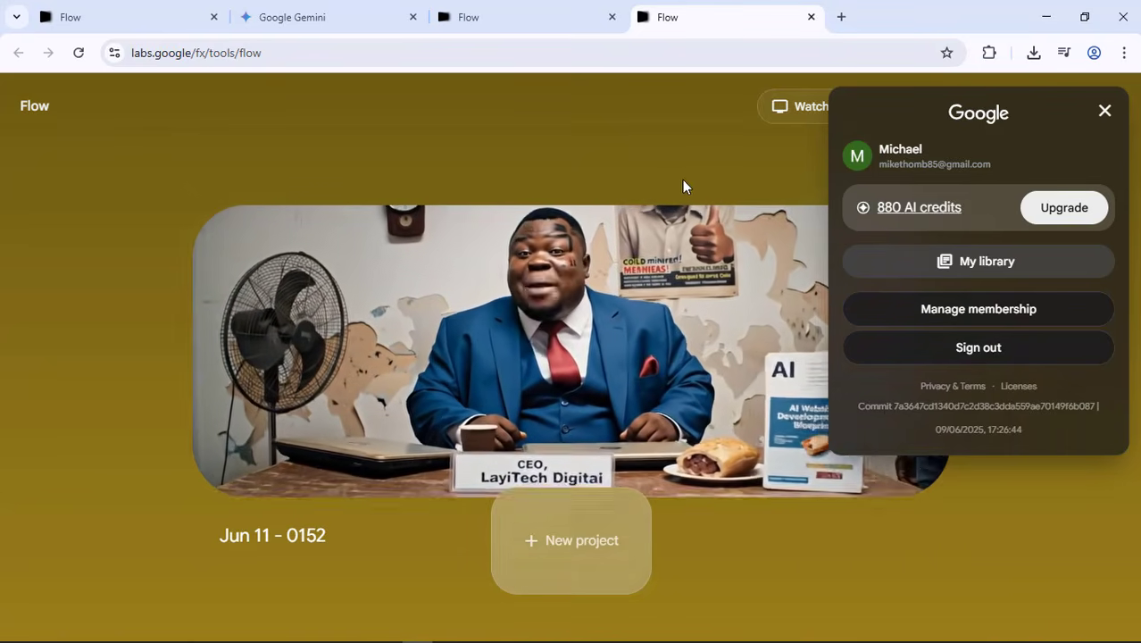
{"action": "left_click", "coordinate": [671, 174]}
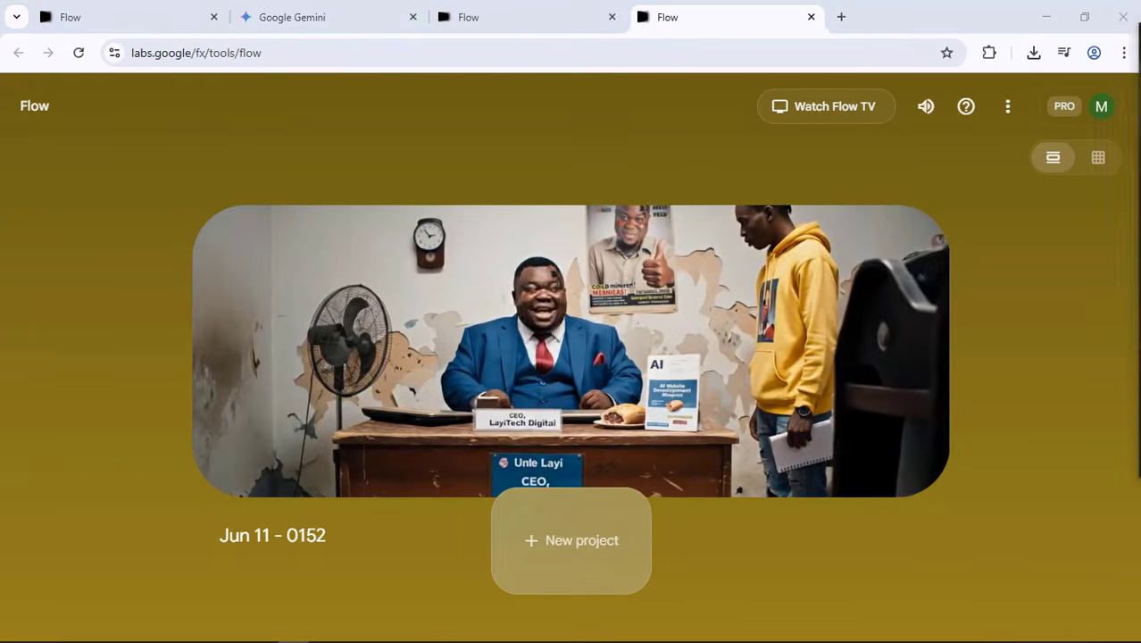
Switch to the ChatGPT conversation with AI Video Prompt Creator and copy the custom GPT's link
{"action": "left_click_drag", "start_coordinate": [1134, 625], "coordinate": [768, 2]}
{"action": "scroll", "coordinate": [808, 509], "scroll_direction": "down", "scroll_amount": 10}
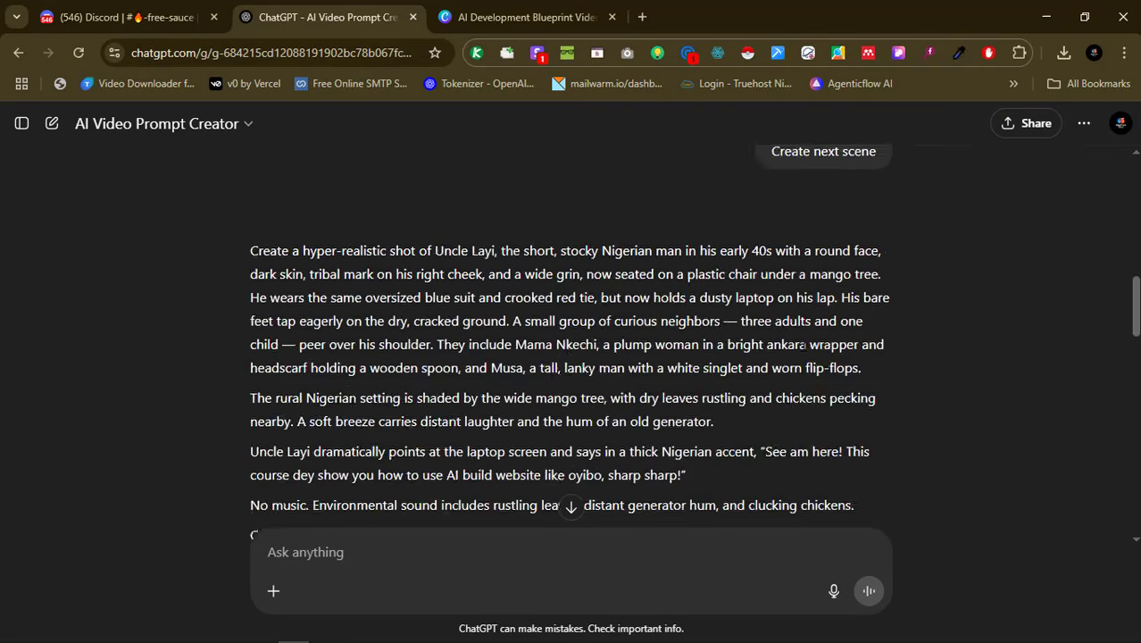
{"action": "scroll", "coordinate": [804, 339], "scroll_direction": "up", "scroll_amount": 15}
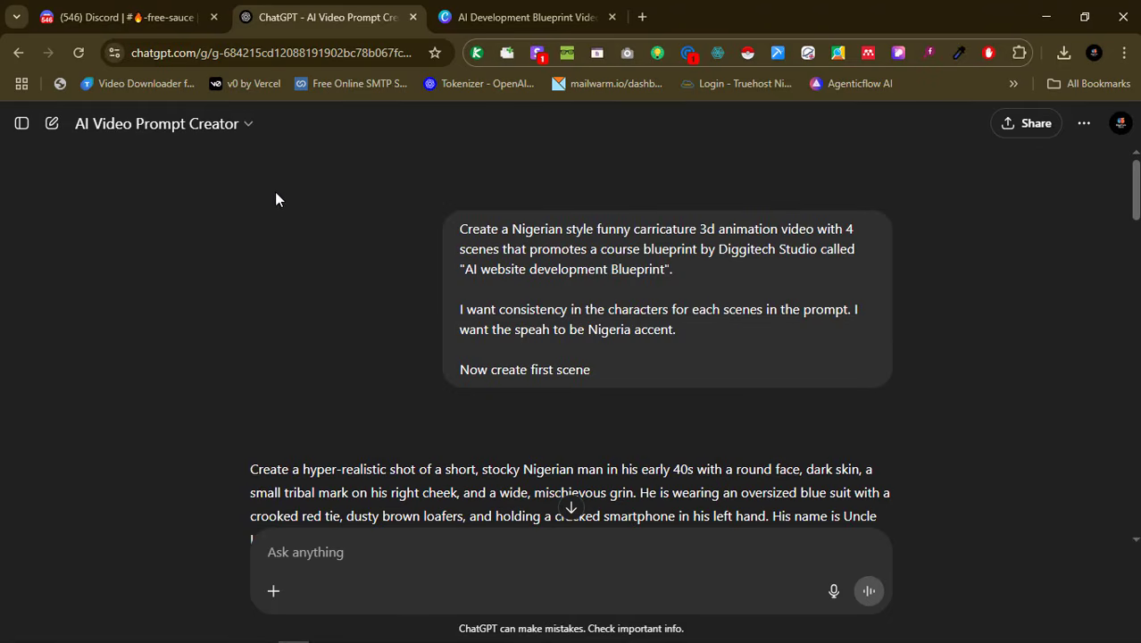
{"action": "left_click", "coordinate": [241, 125]}
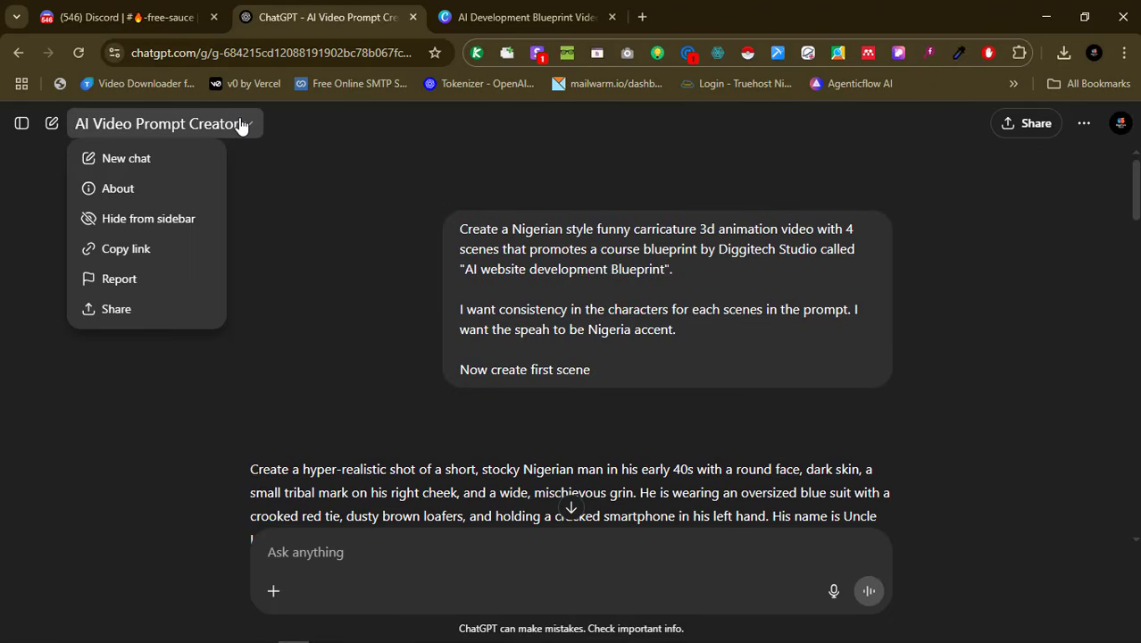
{"action": "left_click", "coordinate": [178, 249]}
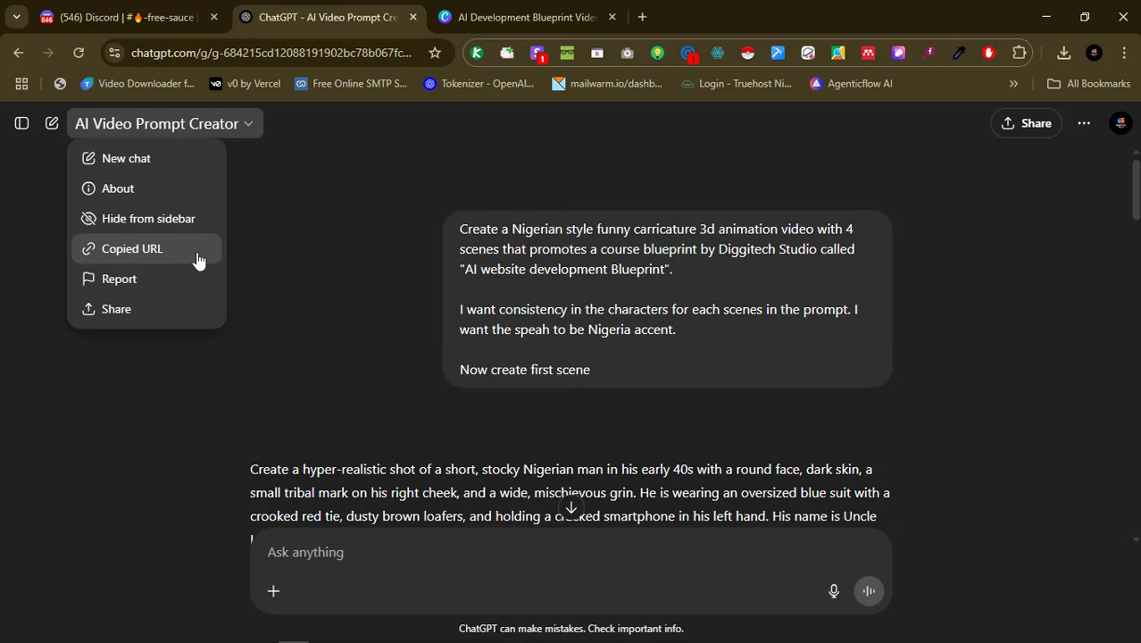
{"action": "left_click", "coordinate": [287, 249]}
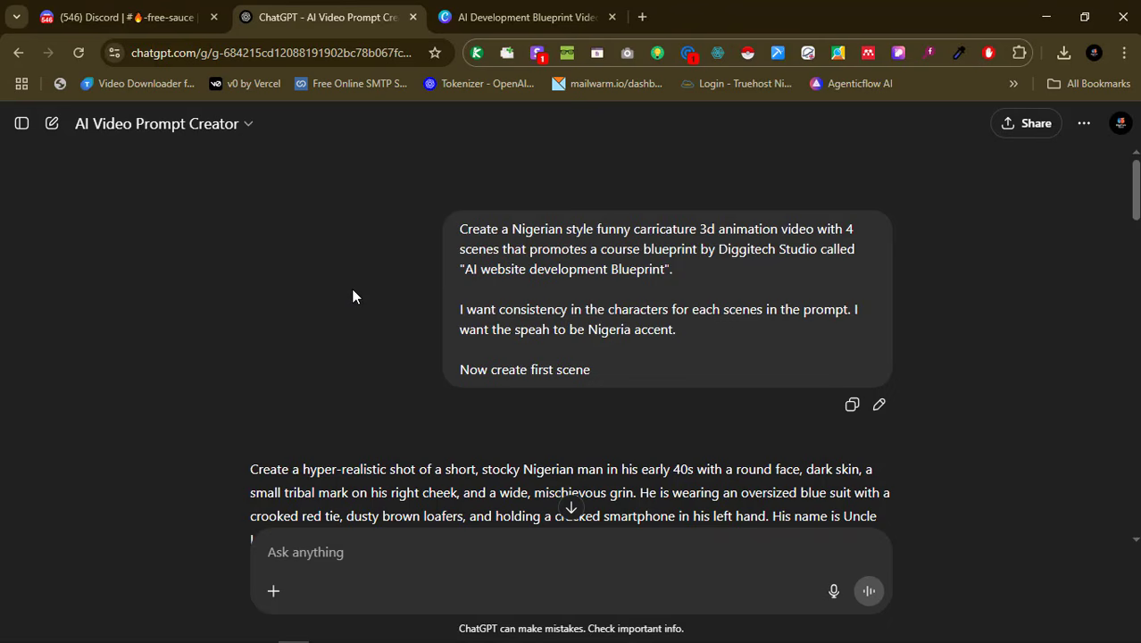
{"action": "scroll", "coordinate": [519, 322], "scroll_direction": "down", "scroll_amount": 1}
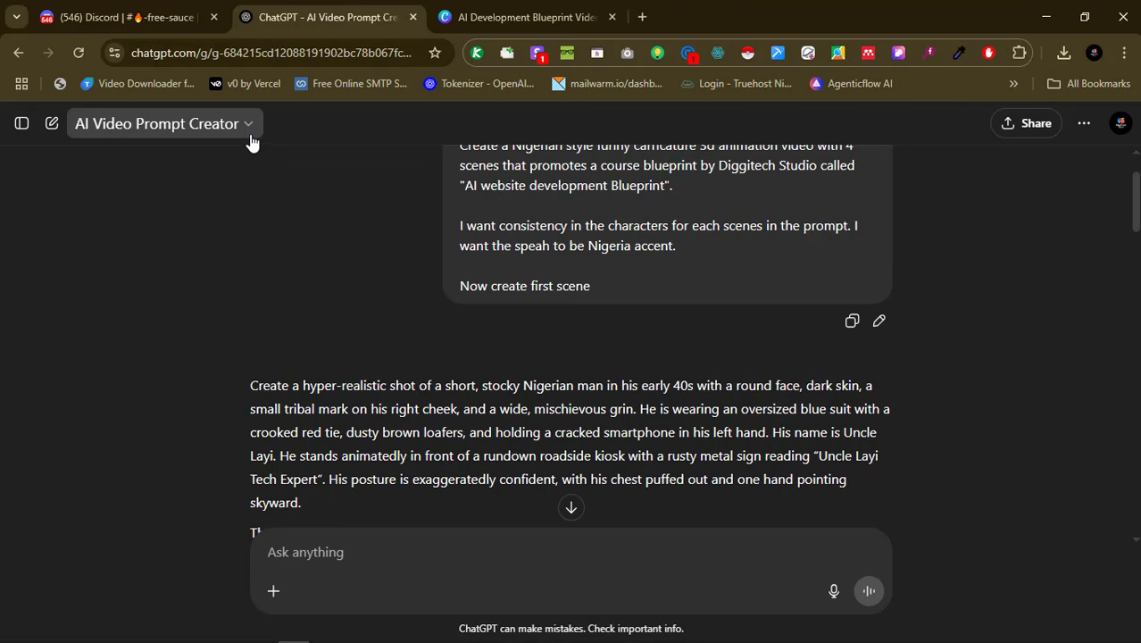
{"action": "scroll", "coordinate": [498, 293], "scroll_direction": "up", "scroll_amount": 1}
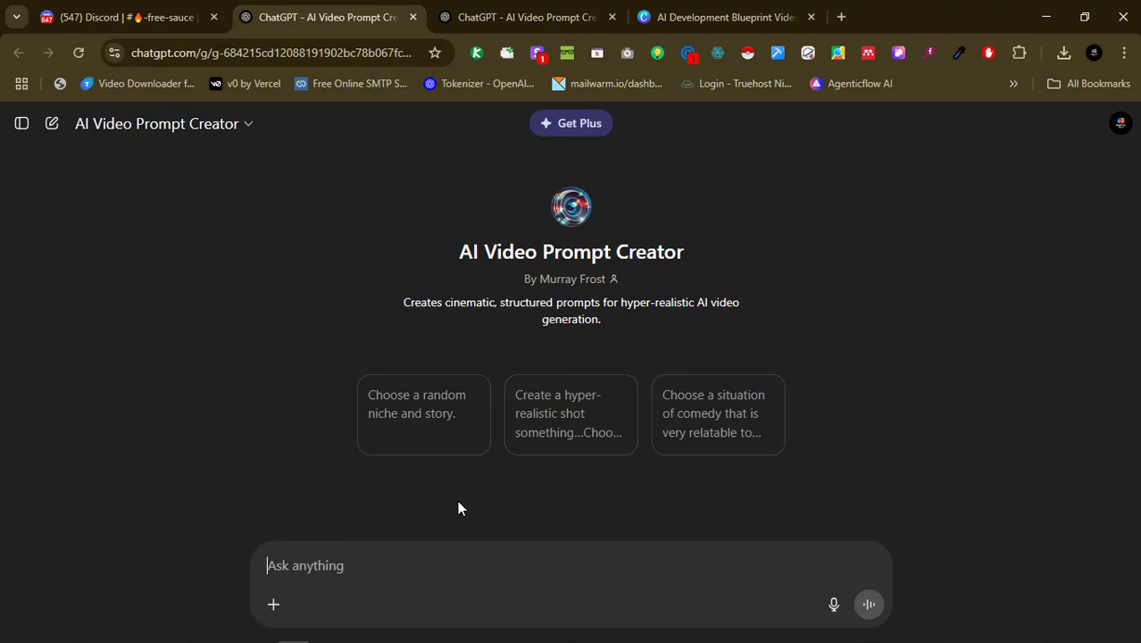
Review the opening request in the existing AI Video Prompt Creator chat, including its character consistency, accent and first-scene instructions
{"action": "left_click", "coordinate": [518, 17]}
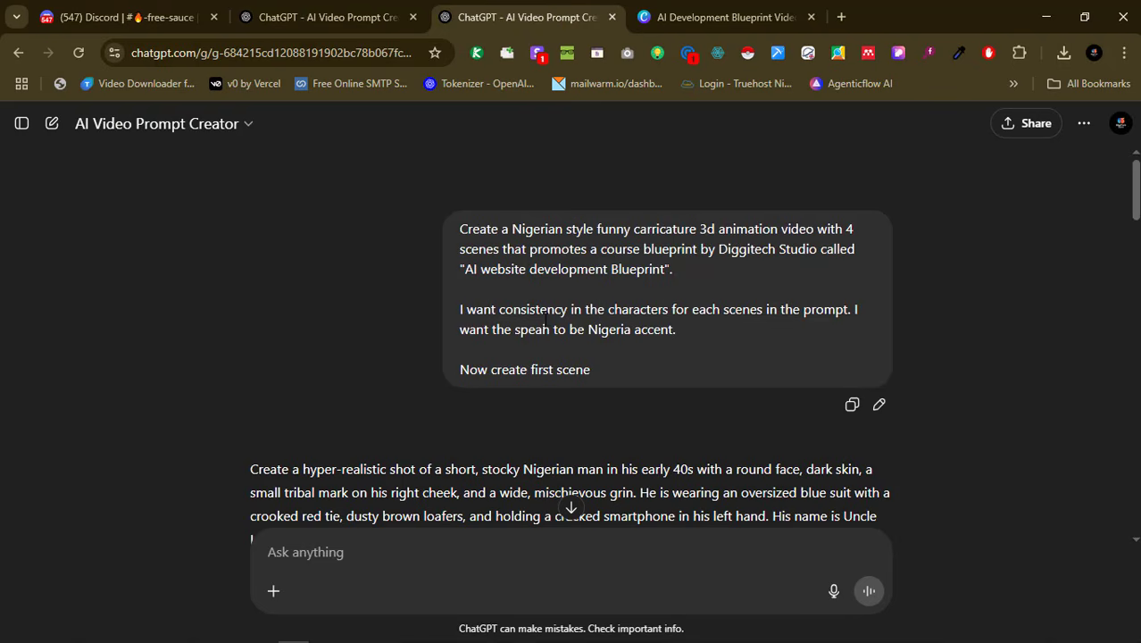
{"action": "left_click", "coordinate": [326, 17]}
{"action": "left_click", "coordinate": [526, 17]}
{"action": "mouse_move", "coordinate": [595, 372]}
{"action": "left_mouse_down"}
{"action": "mouse_move", "coordinate": [460, 366]}
{"action": "mouse_move", "coordinate": [461, 250]}
{"action": "mouse_move", "coordinate": [500, 234]}
{"action": "mouse_move", "coordinate": [560, 266]}
{"action": "mouse_move", "coordinate": [605, 334]}
{"action": "mouse_move", "coordinate": [609, 354]}
{"action": "mouse_move", "coordinate": [594, 364]}
{"action": "left_mouse_up"}
{"action": "left_click", "coordinate": [473, 237]}
{"action": "left_click", "coordinate": [489, 227]}
{"action": "left_click_drag", "start_coordinate": [515, 331], "coordinate": [552, 332]}
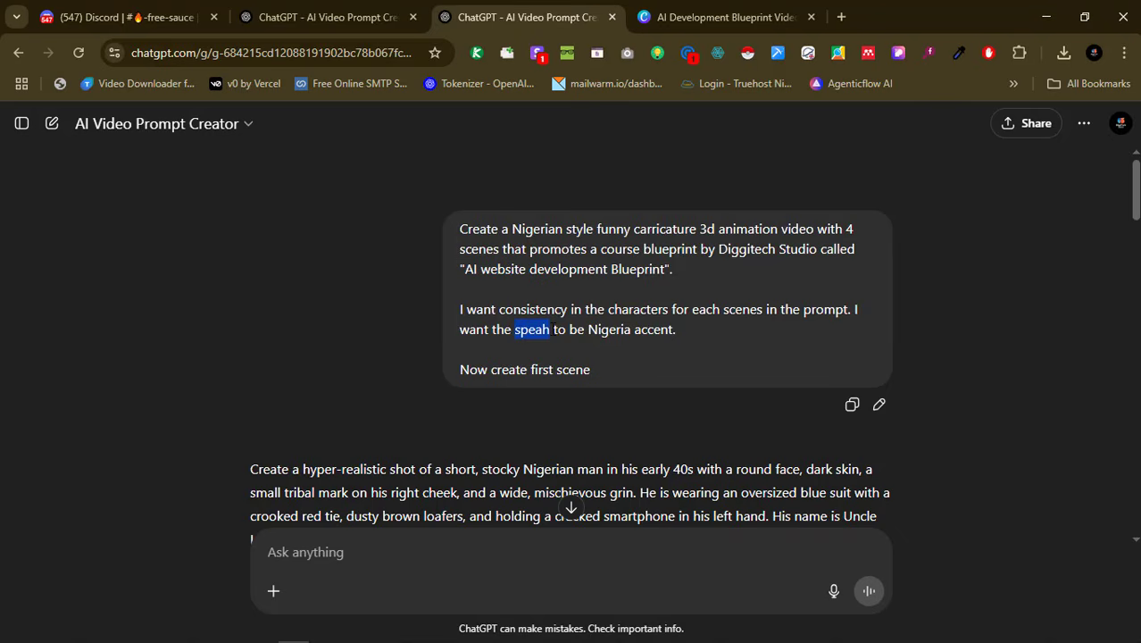
{"action": "left_click", "coordinate": [549, 331]}
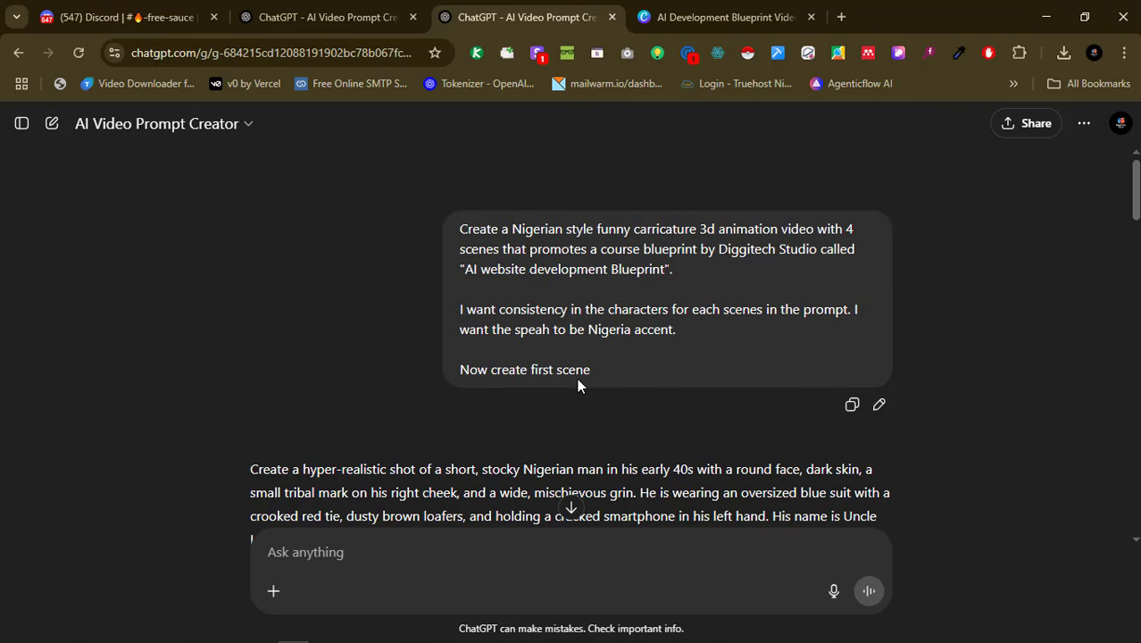
{"action": "left_click_drag", "start_coordinate": [591, 369], "coordinate": [453, 371]}
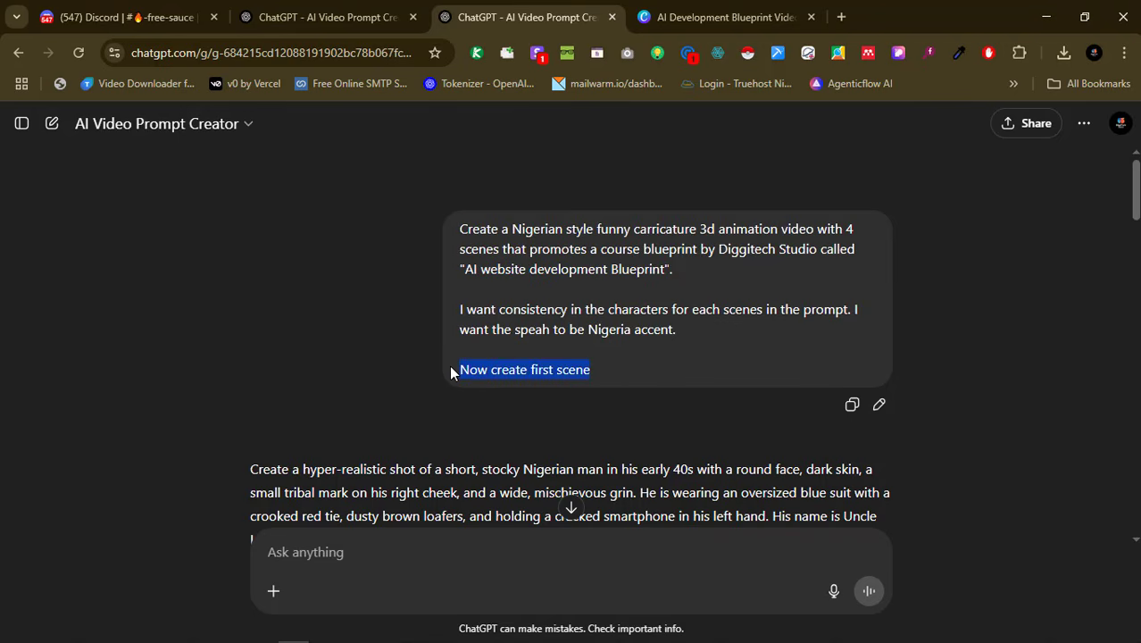
{"action": "left_click", "coordinate": [628, 371]}
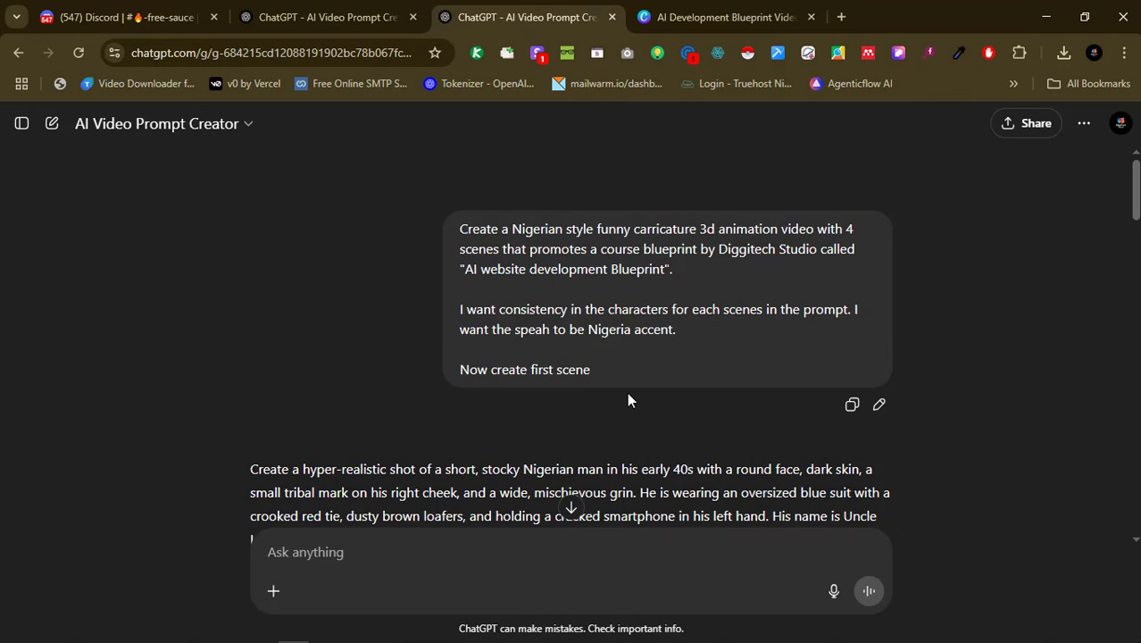
Select the entire generated first-scene prompt, from the opening shot description through the closing camera direction
{"action": "scroll", "coordinate": [640, 377], "scroll_direction": "down", "scroll_amount": 3}
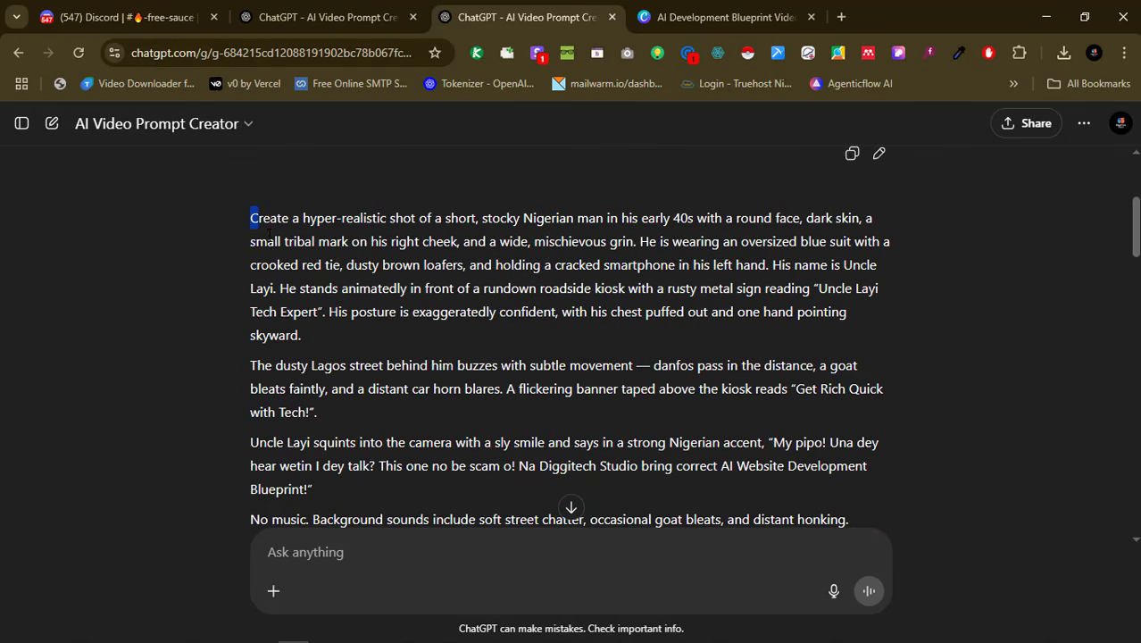
{"action": "left_click_drag", "start_coordinate": [250, 217], "coordinate": [432, 326]}
{"action": "scroll", "coordinate": [433, 320], "scroll_direction": "down", "scroll_amount": 1}
{"action": "scroll", "coordinate": [451, 324], "scroll_direction": "down", "scroll_amount": 2}
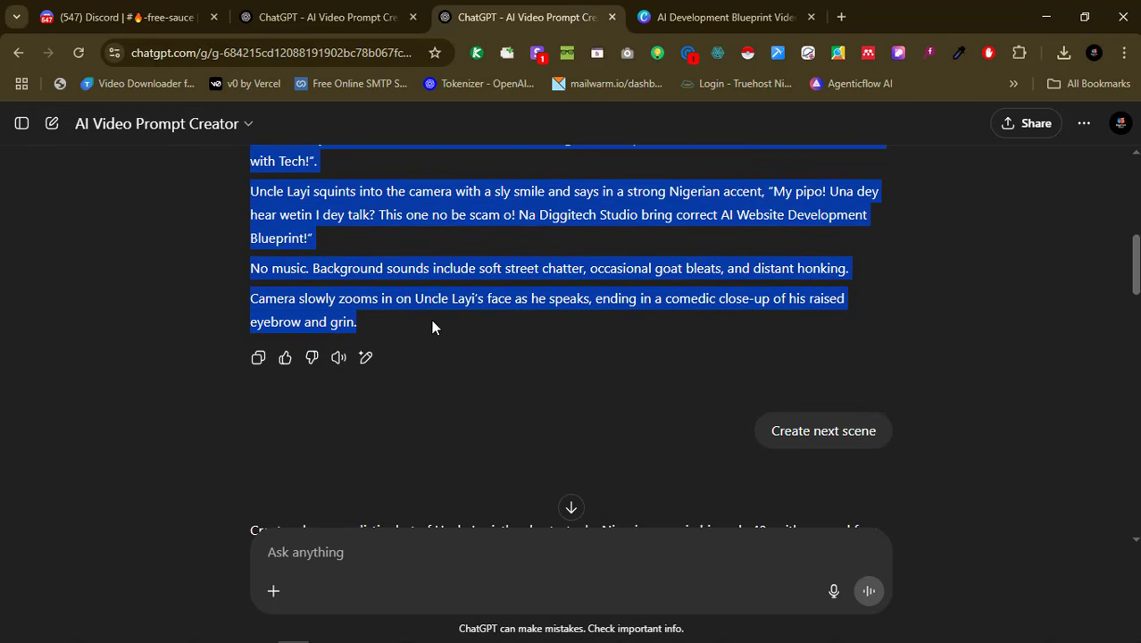
{"action": "scroll", "coordinate": [437, 317], "scroll_direction": "up", "scroll_amount": 2}
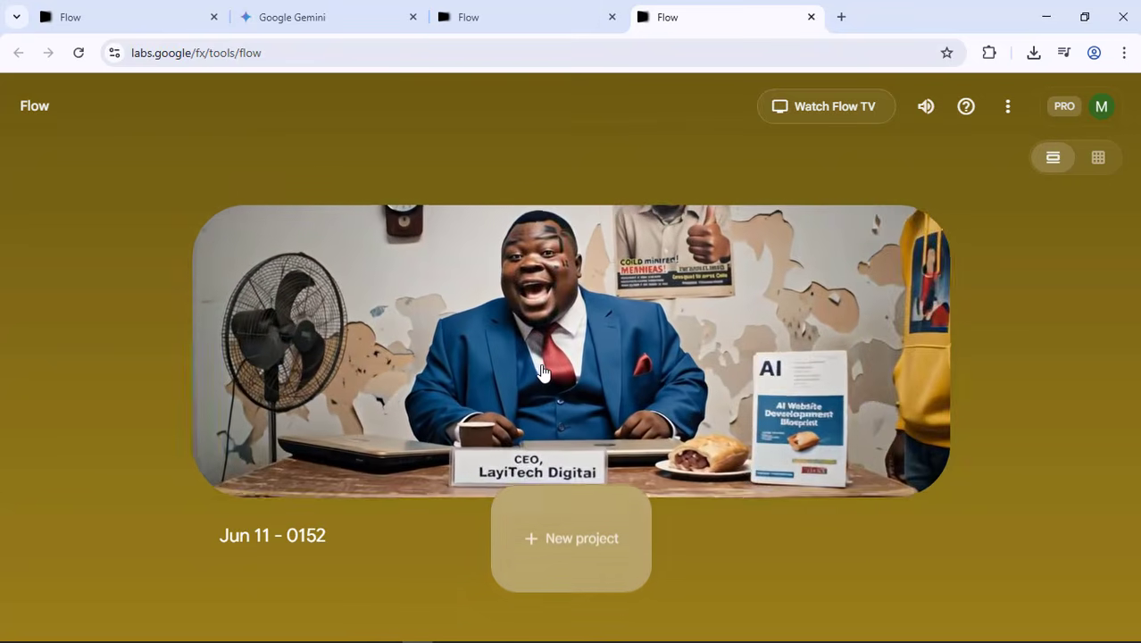
Switch to Flow, open the Jun 11 - 0152 project and find the first-scene Uncle Layi videos
{"action": "left_click", "coordinate": [542, 372]}
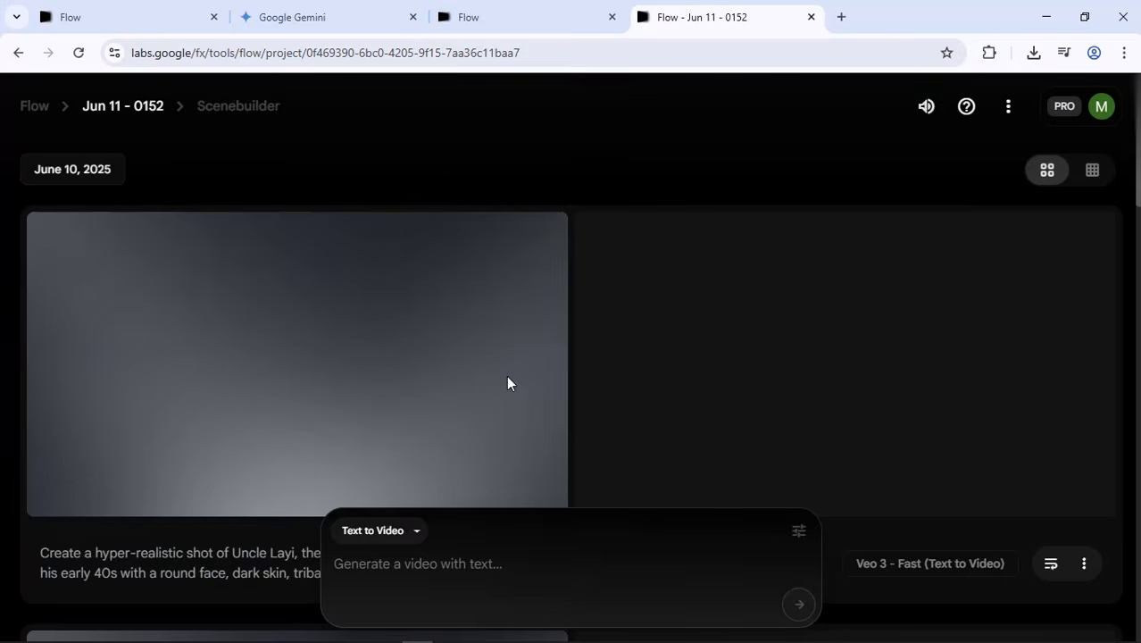
{"action": "scroll", "coordinate": [570, 327], "scroll_direction": "down", "scroll_amount": 1}
{"action": "scroll", "coordinate": [571, 332], "scroll_direction": "down", "scroll_amount": 5}
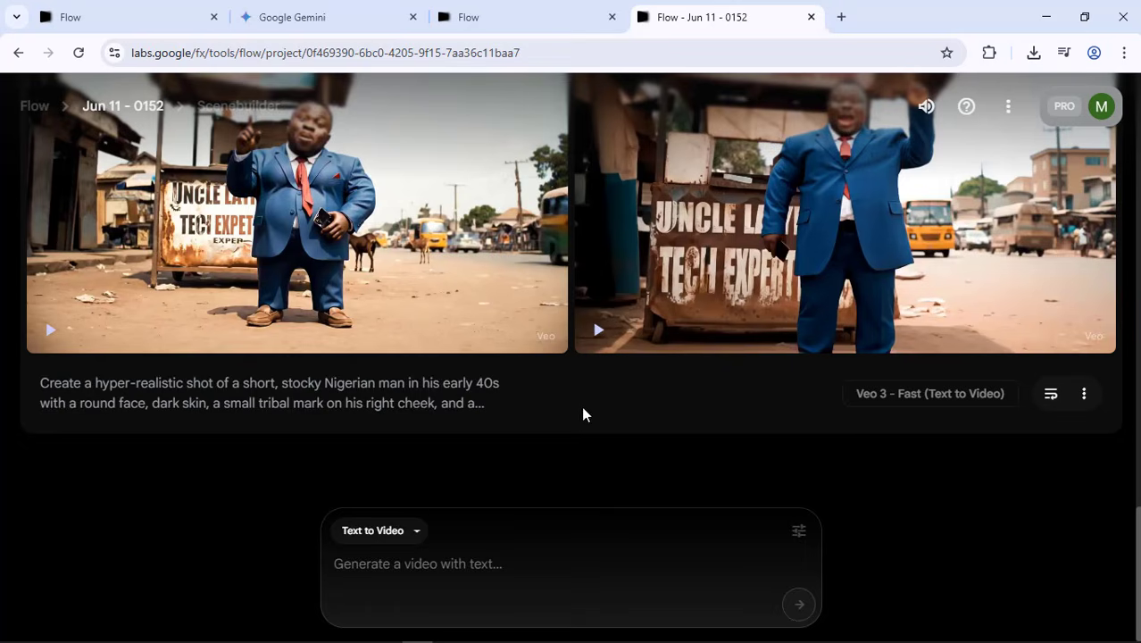
{"action": "scroll", "coordinate": [553, 375], "scroll_direction": "up", "scroll_amount": 1}
{"action": "scroll", "coordinate": [590, 366], "scroll_direction": "down", "scroll_amount": 1}
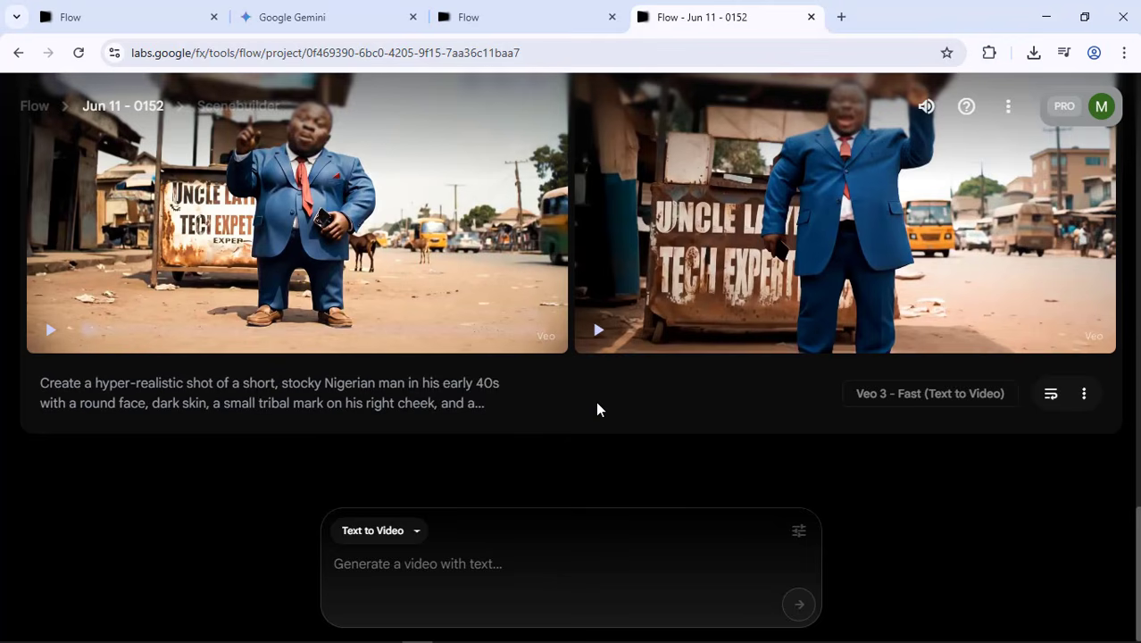
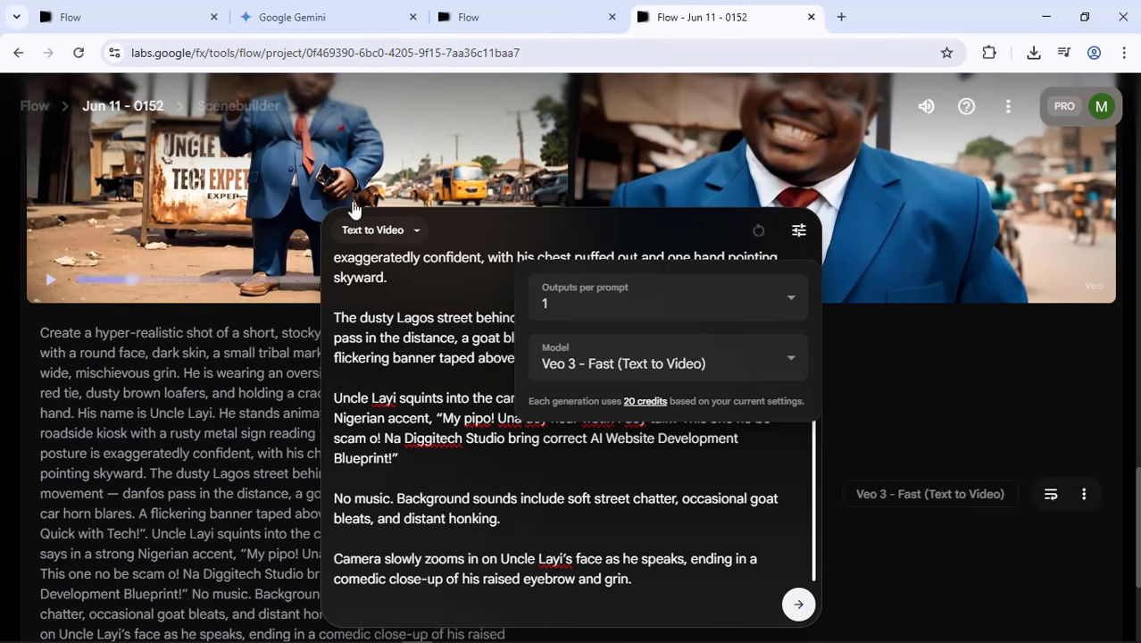
Try 2 outputs per prompt in the video generation settings and set the number back to 1
{"action": "left_click", "coordinate": [616, 303]}
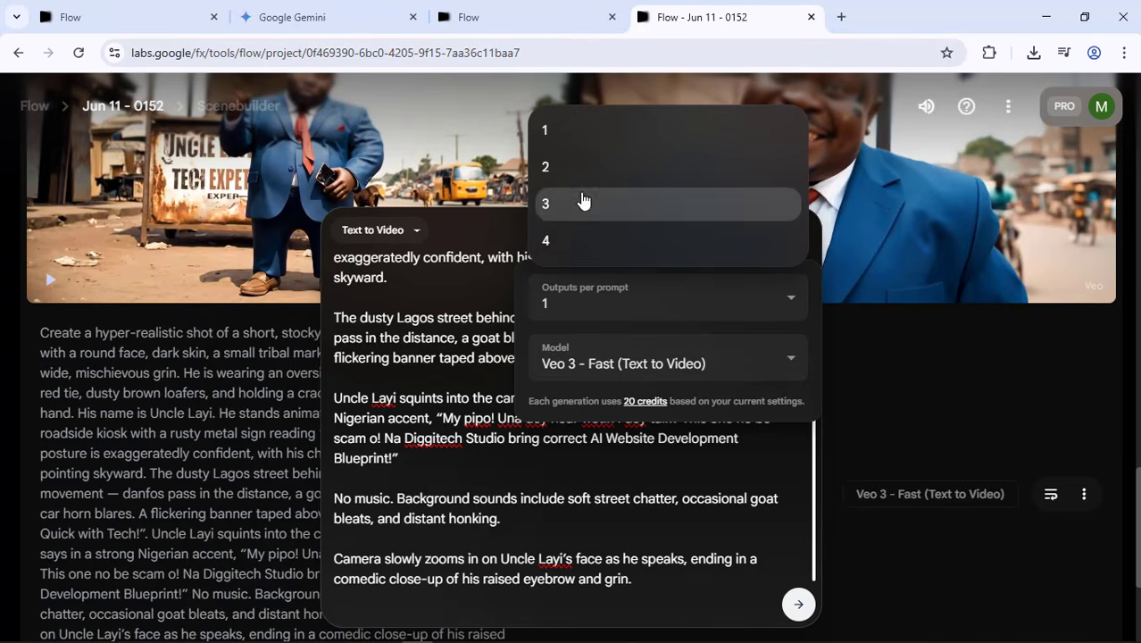
{"action": "left_click", "coordinate": [579, 174]}
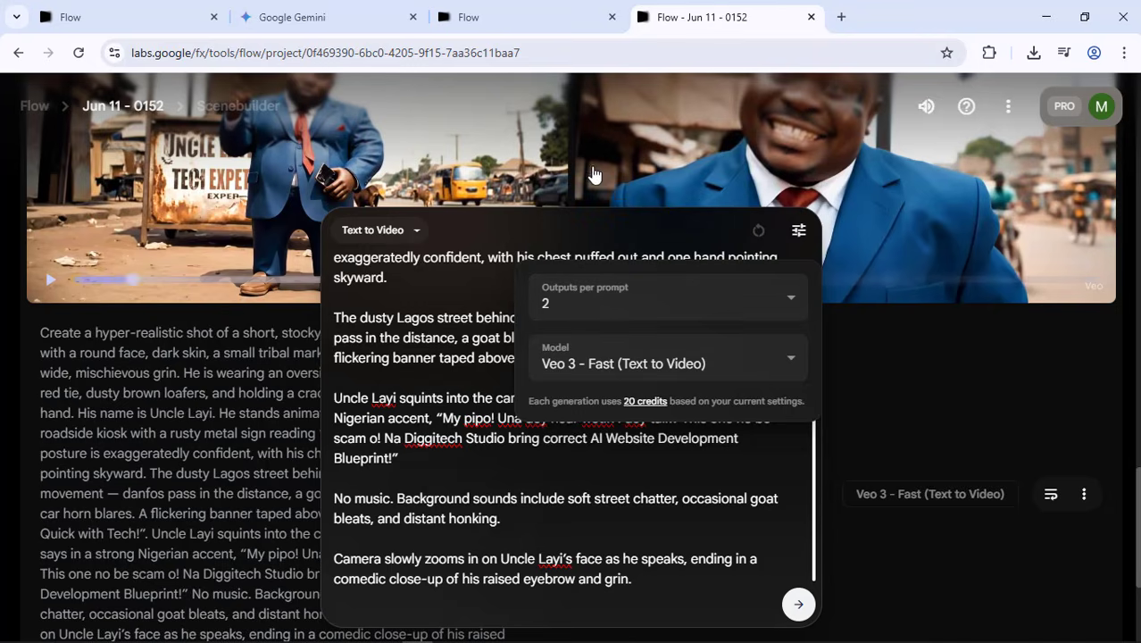
{"action": "left_click", "coordinate": [589, 295]}
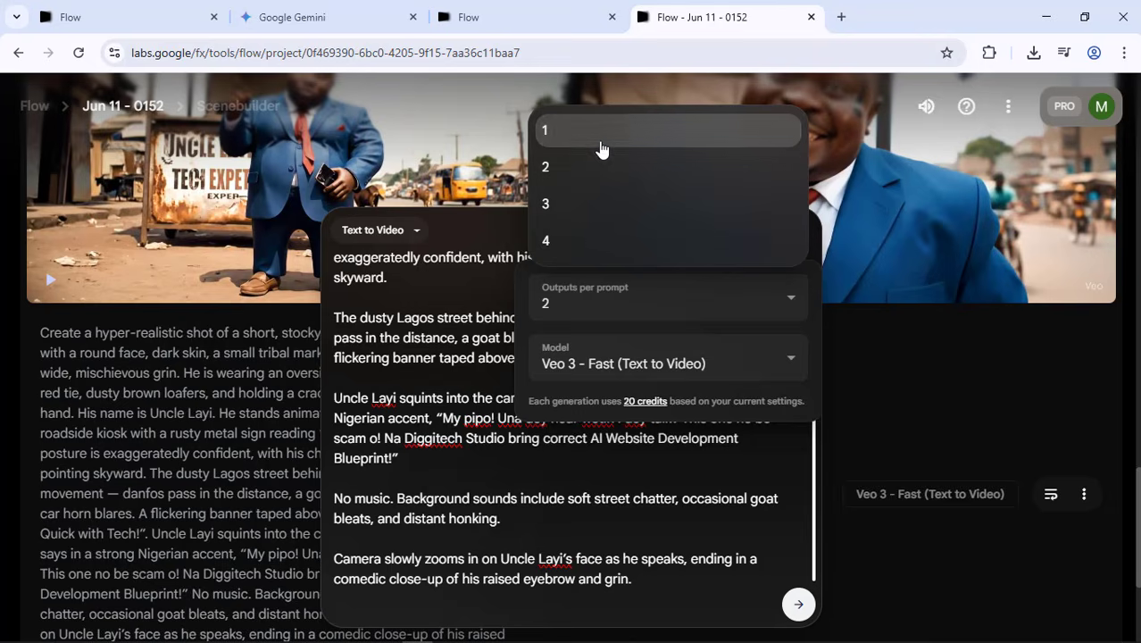
{"action": "left_click", "coordinate": [589, 132]}
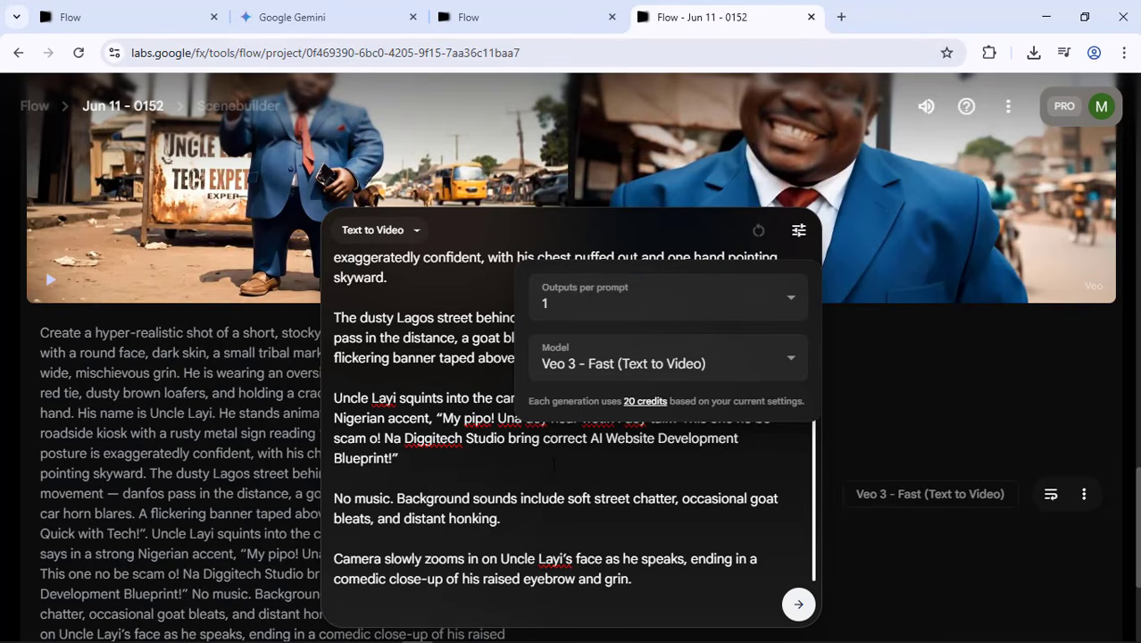
{"action": "left_click", "coordinate": [554, 464]}
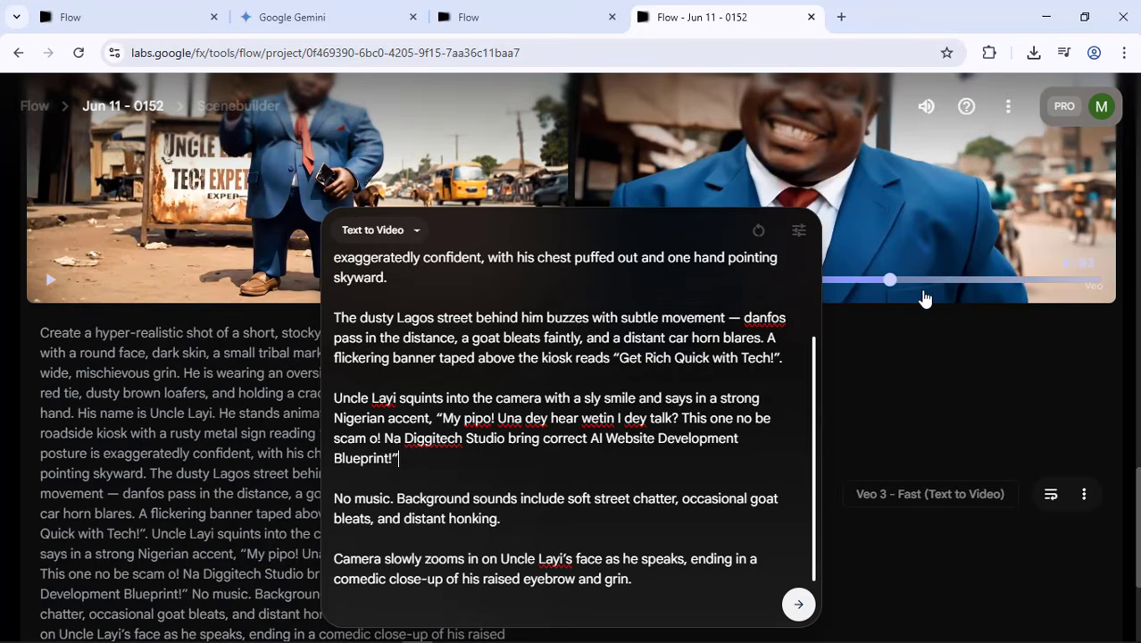
Clear the first-scene prompt from the Text to Video box and look over the project's generated scene videos
{"action": "scroll", "coordinate": [925, 298], "scroll_direction": "up", "scroll_amount": 5}
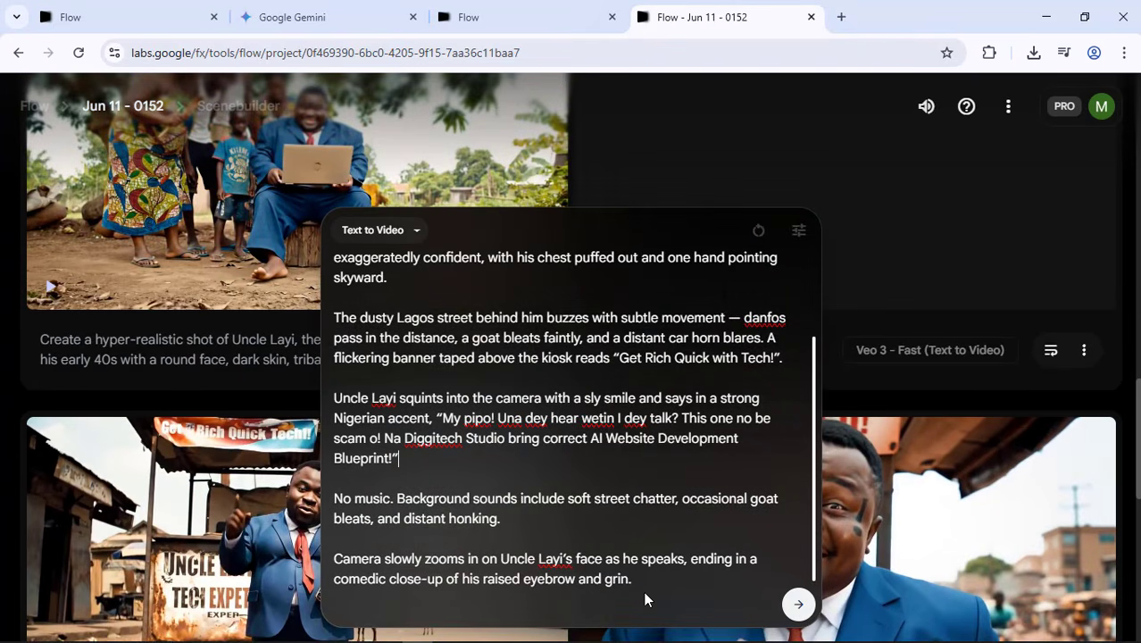
{"action": "scroll", "coordinate": [644, 591], "scroll_direction": "down", "scroll_amount": 1}
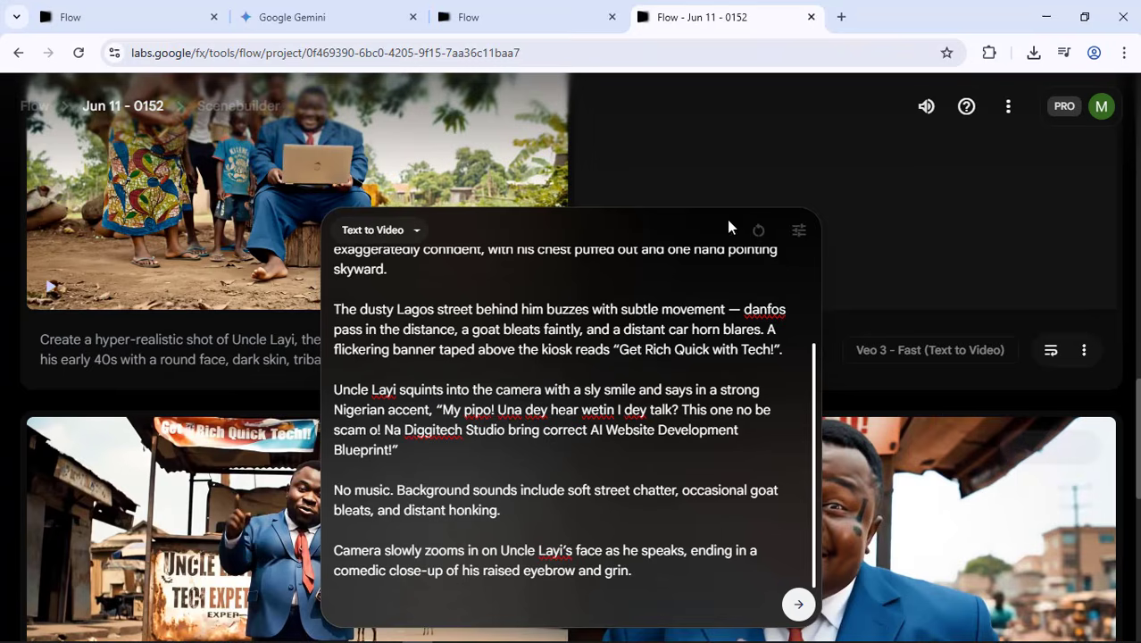
{"action": "scroll", "coordinate": [729, 225], "scroll_direction": "down", "scroll_amount": 4}
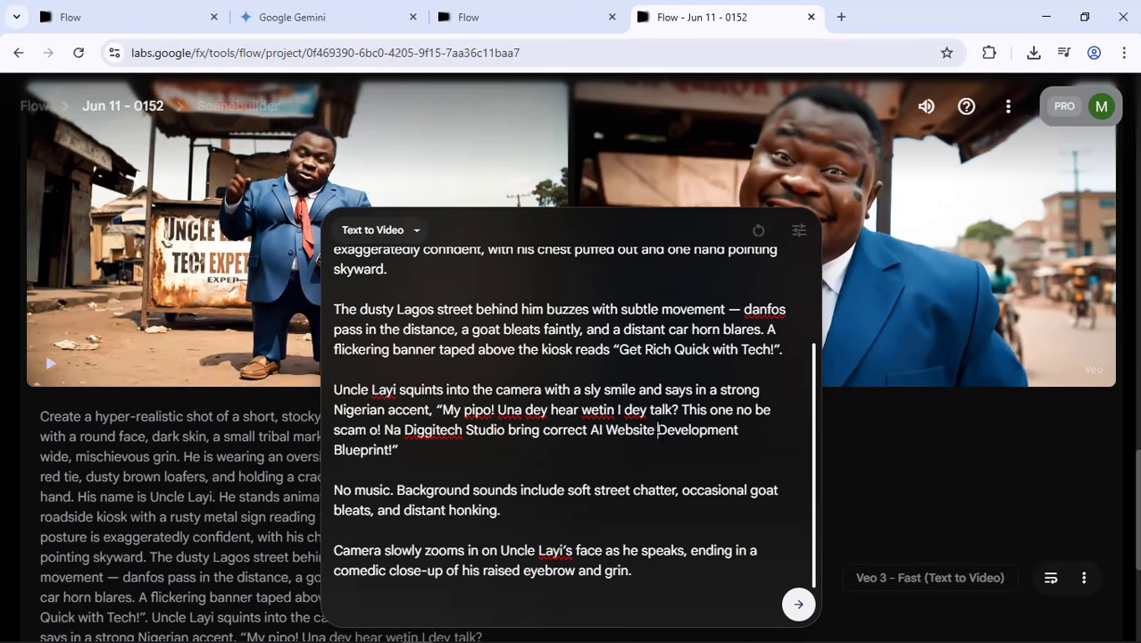
{"action": "key", "text": "ctrl+a"}
{"action": "key", "text": "BackSpace"}
{"action": "scroll", "coordinate": [659, 410], "scroll_direction": "down", "scroll_amount": 3}
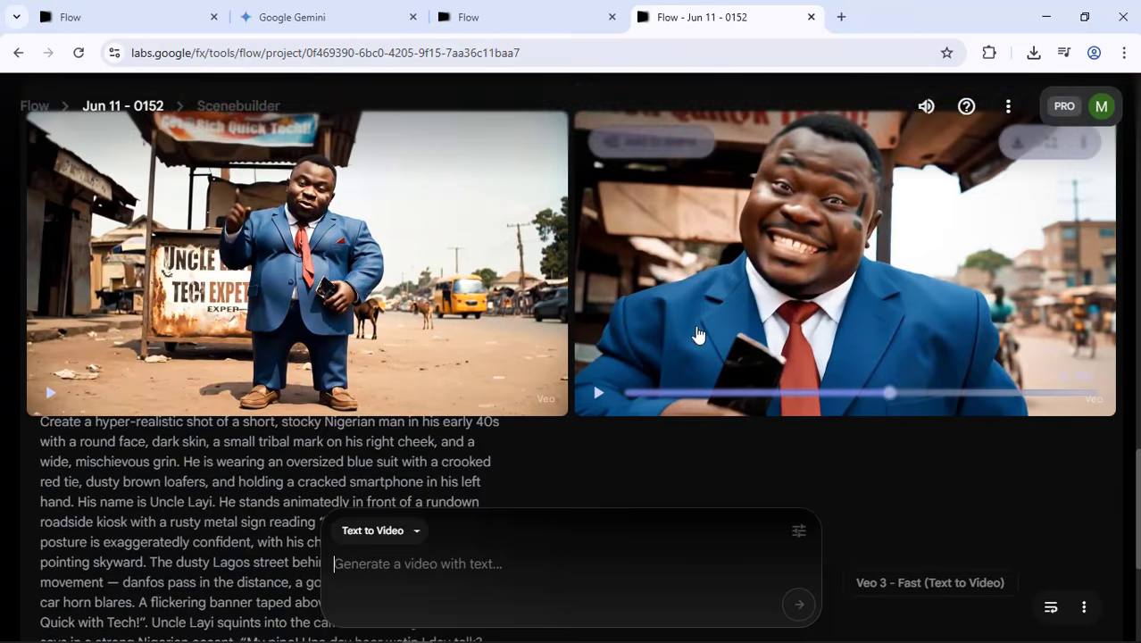
{"action": "scroll", "coordinate": [658, 405], "scroll_direction": "up", "scroll_amount": 3}
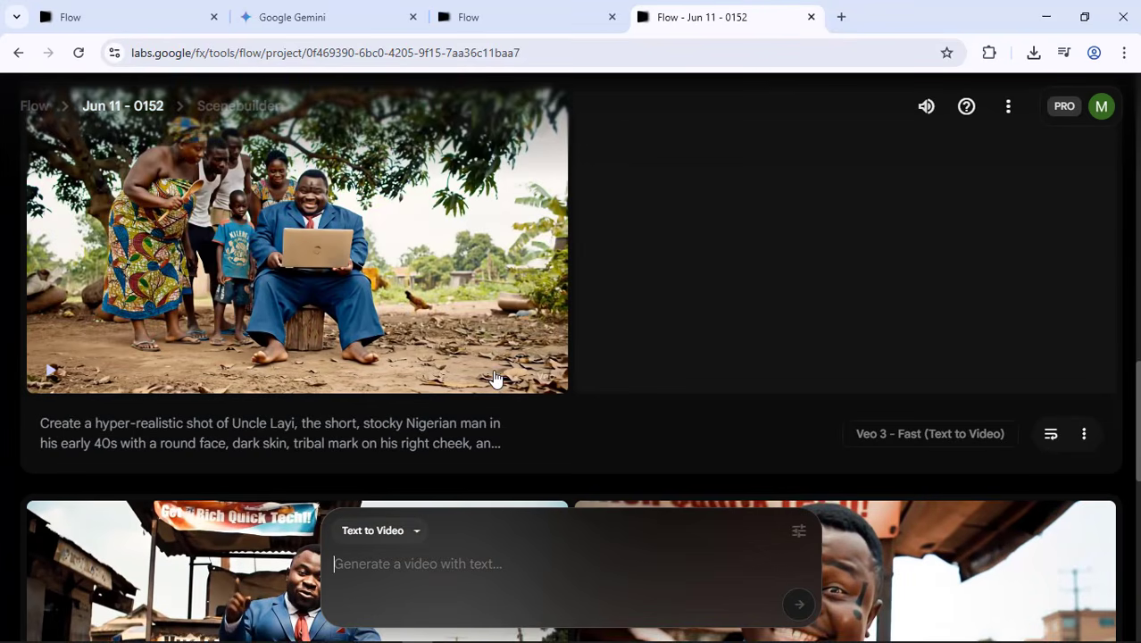
Return to the ChatGPT conversation and find the "Create next scene" request with its second-scene prompt
{"action": "key", "text": "alt+Tab"}
{"action": "scroll", "coordinate": [571, 322], "scroll_direction": "down", "scroll_amount": 3}
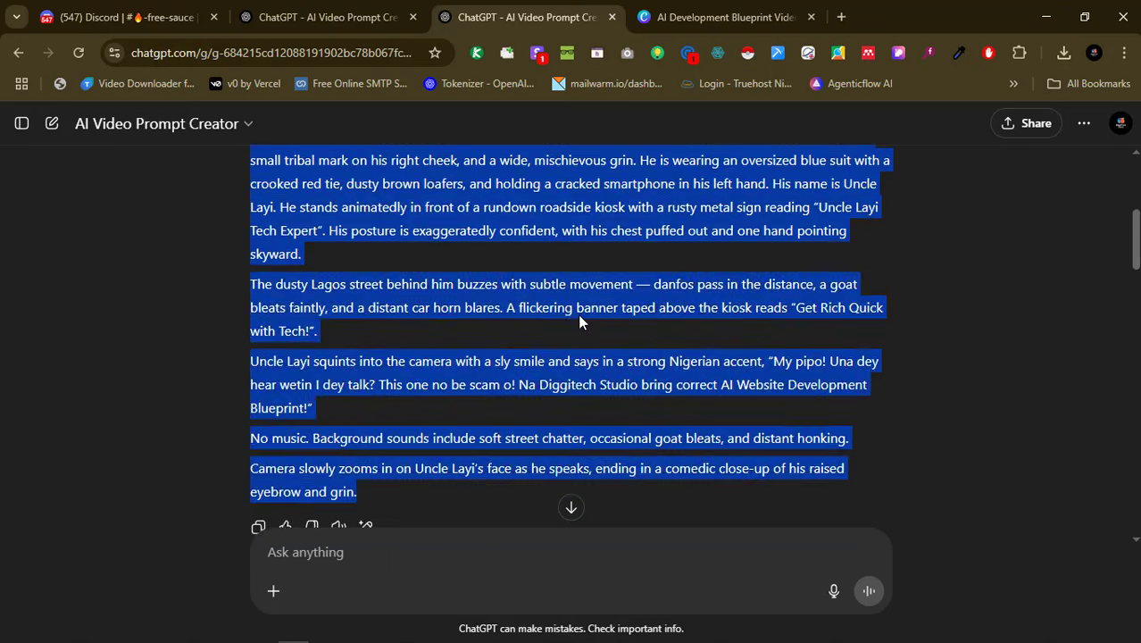
{"action": "left_click", "coordinate": [925, 319]}
{"action": "scroll", "coordinate": [923, 319], "scroll_direction": "down", "scroll_amount": 3}
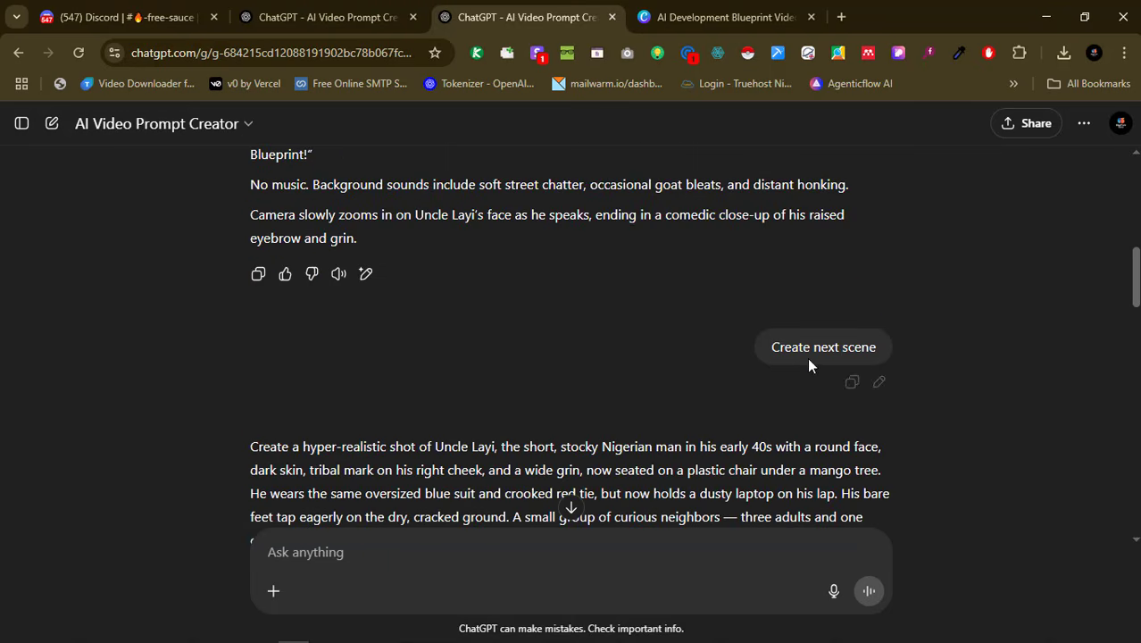
Highlight the "Create next scene" request and look over the second-scene prompt beneath it
{"action": "scroll", "coordinate": [869, 335], "scroll_direction": "up", "scroll_amount": 6}
{"action": "scroll", "coordinate": [860, 339], "scroll_direction": "down", "scroll_amount": 6}
{"action": "left_click_drag", "start_coordinate": [771, 347], "coordinate": [868, 349]}
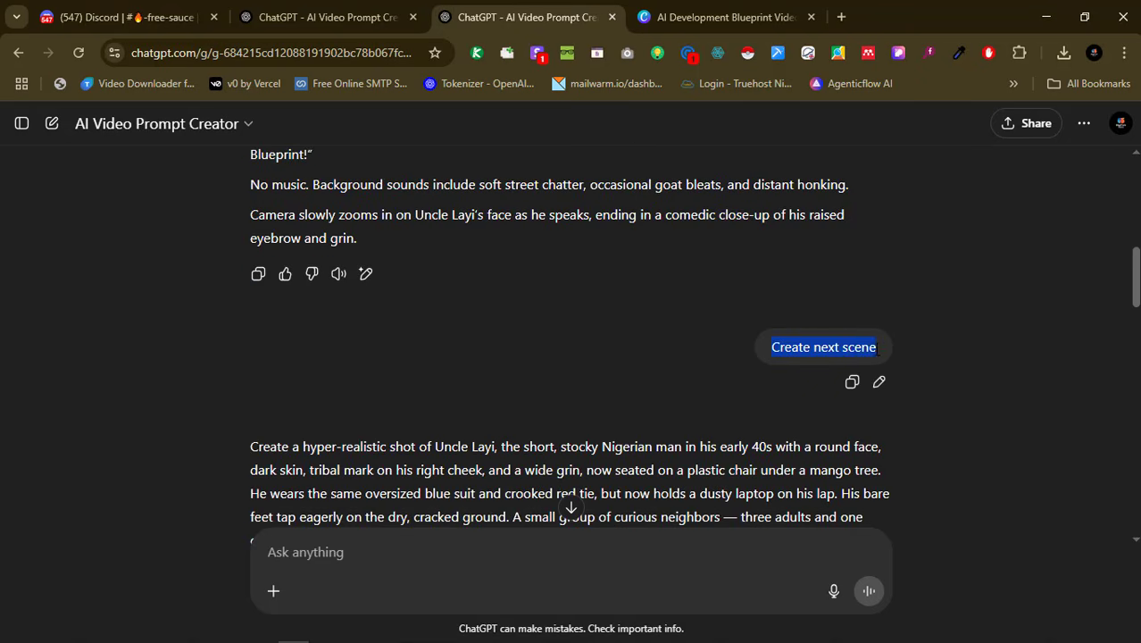
{"action": "scroll", "coordinate": [275, 240], "scroll_direction": "down", "scroll_amount": 3}
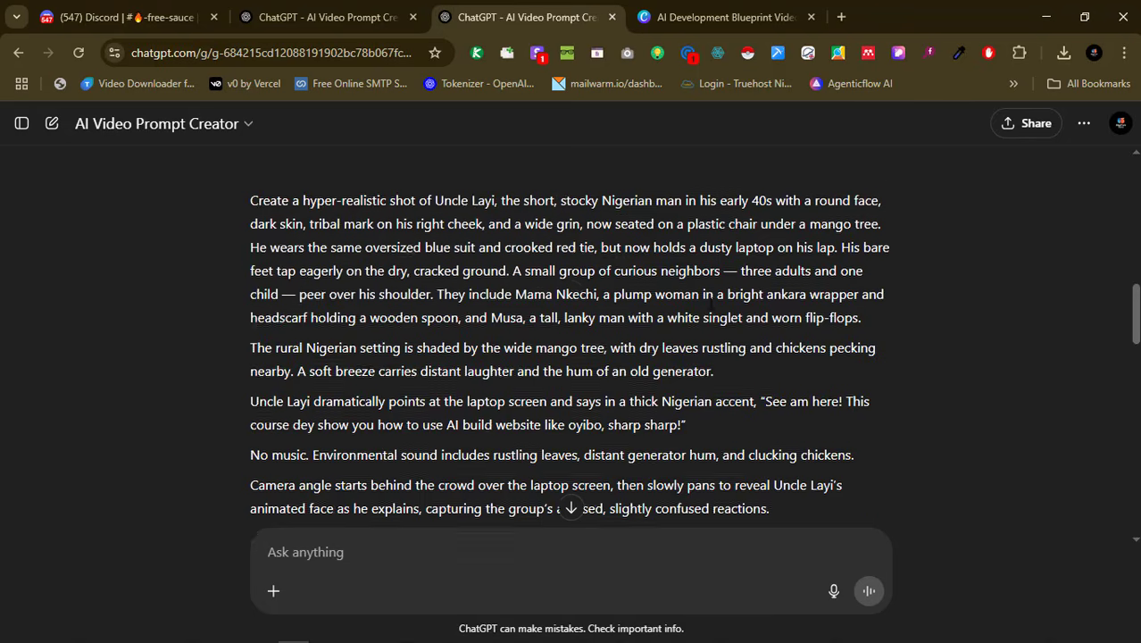
Compare the original four-scene request and first-scene prompt with the second-scene prompt for character consistency
{"action": "scroll", "coordinate": [649, 275], "scroll_direction": "up", "scroll_amount": 15}
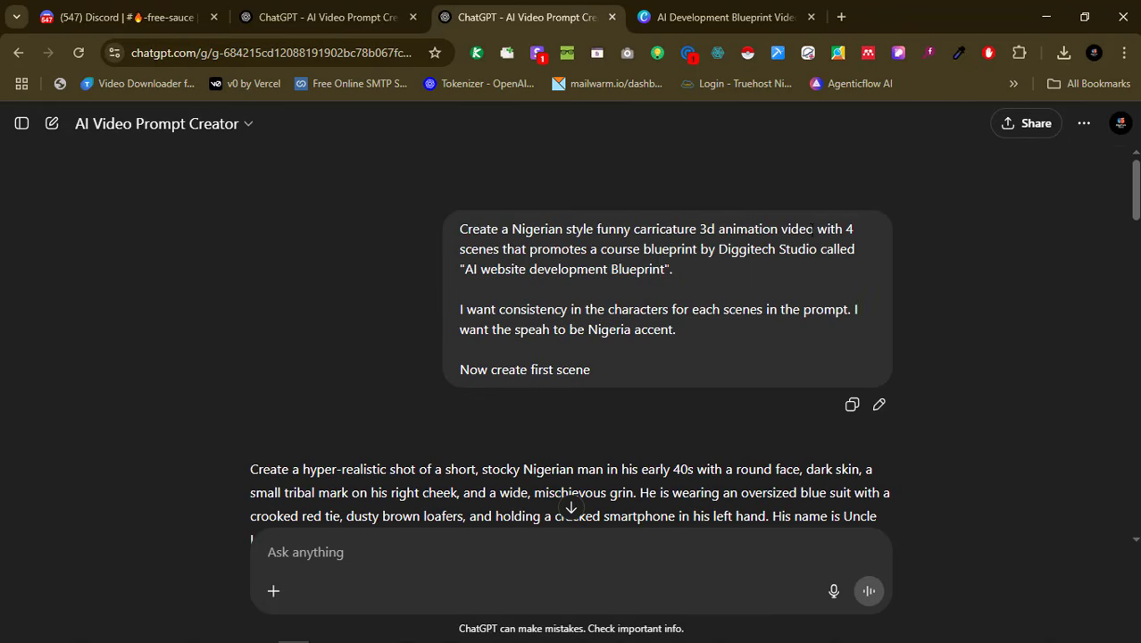
{"action": "scroll", "coordinate": [667, 316], "scroll_direction": "down", "scroll_amount": 7}
{"action": "scroll", "coordinate": [651, 356], "scroll_direction": "up", "scroll_amount": 4}
{"action": "scroll", "coordinate": [639, 355], "scroll_direction": "down", "scroll_amount": 1}
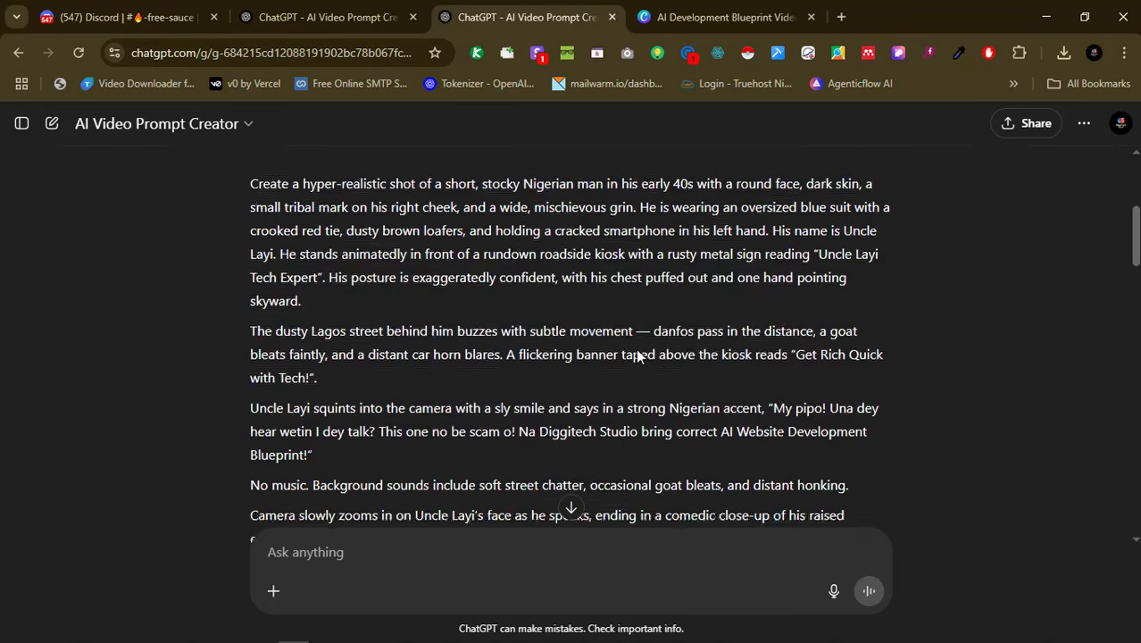
{"action": "scroll", "coordinate": [637, 355], "scroll_direction": "down", "scroll_amount": 10}
{"action": "scroll", "coordinate": [714, 268], "scroll_direction": "up", "scroll_amount": 5}
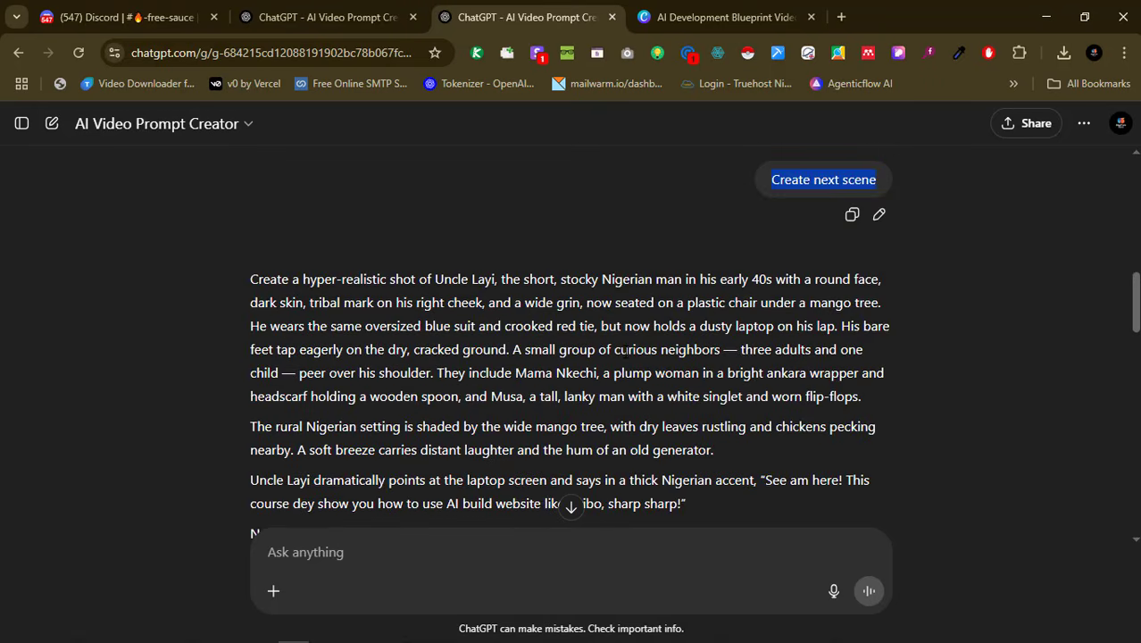
{"action": "scroll", "coordinate": [625, 349], "scroll_direction": "down", "scroll_amount": 1}
{"action": "scroll", "coordinate": [603, 388], "scroll_direction": "down", "scroll_amount": 1}
{"action": "scroll", "coordinate": [566, 314], "scroll_direction": "up", "scroll_amount": 1}
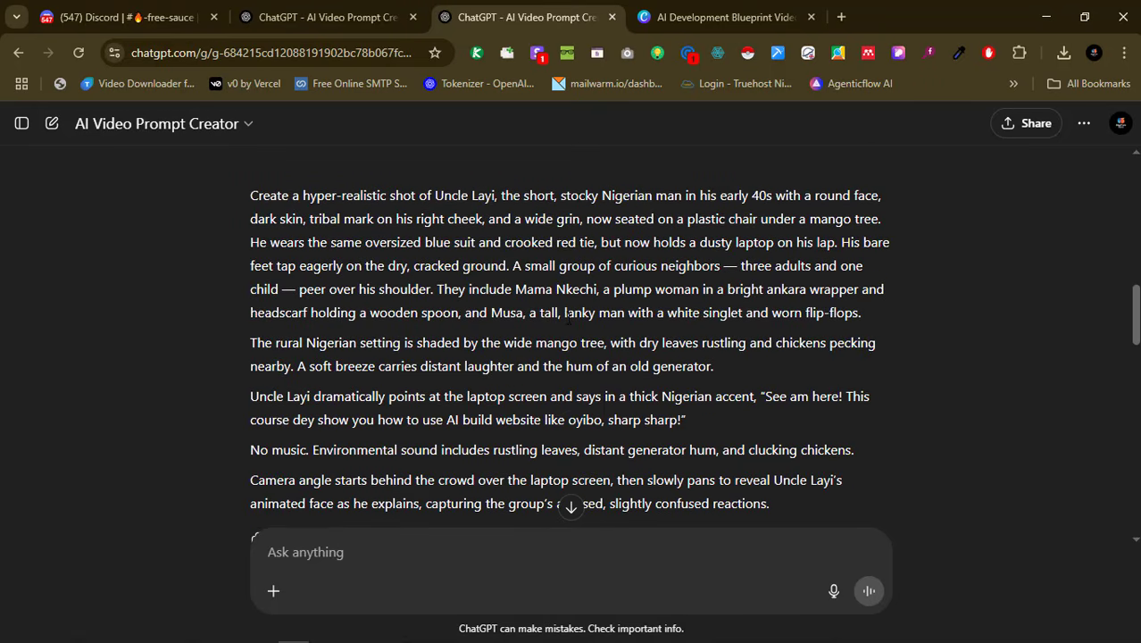
Switch to Flow and find the second-scene video of Uncle Layi with a laptop under the mango tree
{"action": "key", "text": "alt+Tab"}
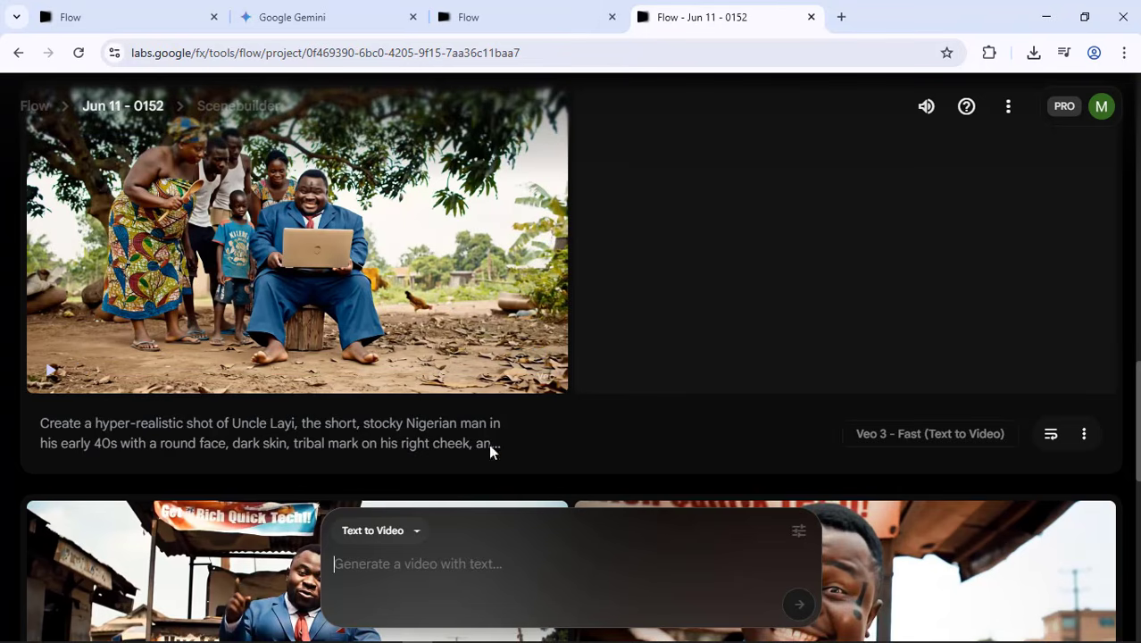
{"action": "scroll", "coordinate": [488, 444], "scroll_direction": "up", "scroll_amount": 1}
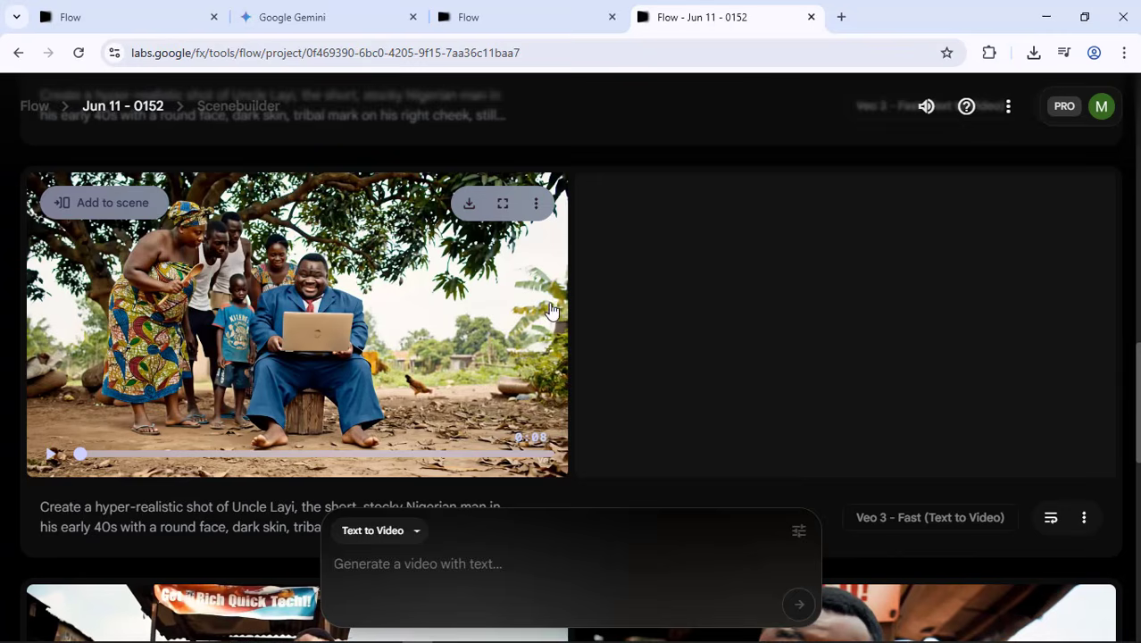
{"action": "scroll", "coordinate": [554, 308], "scroll_direction": "up", "scroll_amount": 3}
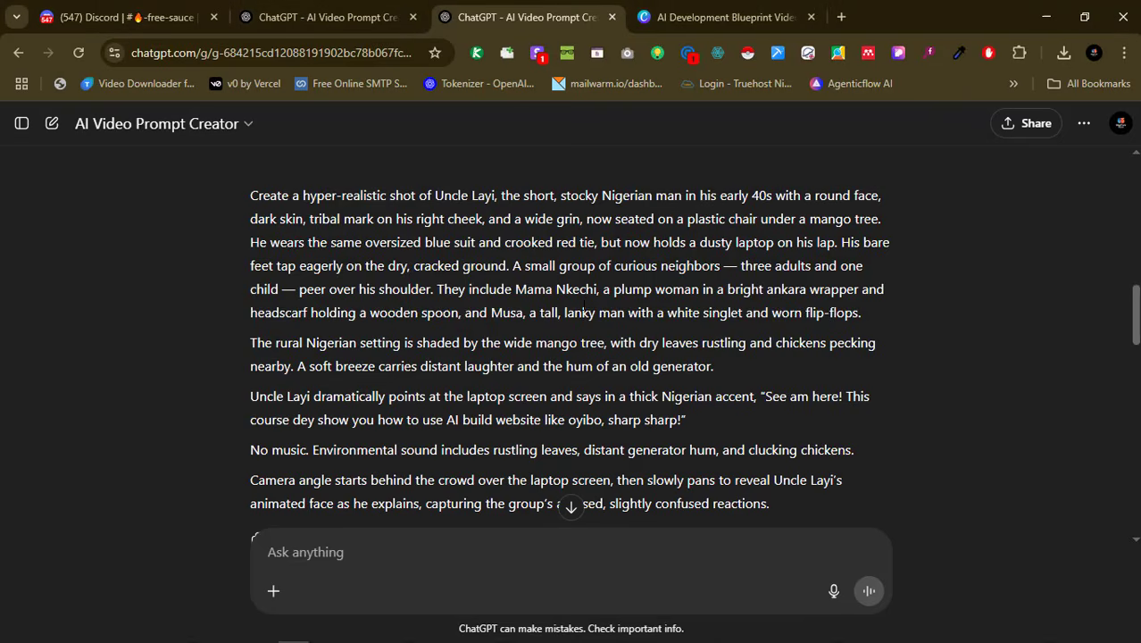
Review the "Next scene" request and its third-scene prompt in ChatGPT, and find the matching painted-wall video in Flow
{"action": "scroll", "coordinate": [668, 258], "scroll_direction": "down", "scroll_amount": 8}
{"action": "scroll", "coordinate": [920, 326], "scroll_direction": "up", "scroll_amount": 1}
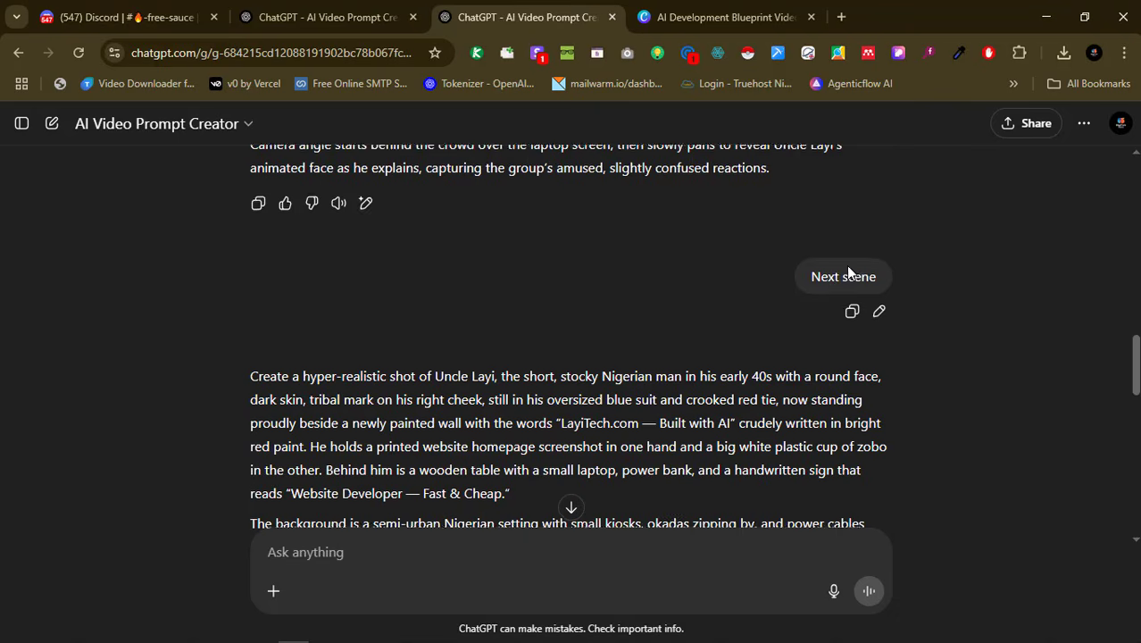
{"action": "scroll", "coordinate": [489, 229], "scroll_direction": "down", "scroll_amount": 5}
{"action": "scroll", "coordinate": [525, 273], "scroll_direction": "up", "scroll_amount": 1}
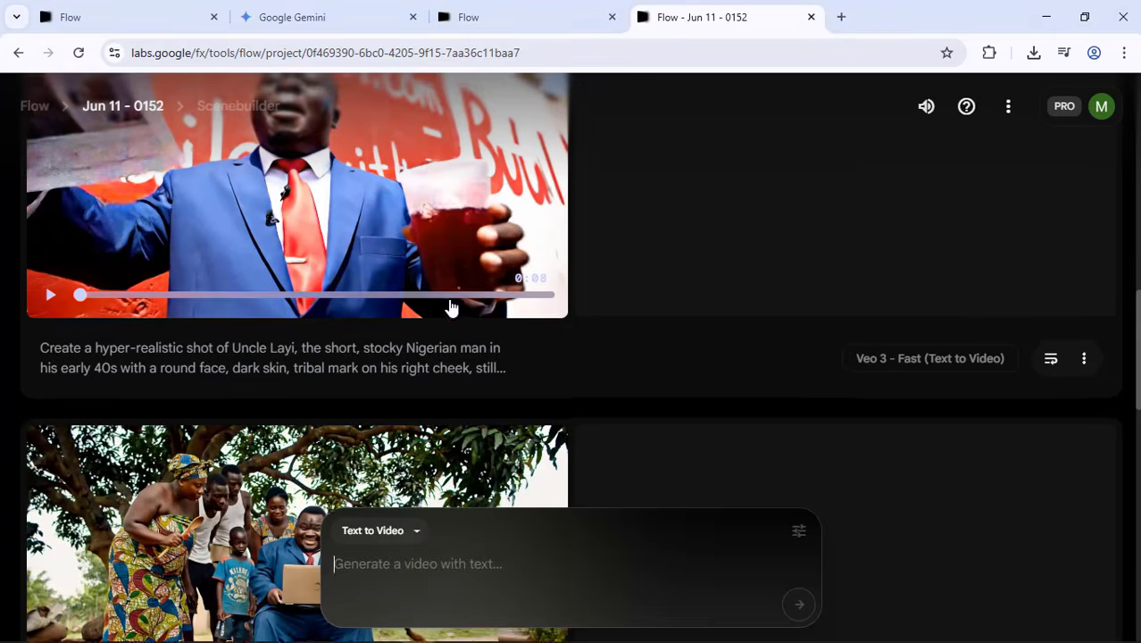
{"action": "scroll", "coordinate": [306, 363], "scroll_direction": "up", "scroll_amount": 2}
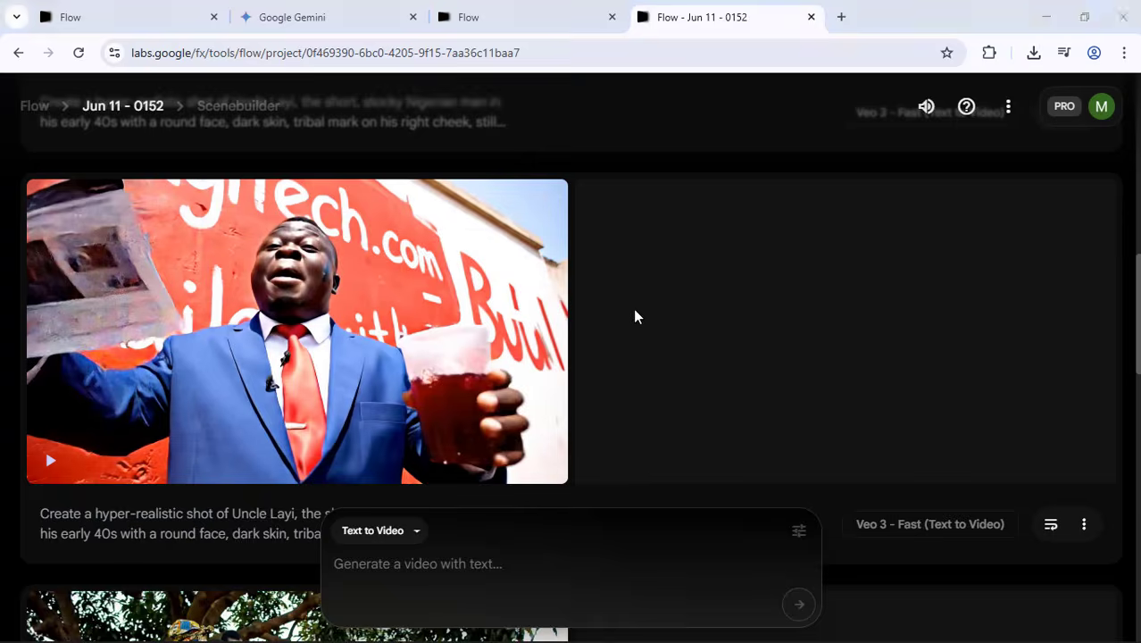
Return to ChatGPT and find the "Now last scene" request with its prompt
{"action": "key", "text": "alt+Tab"}
{"action": "scroll", "coordinate": [452, 319], "scroll_direction": "down", "scroll_amount": 3}
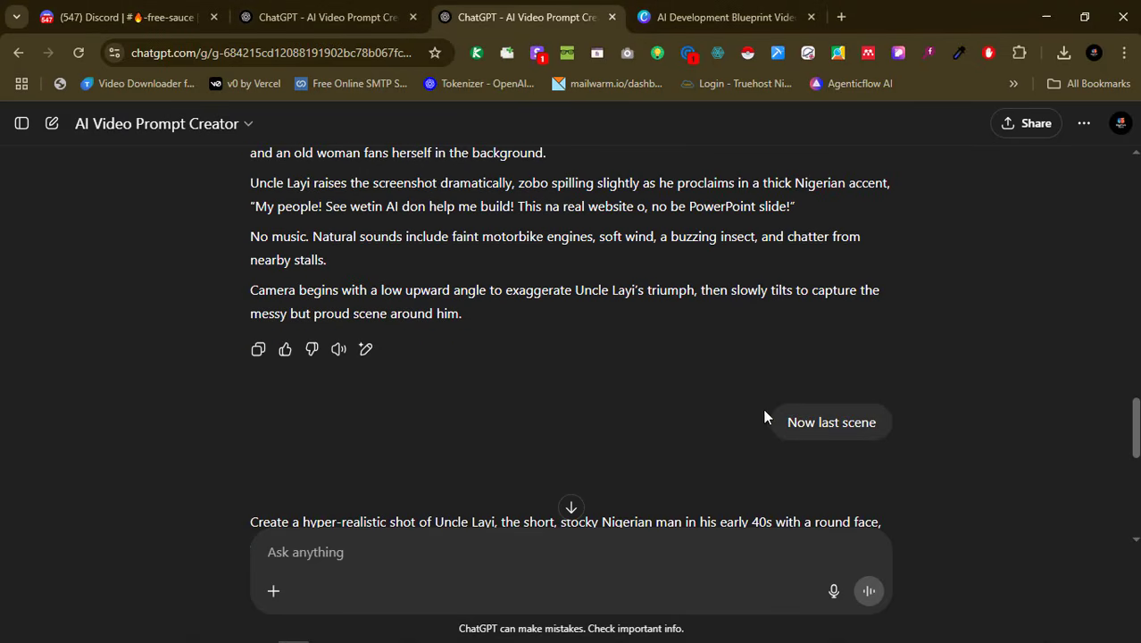
{"action": "left_click_drag", "start_coordinate": [781, 425], "coordinate": [924, 436]}
{"action": "left_click", "coordinate": [889, 426]}
{"action": "scroll", "coordinate": [683, 355], "scroll_direction": "down", "scroll_amount": 5}
Switch to Flow and find the last-scene video of Uncle Layi at his office desk
{"action": "key", "text": "alt+Tab"}
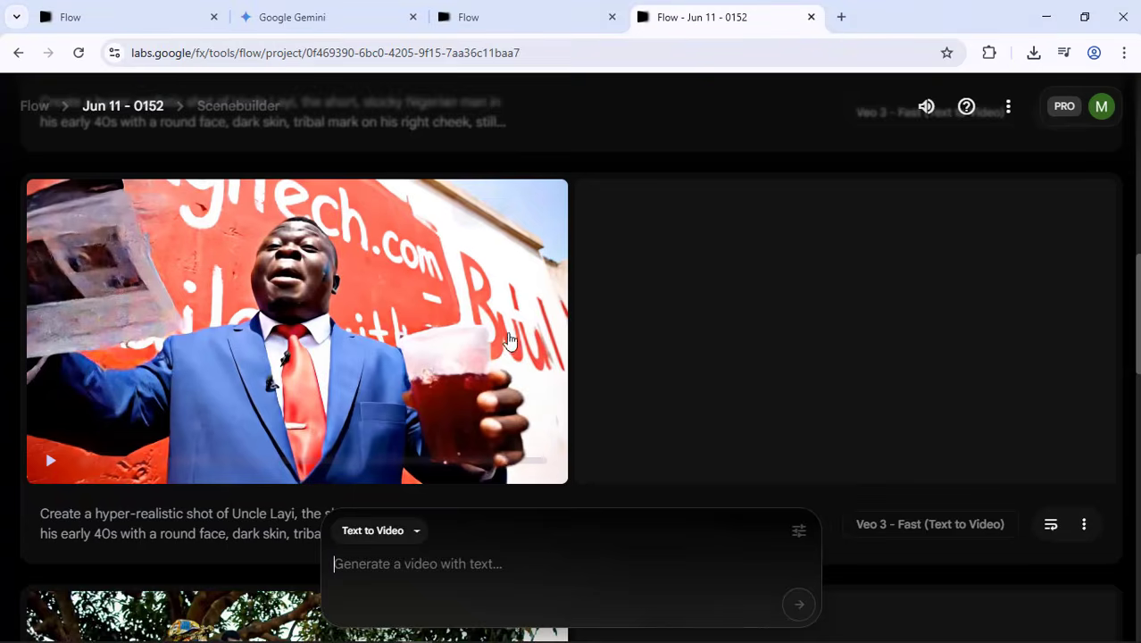
{"action": "scroll", "coordinate": [496, 316], "scroll_direction": "up", "scroll_amount": 3}
{"action": "scroll", "coordinate": [294, 299], "scroll_direction": "up", "scroll_amount": 2}
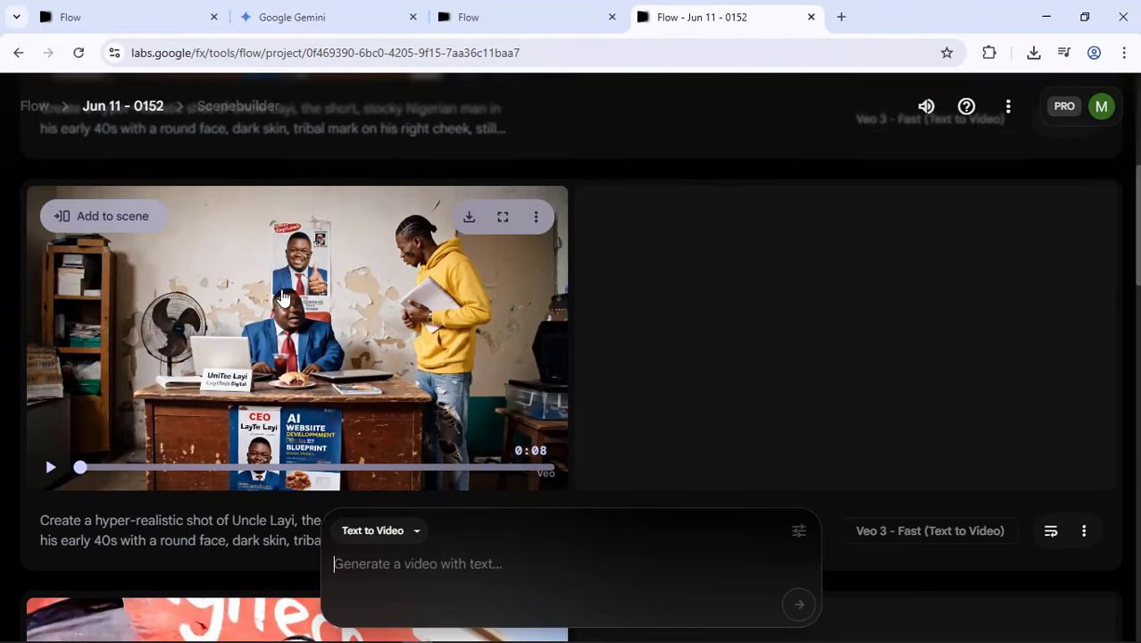
Play the second-scene mango tree video of Uncle Layi
{"action": "scroll", "coordinate": [268, 312], "scroll_direction": "down", "scroll_amount": 5}
{"action": "scroll", "coordinate": [216, 325], "scroll_direction": "up", "scroll_amount": 4}
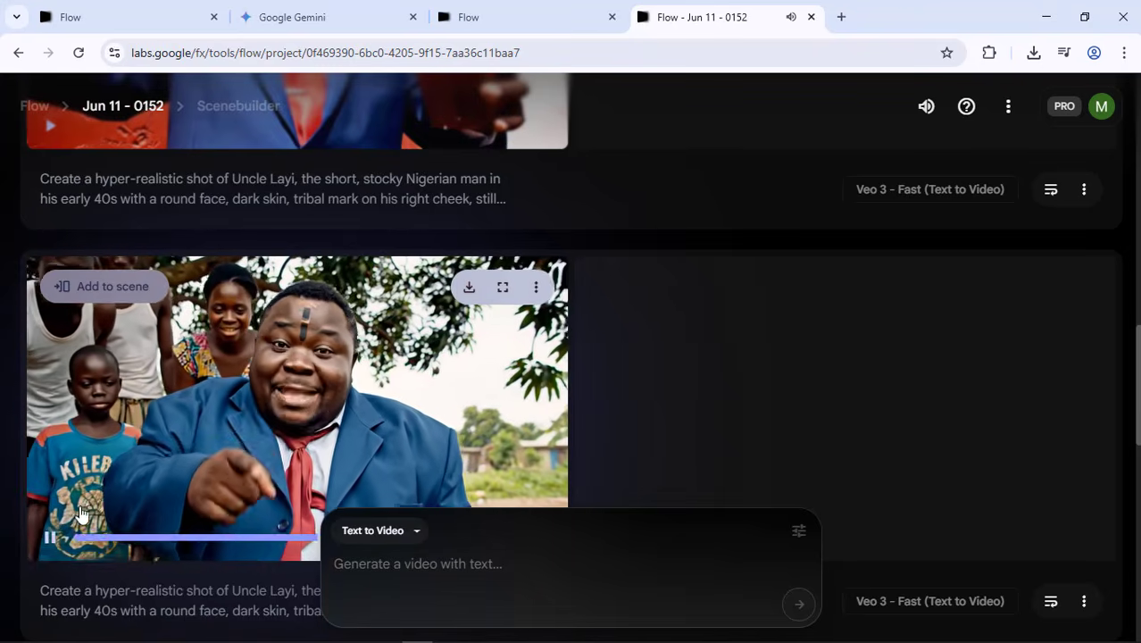
{"action": "scroll", "coordinate": [84, 477], "scroll_direction": "down", "scroll_amount": 1}
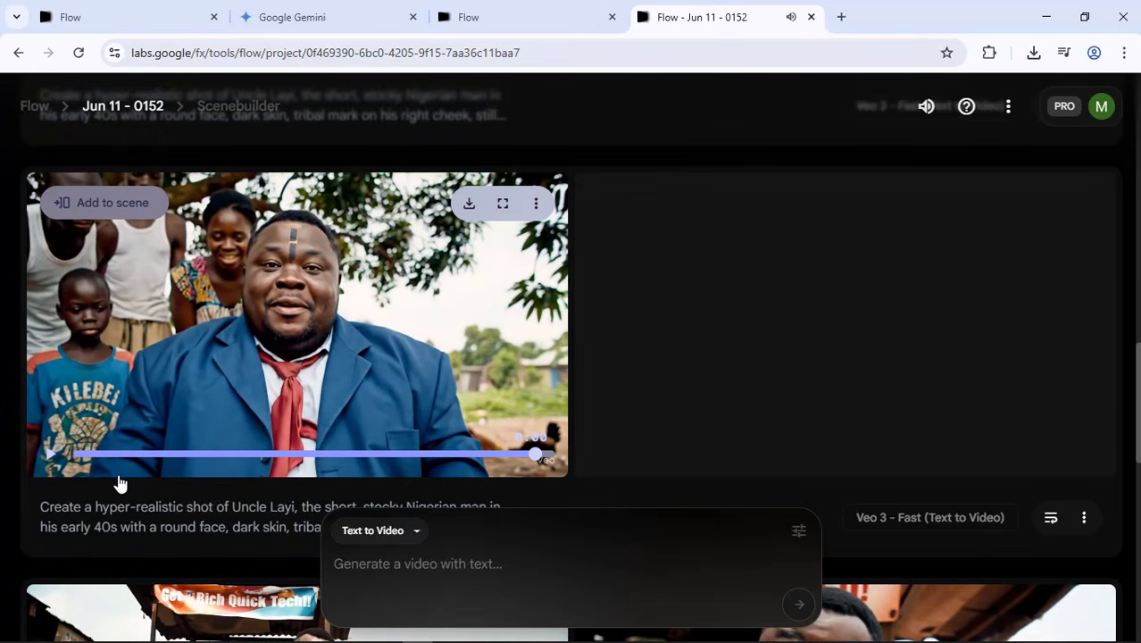
Play the third-scene video at the painted wall and compare Uncle Layi with the first-scene kiosk videos
{"action": "scroll", "coordinate": [818, 395], "scroll_direction": "up", "scroll_amount": 5}
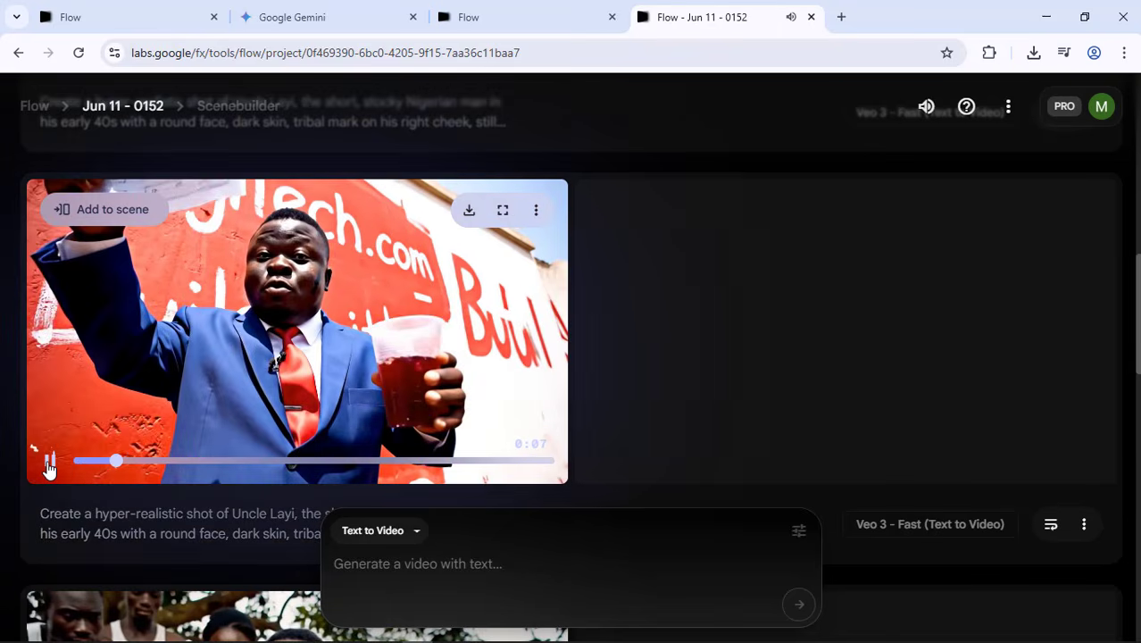
{"action": "scroll", "coordinate": [226, 408], "scroll_direction": "down", "scroll_amount": 1}
{"action": "scroll", "coordinate": [226, 408], "scroll_direction": "down", "scroll_amount": 9}
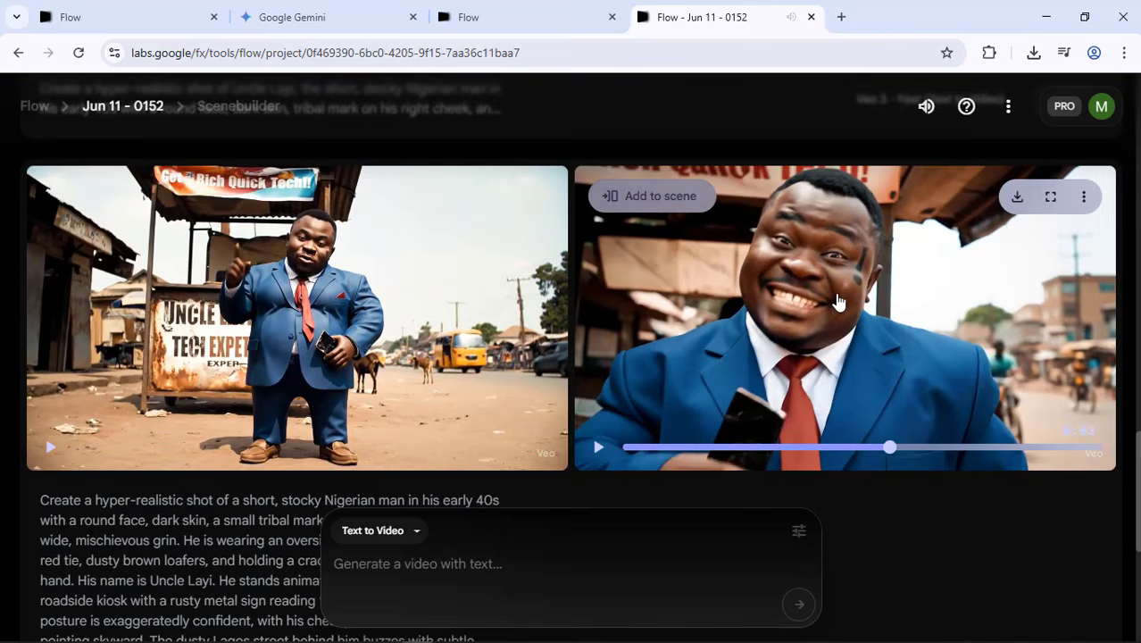
{"action": "scroll", "coordinate": [660, 332], "scroll_direction": "up", "scroll_amount": 6}
{"action": "scroll", "coordinate": [660, 333], "scroll_direction": "up", "scroll_amount": 6}
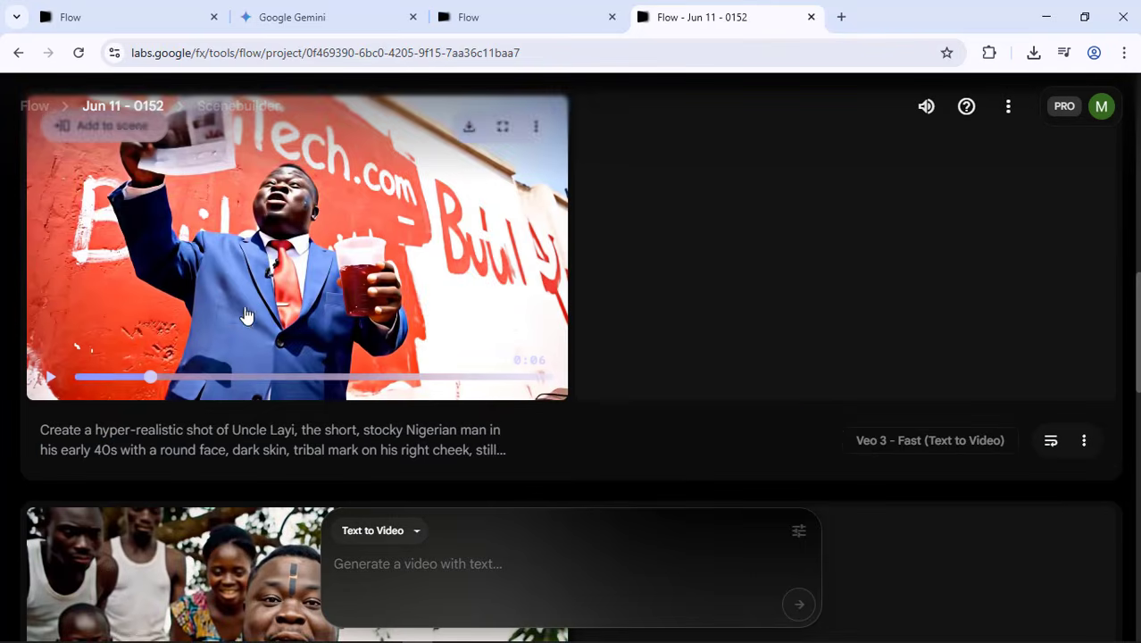
Play the last-scene office video of Uncle Layi and the visitor in the yellow hoodie
{"action": "scroll", "coordinate": [303, 259], "scroll_direction": "up", "scroll_amount": 2}
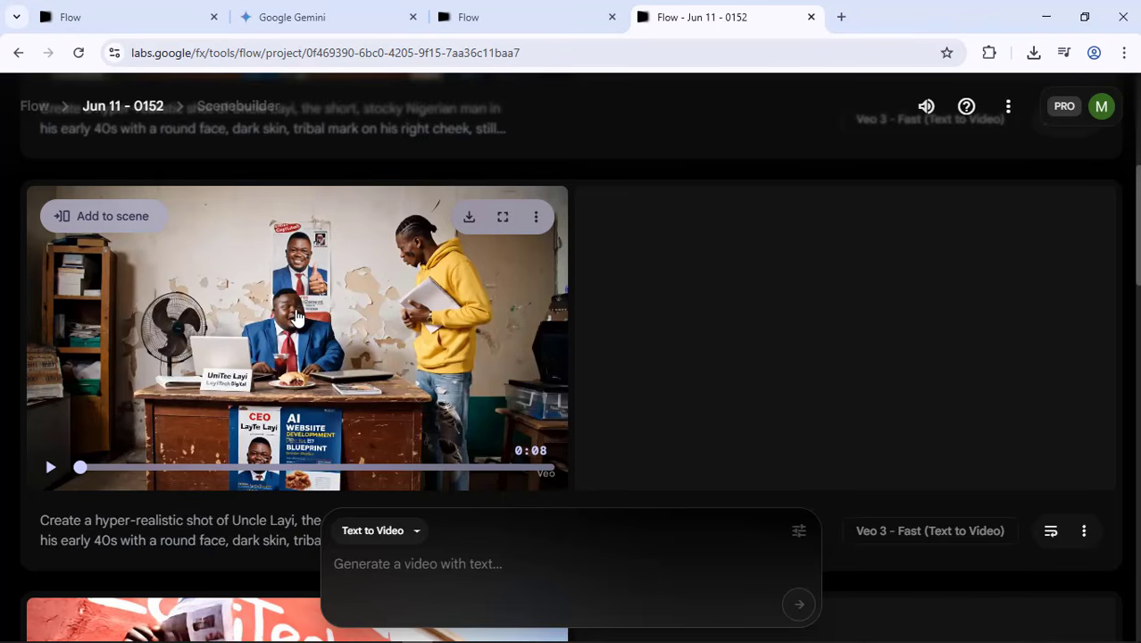
{"action": "scroll", "coordinate": [290, 304], "scroll_direction": "down", "scroll_amount": 1}
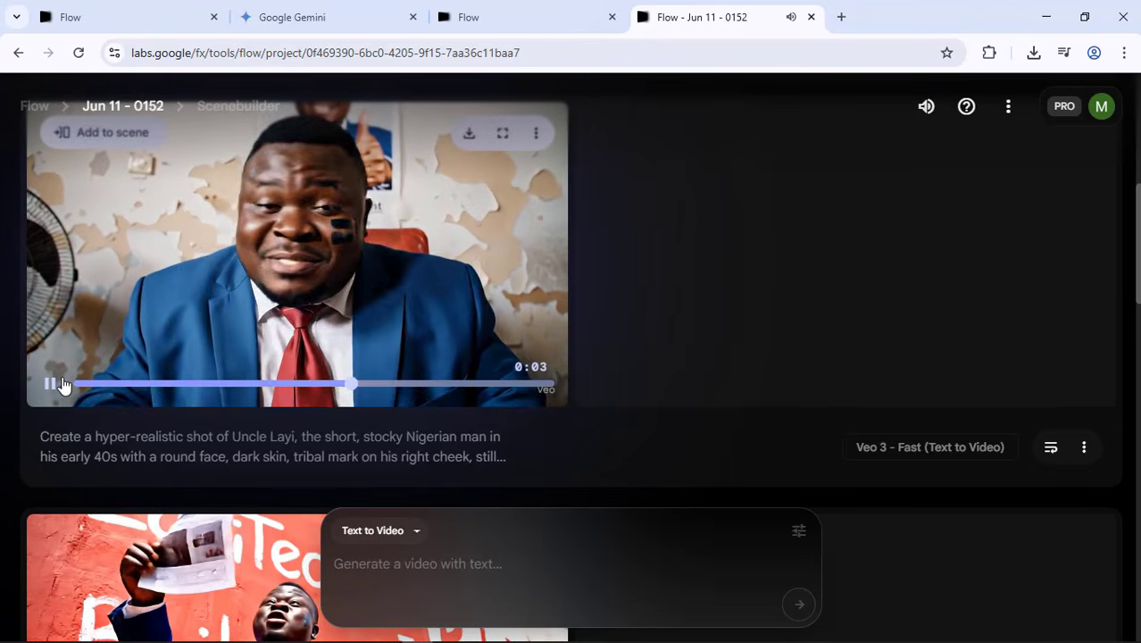
{"action": "left_click", "coordinate": [49, 384]}
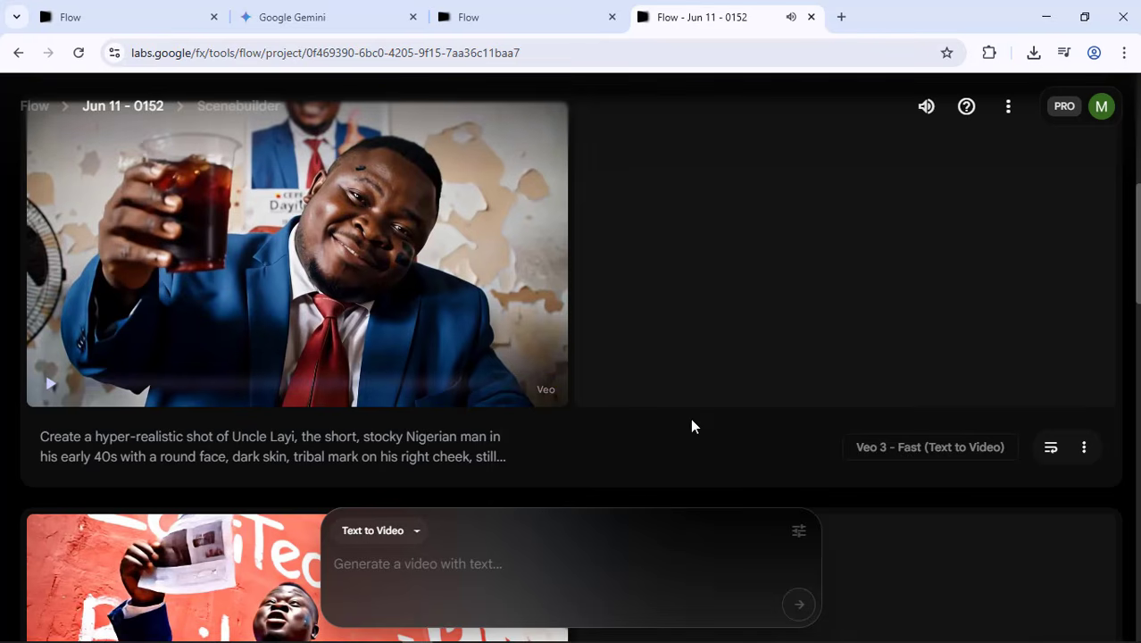
Look over the project's generated scene videos, from the office scene down to the mango tree scene
{"action": "scroll", "coordinate": [624, 355], "scroll_direction": "up", "scroll_amount": 5}
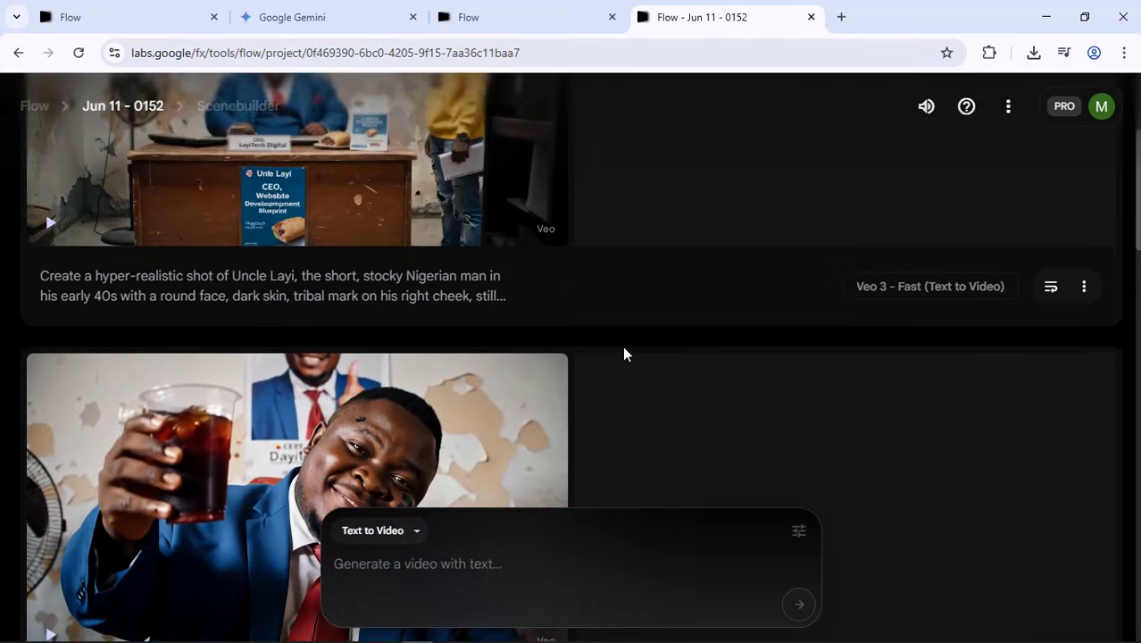
{"action": "scroll", "coordinate": [626, 357], "scroll_direction": "down", "scroll_amount": 4}
{"action": "scroll", "coordinate": [627, 366], "scroll_direction": "down", "scroll_amount": 10}
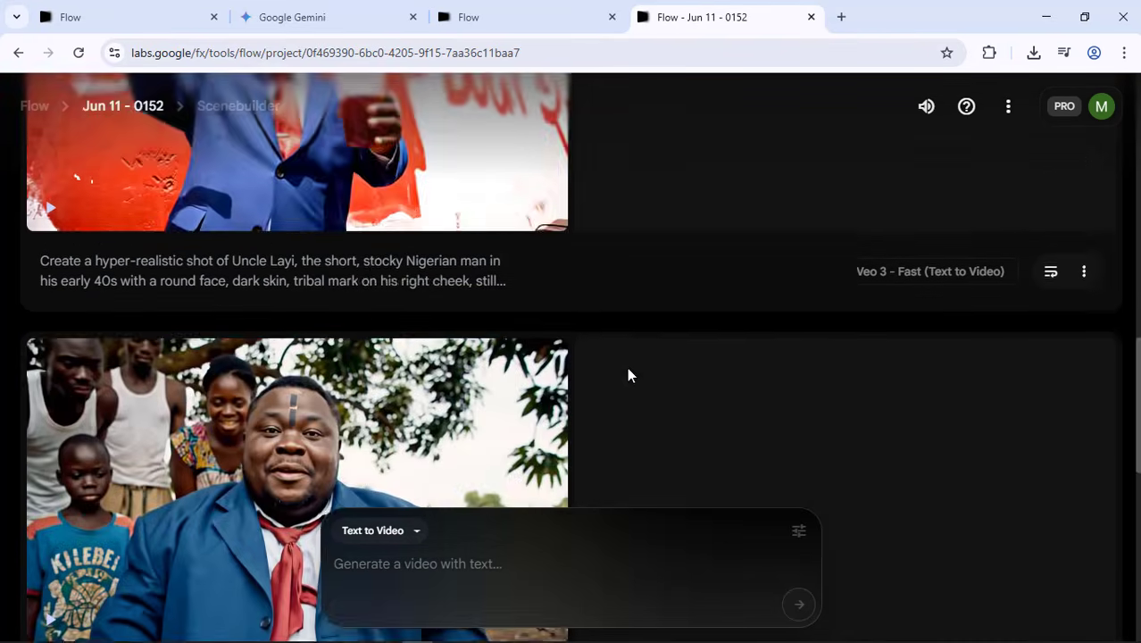
{"action": "scroll", "coordinate": [623, 367], "scroll_direction": "up", "scroll_amount": 6}
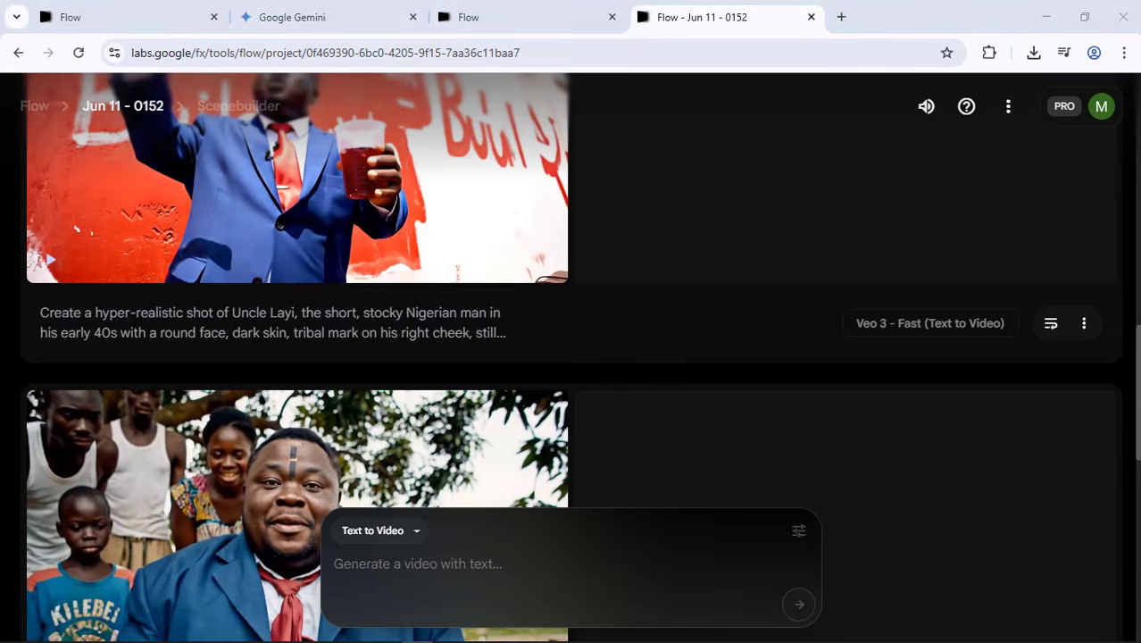
Return to ChatGPT and read through the last-scene prompt set in Uncle Layi's office
{"action": "key", "text": "alt+Tab"}
{"action": "scroll", "coordinate": [638, 434], "scroll_direction": "down", "scroll_amount": 1}
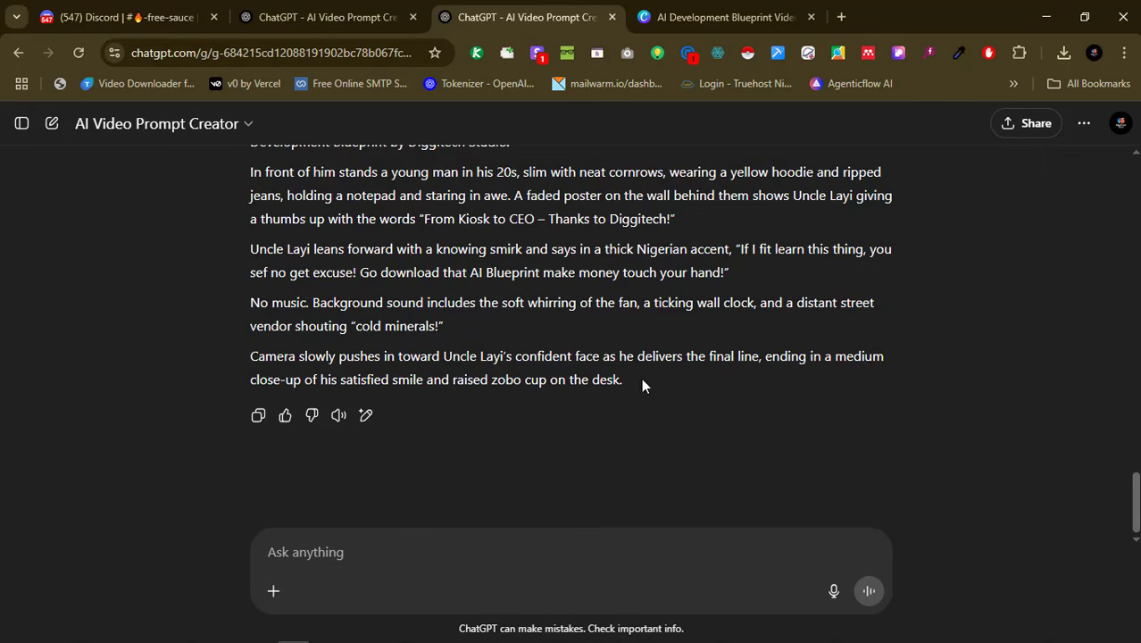
{"action": "scroll", "coordinate": [636, 402], "scroll_direction": "up", "scroll_amount": 2}
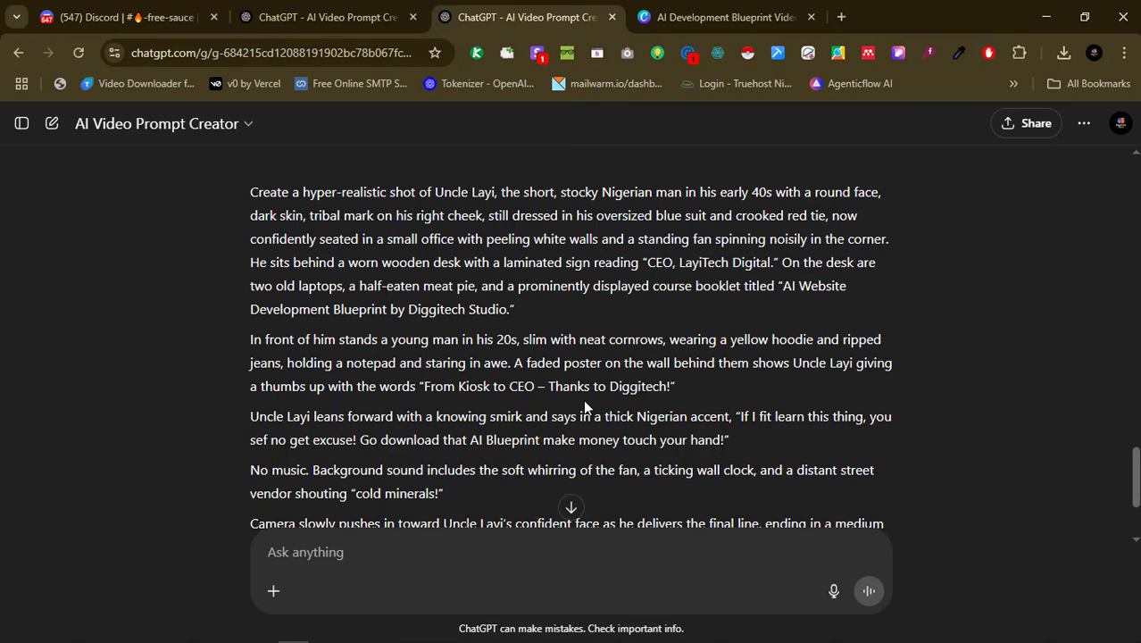
Switch to Flow and move the painted-wall video's playback position back closer to its start
{"action": "key", "text": "alt+Tab"}
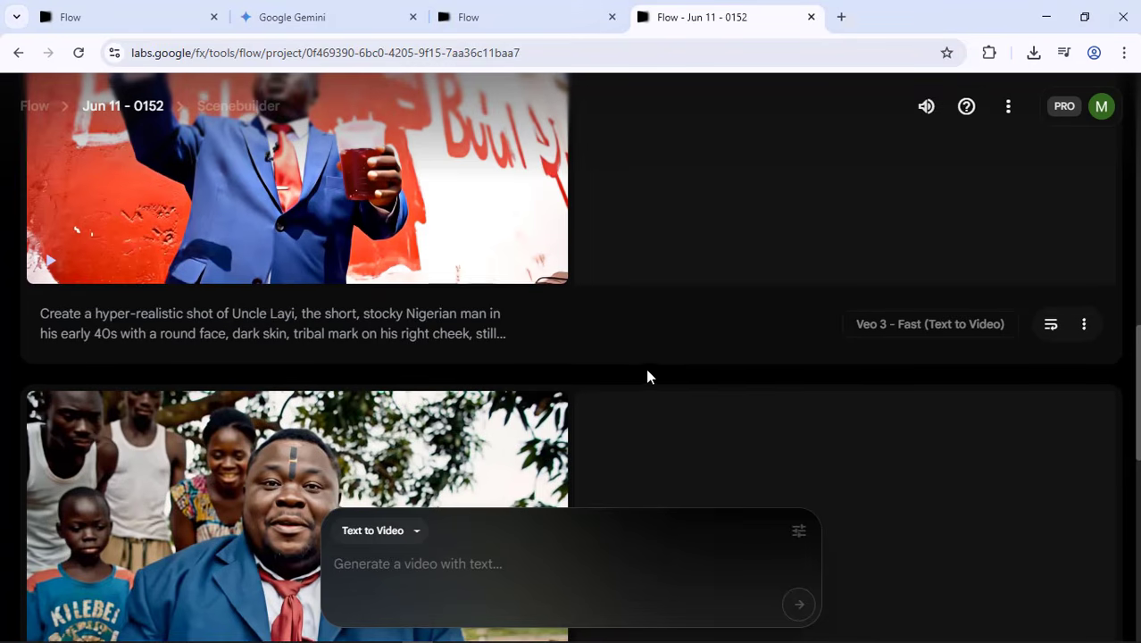
{"action": "scroll", "coordinate": [647, 375], "scroll_direction": "up", "scroll_amount": 2}
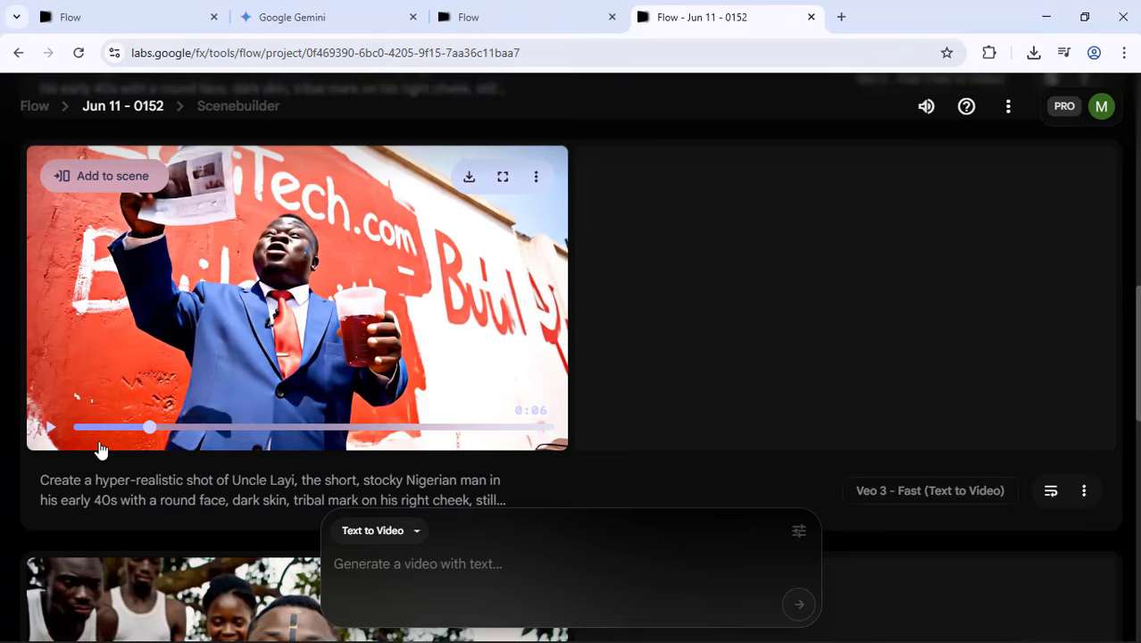
{"action": "left_click", "coordinate": [105, 428]}
{"action": "scroll", "coordinate": [105, 427], "scroll_direction": "down", "scroll_amount": 4}
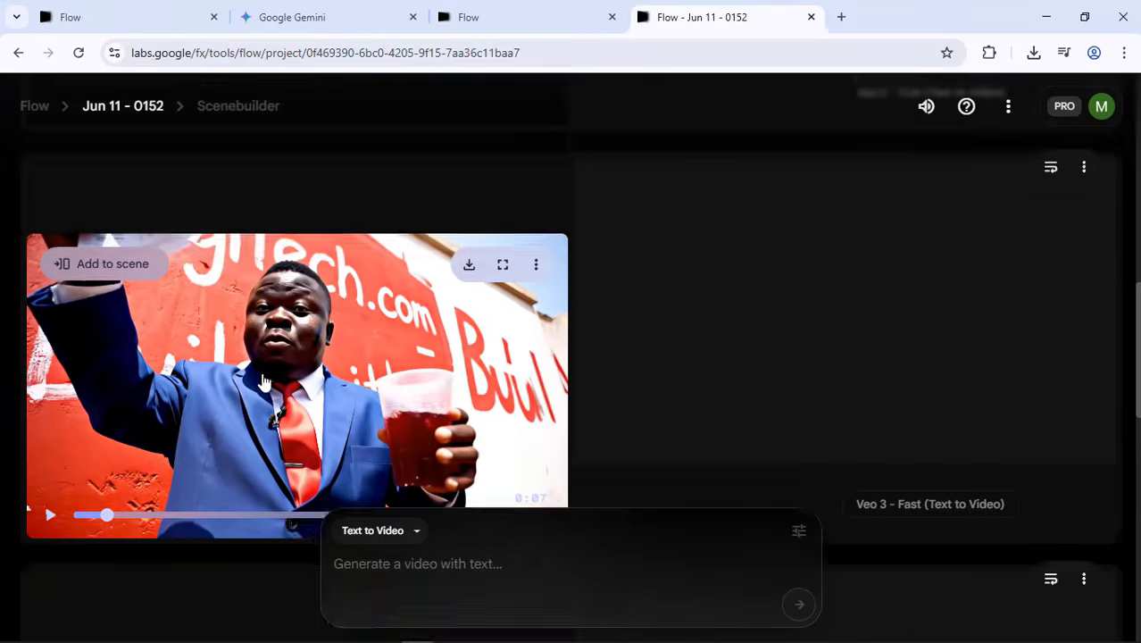
Replay the last-scene office video to check Uncle Layi's appearance against the other scenes
{"action": "scroll", "coordinate": [277, 442], "scroll_direction": "up", "scroll_amount": 3}
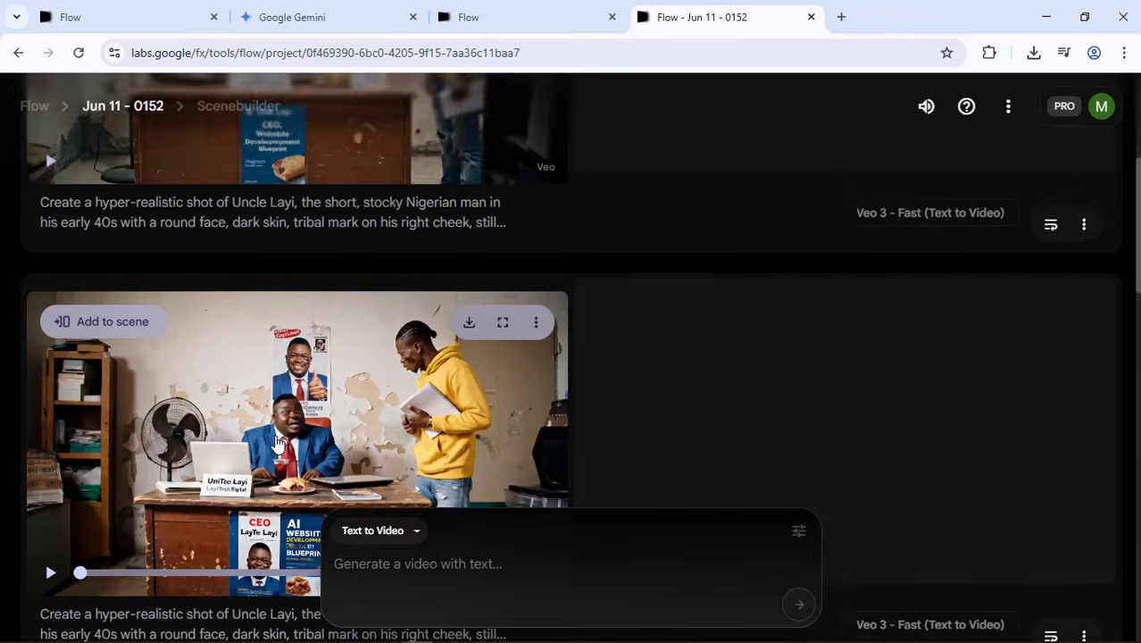
{"action": "scroll", "coordinate": [280, 429], "scroll_direction": "down", "scroll_amount": 3}
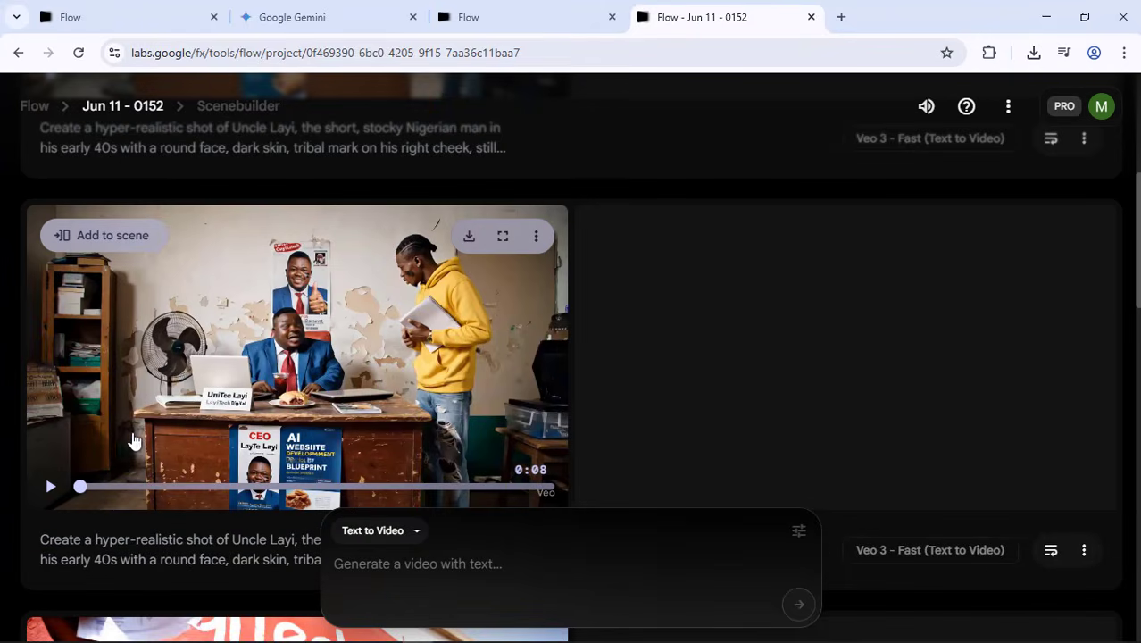
{"action": "left_click", "coordinate": [50, 486]}
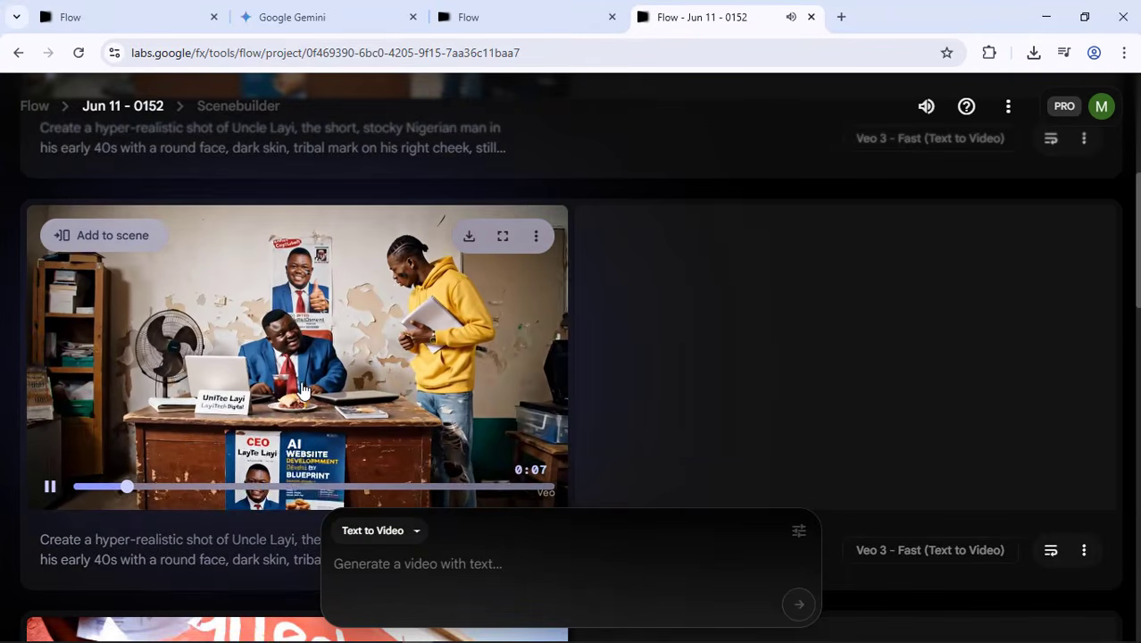
{"action": "scroll", "coordinate": [663, 317], "scroll_direction": "down", "scroll_amount": 1}
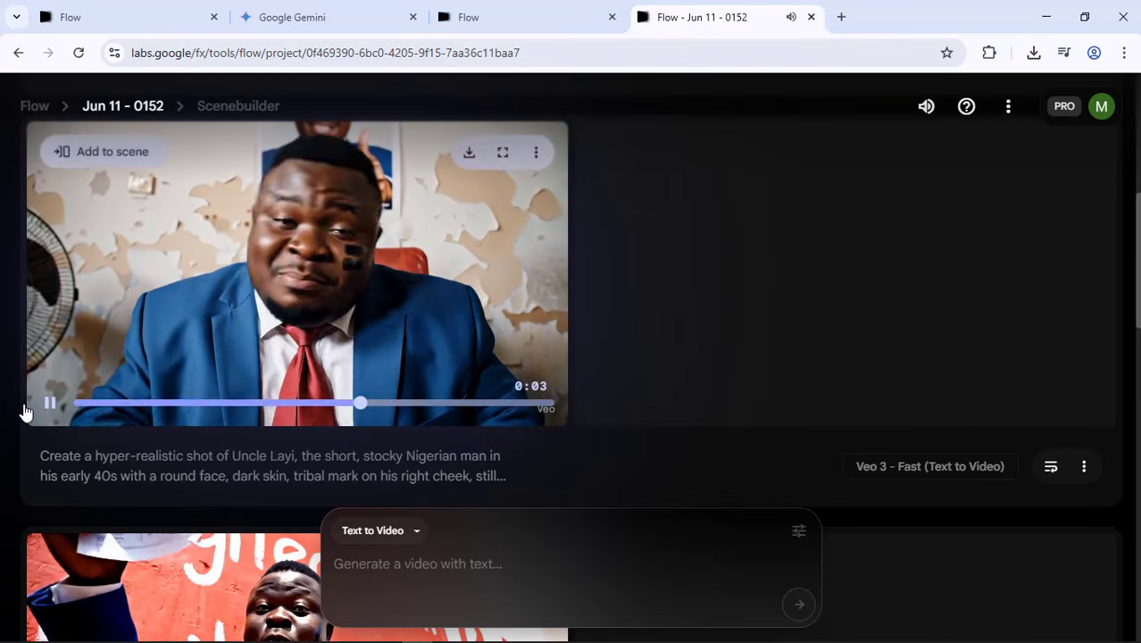
Pause the close-up office video and expand the prompt of the office video with the young man in the yellow hoodie
{"action": "left_click", "coordinate": [50, 401]}
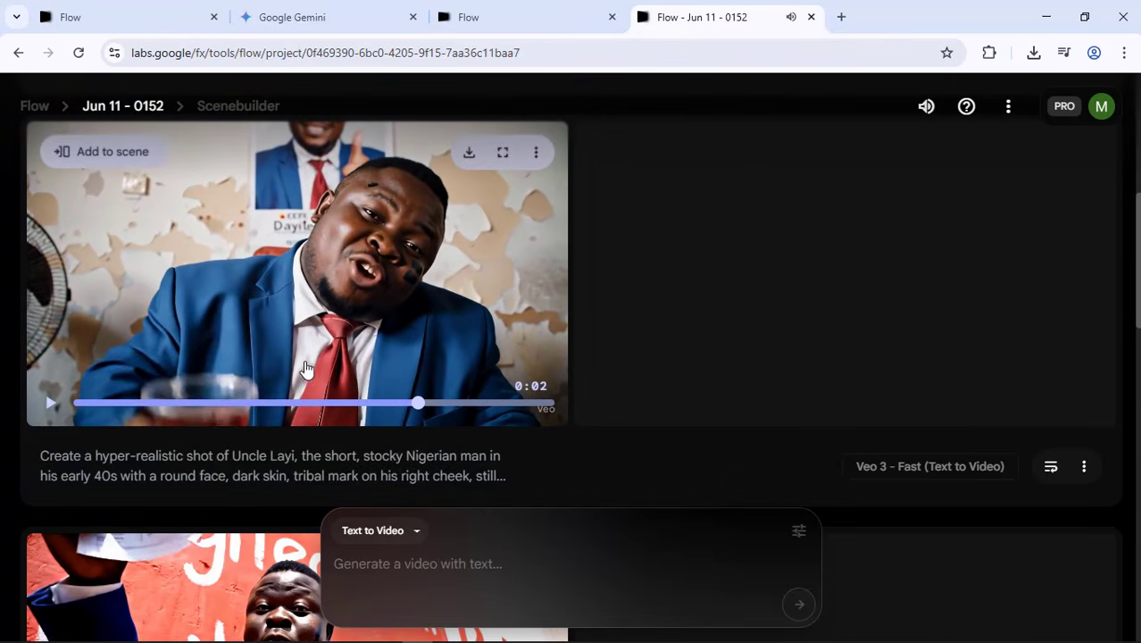
{"action": "scroll", "coordinate": [586, 364], "scroll_direction": "up", "scroll_amount": 4}
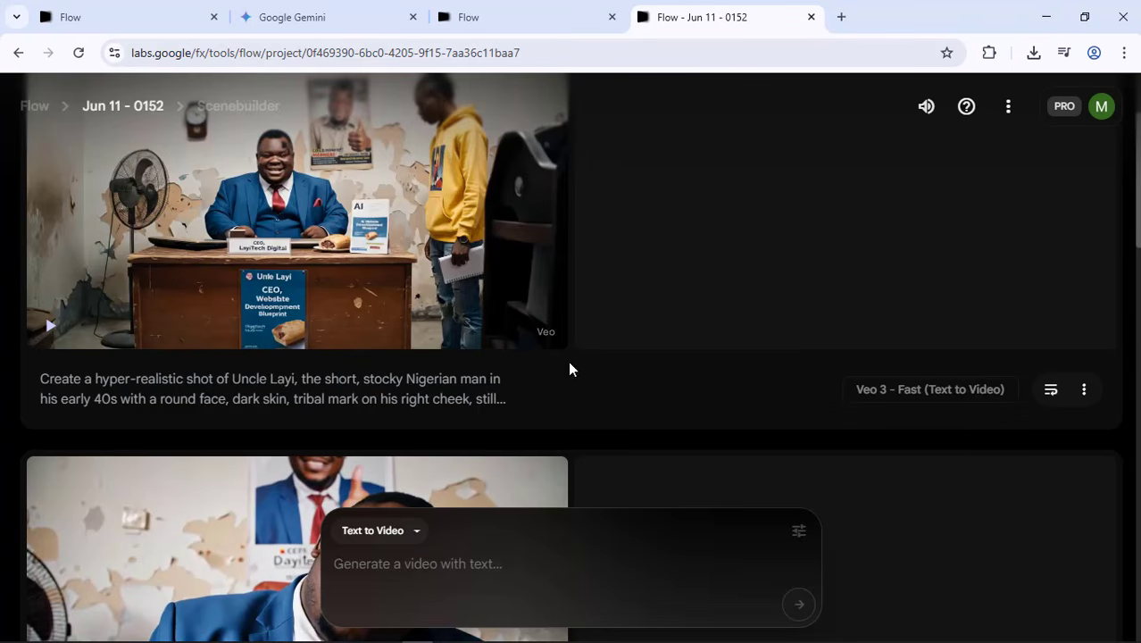
{"action": "scroll", "coordinate": [60, 349], "scroll_direction": "up", "scroll_amount": 1}
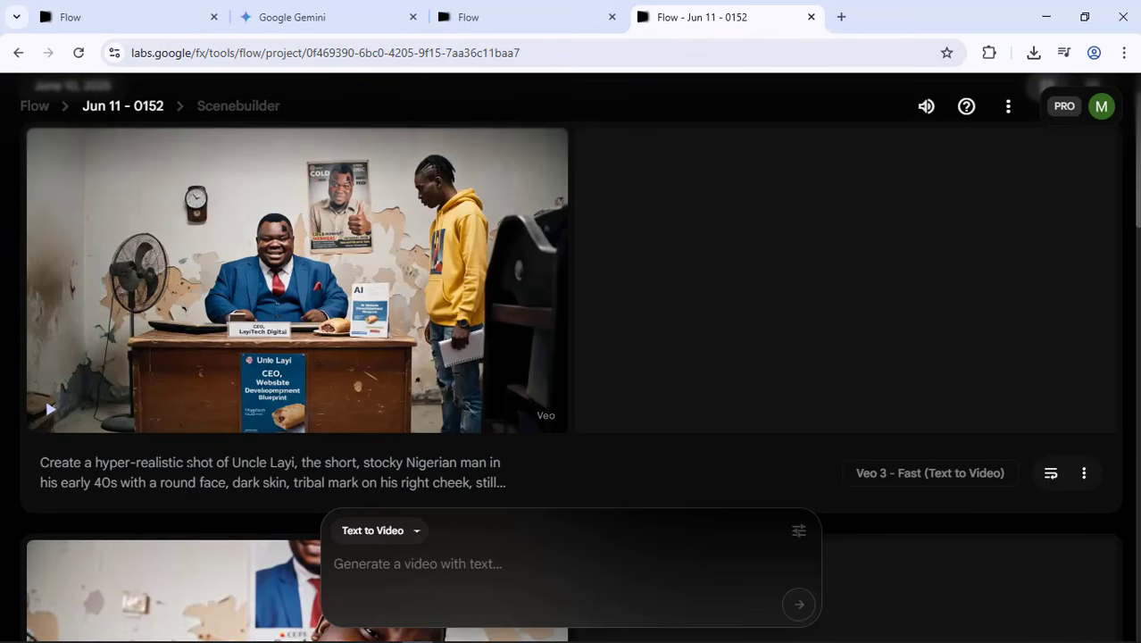
{"action": "left_click", "coordinate": [56, 470]}
Expand the close-up office video's full prompt and read through it, including Uncle Layi's spoken line
{"action": "scroll", "coordinate": [55, 469], "scroll_direction": "down", "scroll_amount": 4}
{"action": "scroll", "coordinate": [240, 243], "scroll_direction": "down", "scroll_amount": 7}
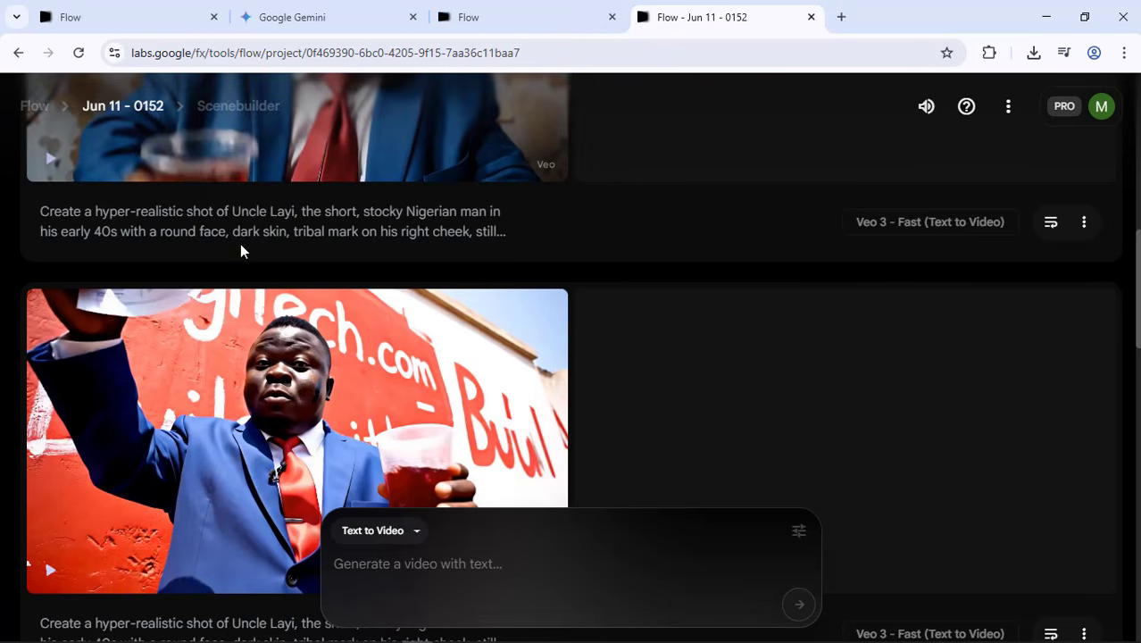
{"action": "left_click", "coordinate": [240, 241]}
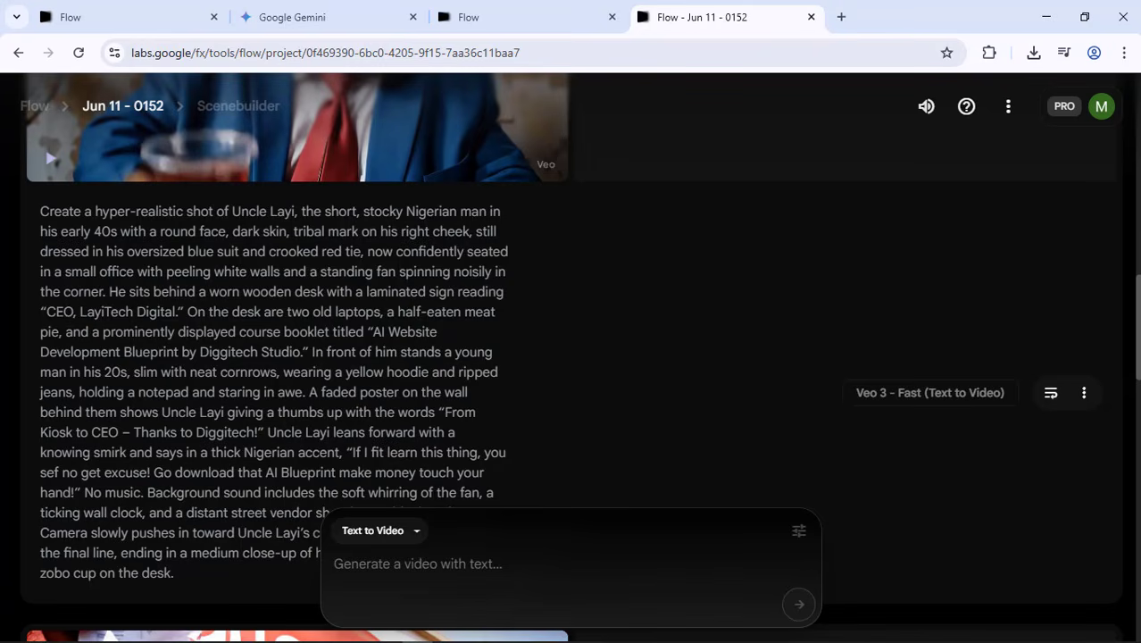
{"action": "scroll", "coordinate": [354, 453], "scroll_direction": "down", "scroll_amount": 1}
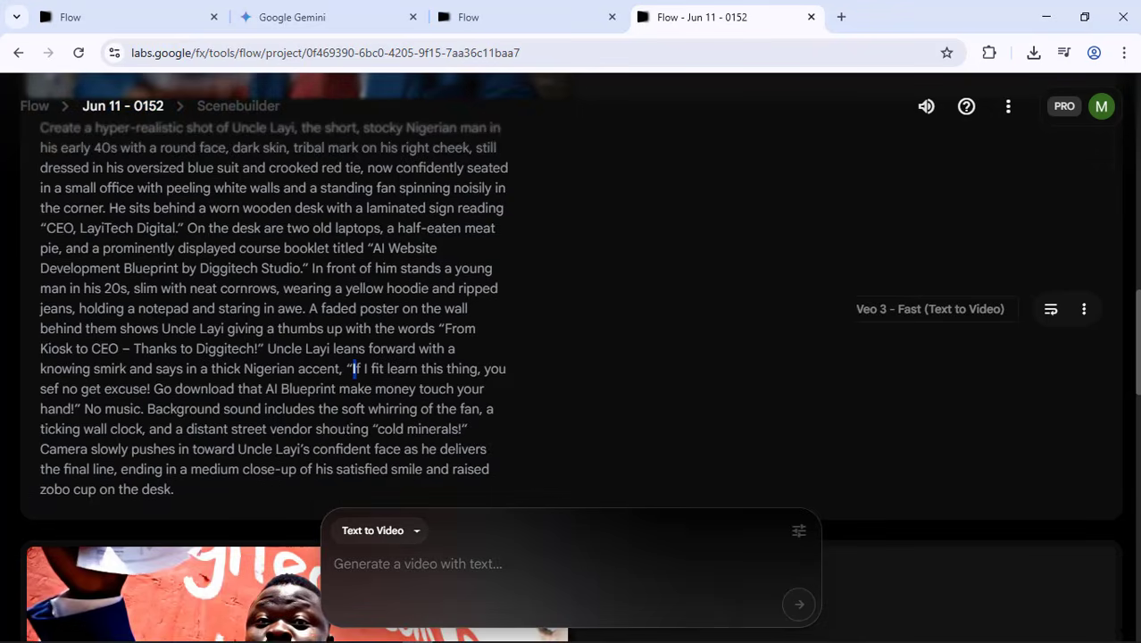
{"action": "left_click", "coordinate": [355, 388]}
{"action": "scroll", "coordinate": [340, 380], "scroll_direction": "down", "scroll_amount": 2}
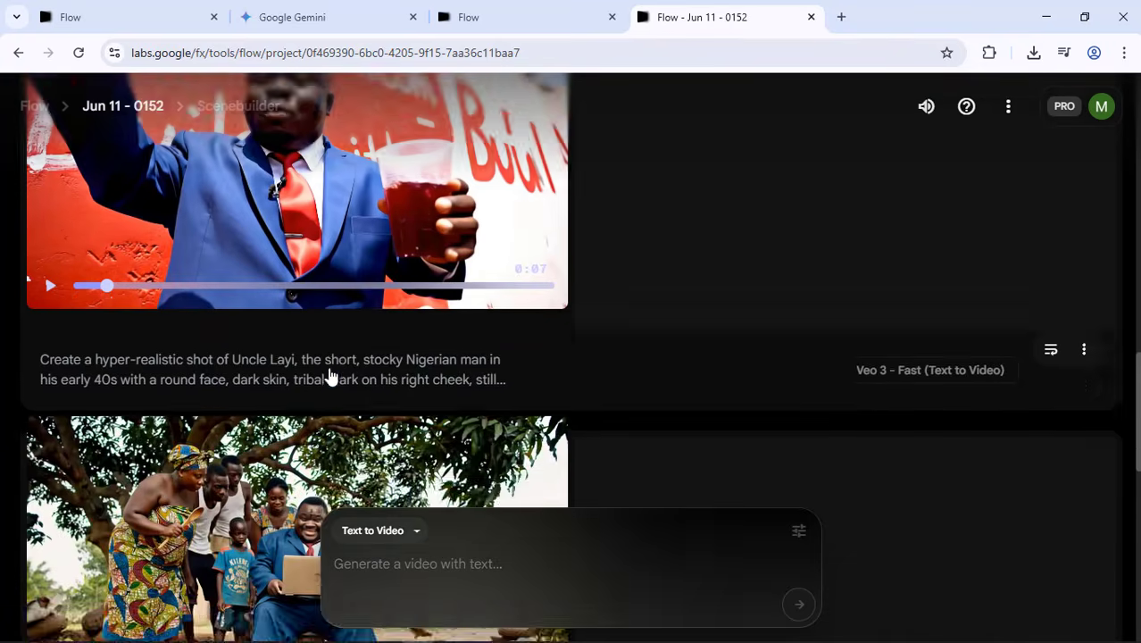
{"action": "scroll", "coordinate": [357, 357], "scroll_direction": "up", "scroll_amount": 5}
{"action": "scroll", "coordinate": [332, 442], "scroll_direction": "down", "scroll_amount": 1}
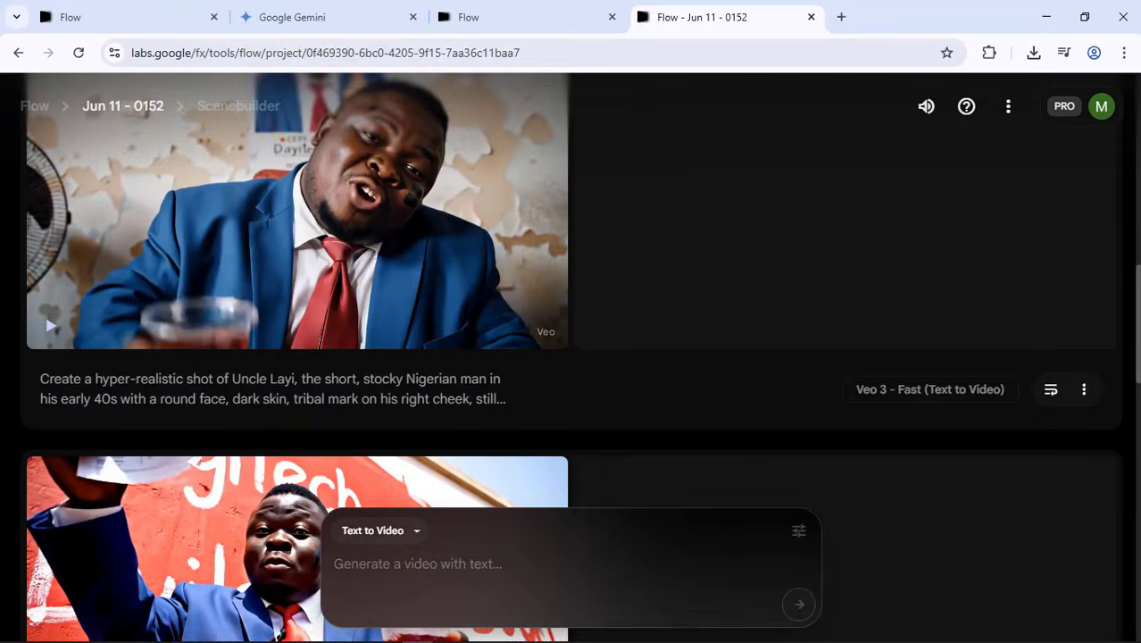
{"action": "left_click", "coordinate": [332, 395]}
{"action": "scroll", "coordinate": [332, 395], "scroll_direction": "down", "scroll_amount": 2}
{"action": "scroll", "coordinate": [347, 389], "scroll_direction": "down", "scroll_amount": 1}
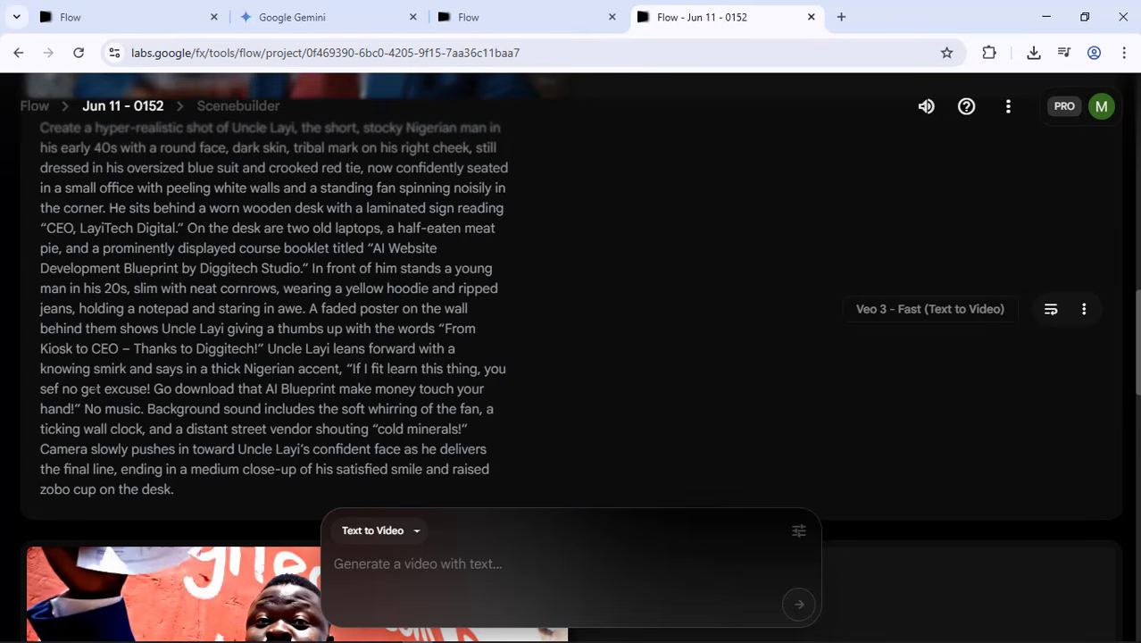
Reuse the close-up office video's prompt and insert "Website development" before "Blueprint" in Uncle Layi's spoken line
{"action": "left_click", "coordinate": [1052, 311]}
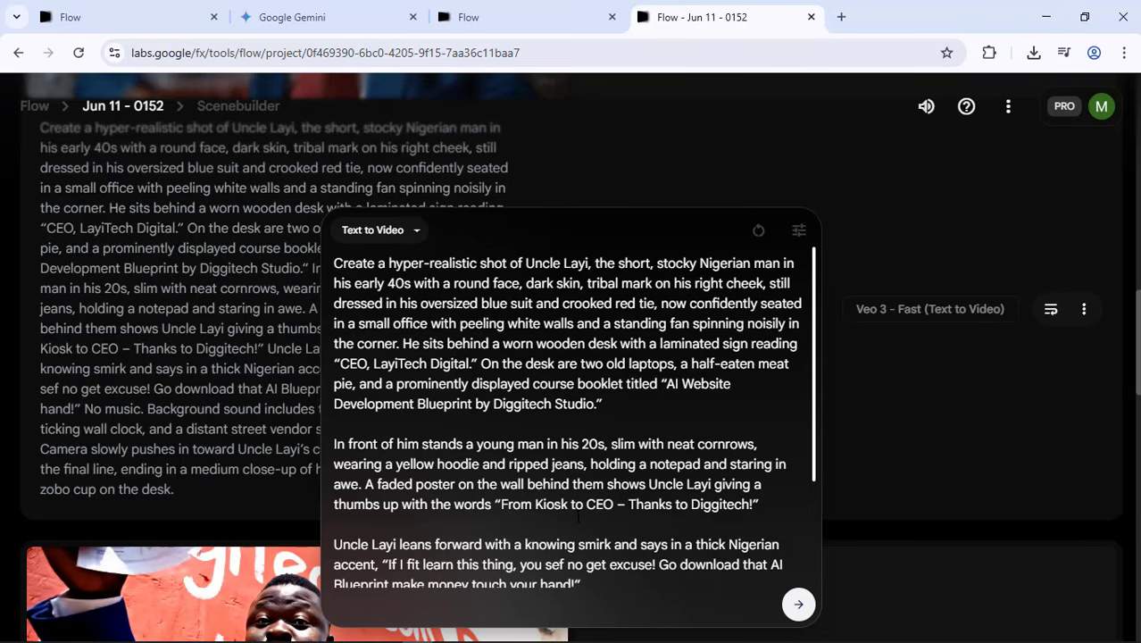
{"action": "scroll", "coordinate": [473, 524], "scroll_direction": "down", "scroll_amount": 3}
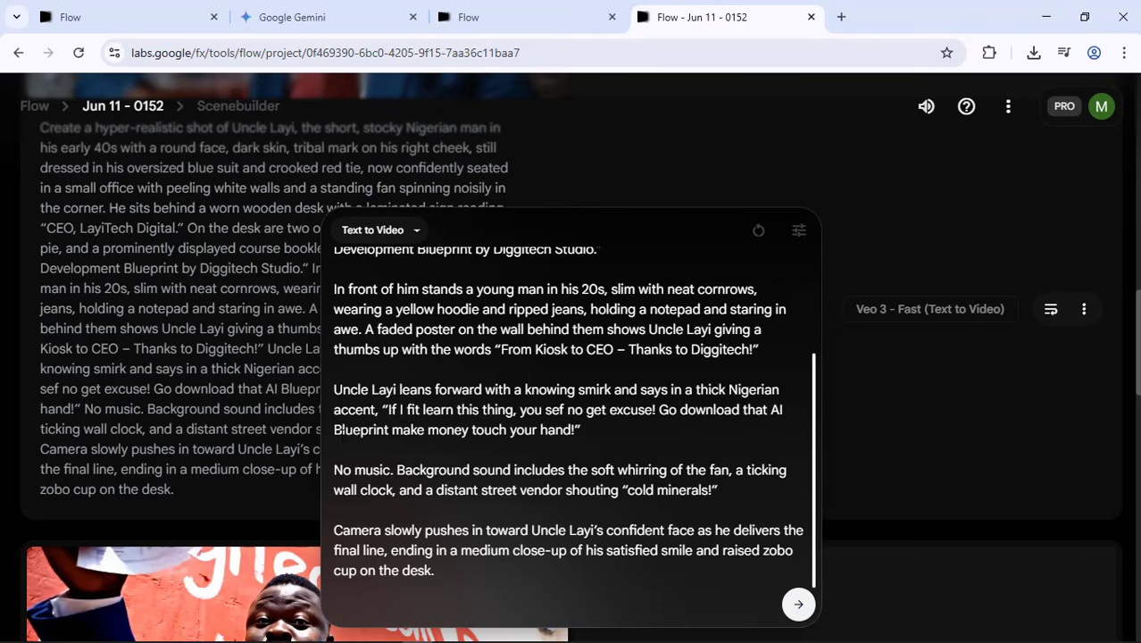
{"action": "left_click", "coordinate": [595, 428]}
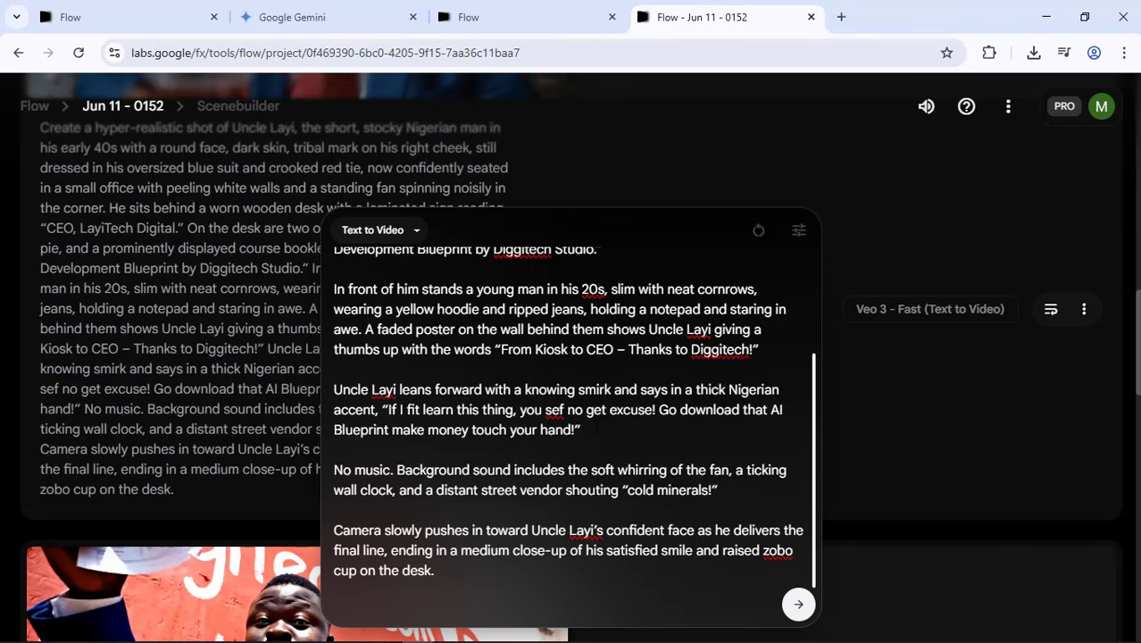
{"action": "type", "text": "We"}
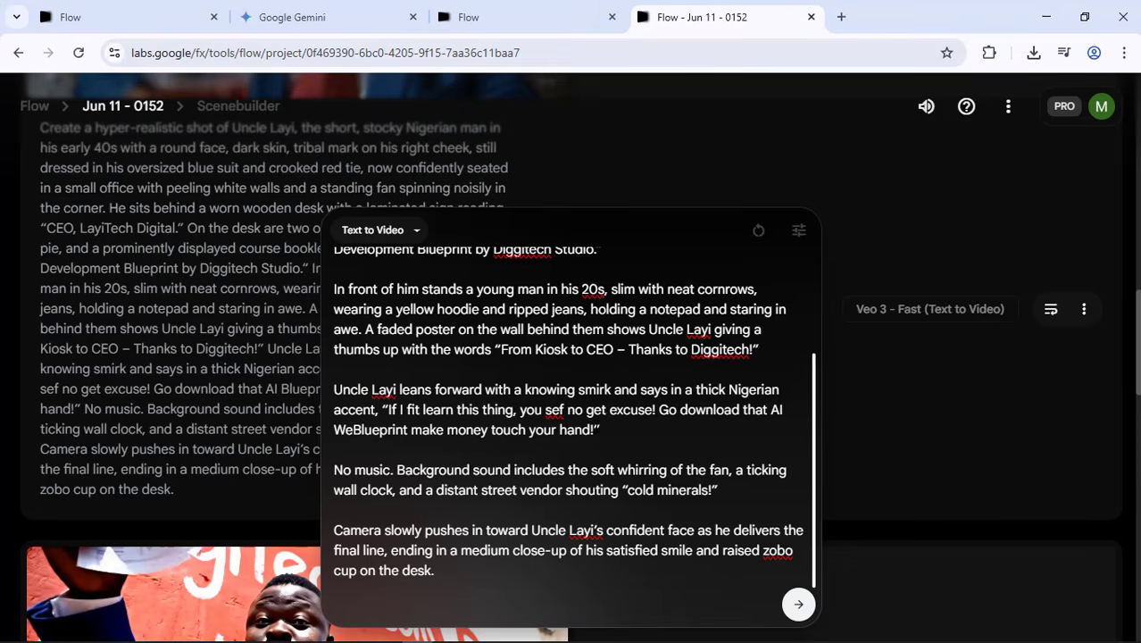
{"action": "type", "text": "bsite s"}
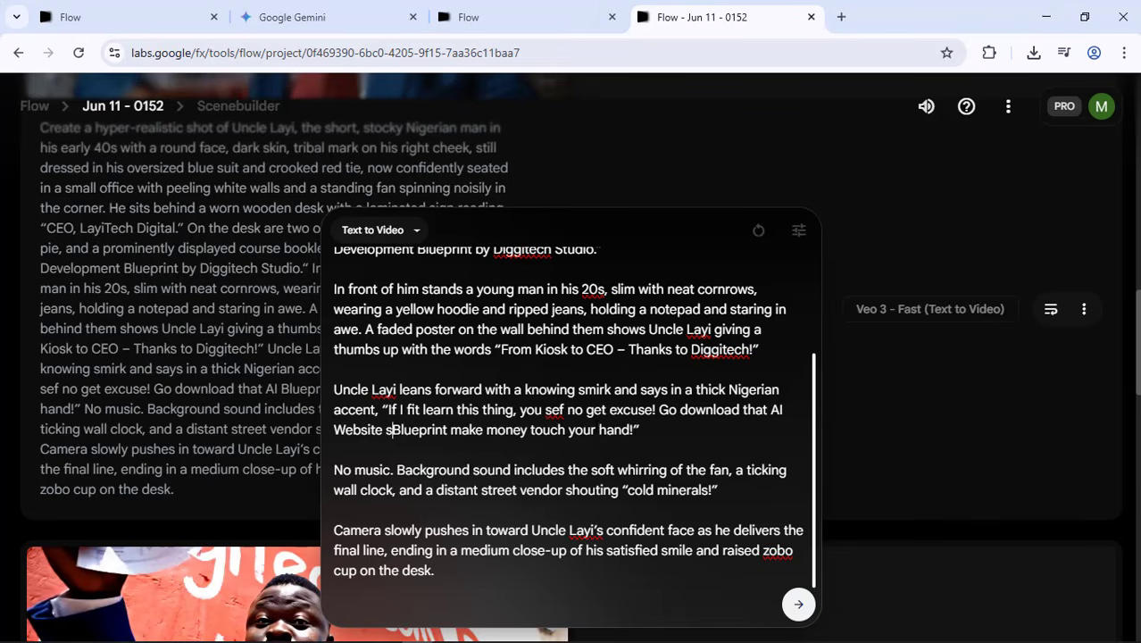
{"action": "key", "text": "BackSpace"}
{"action": "type", "text": "develop"}
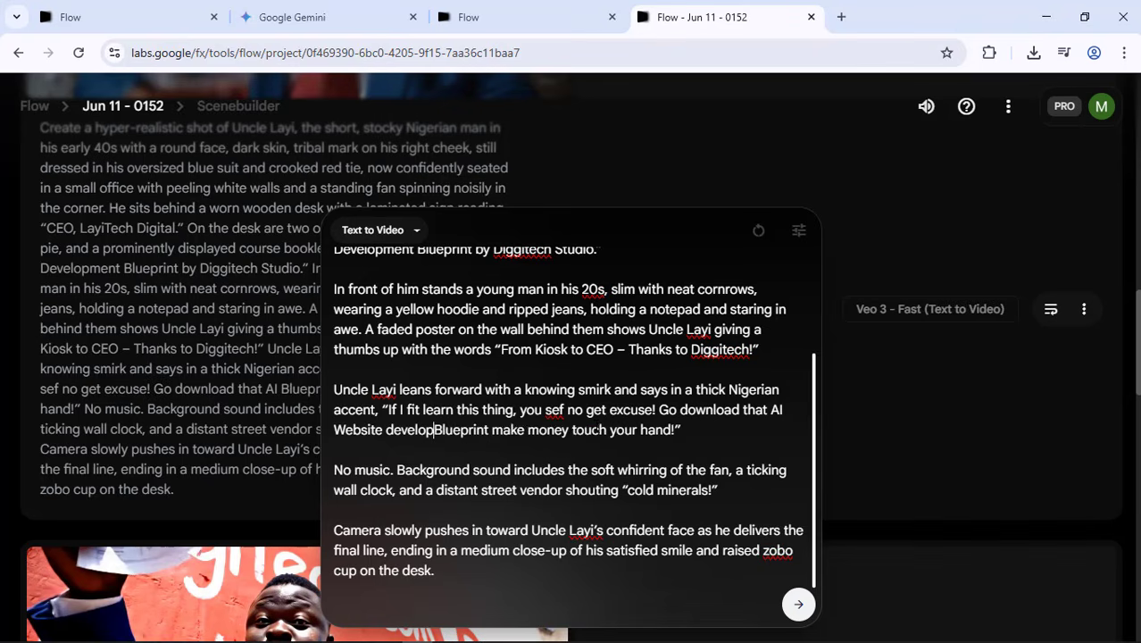
{"action": "type", "text": "ment"}
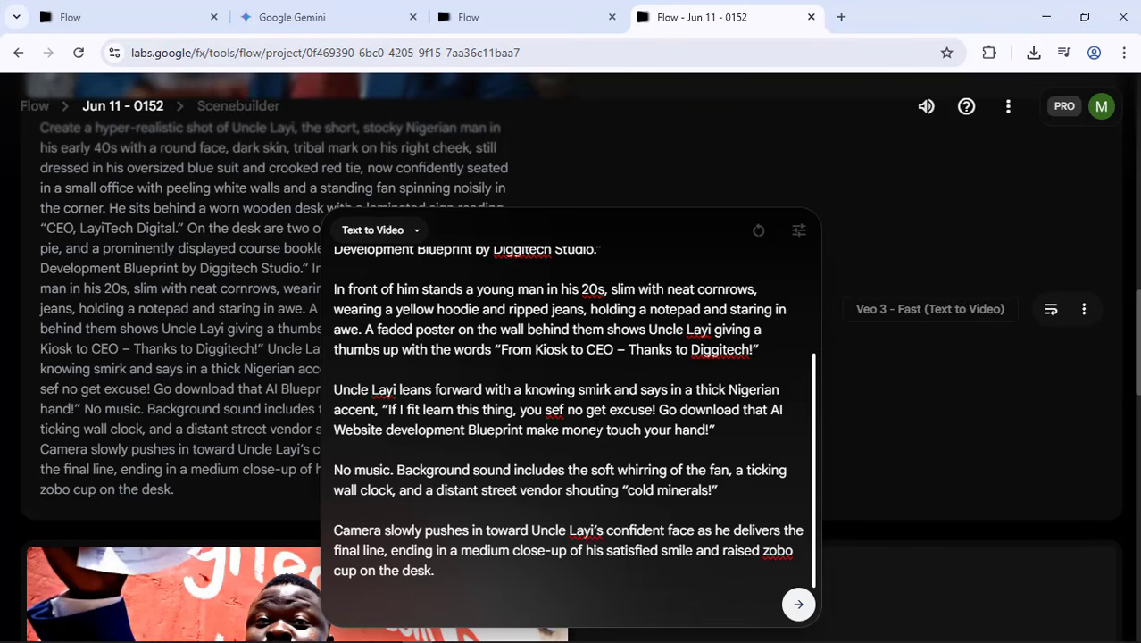
{"action": "scroll", "coordinate": [671, 451], "scroll_direction": "up", "scroll_amount": 3}
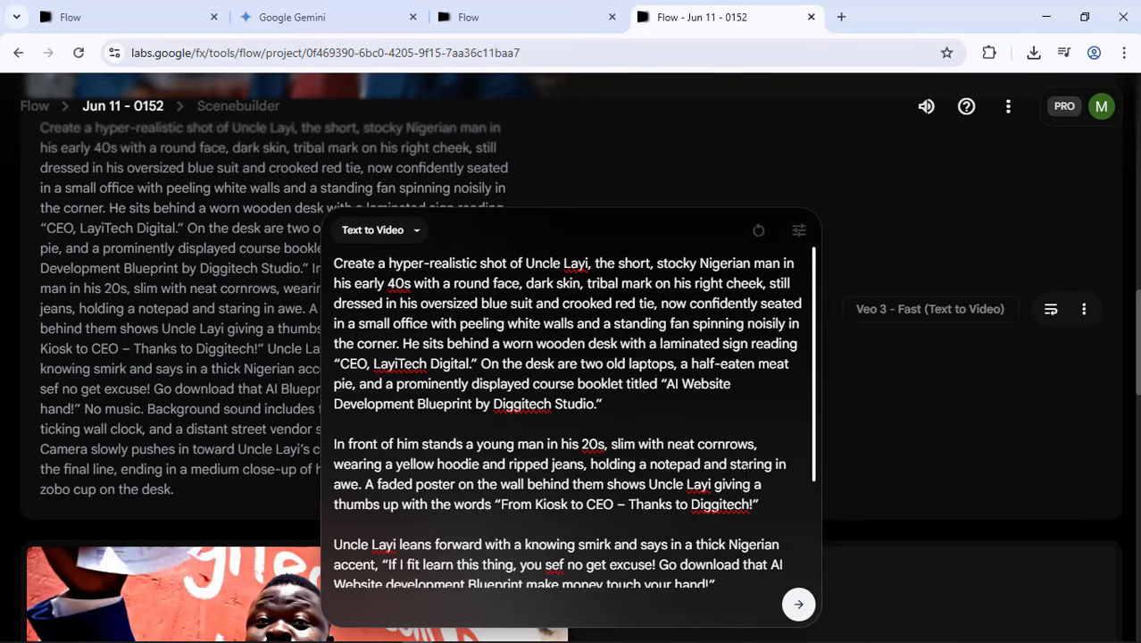
{"action": "key", "text": "Return"}
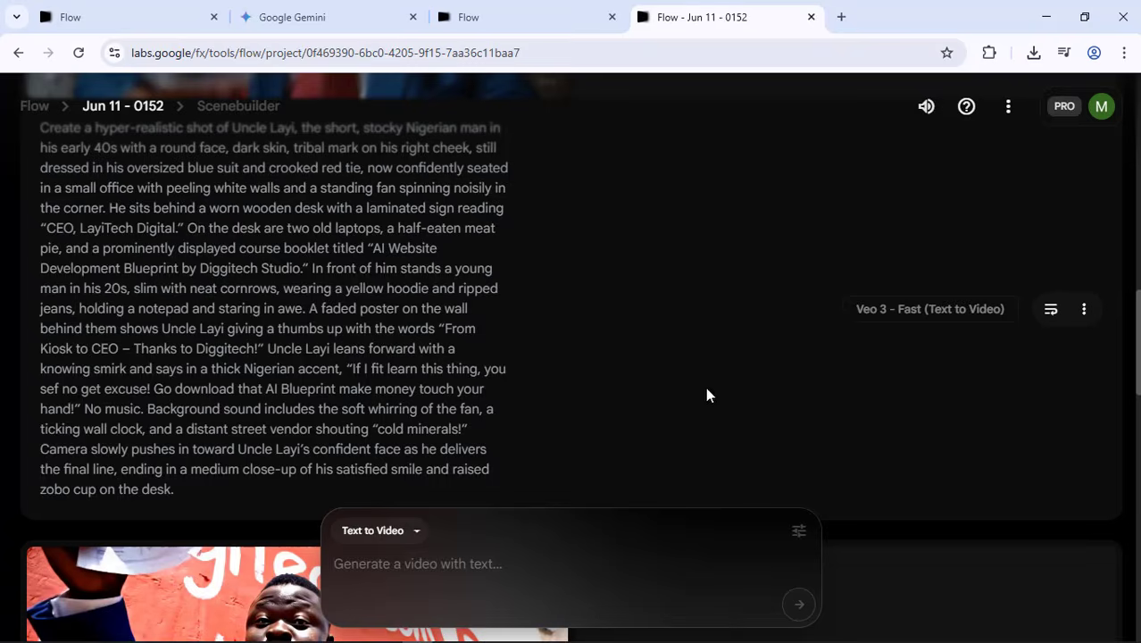
Play the project's newest office video, with the young man in the yellow hoodie, to check the revised spoken line
{"action": "scroll", "coordinate": [608, 316], "scroll_direction": "up", "scroll_amount": 15}
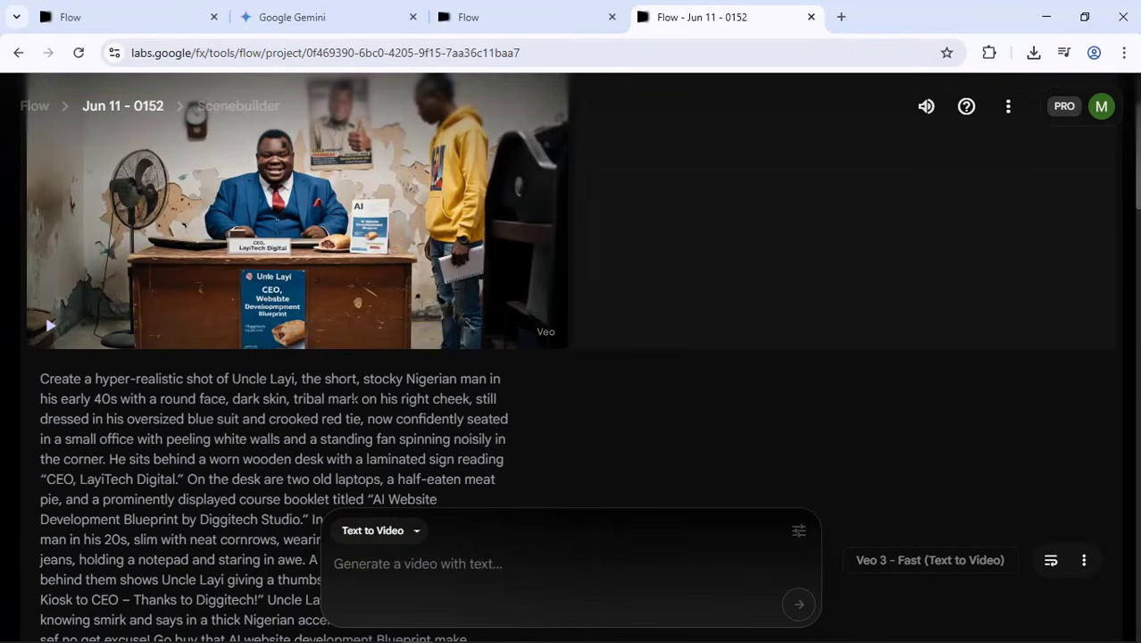
{"action": "mouse_move", "coordinate": [152, 331]}
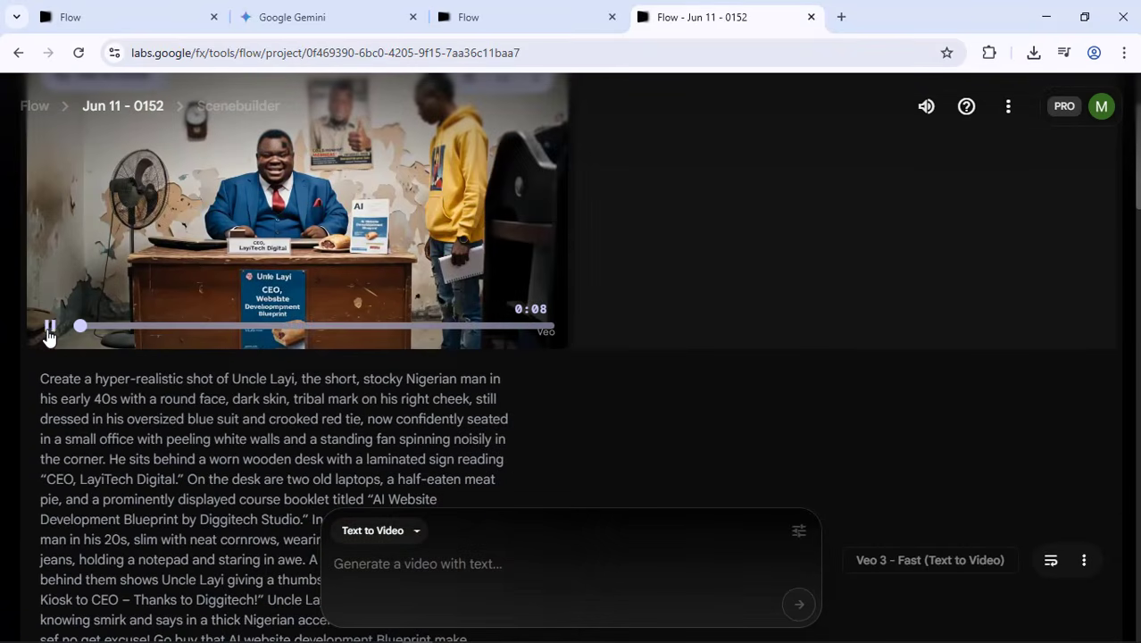
{"action": "left_click", "coordinate": [50, 328]}
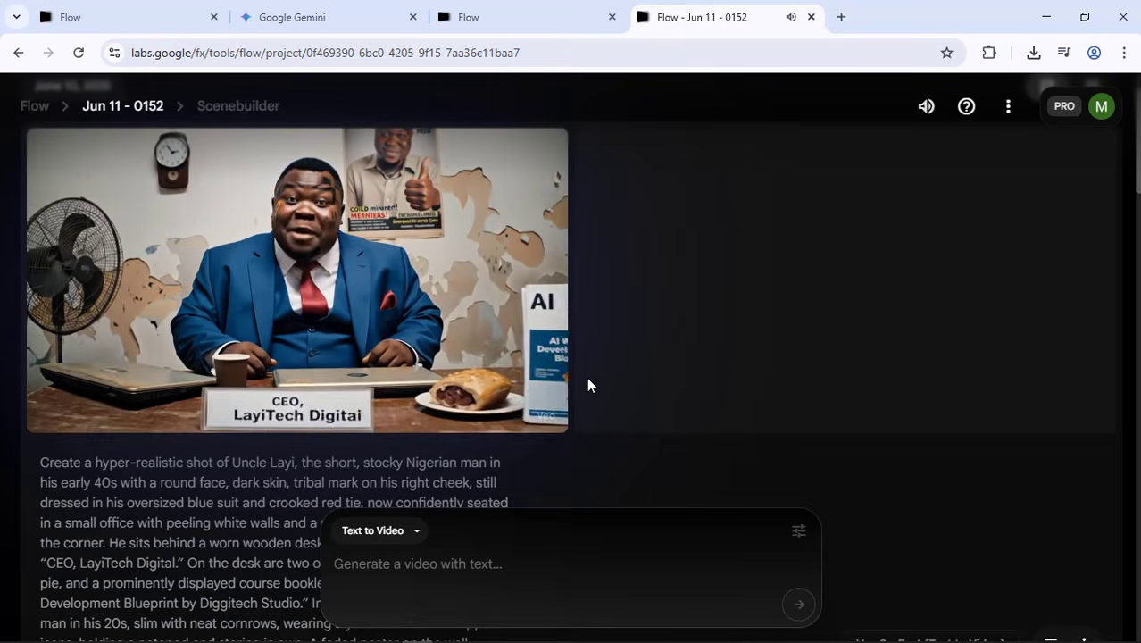
{"action": "mouse_move", "coordinate": [117, 411]}
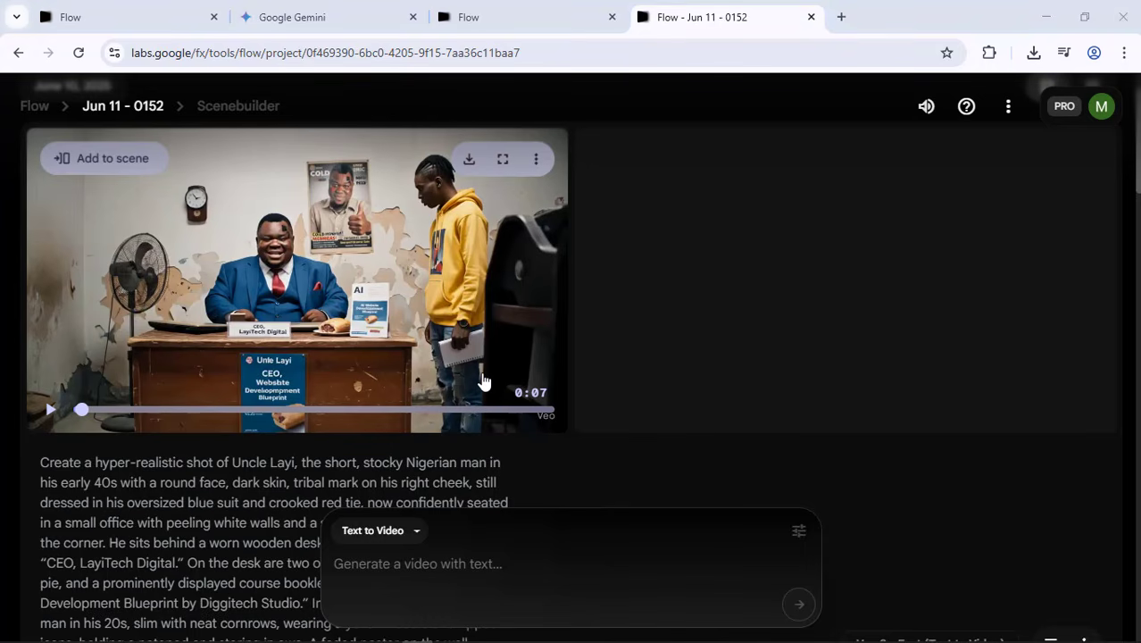
Switch to ChatGPT and look back over the scene prompts up to the original four-scene video request
{"action": "key", "text": "alt+Tab"}
{"action": "scroll", "coordinate": [625, 308], "scroll_direction": "up", "scroll_amount": 10}
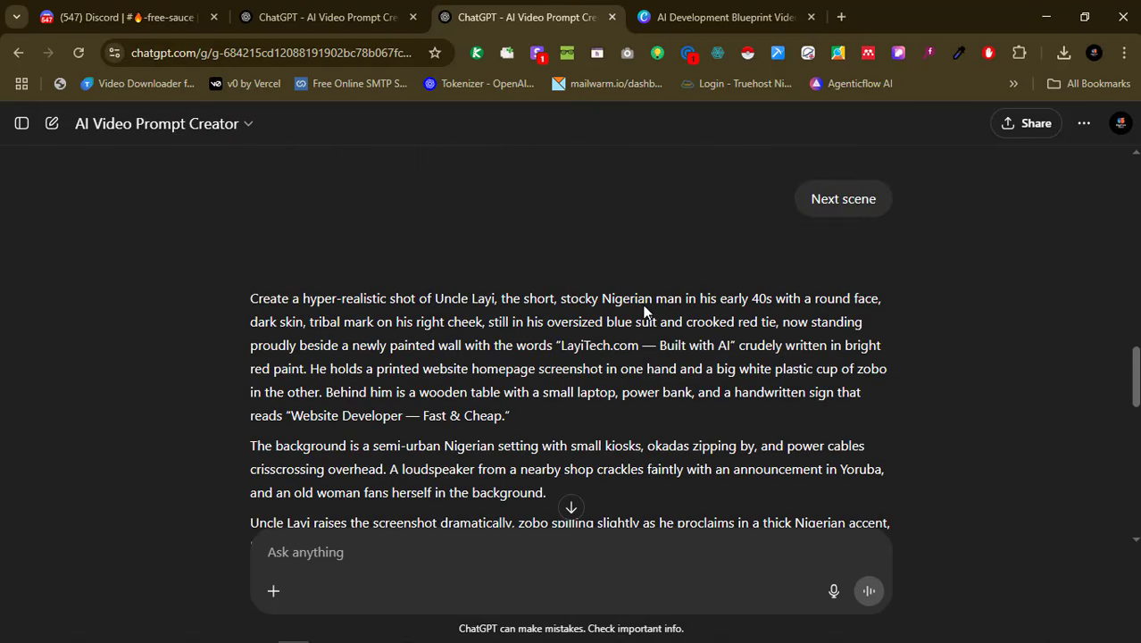
{"action": "scroll", "coordinate": [643, 308], "scroll_direction": "down", "scroll_amount": 15}
{"action": "scroll", "coordinate": [743, 324], "scroll_direction": "up", "scroll_amount": 20}
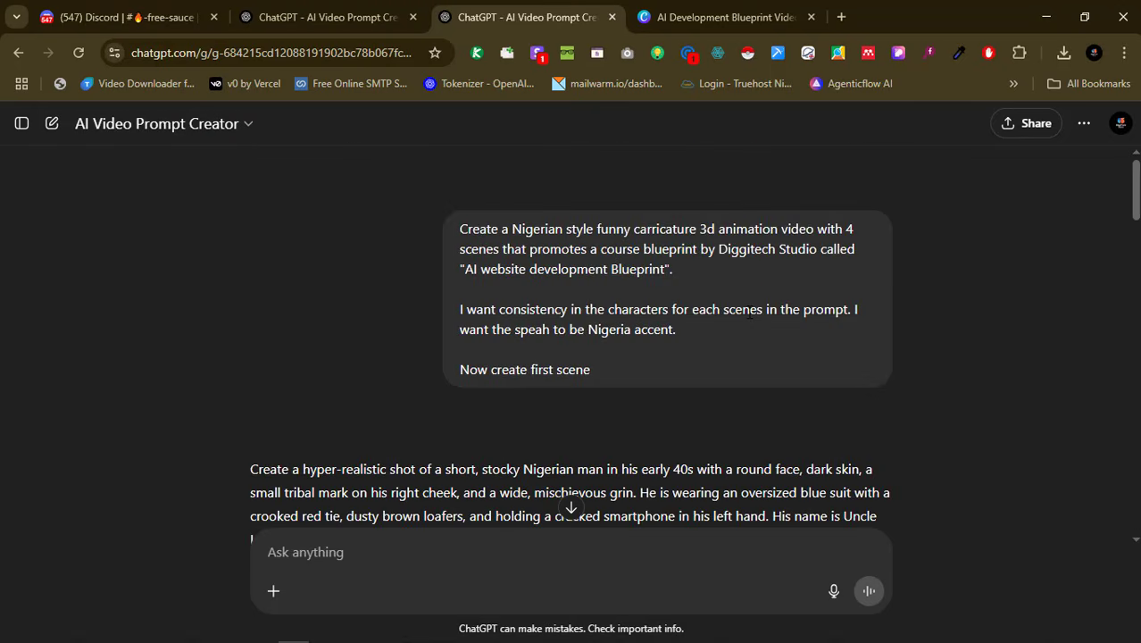
{"action": "key", "text": "alt+Tab"}
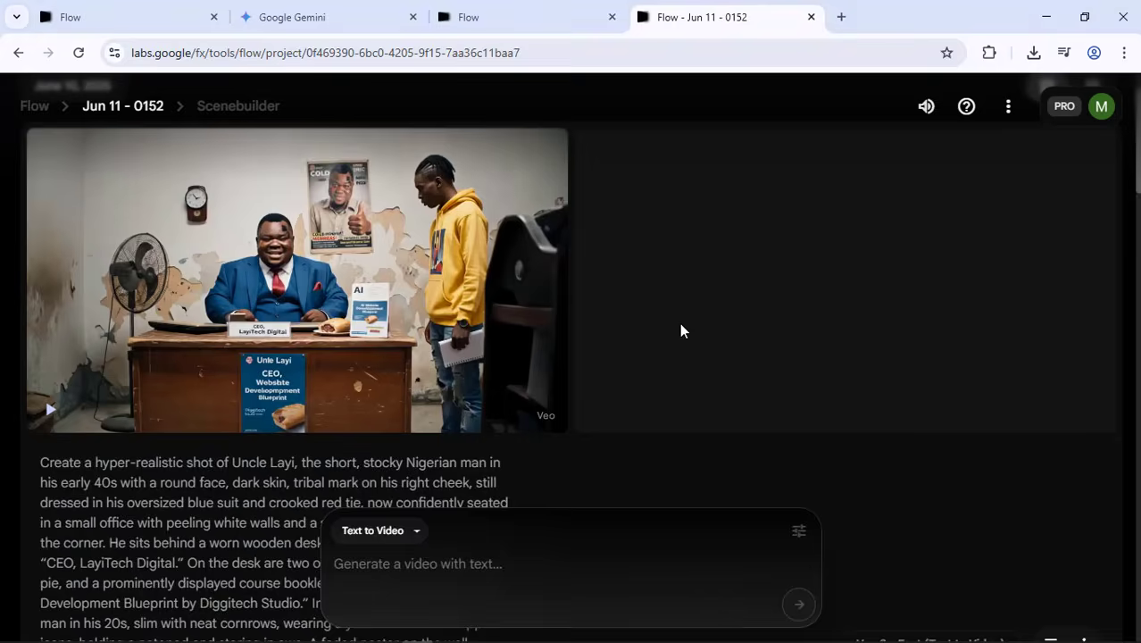
{"action": "key", "text": "alt+Tab"}
In Flow, review the two first-scene kiosk videos, view the Scenebuilder timeline and return to the project's clips
{"action": "scroll", "coordinate": [625, 291], "scroll_direction": "down", "scroll_amount": 10}
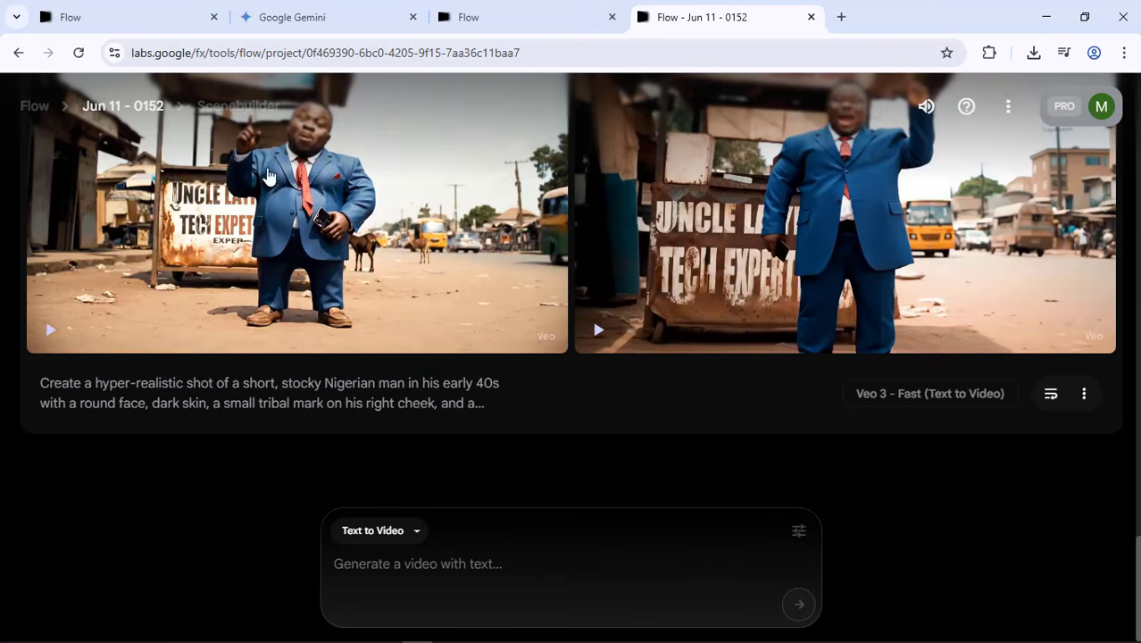
{"action": "scroll", "coordinate": [589, 420], "scroll_direction": "up", "scroll_amount": 2}
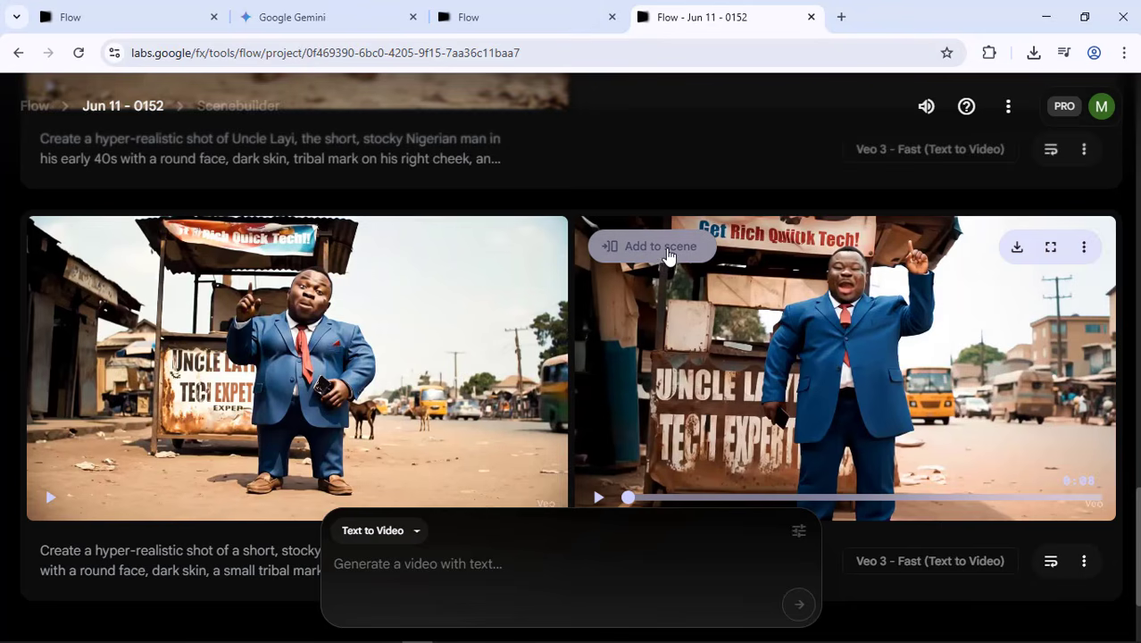
{"action": "left_click", "coordinate": [249, 115]}
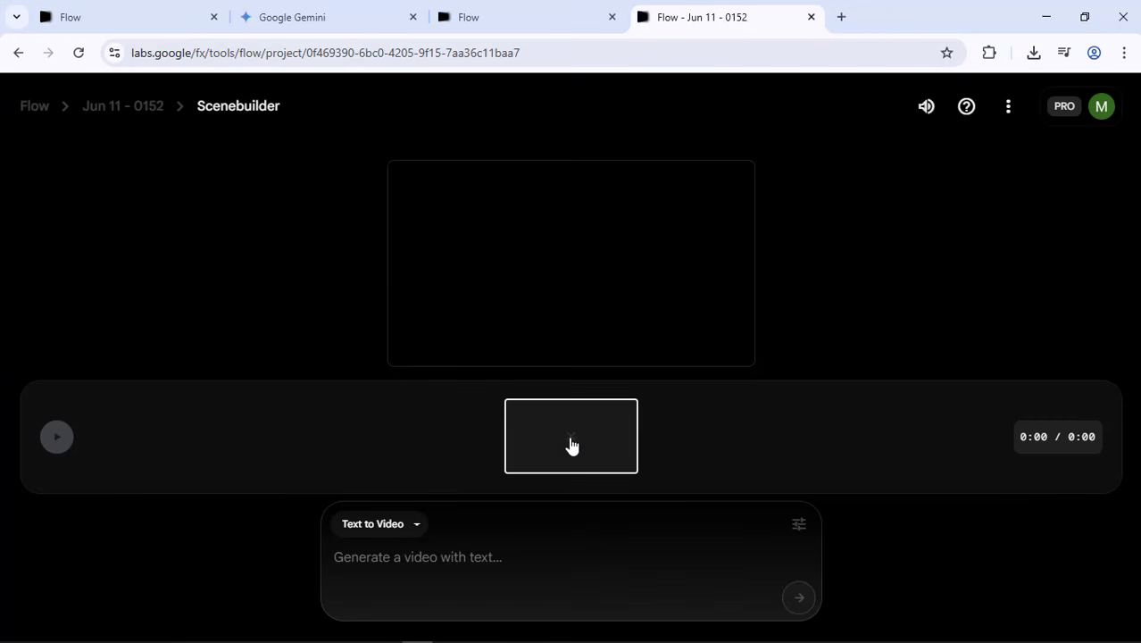
{"action": "left_click", "coordinate": [135, 116]}
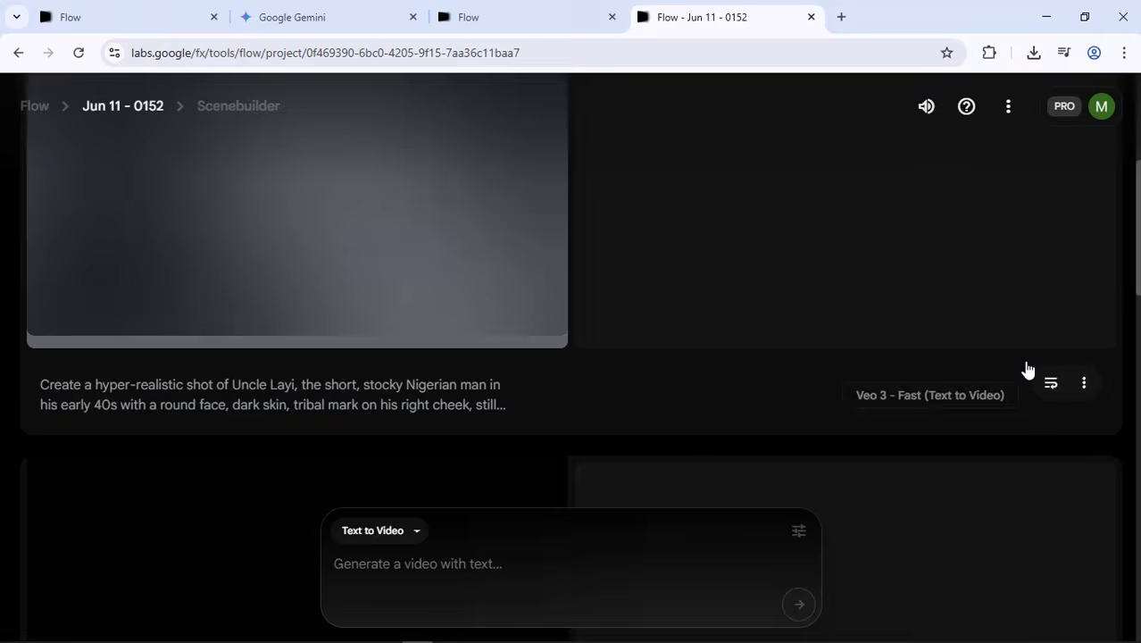
Add the second first-scene kiosk video to the scene and move the timeline playhead to its end at 0:08
{"action": "scroll", "coordinate": [558, 434], "scroll_direction": "up", "scroll_amount": 2}
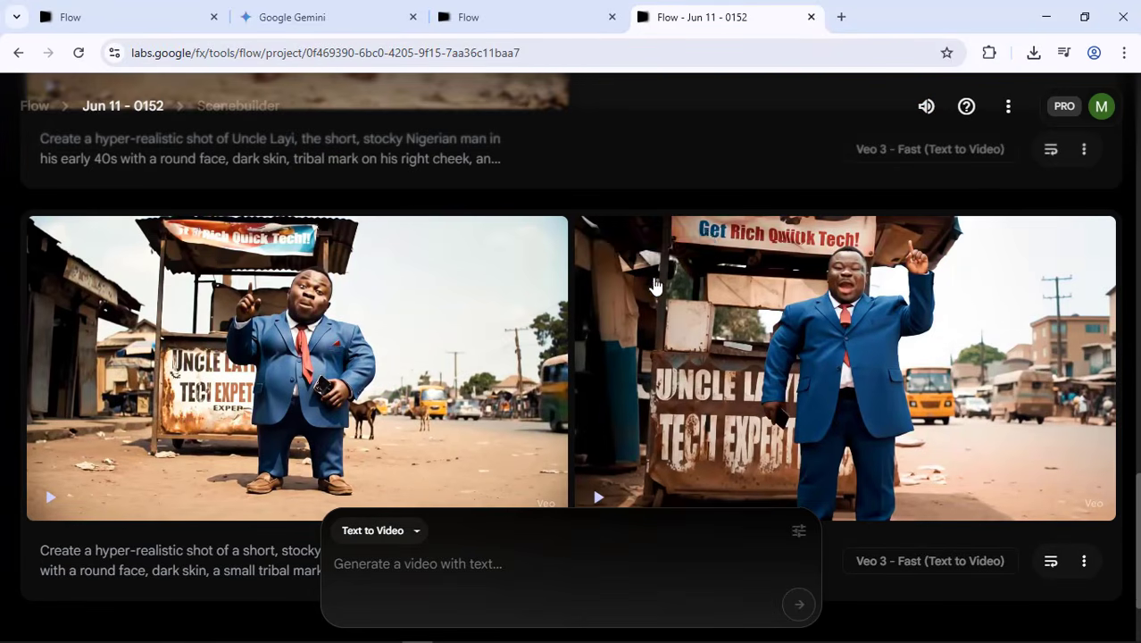
{"action": "mouse_move", "coordinate": [648, 256]}
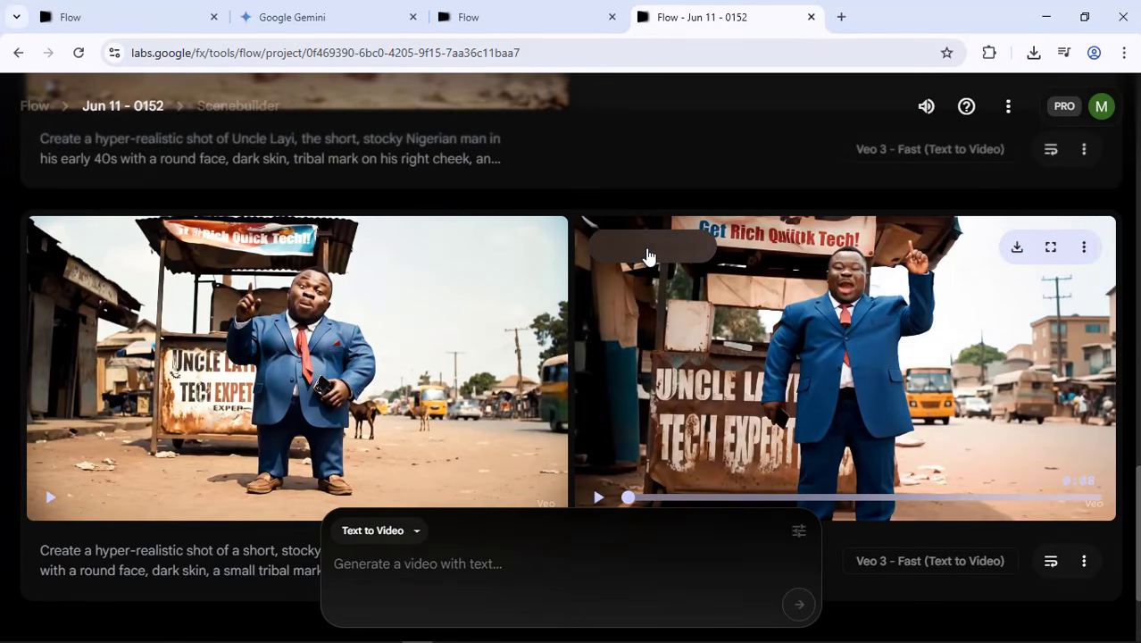
{"action": "left_click", "coordinate": [648, 256]}
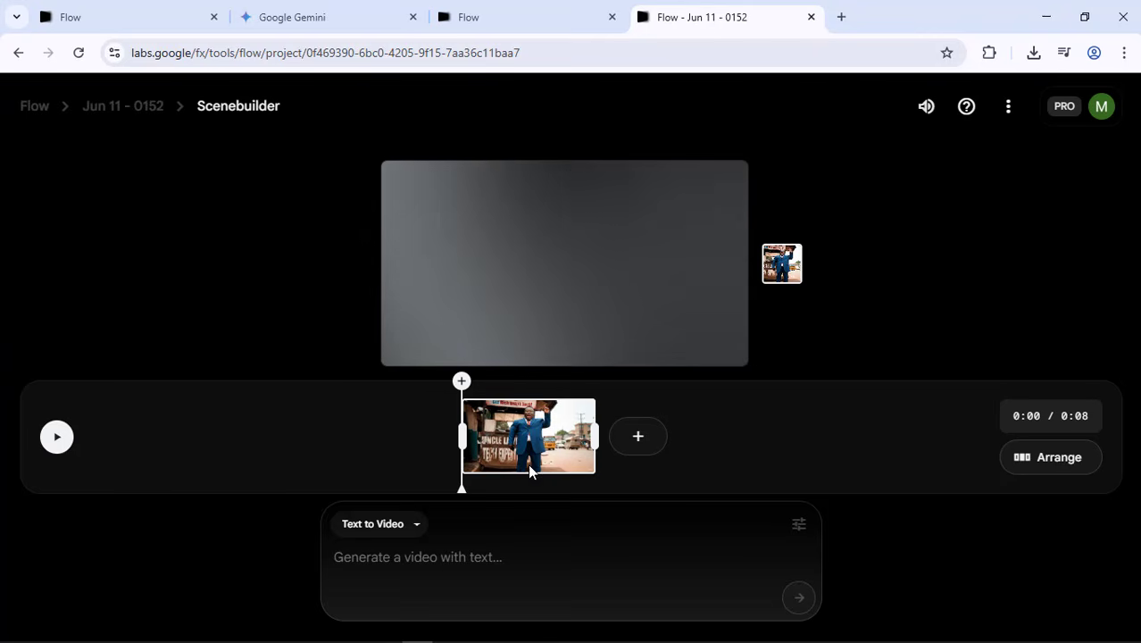
{"action": "left_click_drag", "start_coordinate": [462, 486], "coordinate": [619, 489]}
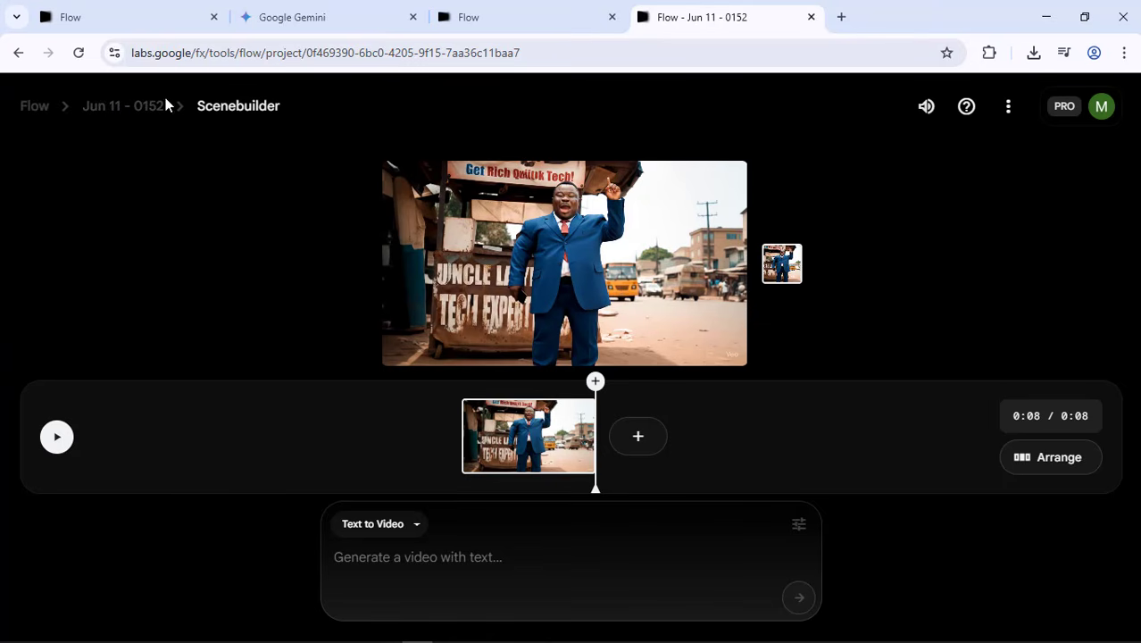
Add the village video with the laptop under the tree to the scene and move the timeline playhead to its end at 0:16
{"action": "left_click", "coordinate": [135, 115]}
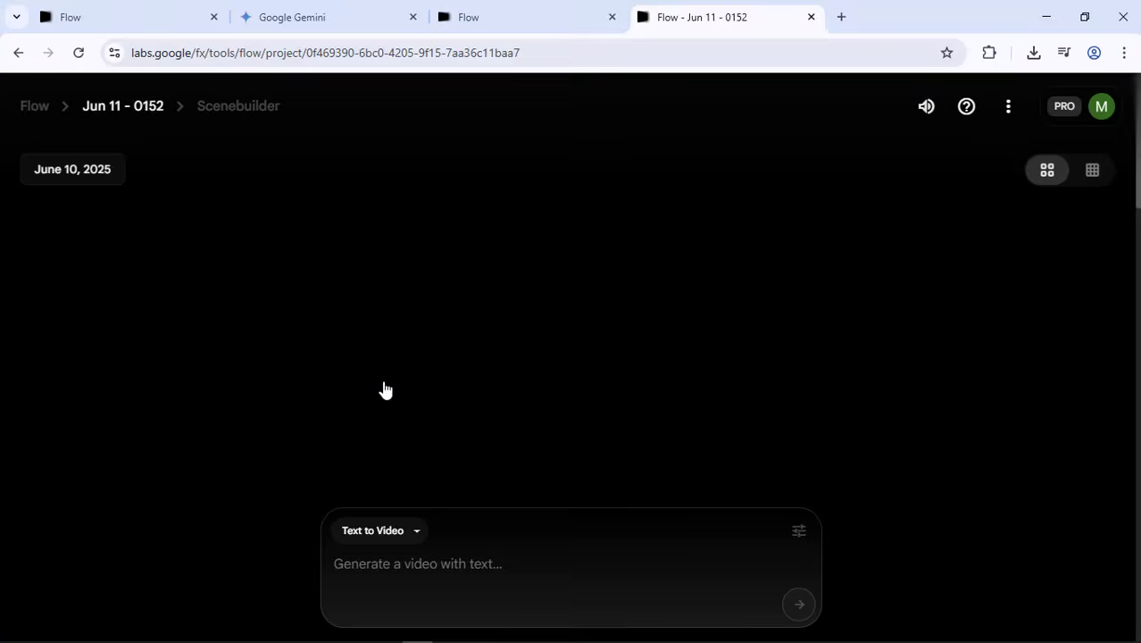
{"action": "scroll", "coordinate": [698, 267], "scroll_direction": "down", "scroll_amount": 10}
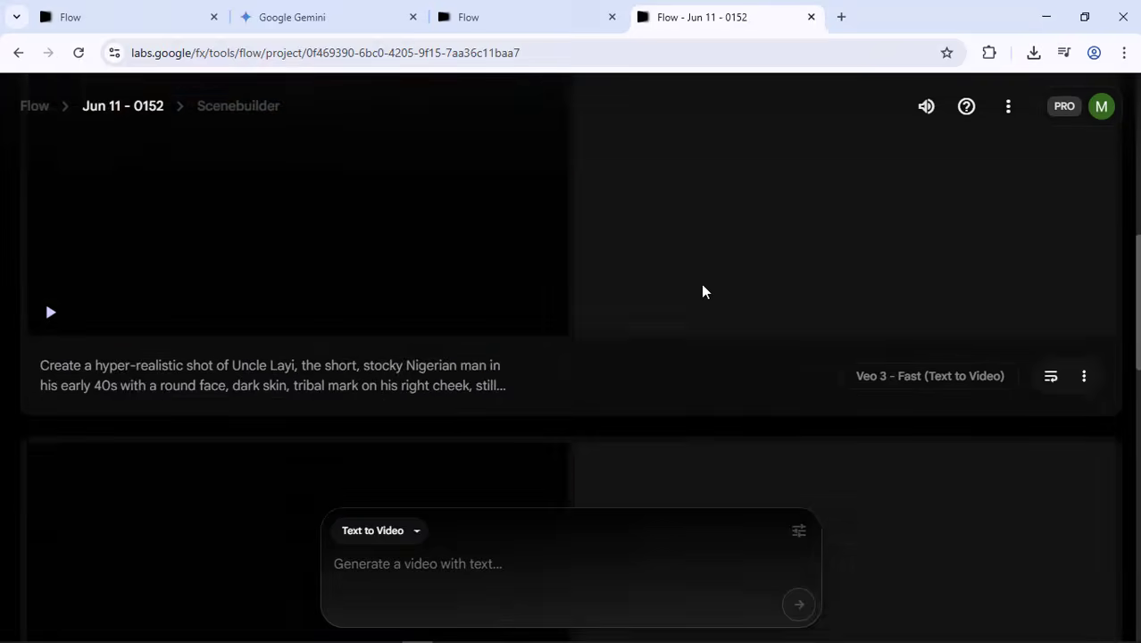
{"action": "scroll", "coordinate": [615, 344], "scroll_direction": "up", "scroll_amount": 5}
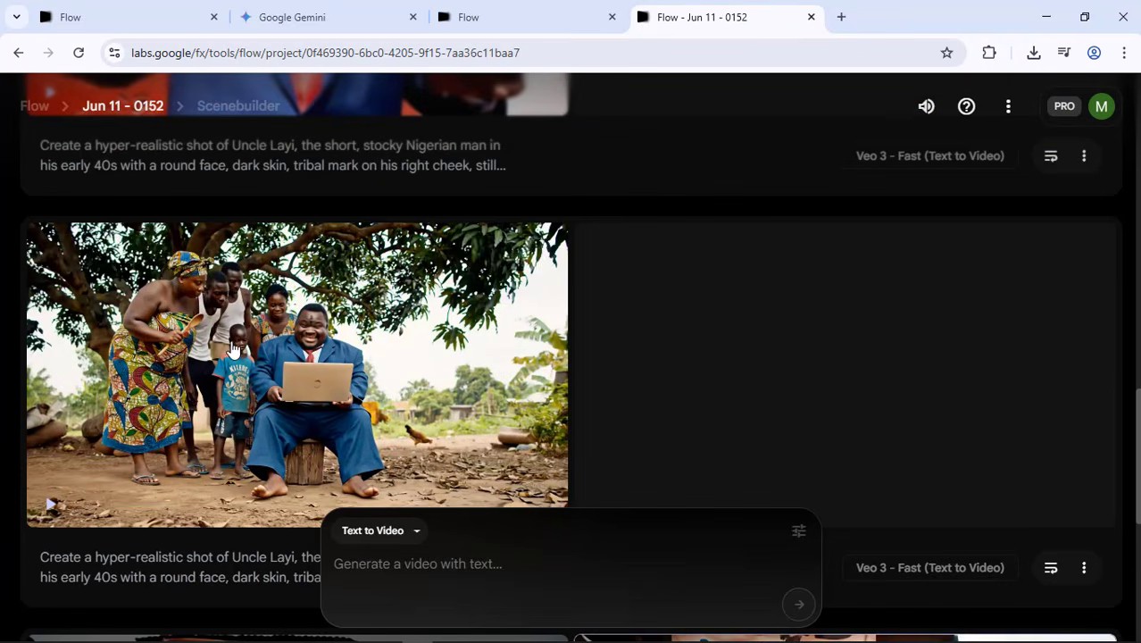
{"action": "left_click", "coordinate": [112, 254]}
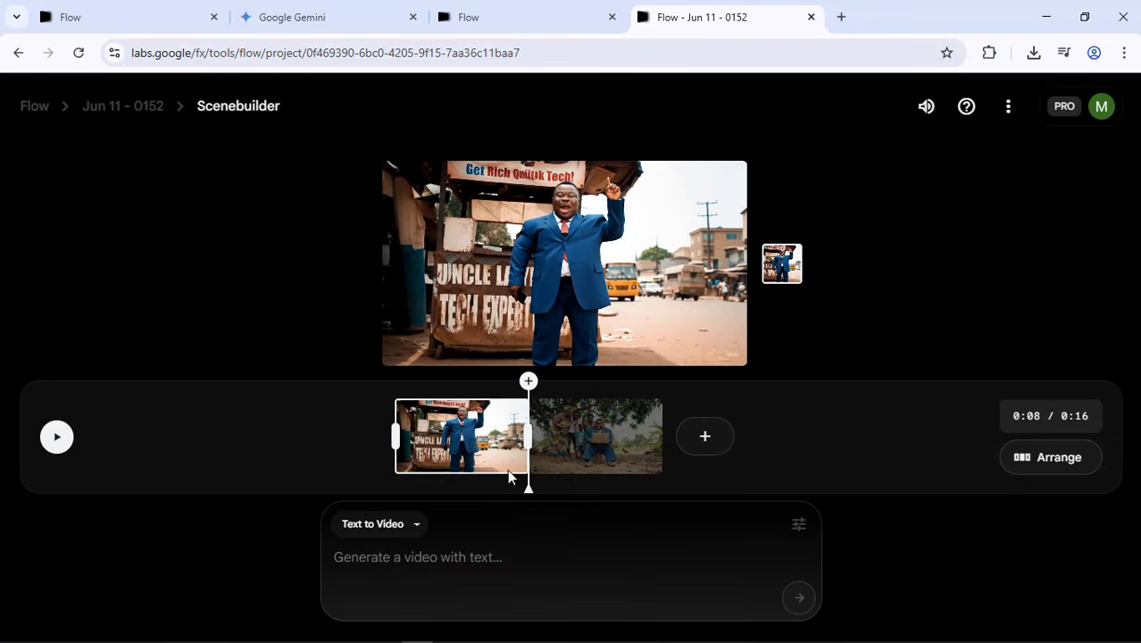
{"action": "left_click_drag", "start_coordinate": [529, 484], "coordinate": [688, 459]}
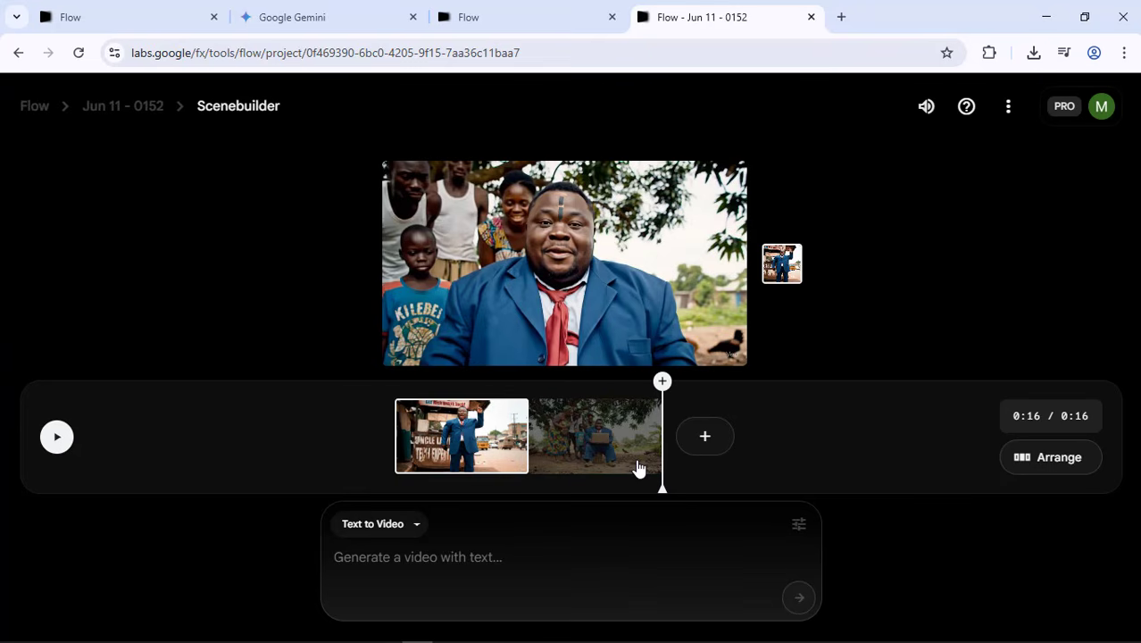
{"action": "left_click", "coordinate": [636, 467]}
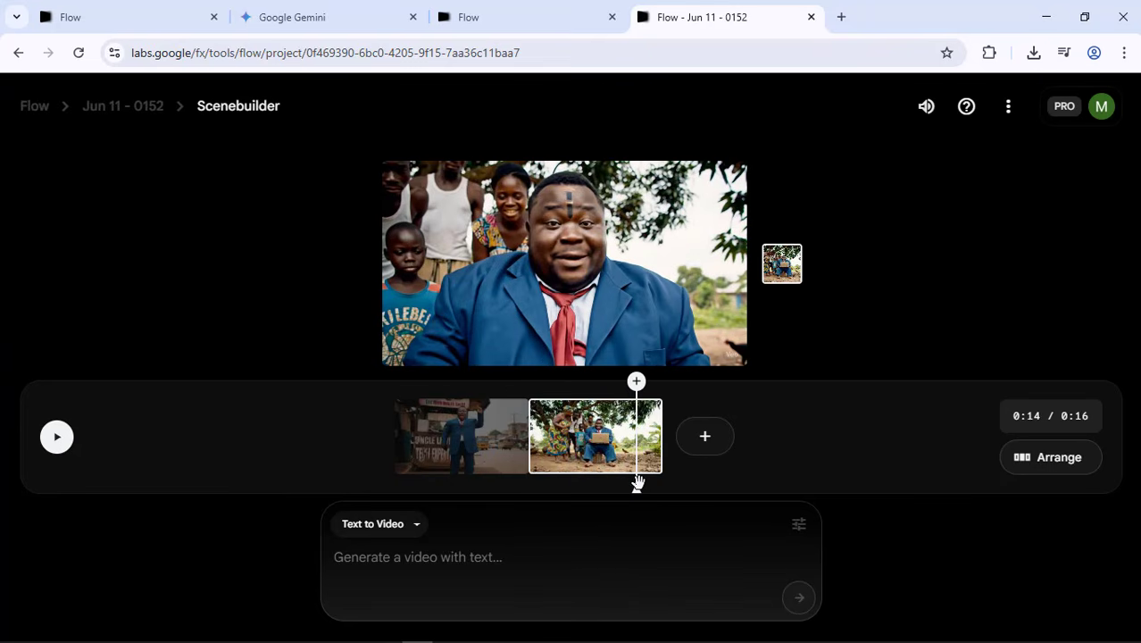
{"action": "left_click_drag", "start_coordinate": [636, 482], "coordinate": [680, 474]}
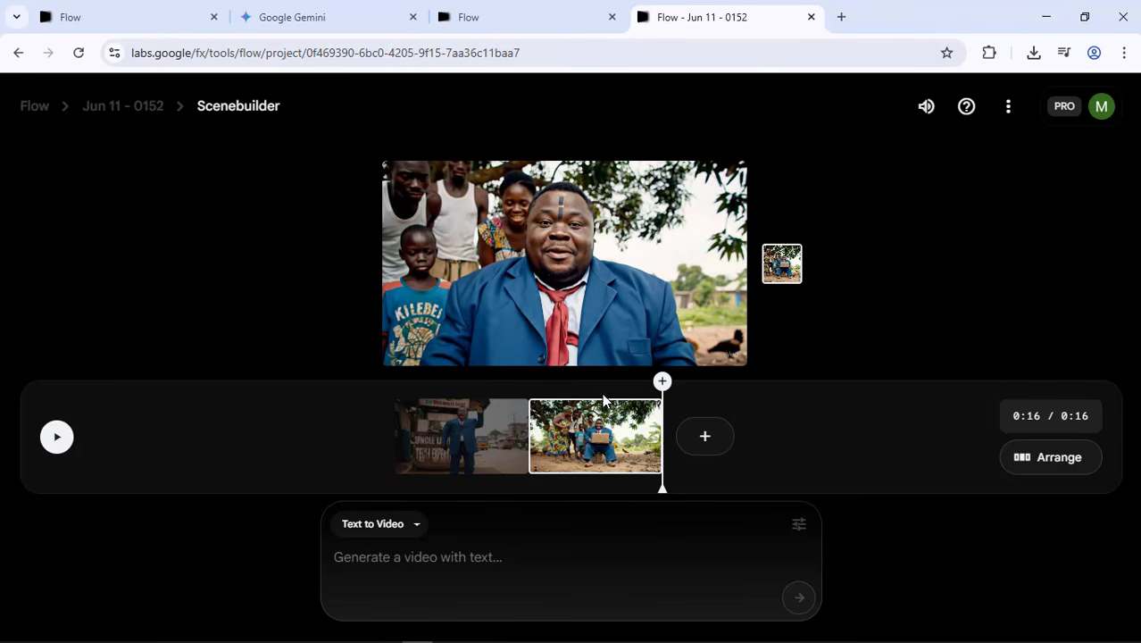
Add the video in front of the red painted wall to the scene and move the playhead to its end at 0:24
{"action": "left_click", "coordinate": [145, 116]}
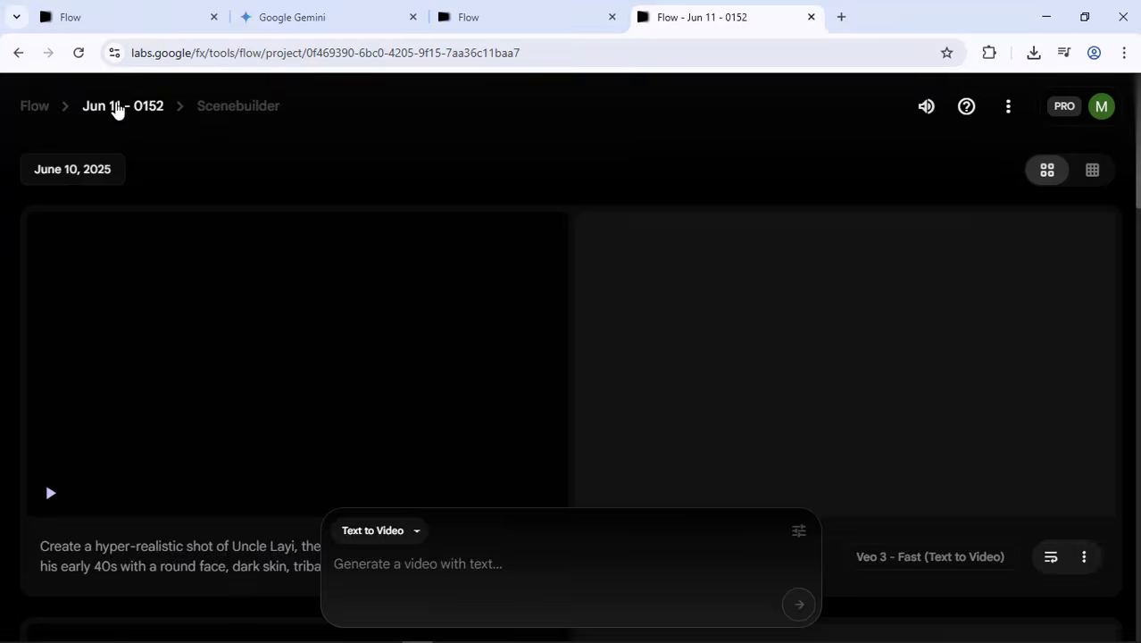
{"action": "scroll", "coordinate": [692, 261], "scroll_direction": "down", "scroll_amount": 8}
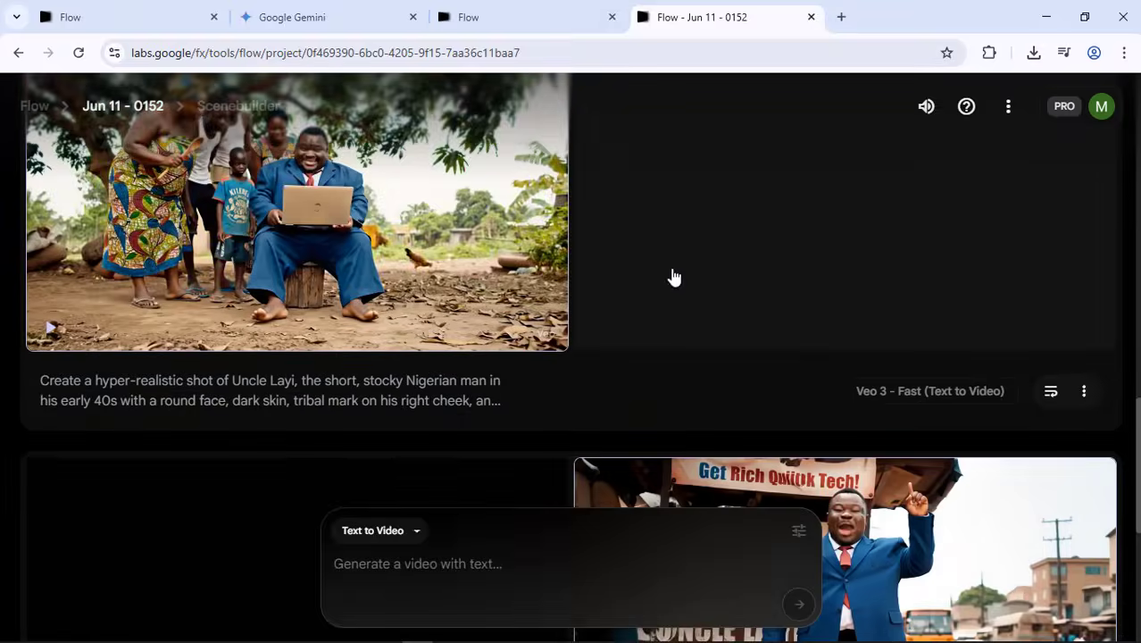
{"action": "scroll", "coordinate": [672, 263], "scroll_direction": "up", "scroll_amount": 8}
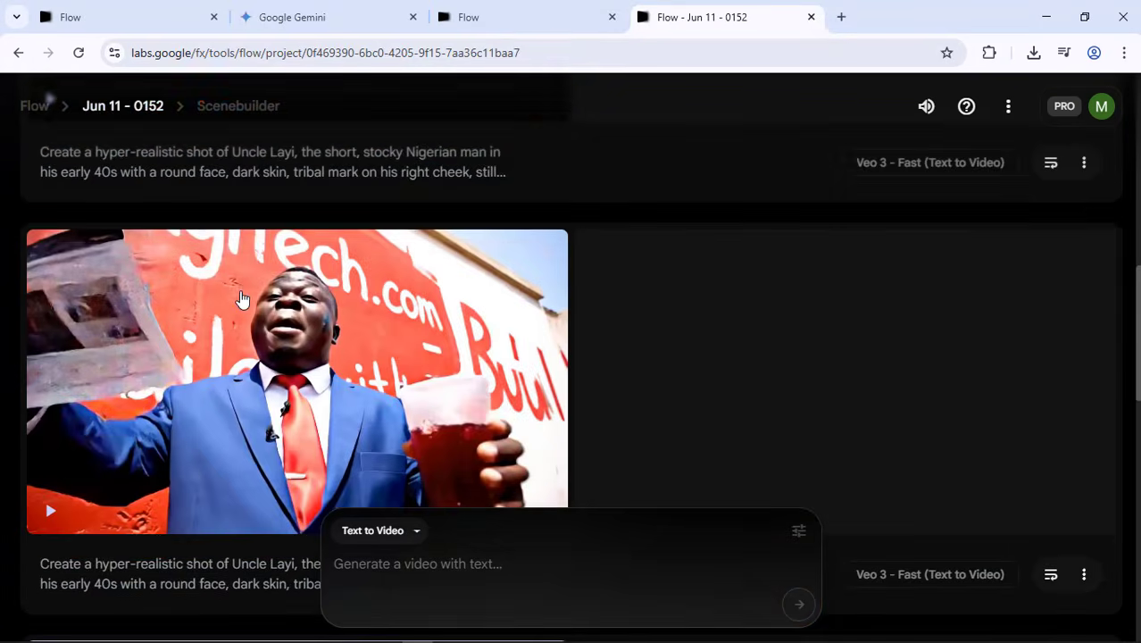
{"action": "mouse_move", "coordinate": [161, 290]}
{"action": "left_click", "coordinate": [132, 268]}
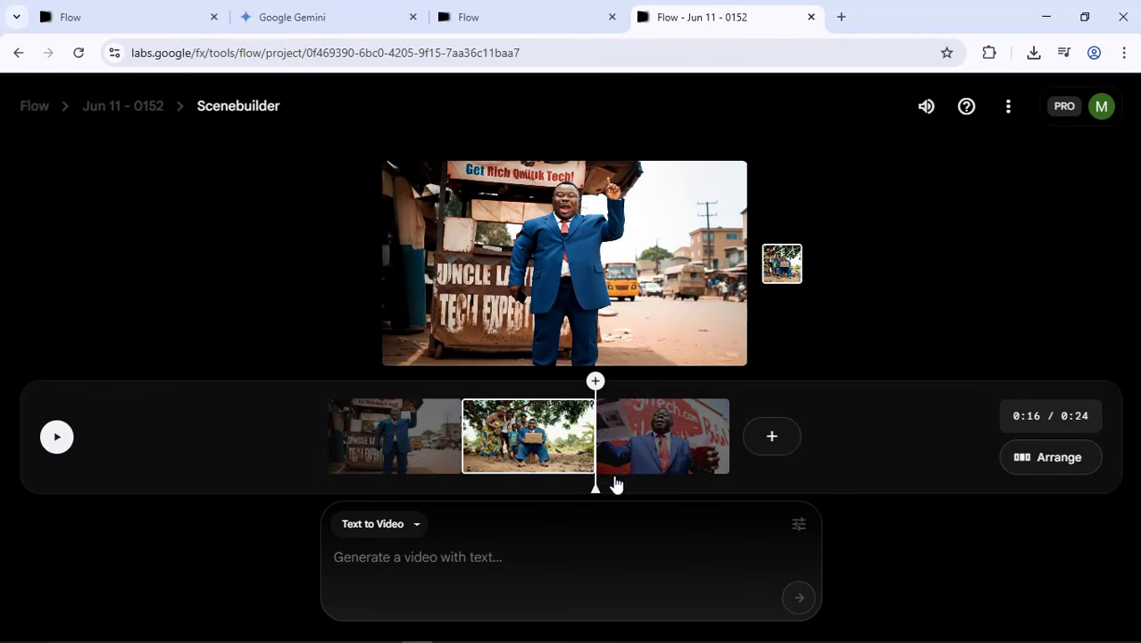
{"action": "left_click_drag", "start_coordinate": [620, 487], "coordinate": [738, 474]}
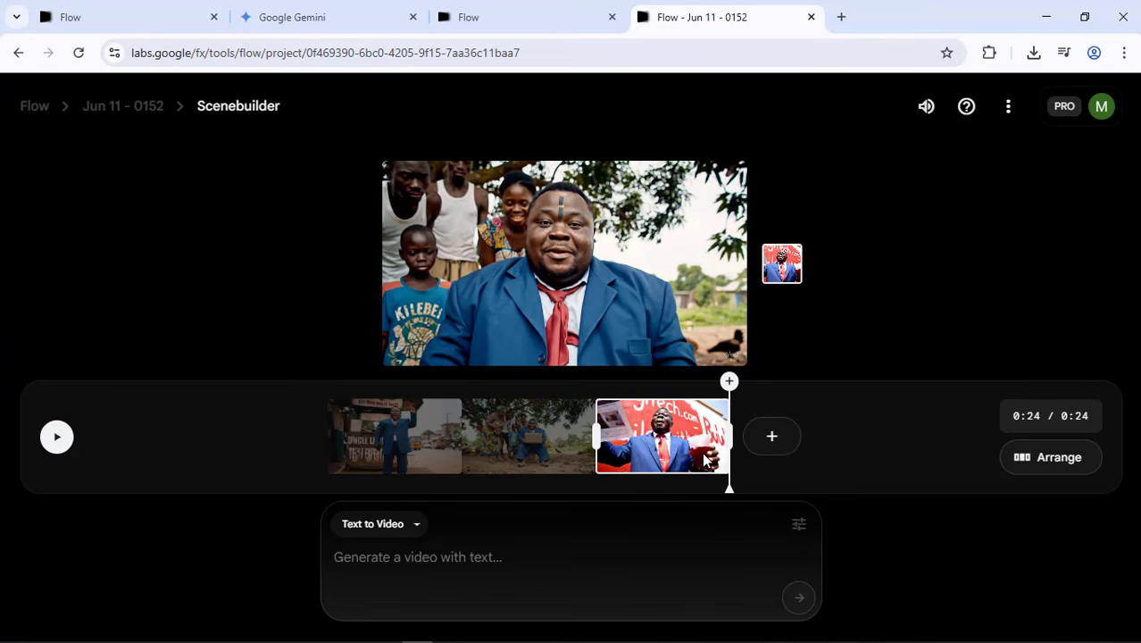
{"action": "mouse_move", "coordinate": [726, 489]}
{"action": "left_mouse_down"}
{"action": "mouse_move", "coordinate": [700, 484]}
{"action": "mouse_move", "coordinate": [744, 480]}
{"action": "left_mouse_up"}
Add the project's newest office video with the young man in the yellow hoodie to the scene
{"action": "left_click", "coordinate": [159, 109]}
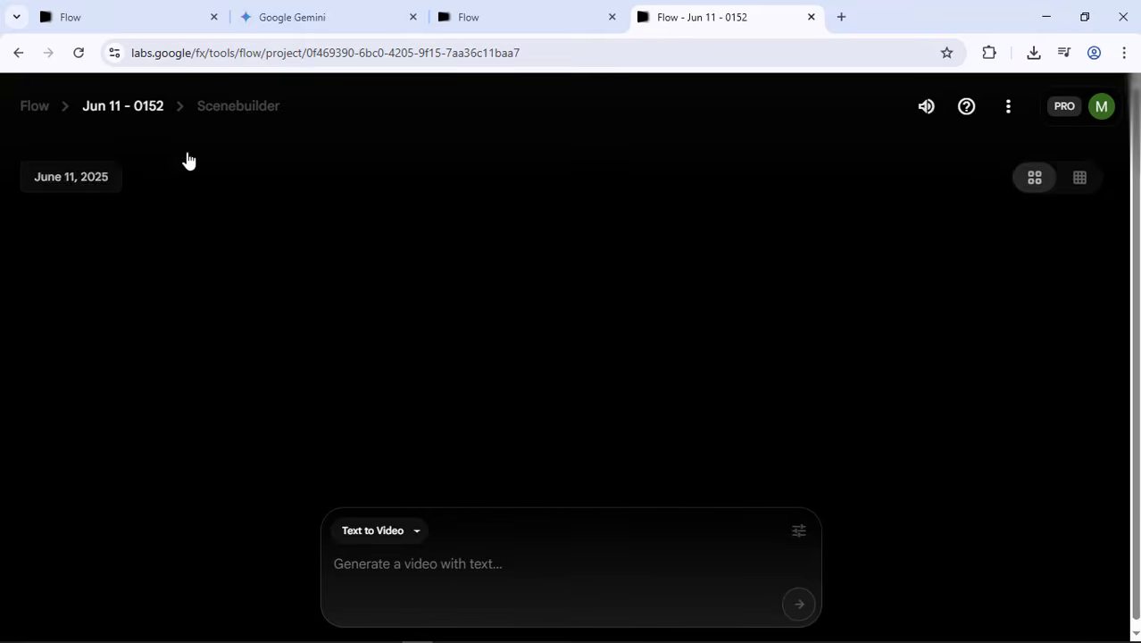
{"action": "scroll", "coordinate": [584, 399], "scroll_direction": "down", "scroll_amount": 5}
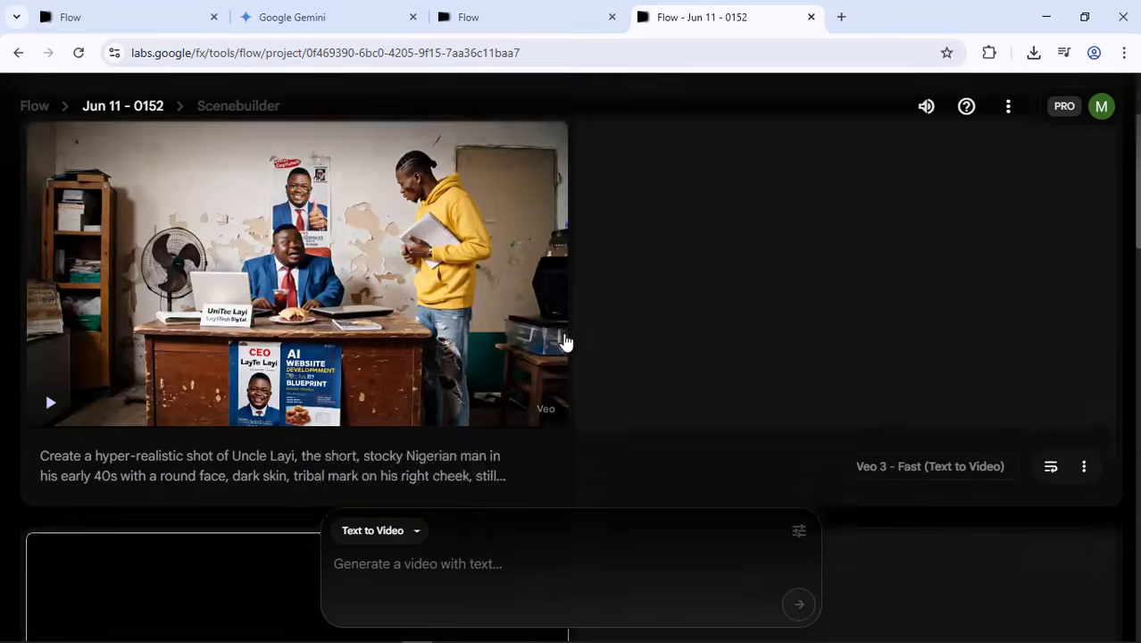
{"action": "scroll", "coordinate": [570, 330], "scroll_direction": "up", "scroll_amount": 5}
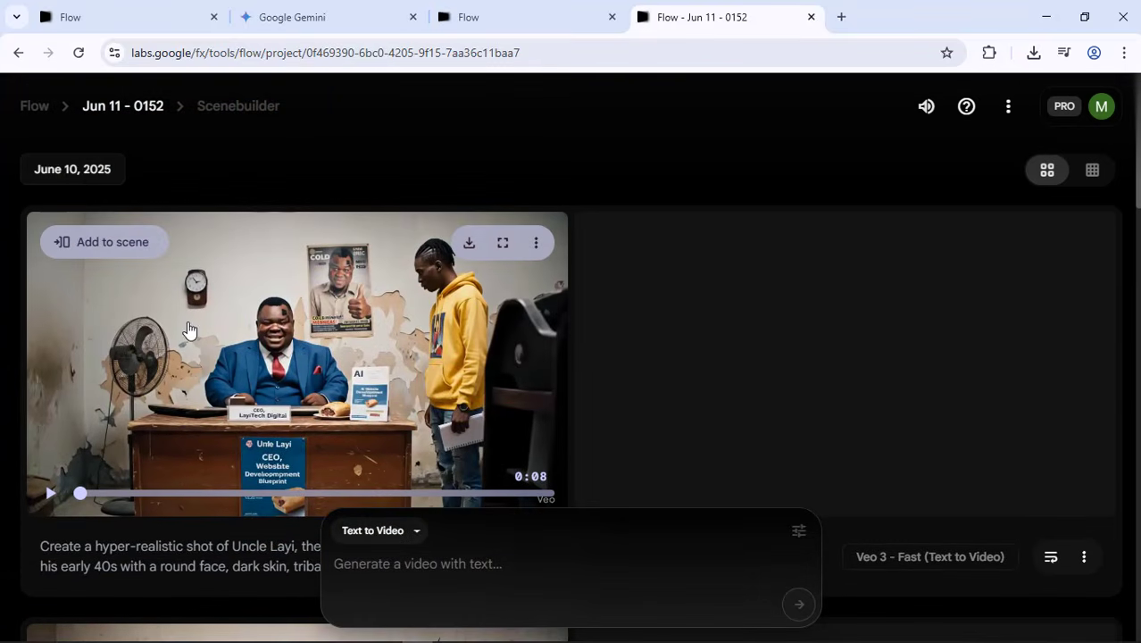
{"action": "left_click", "coordinate": [128, 250]}
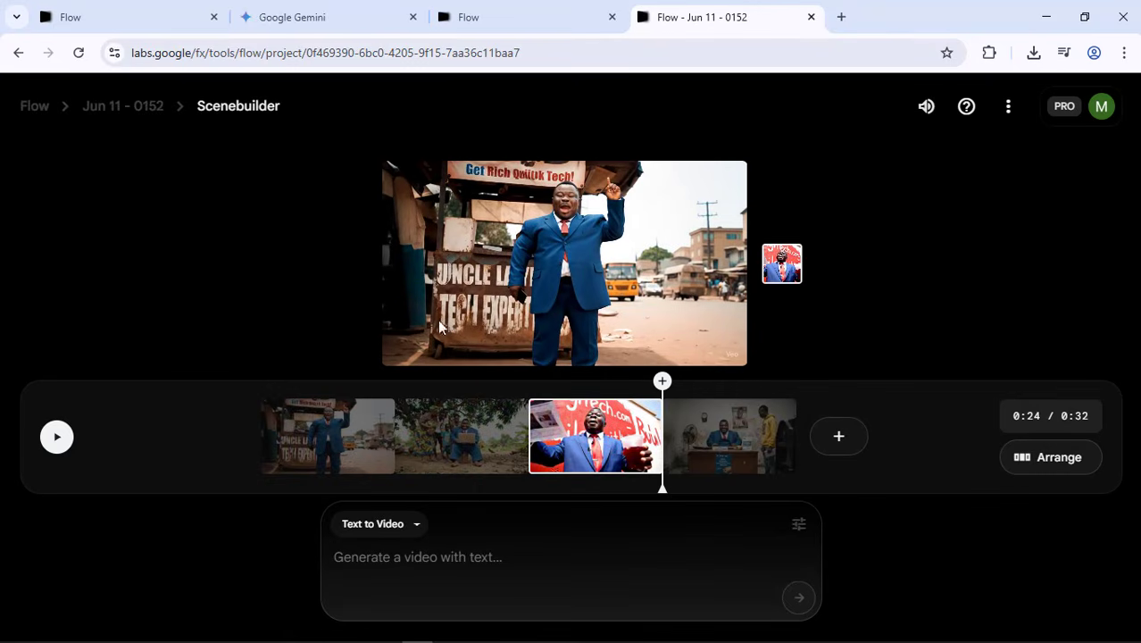
Scrub through the four-clip timeline, return the playhead to 0:00, and play the combined scene into the second clip before pausing
{"action": "left_click_drag", "start_coordinate": [665, 485], "coordinate": [773, 493]}
{"action": "left_click", "coordinate": [484, 477]}
{"action": "left_click_drag", "start_coordinate": [345, 459], "coordinate": [750, 456]}
{"action": "mouse_move", "coordinate": [682, 317]}
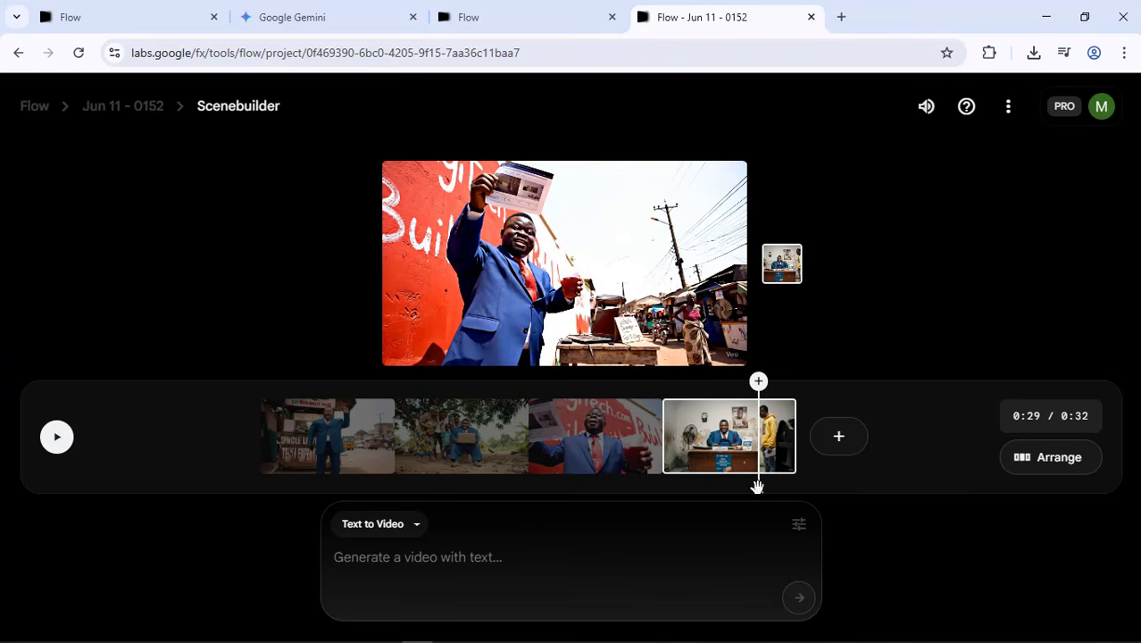
{"action": "left_click_drag", "start_coordinate": [757, 486], "coordinate": [234, 479]}
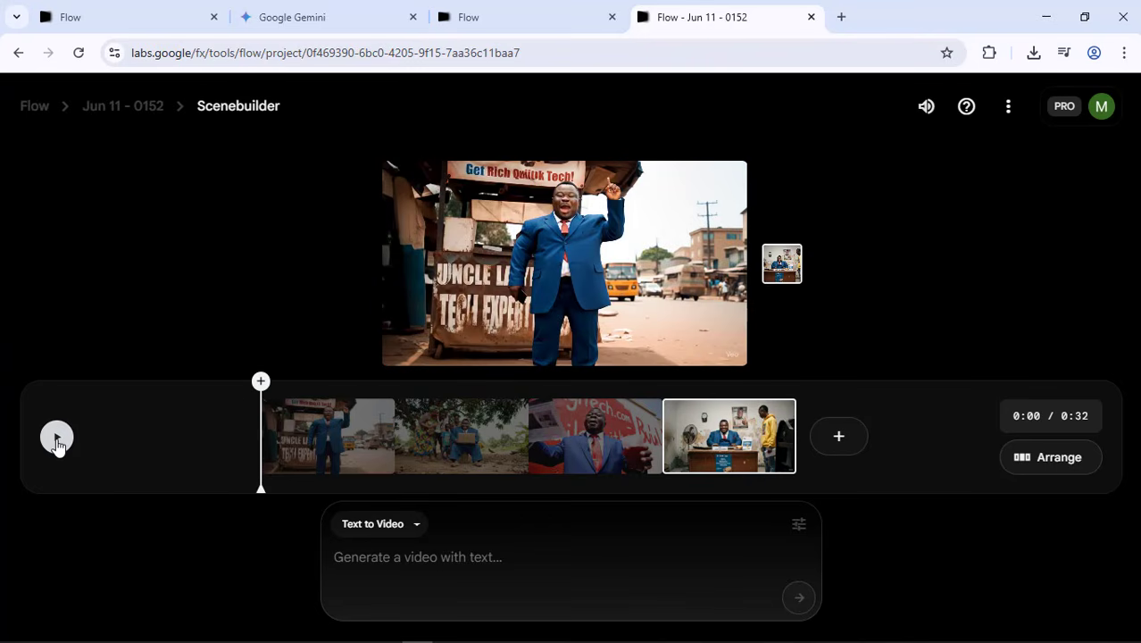
{"action": "left_click", "coordinate": [57, 439]}
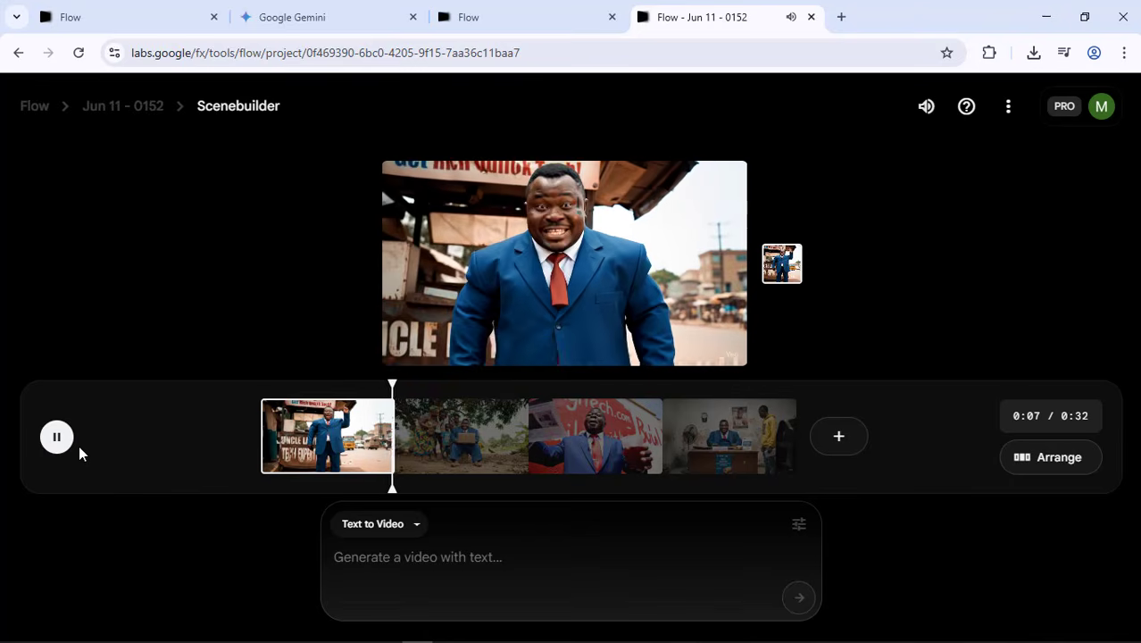
{"action": "left_click", "coordinate": [63, 442]}
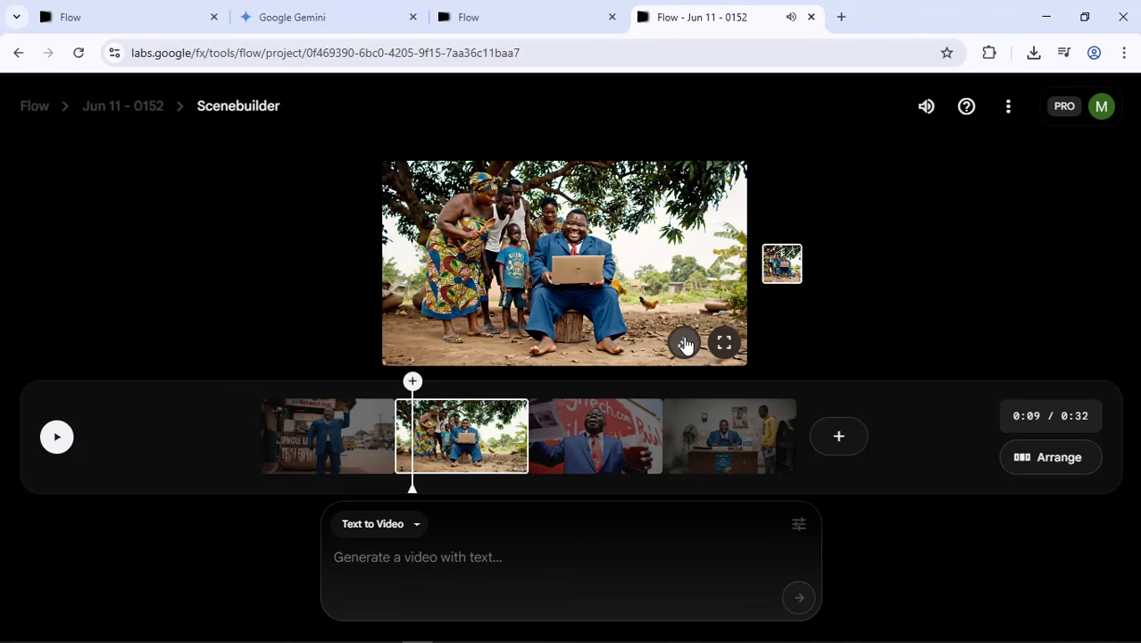
Export the combined four-clip scene as one video and dismiss the export notice
{"action": "left_click", "coordinate": [684, 343]}
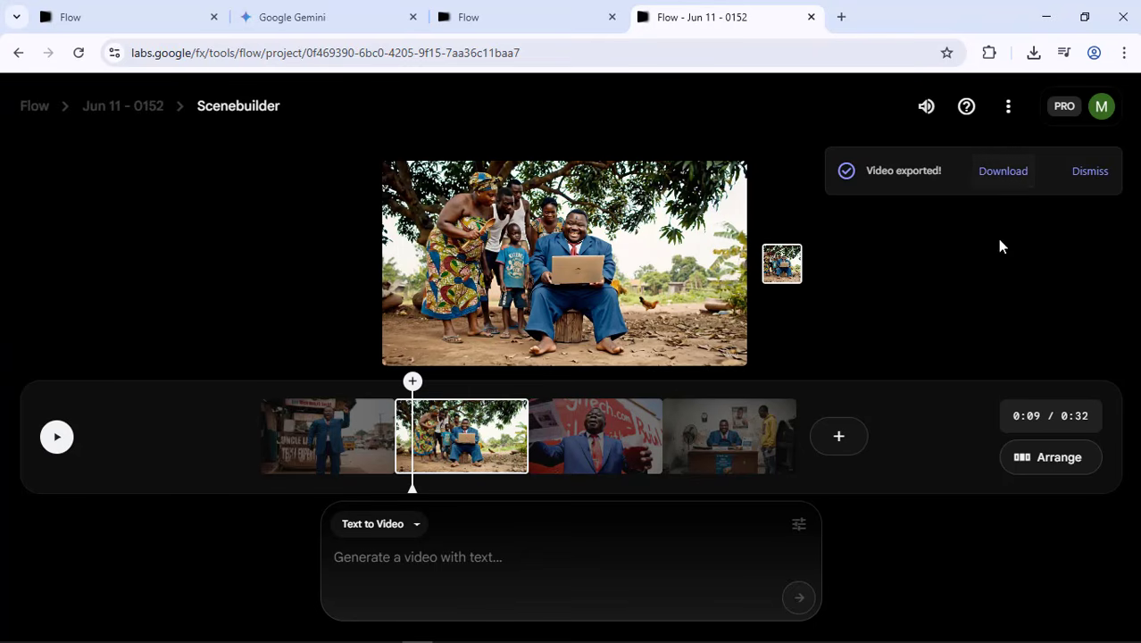
{"action": "left_click", "coordinate": [1087, 173]}
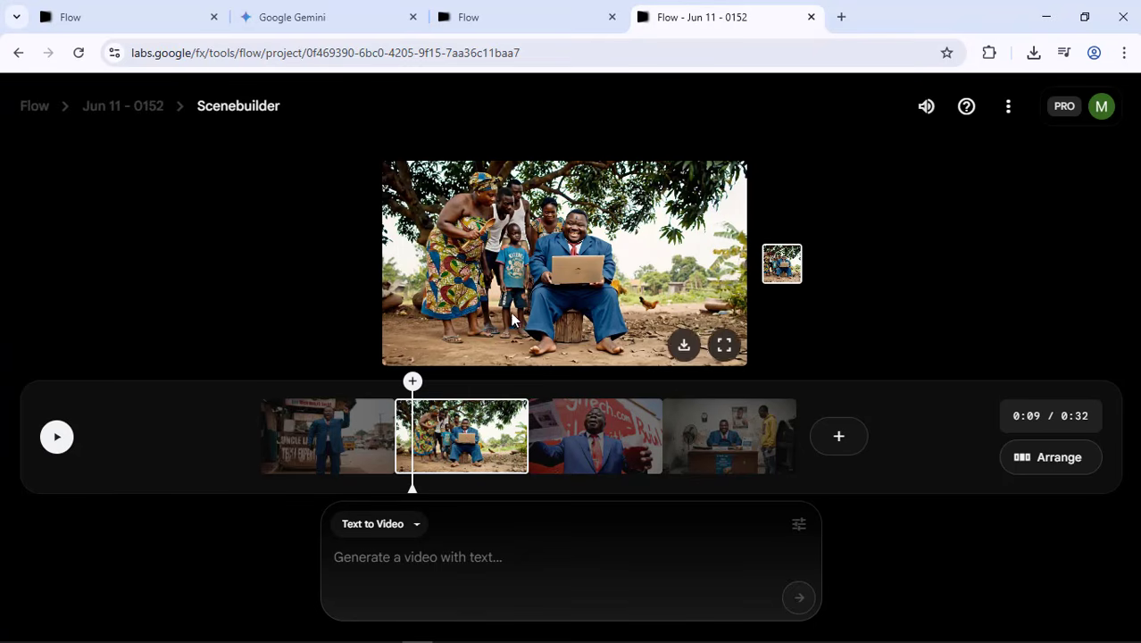
Look back over the clips of project Jun 11 - 0152, and create a new Flow project
{"action": "left_click", "coordinate": [123, 107]}
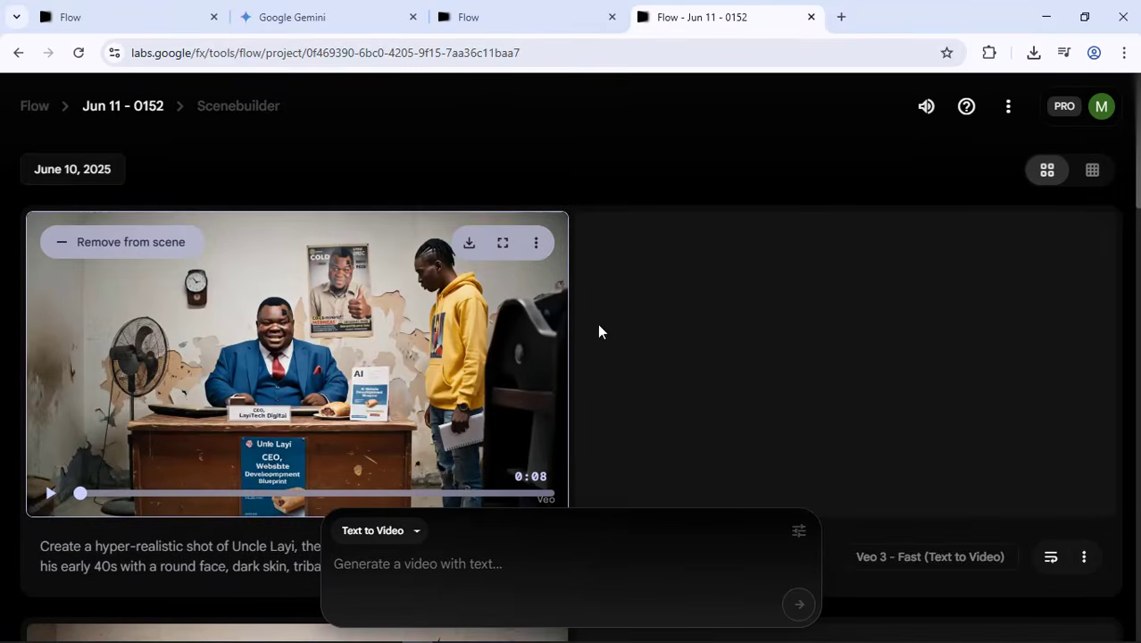
{"action": "scroll", "coordinate": [661, 294], "scroll_direction": "down", "scroll_amount": 2}
{"action": "scroll", "coordinate": [726, 263], "scroll_direction": "down", "scroll_amount": 6}
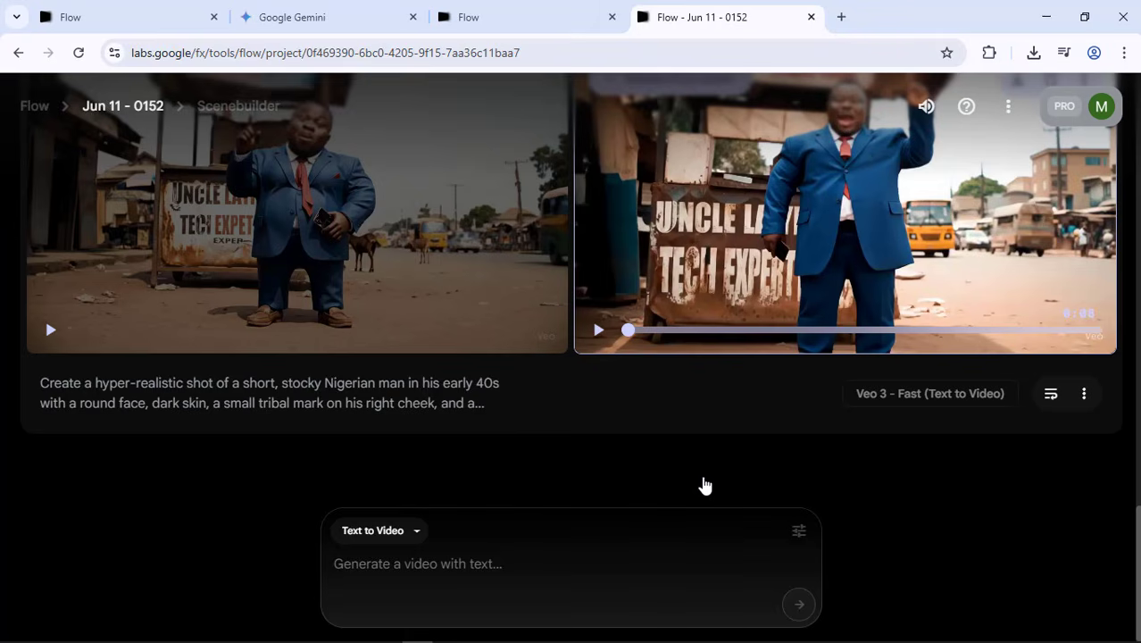
{"action": "scroll", "coordinate": [713, 400], "scroll_direction": "up", "scroll_amount": 12}
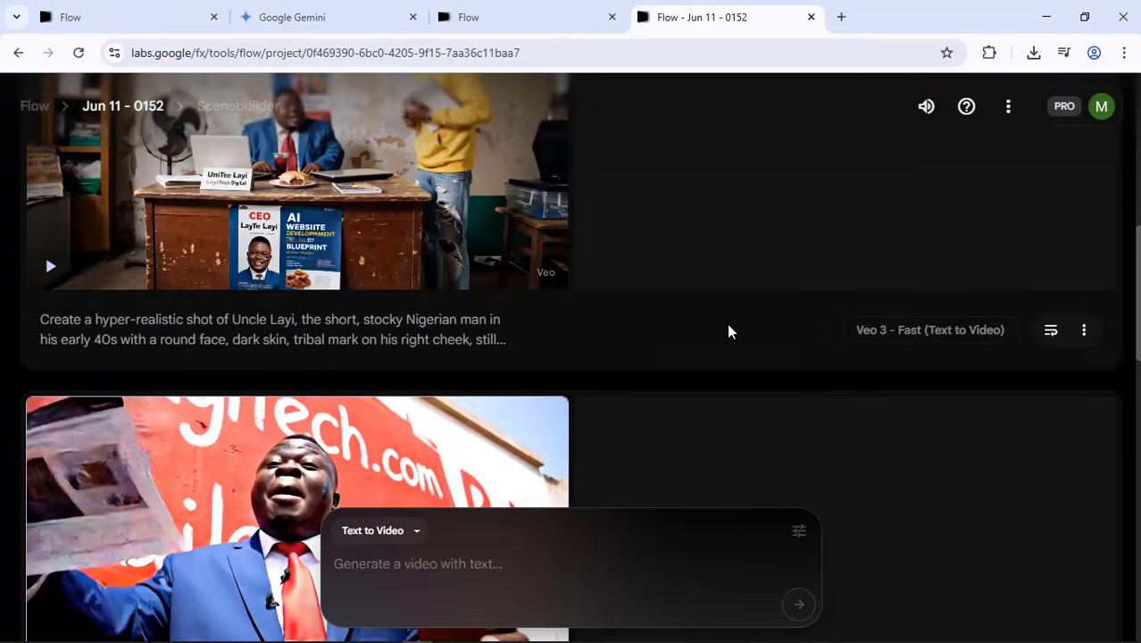
{"action": "scroll", "coordinate": [732, 328], "scroll_direction": "down", "scroll_amount": 4}
{"action": "scroll", "coordinate": [317, 153], "scroll_direction": "down", "scroll_amount": 4}
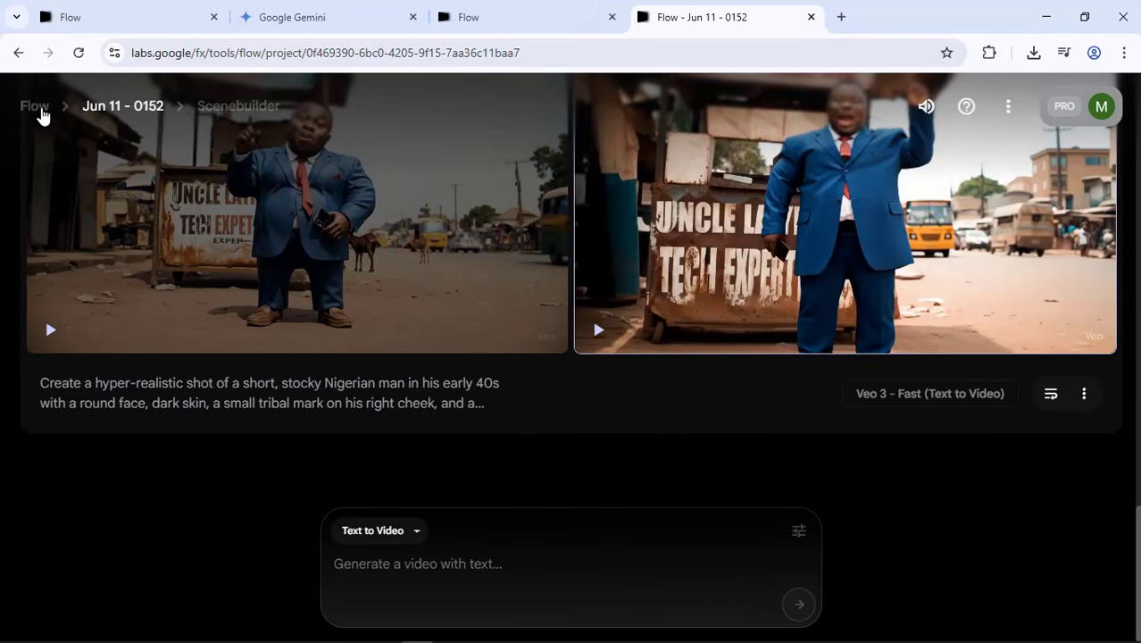
{"action": "left_click", "coordinate": [41, 108]}
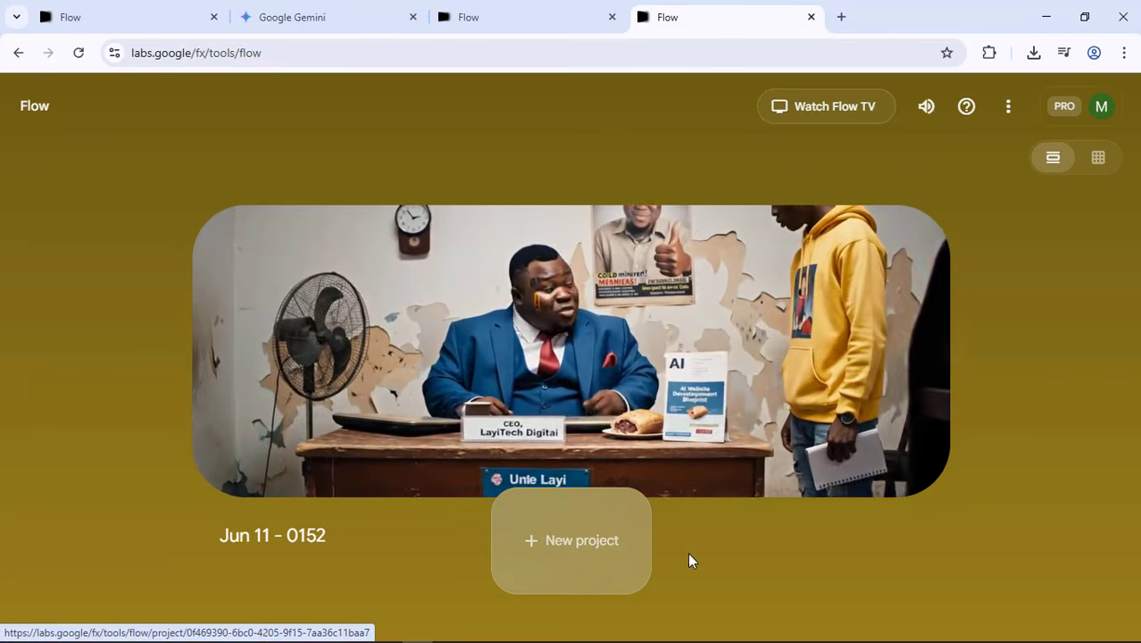
{"action": "left_click", "coordinate": [585, 554]}
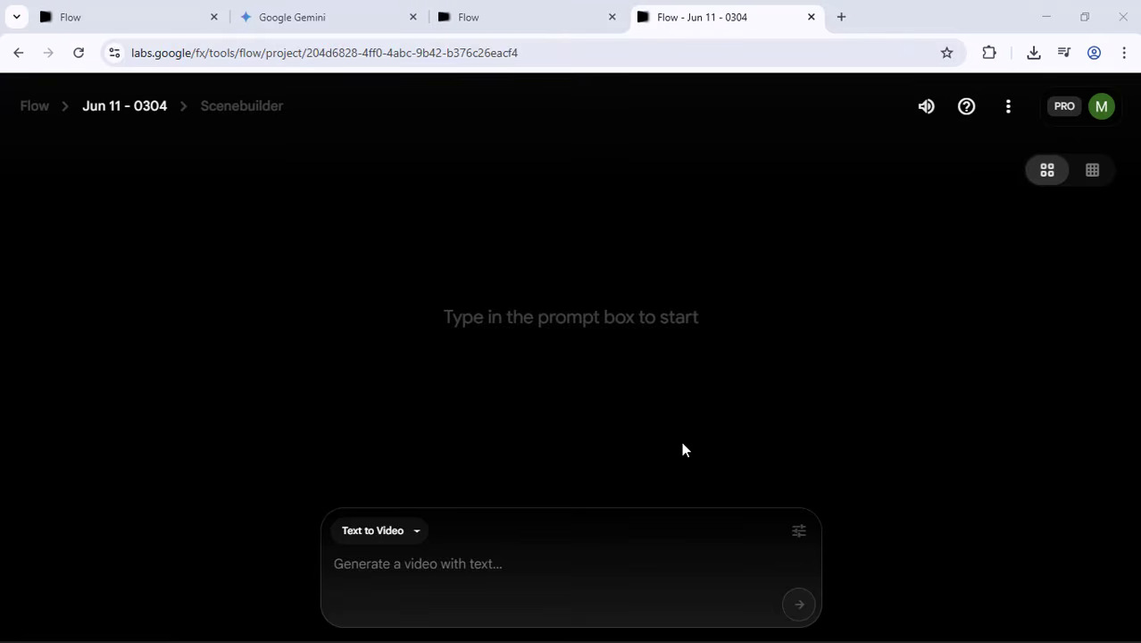
Switch to ChatGPT and keep the AI Video Prompt Creator GPT in the sidebar
{"action": "key", "text": "alt+Tab"}
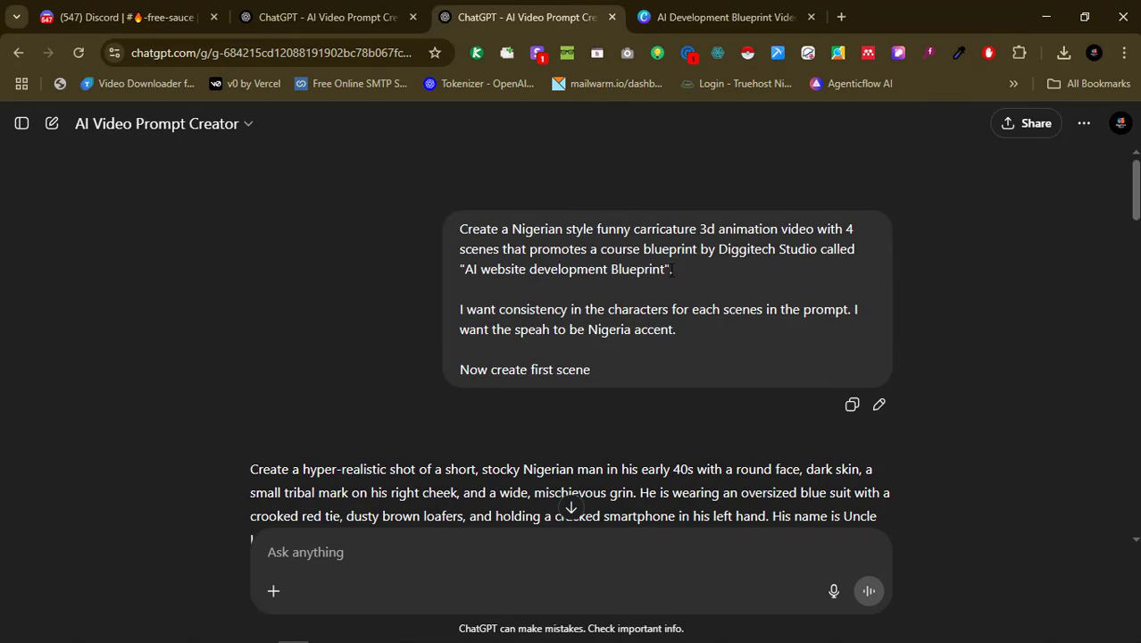
{"action": "left_click", "coordinate": [358, 24]}
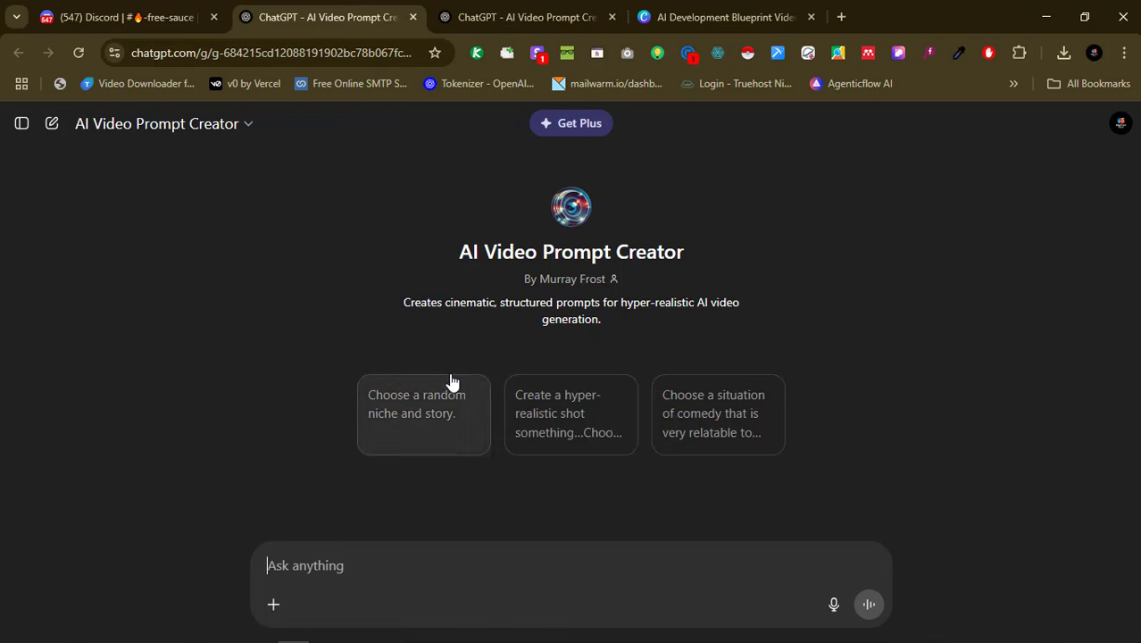
{"action": "left_click", "coordinate": [256, 130]}
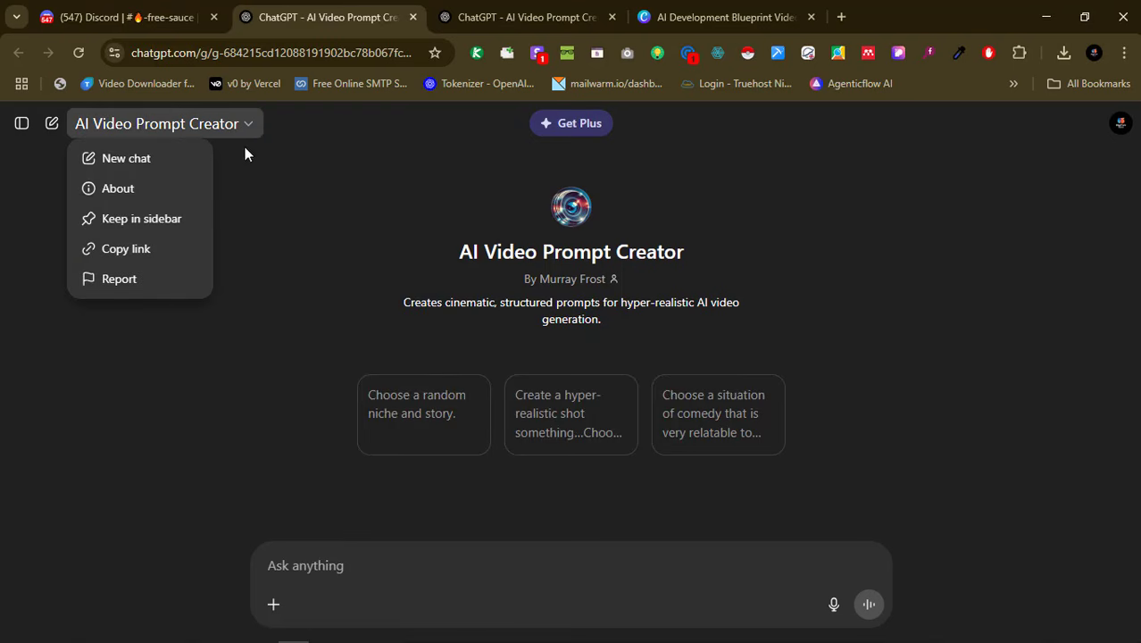
{"action": "left_click", "coordinate": [168, 223]}
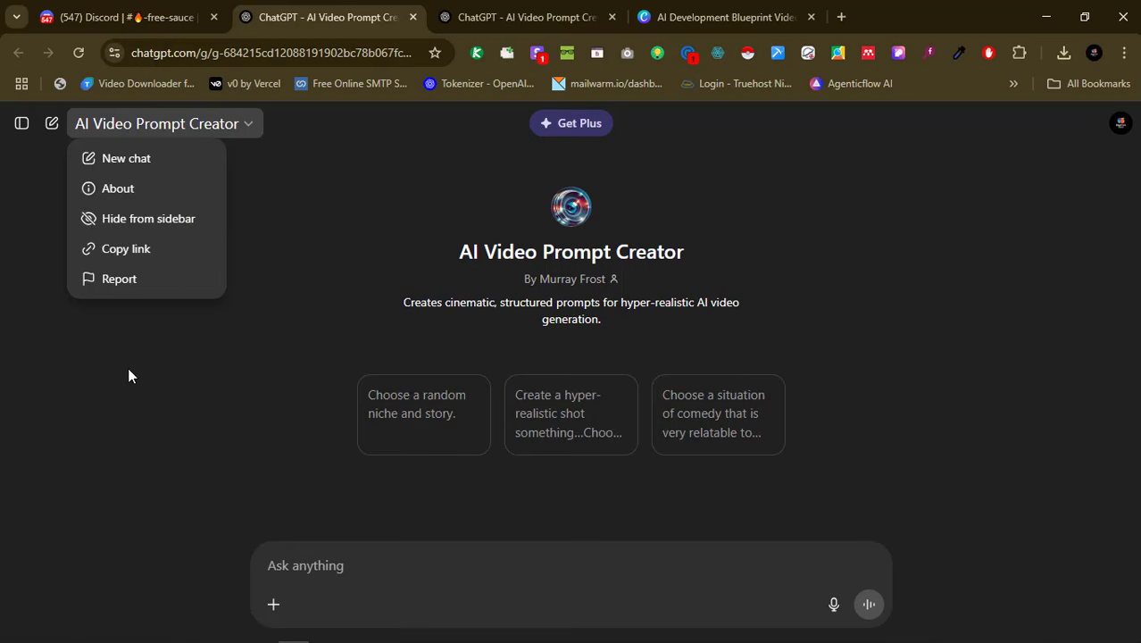
{"action": "left_click", "coordinate": [169, 379]}
Check the AI Video Prompt Creator entry in the sidebar, and return to the conversation with the four-scene video request
{"action": "left_click", "coordinate": [19, 125]}
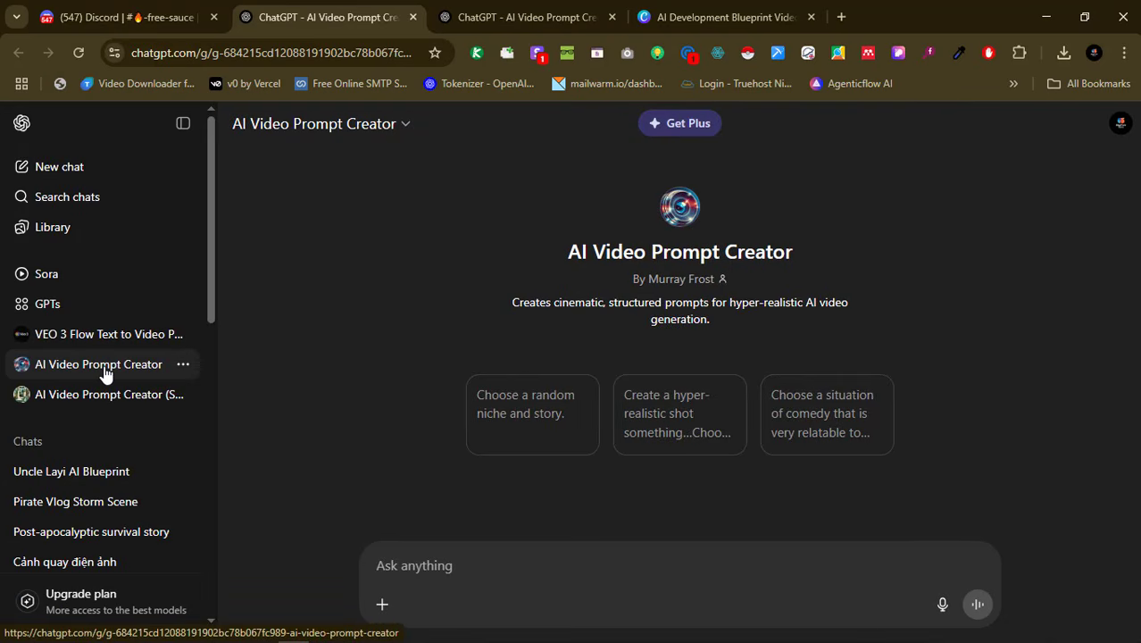
{"action": "left_click", "coordinate": [183, 123]}
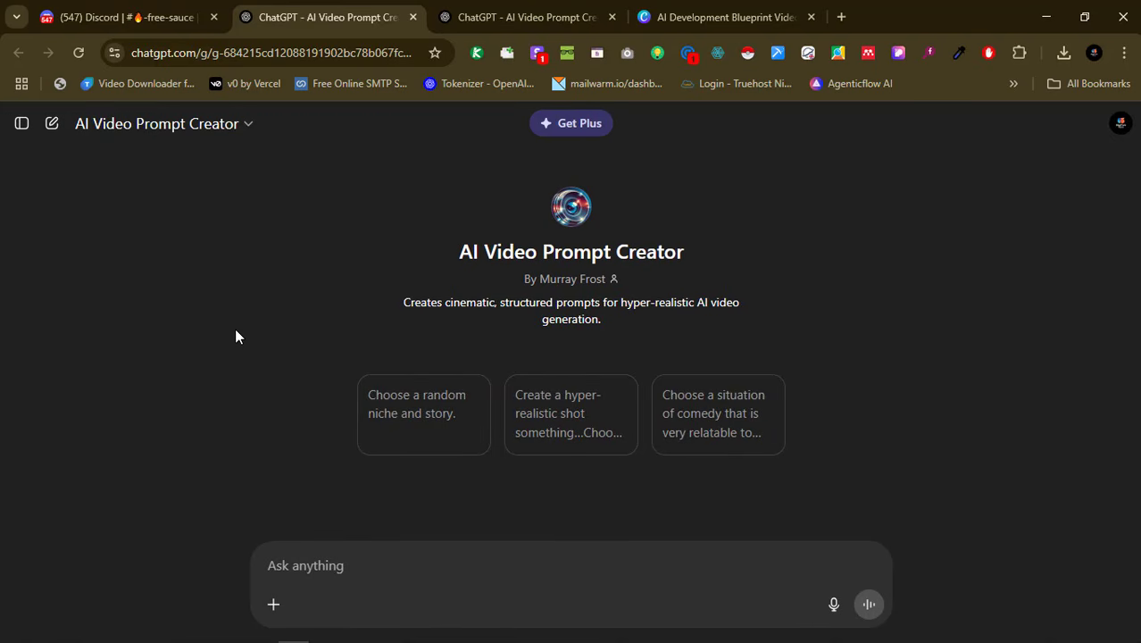
{"action": "left_click", "coordinate": [338, 549]}
{"action": "left_click", "coordinate": [487, 18]}
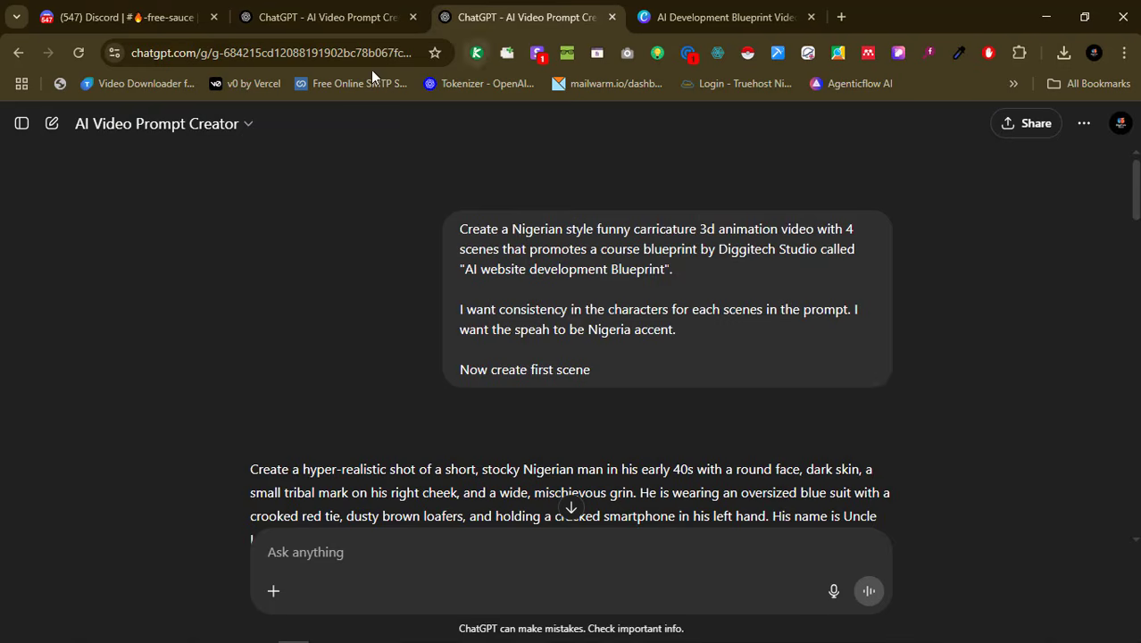
In the blank AI Video Prompt Creator chat, begin the prompt with "I want an Hyper-realistic Nigerian guy promotional video in a studio"
{"action": "left_click", "coordinate": [352, 23]}
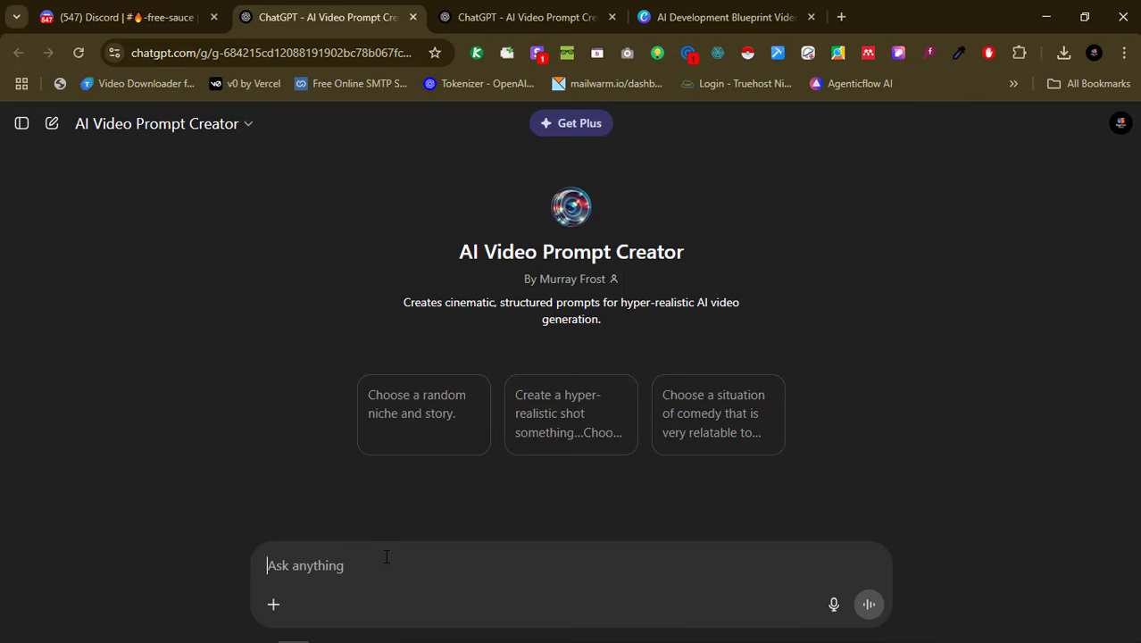
{"action": "type", "text": "I"}
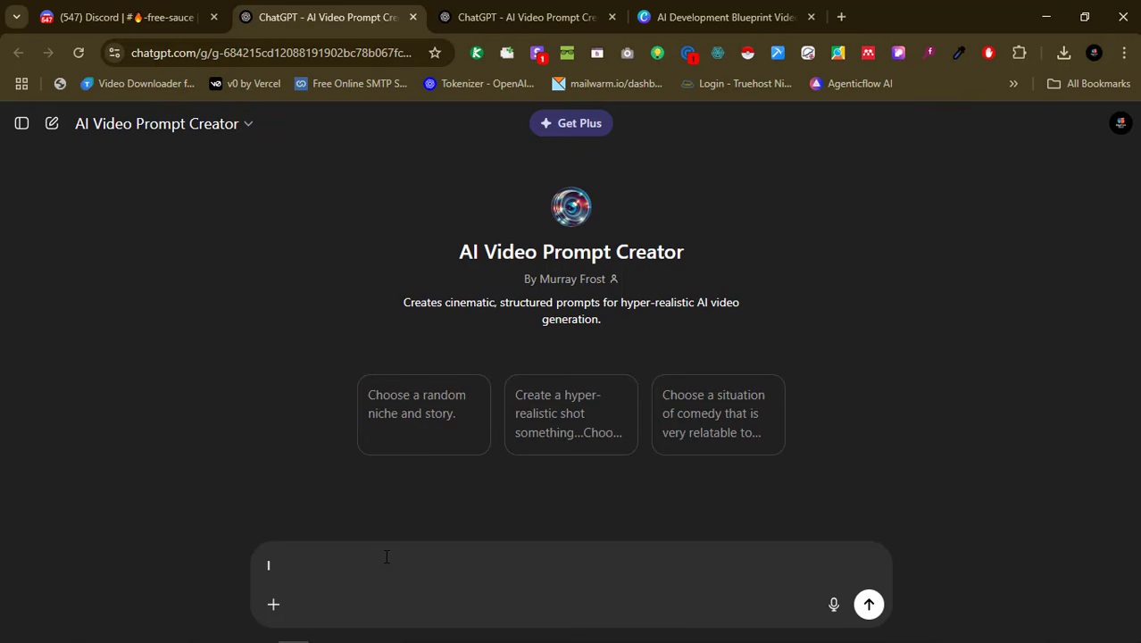
{"action": "type", "text": " want a"}
{"action": "key", "text": "ctrl+a"}
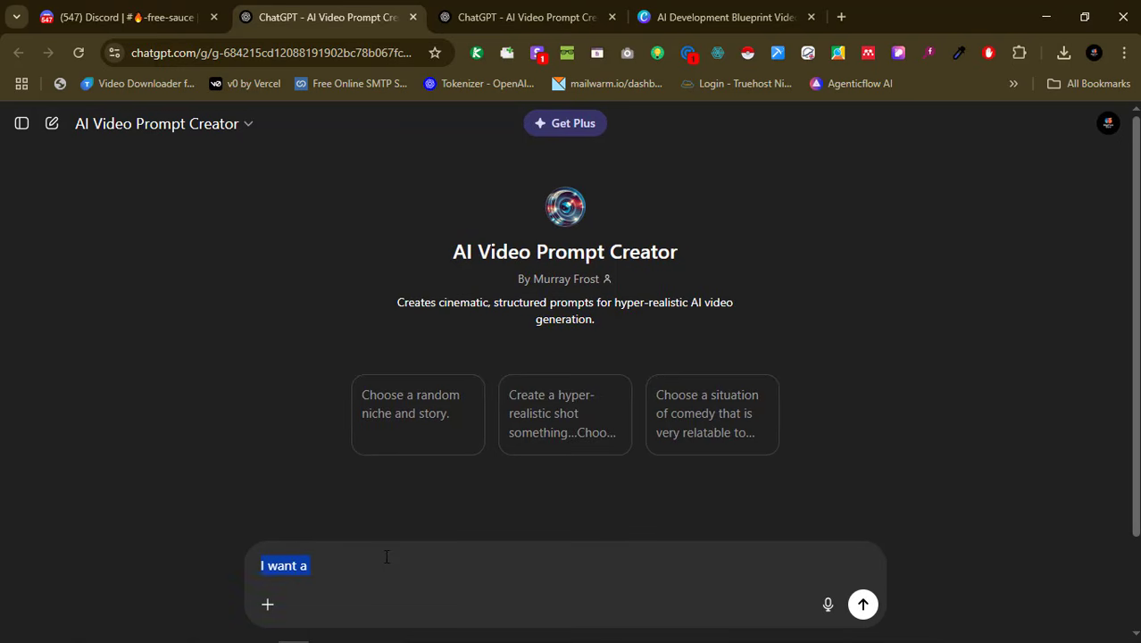
{"action": "type", "text": "I want a "}
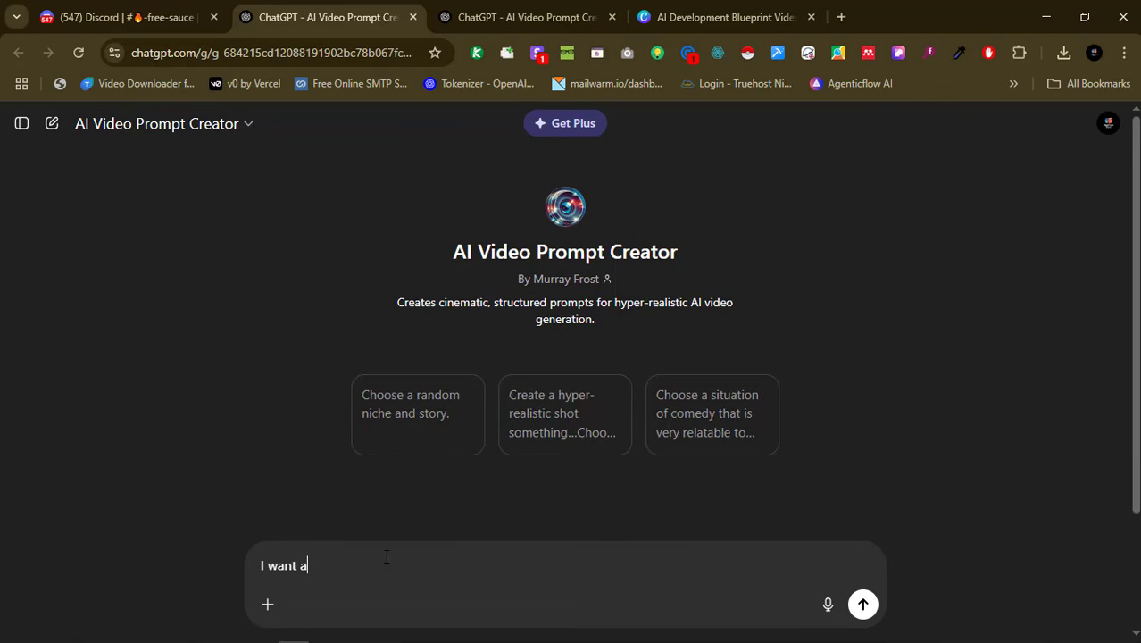
{"action": "type", "text": "n Hyper"}
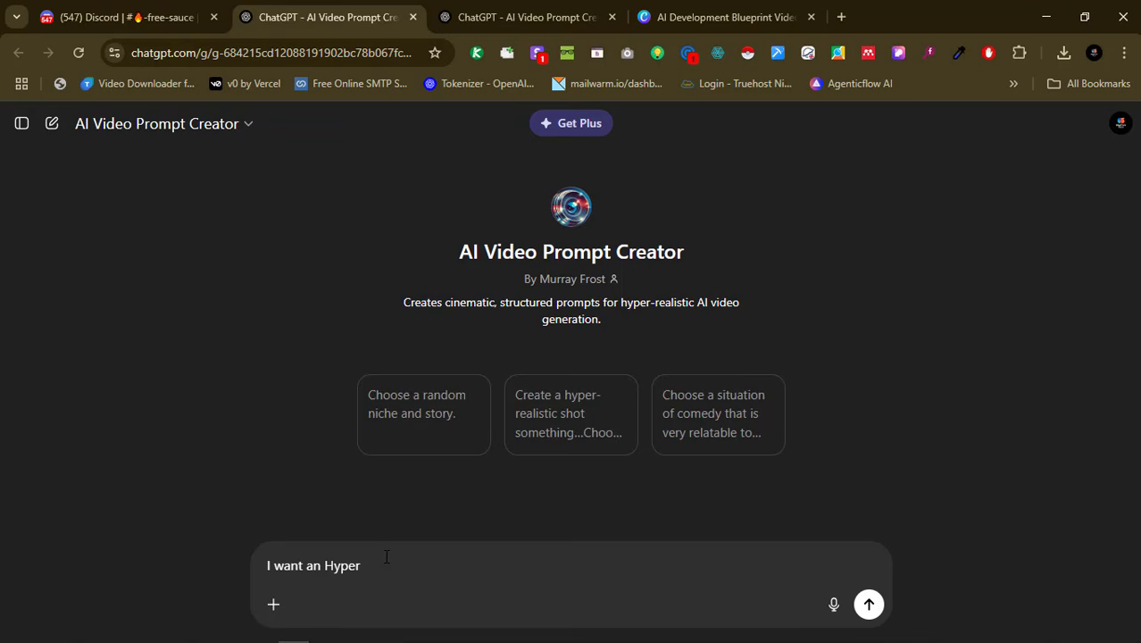
{"action": "type", "text": "-realistic"}
{"action": "type", "text": "Niger"}
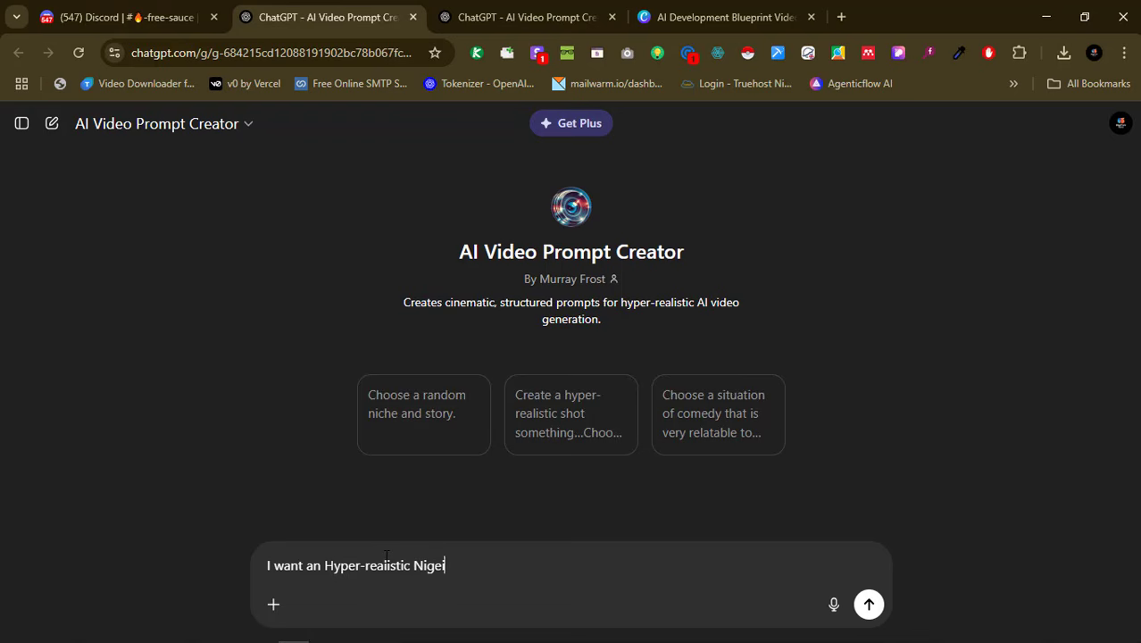
{"action": "type", "text": "ian guy promo"}
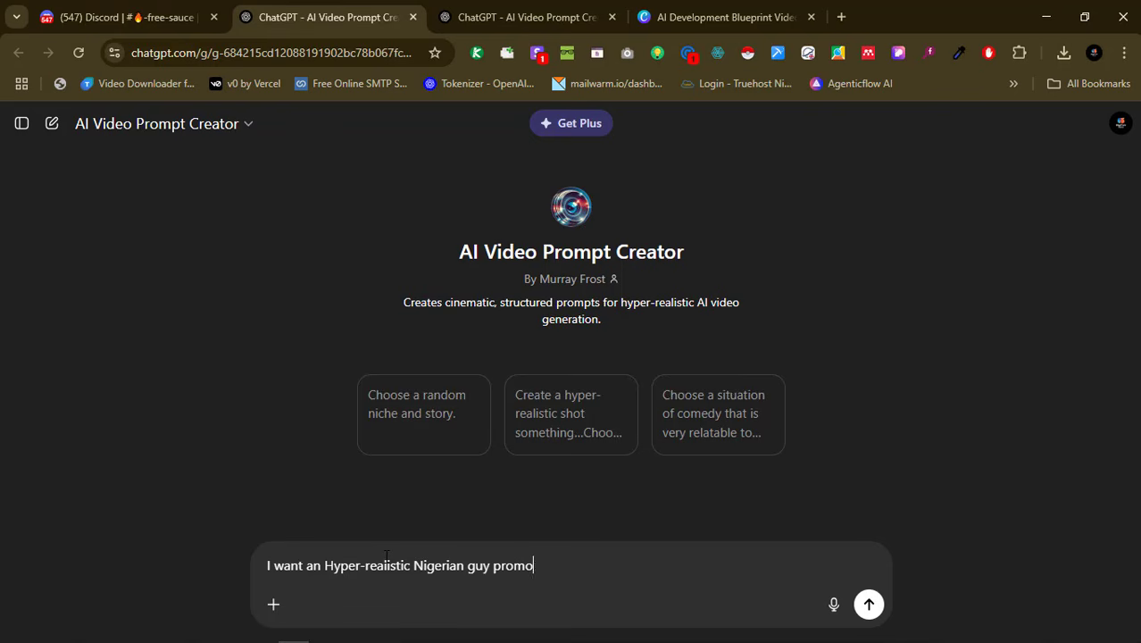
{"action": "type", "text": "tional video in "}
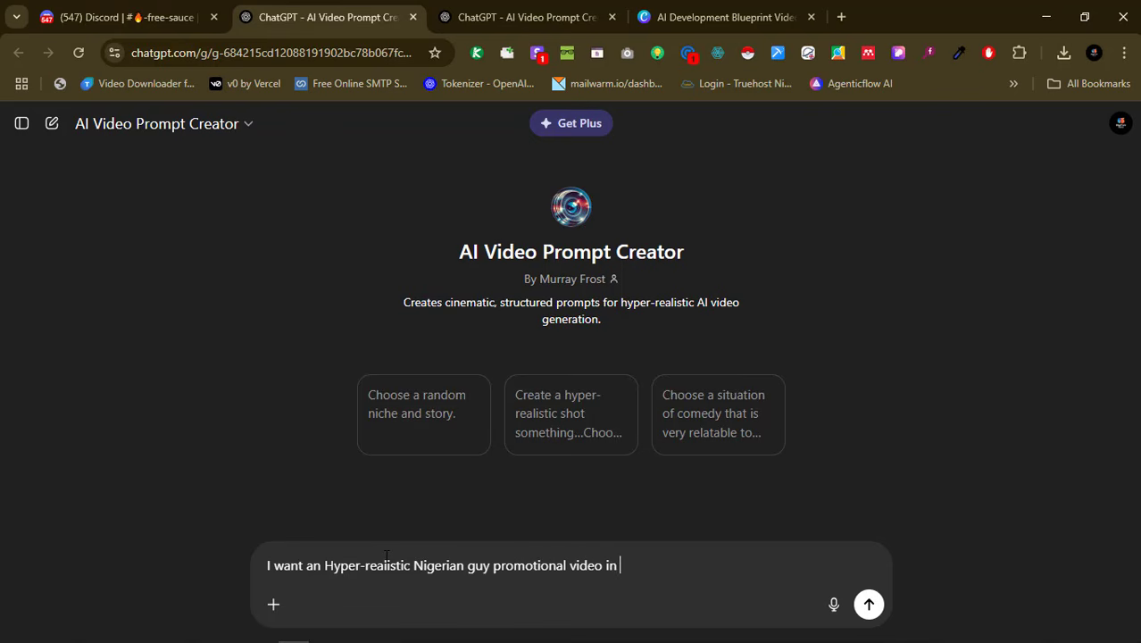
{"action": "type", "text": "a studio"}
Continue the prompt with "promoting a digital course Blueprint"
{"action": "type", "text": "promoting "}
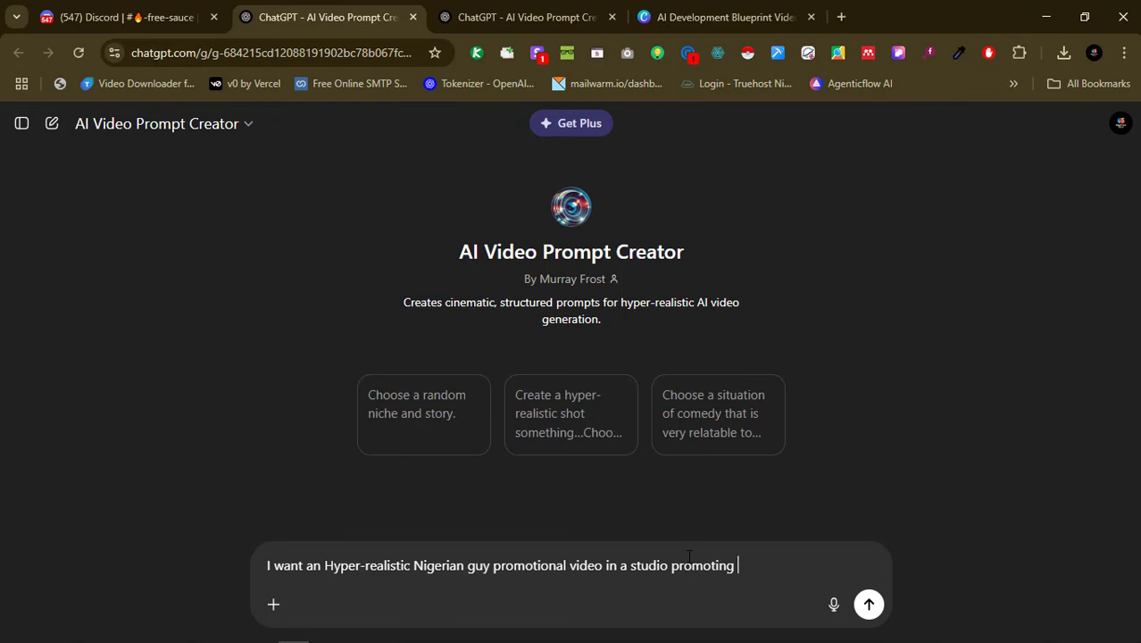
{"action": "type", "text": "a "}
{"action": "type", "text": "digi"}
{"action": "type", "text": "al"}
{"action": "key", "text": "BackSpace"}
{"action": "type", "text": "tal course"}
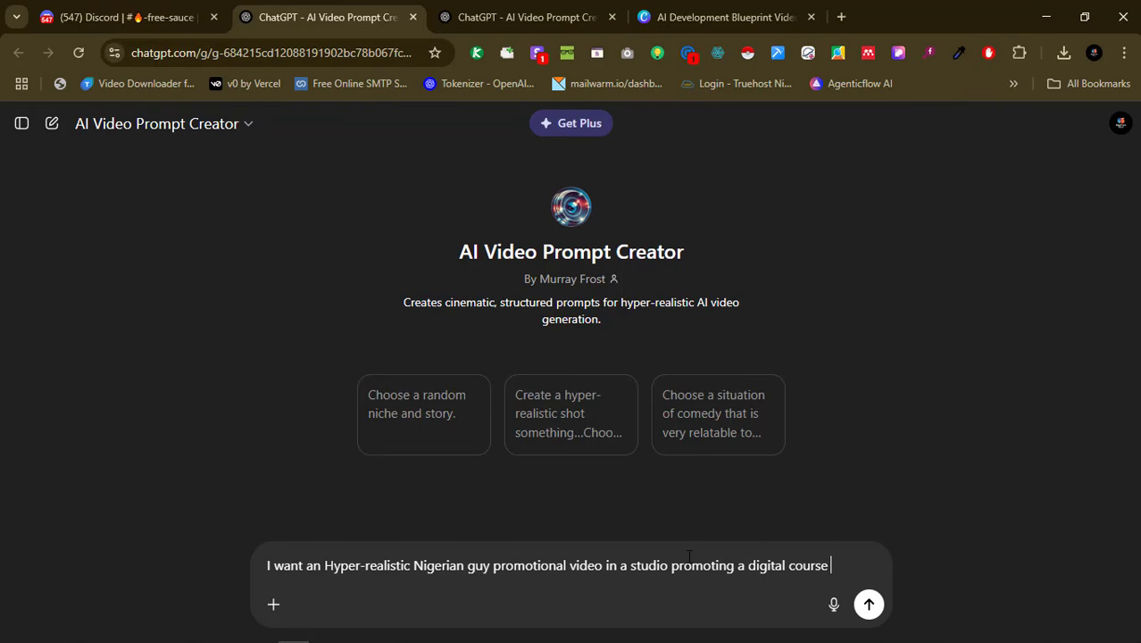
{"action": "type", "text": "Blueprint "}
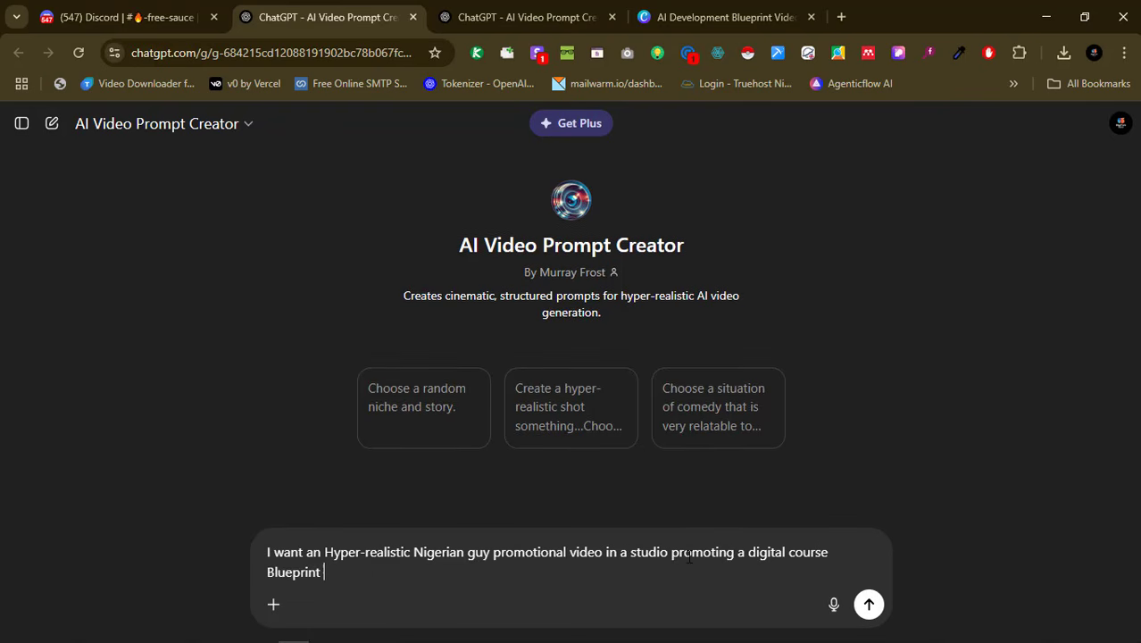
Complete the sentence with: with Title "AI HYPER REALISTIC TEXT TO VIDEO MONEY BLUEPRINT", and begin a new paragraph after a blank line
{"action": "type", "text": "with T"}
{"action": "type", "text": "itle"}
{"action": "type", "text": " \""}
{"action": "key", "text": "alt+Tab"}
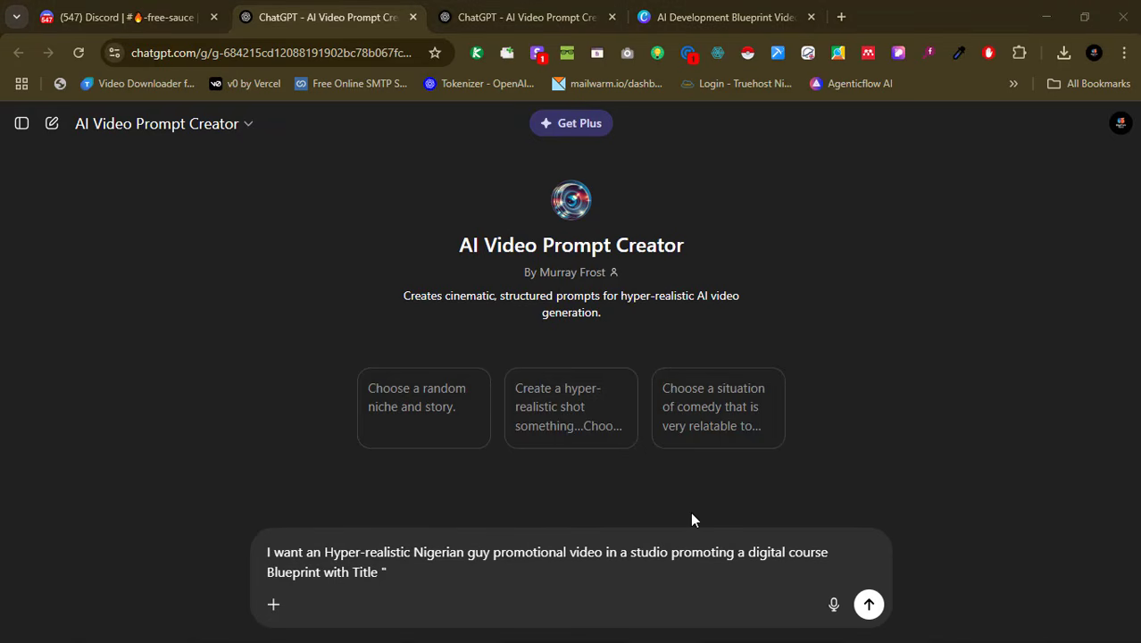
{"action": "left_click", "coordinate": [892, 399]}
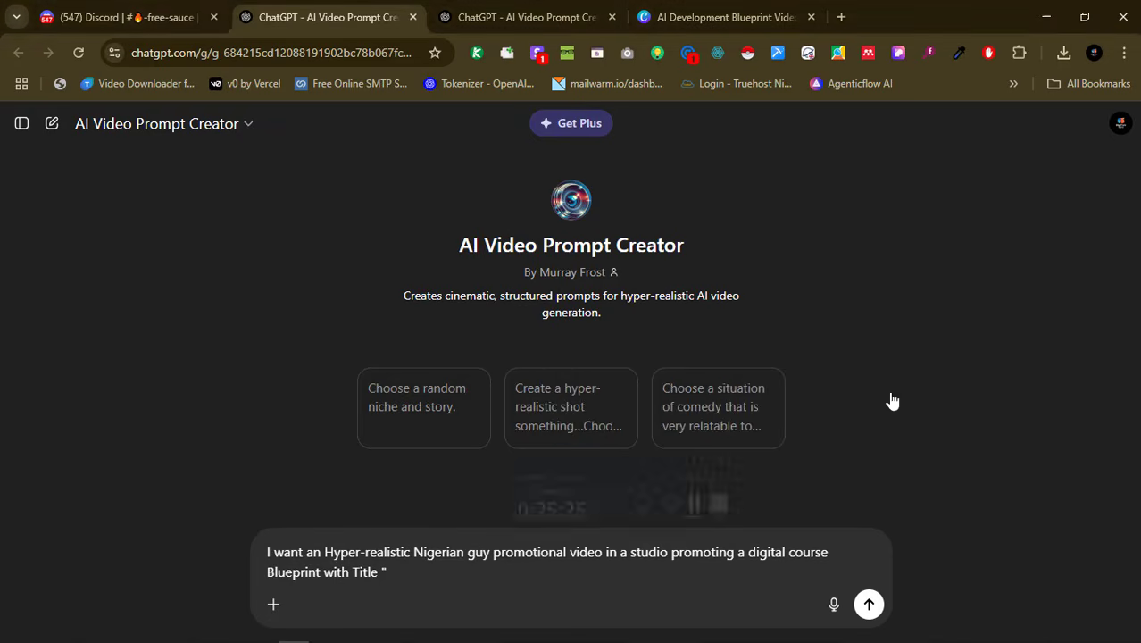
{"action": "type", "text": "AI HYPER REALISTIC TEXT TO VIDEO MONEY BLUEPRINT"}
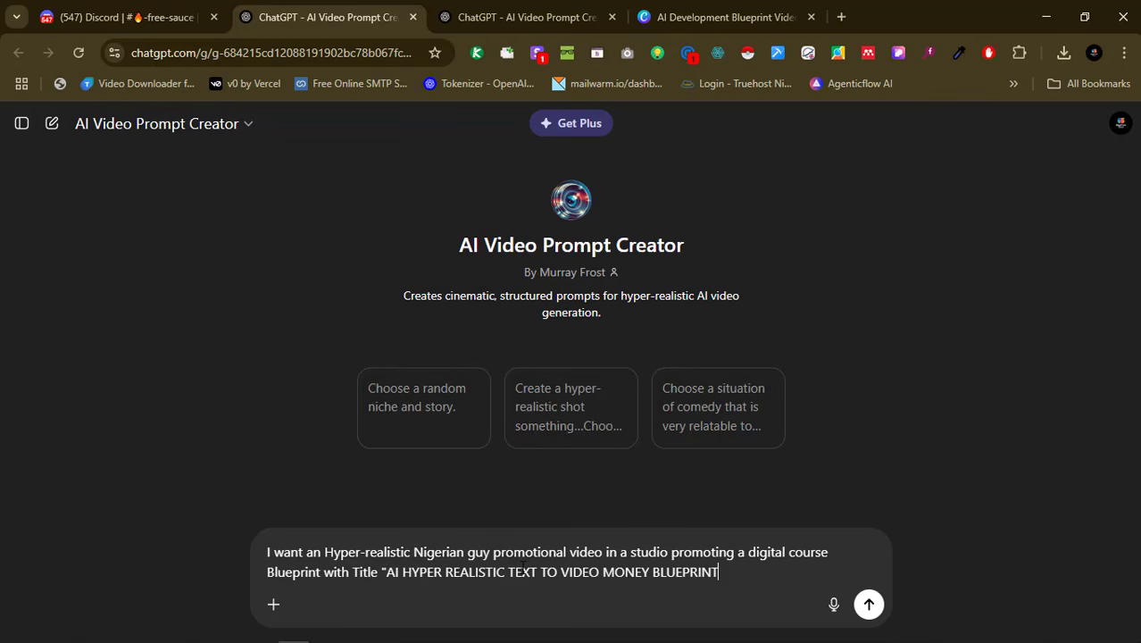
{"action": "type", "text": "\"."}
{"action": "key", "text": "shift+Return"}
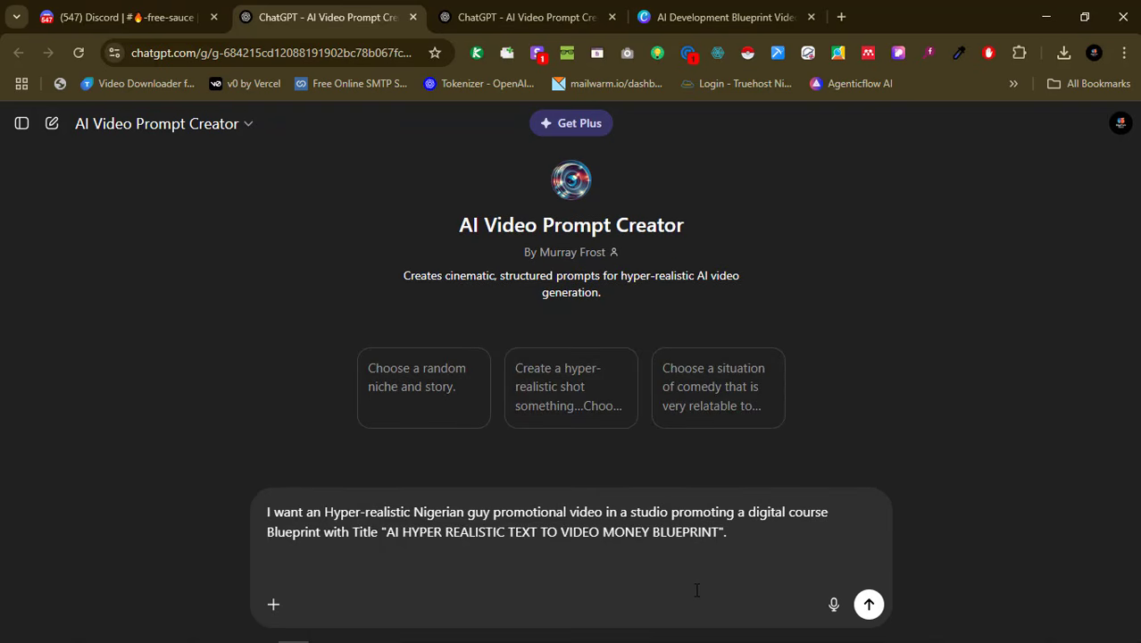
Change the studio in the prompt's first sentence to a "professional tech studio"
{"action": "type", "text": "Use"}
{"action": "left_click", "coordinate": [631, 511]}
{"action": "type", "text": "tech"}
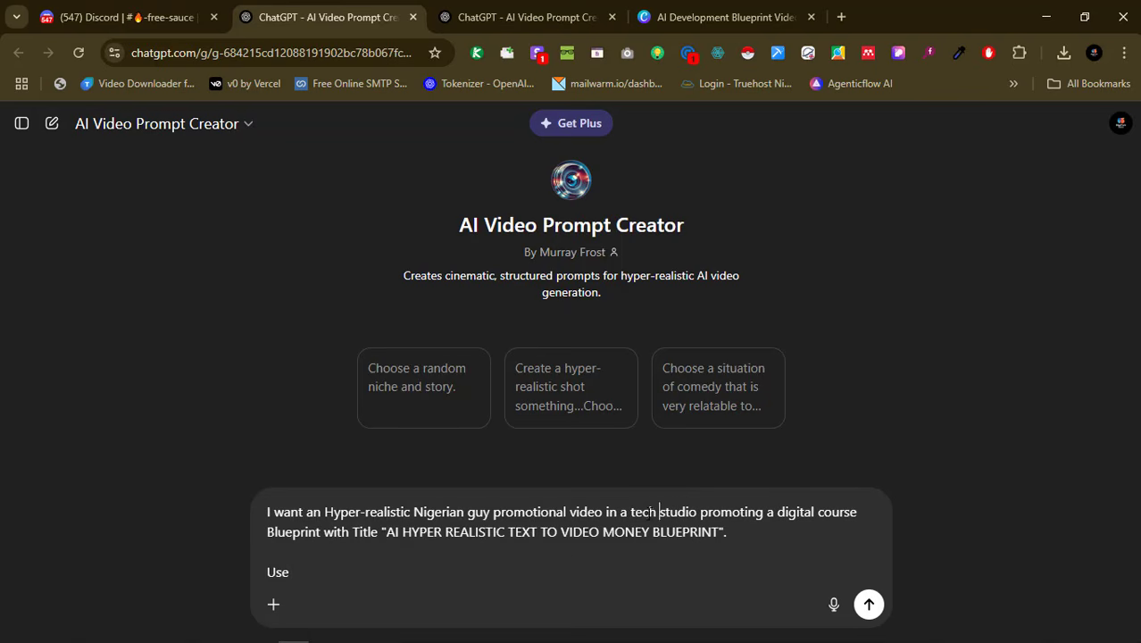
{"action": "left_click", "coordinate": [631, 512]}
{"action": "type", "text": "profess"}
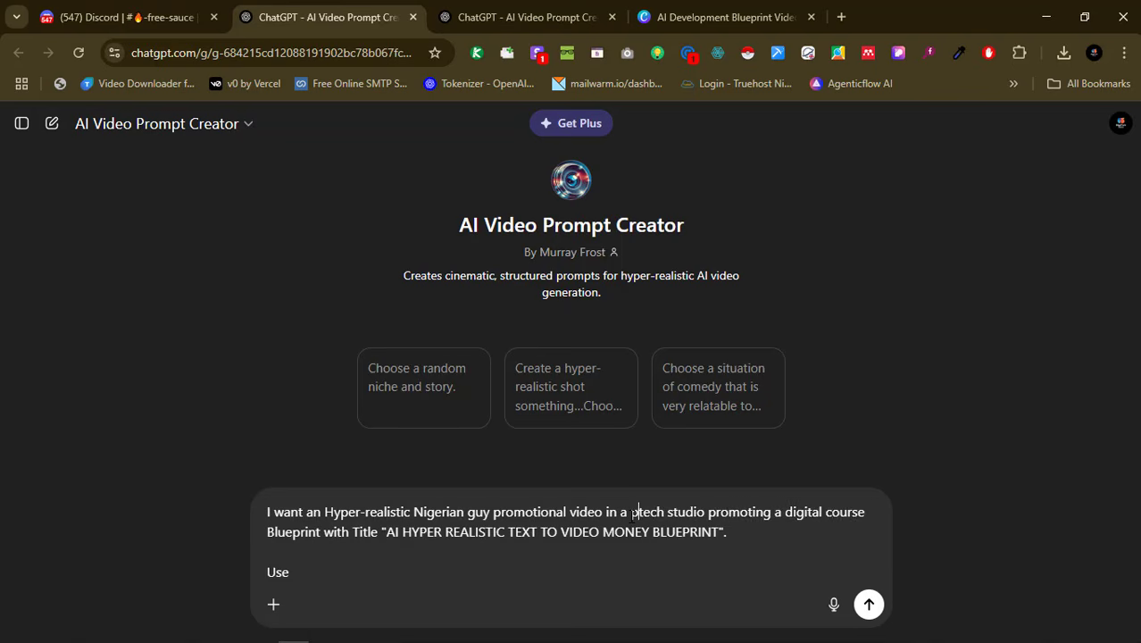
{"action": "type", "text": "ional"}
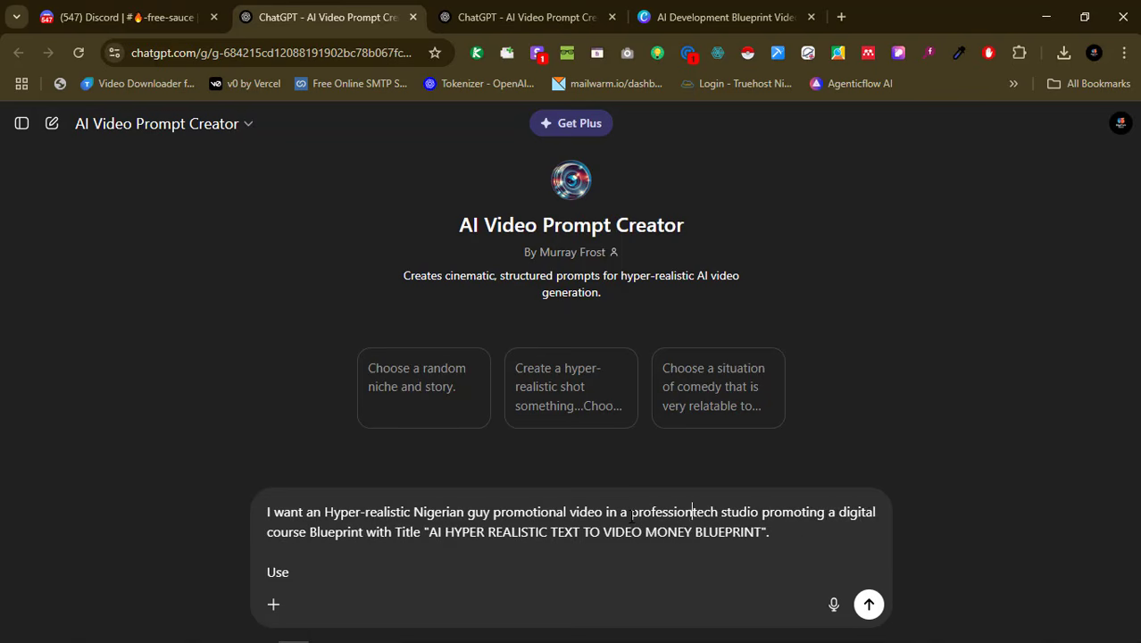
{"action": "left_click", "coordinate": [566, 562]}
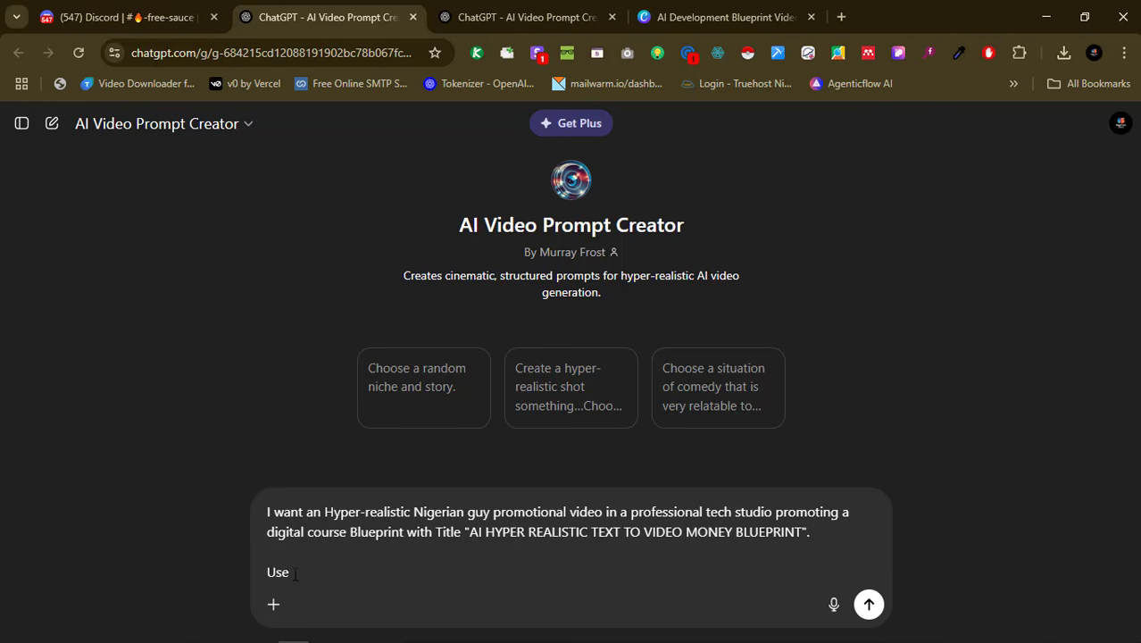
Make the second paragraph "I want the scenes to be 4 and", followed by the character consistency sentence copied from the earlier four-scene request
{"action": "left_click_drag", "start_coordinate": [291, 572], "coordinate": [266, 579]}
{"action": "type", "text": "I want the scenes to be 4"}
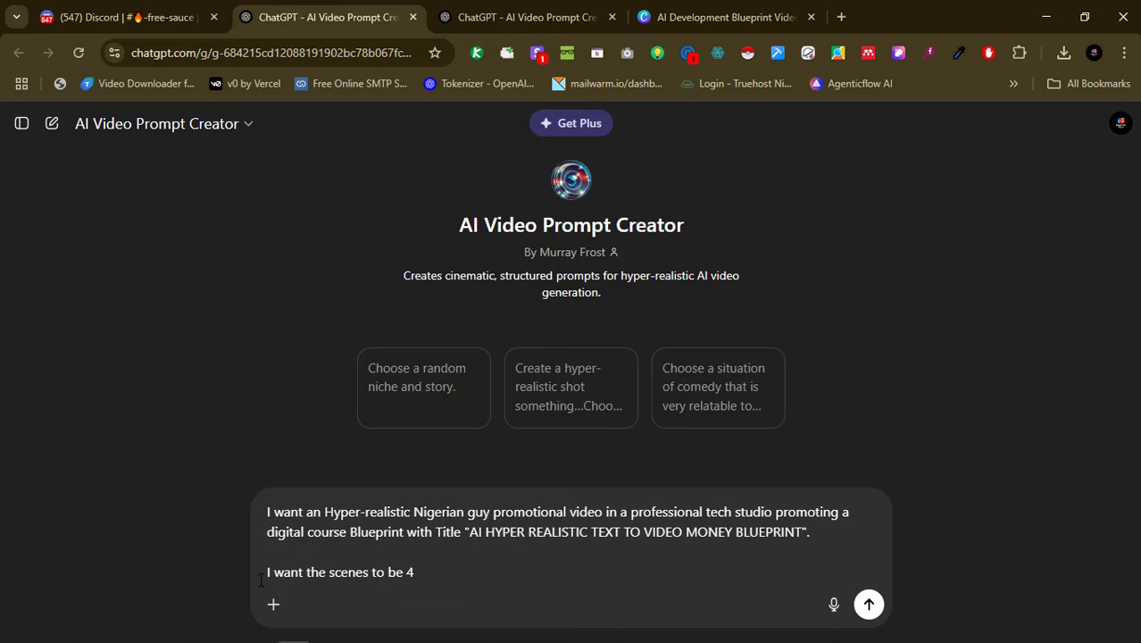
{"action": "left_click", "coordinate": [466, 10]}
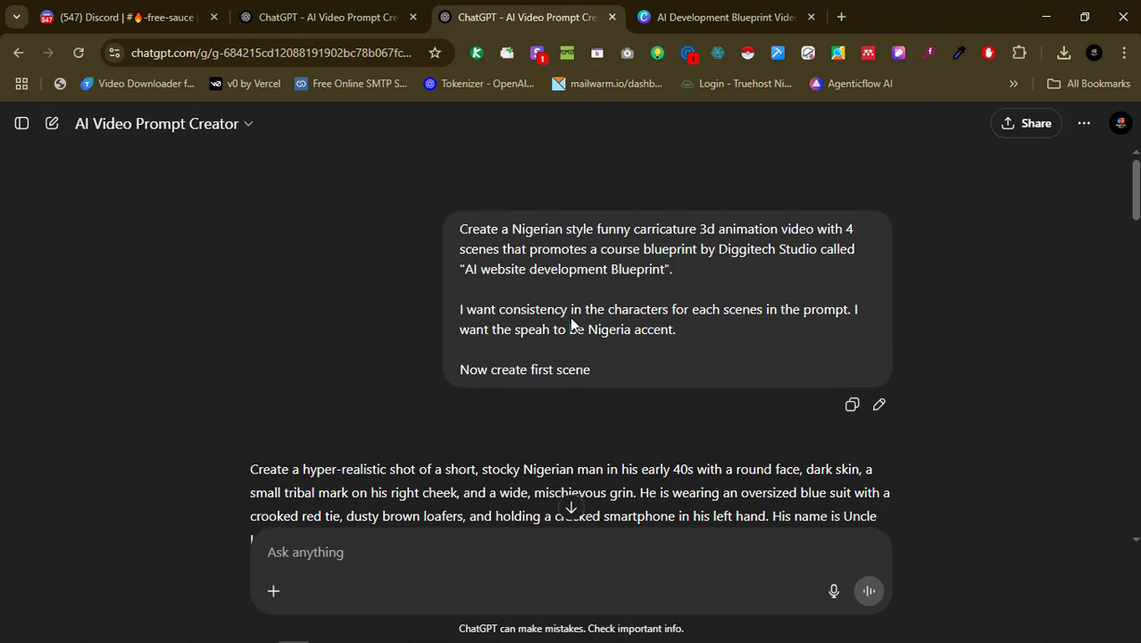
{"action": "left_click_drag", "start_coordinate": [455, 313], "coordinate": [806, 301]}
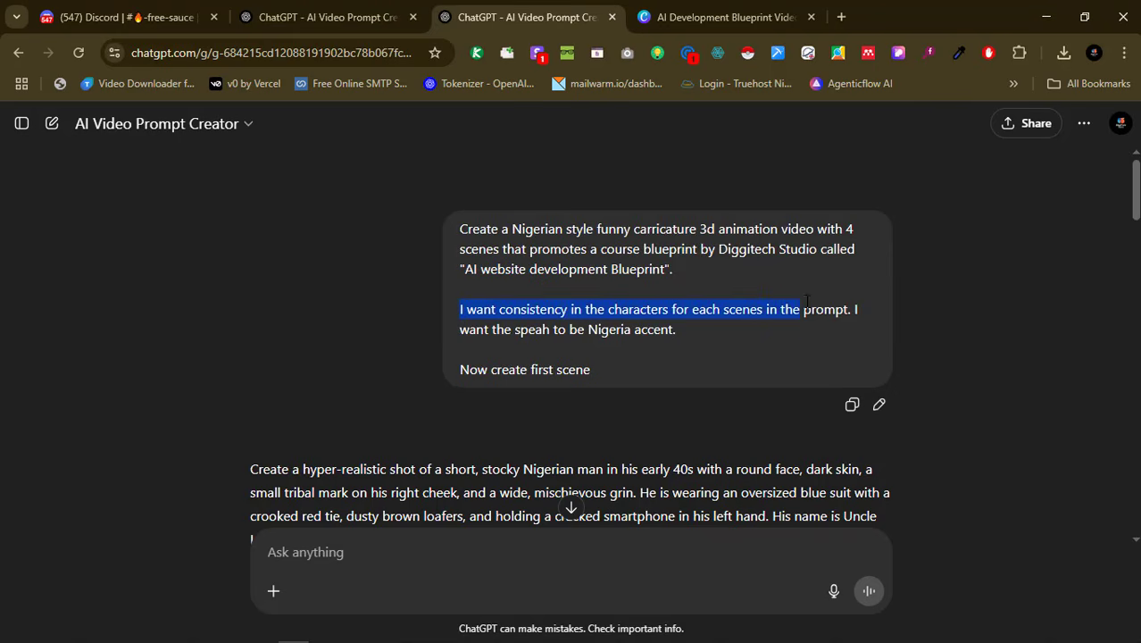
{"action": "left_click_drag", "start_coordinate": [909, 319], "coordinate": [705, 259]}
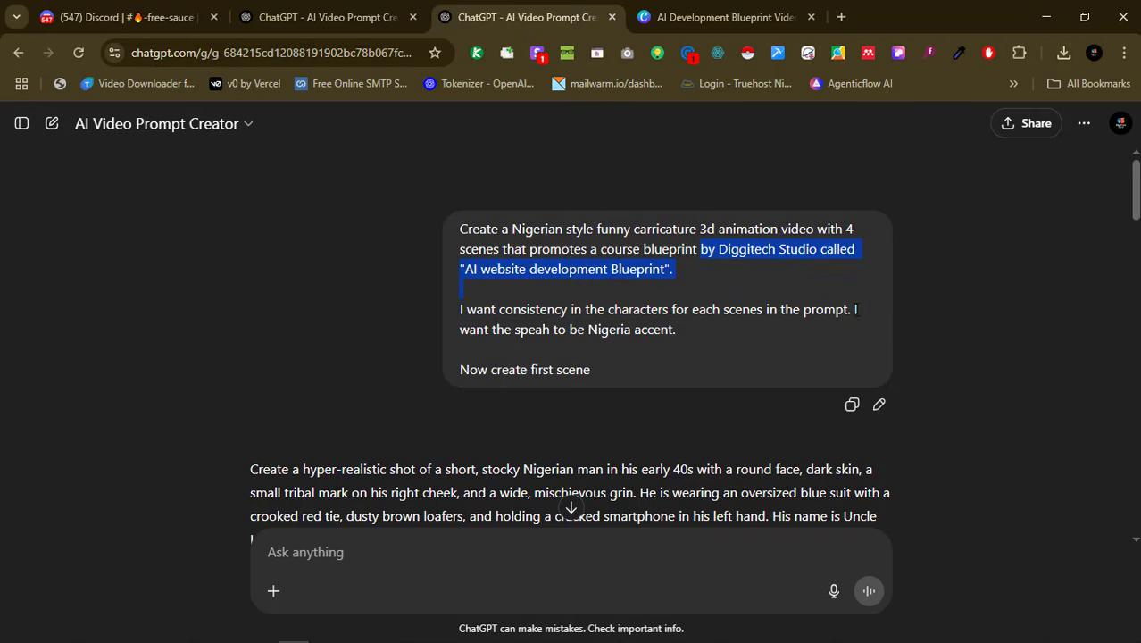
{"action": "left_click_drag", "start_coordinate": [854, 309], "coordinate": [457, 314]}
{"action": "key", "text": "ctrl+c"}
{"action": "left_click", "coordinate": [855, 310]}
{"action": "left_click", "coordinate": [375, 14]}
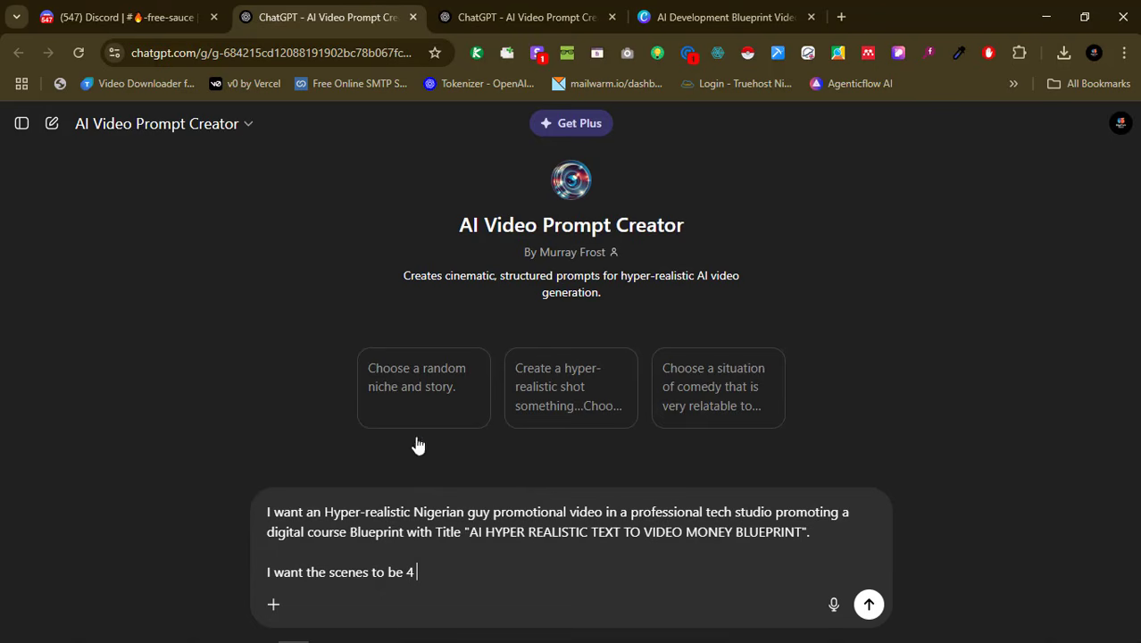
{"action": "type", "text": "and"}
{"action": "key", "text": "ctrl+v"}
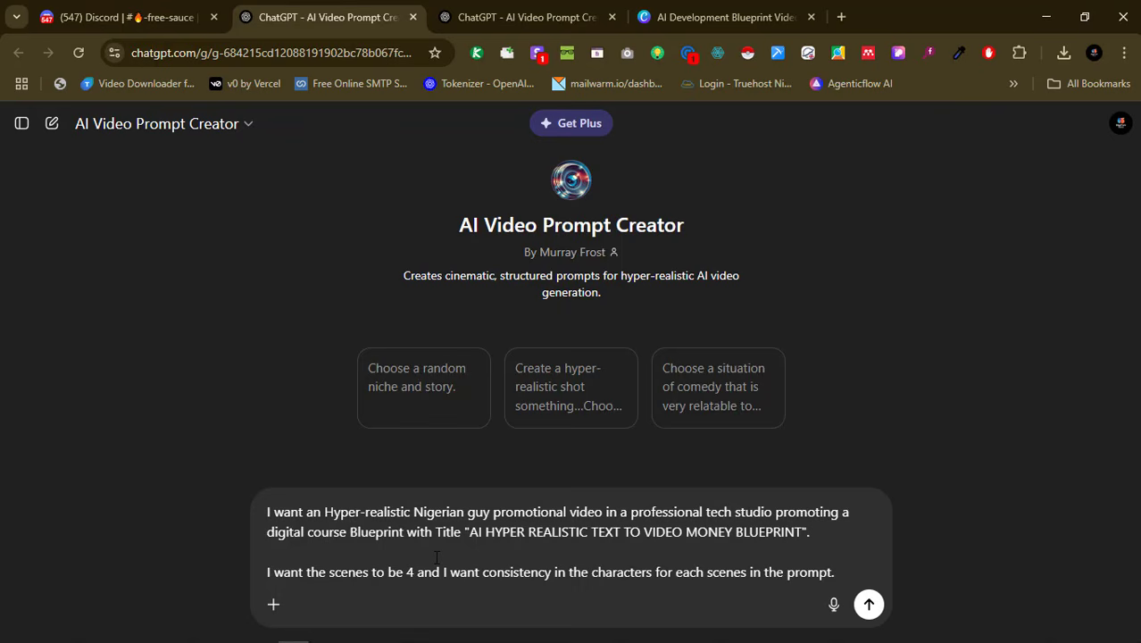
Following the accent line in the earlier four-scene request, add "I want the speech to be Nigerian accent." and begin a new paragraph after a blank line
{"action": "left_click", "coordinate": [475, 27]}
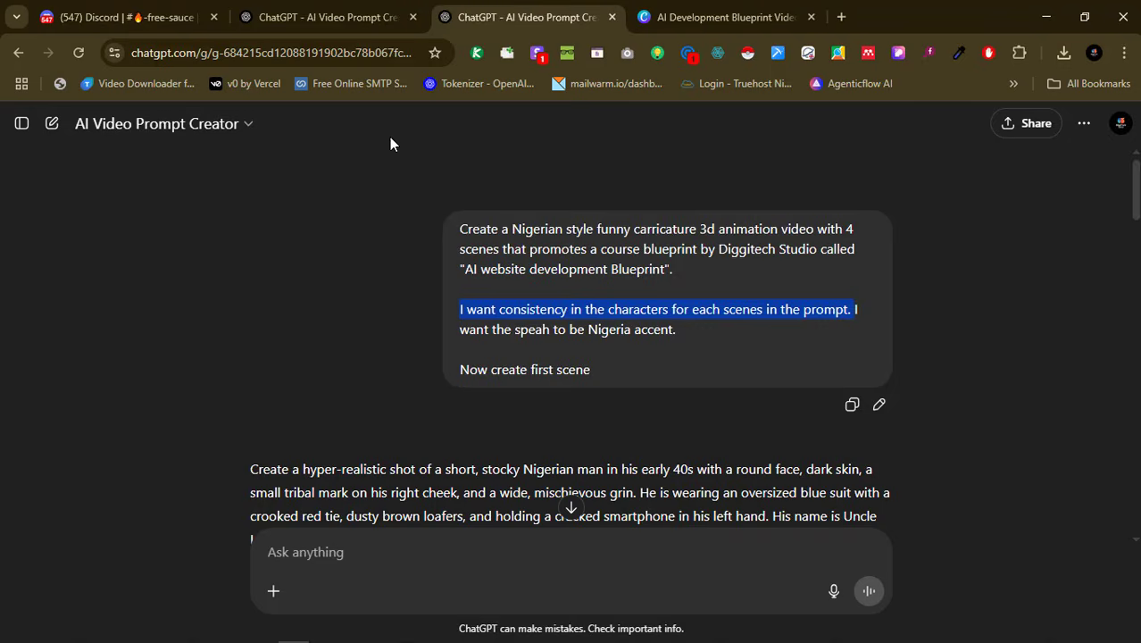
{"action": "left_click", "coordinate": [356, 12]}
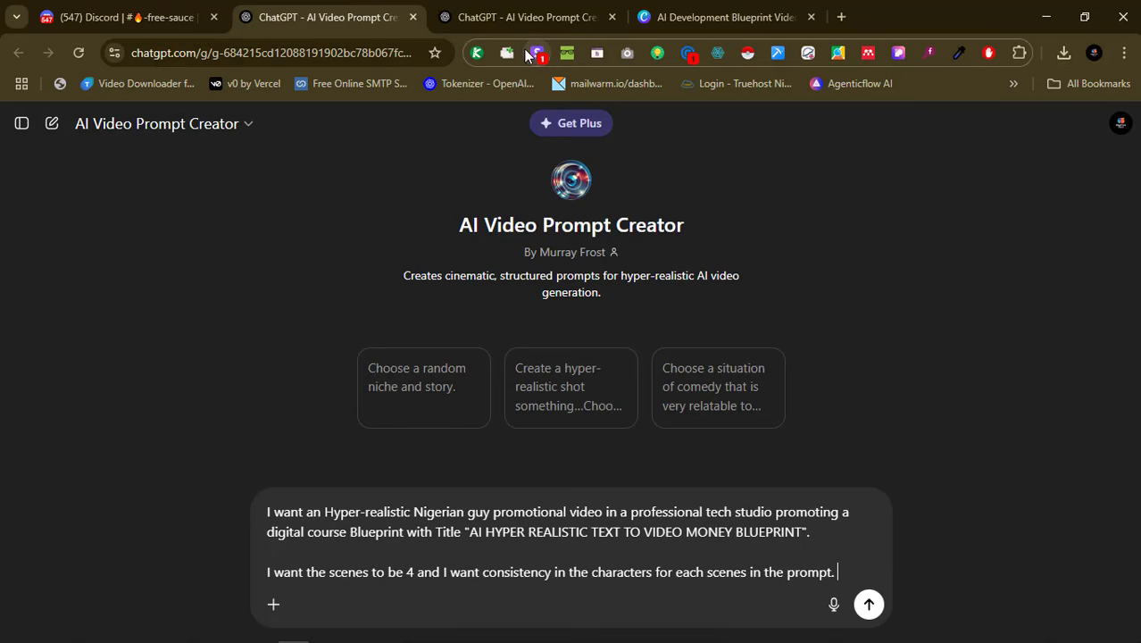
{"action": "left_click", "coordinate": [521, 19]}
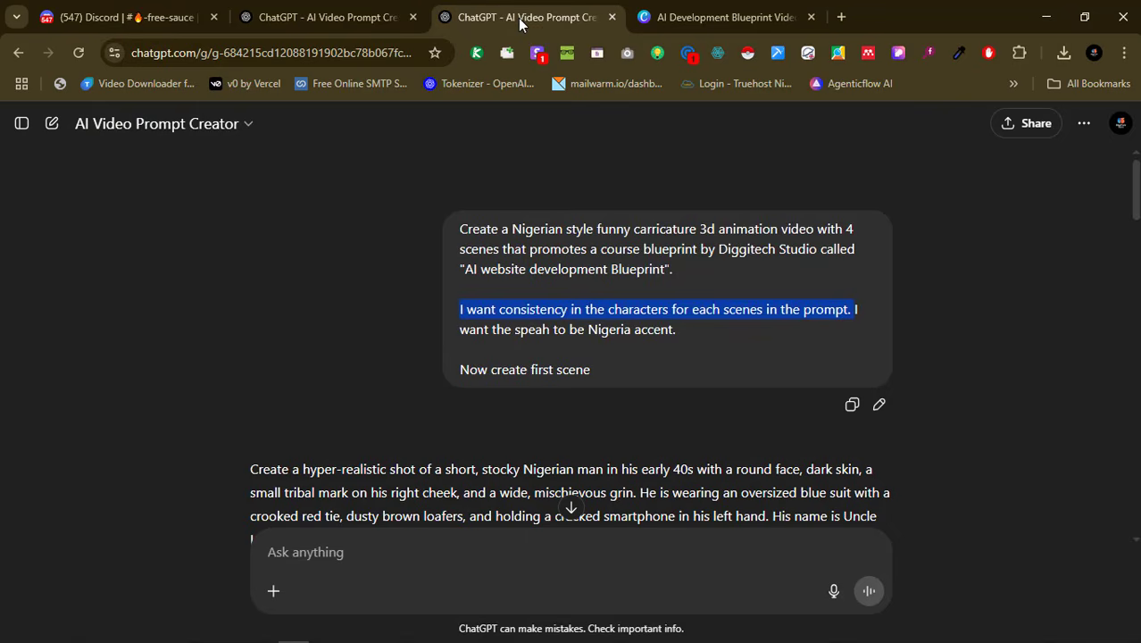
{"action": "left_click", "coordinate": [759, 278]}
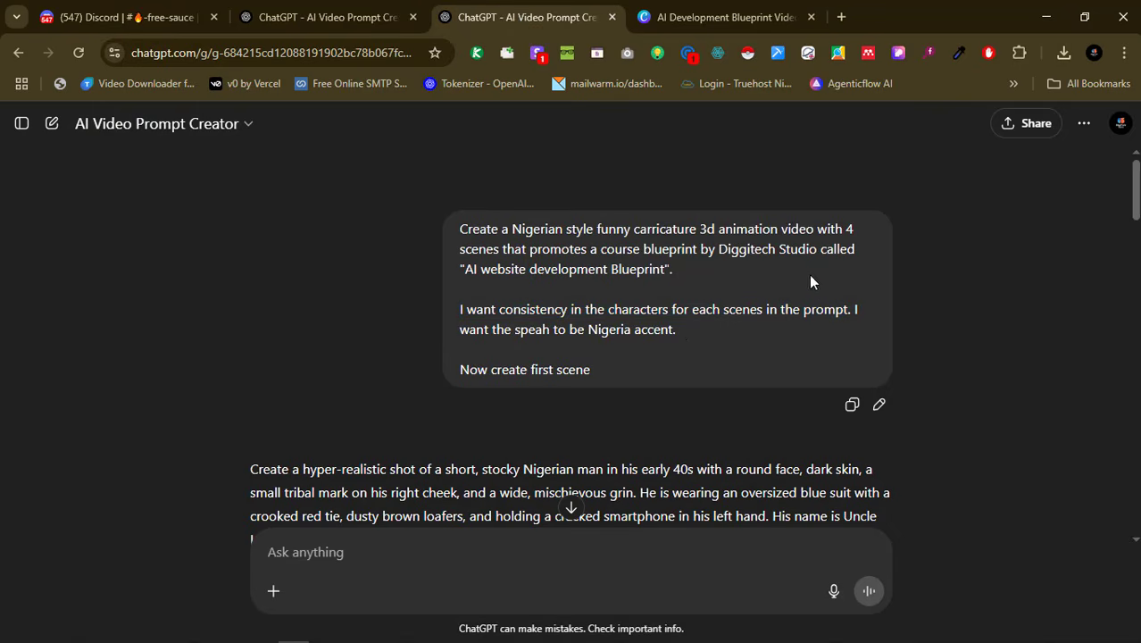
{"action": "left_click", "coordinate": [348, 9]}
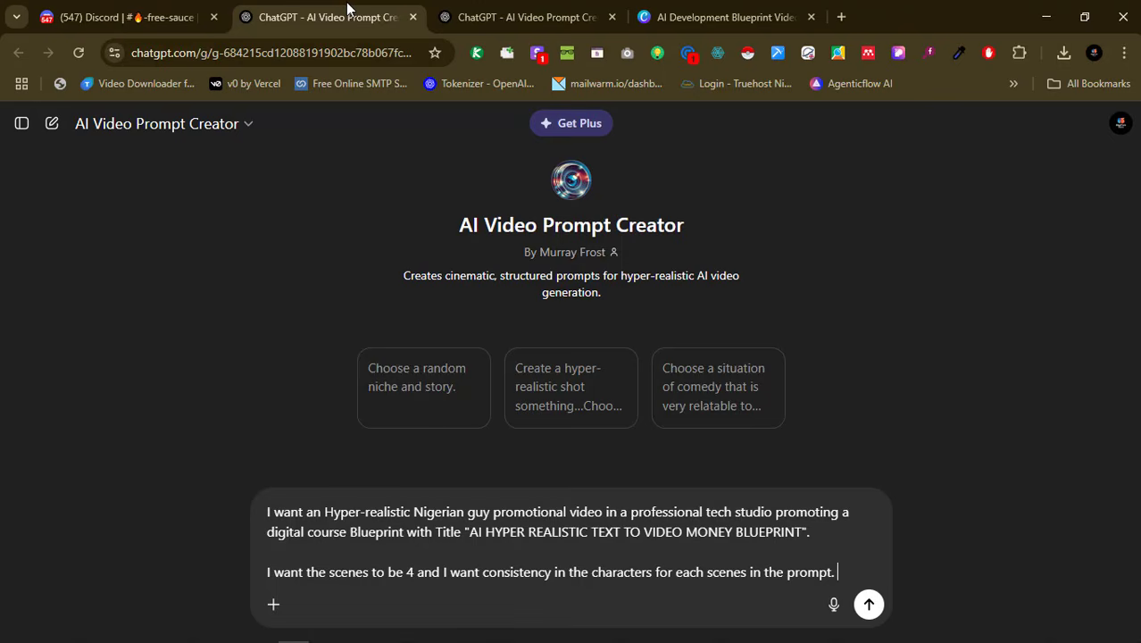
{"action": "left_click", "coordinate": [451, 10]}
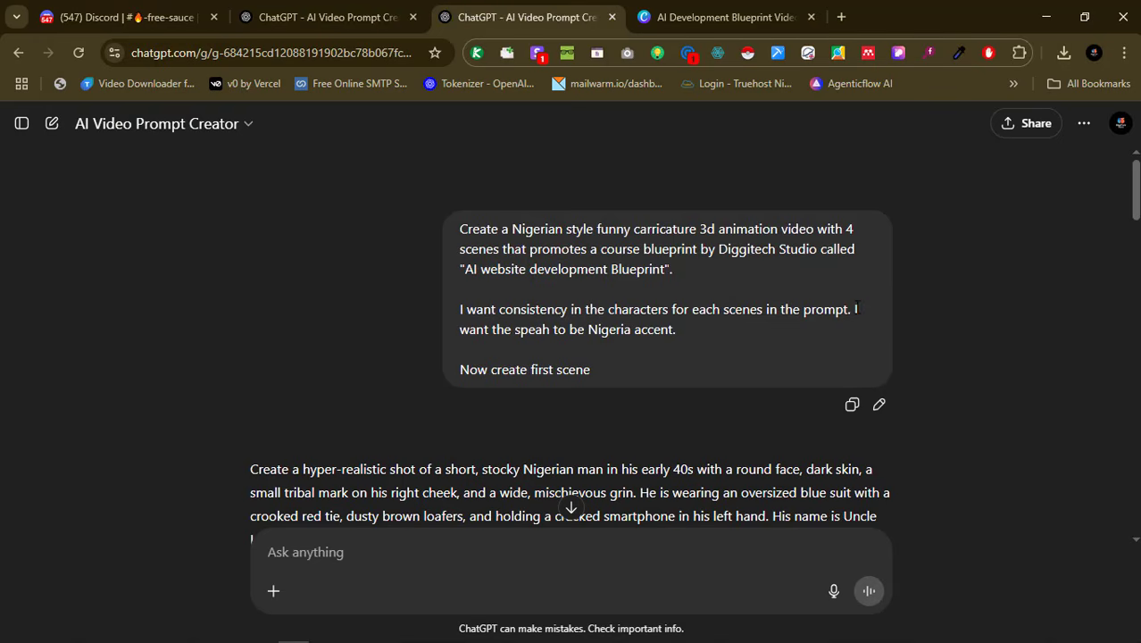
{"action": "left_click_drag", "start_coordinate": [855, 309], "coordinate": [679, 347]}
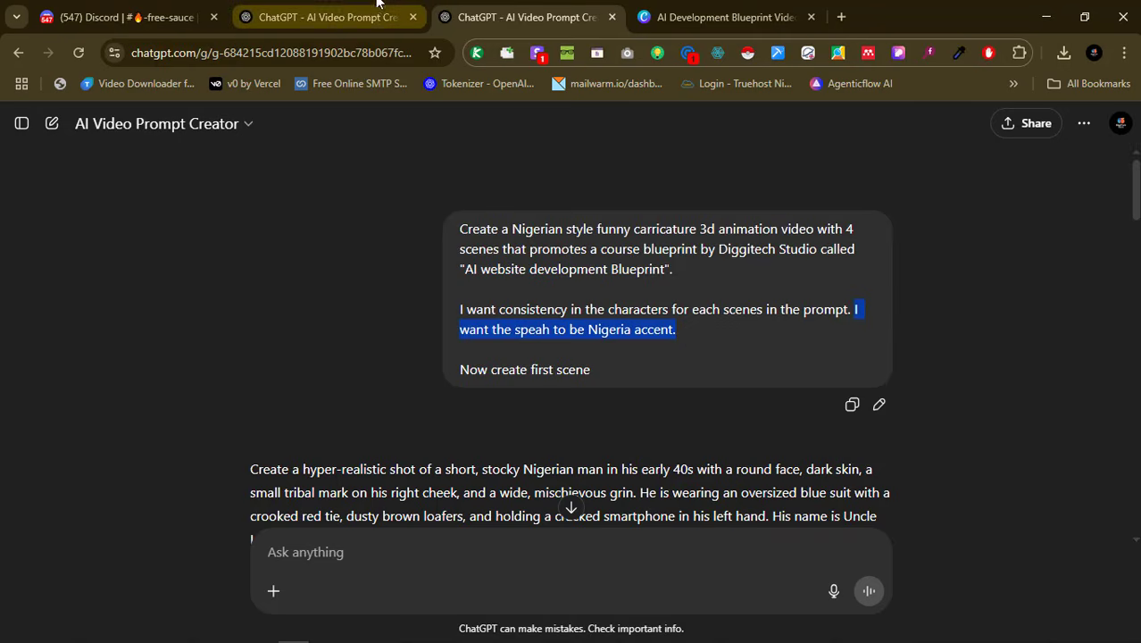
{"action": "left_click", "coordinate": [331, 10]}
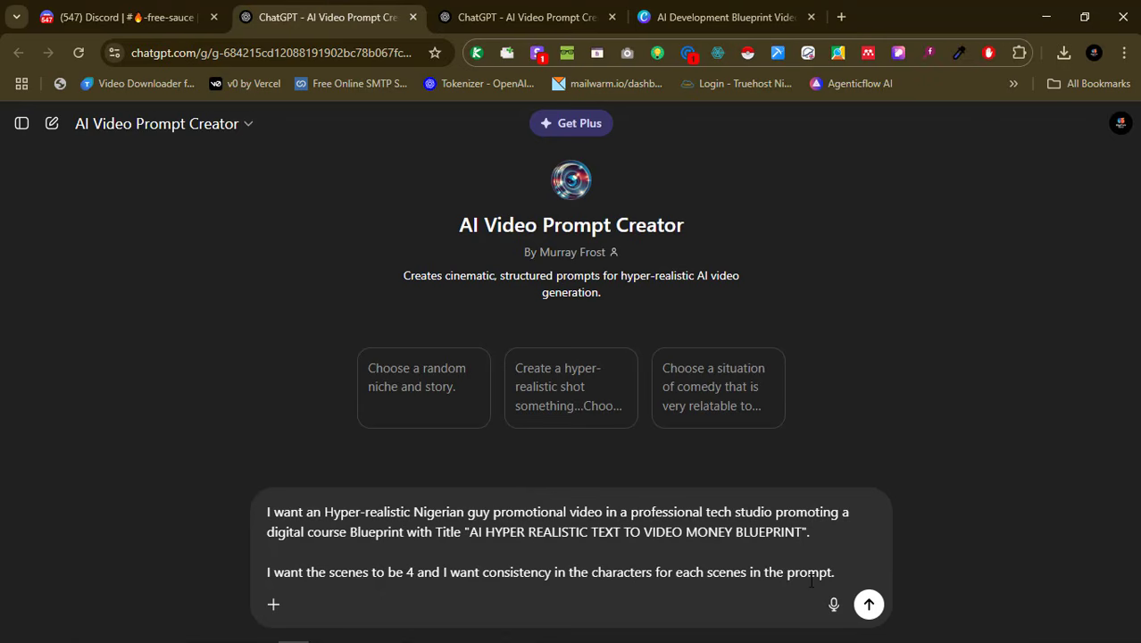
{"action": "type", "text": "I want the "}
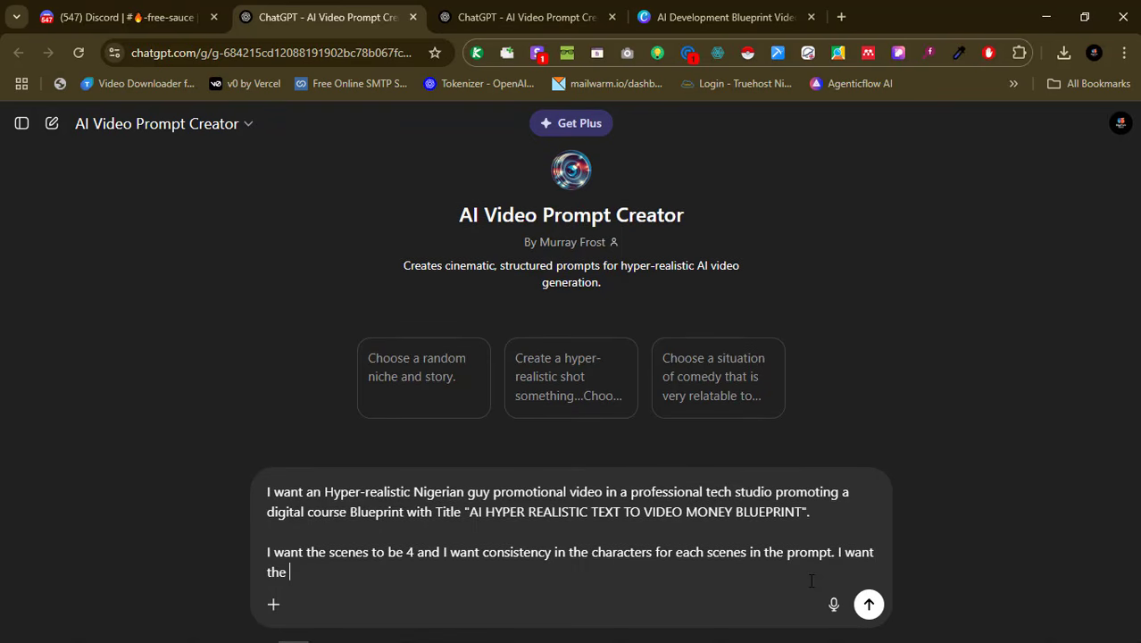
{"action": "type", "text": "speech to be Nige"}
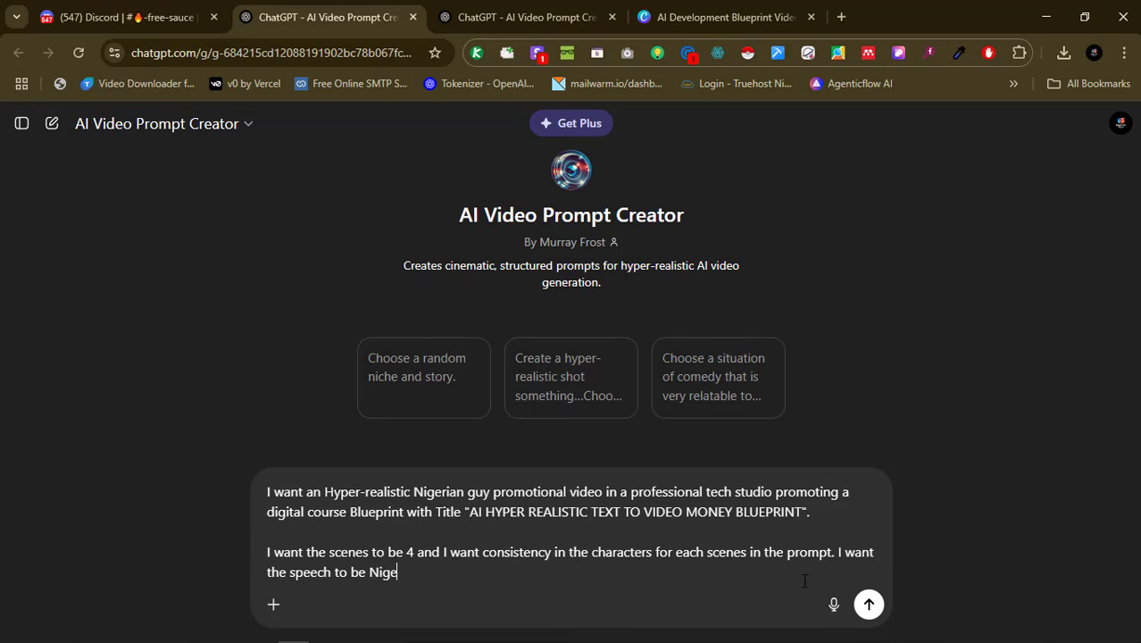
{"action": "type", "text": "rian accent."}
{"action": "key", "text": "shift+Return"}
{"action": "key", "text": "shift+Return"}
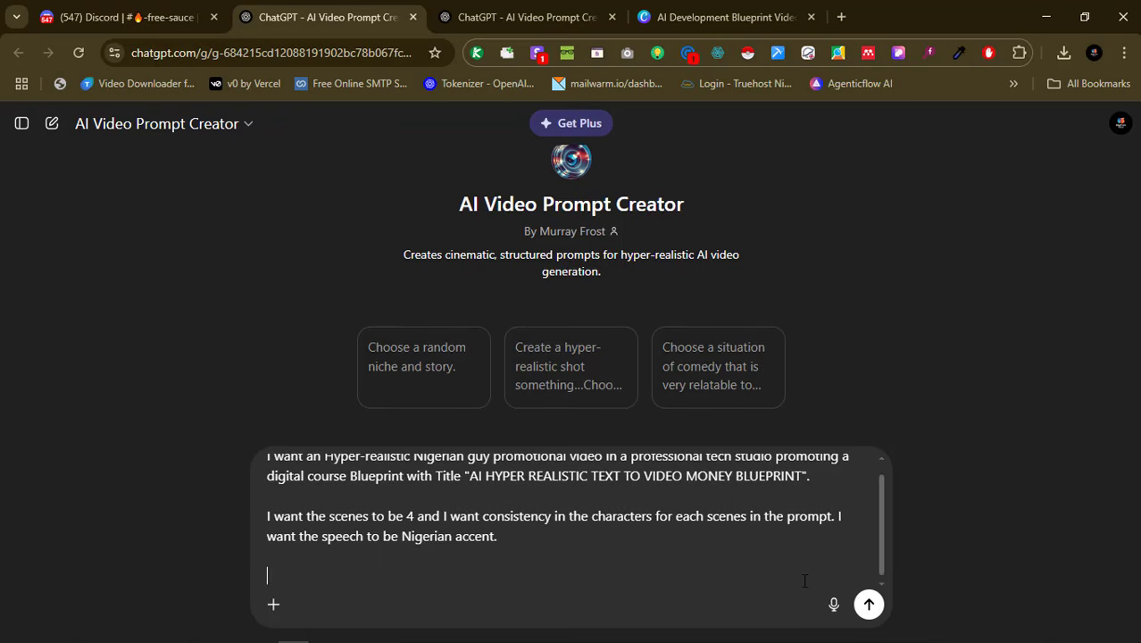
End the request with "Create the first scene prompt" and submit it
{"action": "left_click", "coordinate": [527, 17]}
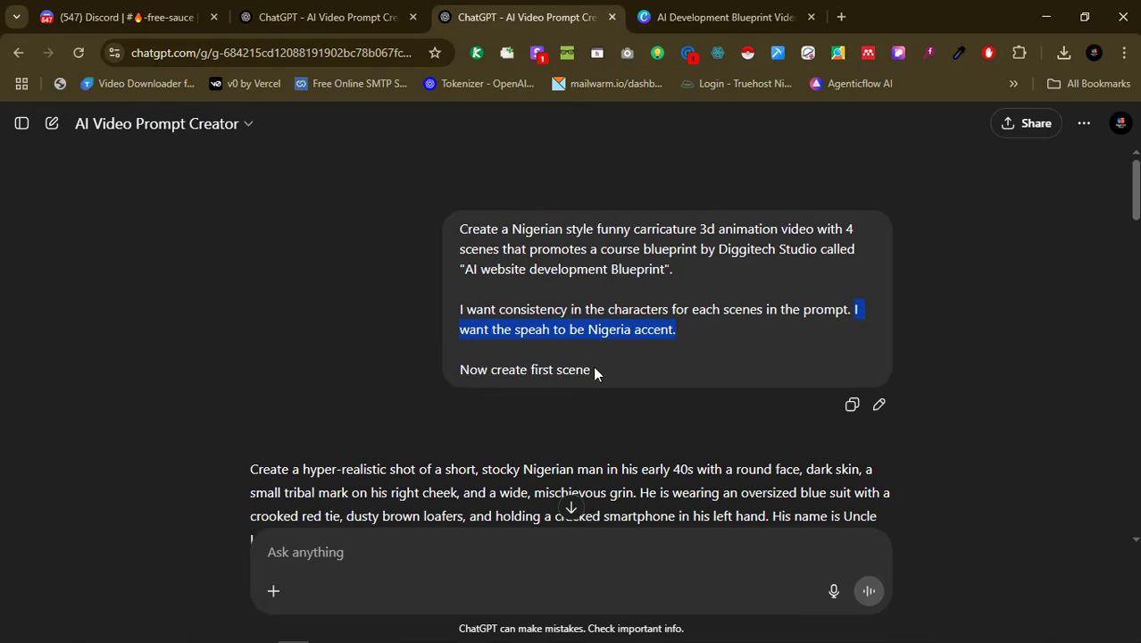
{"action": "left_click", "coordinate": [324, 17]}
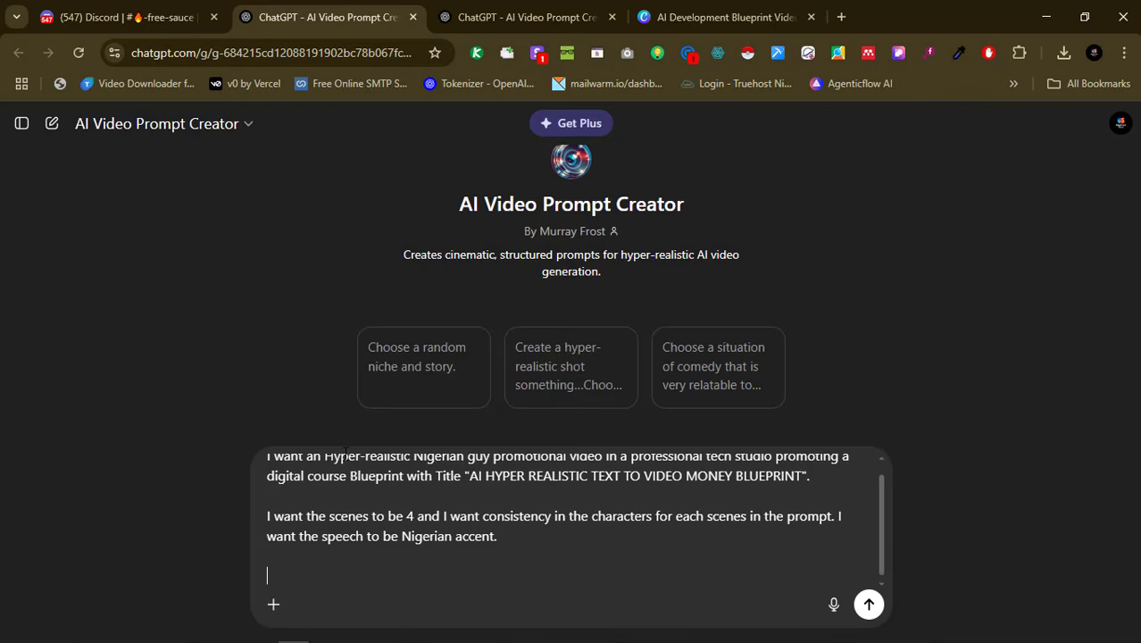
{"action": "type", "text": "Create the first "}
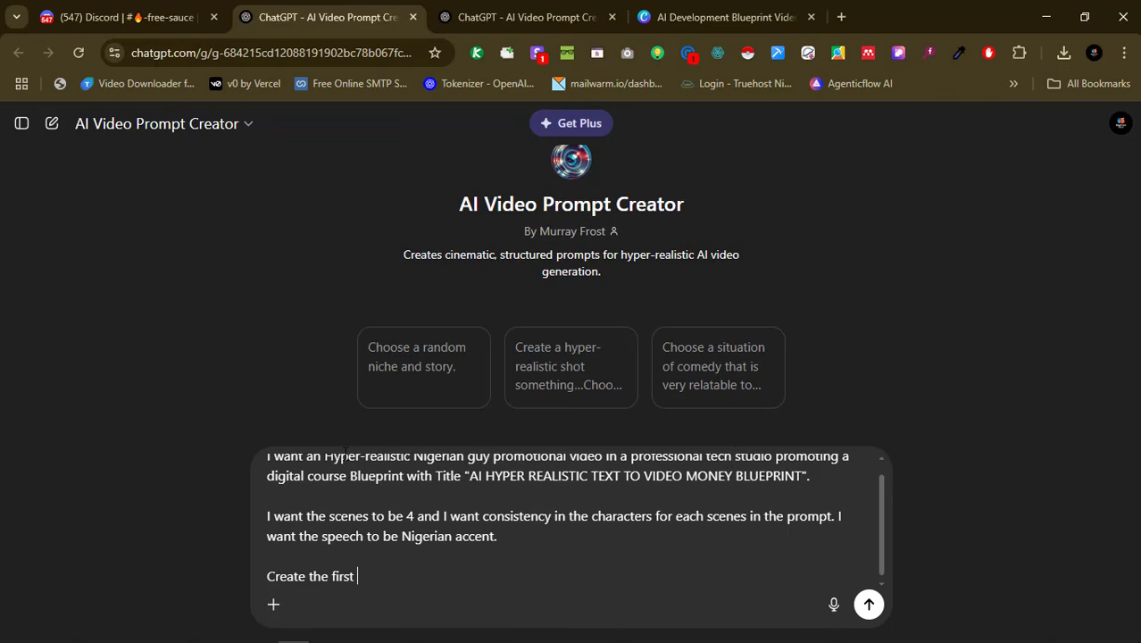
{"action": "type", "text": "scene prompt"}
{"action": "key", "text": "Return"}
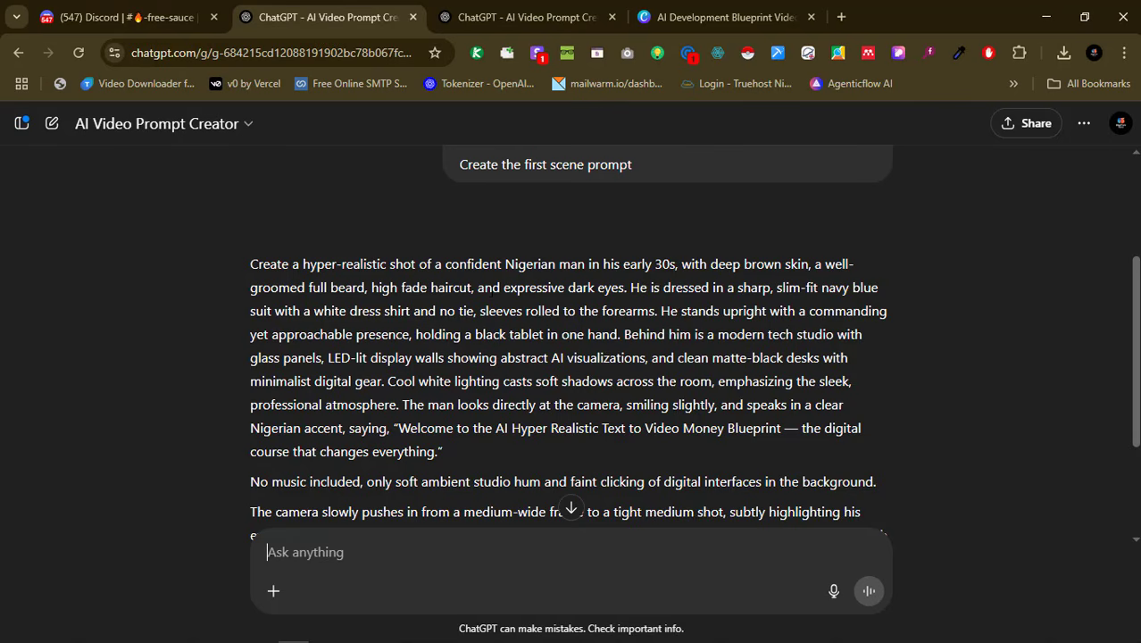
Copy the full generated first-scene prompt and examine the line the man speaks
{"action": "scroll", "coordinate": [582, 376], "scroll_direction": "down", "scroll_amount": 1}
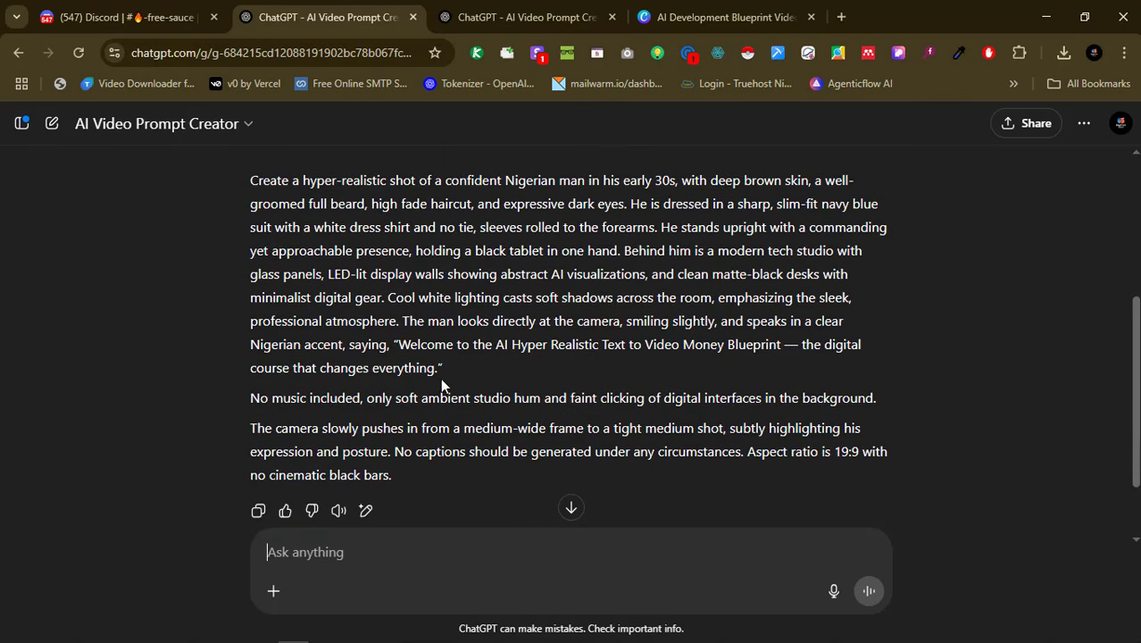
{"action": "left_click_drag", "start_coordinate": [401, 478], "coordinate": [251, 183]}
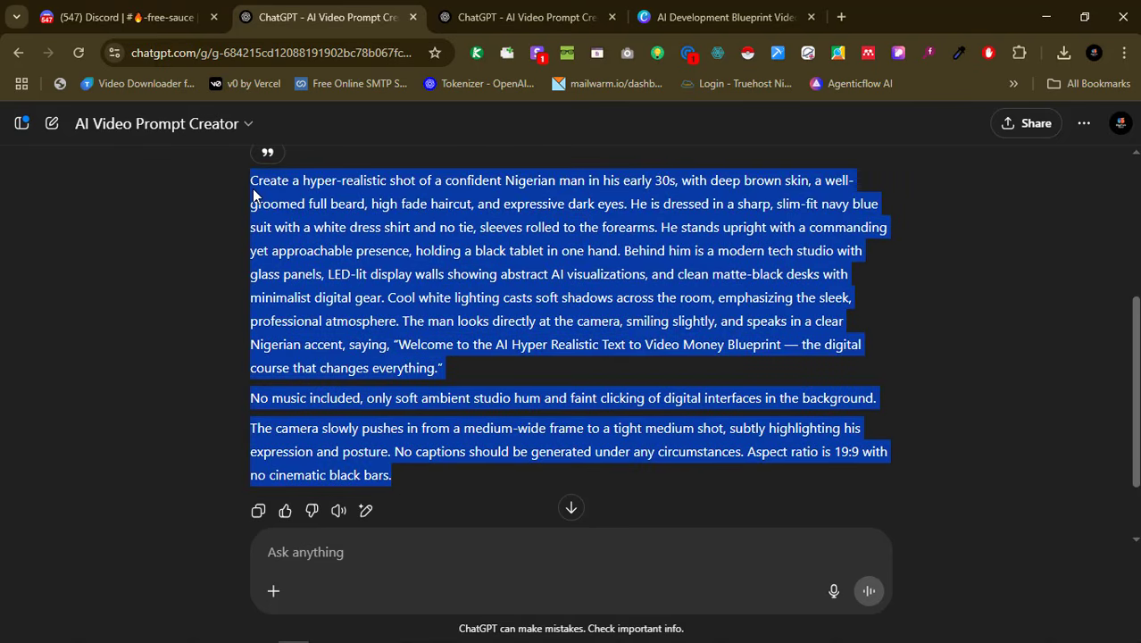
{"action": "left_click", "coordinate": [437, 362]}
{"action": "left_click_drag", "start_coordinate": [398, 344], "coordinate": [455, 345]}
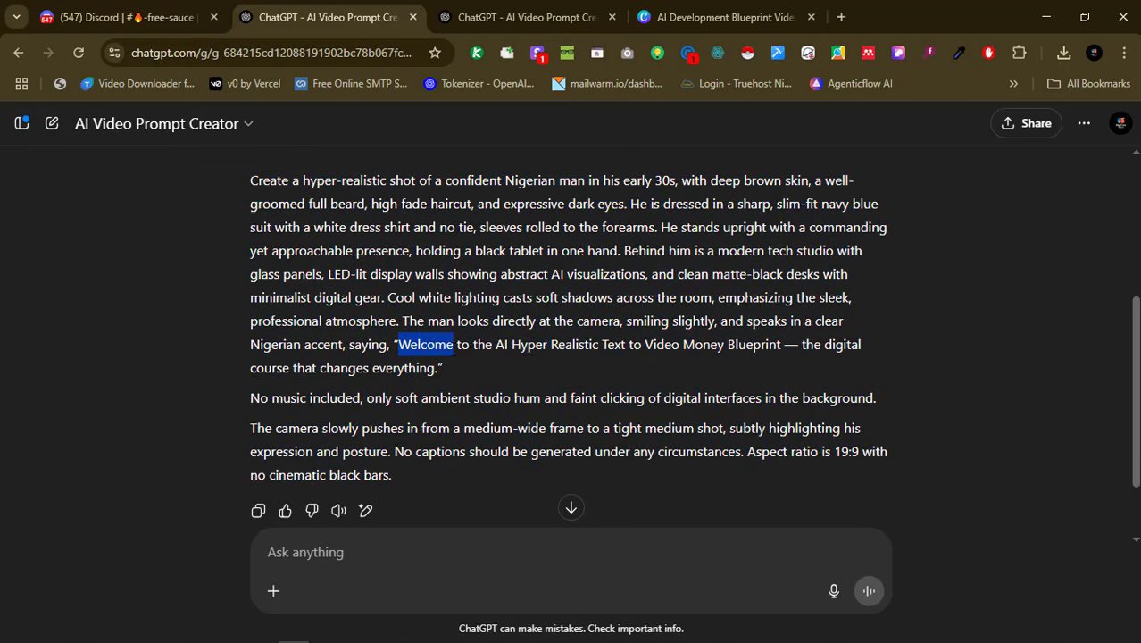
{"action": "left_click_drag", "start_coordinate": [455, 346], "coordinate": [435, 368]}
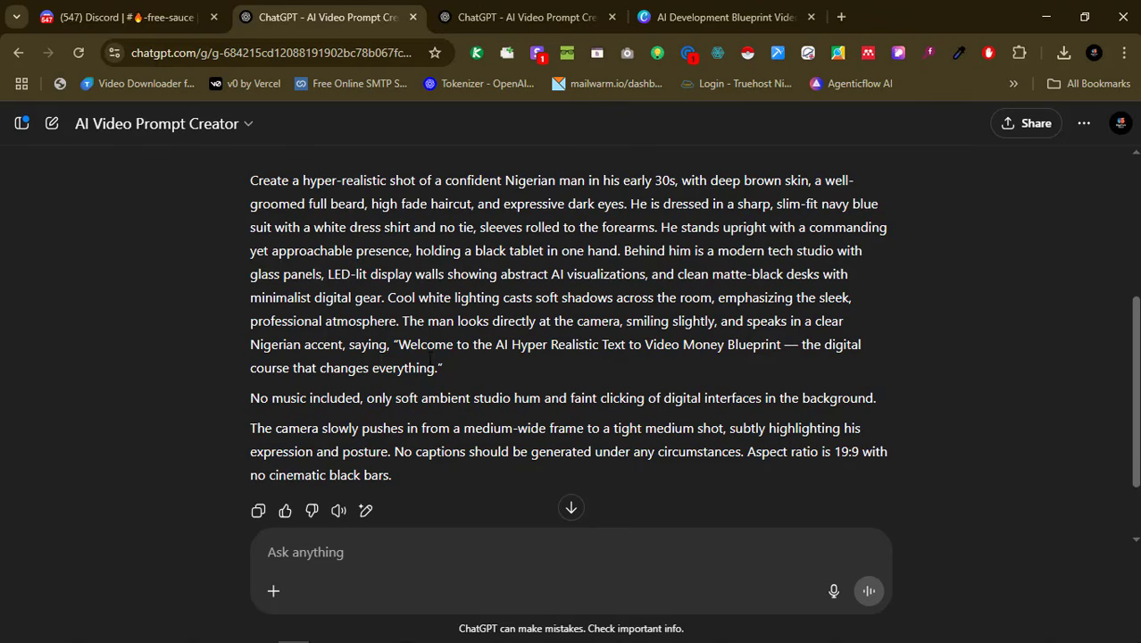
Switch to the Flow project, paste the first-scene prompt as the Text to Video prompt, and look over the pasted text
{"action": "key", "text": "alt+Tab"}
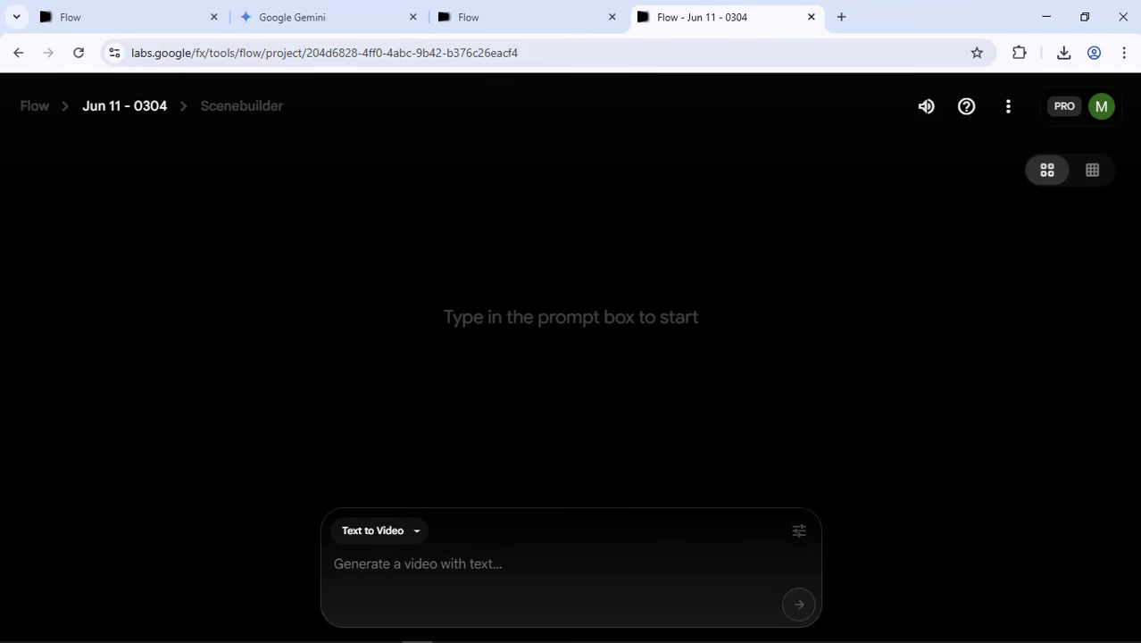
{"action": "left_click", "coordinate": [436, 540]}
{"action": "type", "text": "Create a hyper-realistic shot of a confident Nigerian man in his early 30s, with deep brown skin, a well-groomed full beard, high fade haircut, and expressive dark eyes. He is dressed in a sharp, slim-fit navy blue suit with a white dress shirt and no tie, sleeves rolled to the forearms. He stands upright with a commanding yet approachable presence, holding a black tablet in one hand. Behind him is a modern tech studio with glass panels, LED-lit display walls showing abstract AI visualizations, and clean matte-black desks with minimalist digital gear. Cool white lighting casts soft shadows across the room, emphasizing the sleek, professional atmosphere. The man looks directly at the camera, smiling slightly, and speaks in a clear Nigerian accent, saying, \"Welcome to the AI Hyper Realistic Text to Video Money Blueprint — the digital course that changes everything.\"  No music included, only soft ambient studio hum and faint clicking of digital interfaces in the background.  The camera slowly pushes in from a medium-wide frame to a tight medium shot, subtly highlighting his expression and posture. No captions should be generated under any circumstances. Aspect ratio is 16:9 with no cinematic black bars."}
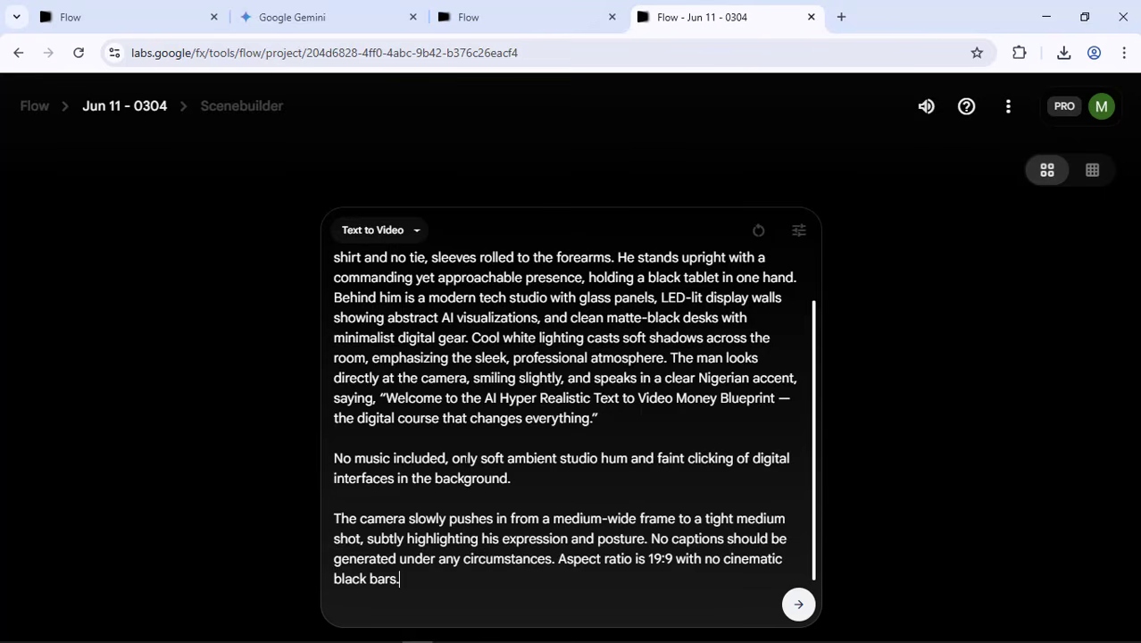
{"action": "scroll", "coordinate": [571, 411], "scroll_direction": "up", "scroll_amount": 5}
{"action": "scroll", "coordinate": [737, 309], "scroll_direction": "down", "scroll_amount": 2}
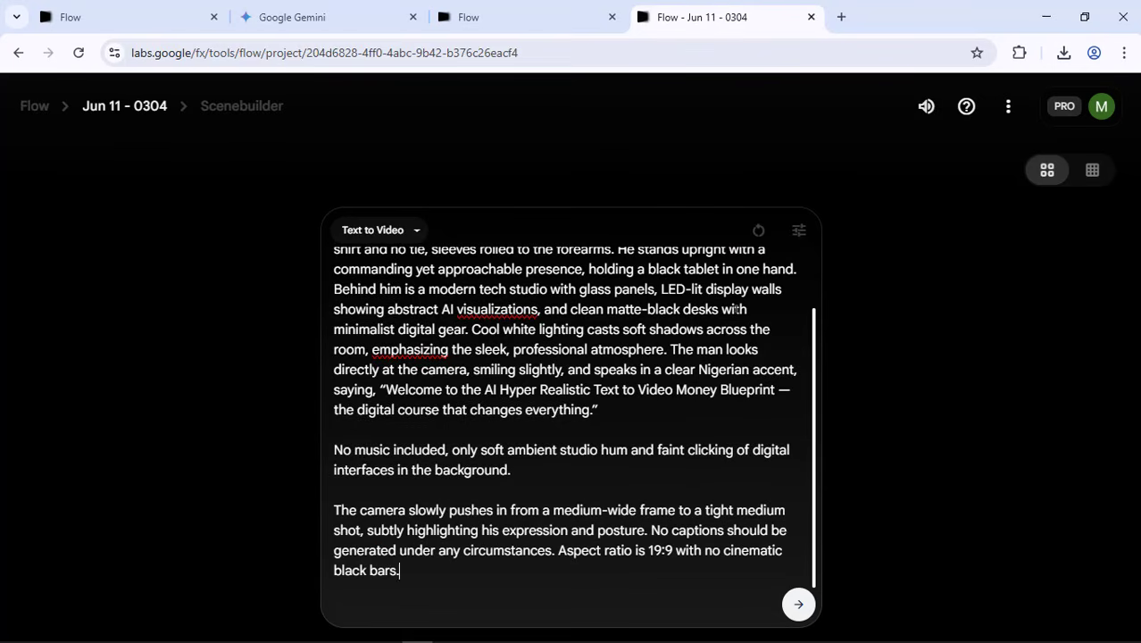
{"action": "scroll", "coordinate": [736, 304], "scroll_direction": "up", "scroll_amount": 2}
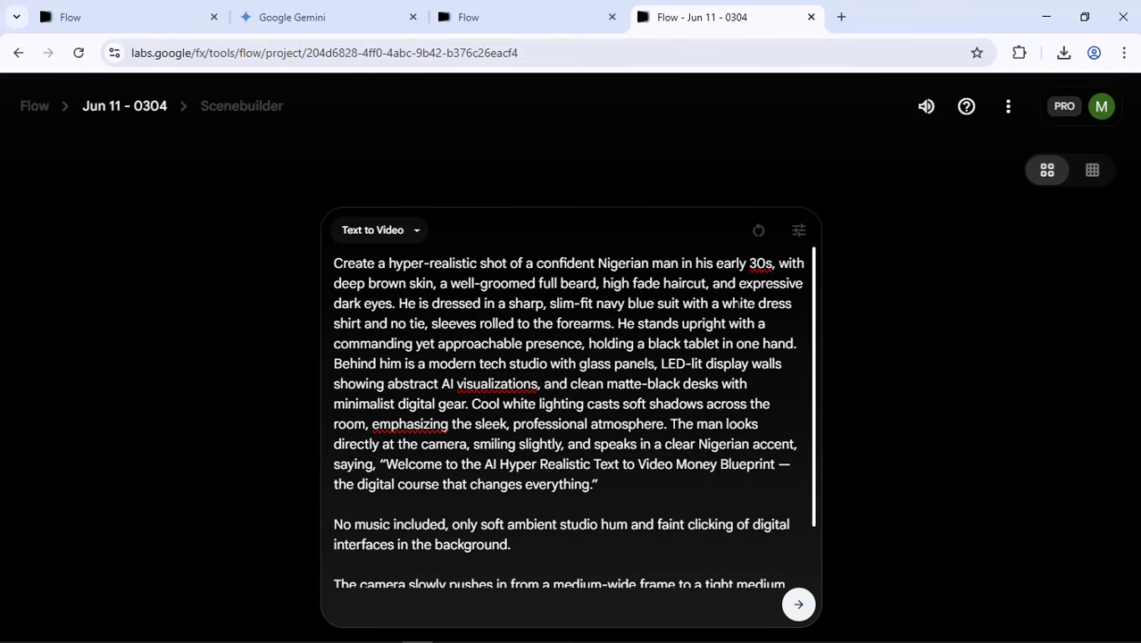
Set the generation model to Veo 3 - Fast (Text to Video)
{"action": "left_click", "coordinate": [791, 232]}
{"action": "left_click", "coordinate": [415, 343]}
{"action": "left_click", "coordinate": [796, 234]}
{"action": "left_click", "coordinate": [783, 353]}
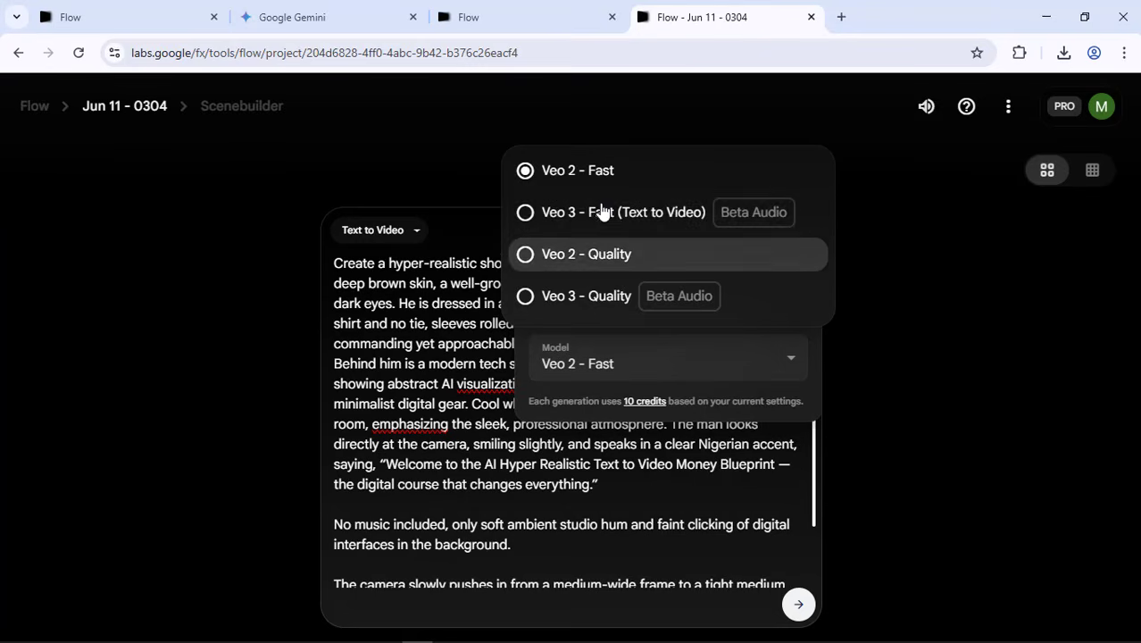
{"action": "left_click", "coordinate": [618, 223]}
Try the Veo 2 - Quality model to compare its credit cost, and return the model to Veo 3 - Fast (Text to Video)
{"action": "left_click", "coordinate": [614, 348]}
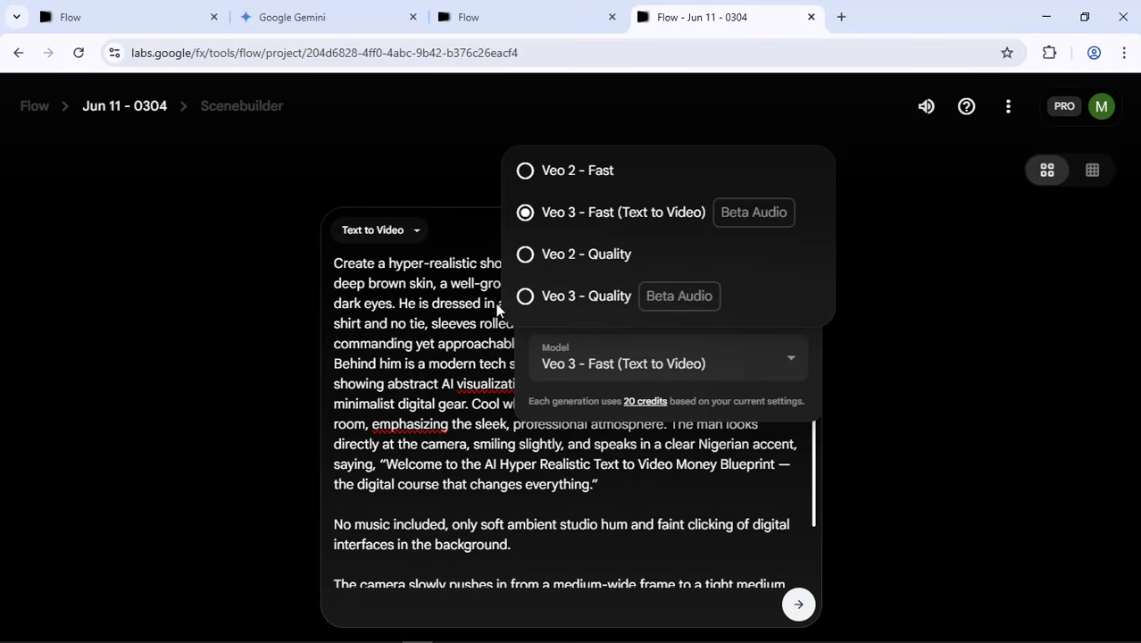
{"action": "left_click", "coordinate": [543, 254]}
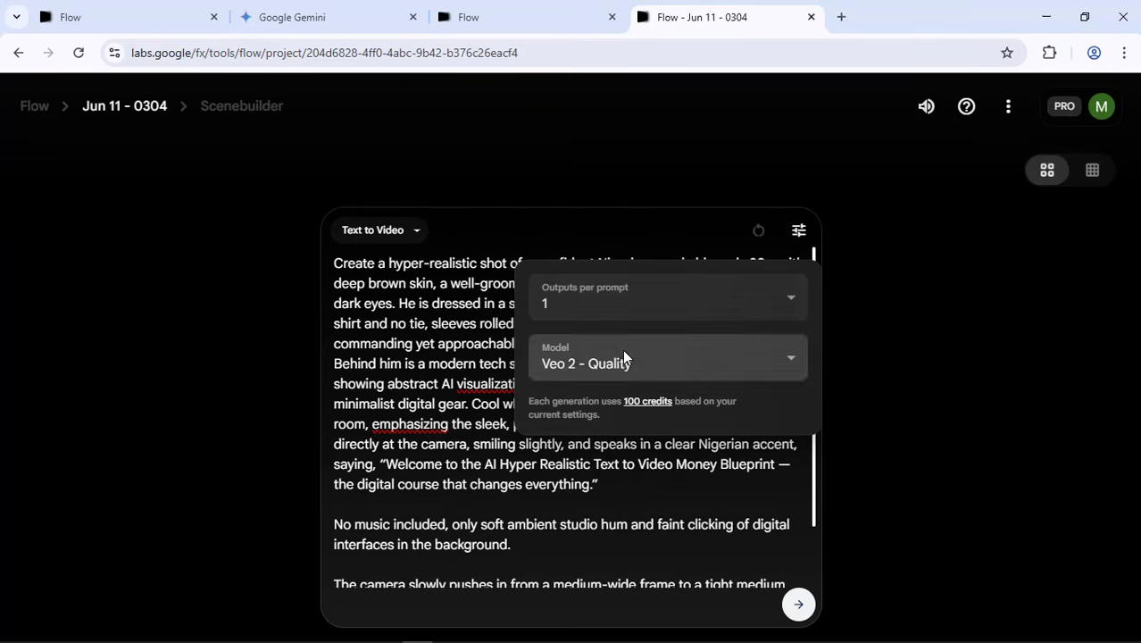
{"action": "left_click", "coordinate": [623, 353]}
{"action": "left_click", "coordinate": [589, 224]}
{"action": "left_click", "coordinate": [481, 384]}
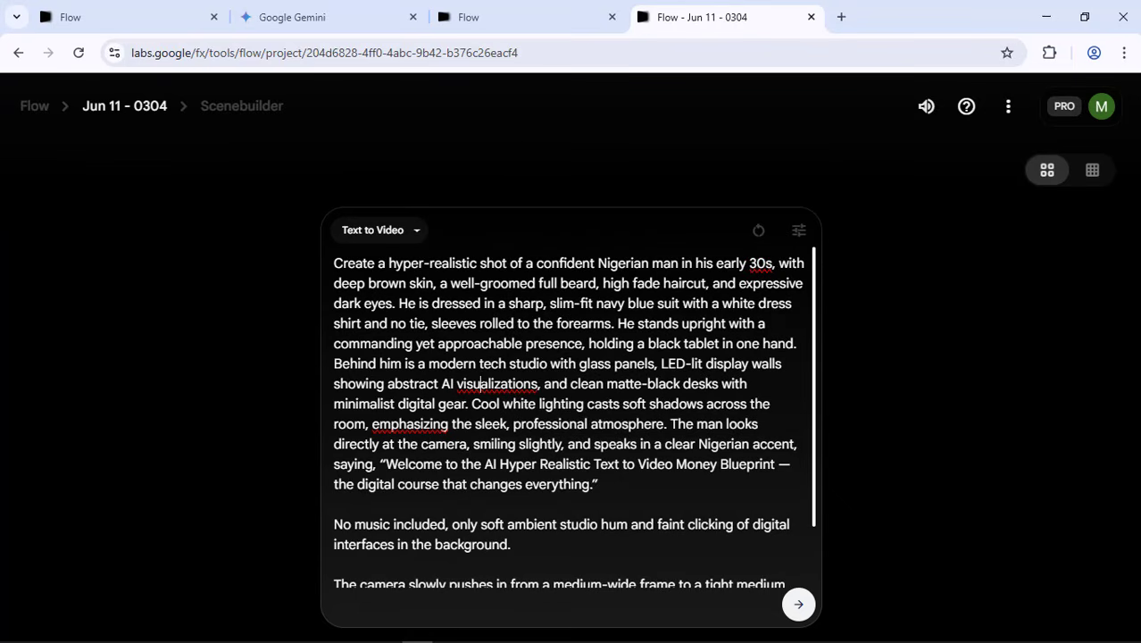
Generate the first-scene video from the pasted prompt and check how many credits each generation uses
{"action": "scroll", "coordinate": [683, 424], "scroll_direction": "down", "scroll_amount": 2}
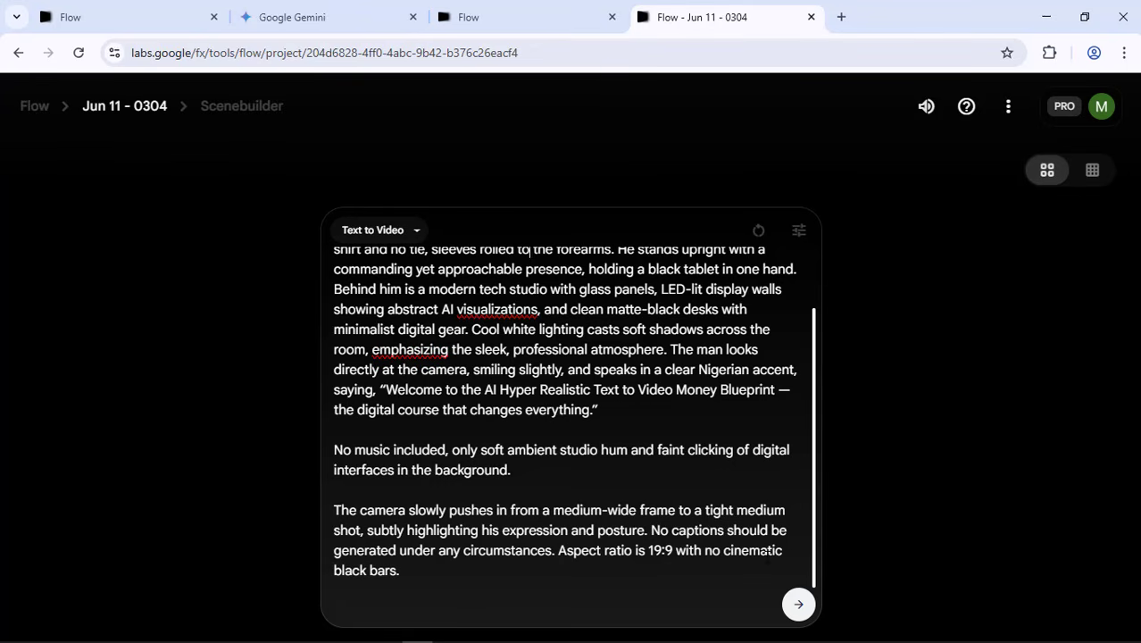
{"action": "left_click", "coordinate": [797, 606]}
{"action": "scroll", "coordinate": [563, 335], "scroll_direction": "down", "scroll_amount": 2}
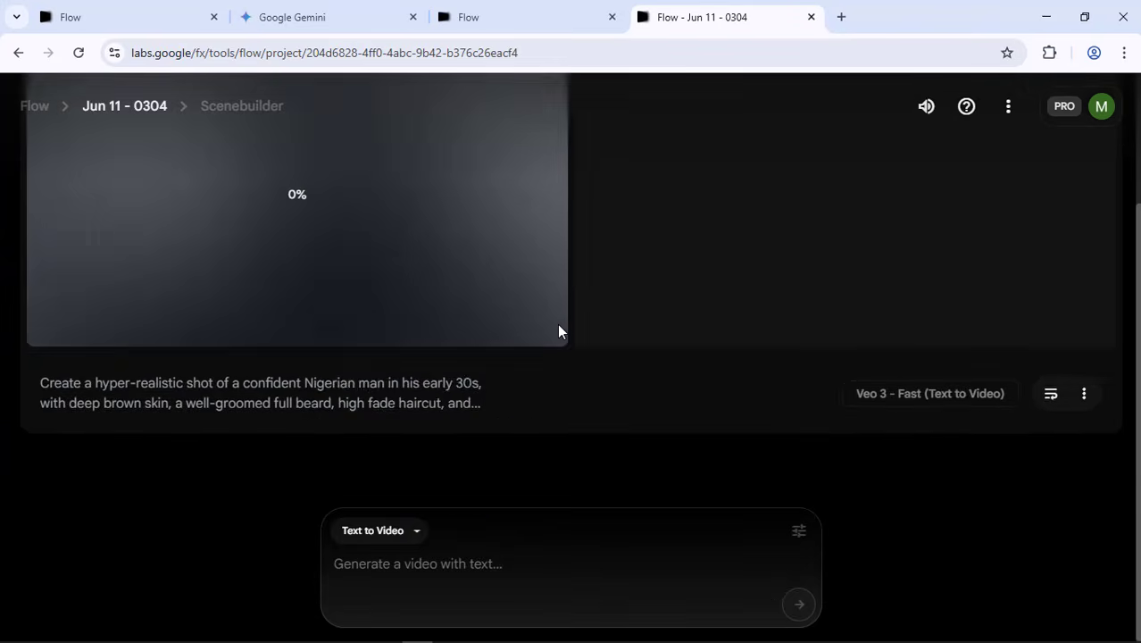
{"action": "scroll", "coordinate": [559, 325], "scroll_direction": "up", "scroll_amount": 2}
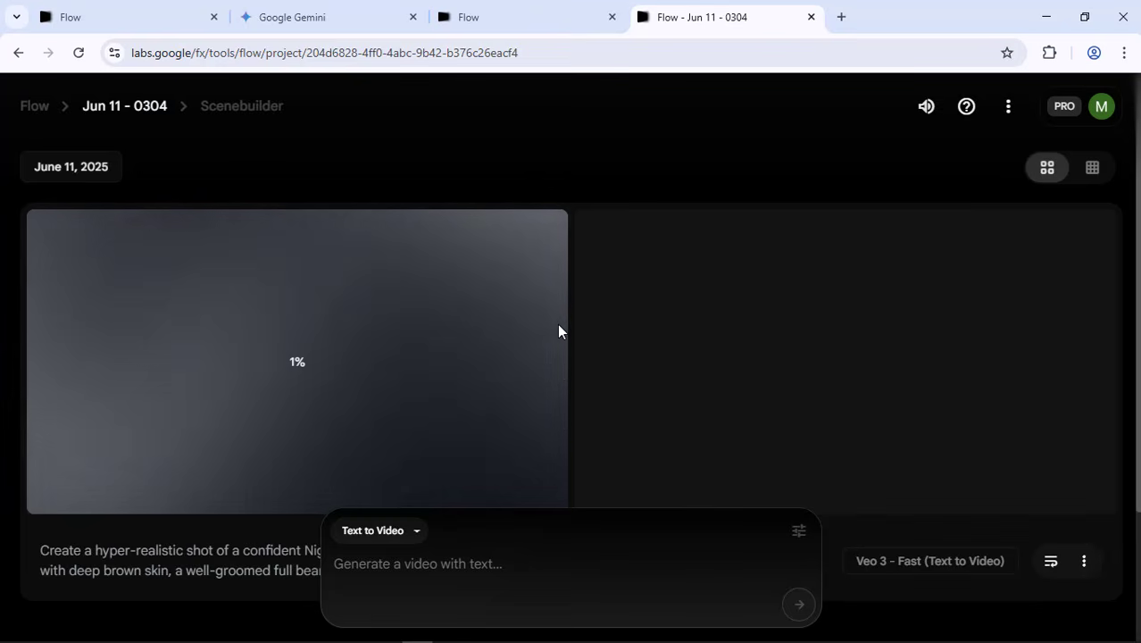
{"action": "left_click", "coordinate": [798, 531]}
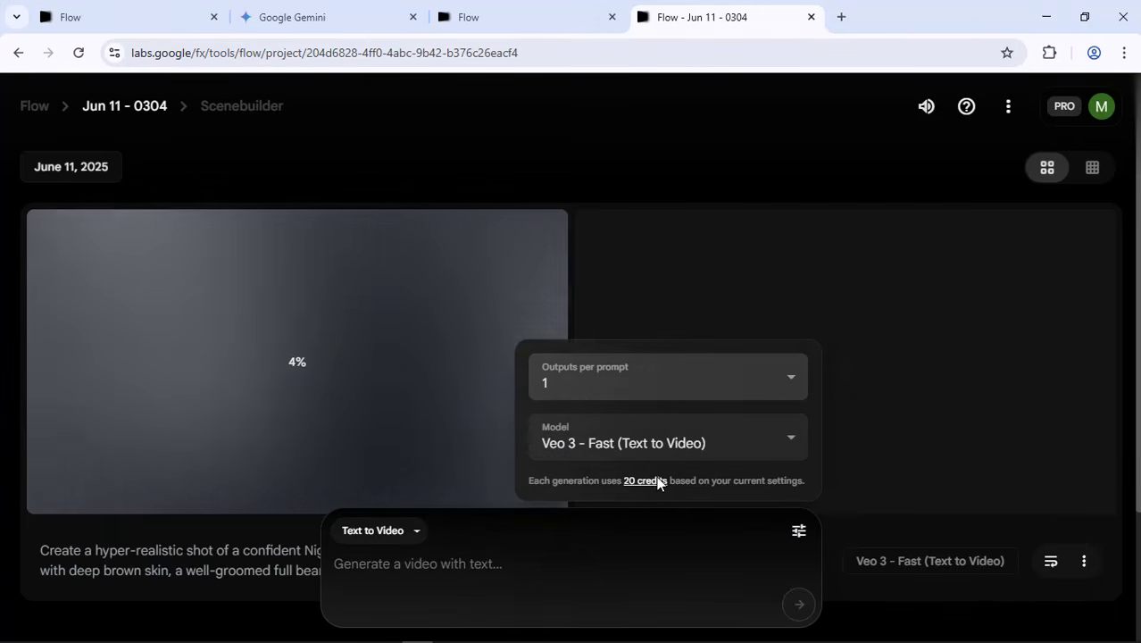
{"action": "left_click", "coordinate": [593, 568]}
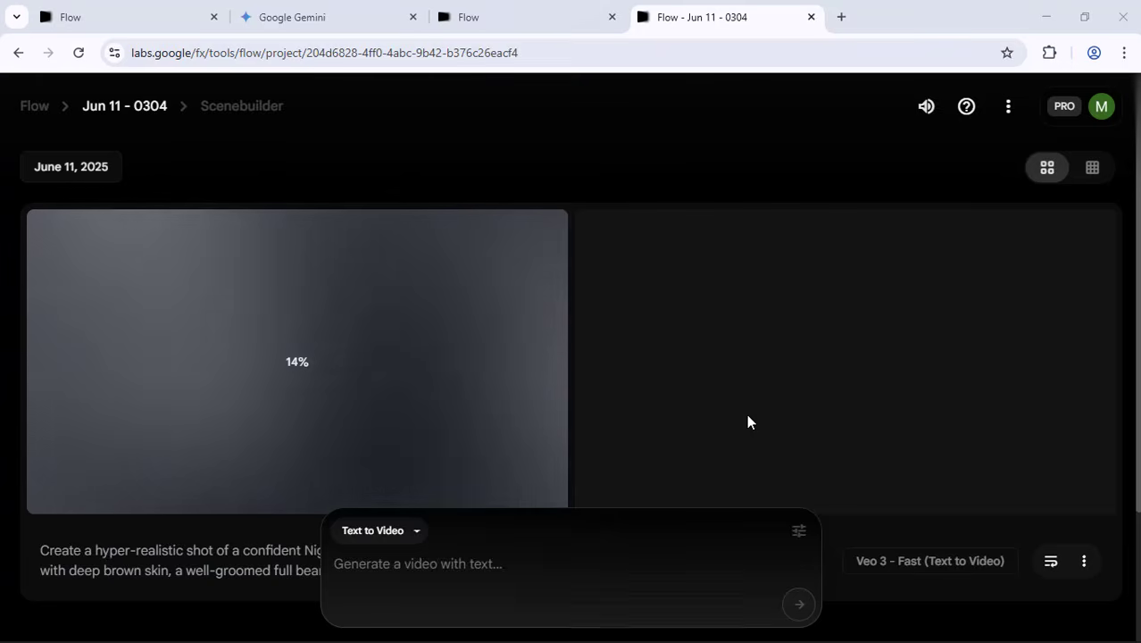
Play the generated first-scene clip of the Nigerian man in the tech studio
{"action": "left_click", "coordinate": [890, 386]}
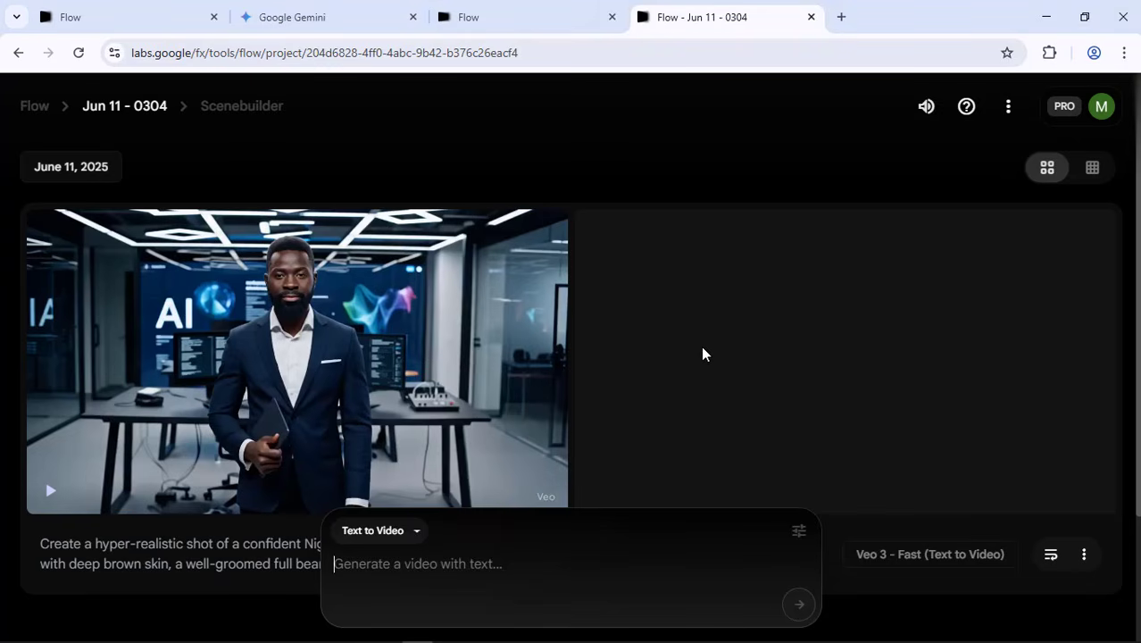
{"action": "mouse_move", "coordinate": [328, 341]}
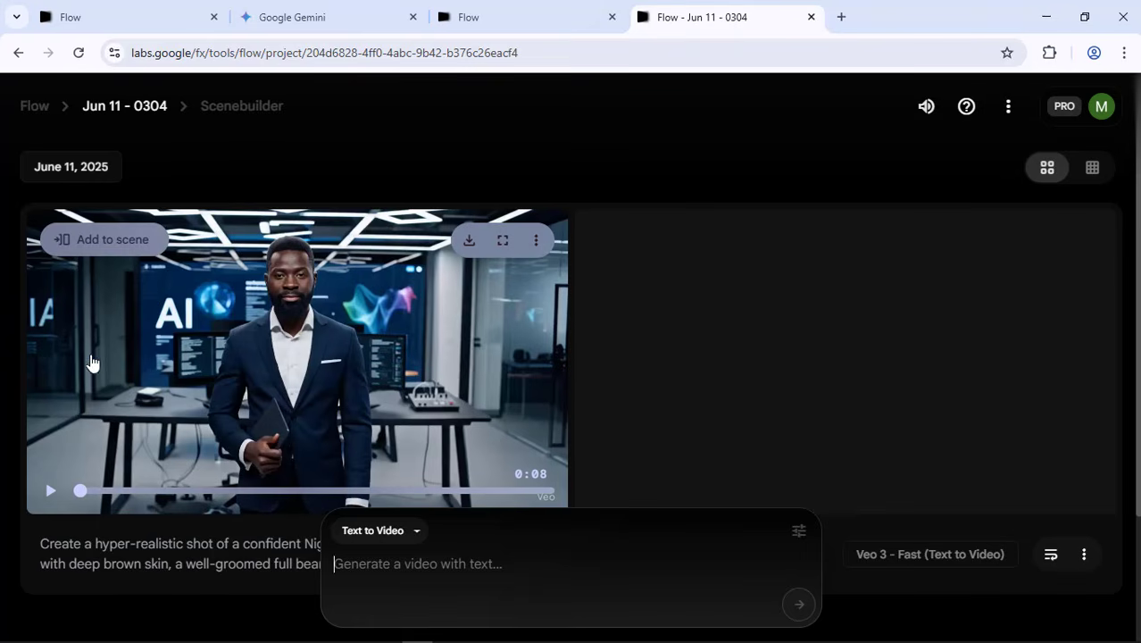
{"action": "scroll", "coordinate": [296, 404], "scroll_direction": "down", "scroll_amount": 1}
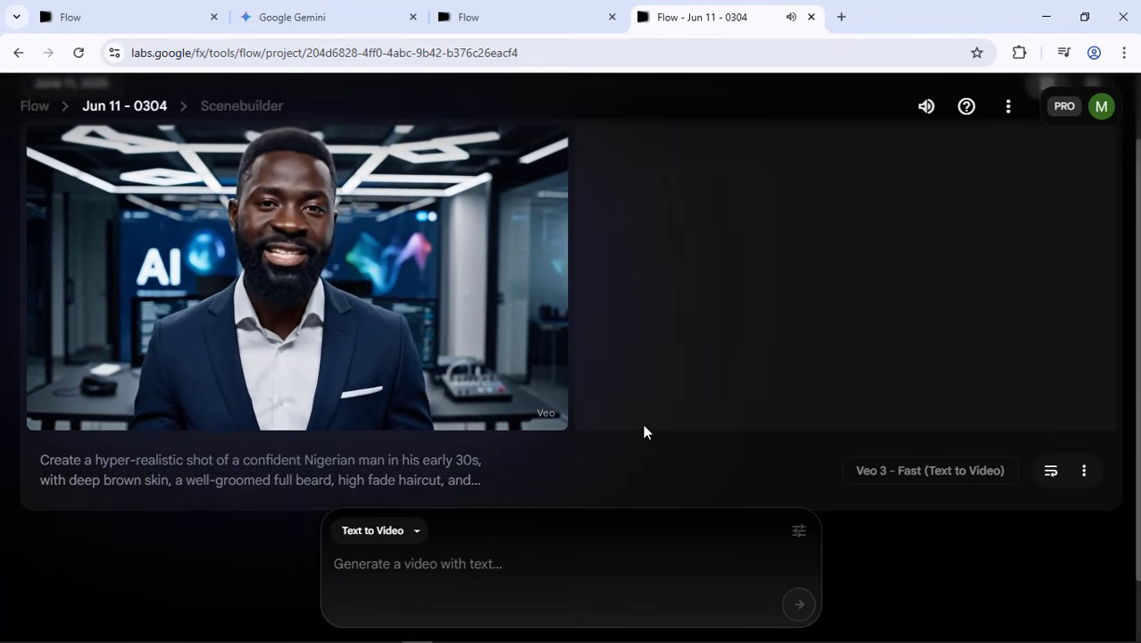
Set the outputs per prompt to 2 in the generation settings
{"action": "scroll", "coordinate": [645, 432], "scroll_direction": "up", "scroll_amount": 1}
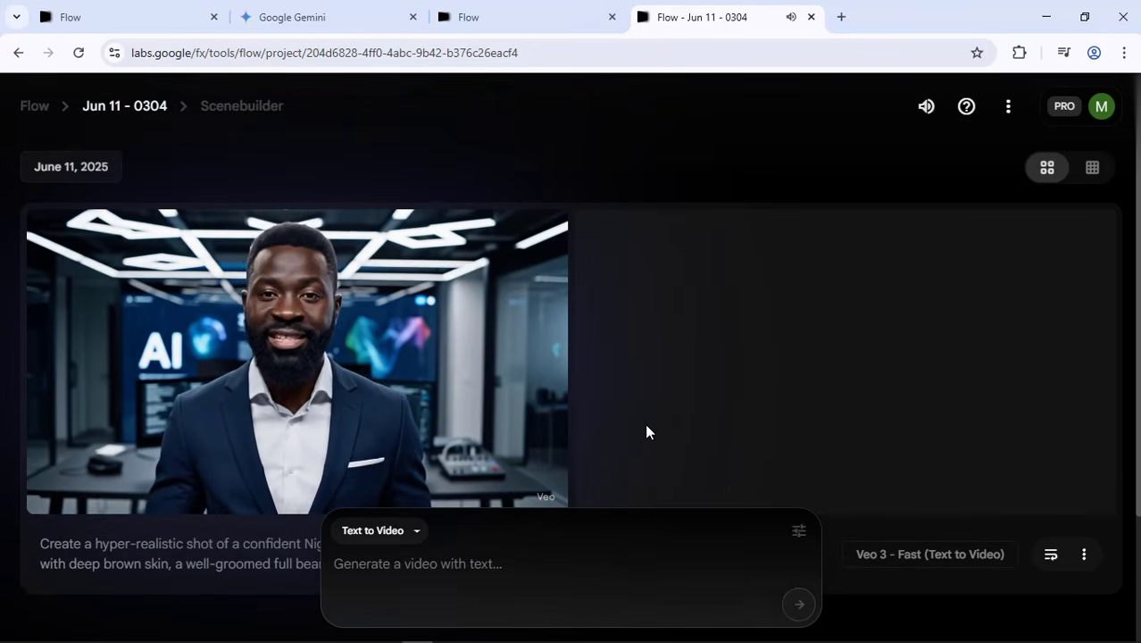
{"action": "mouse_move", "coordinate": [535, 362]}
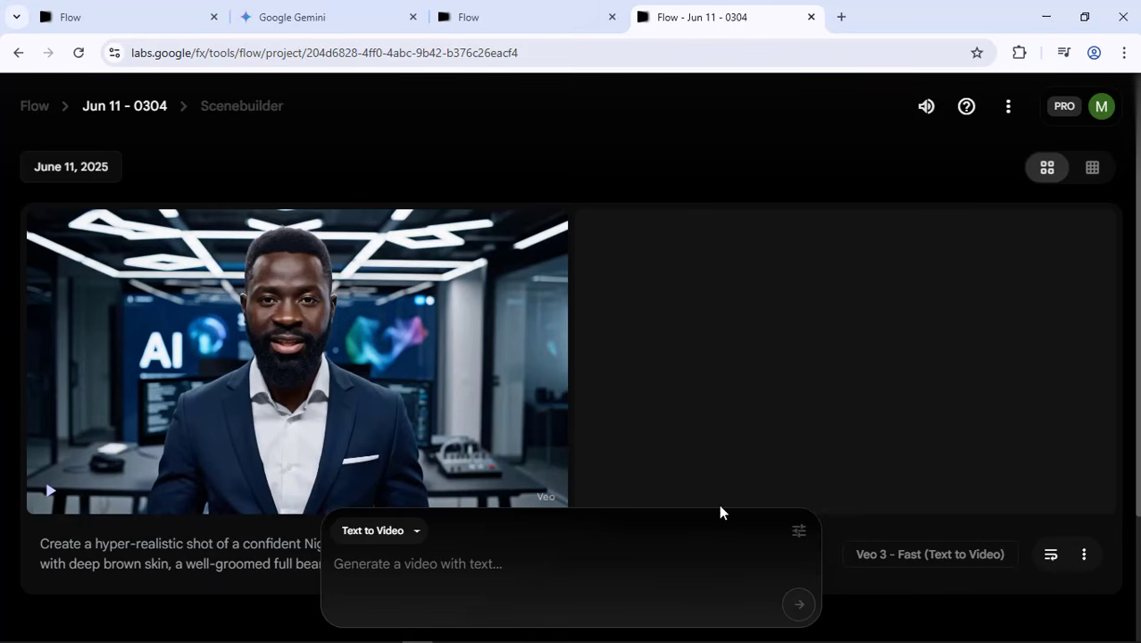
{"action": "left_click", "coordinate": [797, 532]}
{"action": "left_click", "coordinate": [741, 392]}
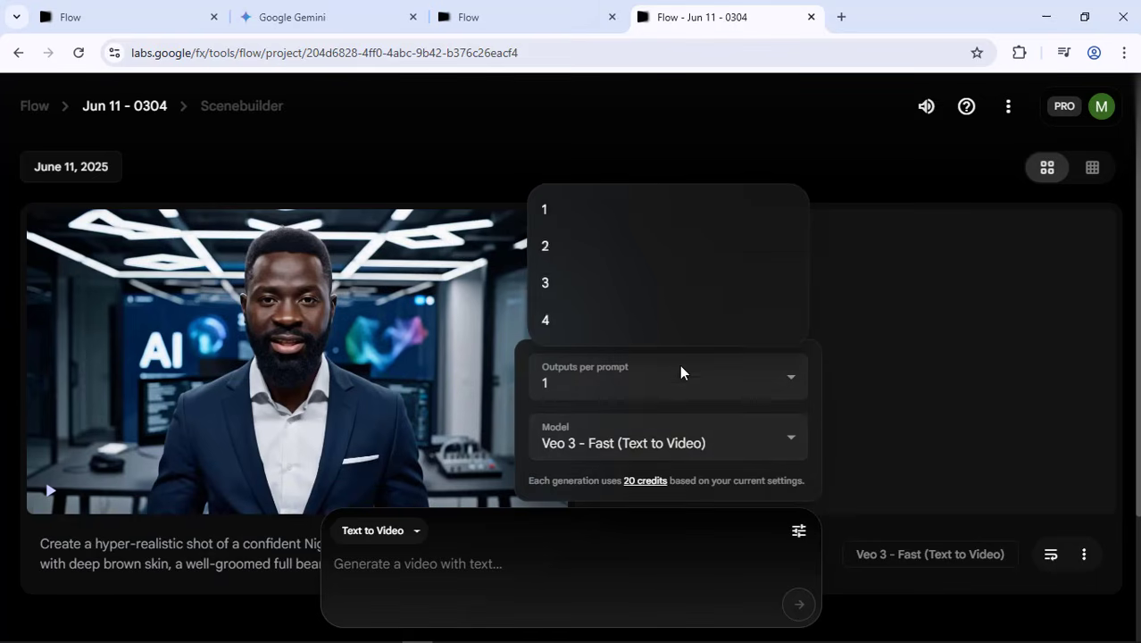
{"action": "left_click", "coordinate": [639, 250]}
{"action": "left_click", "coordinate": [640, 576]}
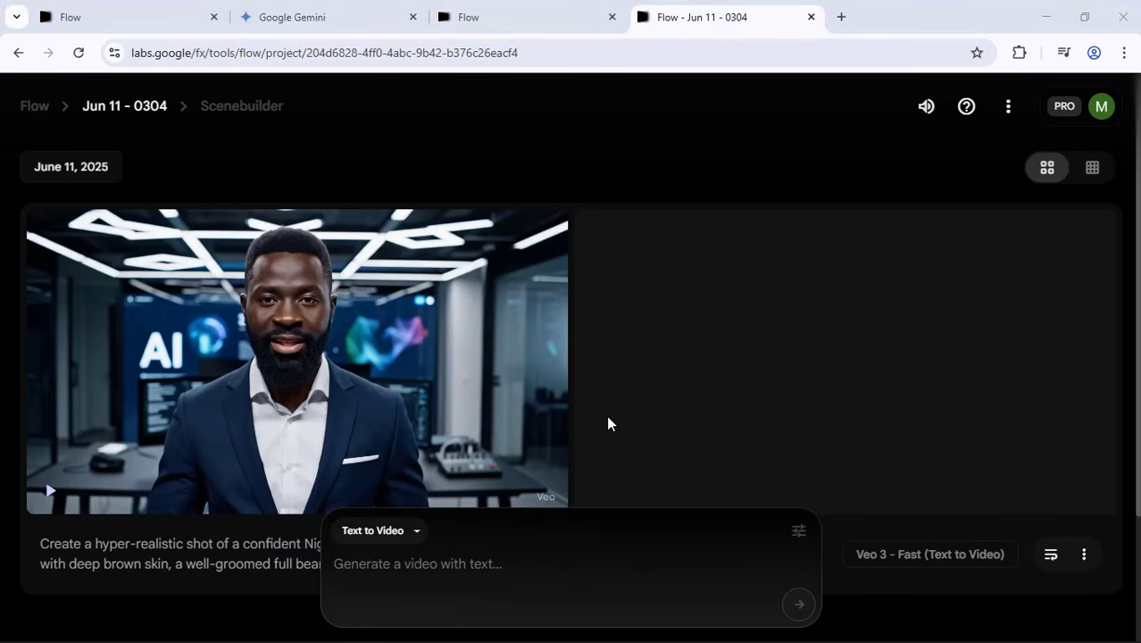
Switch to the AI Video Prompt Creator chat in ChatGPT and send the request "create next scene"
{"action": "key", "text": "alt+Tab"}
{"action": "scroll", "coordinate": [629, 561], "scroll_direction": "down", "scroll_amount": 3}
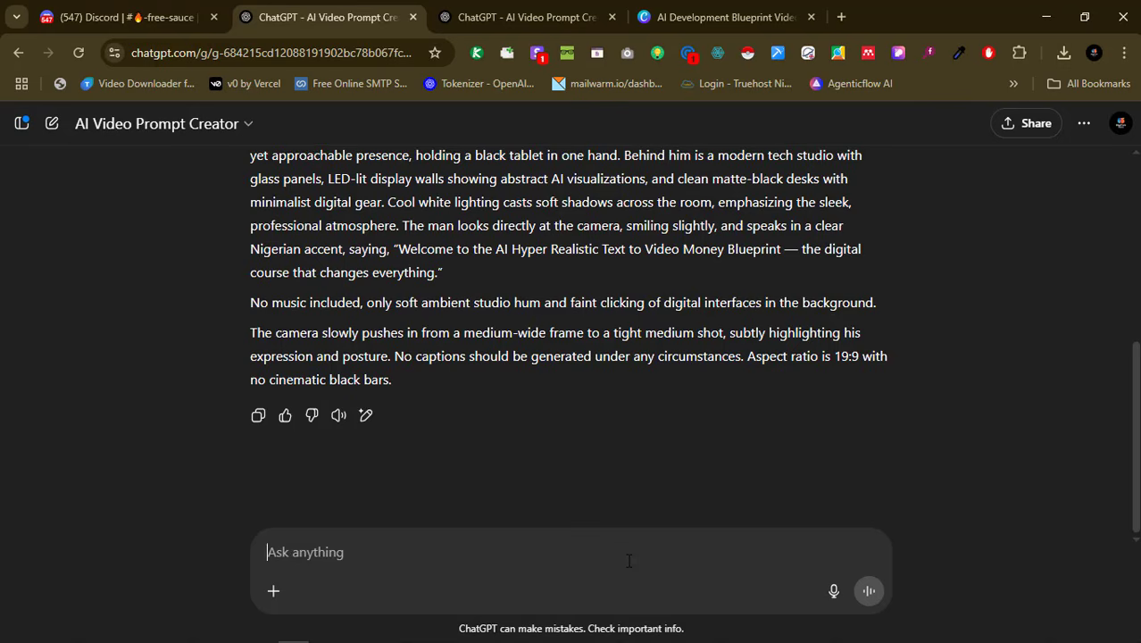
{"action": "type", "text": "create next scene"}
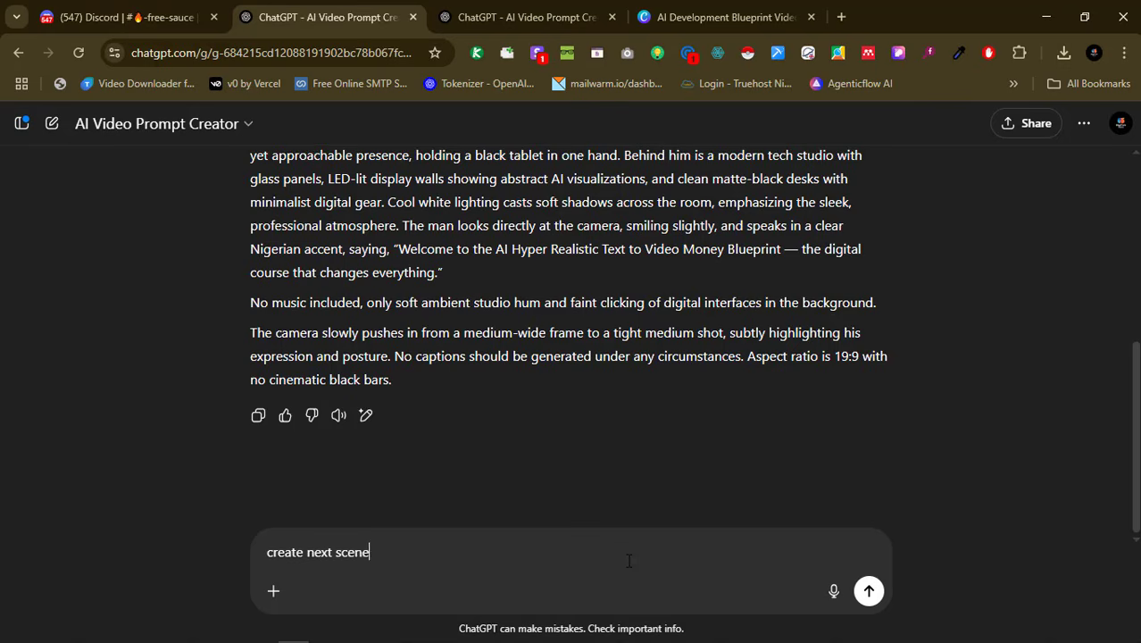
{"action": "key", "text": "Return"}
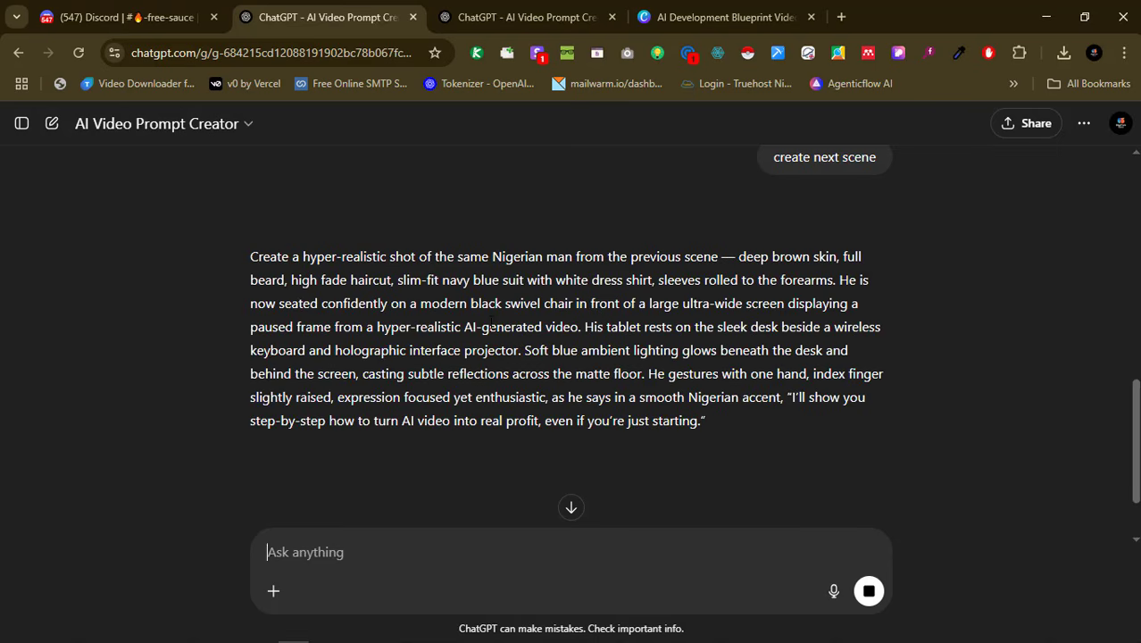
Copy the full second-scene prompt, from the shot description through the aspect-ratio sentence
{"action": "scroll", "coordinate": [490, 353], "scroll_direction": "down", "scroll_amount": 2}
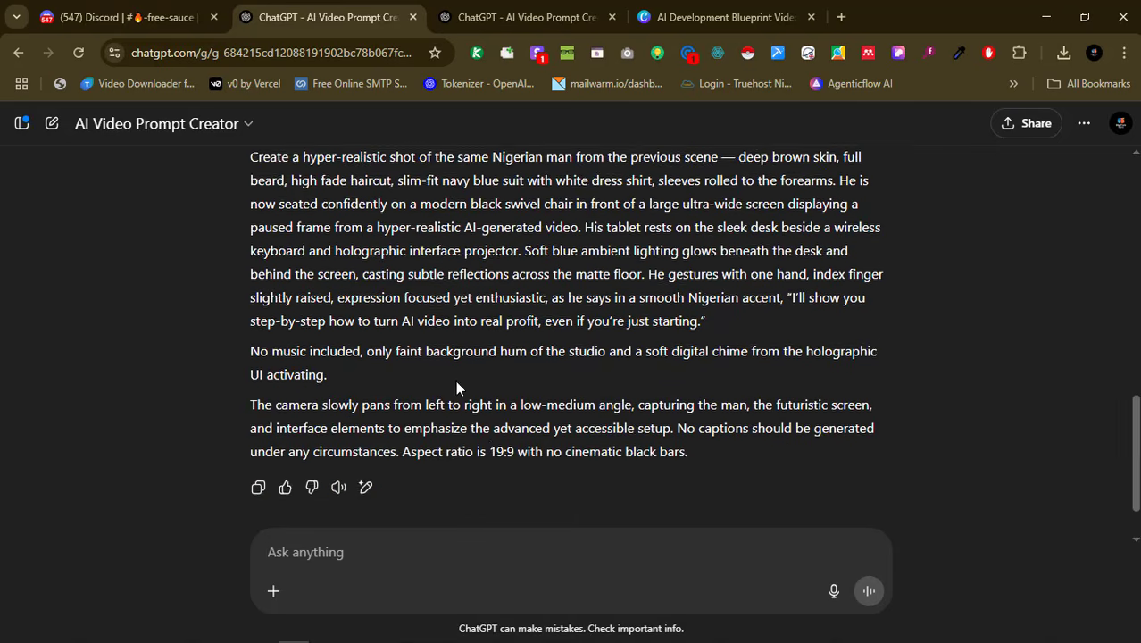
{"action": "scroll", "coordinate": [473, 382], "scroll_direction": "down", "scroll_amount": 2}
{"action": "scroll", "coordinate": [543, 393], "scroll_direction": "up", "scroll_amount": 1}
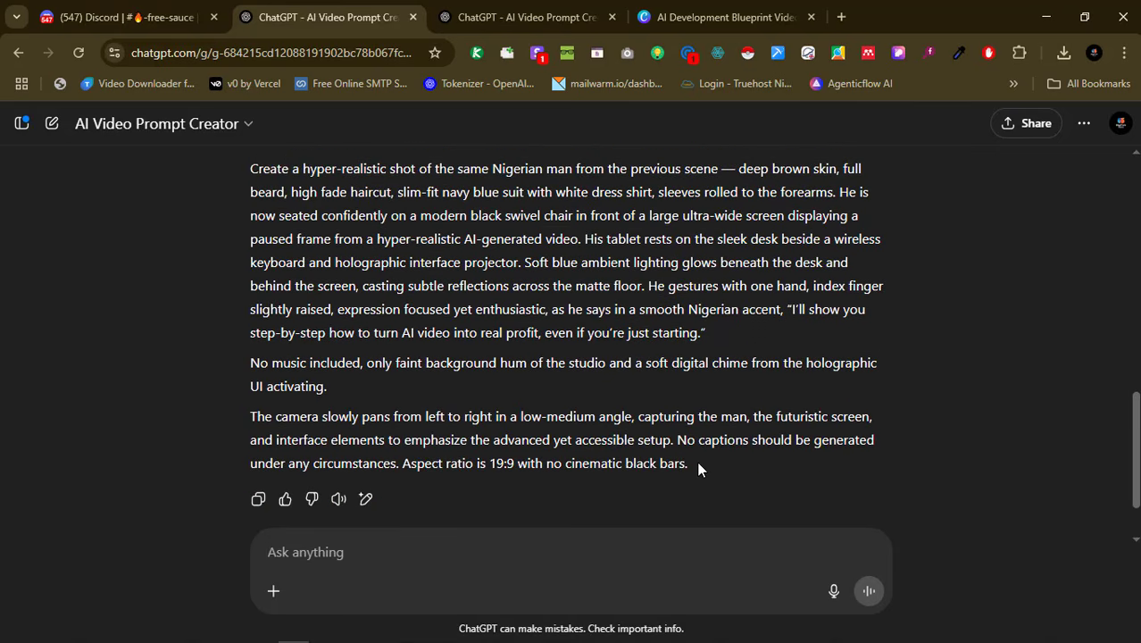
{"action": "left_click_drag", "start_coordinate": [631, 440], "coordinate": [252, 169]}
{"action": "key", "text": "ctrl+c"}
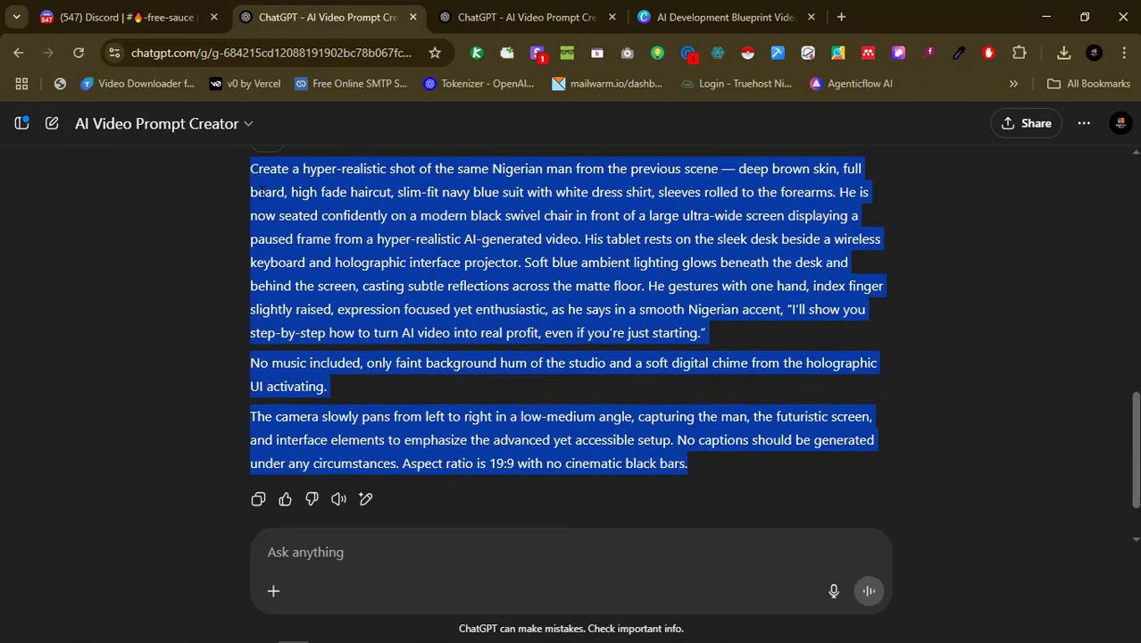
Switch to Flow, paste the second-scene prompt, review its spoken line and generate the videos
{"action": "key", "text": "alt+Tab"}
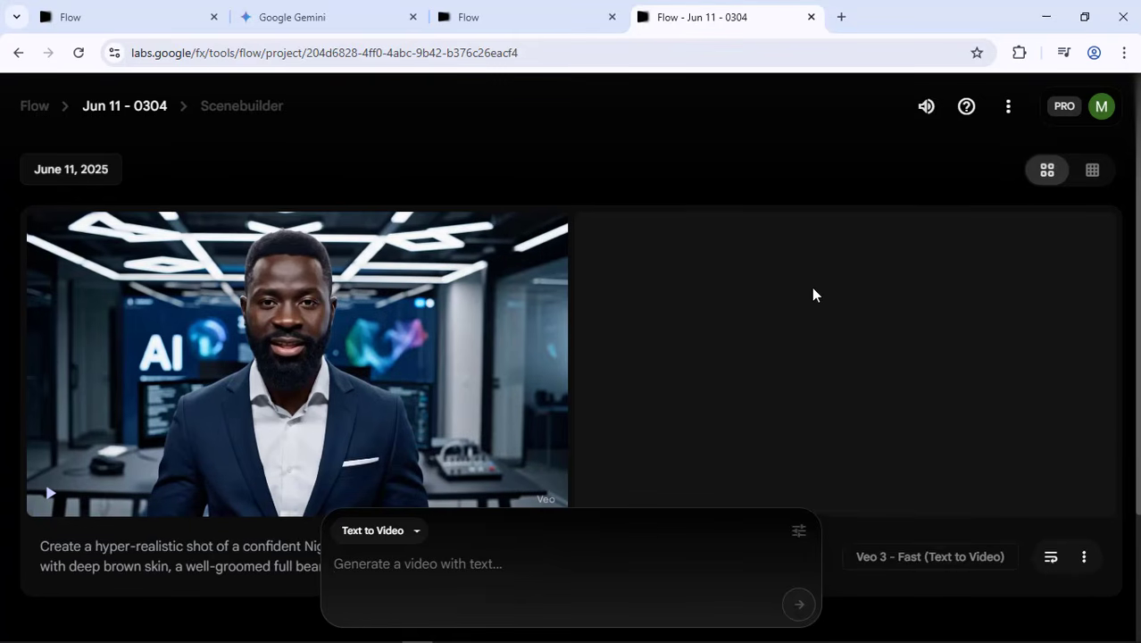
{"action": "scroll", "coordinate": [812, 287], "scroll_direction": "down", "scroll_amount": 1}
{"action": "left_click", "coordinate": [544, 566]}
{"action": "key", "text": "ctrl+v"}
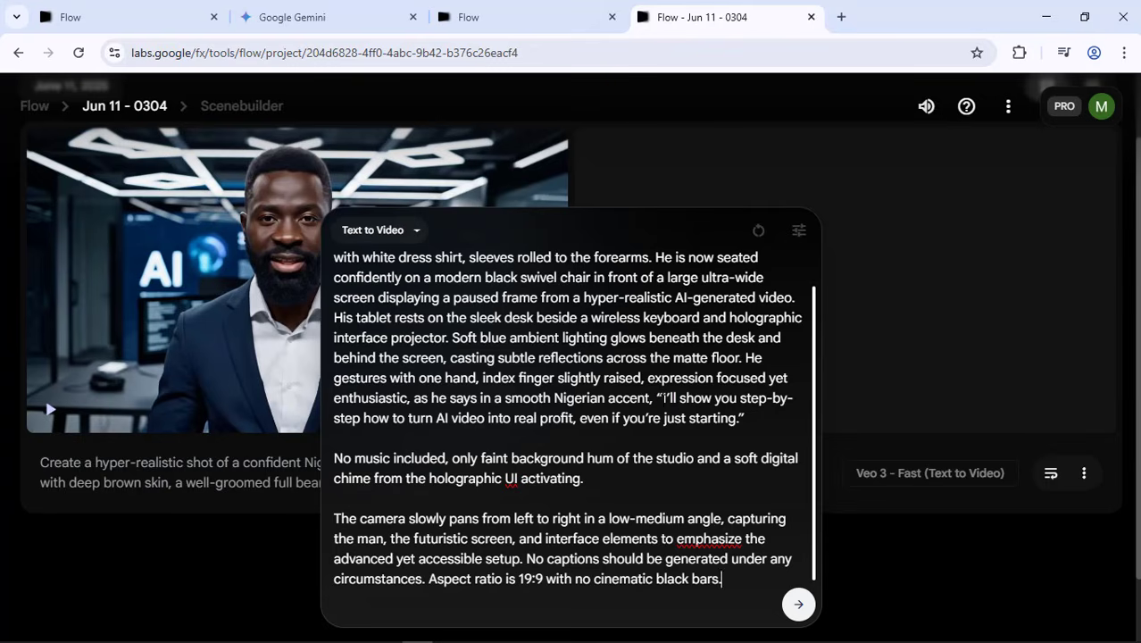
{"action": "left_click_drag", "start_coordinate": [725, 399], "coordinate": [736, 417]}
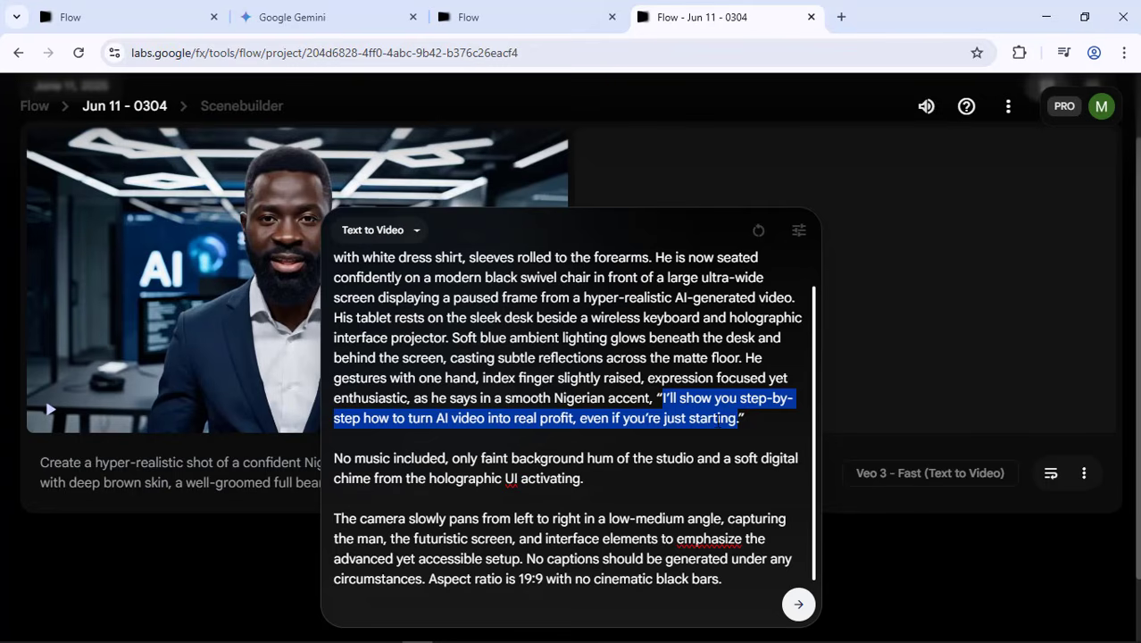
{"action": "left_click", "coordinate": [729, 419]}
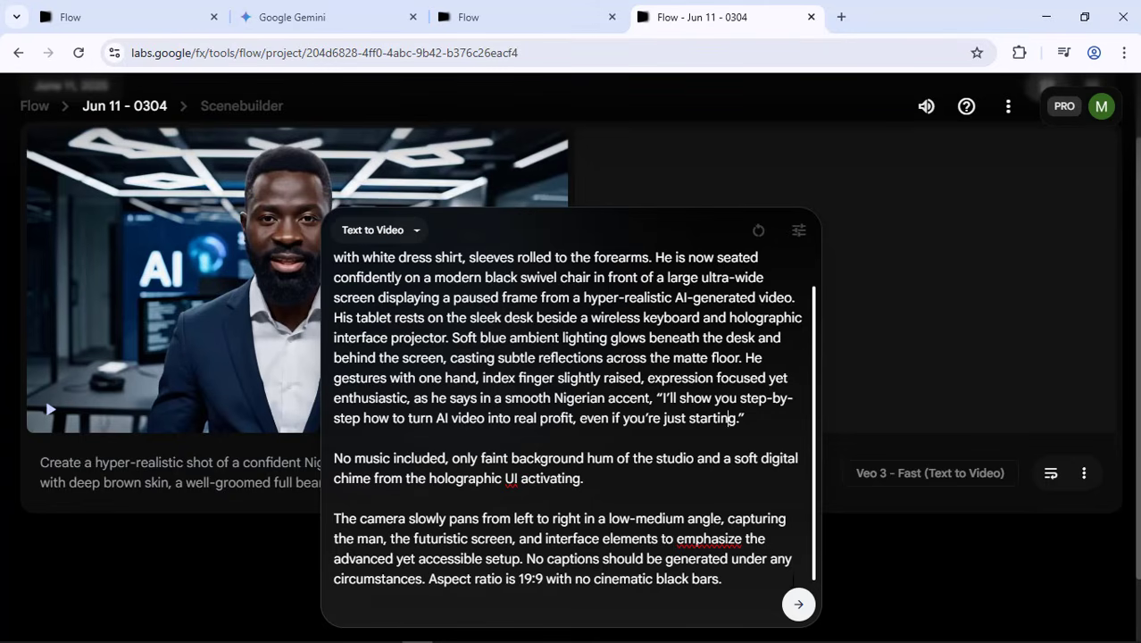
{"action": "left_click", "coordinate": [801, 604]}
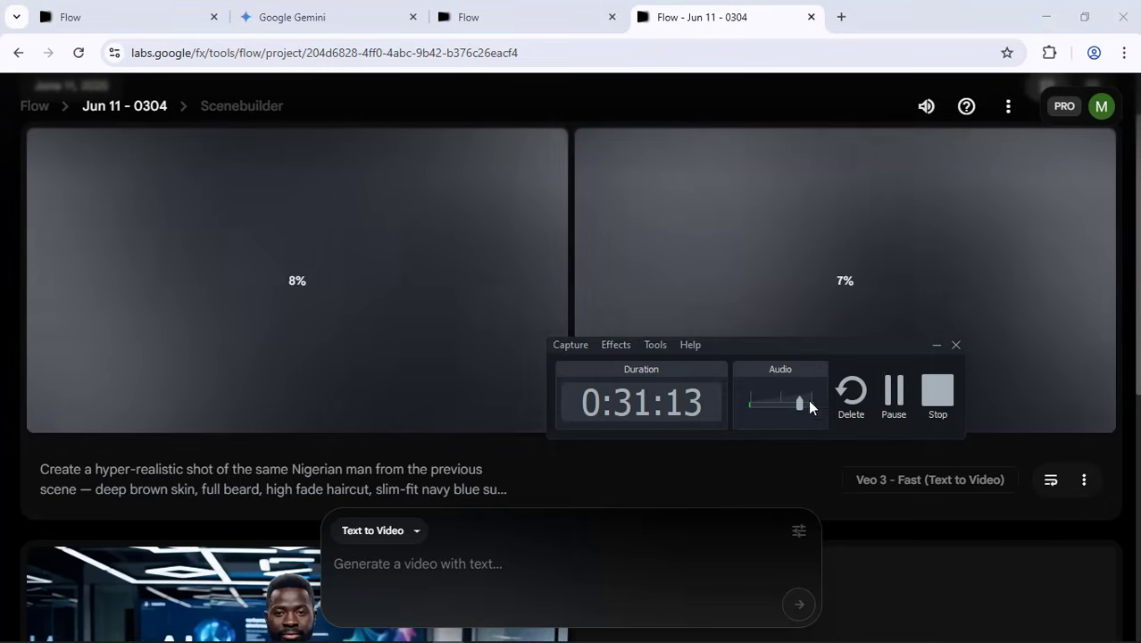
{"action": "left_click", "coordinate": [894, 390]}
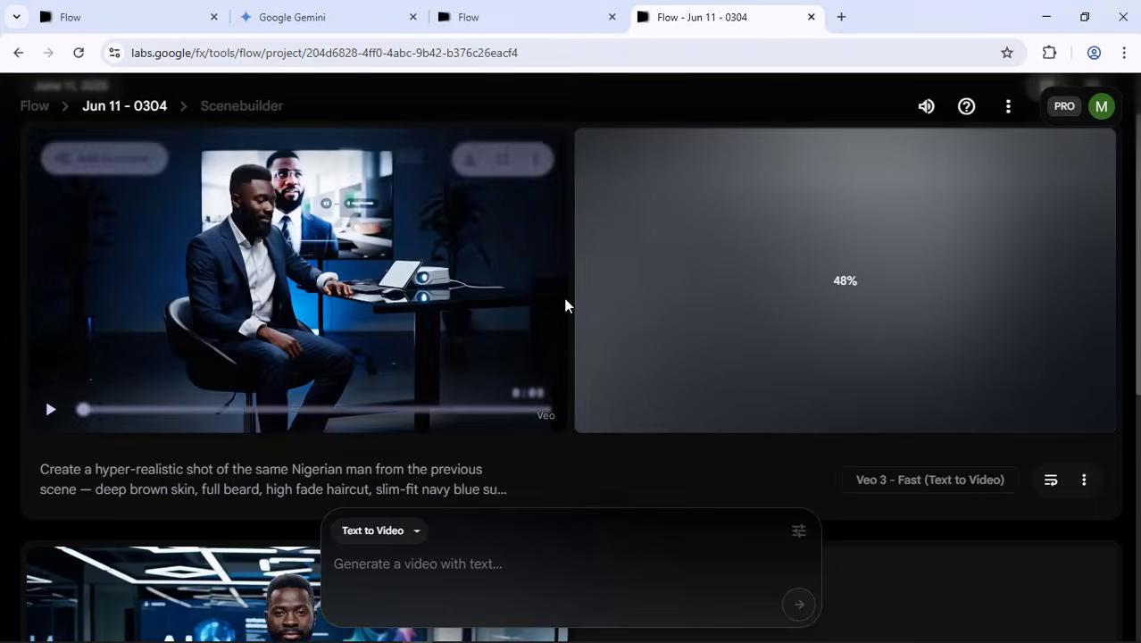
Compare the man's appearance in the new second-scene clips with the first-scene clip
{"action": "scroll", "coordinate": [571, 357], "scroll_direction": "down", "scroll_amount": 1}
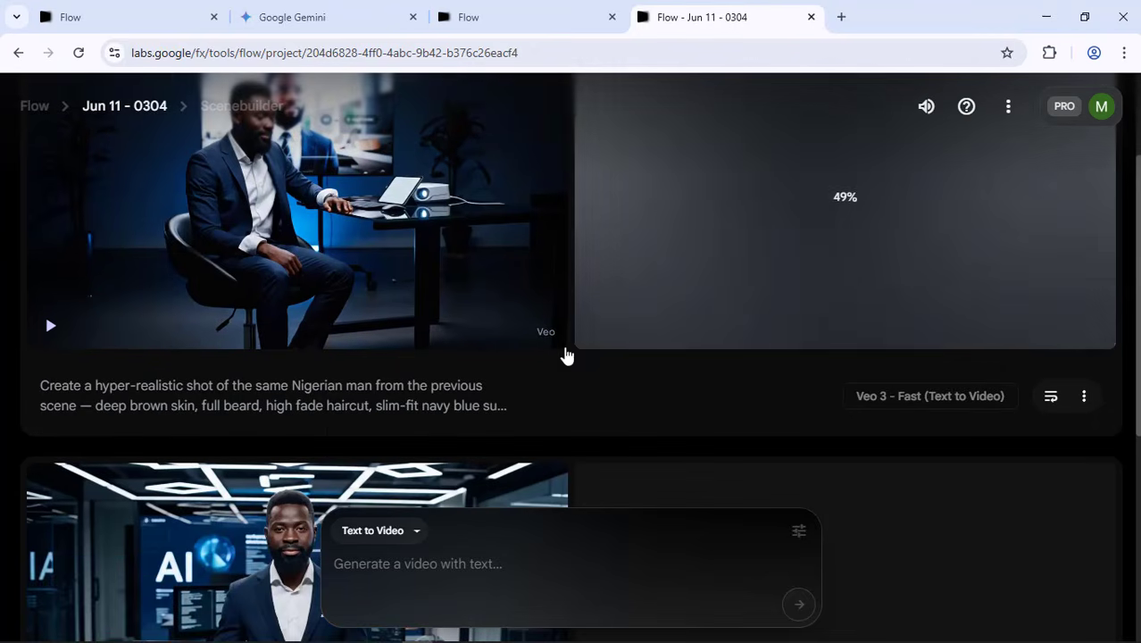
{"action": "scroll", "coordinate": [590, 348], "scroll_direction": "up", "scroll_amount": 1}
{"action": "scroll", "coordinate": [580, 352], "scroll_direction": "down", "scroll_amount": 3}
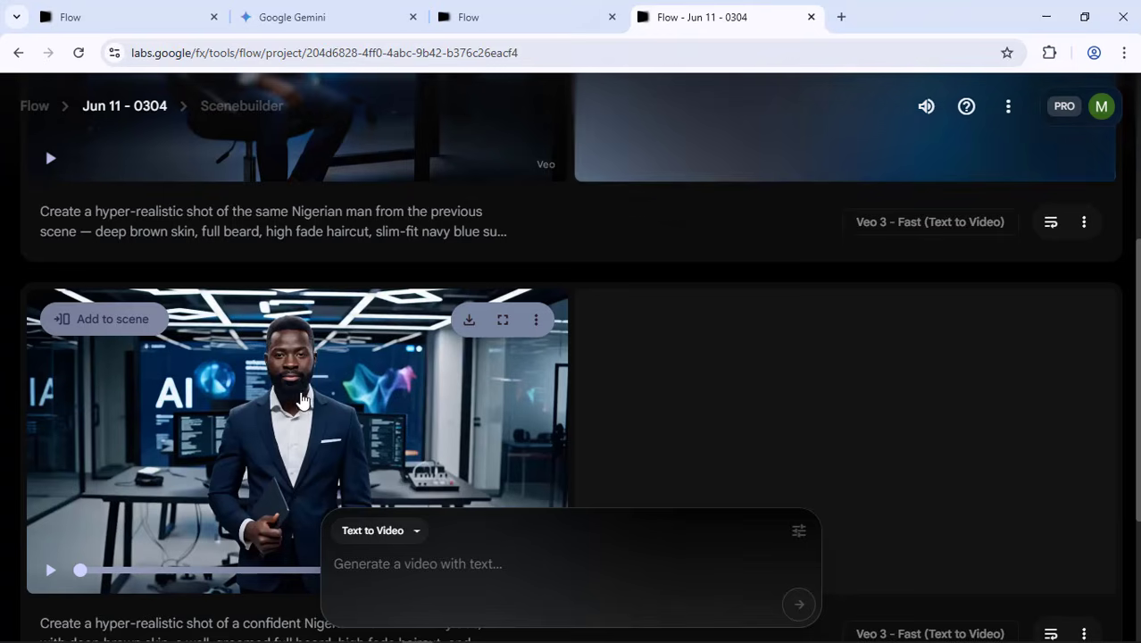
{"action": "scroll", "coordinate": [315, 377], "scroll_direction": "up", "scroll_amount": 3}
{"action": "scroll", "coordinate": [314, 376], "scroll_direction": "up", "scroll_amount": 1}
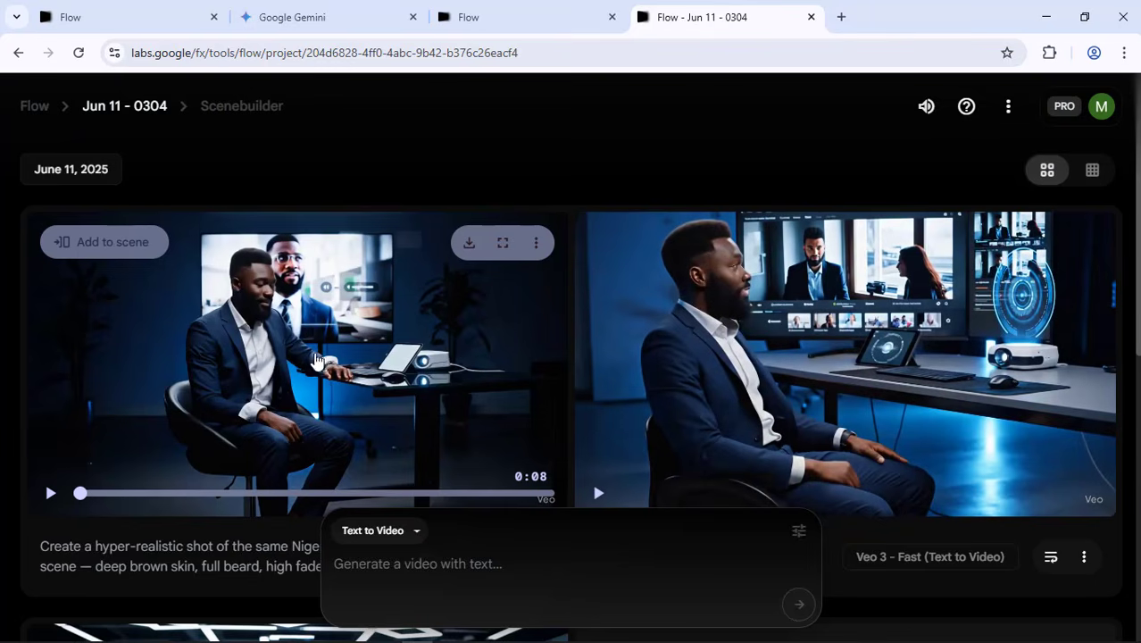
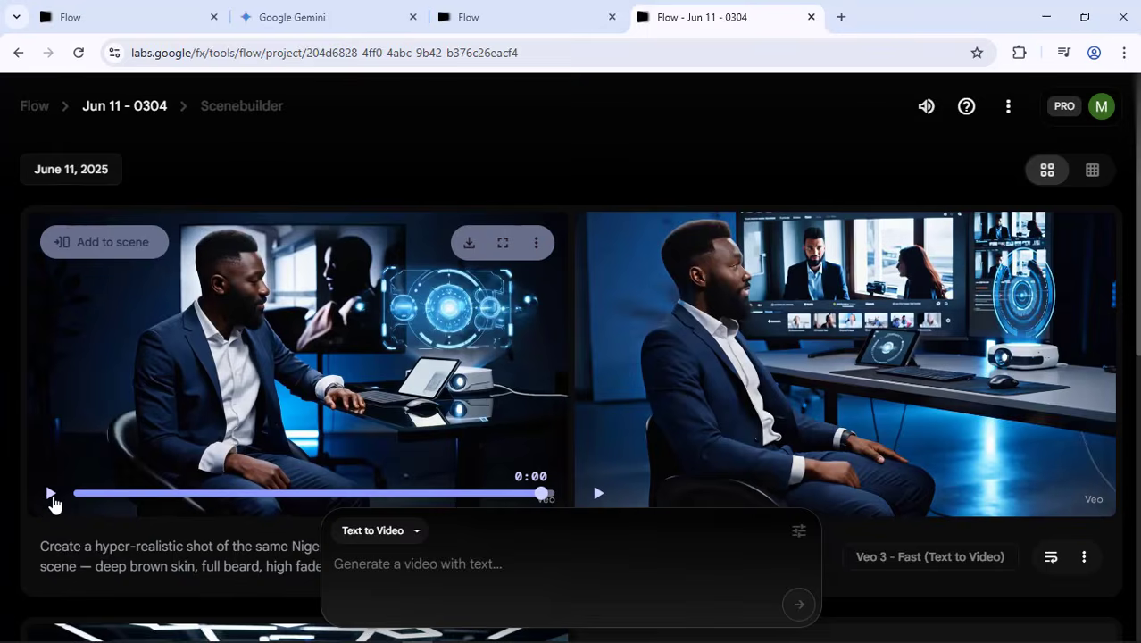
Play both generated second-scene clips of the seated man and check them against the first scene
{"action": "left_click", "coordinate": [51, 499]}
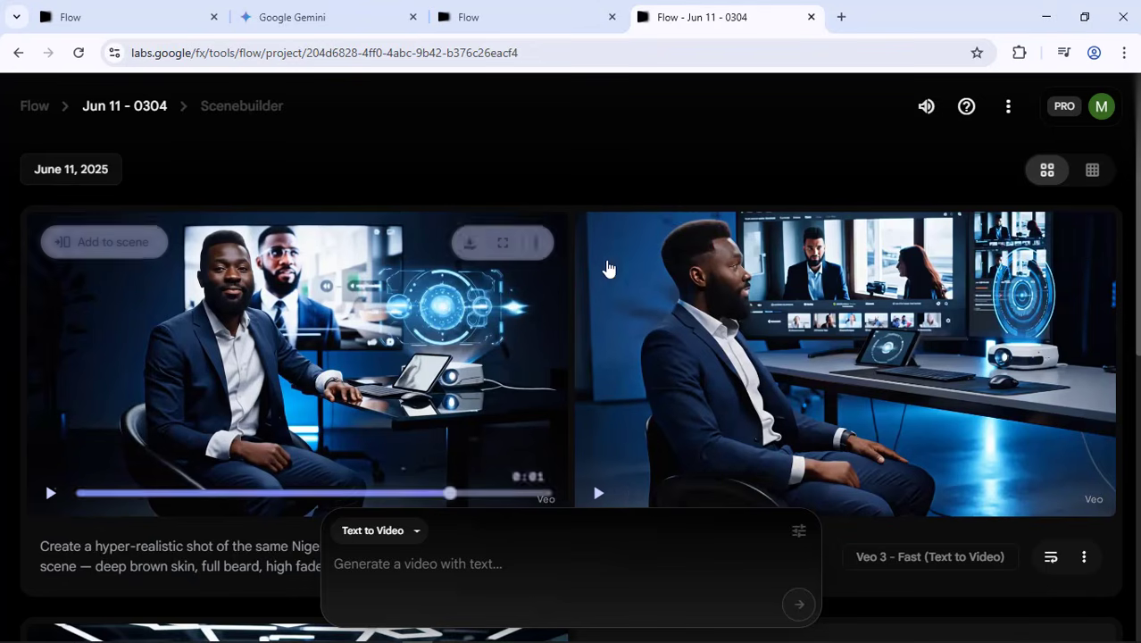
{"action": "scroll", "coordinate": [598, 277], "scroll_direction": "down", "scroll_amount": 4}
{"action": "scroll", "coordinate": [589, 286], "scroll_direction": "up", "scroll_amount": 4}
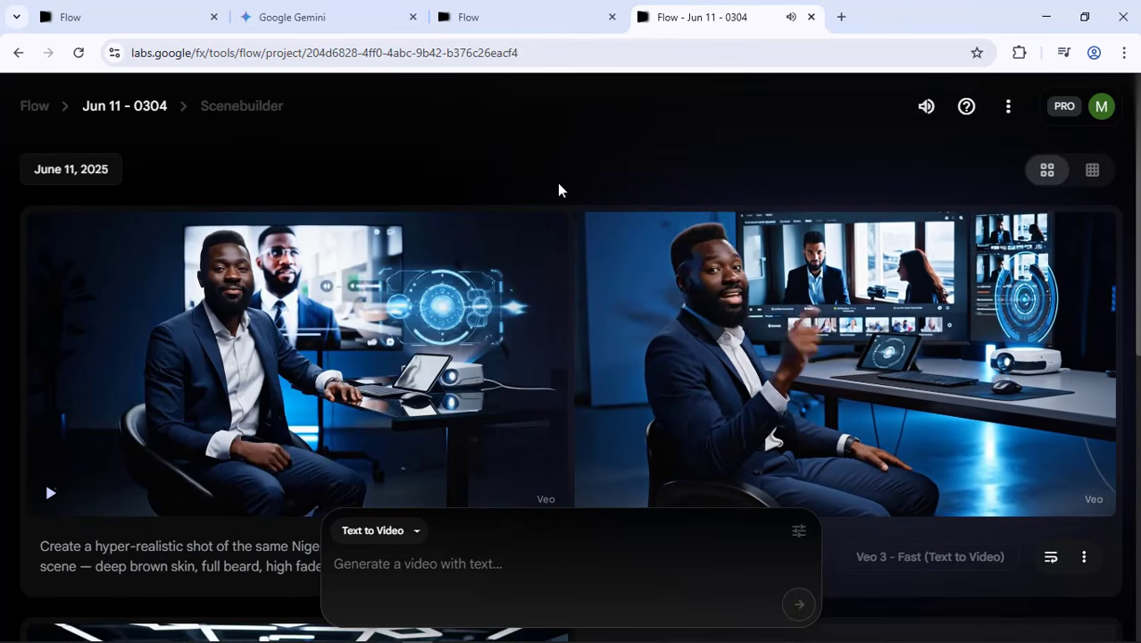
{"action": "mouse_move", "coordinate": [634, 323]}
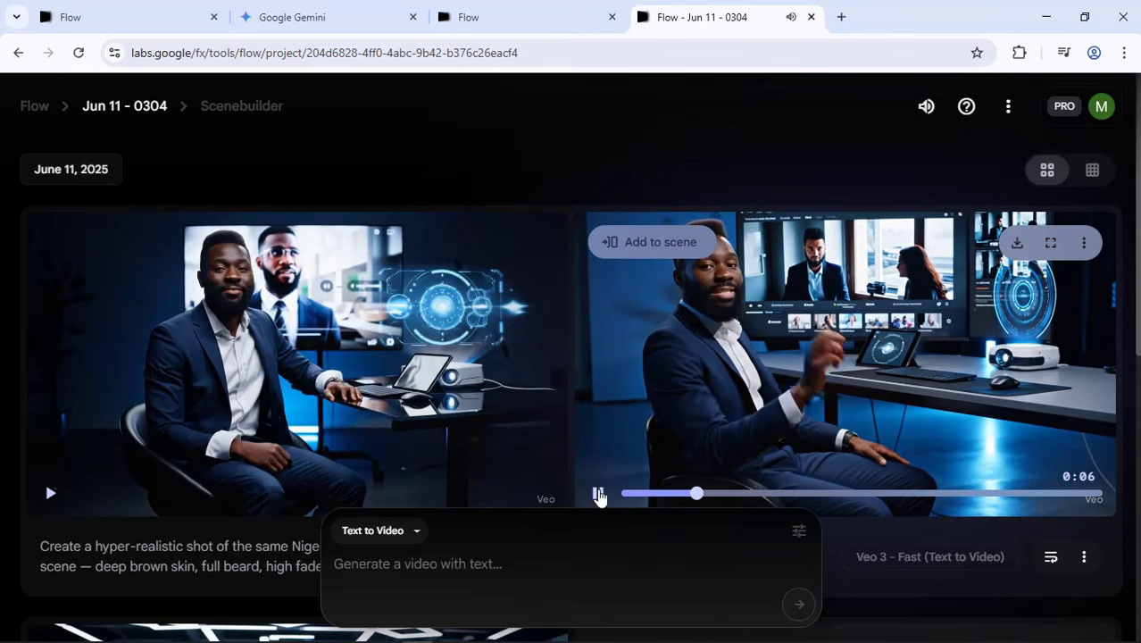
{"action": "scroll", "coordinate": [612, 400], "scroll_direction": "down", "scroll_amount": 1}
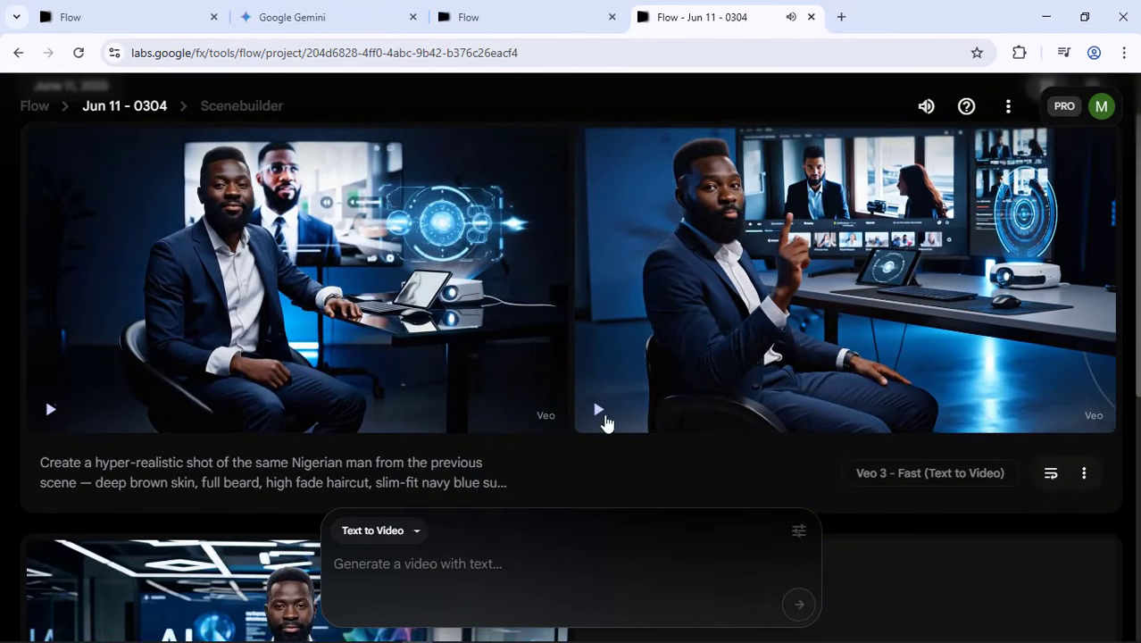
{"action": "scroll", "coordinate": [598, 425], "scroll_direction": "up", "scroll_amount": 1}
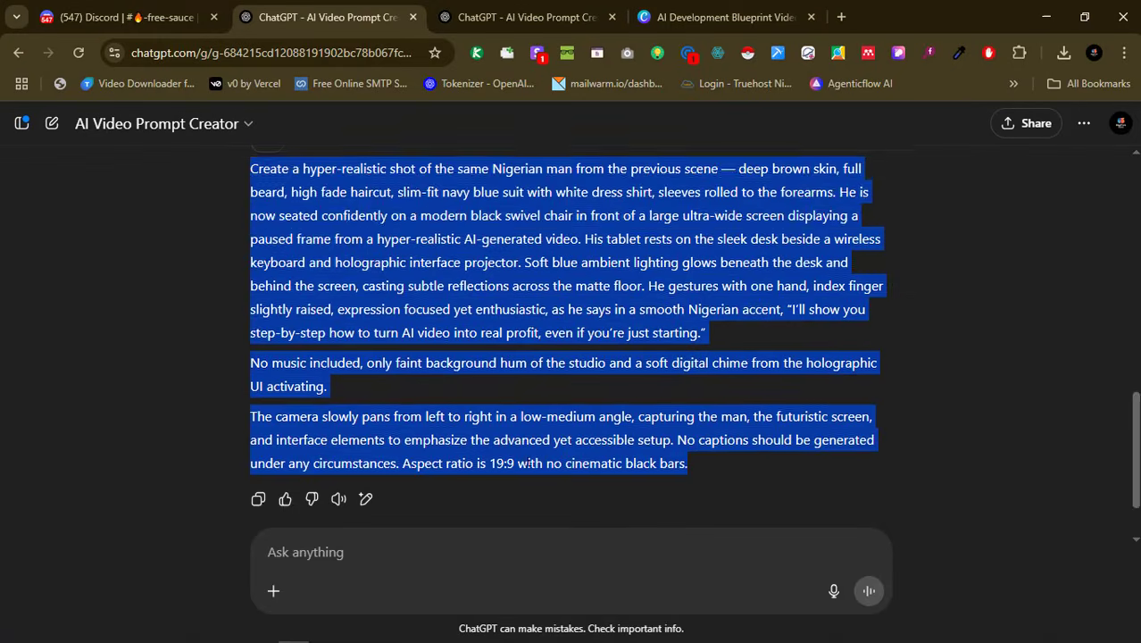
Switch back to the AI Video Prompt Creator chat in ChatGPT and write a request to create the next scene
{"action": "scroll", "coordinate": [586, 506], "scroll_direction": "down", "scroll_amount": 1}
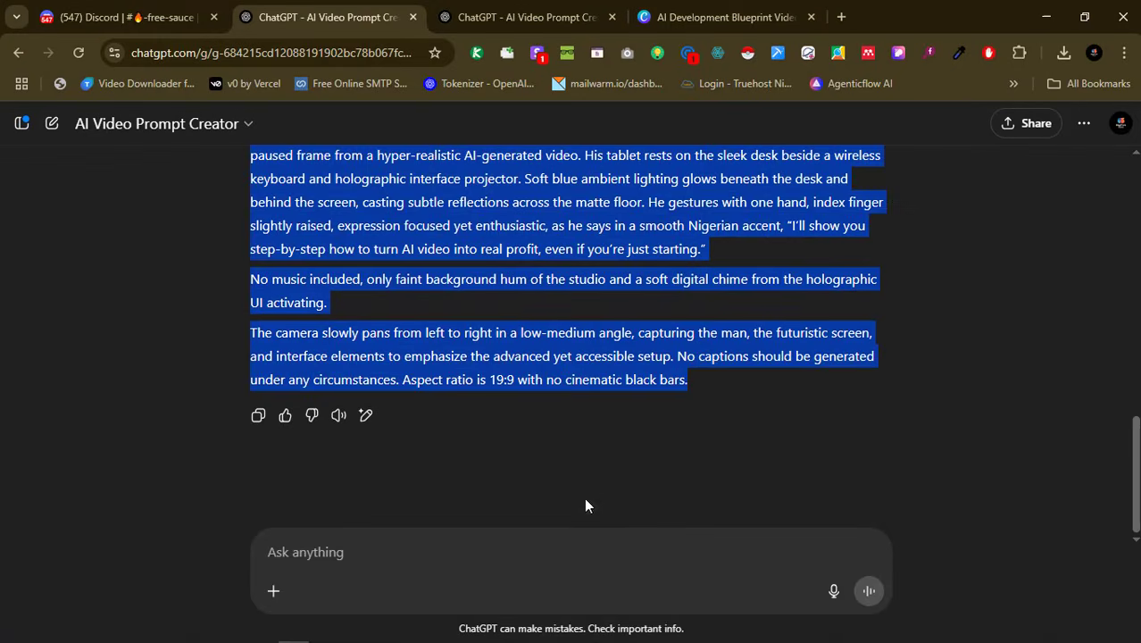
{"action": "left_click", "coordinate": [596, 537]}
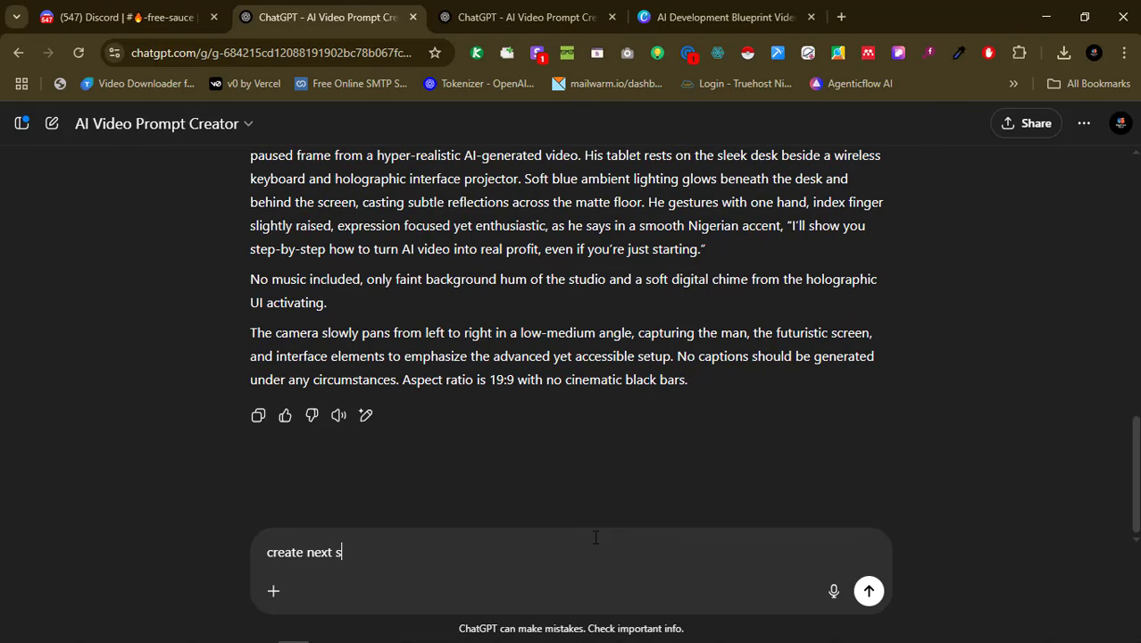
Ask the AI Video Prompt Creator to "create next scene" and copy the full scene prompt it writes
{"action": "key", "text": "Return"}
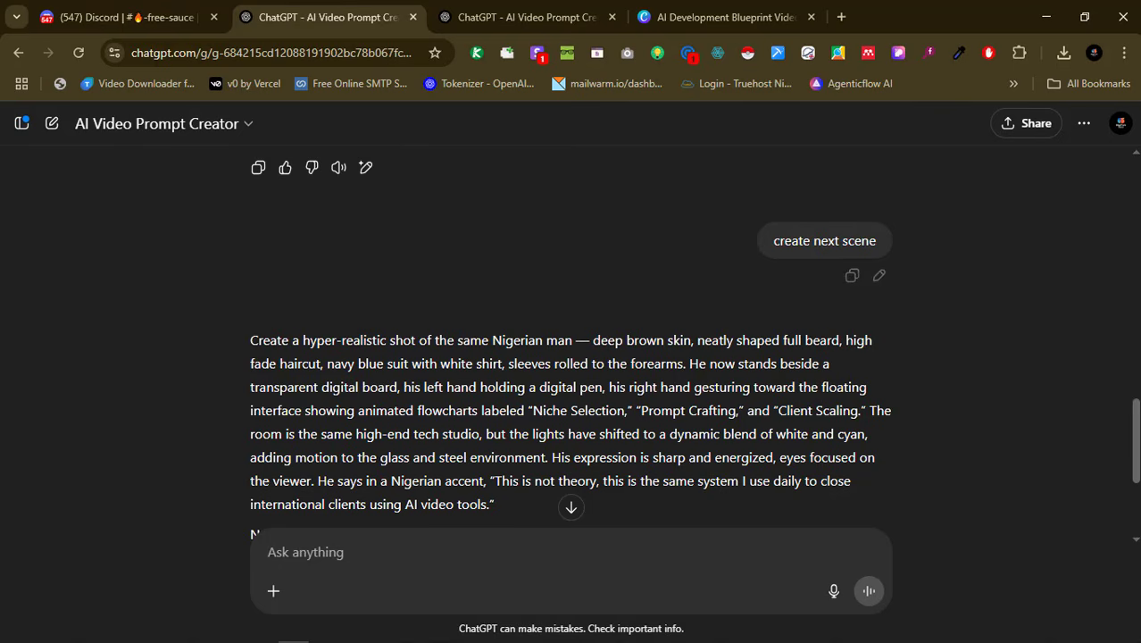
{"action": "scroll", "coordinate": [717, 336], "scroll_direction": "down", "scroll_amount": 2}
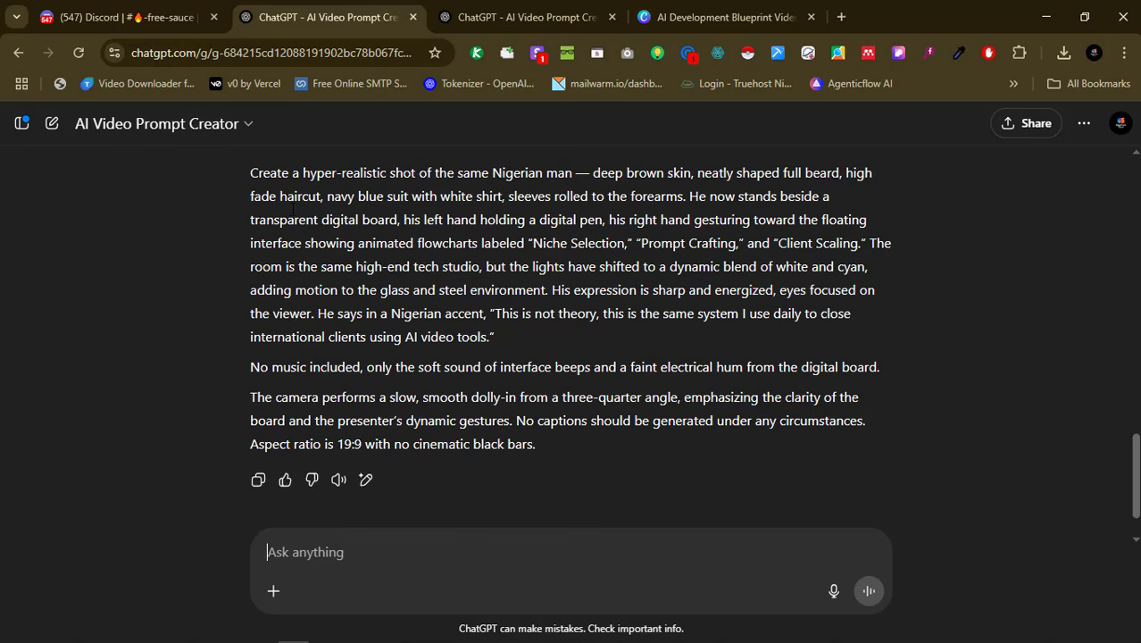
{"action": "left_click_drag", "start_coordinate": [247, 177], "coordinate": [549, 438]}
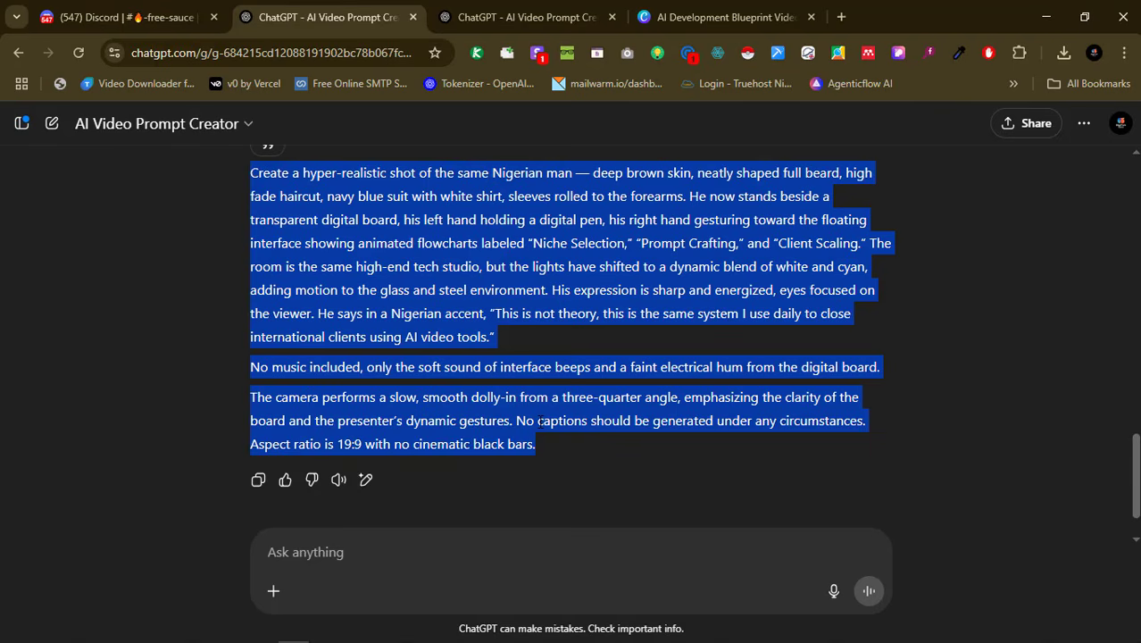
Switch to Flow and generate a text-to-video from the copied prompt with two outputs on Veo 3 - Fast
{"action": "key", "text": "alt+Tab"}
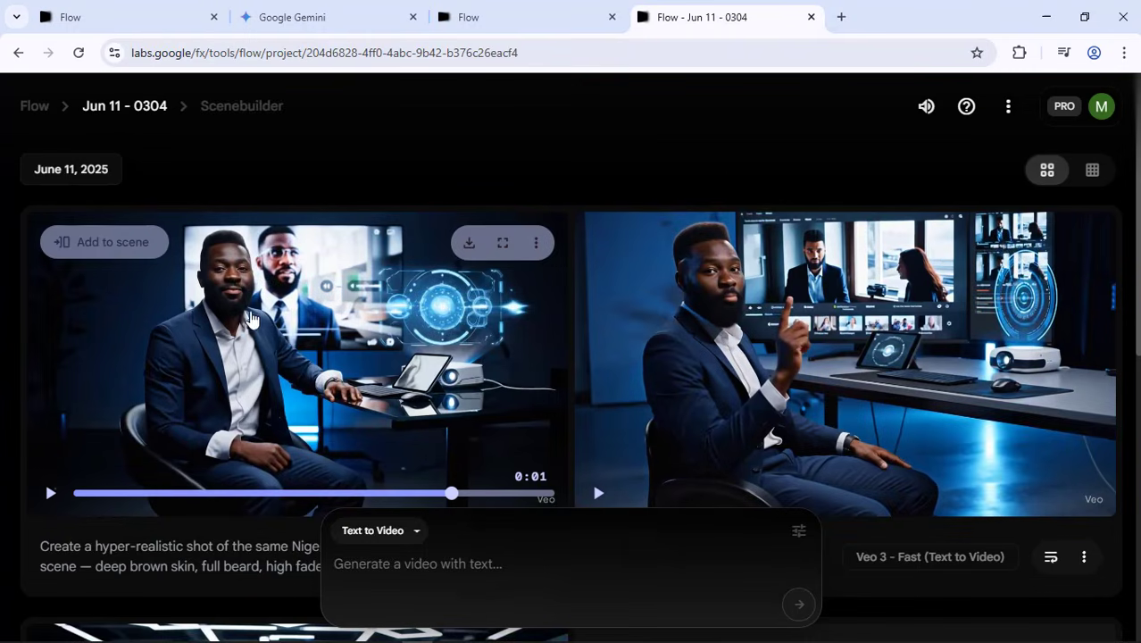
{"action": "scroll", "coordinate": [251, 441], "scroll_direction": "down", "scroll_amount": 4}
{"action": "scroll", "coordinate": [251, 441], "scroll_direction": "up", "scroll_amount": 4}
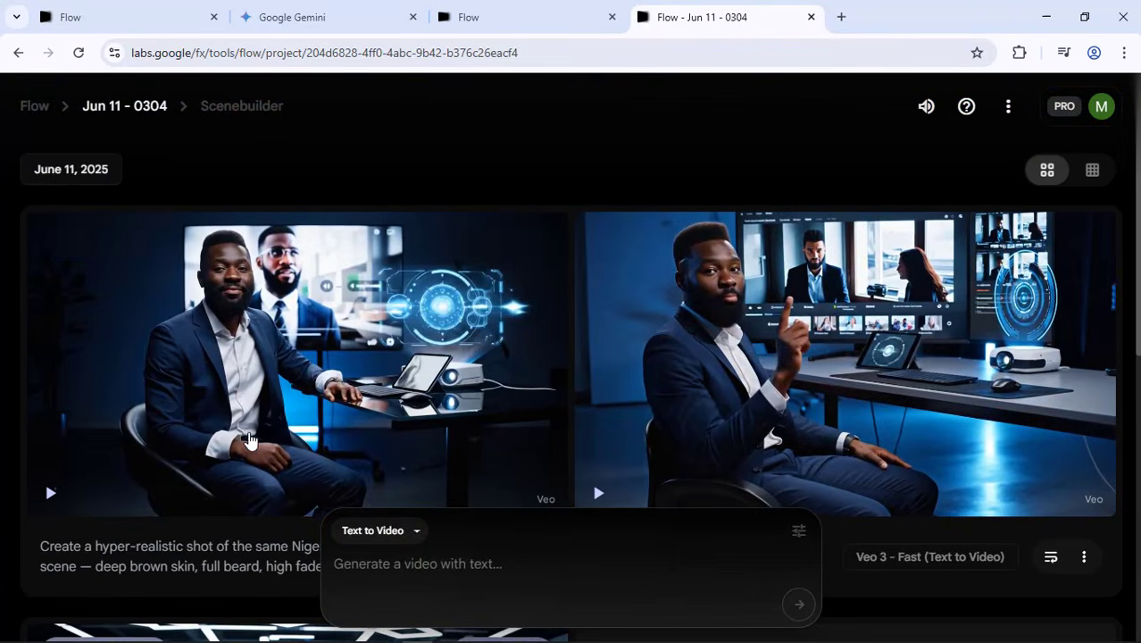
{"action": "scroll", "coordinate": [273, 420], "scroll_direction": "down", "scroll_amount": 3}
{"action": "scroll", "coordinate": [277, 427], "scroll_direction": "up", "scroll_amount": 3}
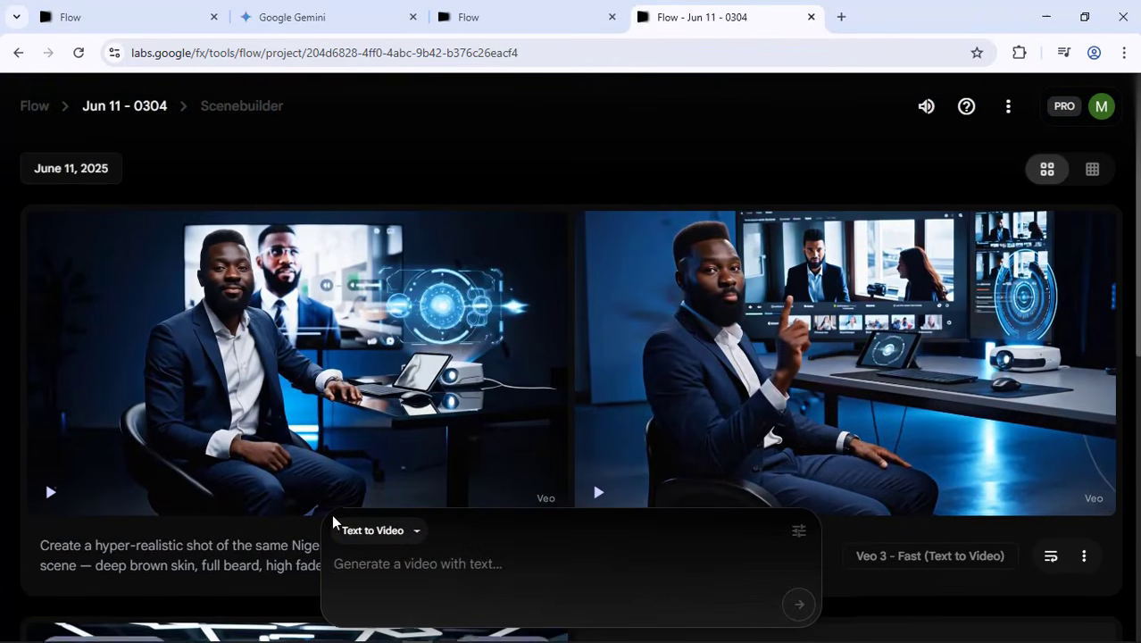
{"action": "left_click", "coordinate": [444, 576]}
{"action": "key", "text": "ctrl+v"}
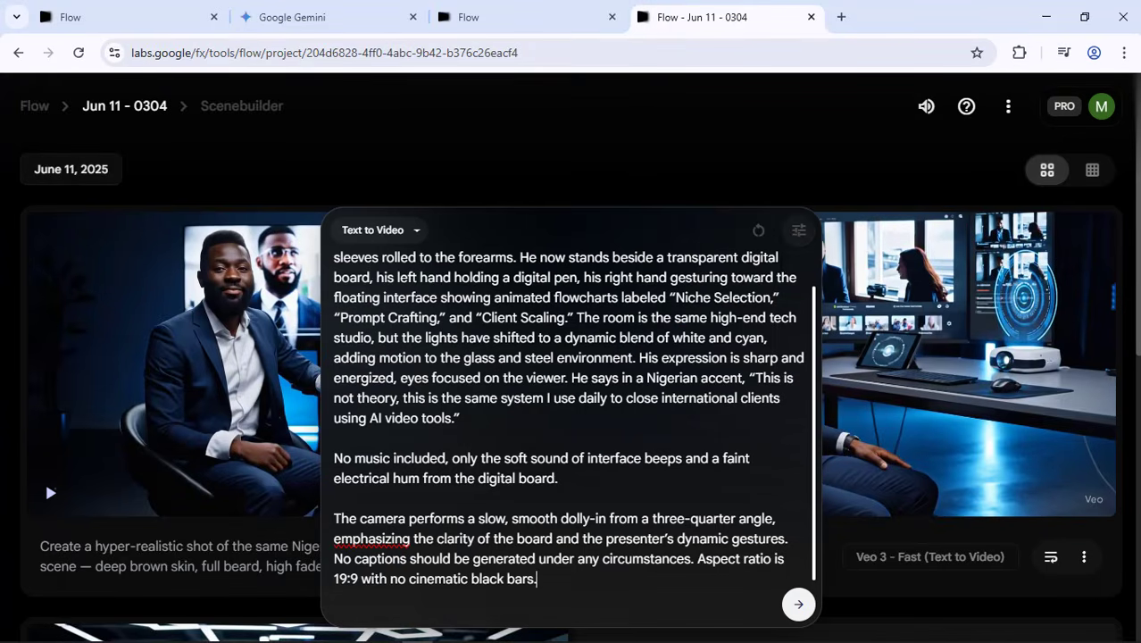
{"action": "left_click", "coordinate": [796, 243]}
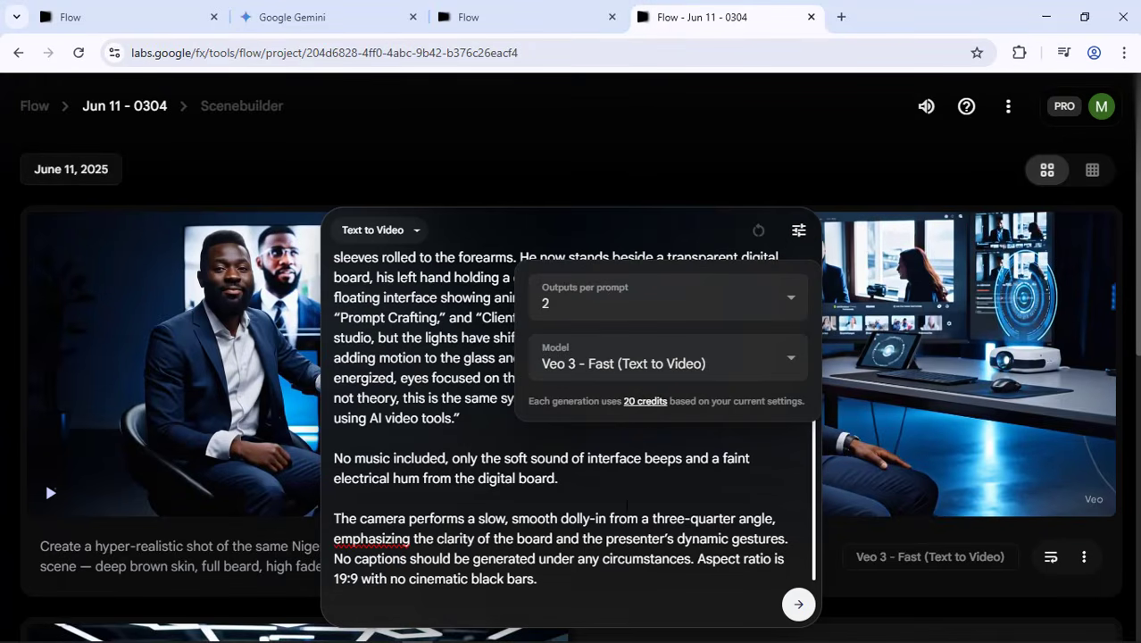
{"action": "left_click", "coordinate": [627, 502]}
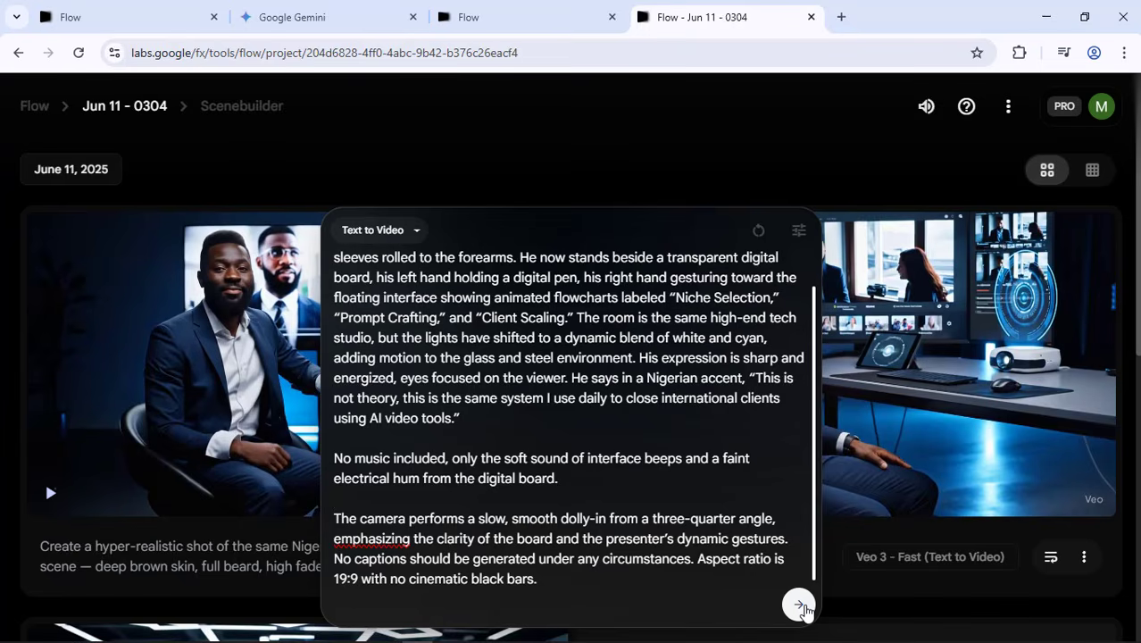
{"action": "left_click", "coordinate": [799, 606]}
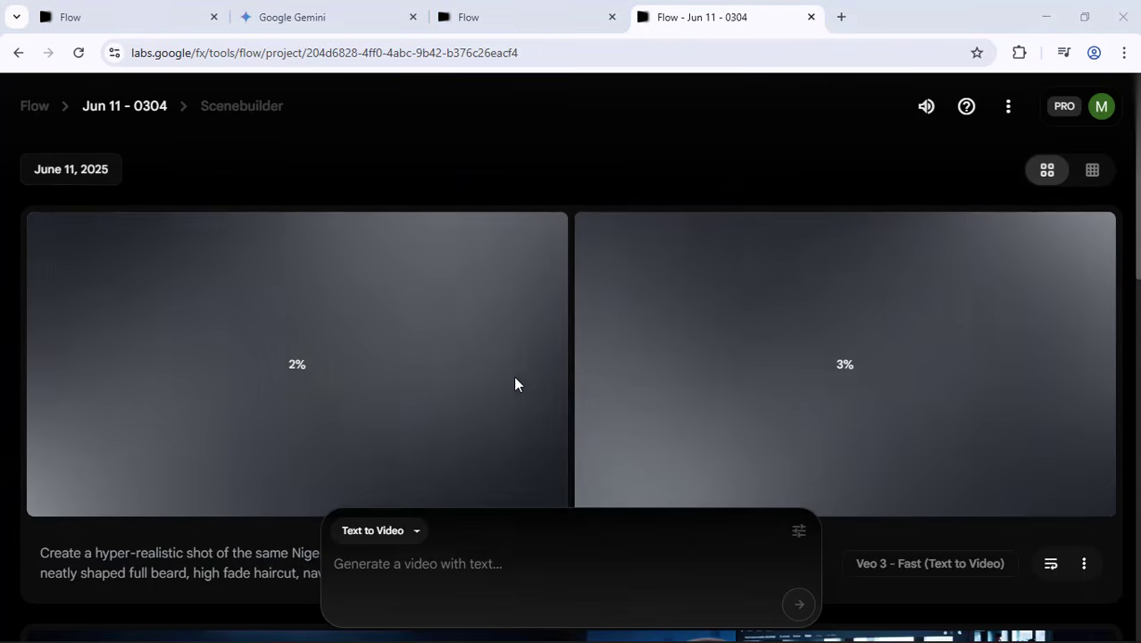
{"action": "left_click", "coordinate": [891, 387]}
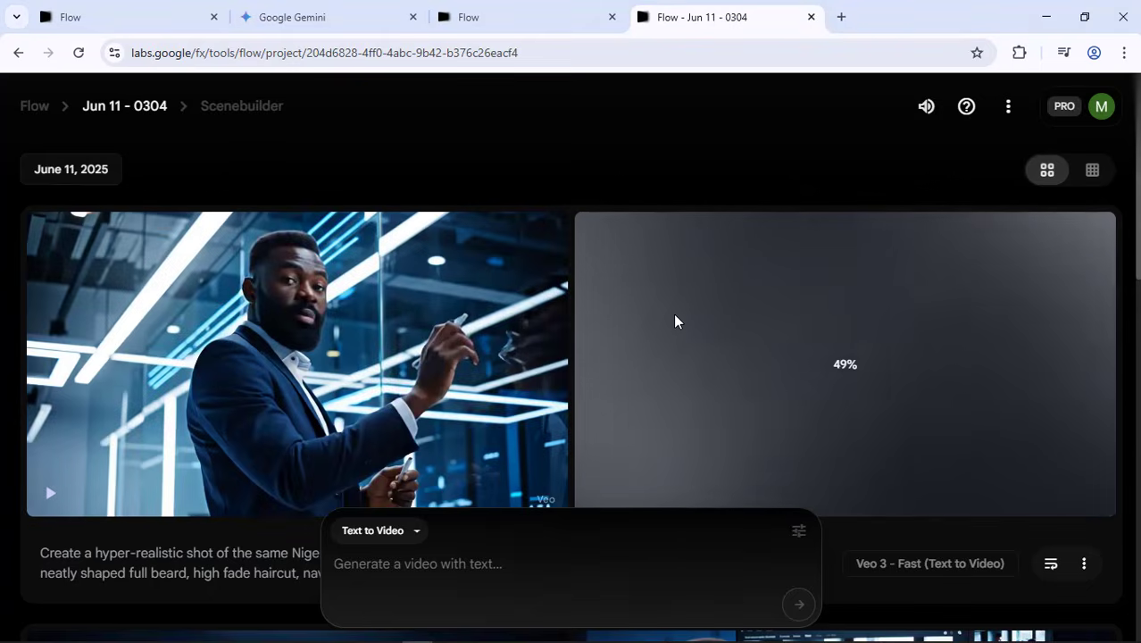
Play the first generated clip of the digital-board scene and replay its opening
{"action": "mouse_move", "coordinate": [247, 406]}
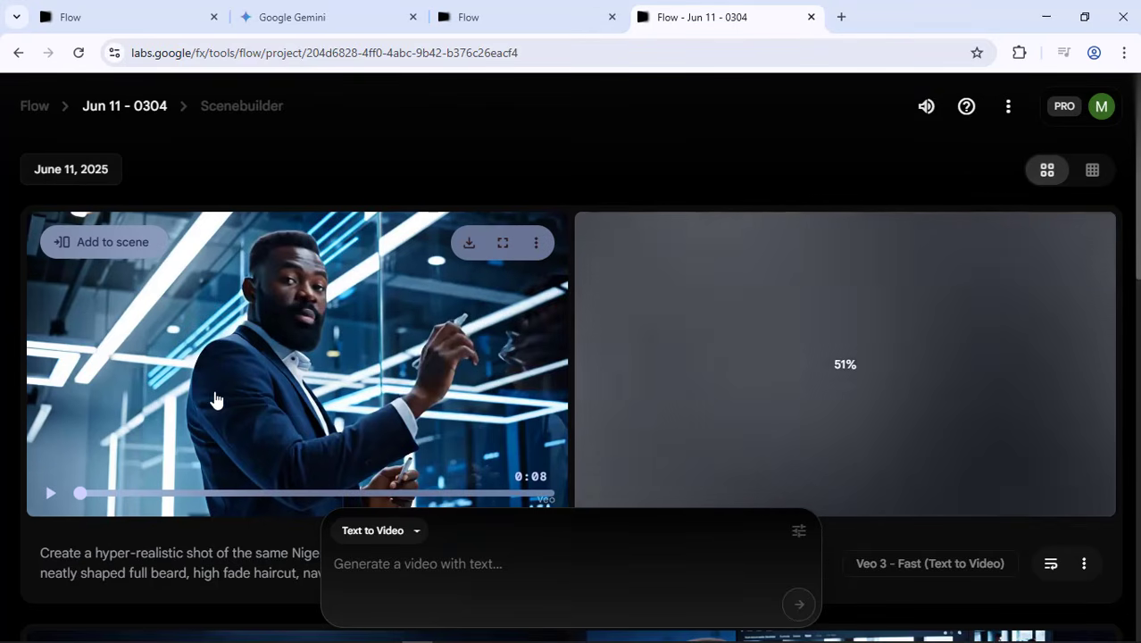
{"action": "scroll", "coordinate": [204, 362], "scroll_direction": "down", "scroll_amount": 5}
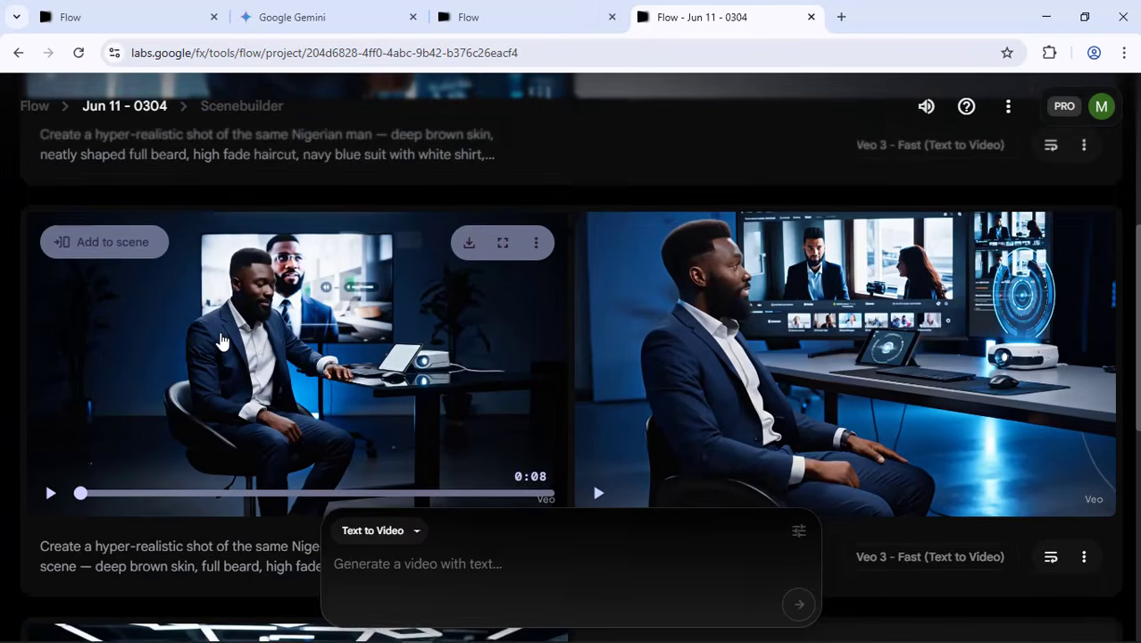
{"action": "scroll", "coordinate": [225, 340], "scroll_direction": "down", "scroll_amount": 3}
{"action": "scroll", "coordinate": [227, 339], "scroll_direction": "up", "scroll_amount": 6}
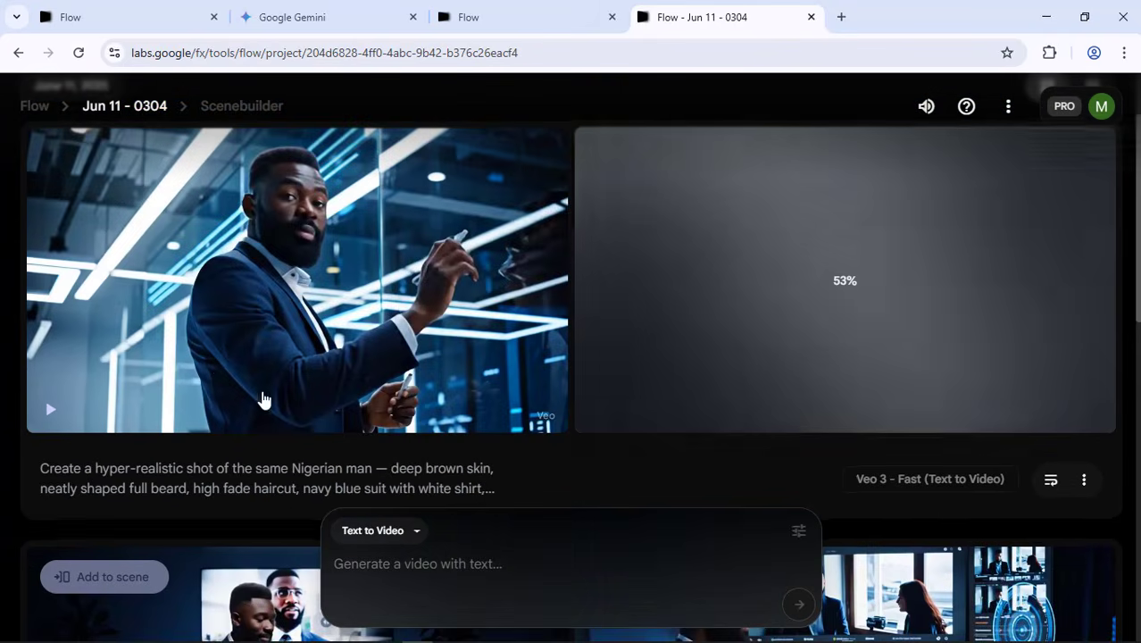
{"action": "scroll", "coordinate": [217, 369], "scroll_direction": "up", "scroll_amount": 1}
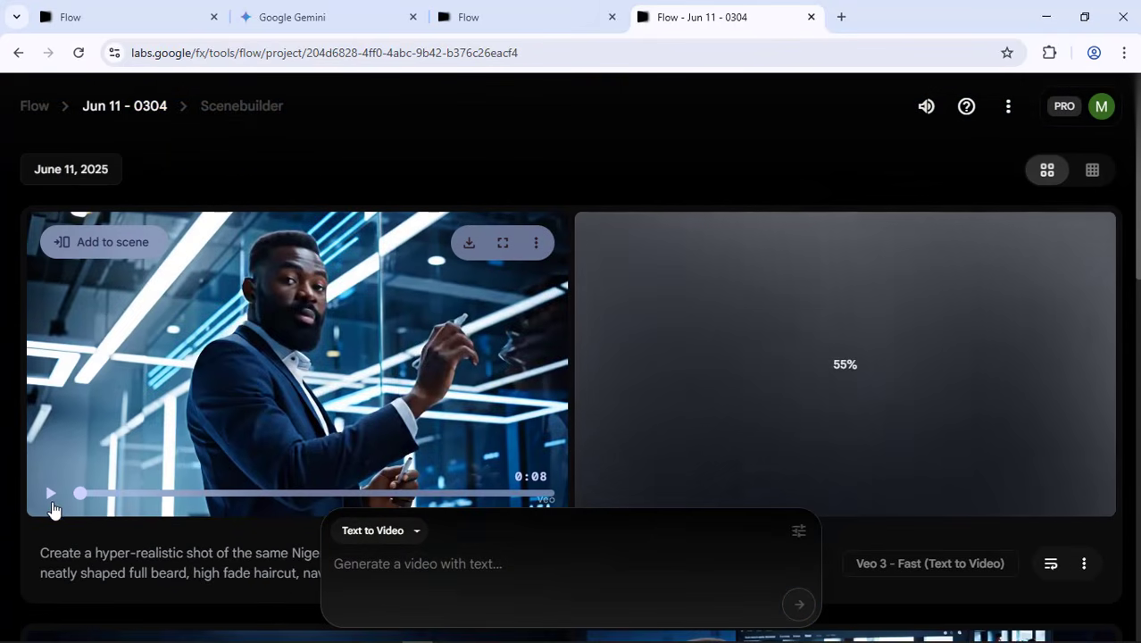
{"action": "left_click", "coordinate": [52, 507]}
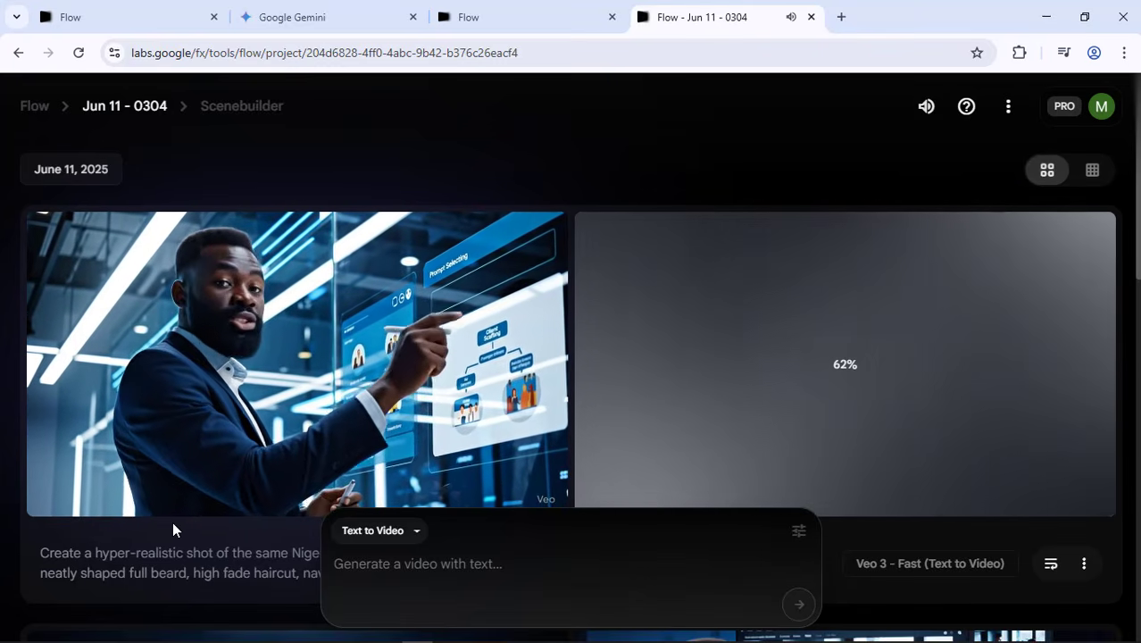
{"action": "mouse_move", "coordinate": [150, 482]}
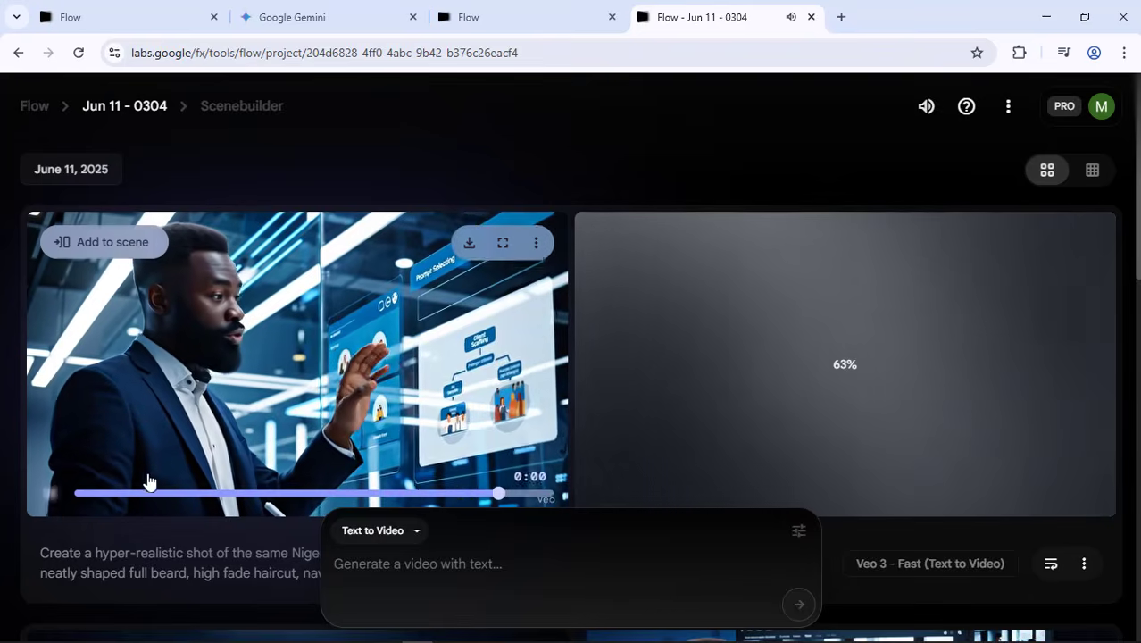
{"action": "left_click", "coordinate": [49, 497]}
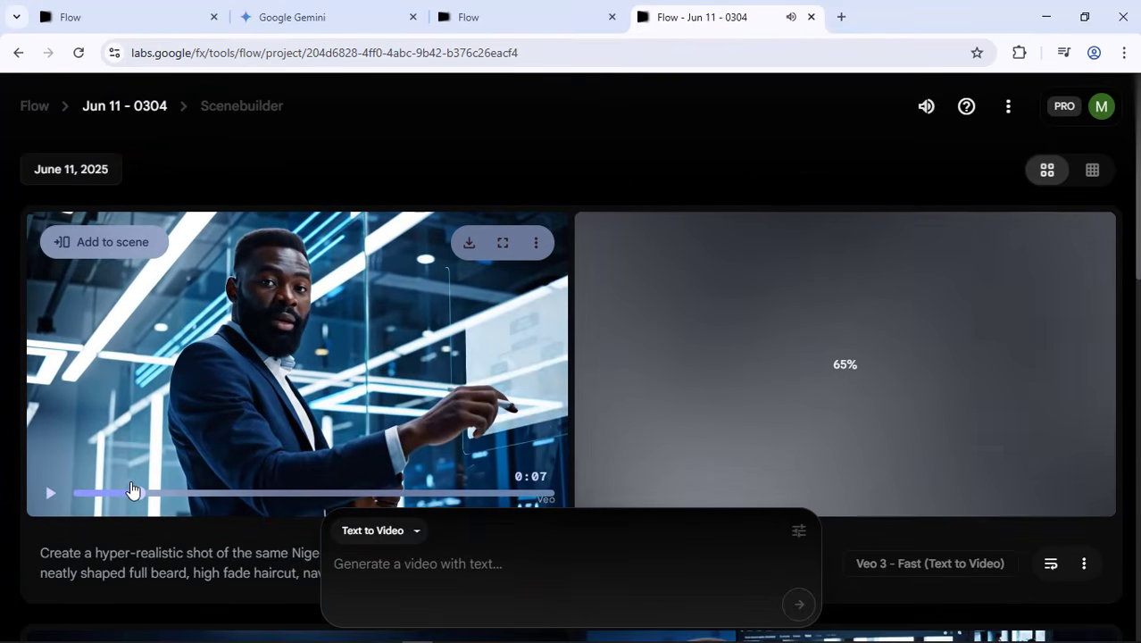
Play the second generated clip of the digital-board scene
{"action": "scroll", "coordinate": [250, 407], "scroll_direction": "down", "scroll_amount": 1}
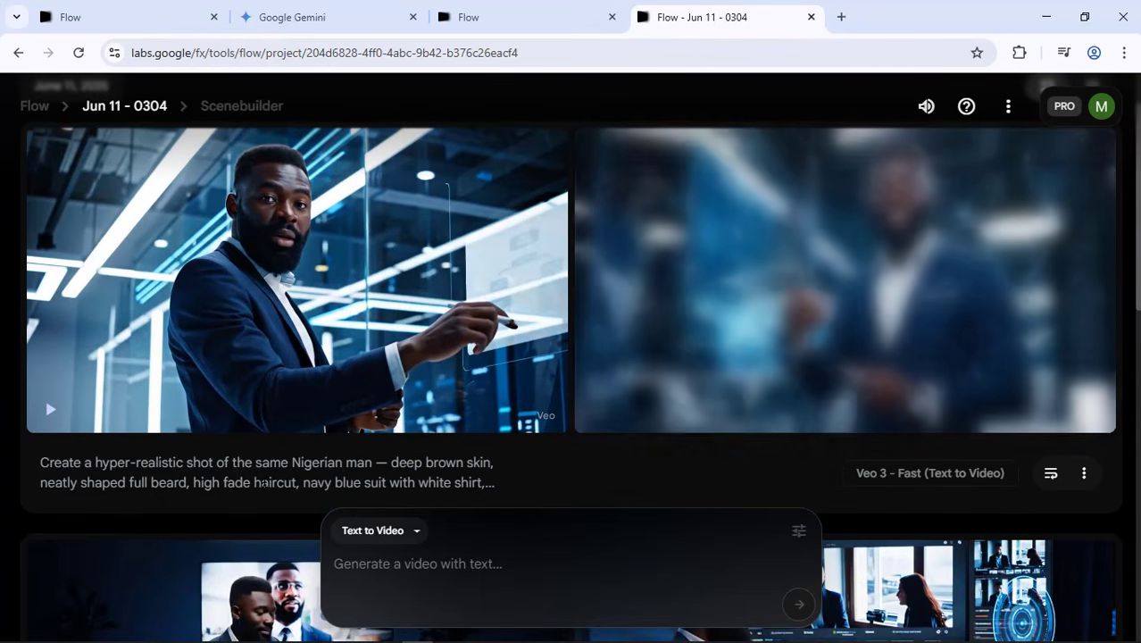
{"action": "scroll", "coordinate": [722, 420], "scroll_direction": "up", "scroll_amount": 1}
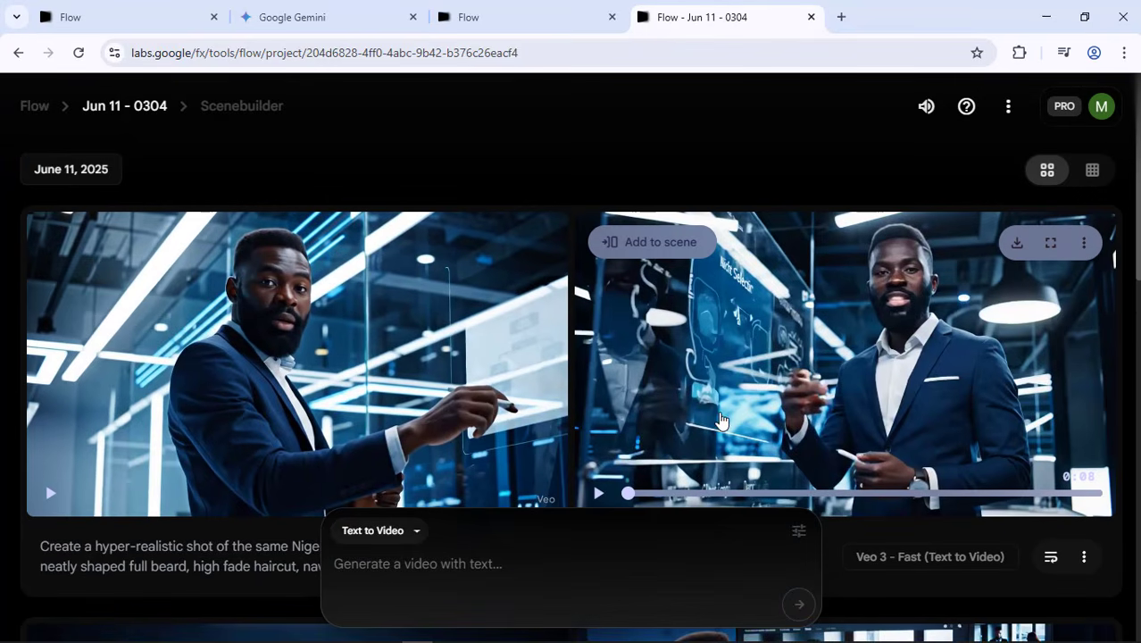
{"action": "left_click", "coordinate": [597, 493]}
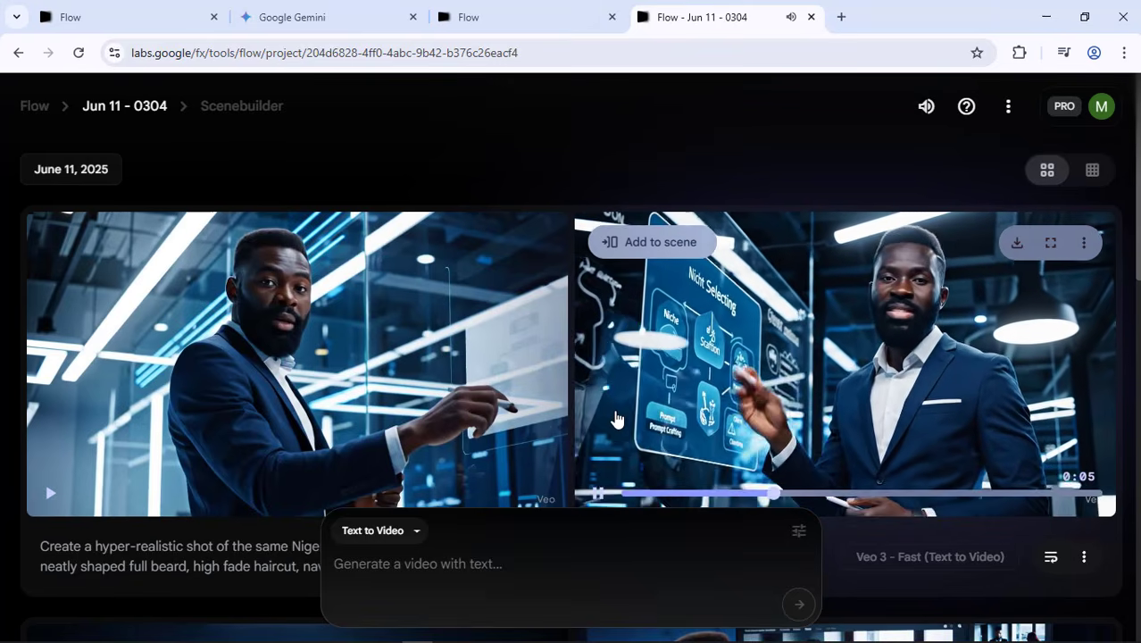
Play part of the first clip from the earlier desk scene to compare it with the new scene
{"action": "scroll", "coordinate": [614, 412], "scroll_direction": "down", "scroll_amount": 1}
{"action": "scroll", "coordinate": [615, 406], "scroll_direction": "down", "scroll_amount": 2}
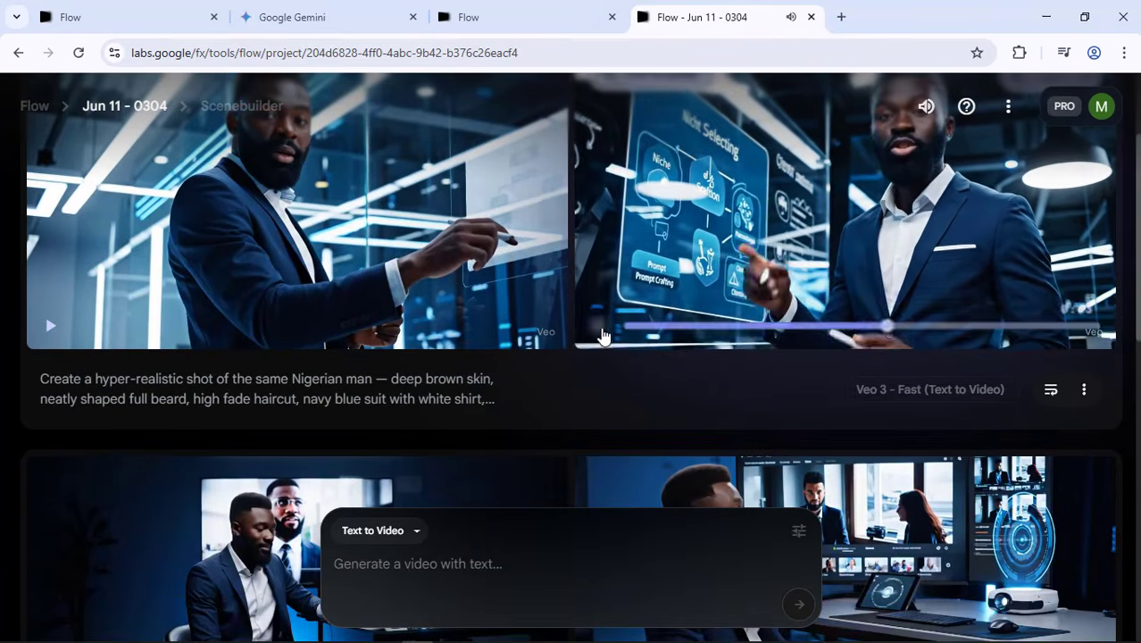
{"action": "scroll", "coordinate": [110, 507], "scroll_direction": "down", "scroll_amount": 3}
{"action": "scroll", "coordinate": [110, 507], "scroll_direction": "down", "scroll_amount": 2}
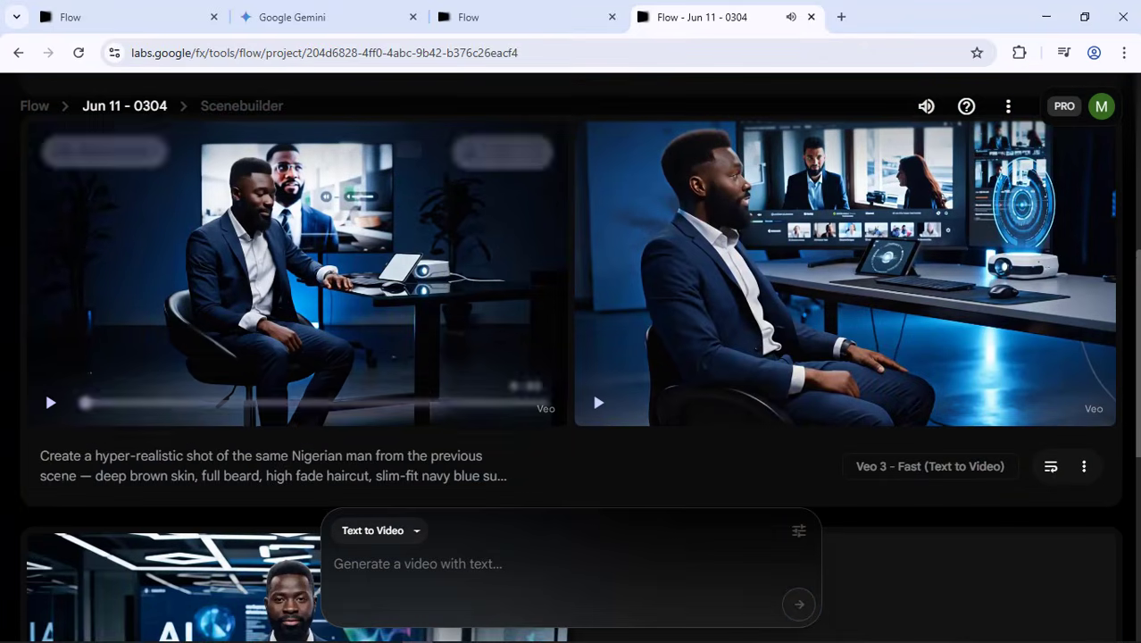
{"action": "left_click", "coordinate": [50, 402]}
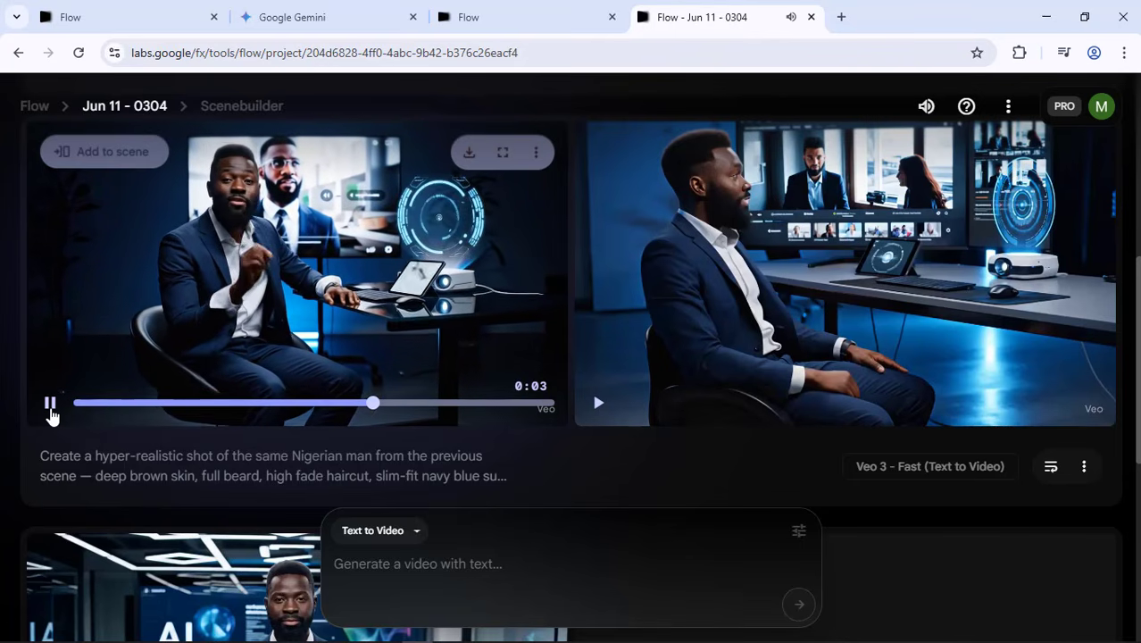
{"action": "left_click", "coordinate": [50, 405]}
Return to the two digital-board clips and replay them in turn to compare them
{"action": "scroll", "coordinate": [1000, 338], "scroll_direction": "up", "scroll_amount": 4}
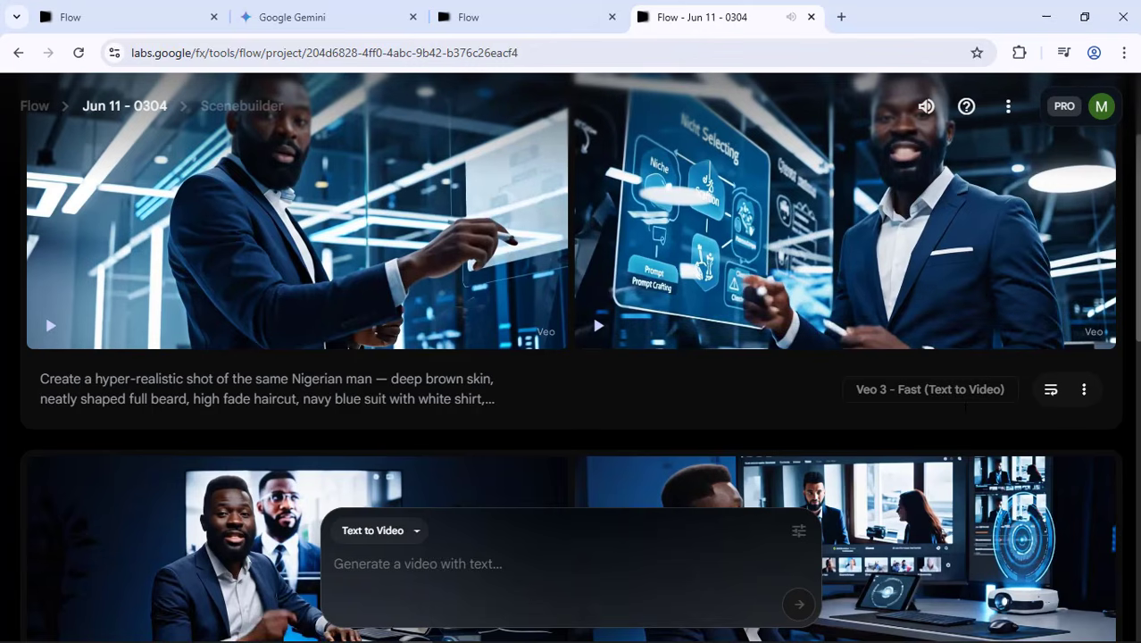
{"action": "scroll", "coordinate": [616, 419], "scroll_direction": "up", "scroll_amount": 1}
{"action": "left_click", "coordinate": [608, 416]}
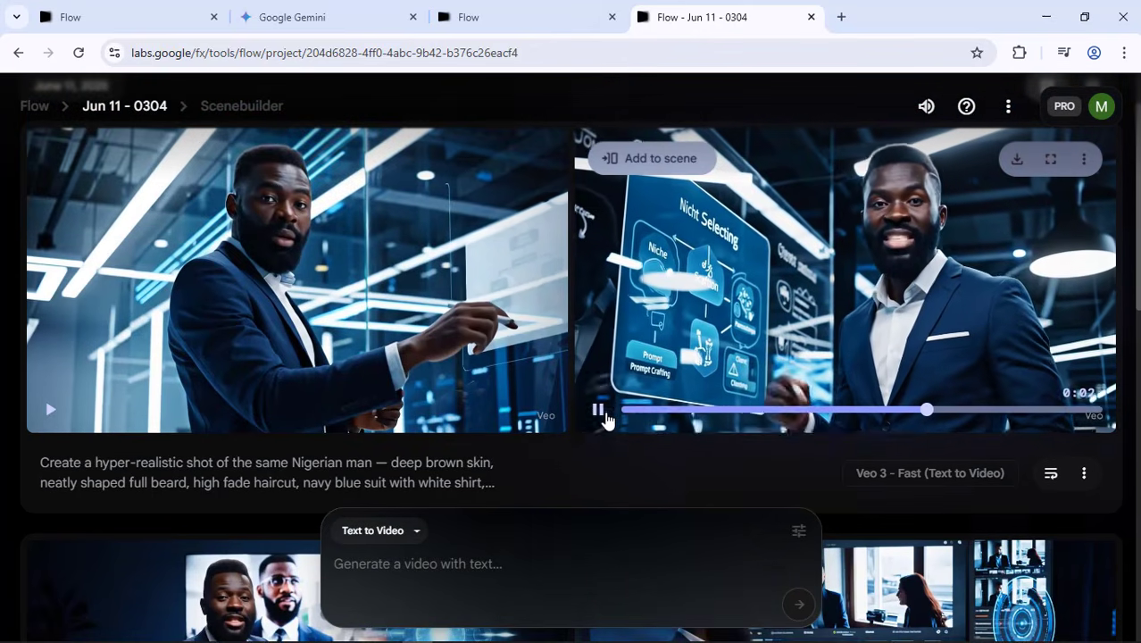
{"action": "mouse_move", "coordinate": [56, 412]}
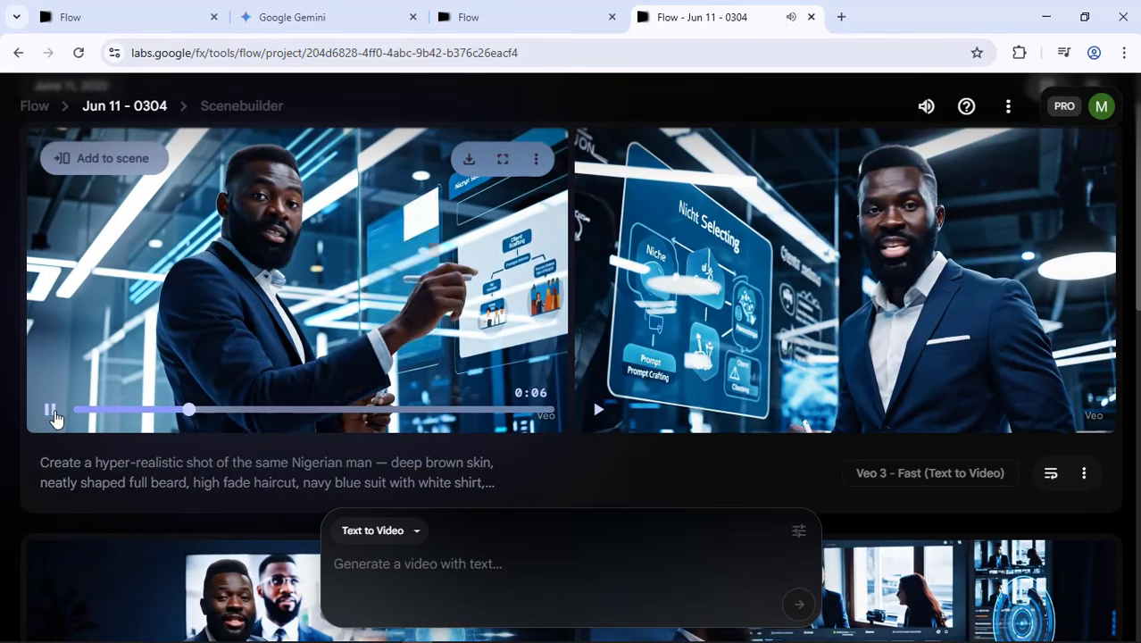
{"action": "left_click", "coordinate": [51, 412]}
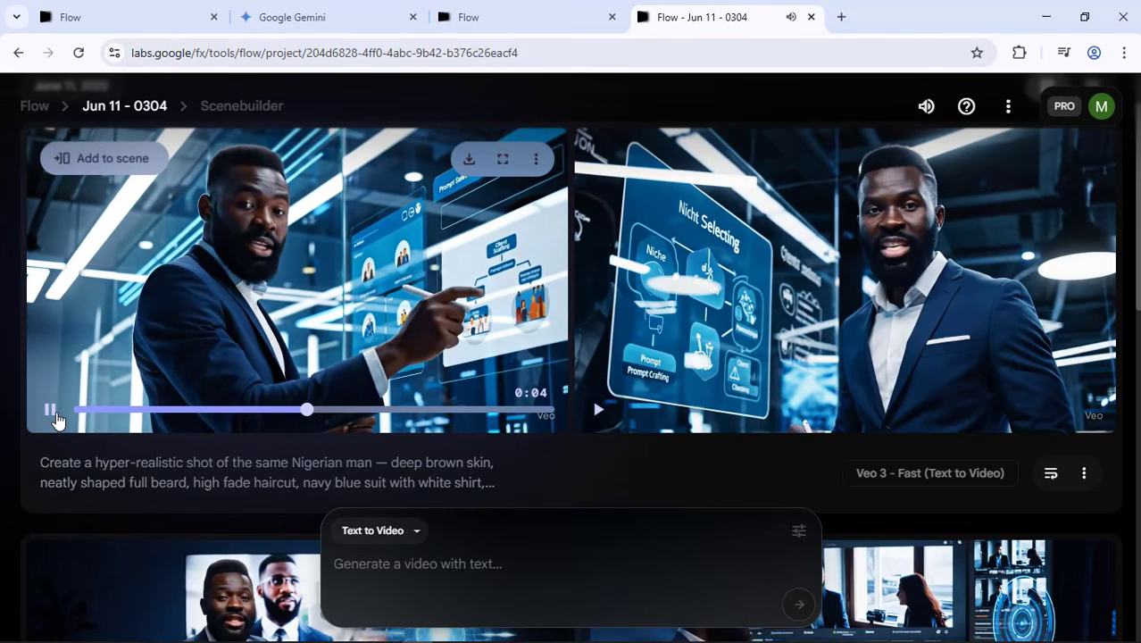
{"action": "mouse_move", "coordinate": [645, 402]}
{"action": "left_click", "coordinate": [596, 411]}
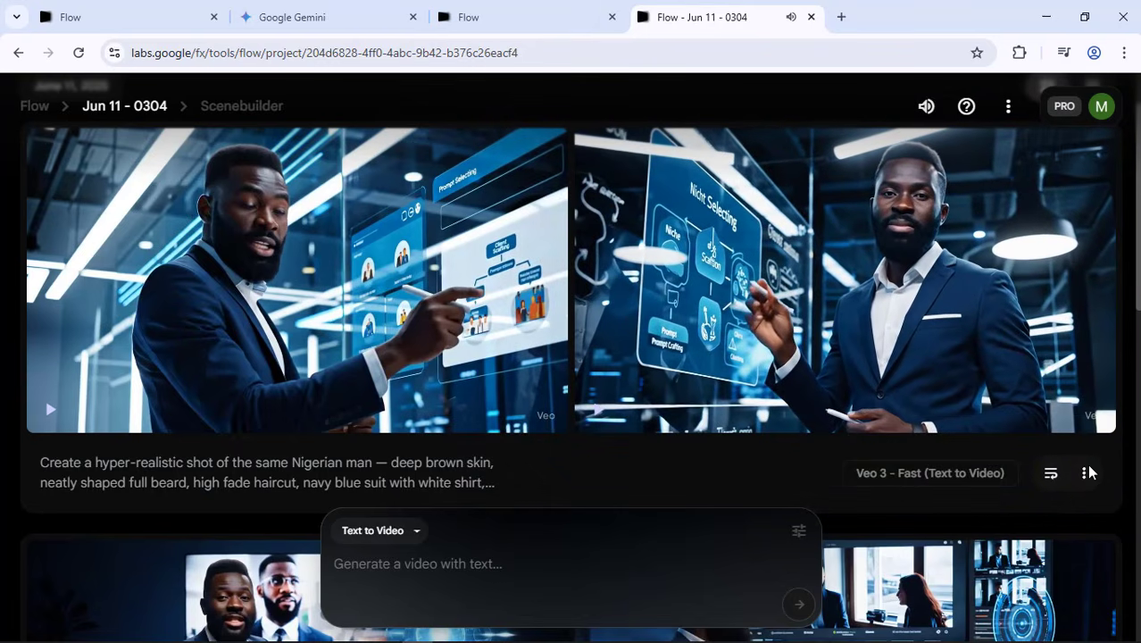
Reuse the digital-board scene's prompt as the new video prompt and read through its full text
{"action": "left_click", "coordinate": [1051, 473]}
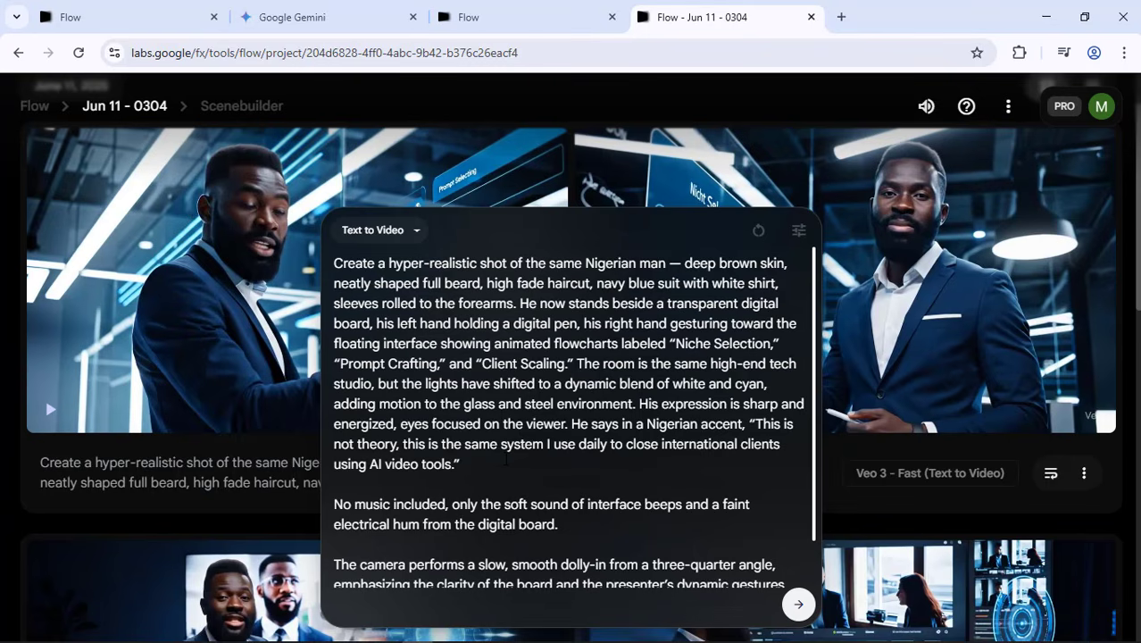
{"action": "scroll", "coordinate": [515, 462], "scroll_direction": "down", "scroll_amount": 2}
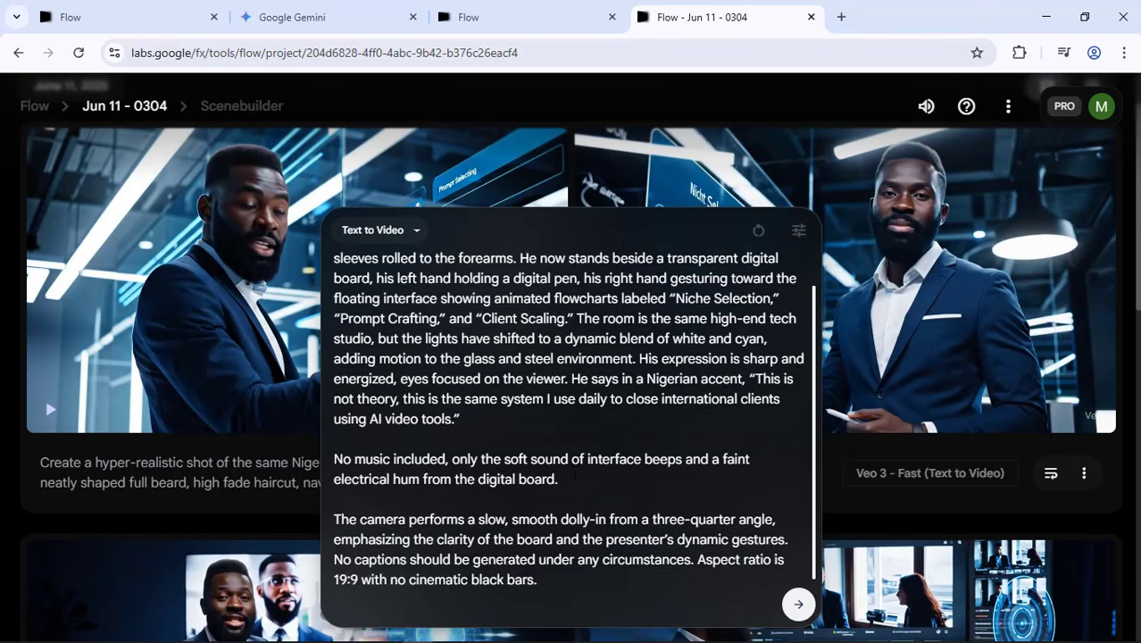
{"action": "scroll", "coordinate": [622, 505], "scroll_direction": "up", "scroll_amount": 2}
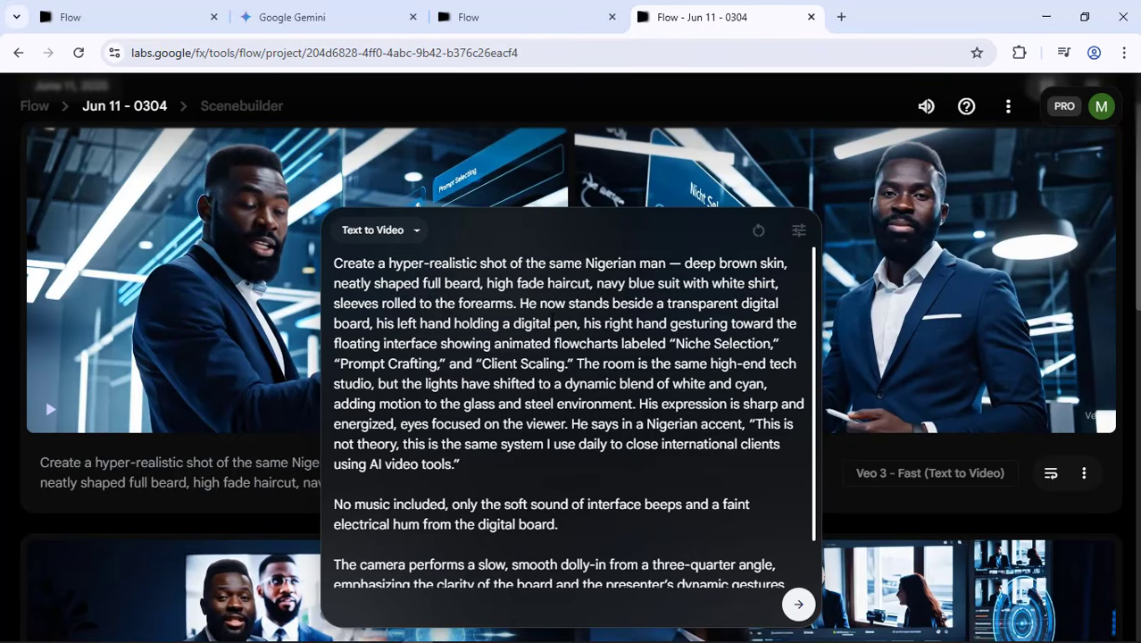
Switch to ChatGPT and send the complaint "The above prompt is not create Nigerian accent" to the AI Video Prompt Creator
{"action": "key", "text": "alt+Tab"}
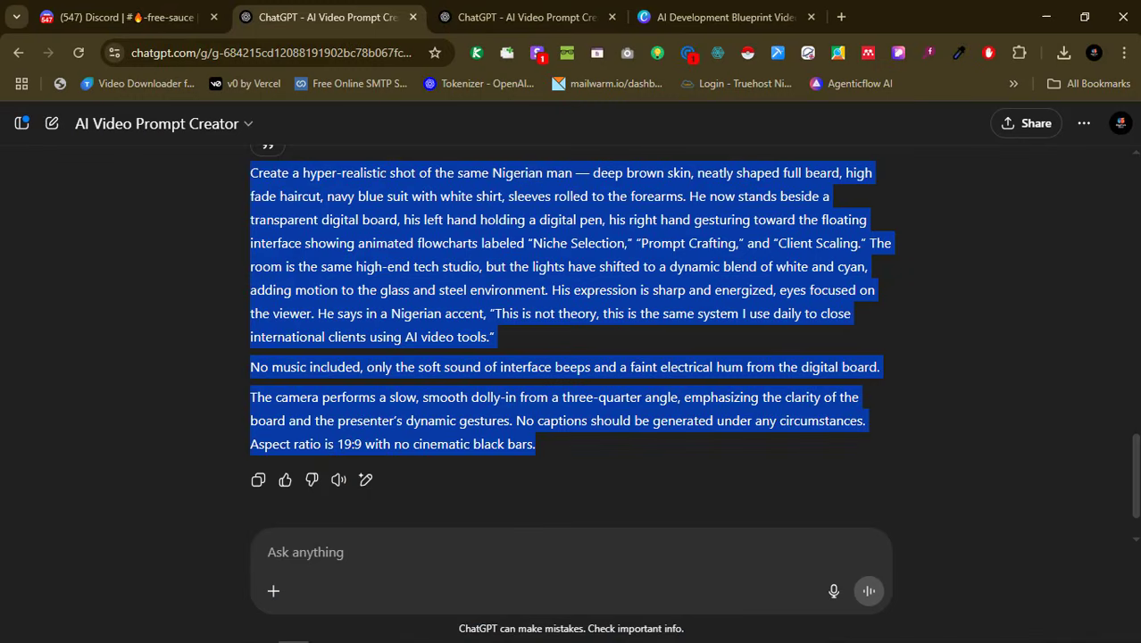
{"action": "left_click", "coordinate": [426, 382]}
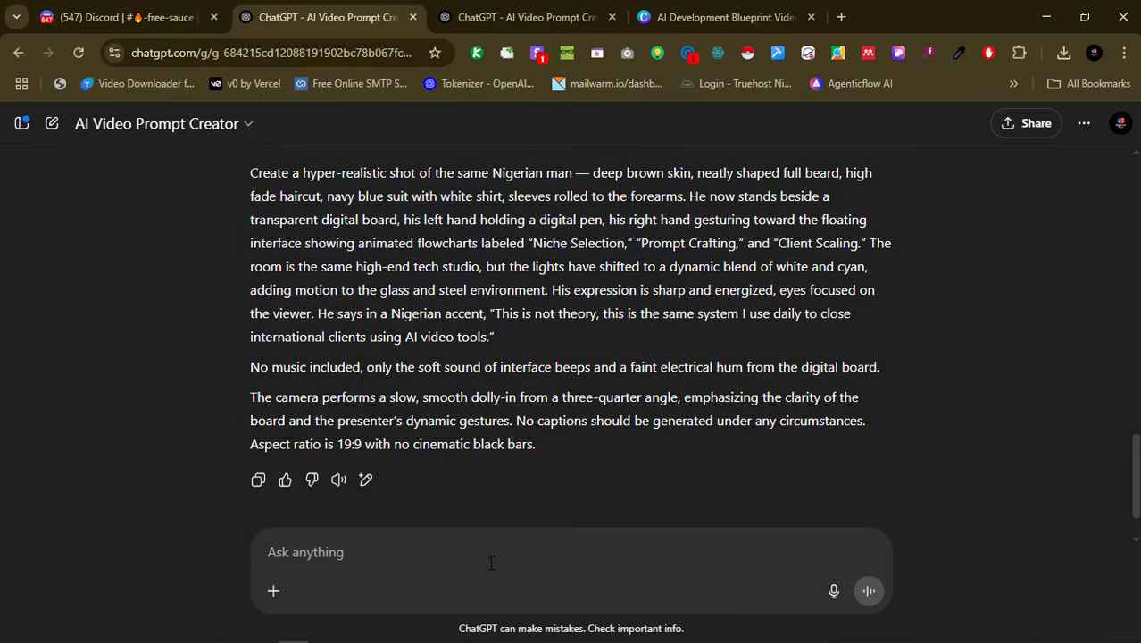
{"action": "type", "text": "The "}
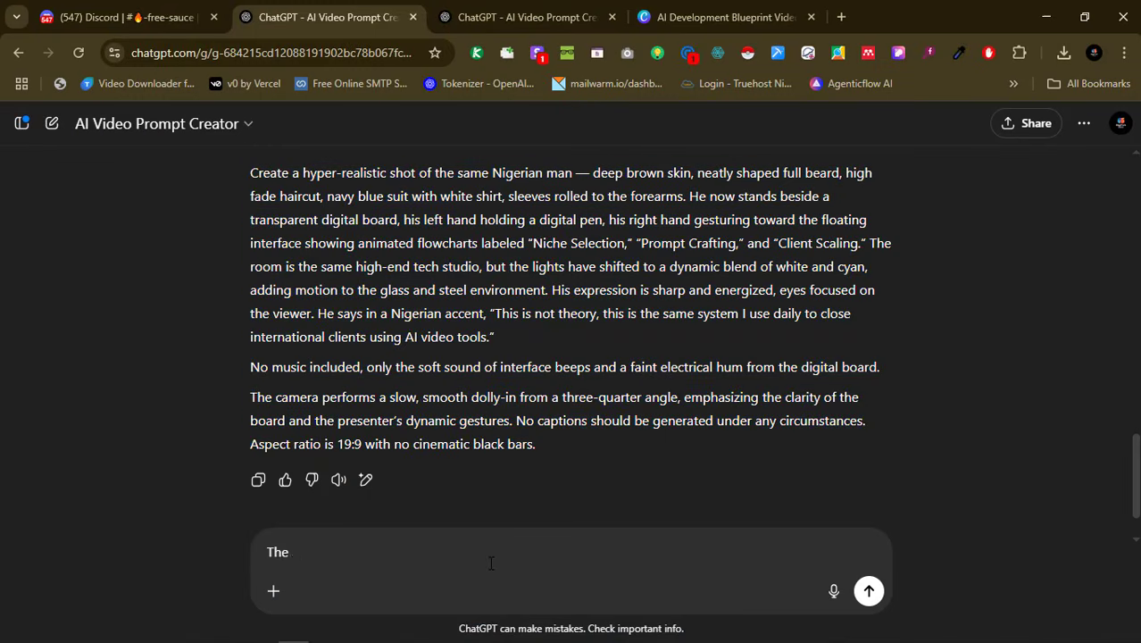
{"action": "type", "text": "abpo"}
{"action": "key", "text": "BackSpace"}
{"action": "key", "text": "BackSpace"}
{"action": "type", "text": "on"}
{"action": "type", "text": "e prompt "}
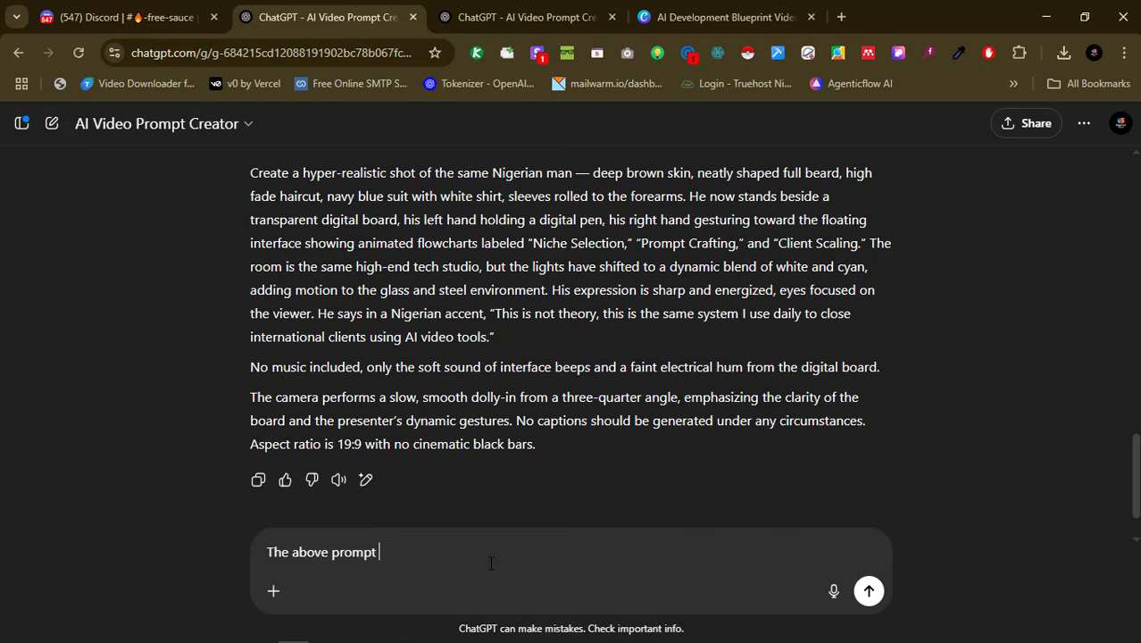
{"action": "type", "text": "is not create ne"}
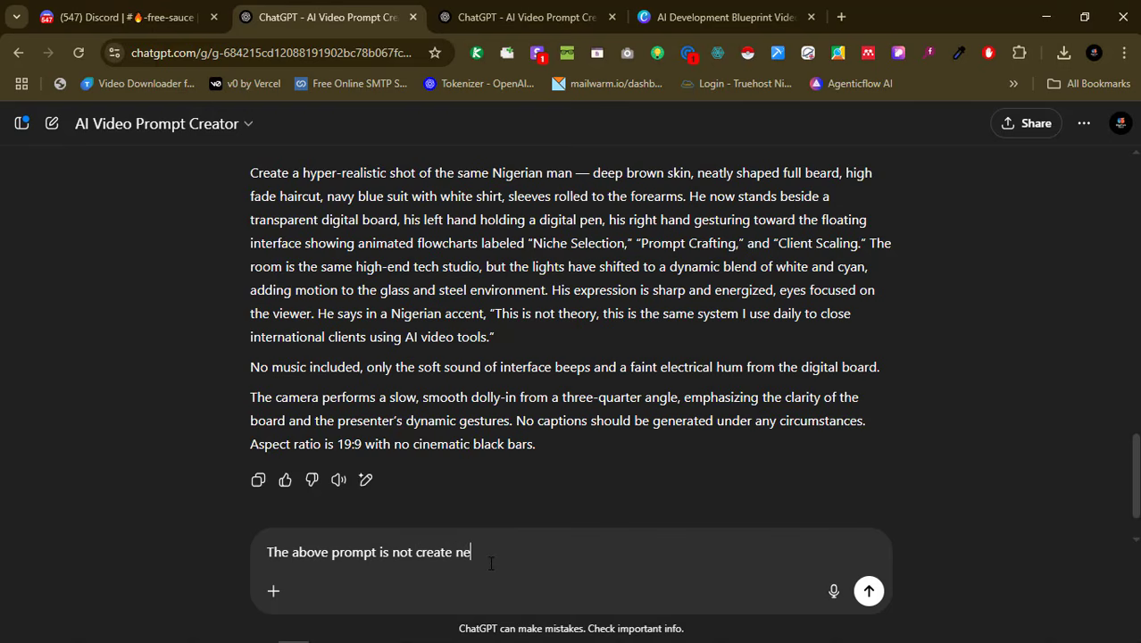
{"action": "type", "text": "Nigerian accent"}
{"action": "key", "text": "Return"}
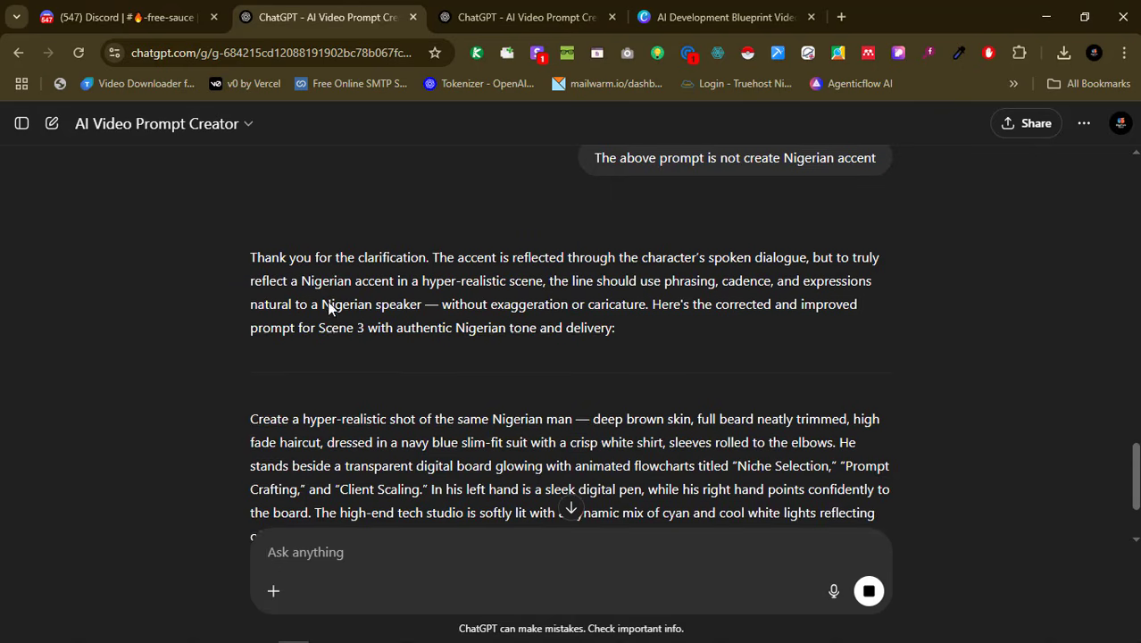
Read through the revised Scene 3 prompt and copy its full text, from "Create a hyper-realistic shot" to "no cinematic black bars."
{"action": "scroll", "coordinate": [358, 300], "scroll_direction": "down", "scroll_amount": 2}
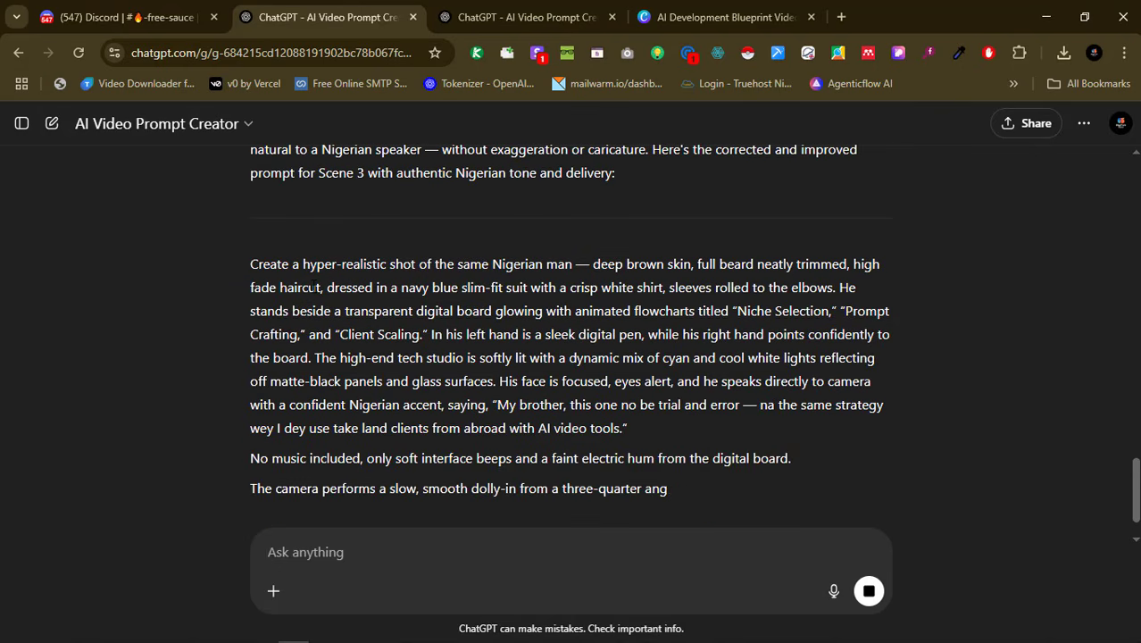
{"action": "scroll", "coordinate": [314, 286], "scroll_direction": "down", "scroll_amount": 1}
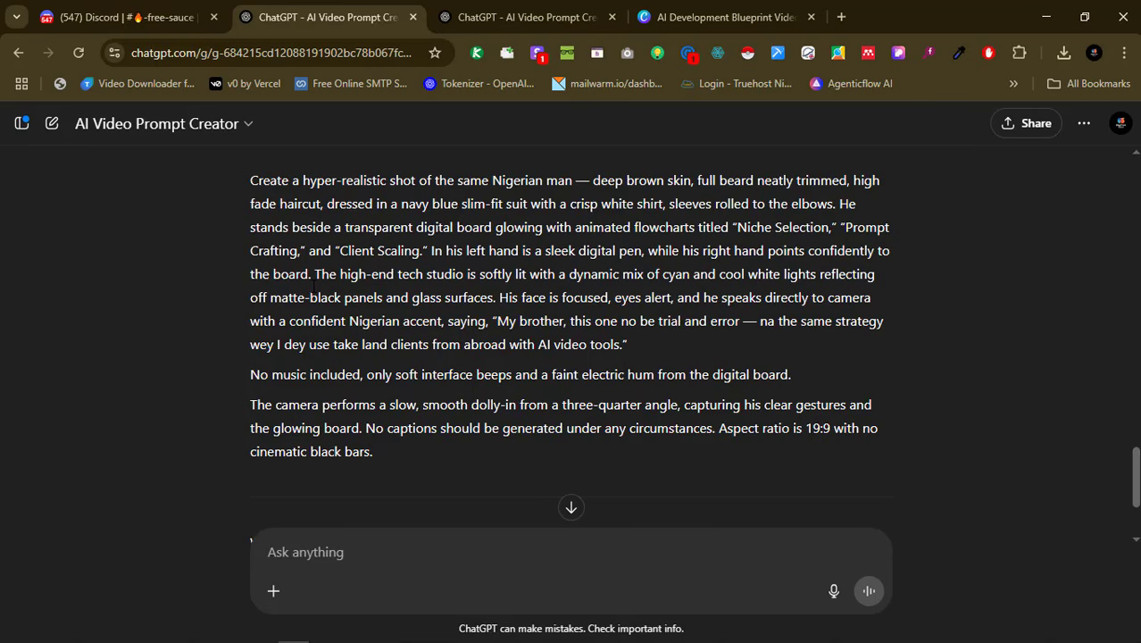
{"action": "scroll", "coordinate": [316, 294], "scroll_direction": "down", "scroll_amount": 1}
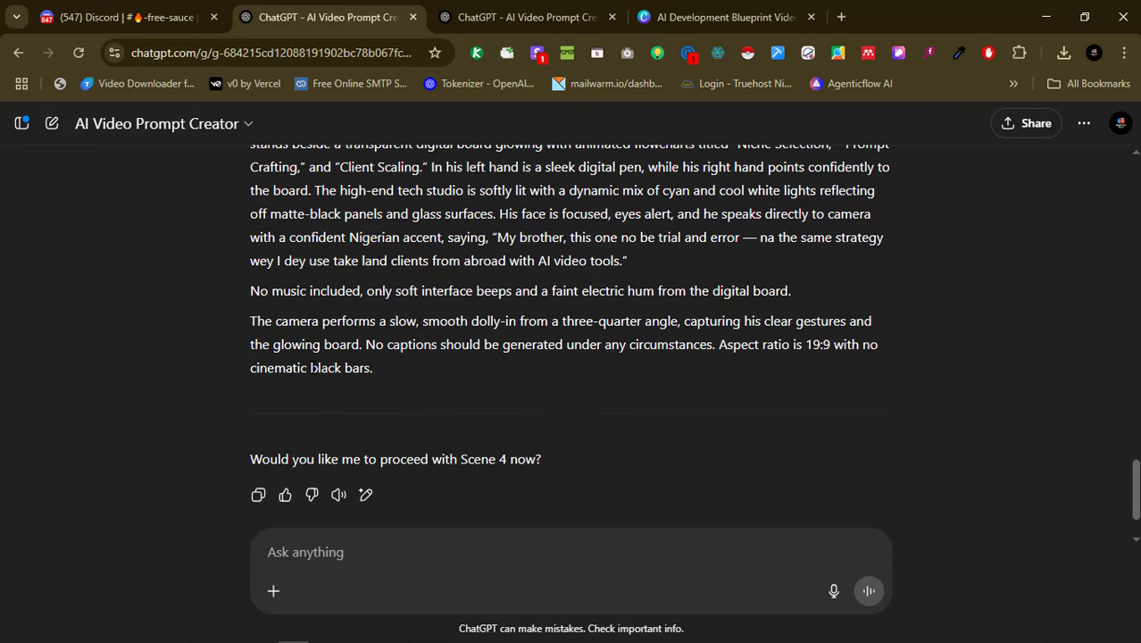
{"action": "scroll", "coordinate": [312, 366], "scroll_direction": "down", "scroll_amount": 1}
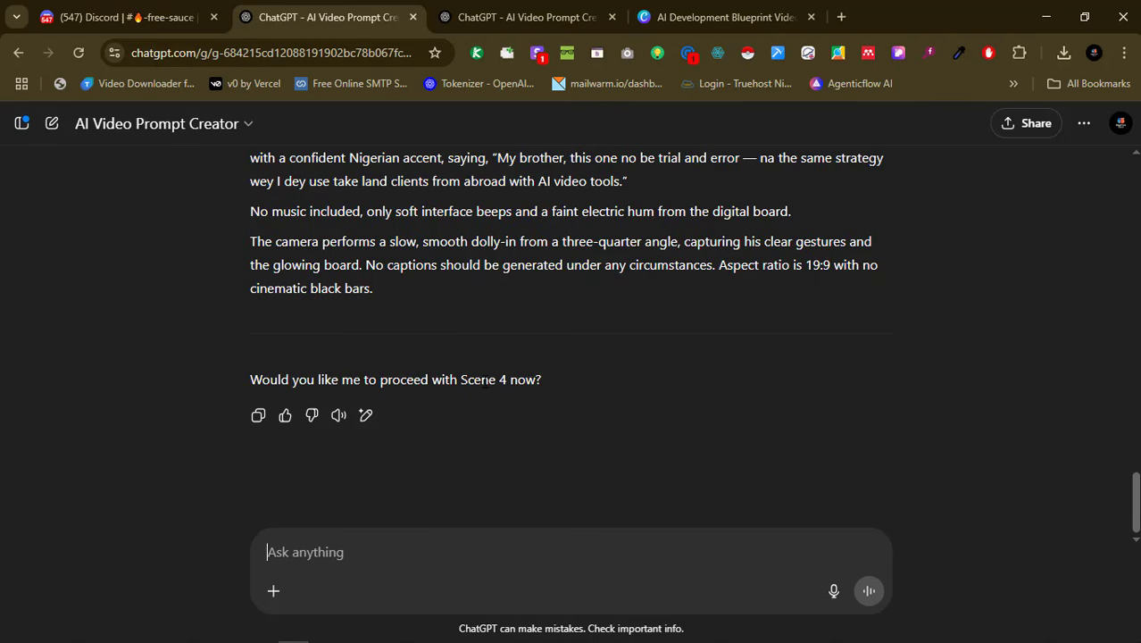
{"action": "scroll", "coordinate": [483, 381], "scroll_direction": "up", "scroll_amount": 2}
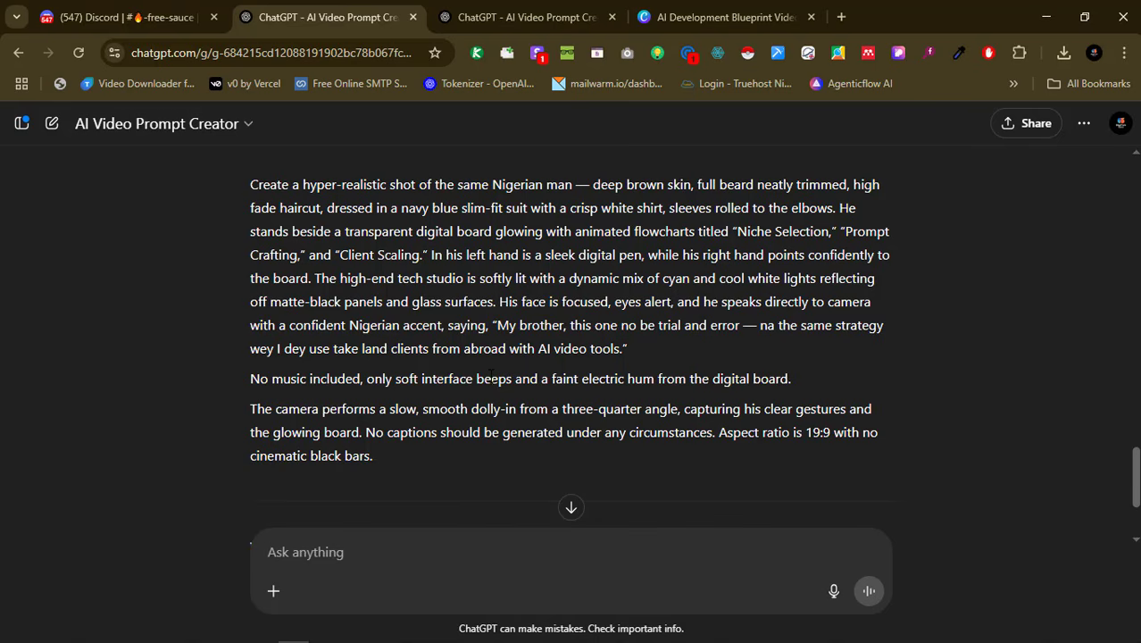
{"action": "left_click_drag", "start_coordinate": [431, 460], "coordinate": [249, 197]}
{"action": "left_click", "coordinate": [249, 197]}
{"action": "left_click_drag", "start_coordinate": [378, 461], "coordinate": [234, 179]}
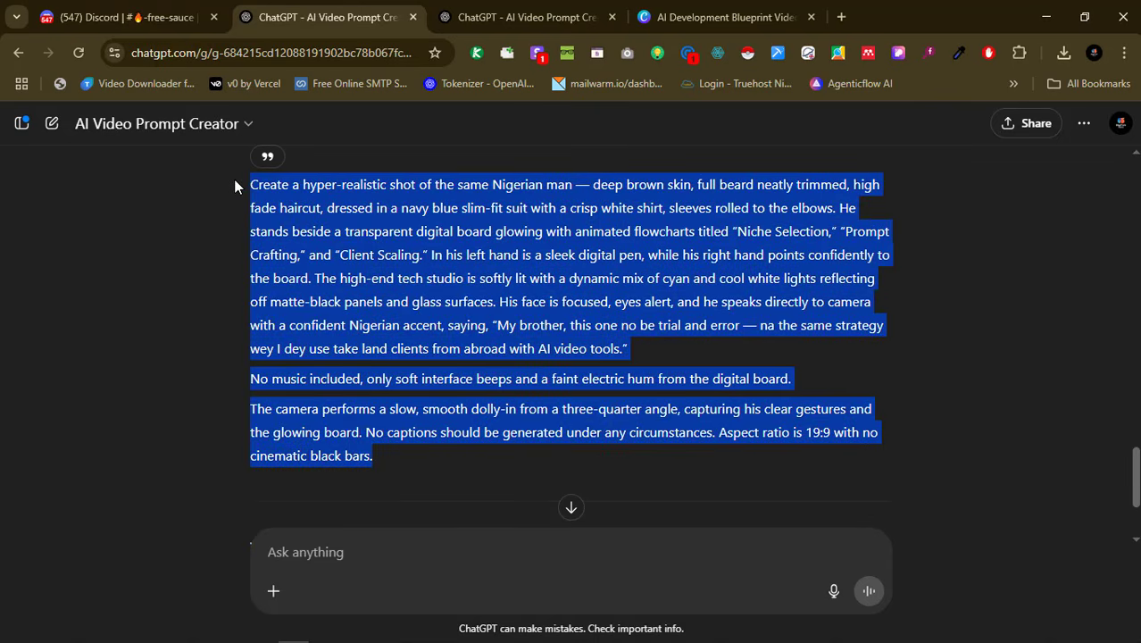
Switch to Flow, replace the entire video prompt with the copied Scene 3 text and check it through
{"action": "key", "text": "alt+Tab"}
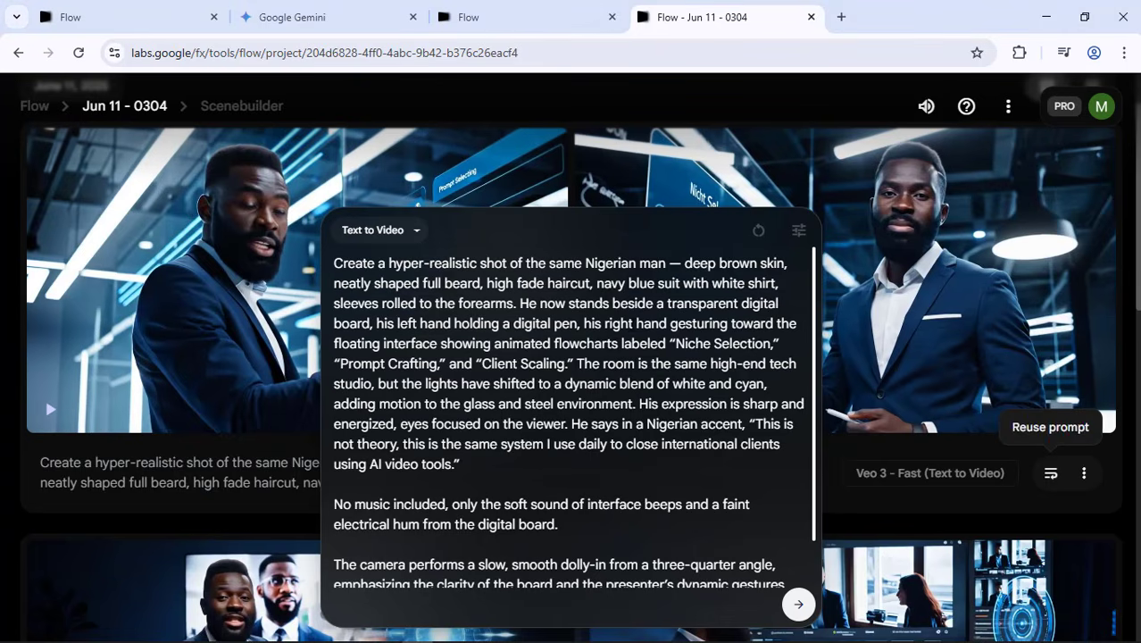
{"action": "left_click", "coordinate": [640, 446]}
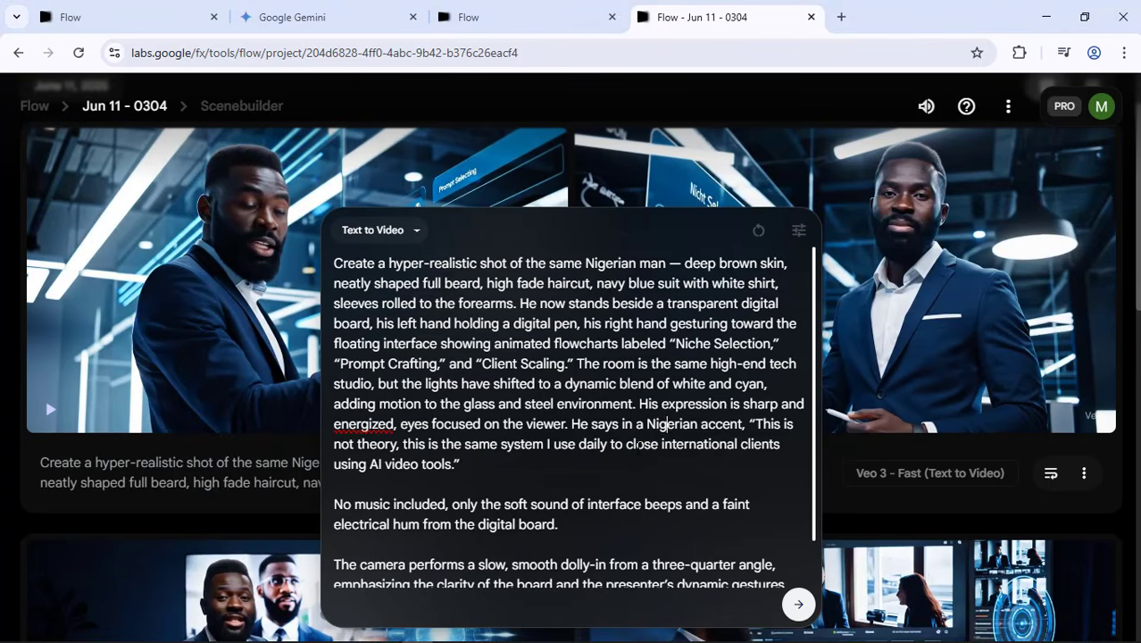
{"action": "key", "text": "ctrl+a"}
{"action": "key", "text": "ctrl+v"}
{"action": "scroll", "coordinate": [638, 447], "scroll_direction": "up", "scroll_amount": 5}
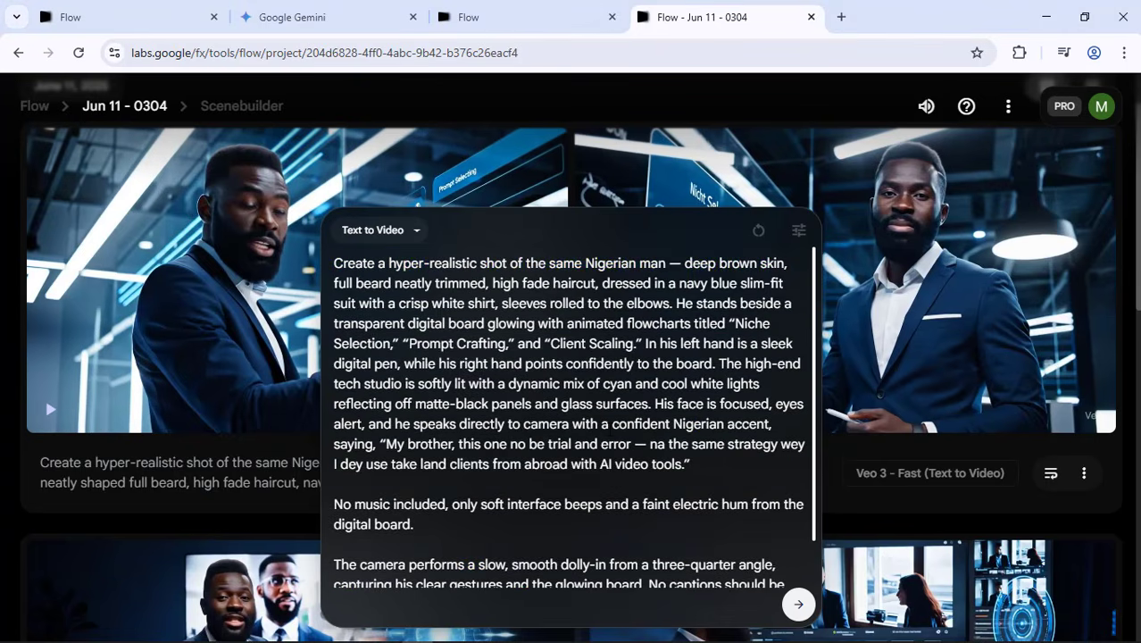
{"action": "scroll", "coordinate": [794, 357], "scroll_direction": "down", "scroll_amount": 2}
{"action": "scroll", "coordinate": [795, 357], "scroll_direction": "up", "scroll_amount": 2}
Set the outputs per prompt to 1 and generate the revised digital-board scene with Veo 3 - Fast
{"action": "left_click", "coordinate": [801, 231]}
{"action": "left_click", "coordinate": [705, 308]}
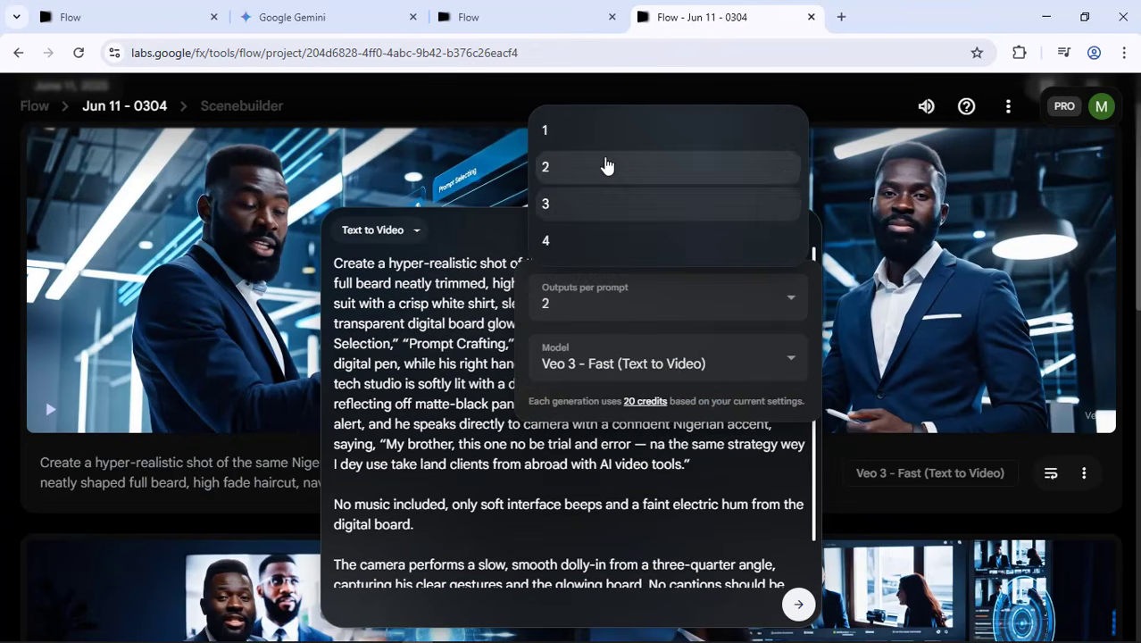
{"action": "left_click", "coordinate": [604, 141]}
{"action": "left_click", "coordinate": [800, 231]}
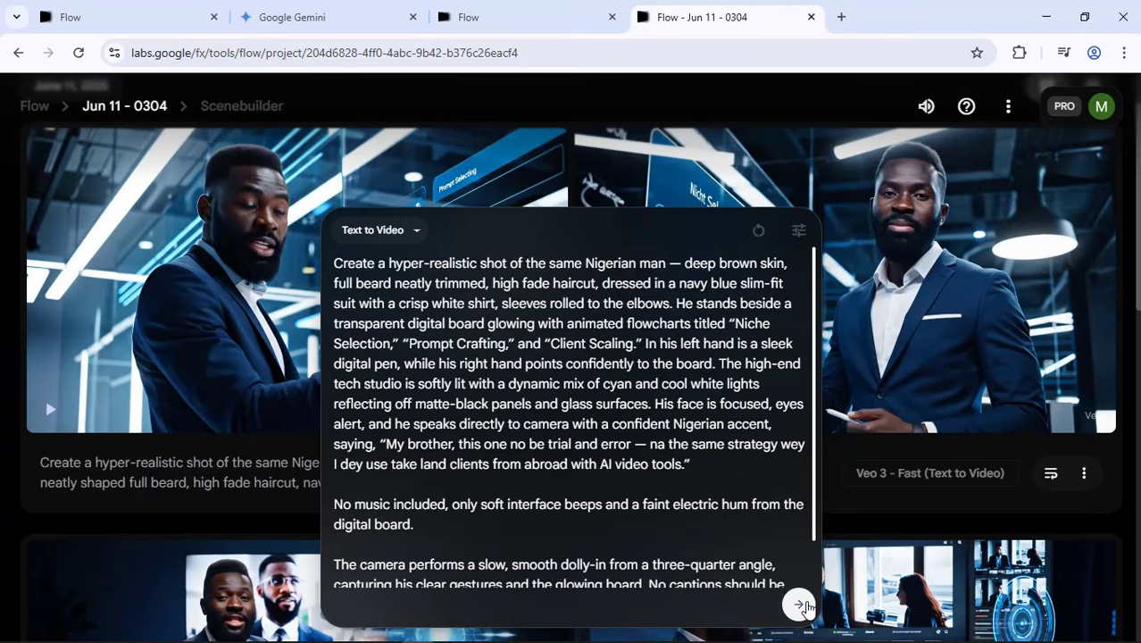
{"action": "left_click", "coordinate": [798, 603]}
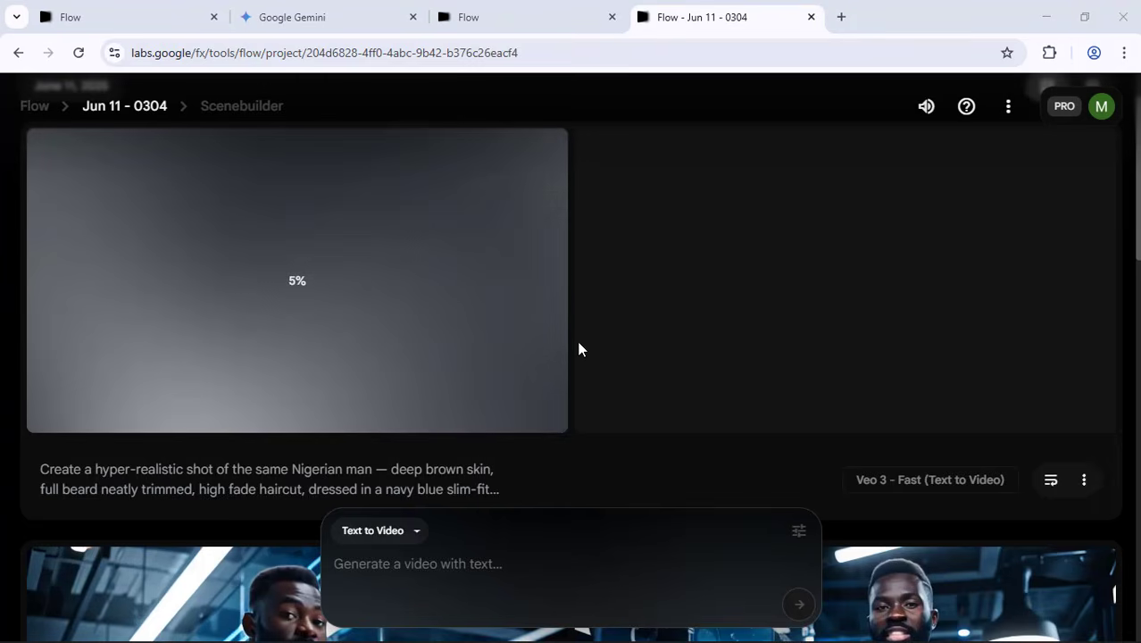
Play the newly generated digital-board clip and look over the earlier scene clips for comparison
{"action": "left_click", "coordinate": [893, 407]}
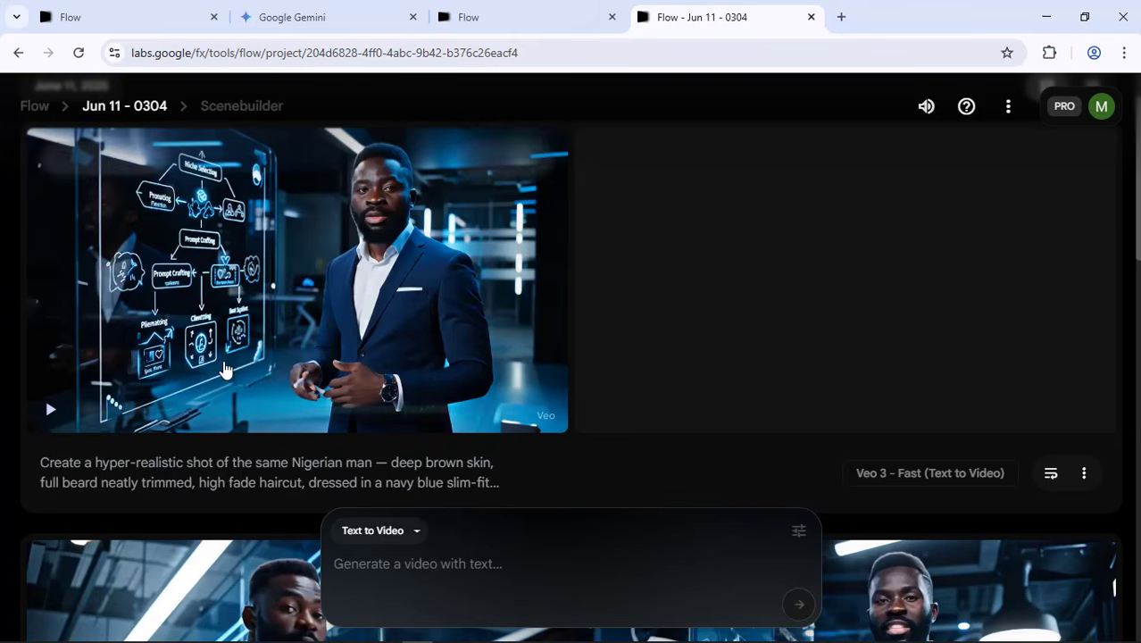
{"action": "left_click", "coordinate": [48, 413]}
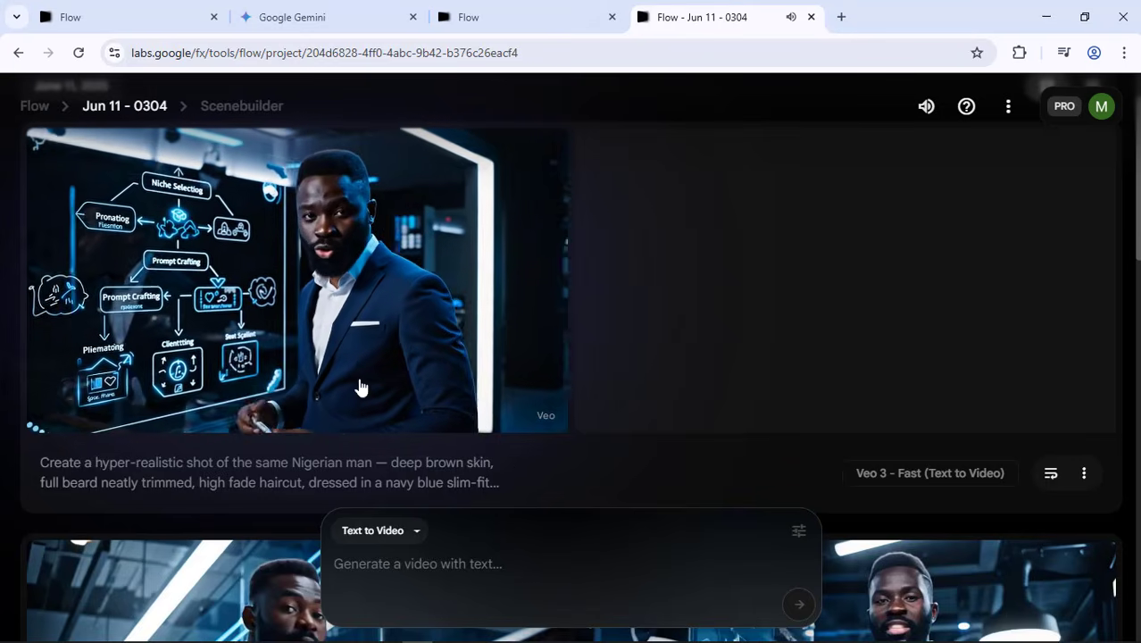
{"action": "mouse_move", "coordinate": [54, 411]}
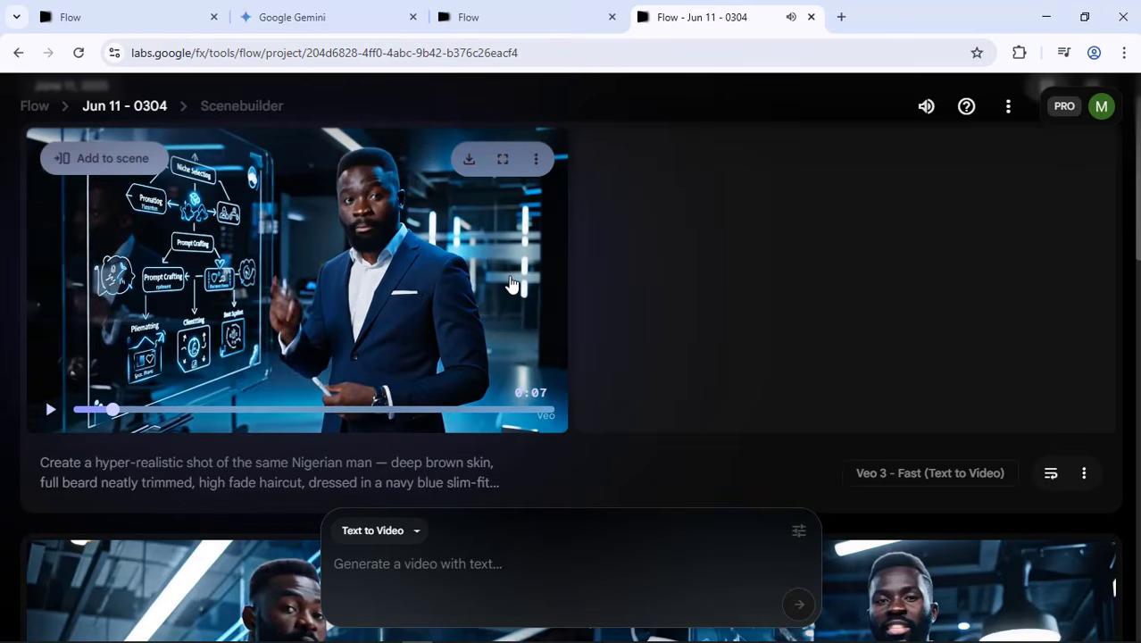
{"action": "scroll", "coordinate": [553, 277], "scroll_direction": "down", "scroll_amount": 4}
{"action": "scroll", "coordinate": [587, 207], "scroll_direction": "down", "scroll_amount": 2}
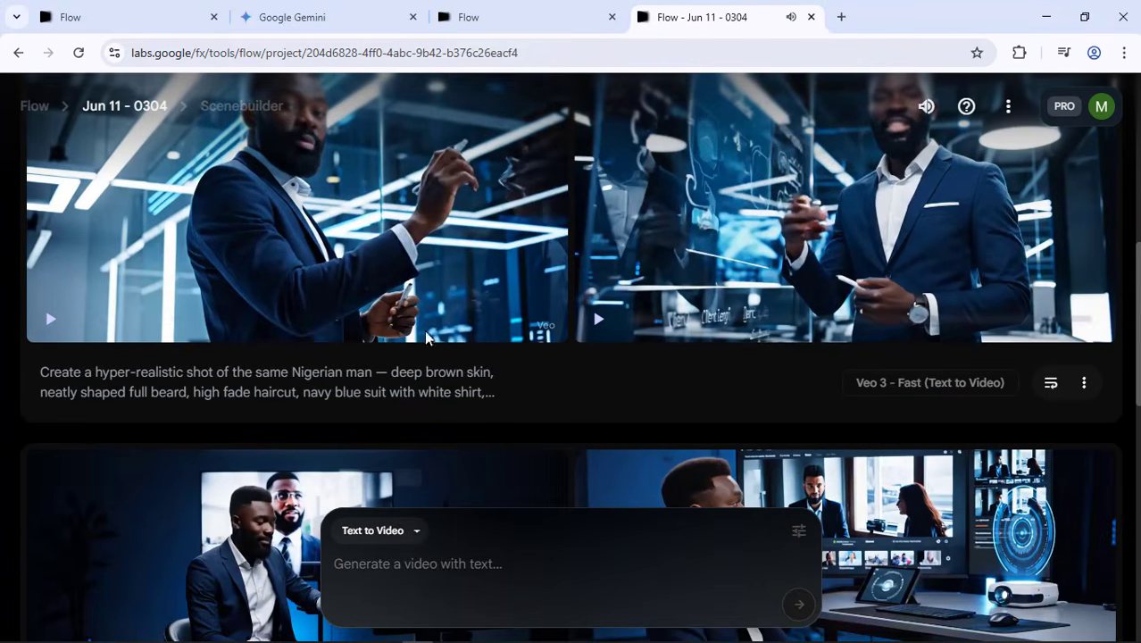
{"action": "mouse_move", "coordinate": [468, 262]}
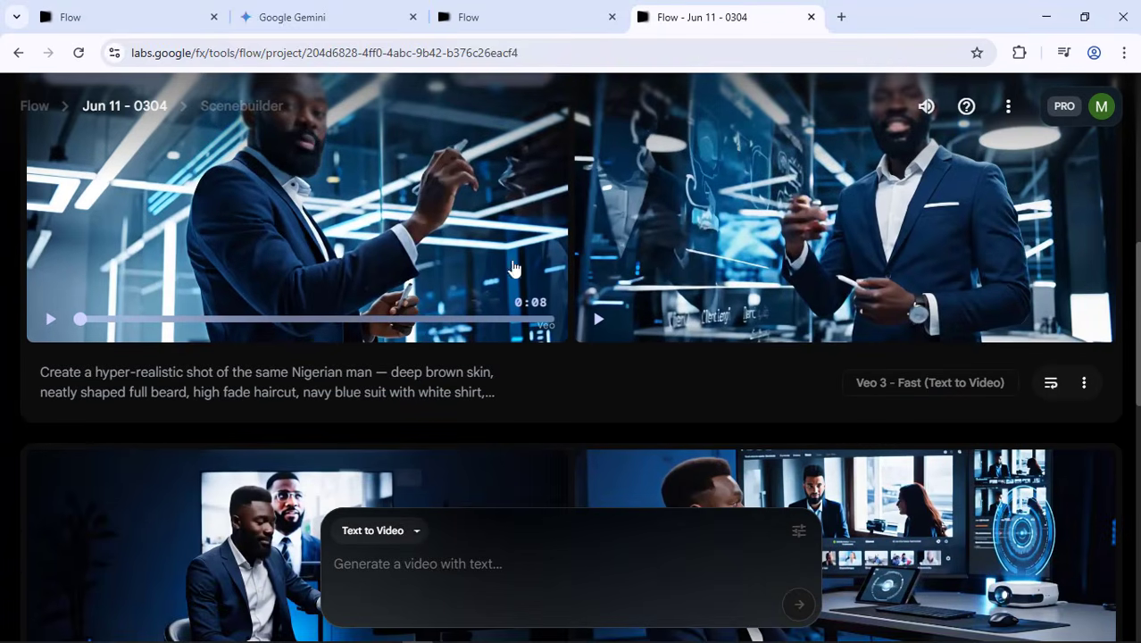
{"action": "scroll", "coordinate": [543, 245], "scroll_direction": "down", "scroll_amount": 8}
{"action": "scroll", "coordinate": [602, 415], "scroll_direction": "up", "scroll_amount": 15}
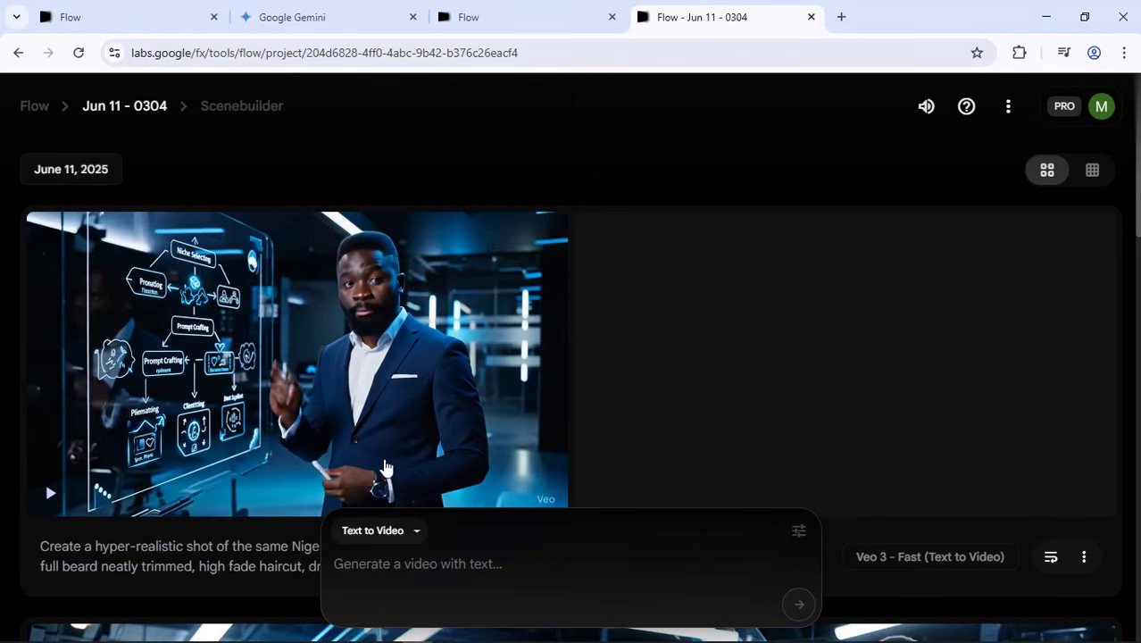
{"action": "mouse_move", "coordinate": [340, 396]}
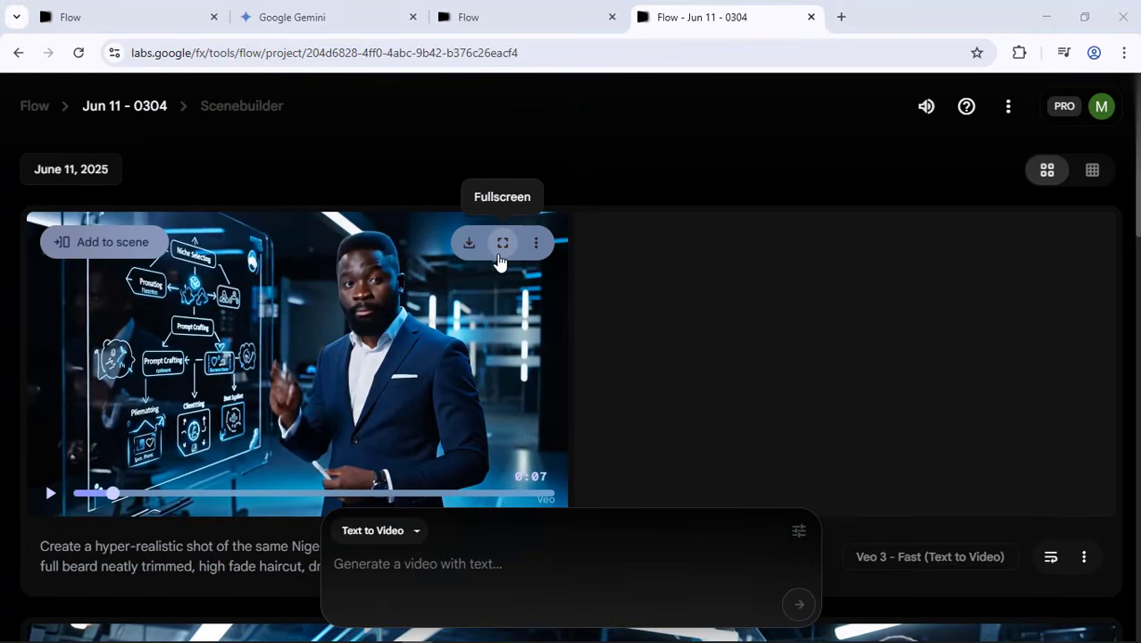
Switch to ChatGPT and send the request "Create the last scene" in the same conversation
{"action": "key", "text": "alt+Tab"}
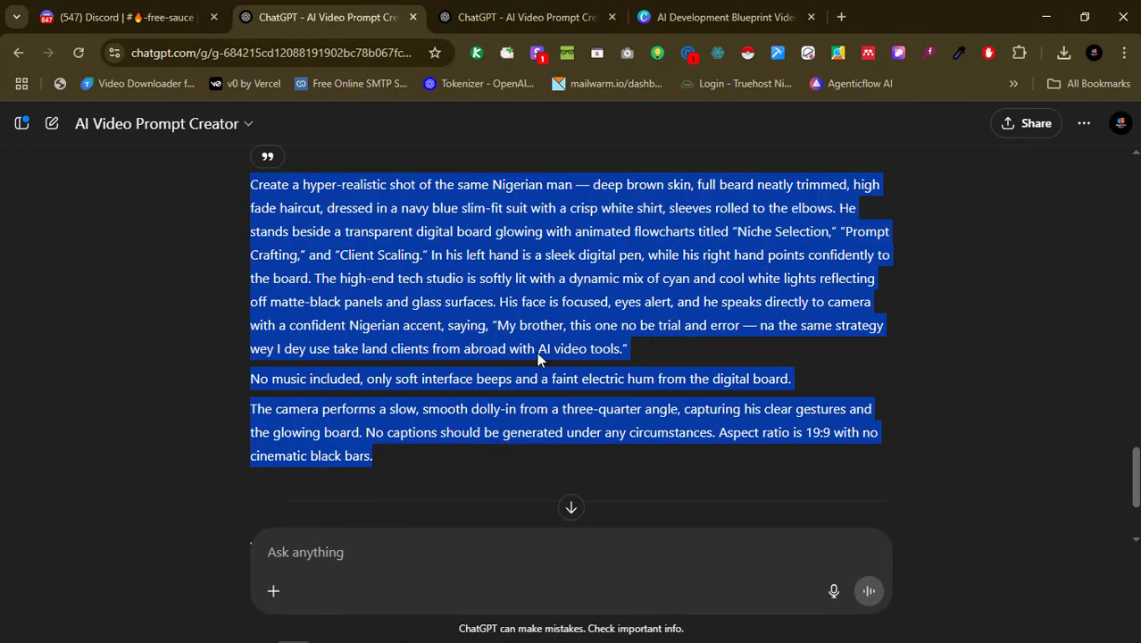
{"action": "scroll", "coordinate": [409, 474], "scroll_direction": "down", "scroll_amount": 4}
{"action": "left_click", "coordinate": [421, 536]}
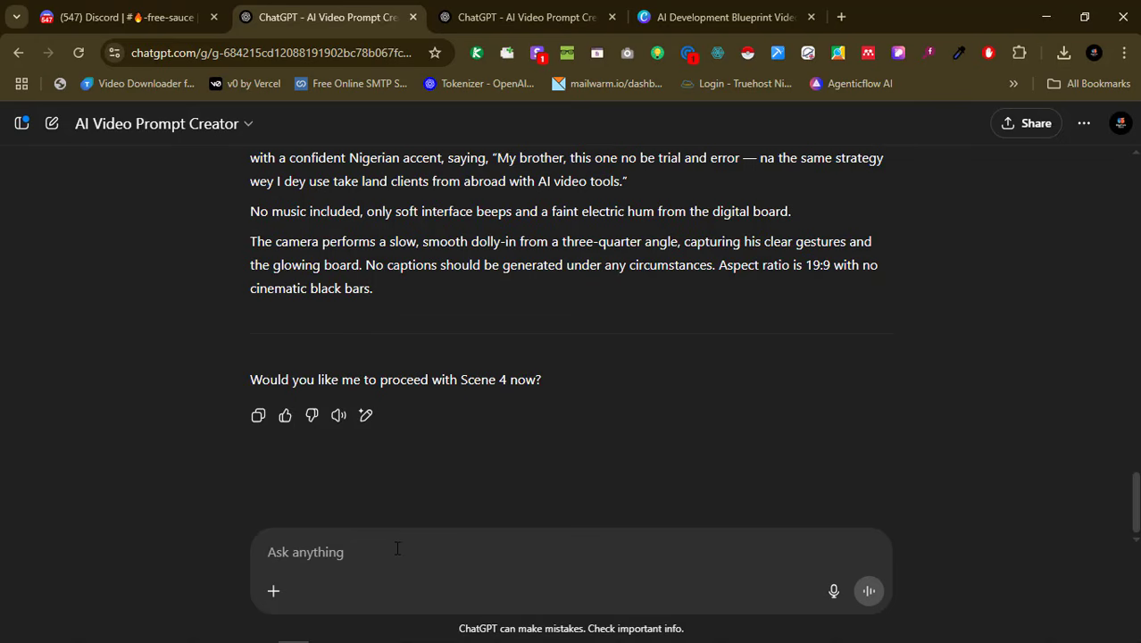
{"action": "type", "text": "Cre"}
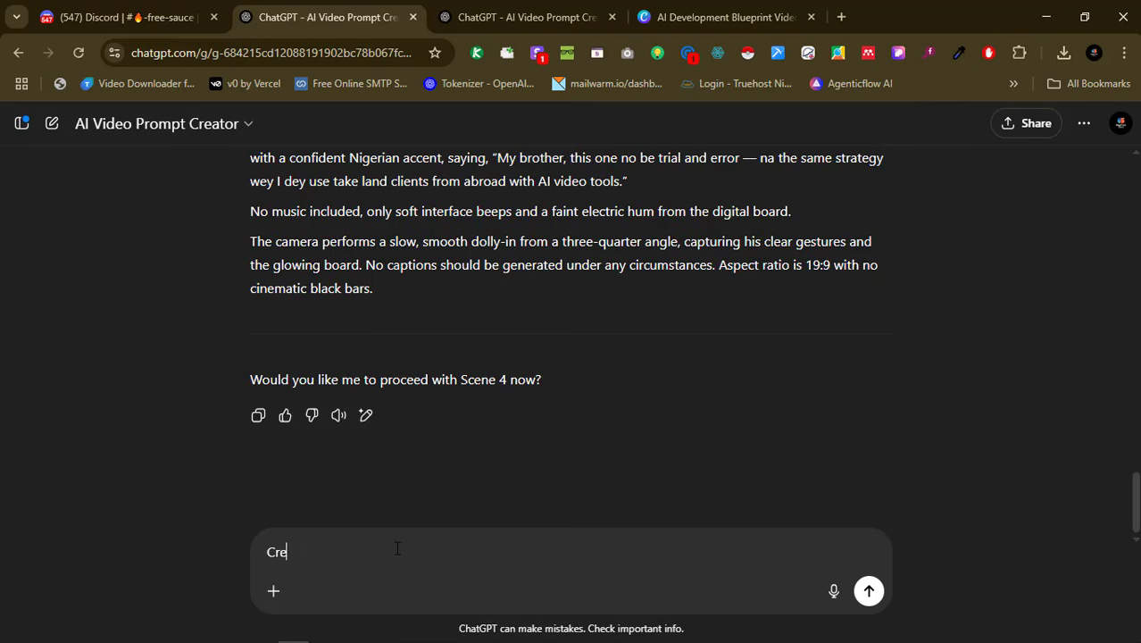
{"action": "type", "text": "ate the last scene"}
{"action": "key", "text": "Return"}
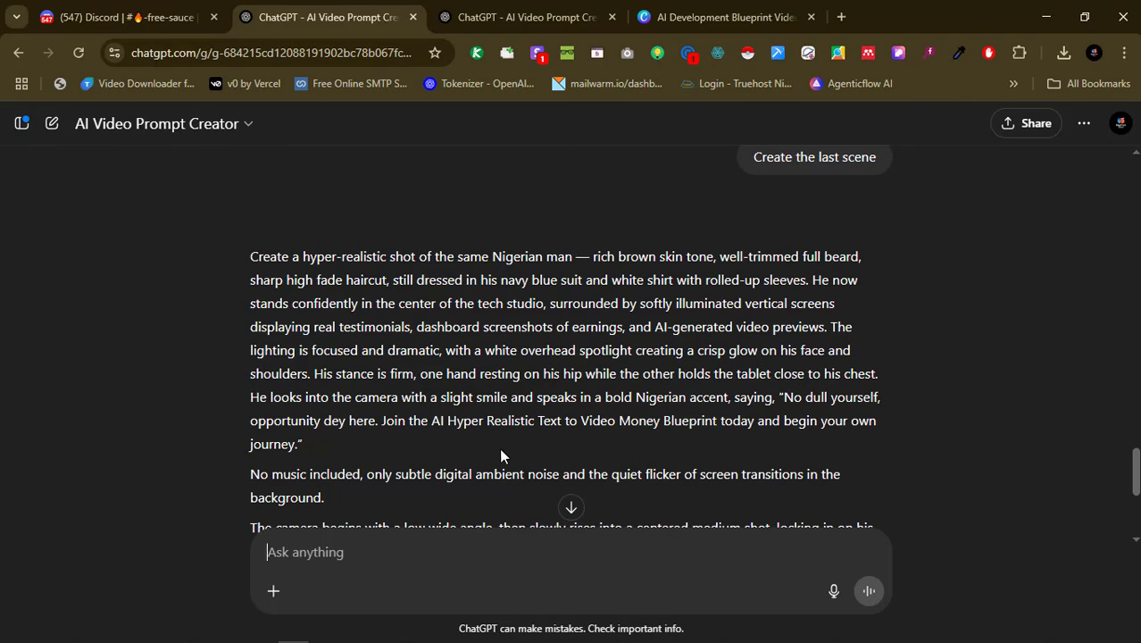
Review the last scene's prompt, then copy the whole response and switch back to Flow
{"action": "scroll", "coordinate": [458, 418], "scroll_direction": "down", "scroll_amount": 2}
{"action": "scroll", "coordinate": [438, 435], "scroll_direction": "down", "scroll_amount": 2}
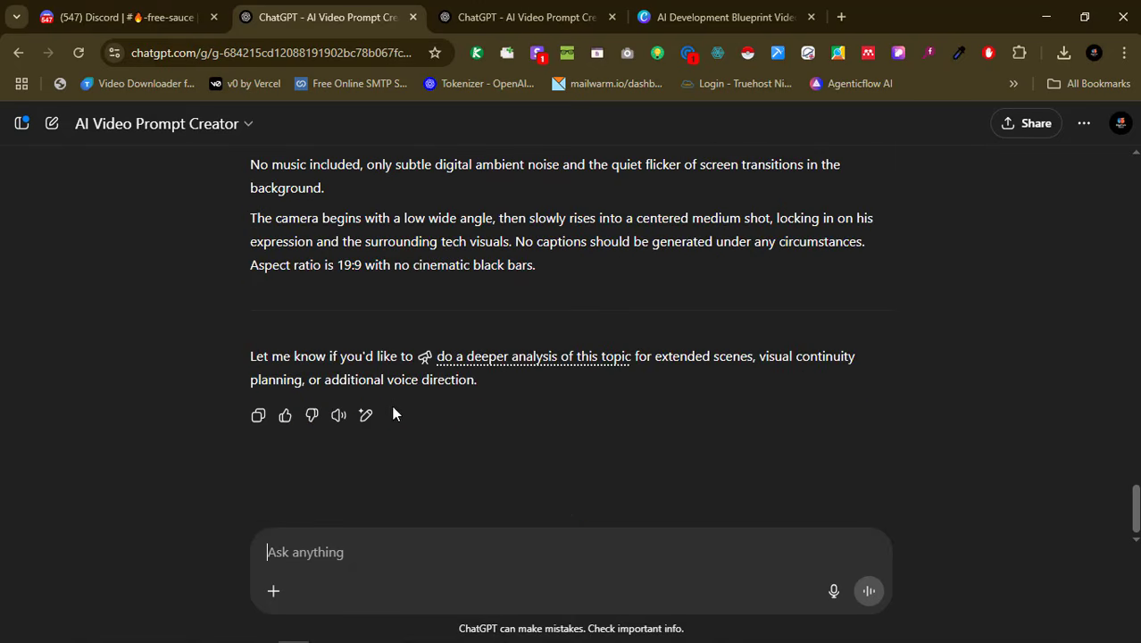
{"action": "scroll", "coordinate": [420, 407], "scroll_direction": "up", "scroll_amount": 2}
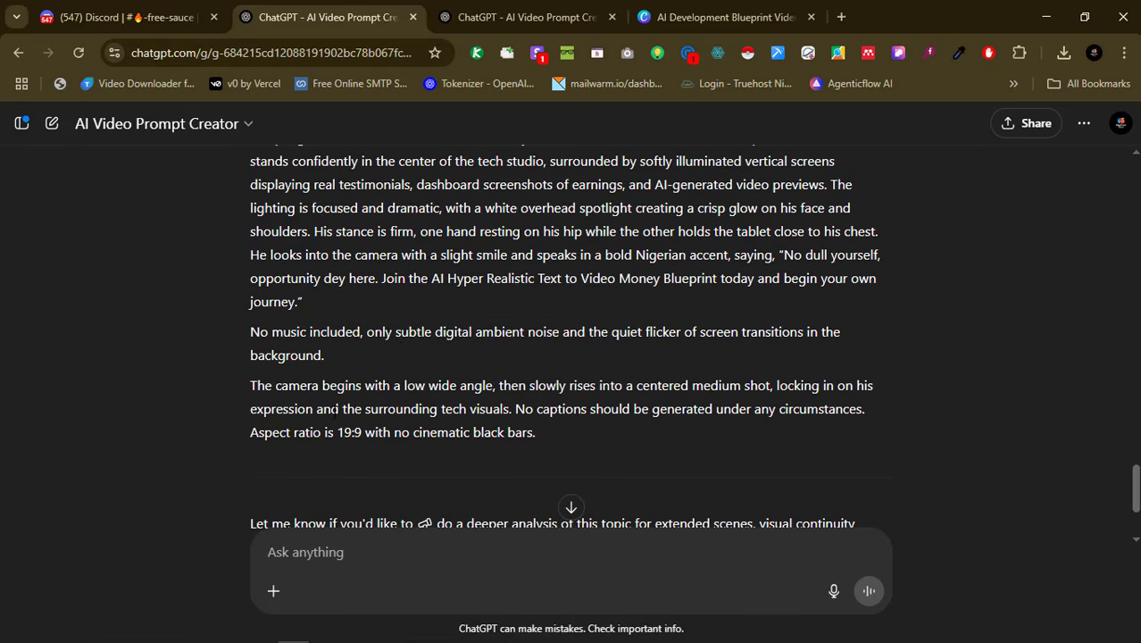
{"action": "scroll", "coordinate": [364, 453], "scroll_direction": "down", "scroll_amount": 2}
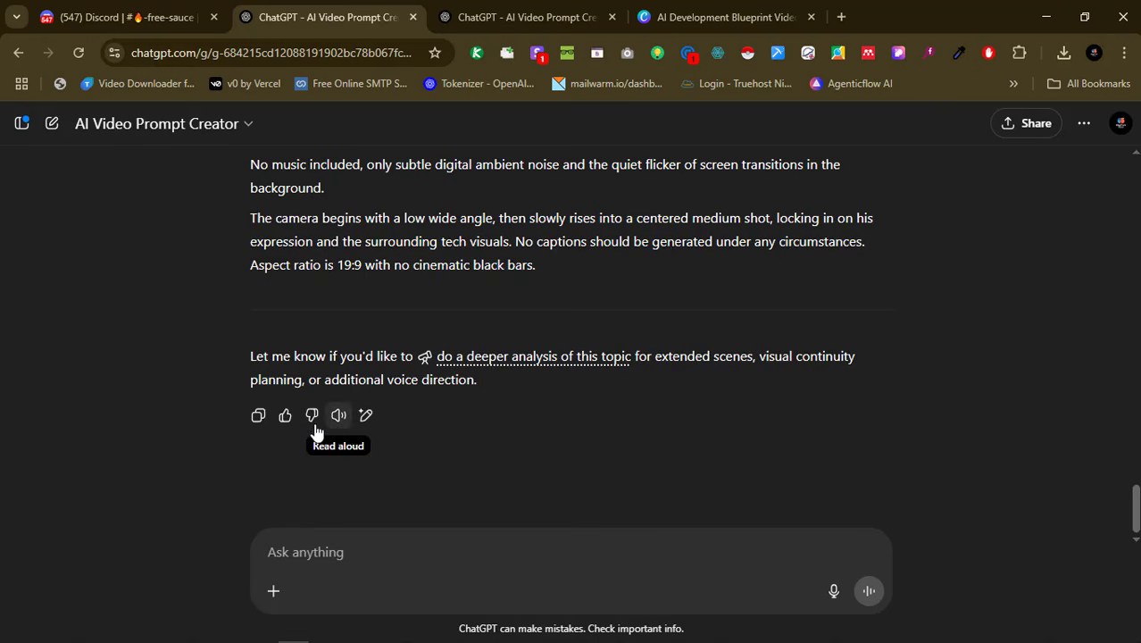
{"action": "left_click", "coordinate": [258, 416]}
{"action": "scroll", "coordinate": [500, 384], "scroll_direction": "up", "scroll_amount": 1}
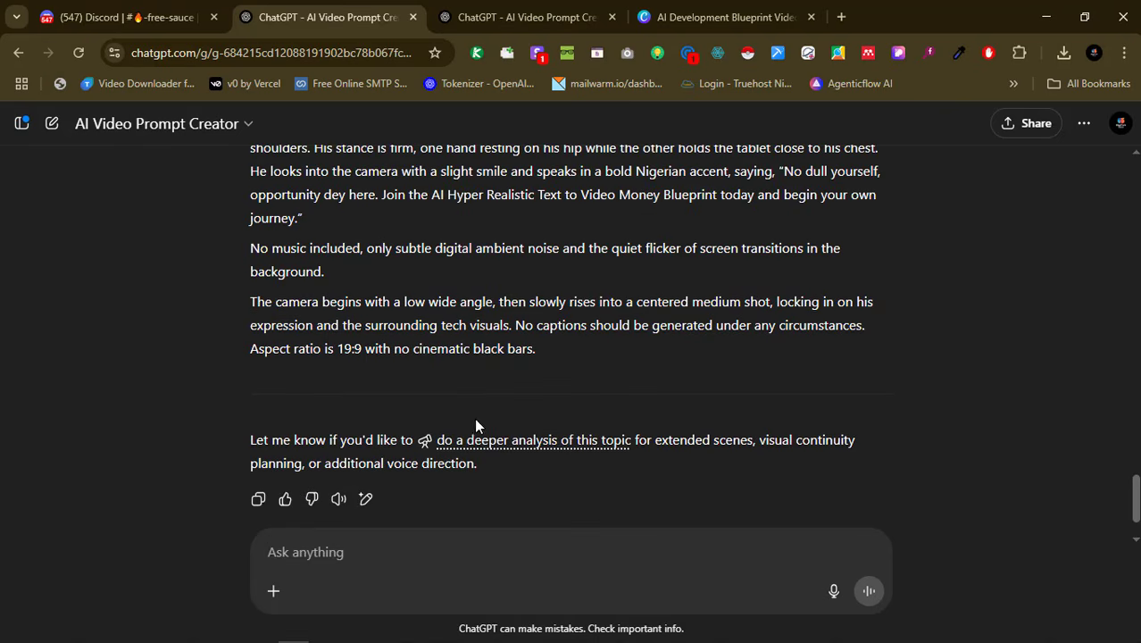
{"action": "scroll", "coordinate": [562, 371], "scroll_direction": "up", "scroll_amount": 1}
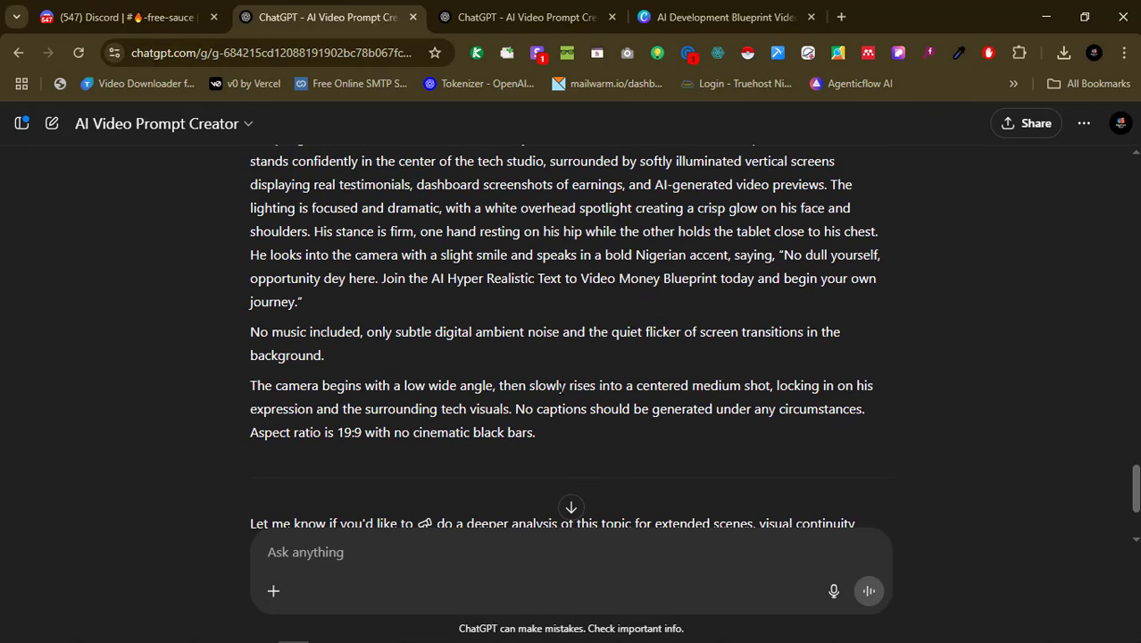
{"action": "key", "text": "alt+Tab"}
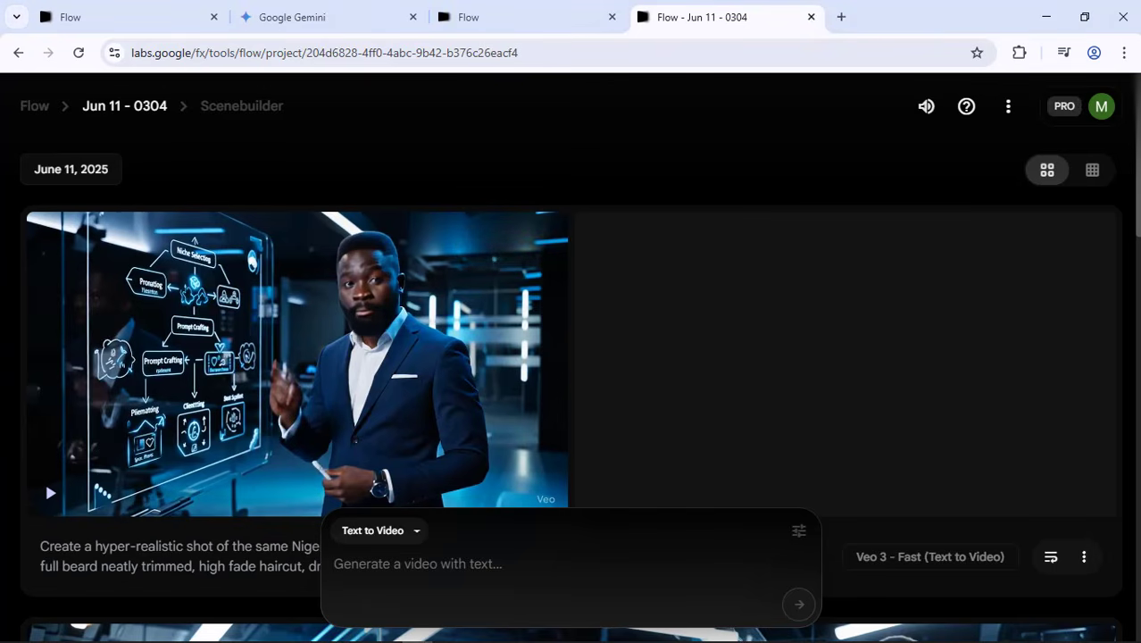
Paste the last scene's prompt into the video prompt and replace "begin your own journey." in the spoken line with "generate videos with AI for FREE"
{"action": "key", "text": "ctrl+v"}
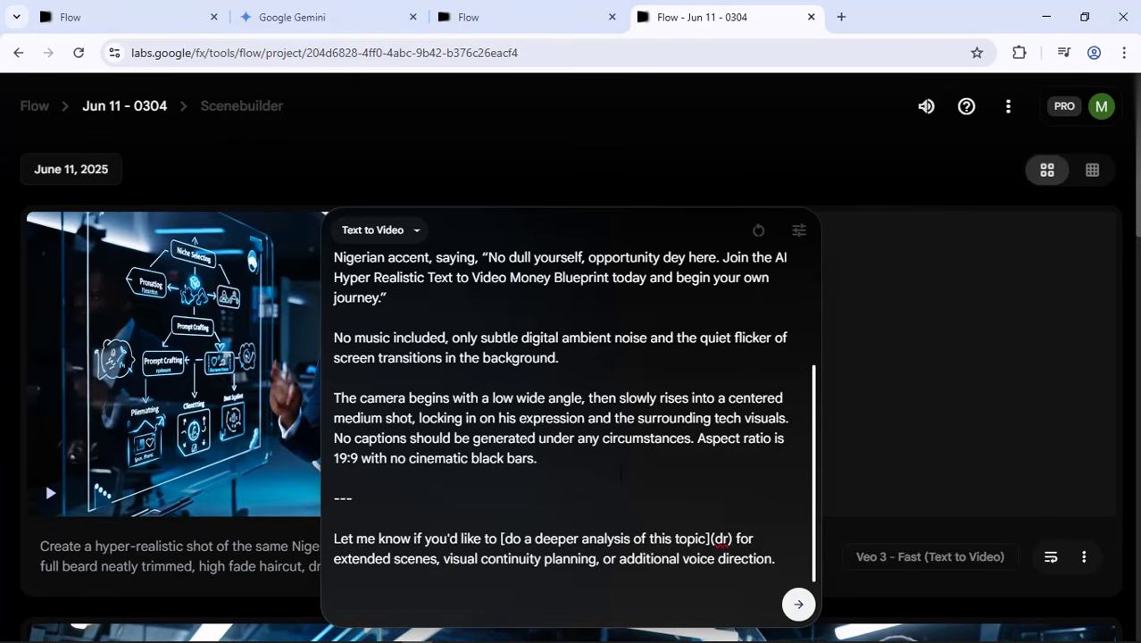
{"action": "key", "text": "BackSpace"}
{"action": "scroll", "coordinate": [621, 474], "scroll_direction": "up", "scroll_amount": 3}
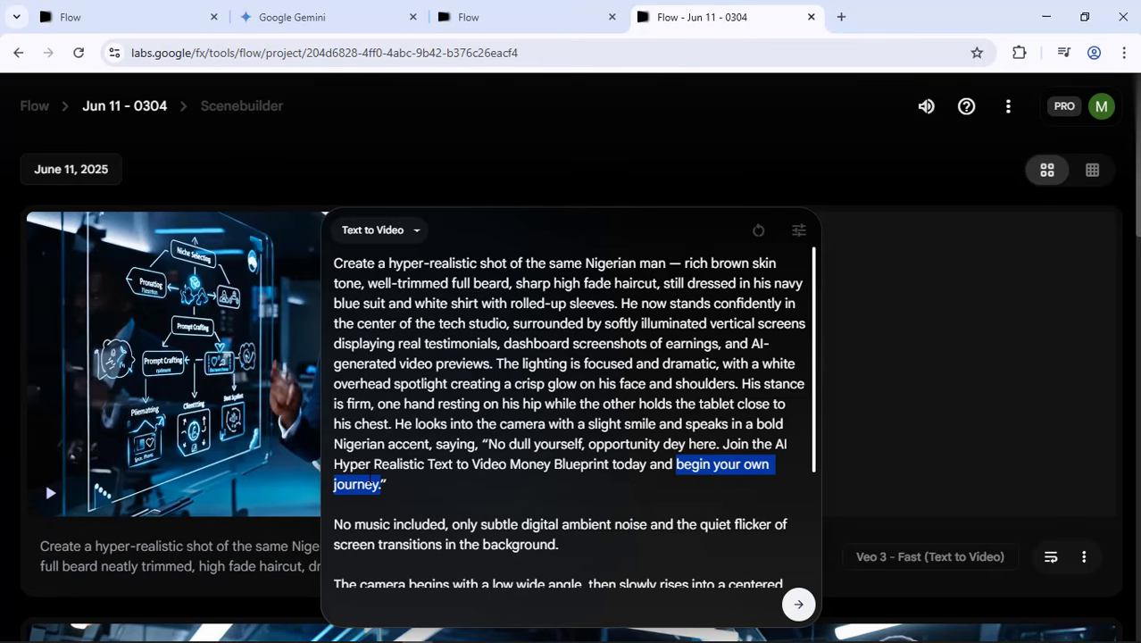
{"action": "type", "text": "ge"}
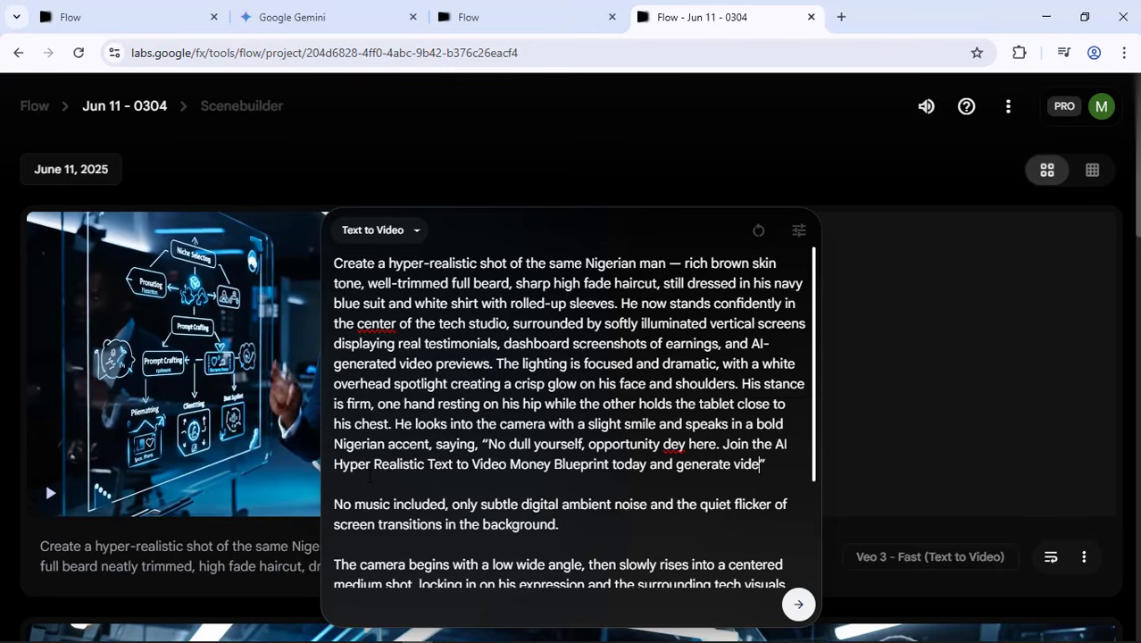
{"action": "type", "text": "nerate videos with AI for FREE"}
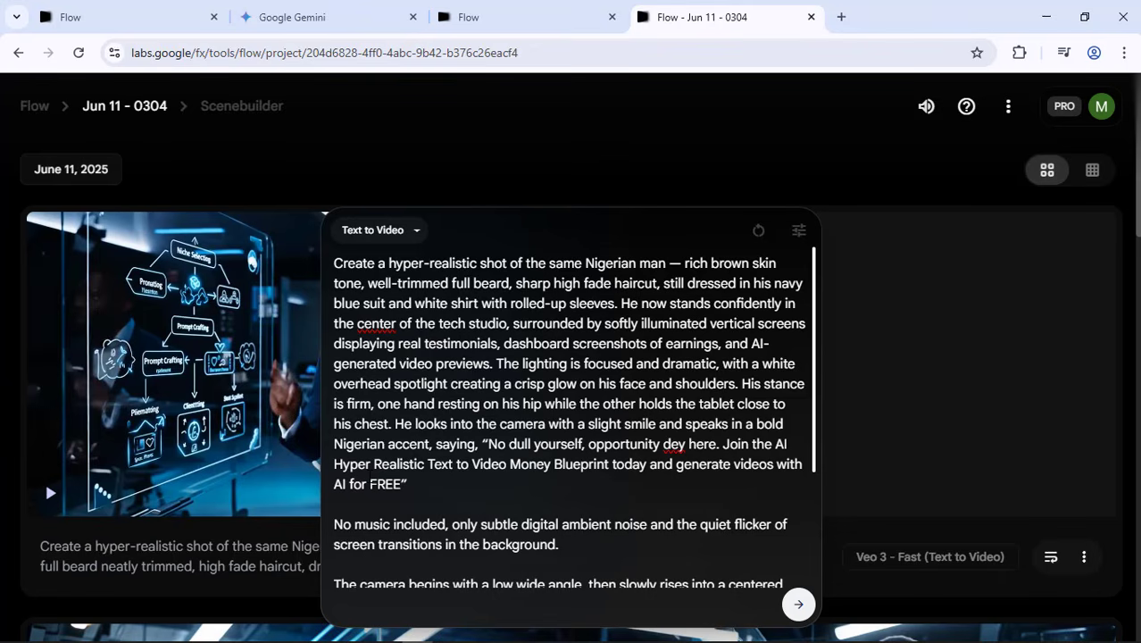
Generate the last scene's video from the edited prompt with Veo 3 - Fast
{"action": "key", "text": "ctrl+a"}
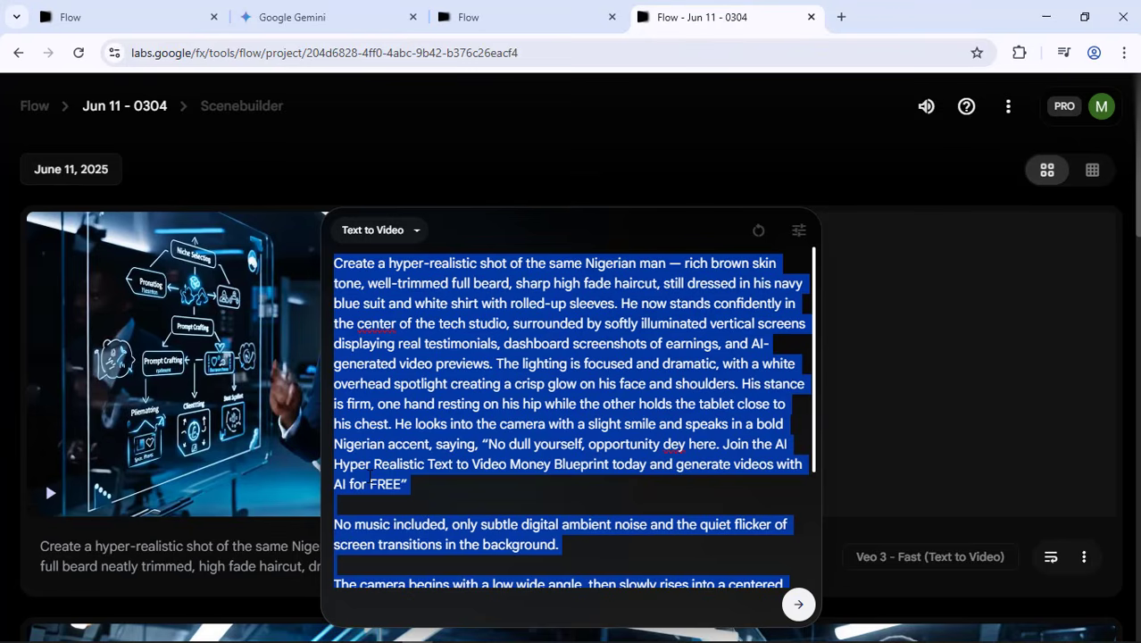
{"action": "left_click", "coordinate": [409, 502]}
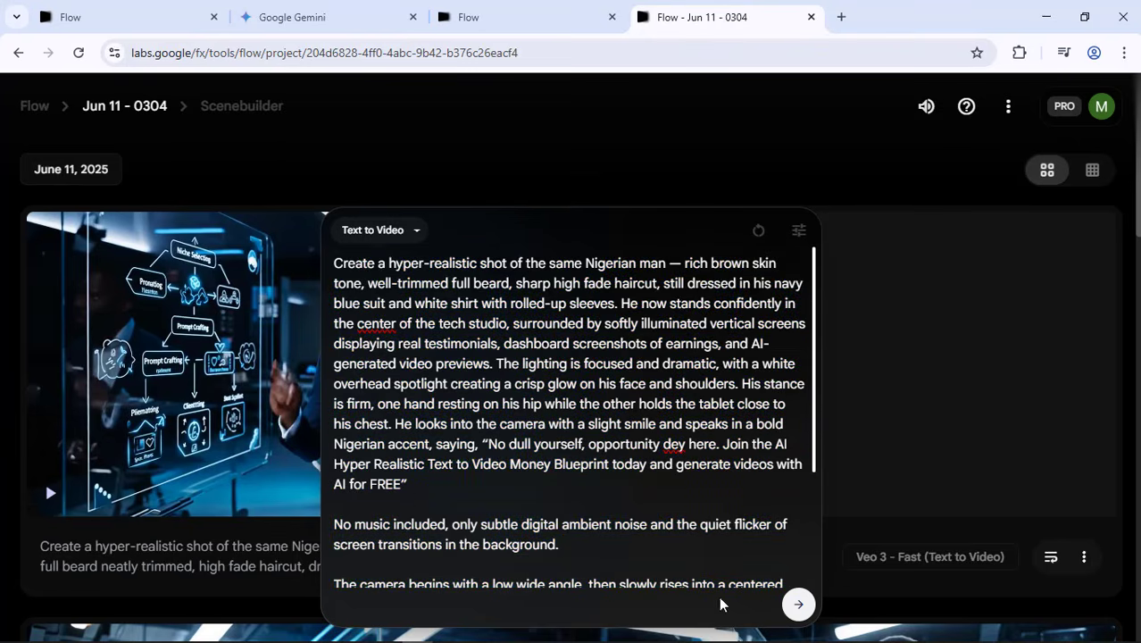
{"action": "left_click", "coordinate": [796, 605]}
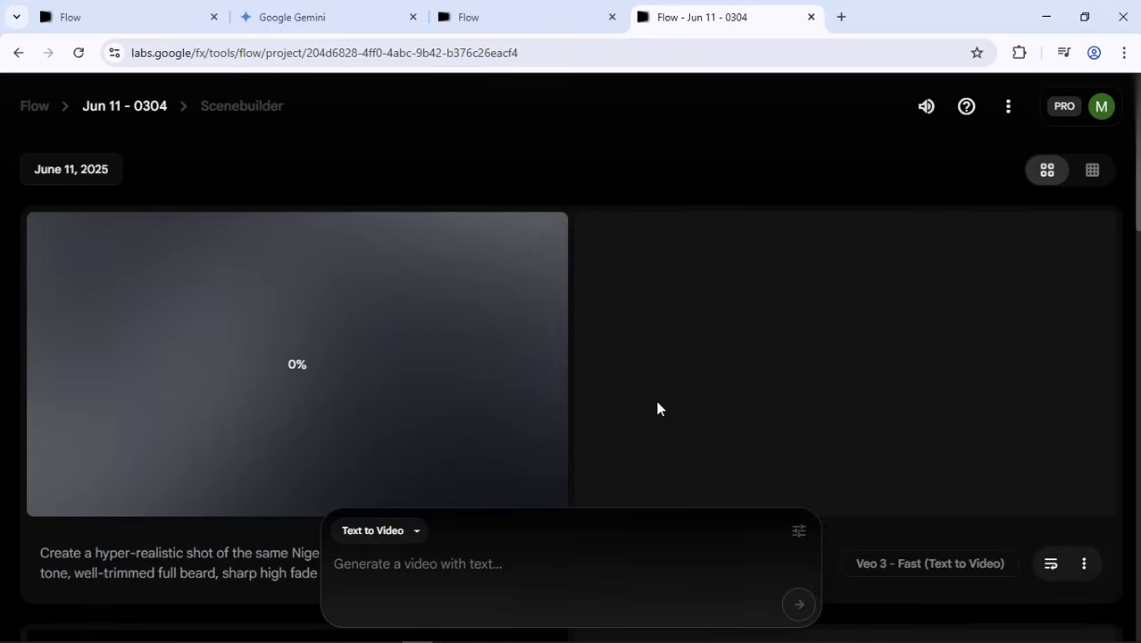
{"action": "scroll", "coordinate": [285, 408], "scroll_direction": "down", "scroll_amount": 1}
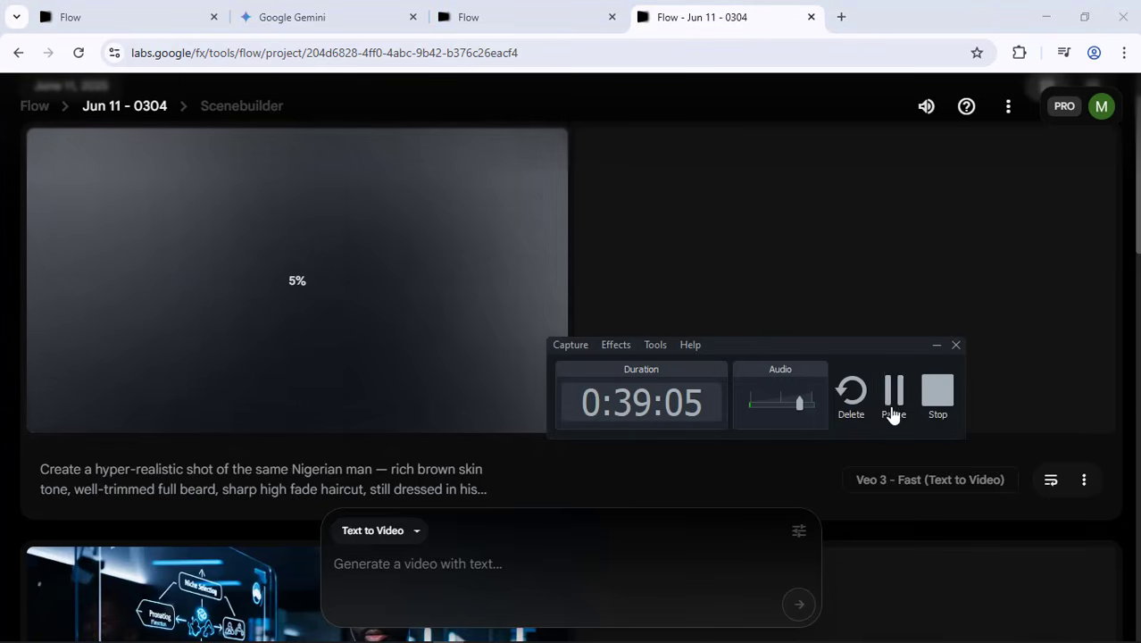
{"action": "left_click", "coordinate": [889, 412]}
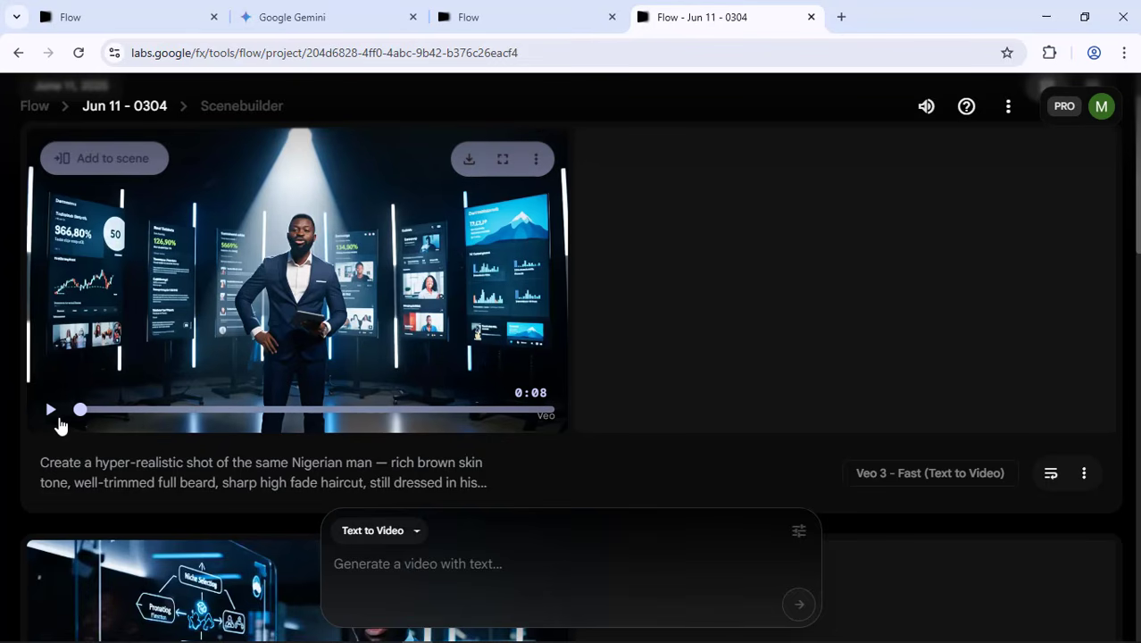
Play the newly generated last-scene clip and read through its full prompt
{"action": "left_click", "coordinate": [53, 413]}
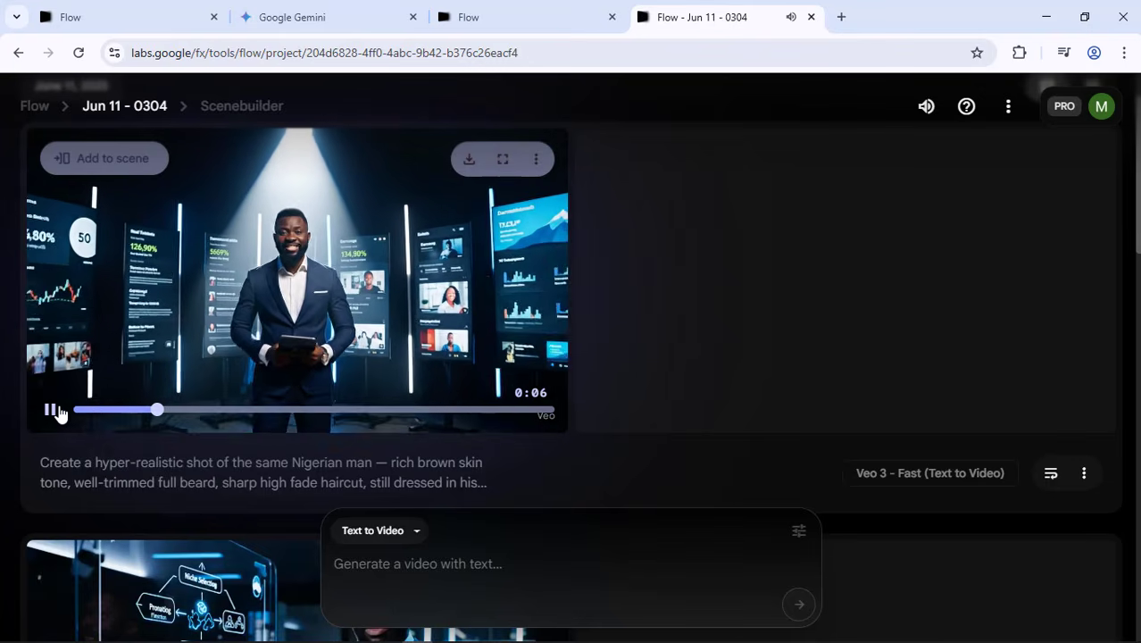
{"action": "left_click", "coordinate": [51, 409]}
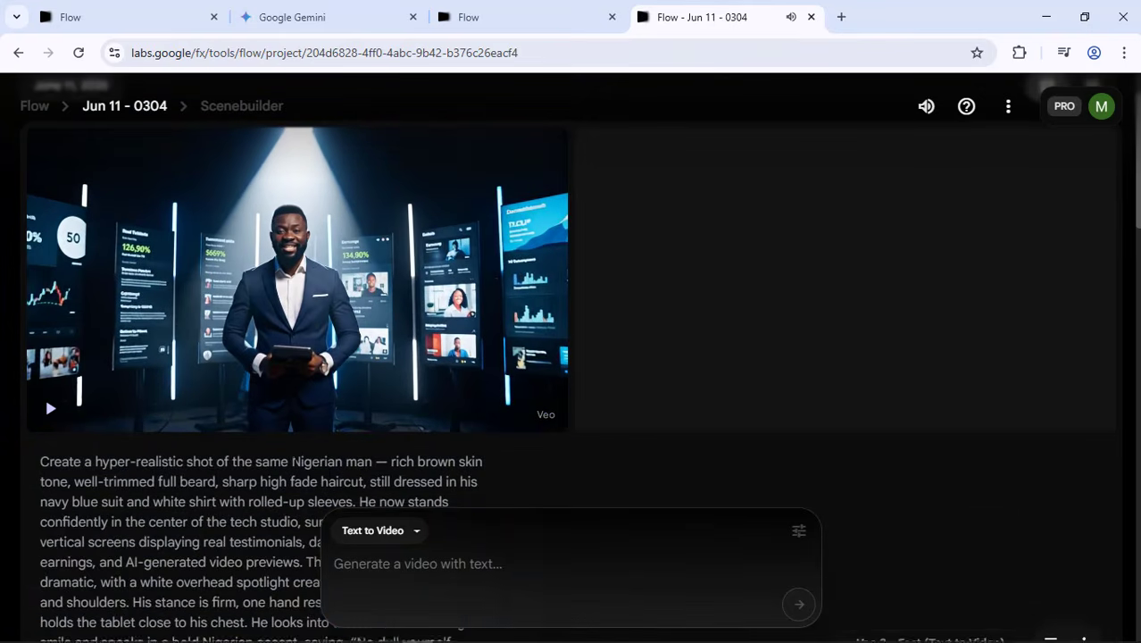
{"action": "scroll", "coordinate": [293, 461], "scroll_direction": "down", "scroll_amount": 5}
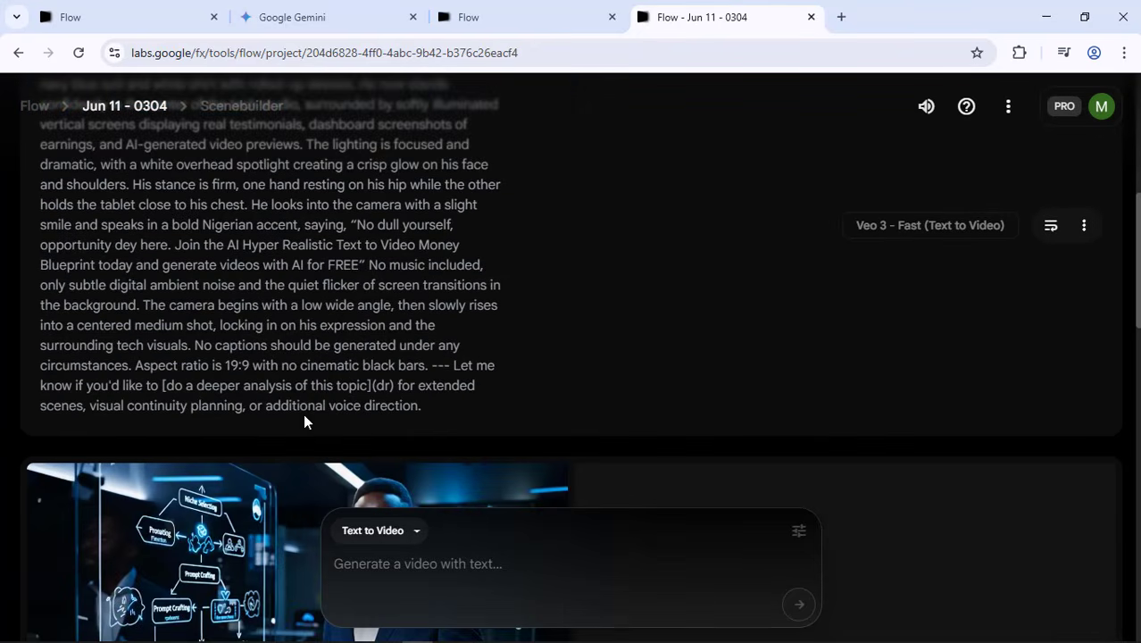
{"action": "scroll", "coordinate": [294, 462], "scroll_direction": "down", "scroll_amount": 1}
{"action": "scroll", "coordinate": [294, 461], "scroll_direction": "up", "scroll_amount": 2}
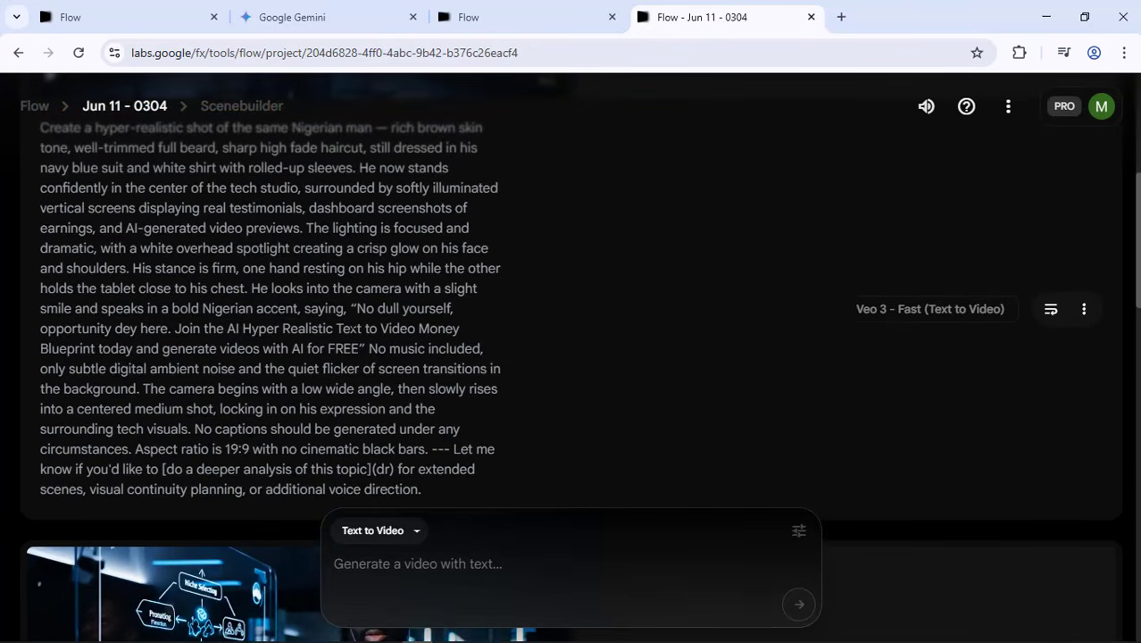
{"action": "scroll", "coordinate": [45, 145], "scroll_direction": "up", "scroll_amount": 1}
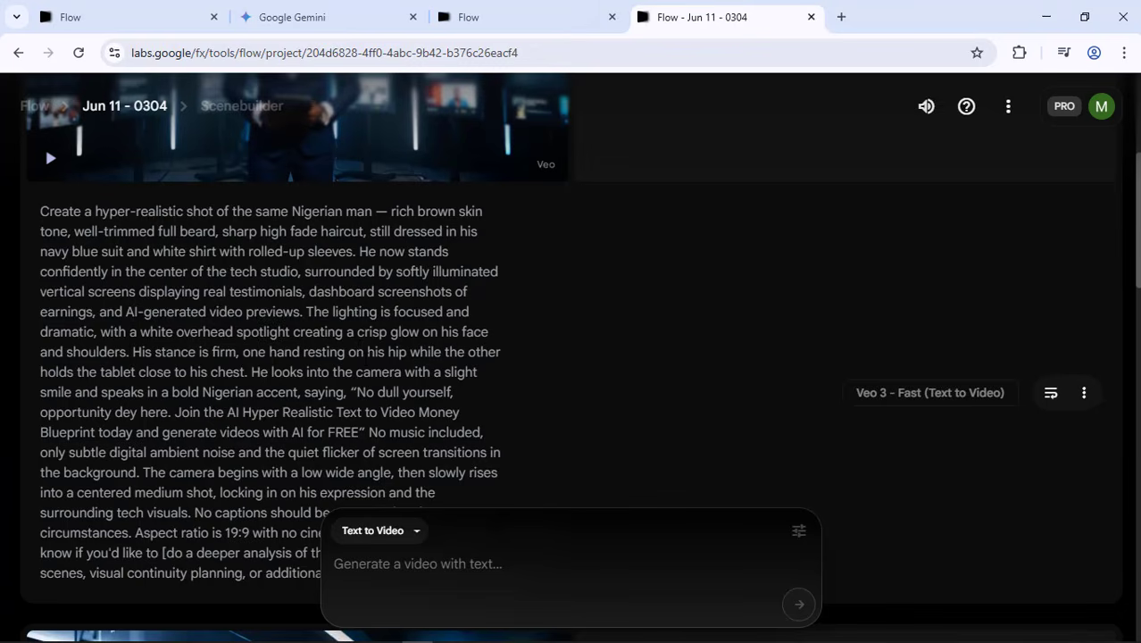
{"action": "scroll", "coordinate": [44, 145], "scroll_direction": "up", "scroll_amount": 1}
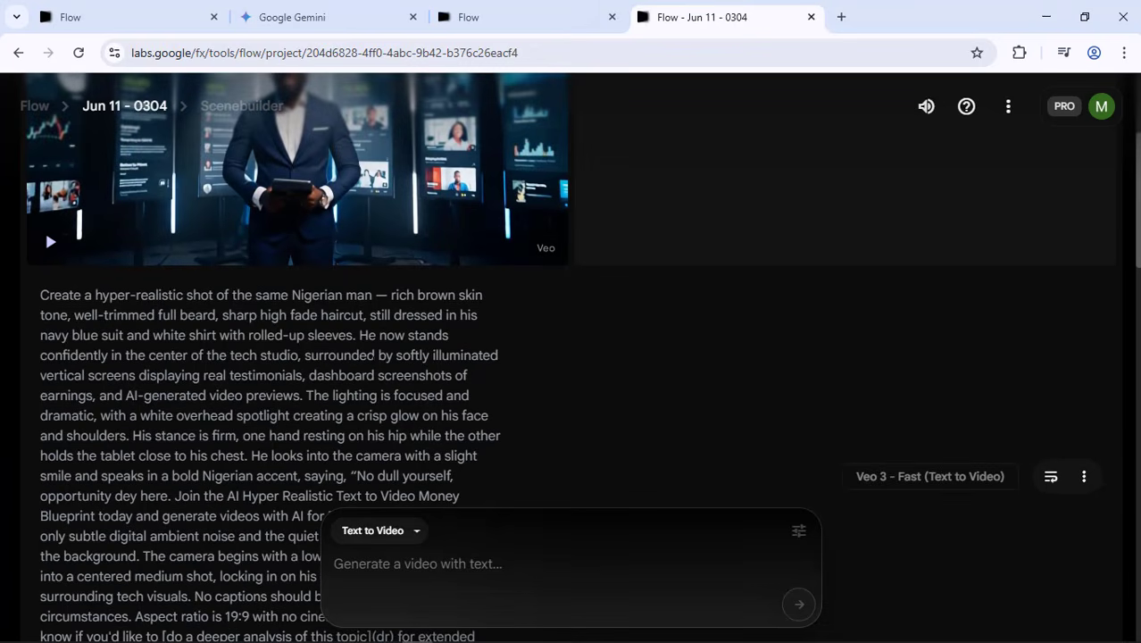
Reuse the last scene's prompt with "FREE" changed to "free" and 2 outputs per prompt, and generate it again
{"action": "left_click", "coordinate": [1049, 478]}
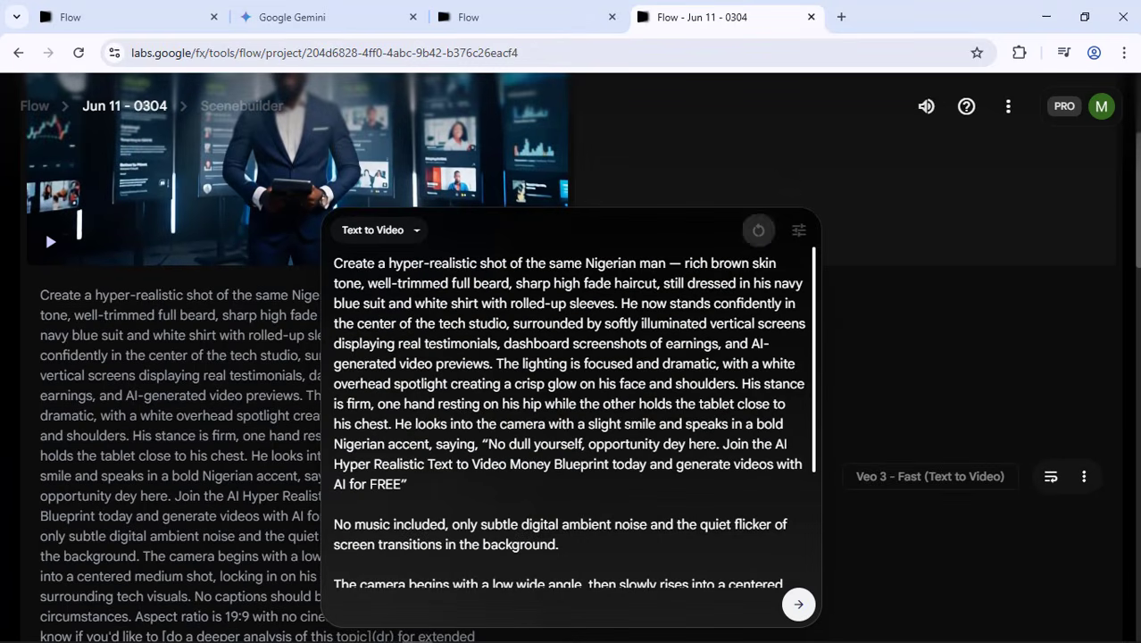
{"action": "left_click", "coordinate": [799, 229]}
{"action": "left_click", "coordinate": [687, 303]}
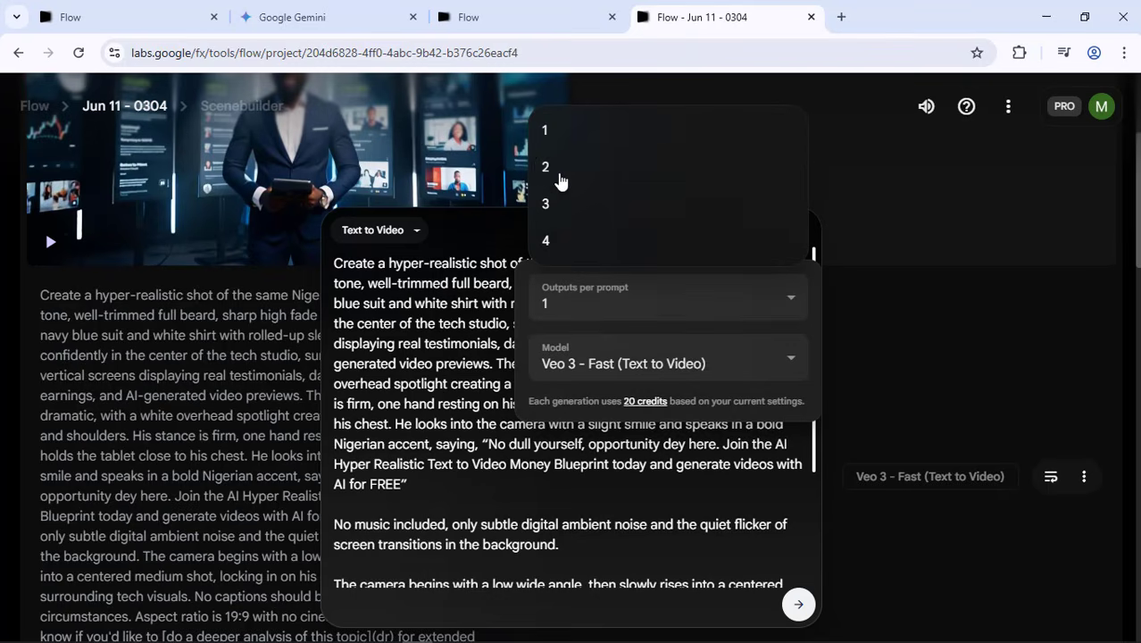
{"action": "left_click", "coordinate": [557, 167]}
{"action": "left_click", "coordinate": [547, 444]}
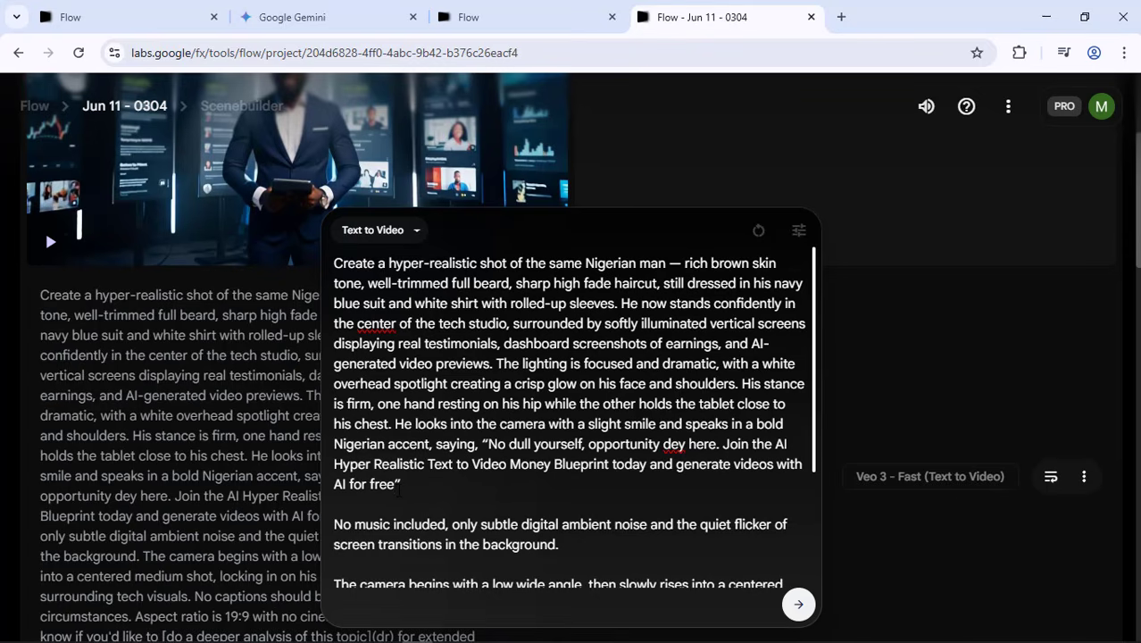
{"action": "left_click", "coordinate": [787, 615]}
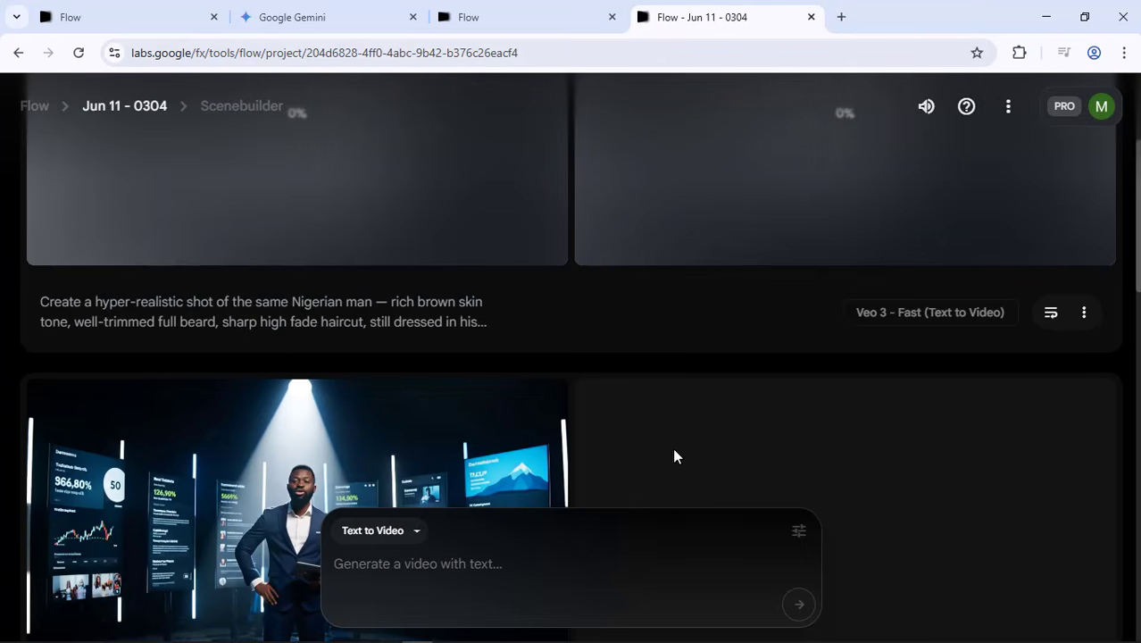
Play both new versions of the last scene and compare them with the earlier version
{"action": "scroll", "coordinate": [766, 401], "scroll_direction": "up", "scroll_amount": 3}
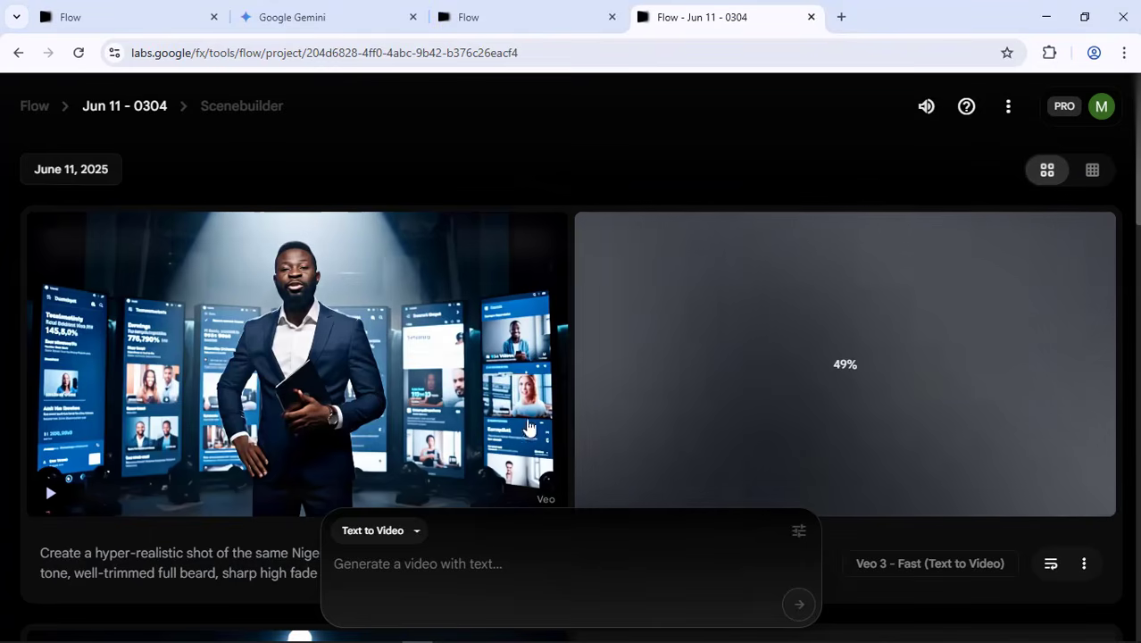
{"action": "mouse_move", "coordinate": [432, 360]}
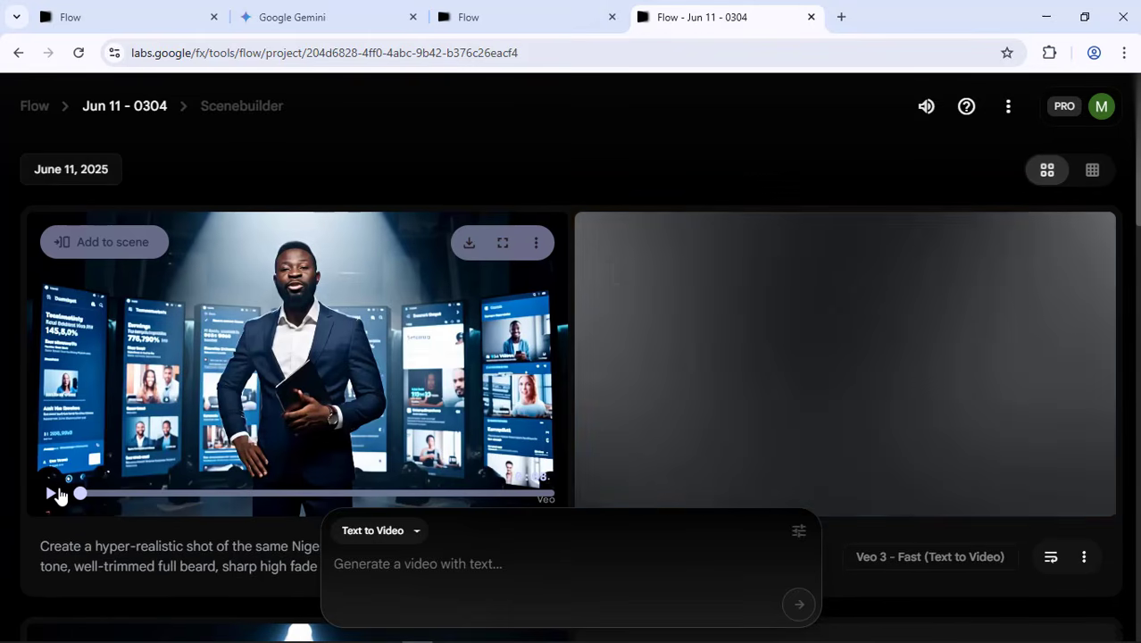
{"action": "left_click", "coordinate": [53, 494]}
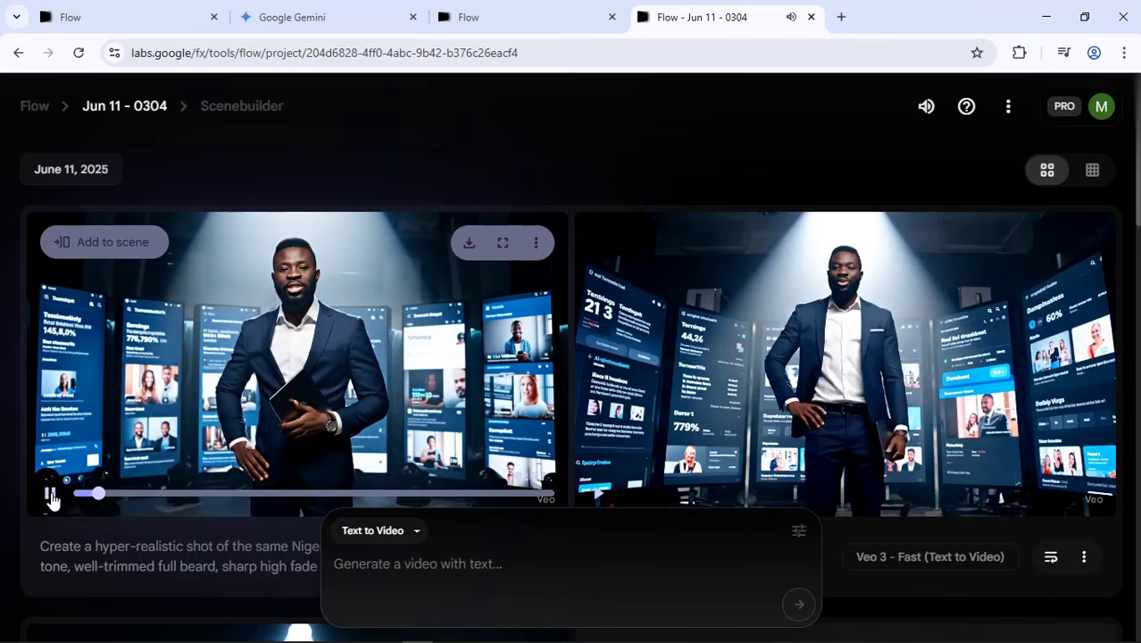
{"action": "left_click", "coordinate": [51, 495]}
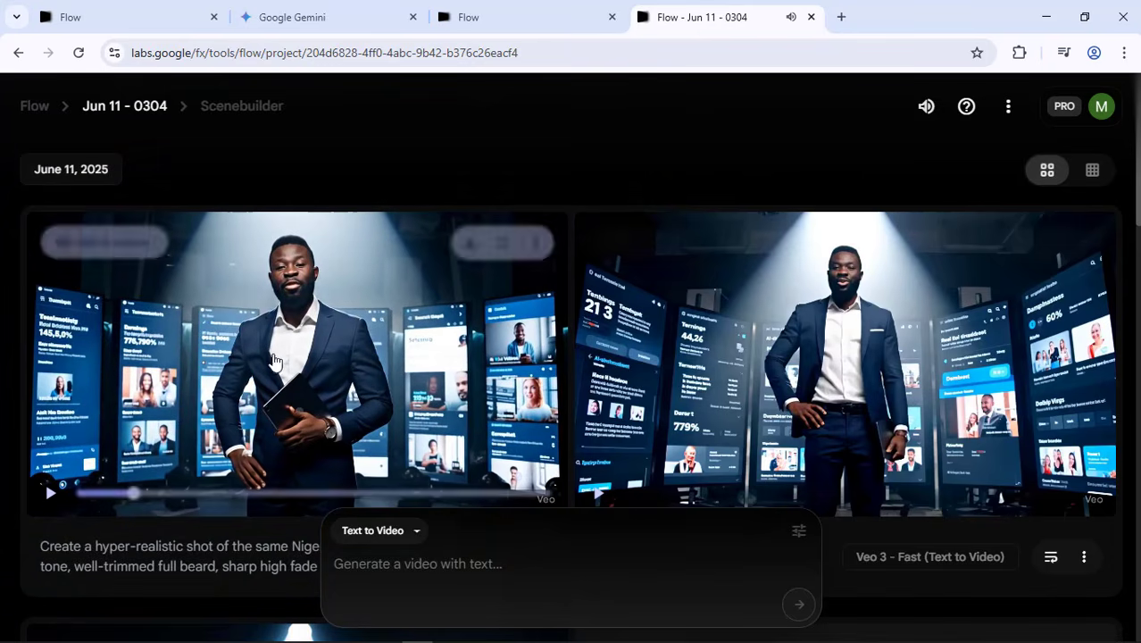
{"action": "scroll", "coordinate": [361, 393], "scroll_direction": "down", "scroll_amount": 3}
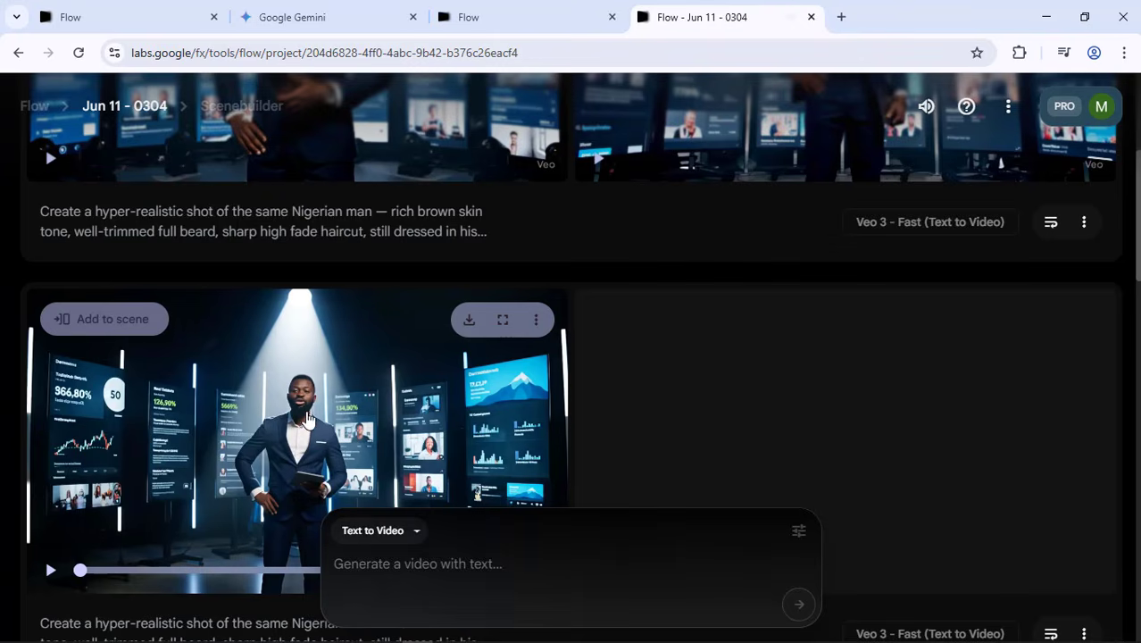
{"action": "scroll", "coordinate": [309, 427], "scroll_direction": "up", "scroll_amount": 2}
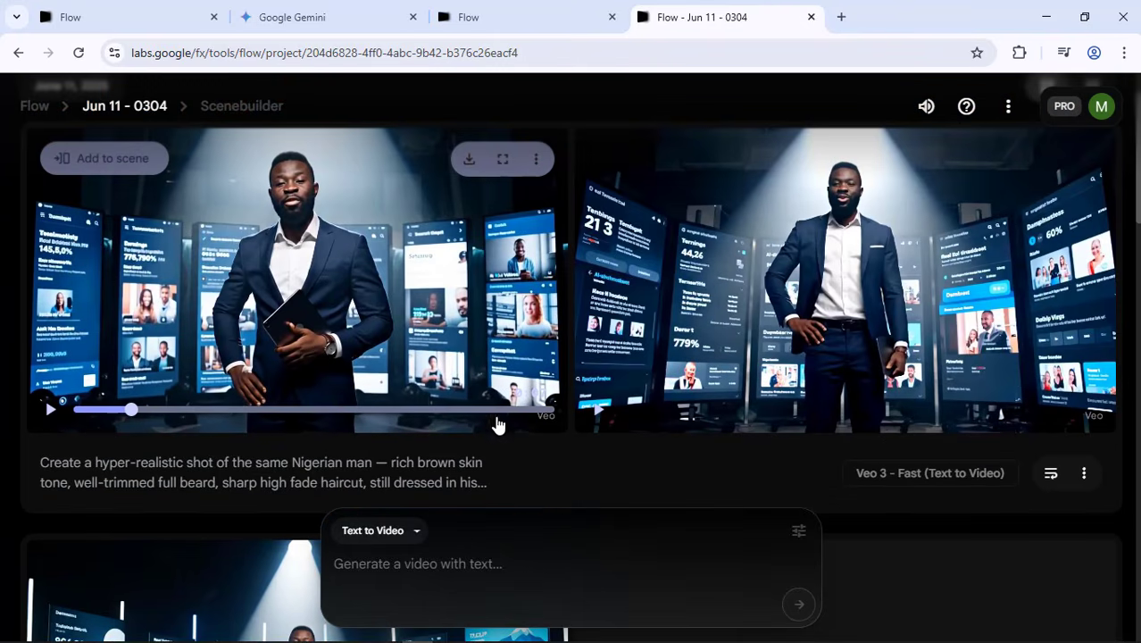
{"action": "mouse_move", "coordinate": [599, 424]}
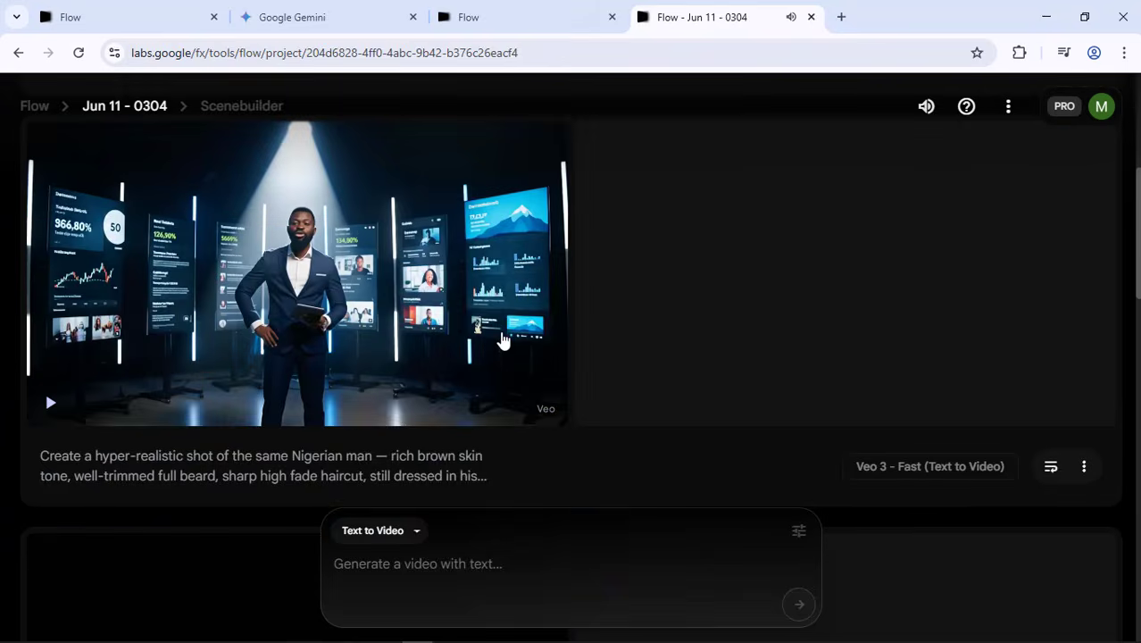
Add the first scene's clip of the presenter standing before the AI screens to the Scenebuilder timeline and move the playhead to its end
{"action": "scroll", "coordinate": [507, 343], "scroll_direction": "up", "scroll_amount": 1}
{"action": "scroll", "coordinate": [604, 406], "scroll_direction": "down", "scroll_amount": 12}
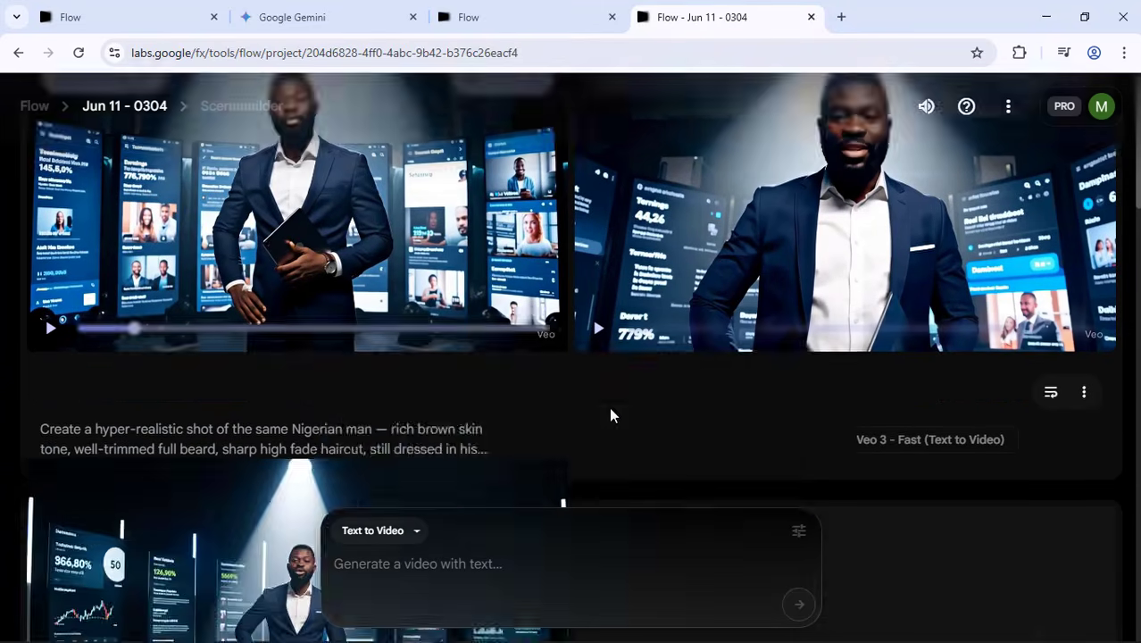
{"action": "scroll", "coordinate": [508, 345], "scroll_direction": "down", "scroll_amount": 5}
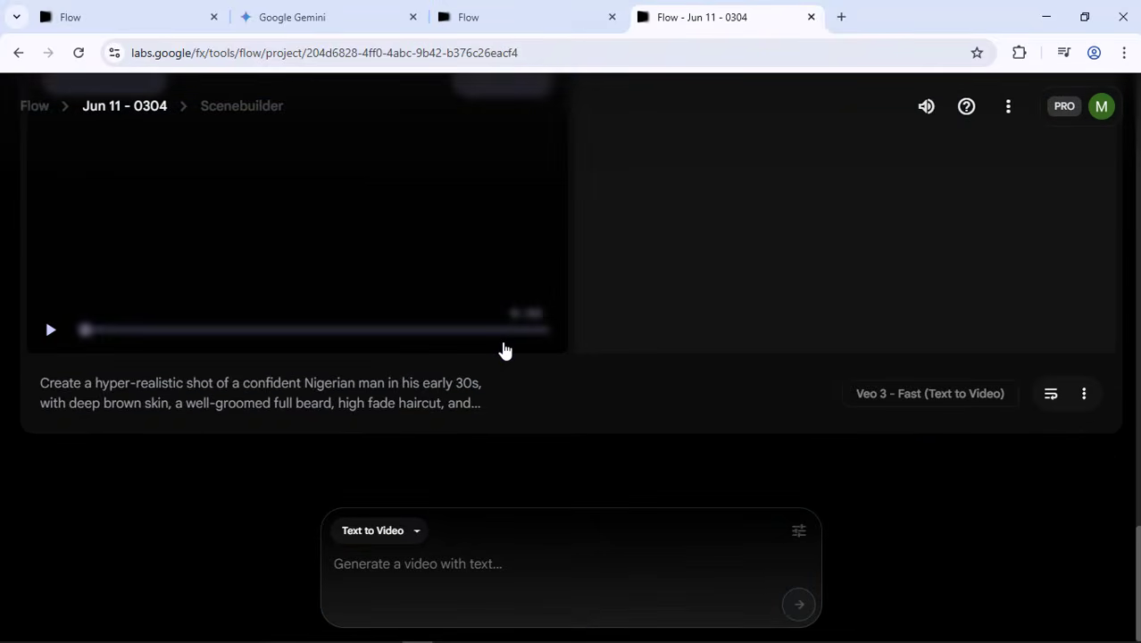
{"action": "scroll", "coordinate": [503, 346], "scroll_direction": "up", "scroll_amount": 3}
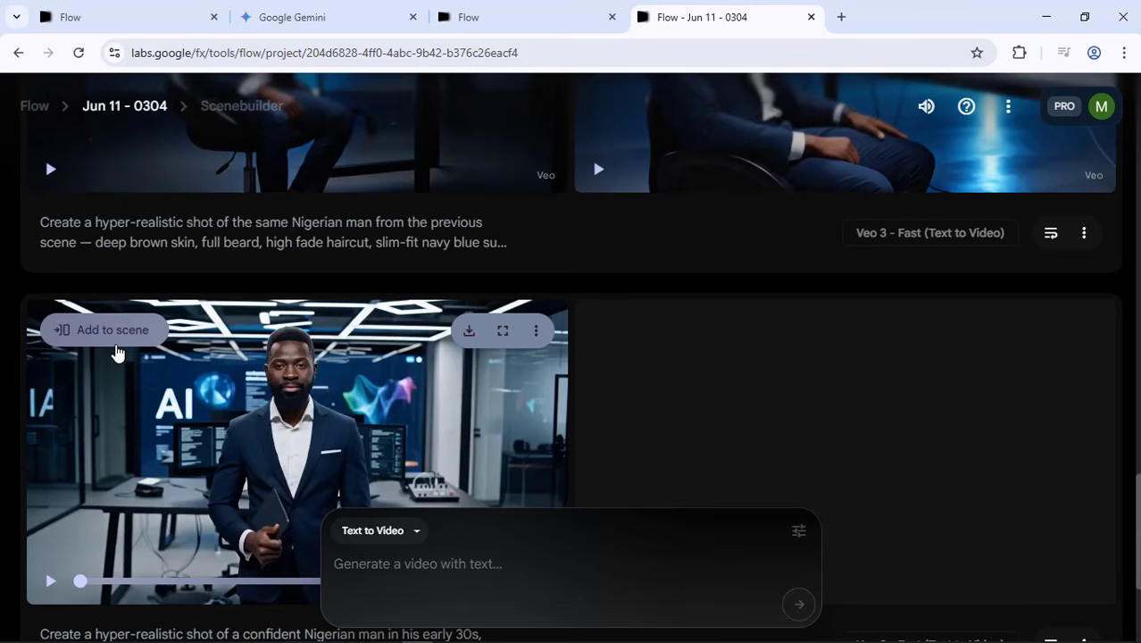
{"action": "left_click", "coordinate": [118, 337]}
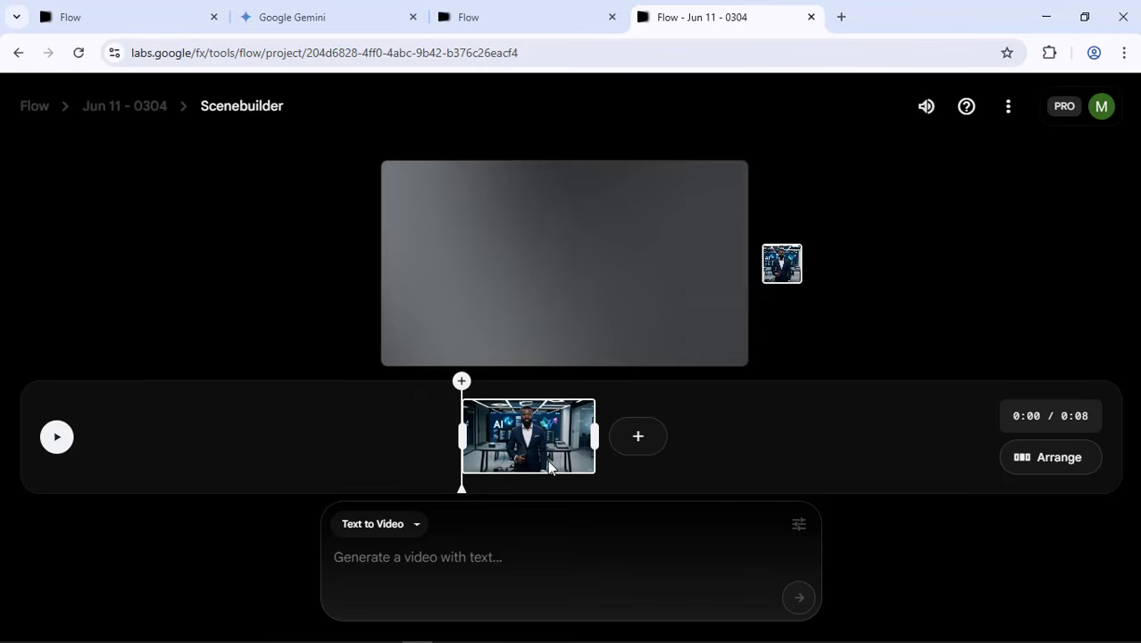
{"action": "left_click_drag", "start_coordinate": [506, 497], "coordinate": [600, 478]}
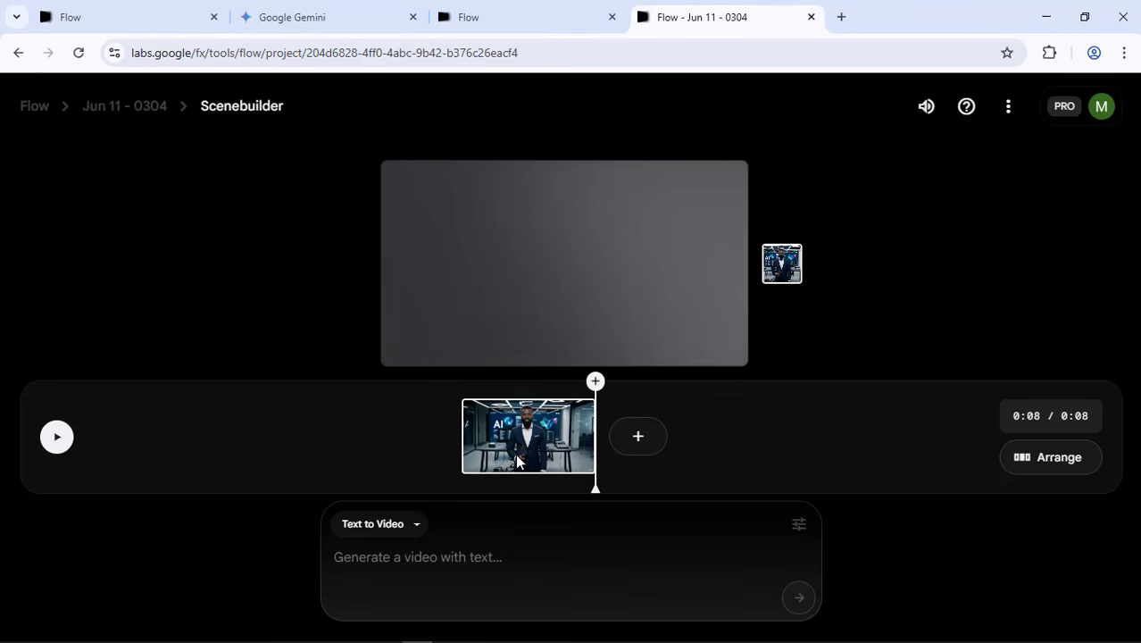
Find the clip of the presenter seated beside the desk with the video-call screen and add it to the Scenebuilder timeline
{"action": "left_click", "coordinate": [151, 113]}
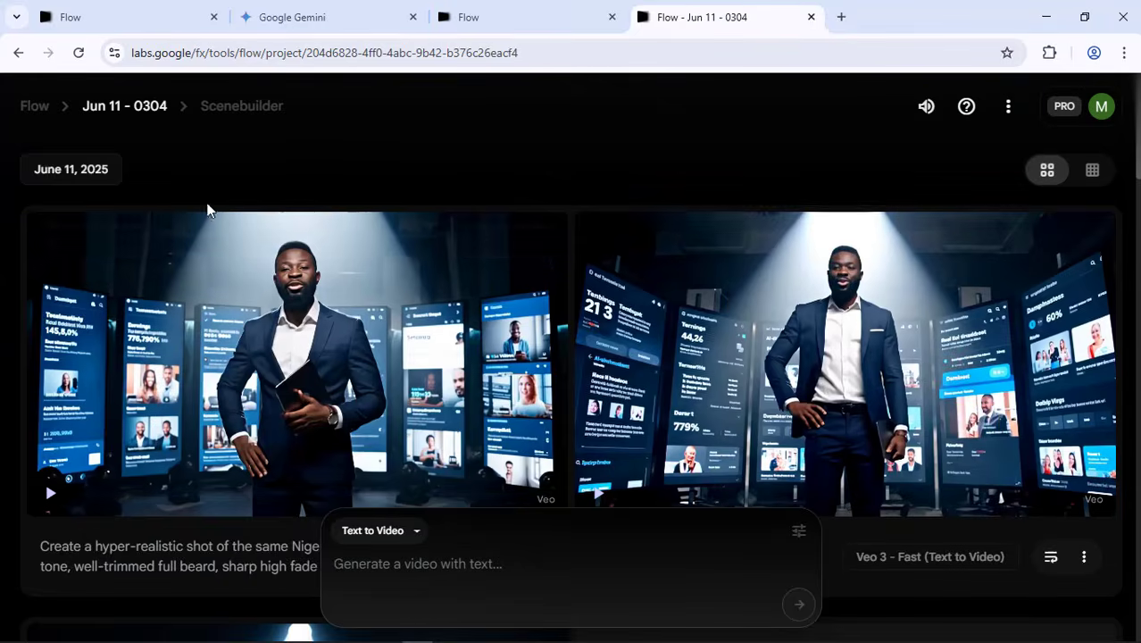
{"action": "scroll", "coordinate": [206, 211], "scroll_direction": "down", "scroll_amount": 10}
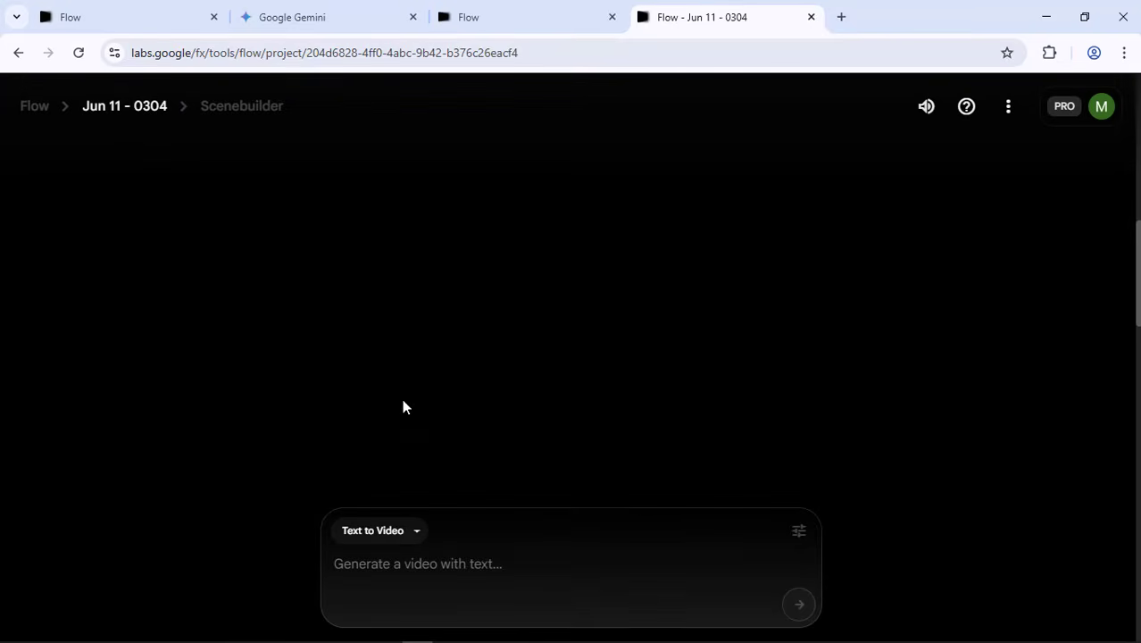
{"action": "scroll", "coordinate": [404, 407], "scroll_direction": "down", "scroll_amount": 20}
{"action": "scroll", "coordinate": [390, 411], "scroll_direction": "up", "scroll_amount": 2}
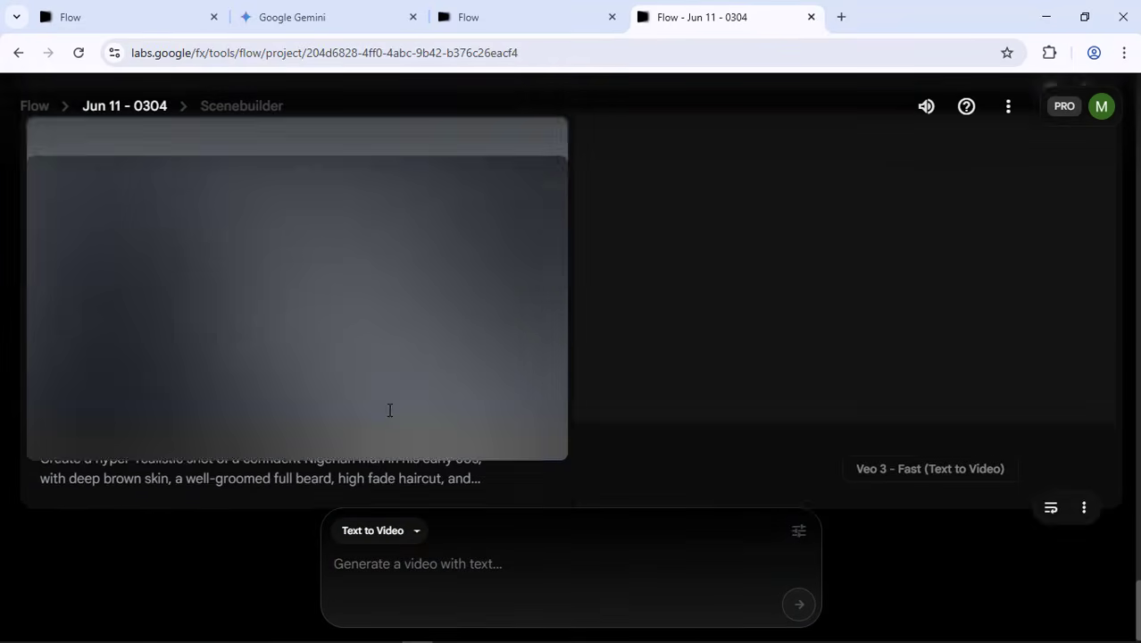
{"action": "scroll", "coordinate": [343, 366], "scroll_direction": "up", "scroll_amount": 2}
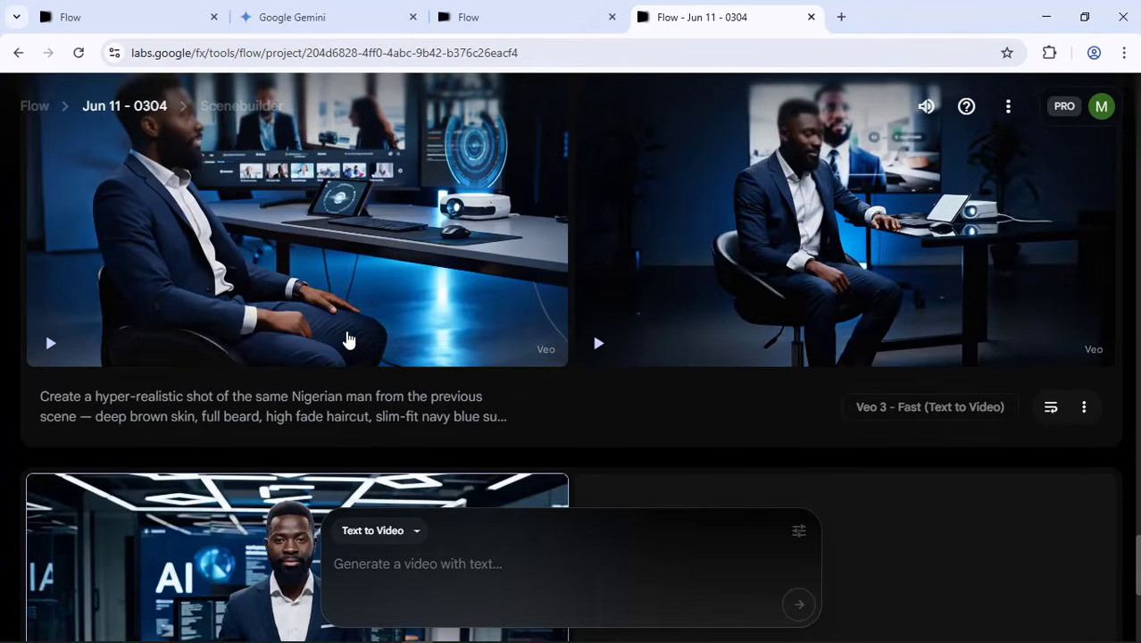
{"action": "scroll", "coordinate": [362, 299], "scroll_direction": "up", "scroll_amount": 2}
{"action": "scroll", "coordinate": [395, 349], "scroll_direction": "up", "scroll_amount": 4}
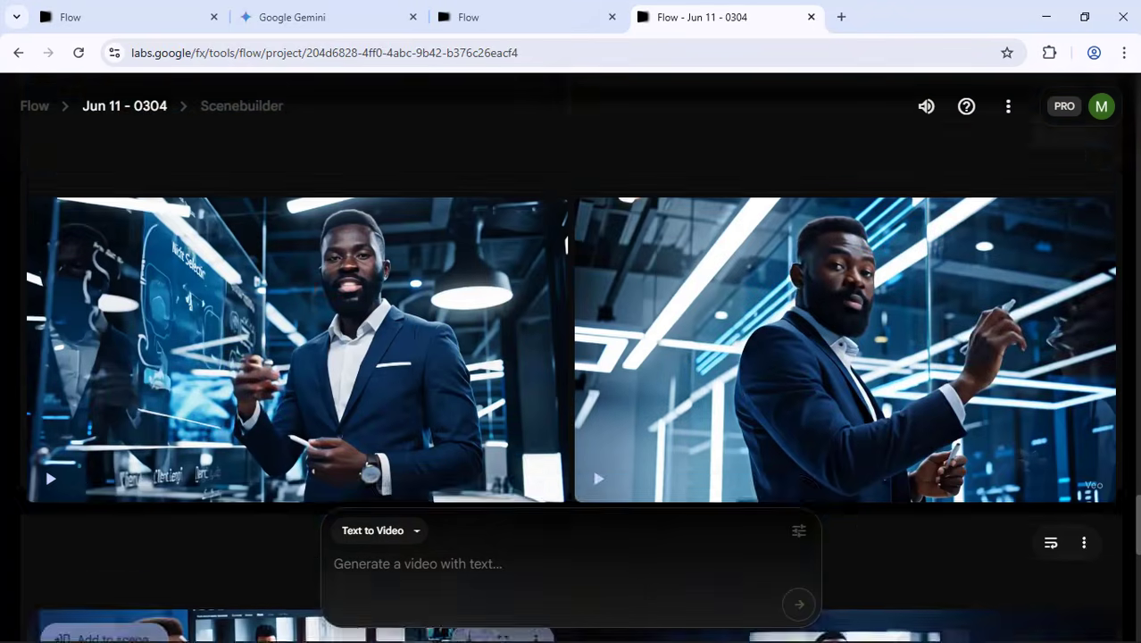
{"action": "scroll", "coordinate": [415, 361], "scroll_direction": "down", "scroll_amount": 5}
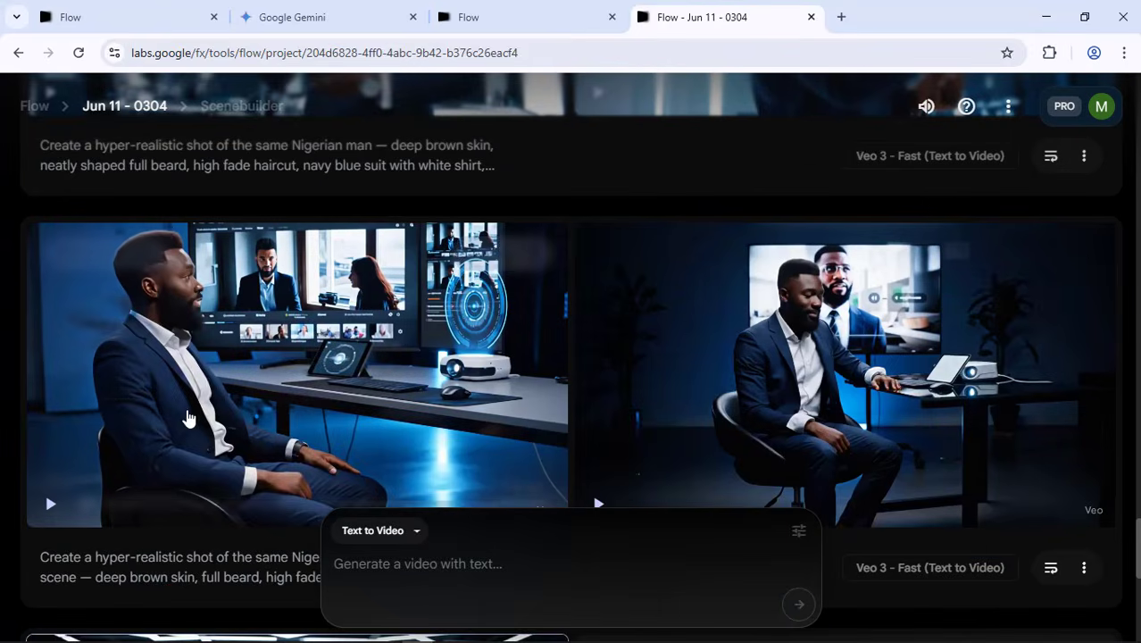
{"action": "scroll", "coordinate": [364, 282], "scroll_direction": "up", "scroll_amount": 8}
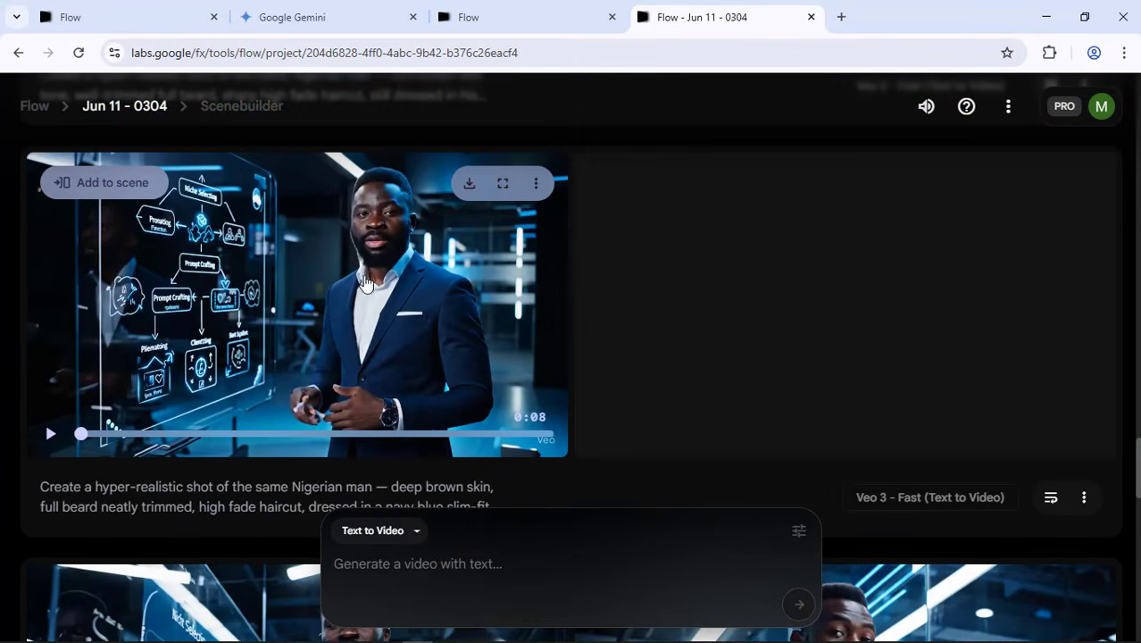
{"action": "scroll", "coordinate": [357, 277], "scroll_direction": "down", "scroll_amount": 10}
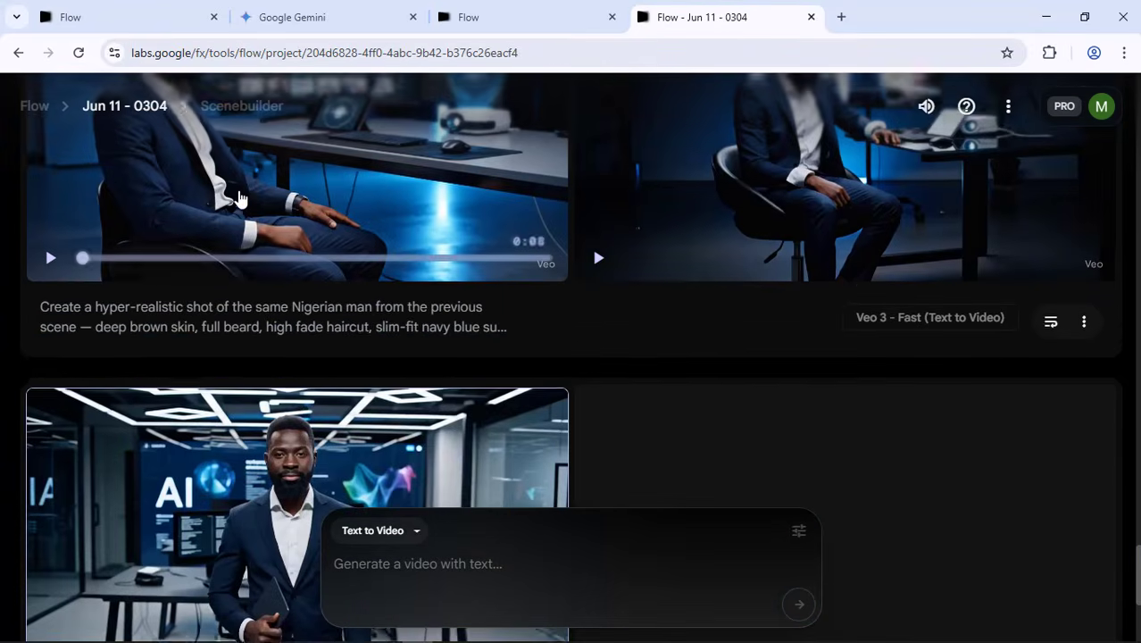
{"action": "scroll", "coordinate": [239, 196], "scroll_direction": "up", "scroll_amount": 3}
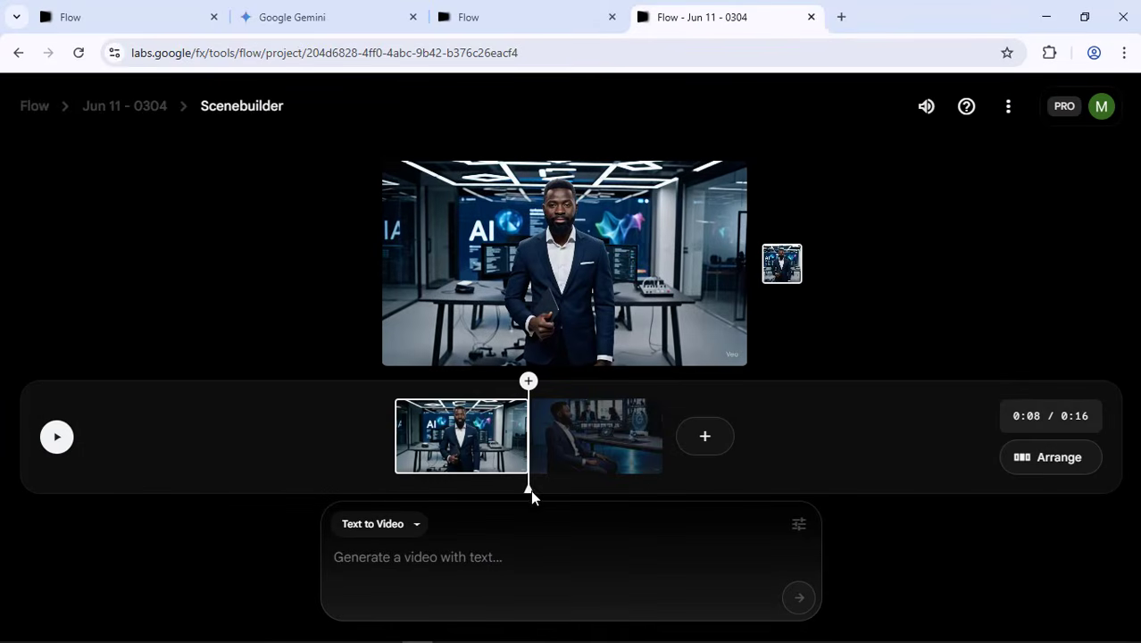
Select the second clip on the timeline and move the playhead to its end at 0:16
{"action": "left_click", "coordinate": [619, 457]}
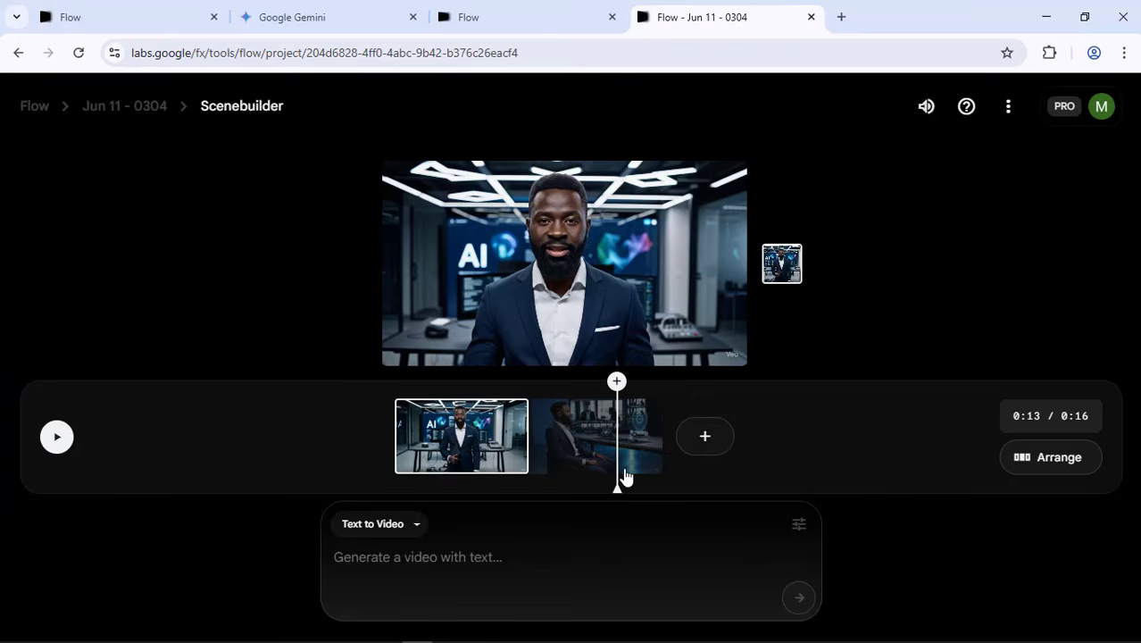
{"action": "left_click", "coordinate": [642, 456]}
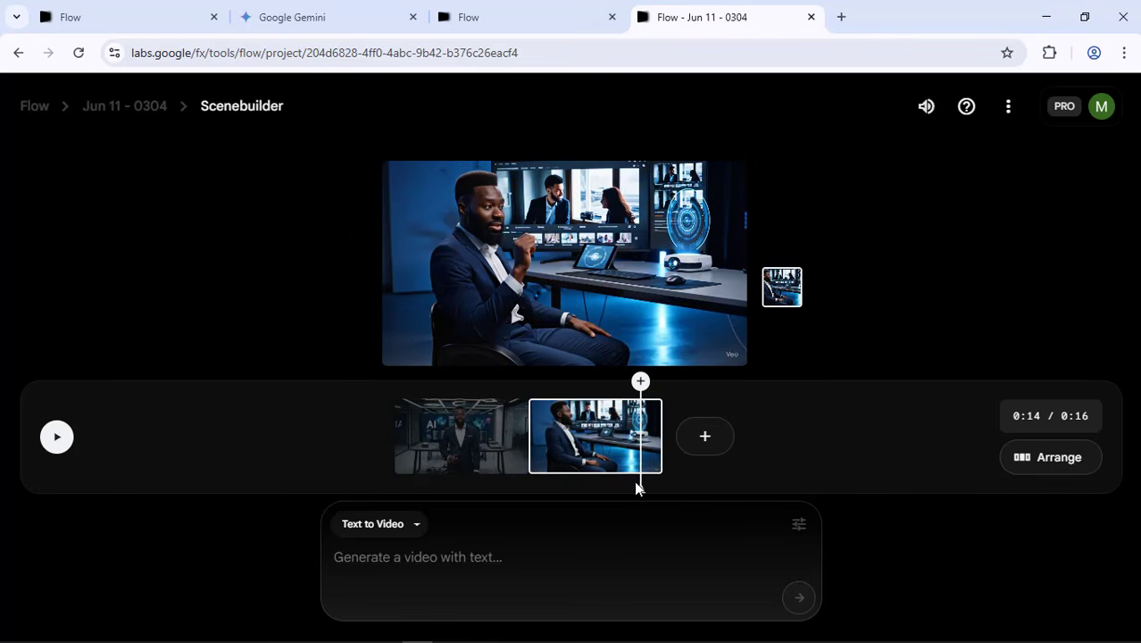
{"action": "left_click_drag", "start_coordinate": [641, 487], "coordinate": [679, 494]}
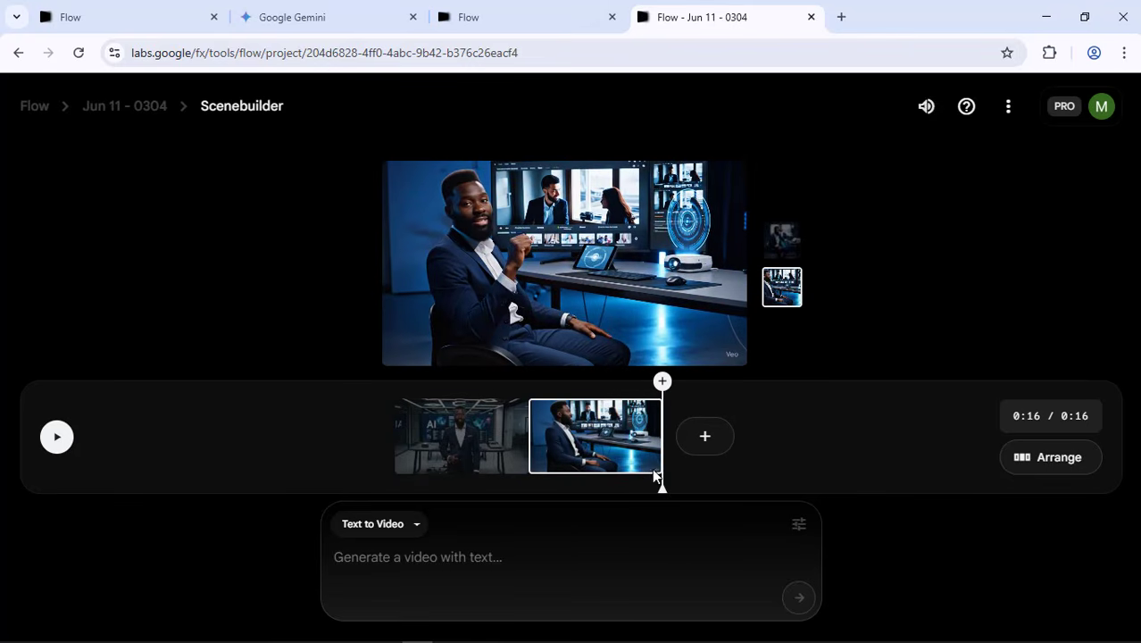
Add the clip of the presenter beside the glowing flowchart board as the third scene and move the playhead to its end
{"action": "left_click", "coordinate": [155, 112]}
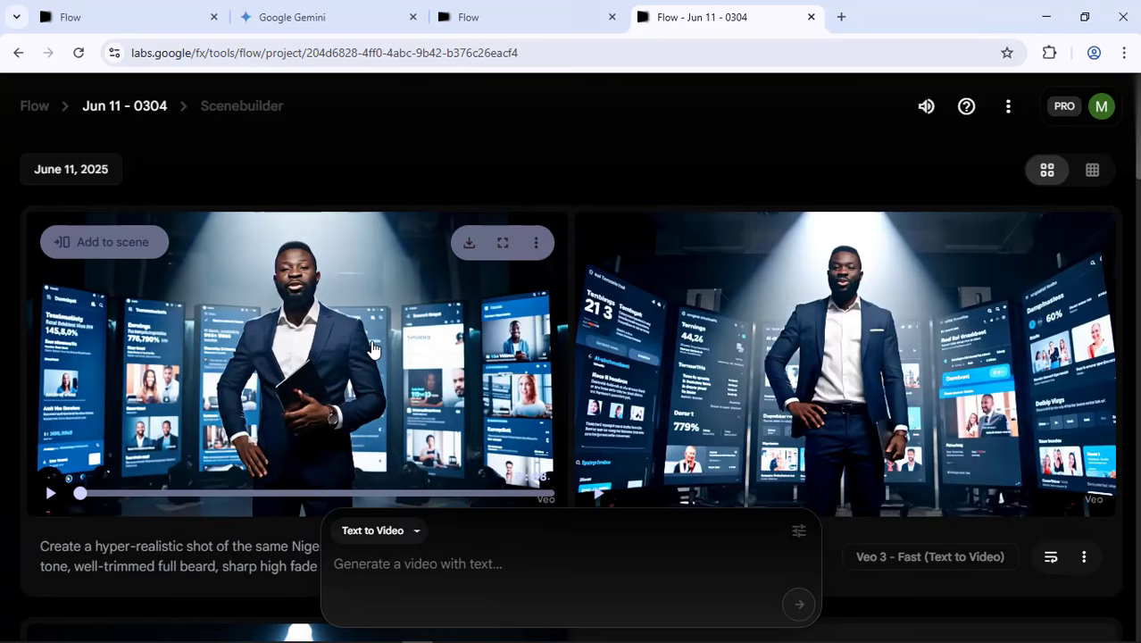
{"action": "scroll", "coordinate": [411, 346], "scroll_direction": "down", "scroll_amount": 5}
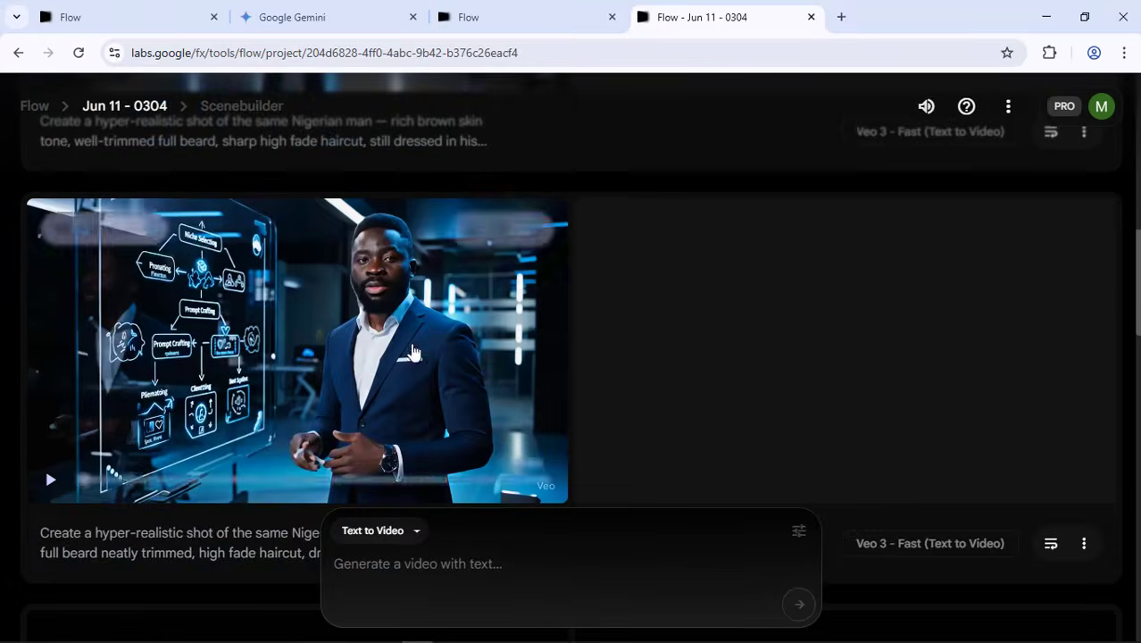
{"action": "scroll", "coordinate": [412, 351], "scroll_direction": "down", "scroll_amount": 4}
{"action": "scroll", "coordinate": [308, 303], "scroll_direction": "up", "scroll_amount": 3}
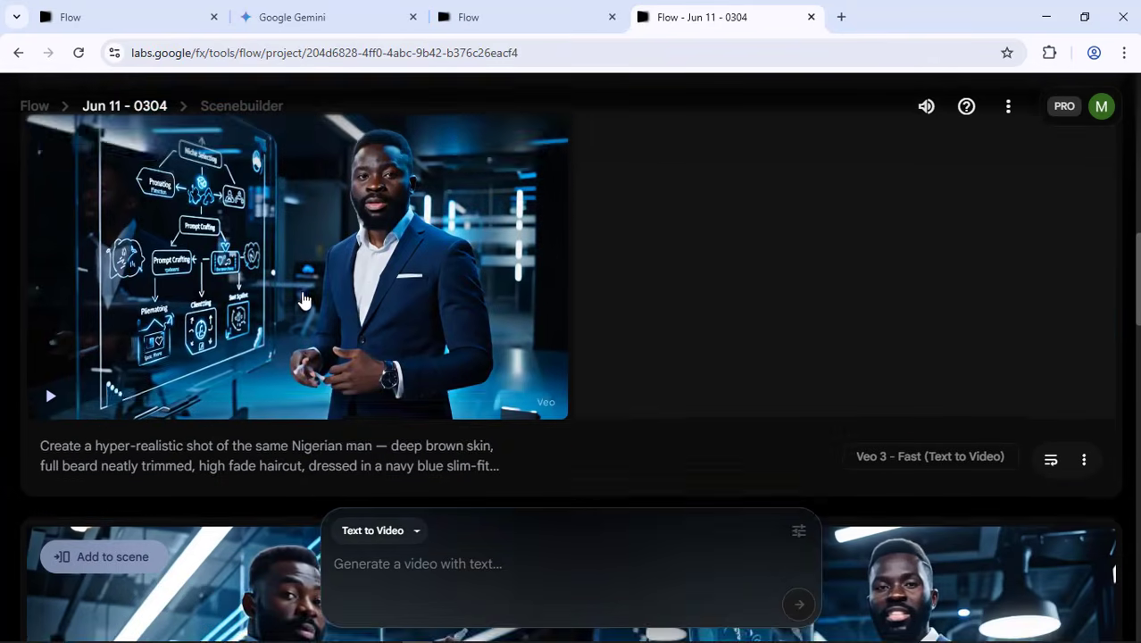
{"action": "scroll", "coordinate": [304, 301], "scroll_direction": "up", "scroll_amount": 2}
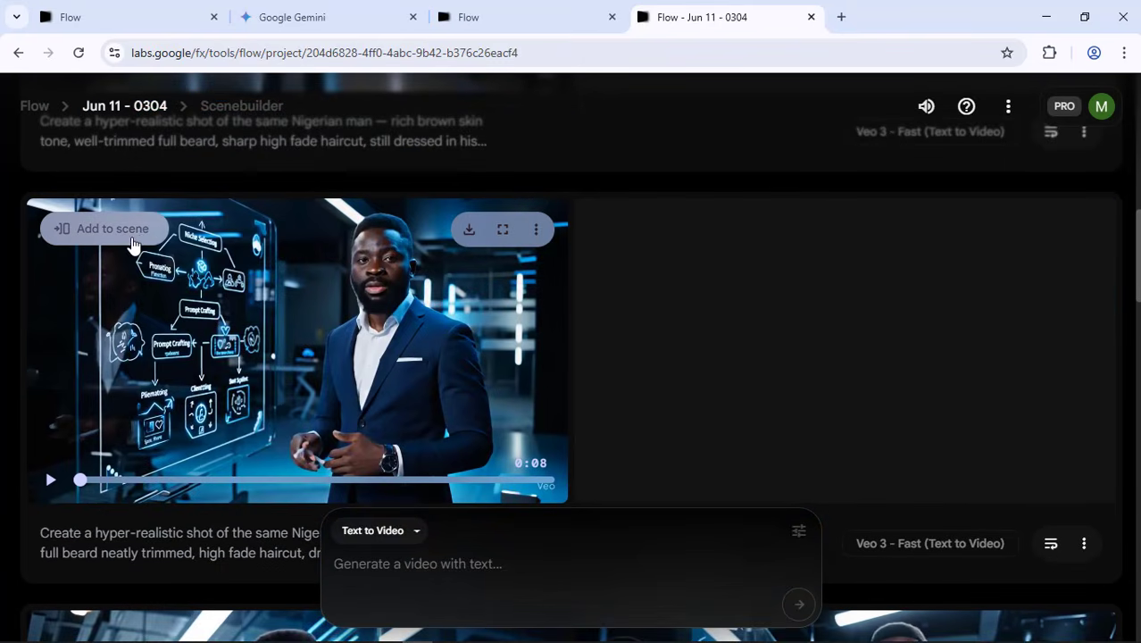
{"action": "left_click", "coordinate": [132, 241]}
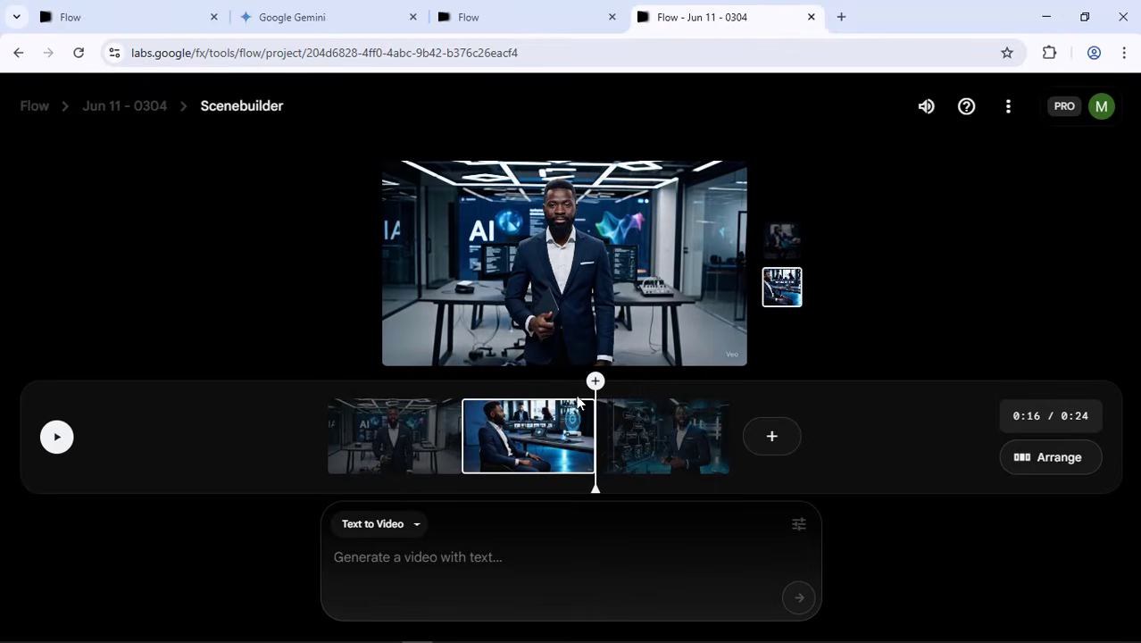
{"action": "left_click", "coordinate": [667, 442]}
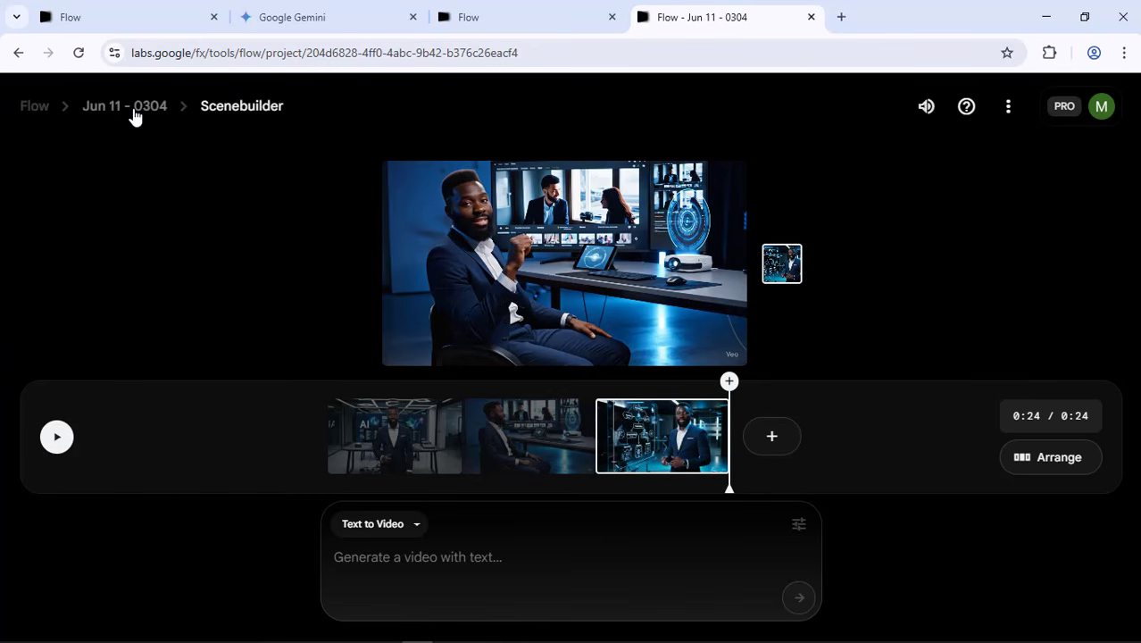
Delete the earlier single-output version of the last scene from the project's clips
{"action": "left_click", "coordinate": [134, 114]}
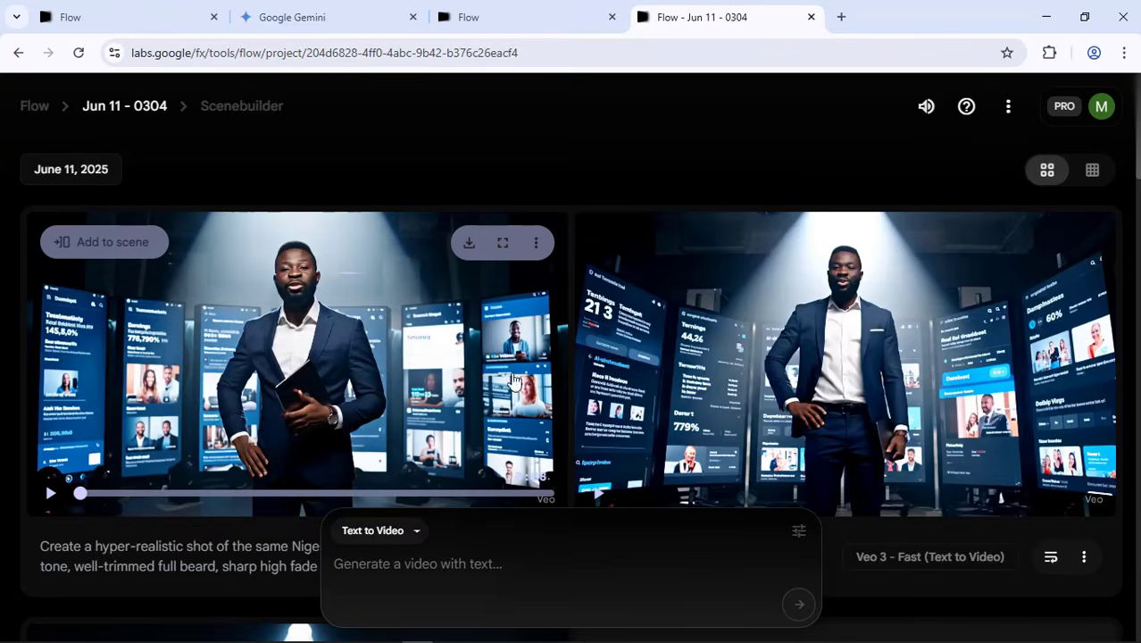
{"action": "scroll", "coordinate": [446, 352], "scroll_direction": "down", "scroll_amount": 4}
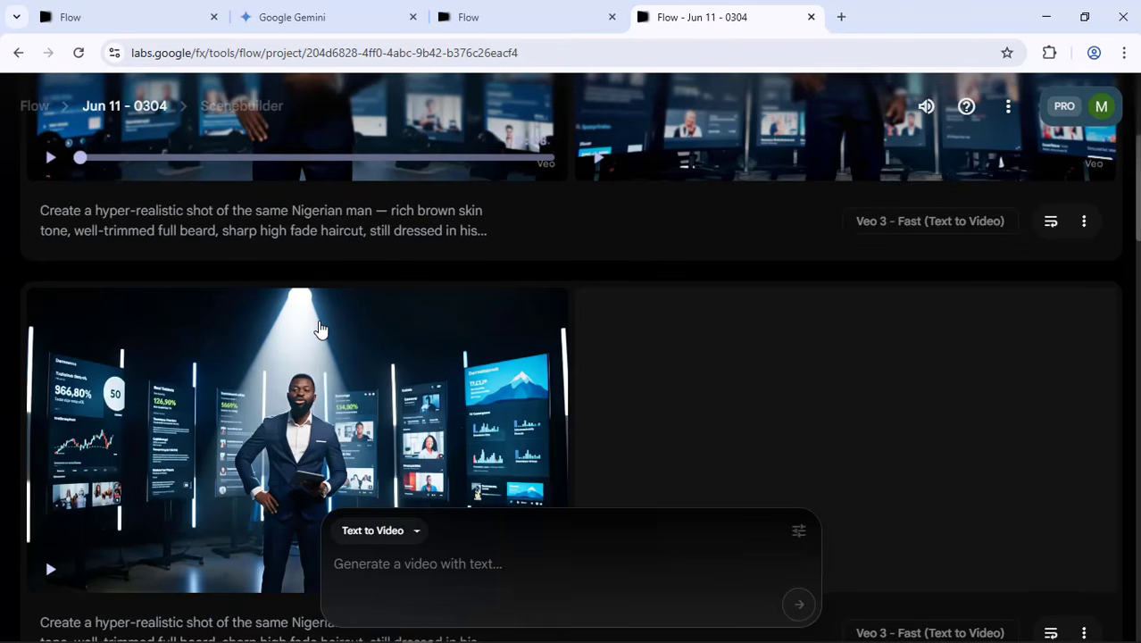
{"action": "scroll", "coordinate": [321, 329], "scroll_direction": "down", "scroll_amount": 6}
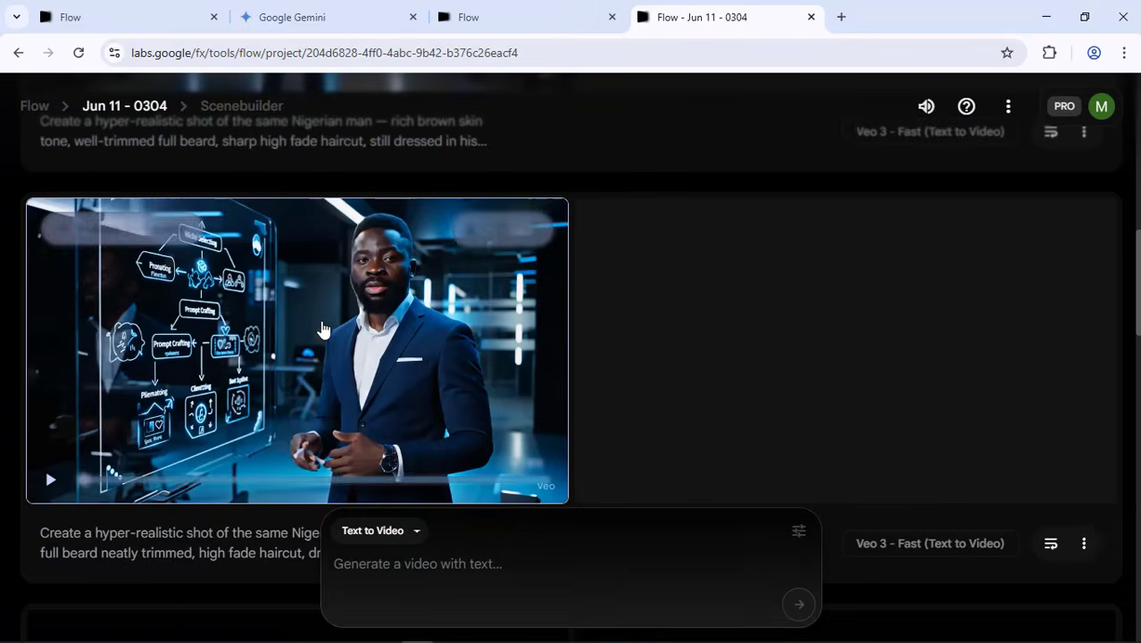
{"action": "scroll", "coordinate": [321, 332], "scroll_direction": "up", "scroll_amount": 4}
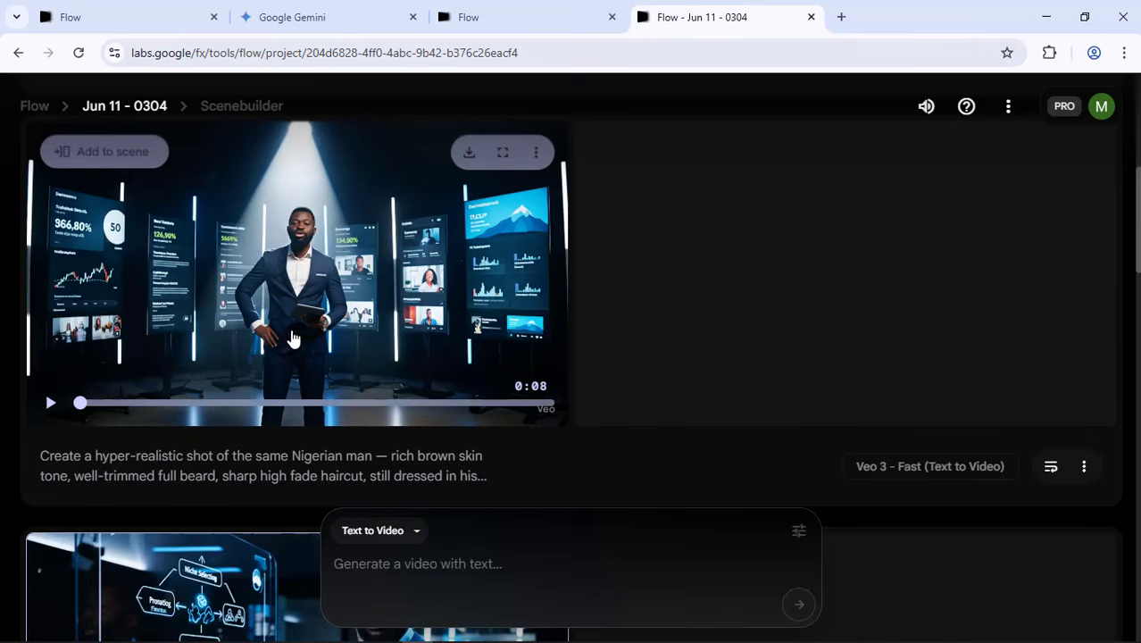
{"action": "scroll", "coordinate": [924, 399], "scroll_direction": "up", "scroll_amount": 1}
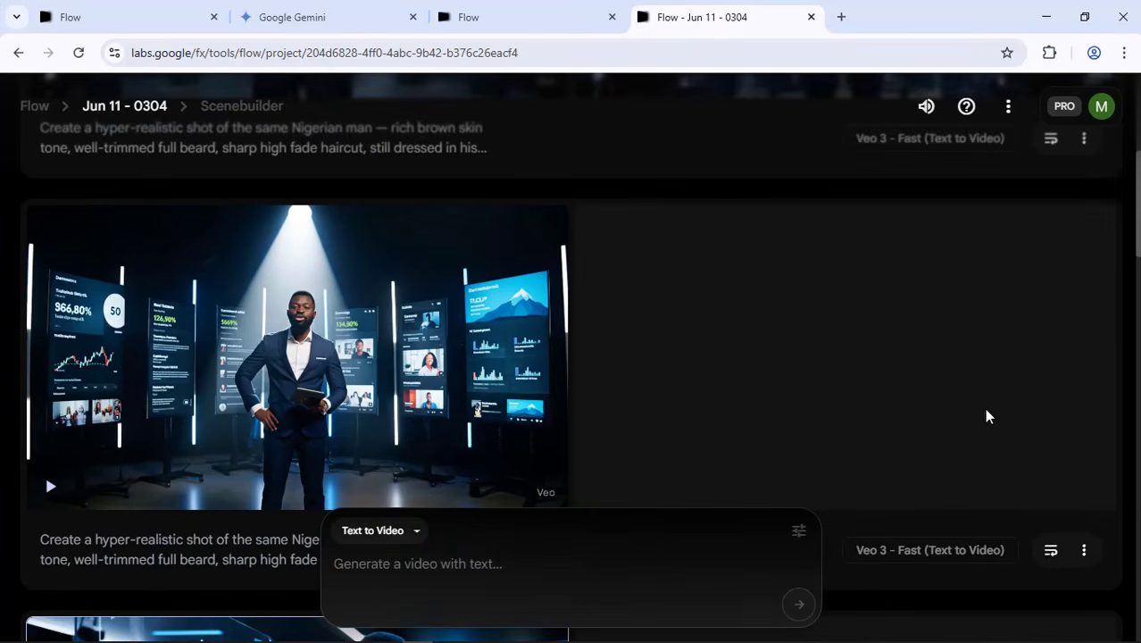
{"action": "scroll", "coordinate": [1027, 429], "scroll_direction": "down", "scroll_amount": 1}
{"action": "left_click", "coordinate": [1084, 468]}
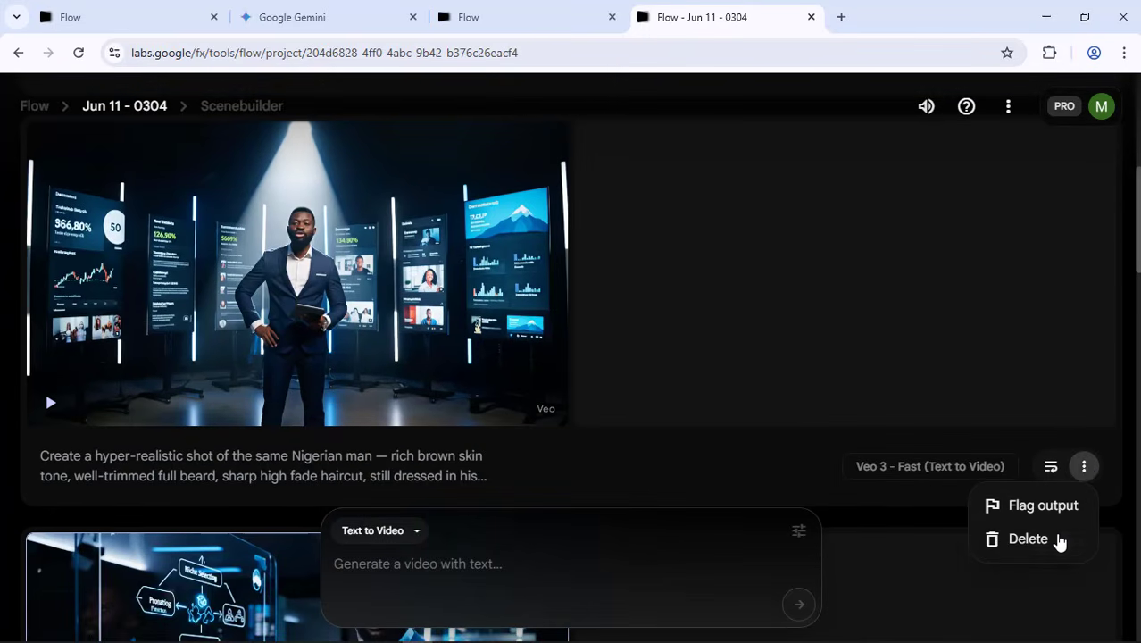
{"action": "left_click", "coordinate": [1059, 540]}
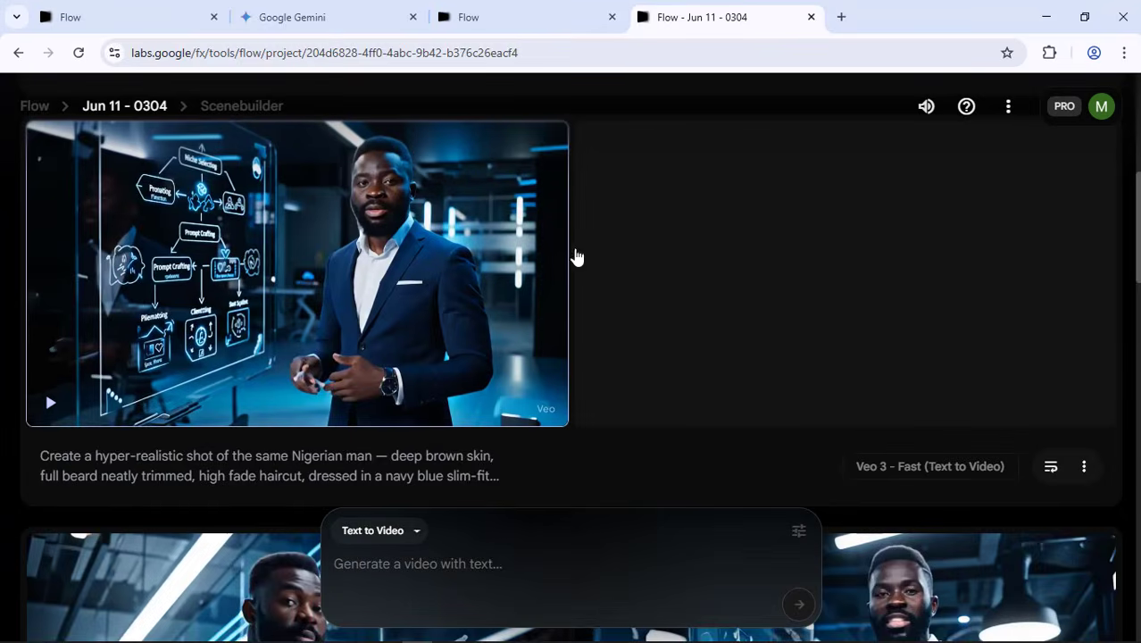
Delete the two-output generation of the presenter writing on the glass board from the project
{"action": "scroll", "coordinate": [842, 221], "scroll_direction": "down", "scroll_amount": 4}
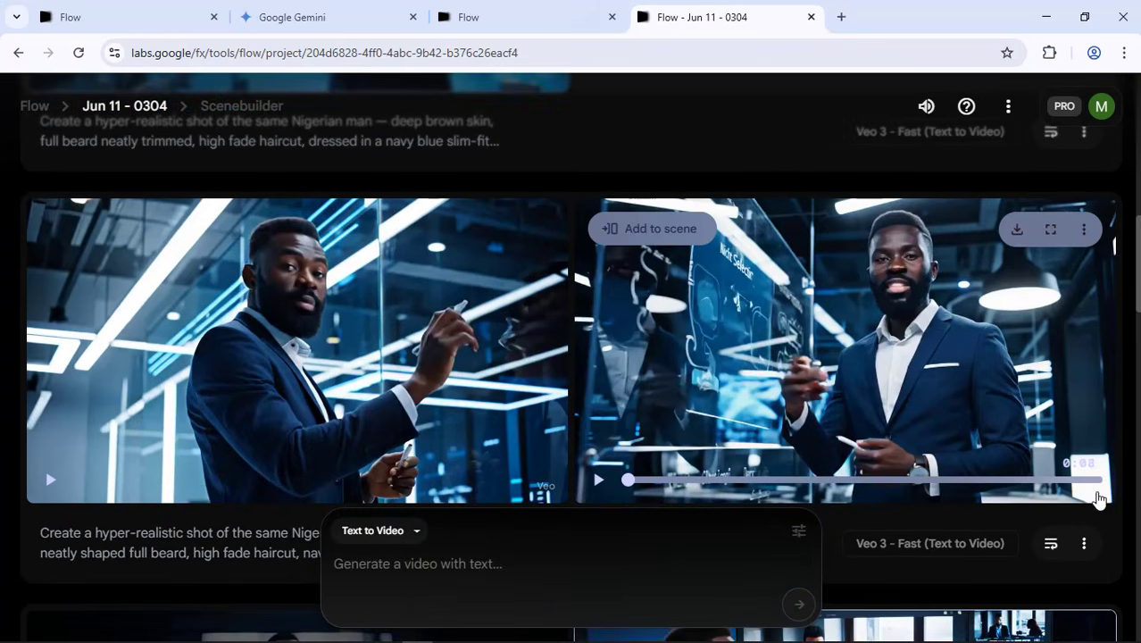
{"action": "left_click", "coordinate": [1085, 552]}
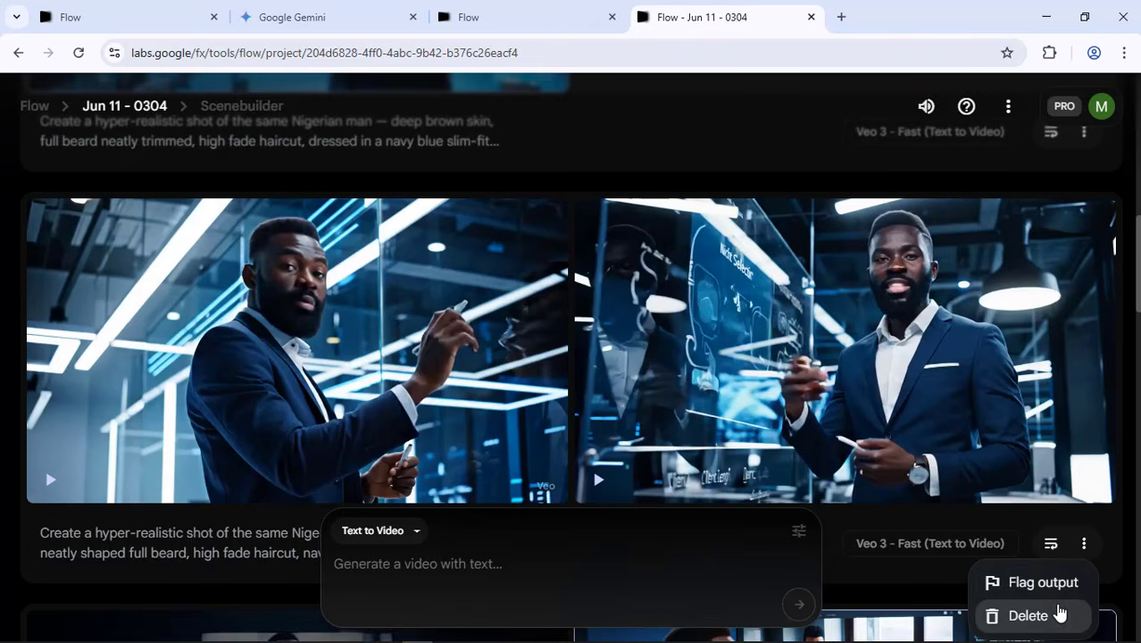
{"action": "scroll", "coordinate": [468, 354], "scroll_direction": "down", "scroll_amount": 9}
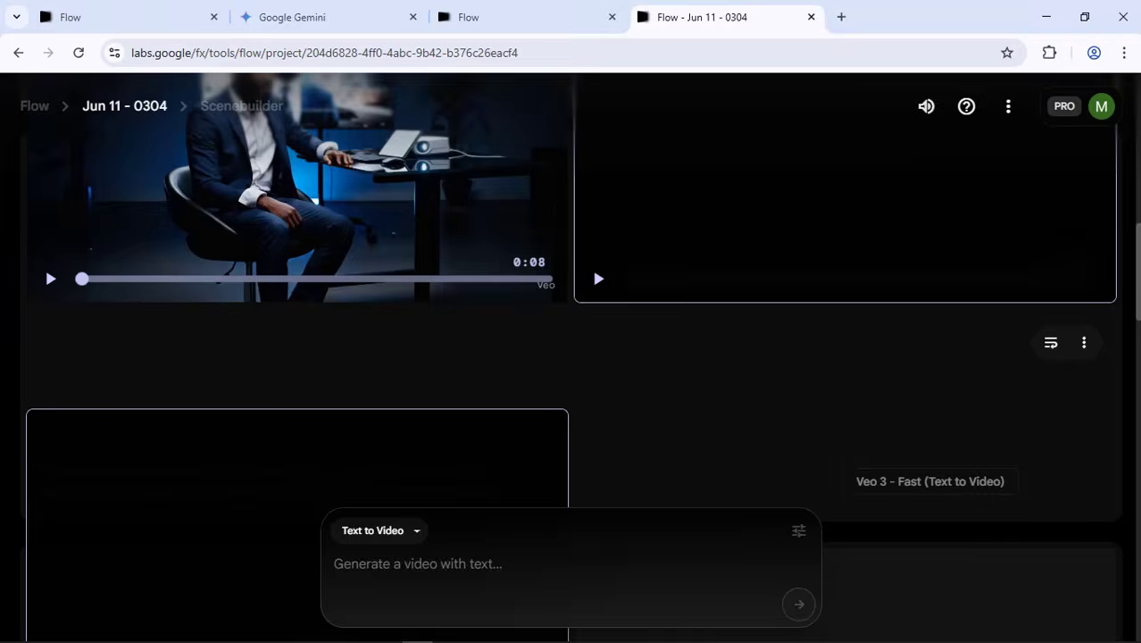
Preview the first of the two new last-scene clips and add it to the Scenebuilder timeline
{"action": "scroll", "coordinate": [319, 415], "scroll_direction": "down", "scroll_amount": 10}
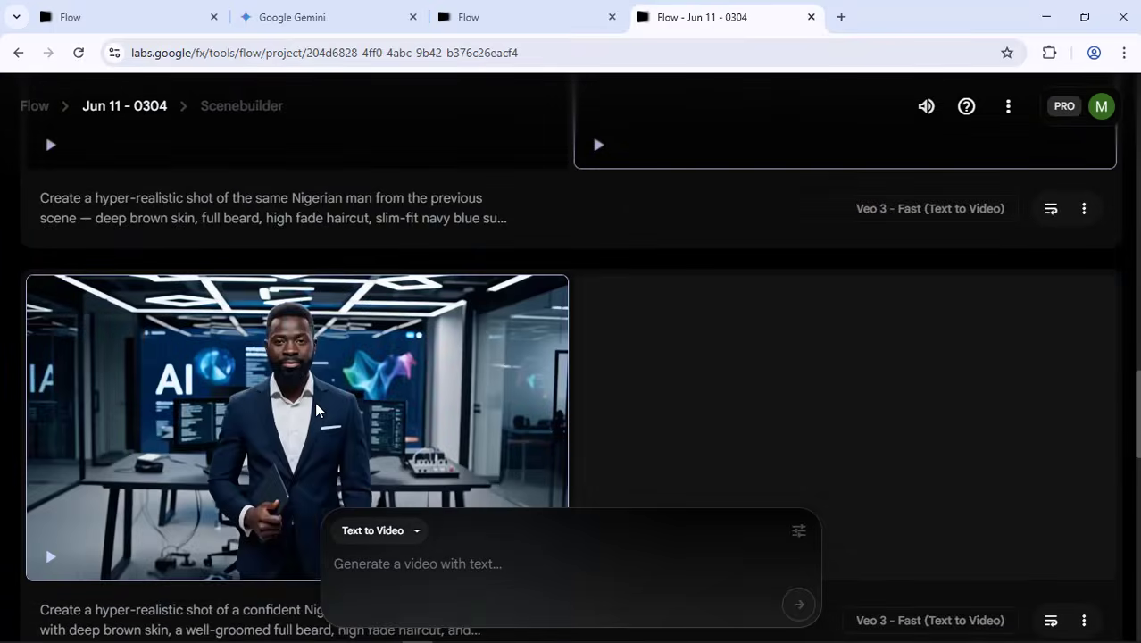
{"action": "scroll", "coordinate": [324, 413], "scroll_direction": "up", "scroll_amount": 11}
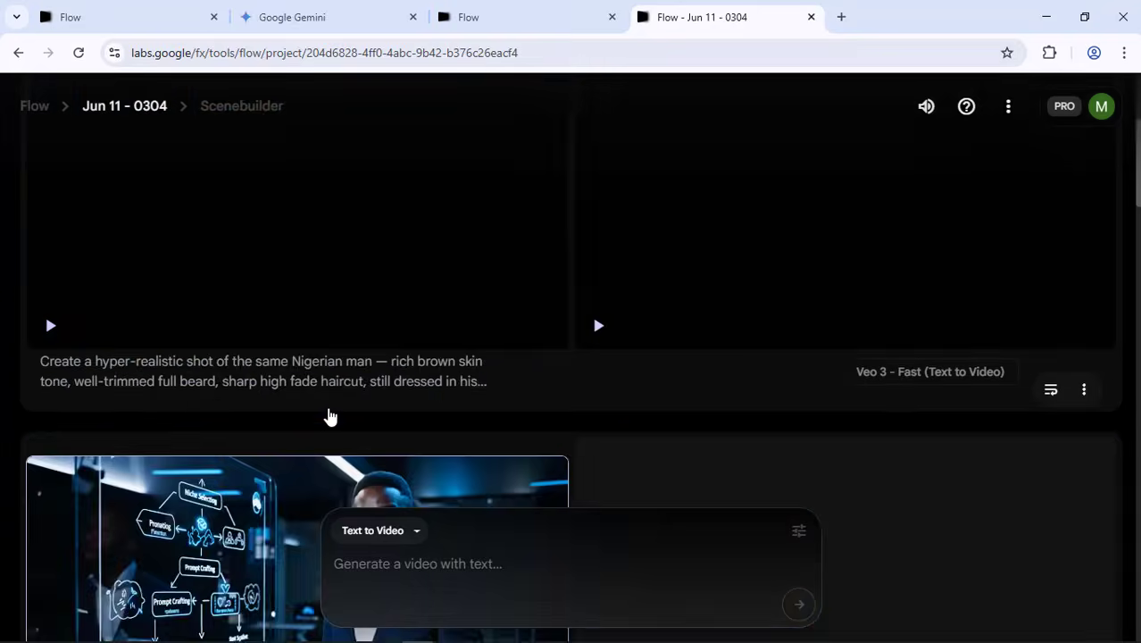
{"action": "scroll", "coordinate": [332, 412], "scroll_direction": "down", "scroll_amount": 6}
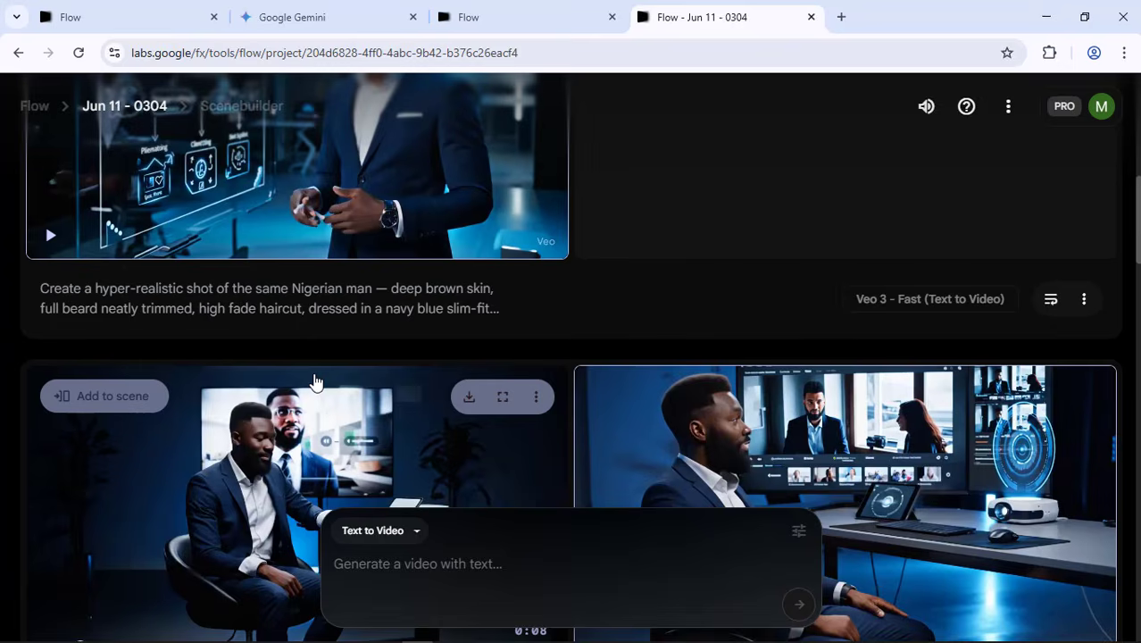
{"action": "scroll", "coordinate": [314, 380], "scroll_direction": "up", "scroll_amount": 6}
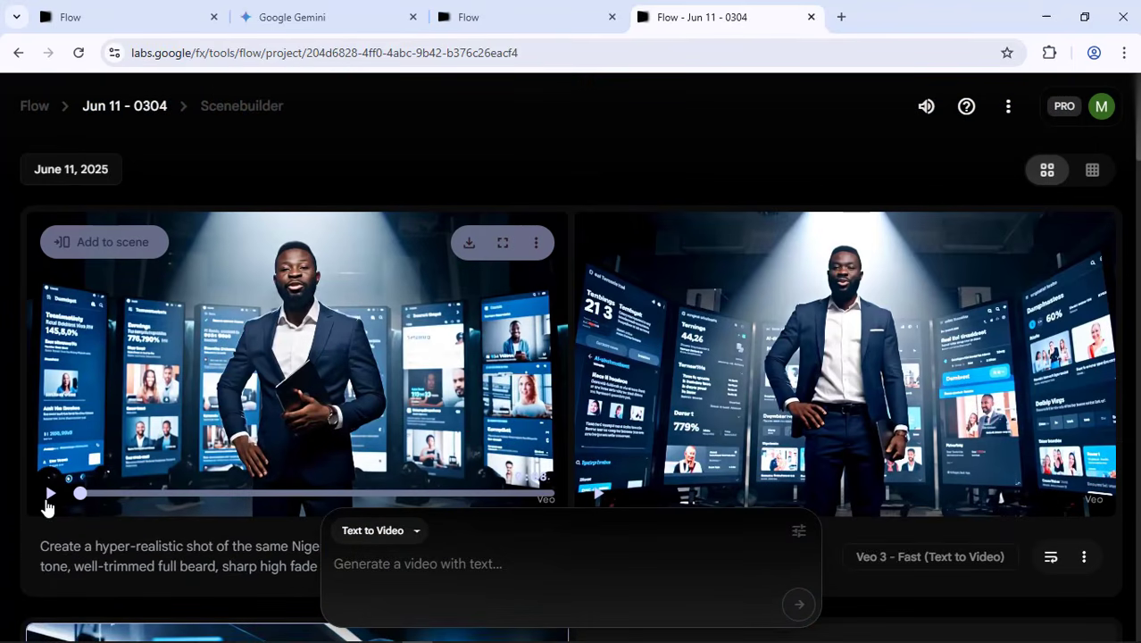
{"action": "left_click", "coordinate": [49, 498]}
{"action": "left_click", "coordinate": [49, 498]}
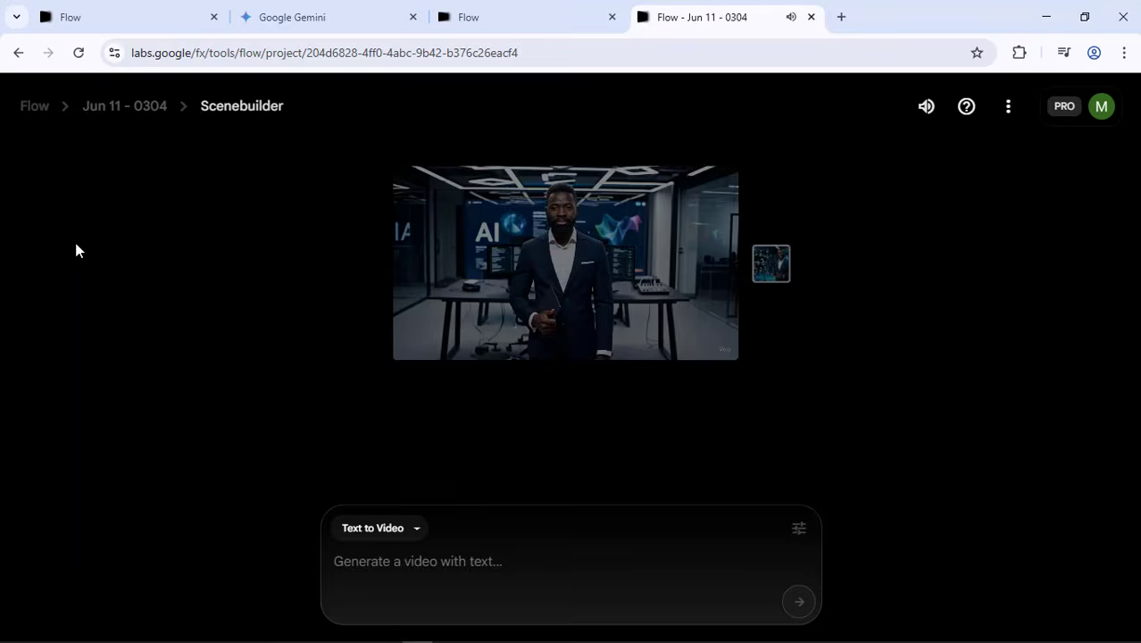
Select the fourth clip on the timeline and return the playhead to the start at 0:00
{"action": "left_click", "coordinate": [742, 420]}
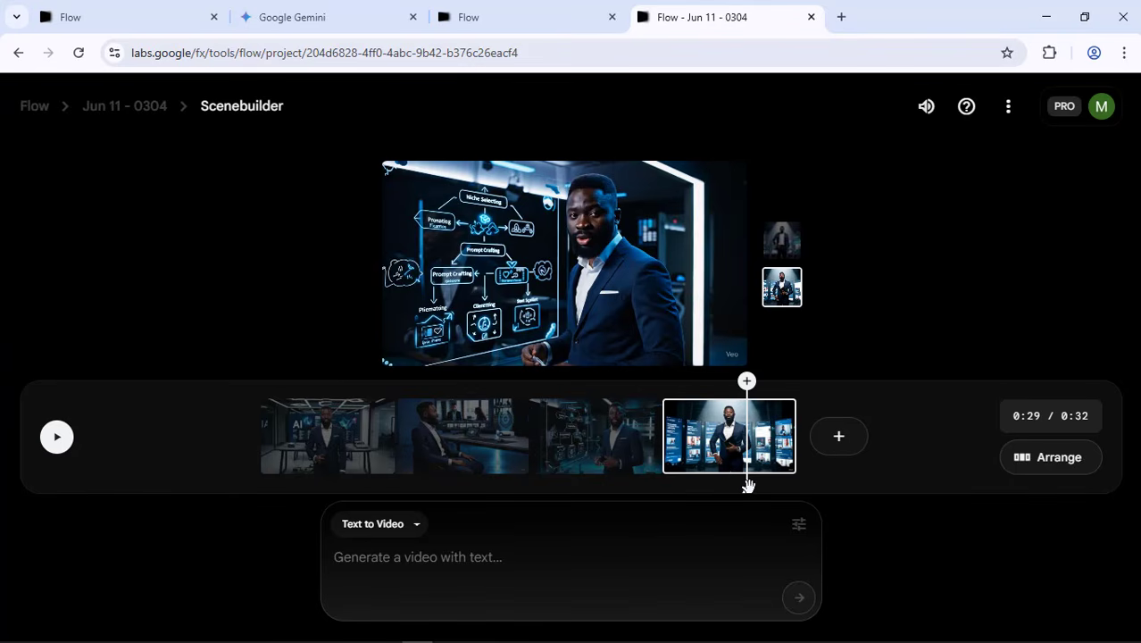
{"action": "left_click_drag", "start_coordinate": [744, 486], "coordinate": [237, 473]}
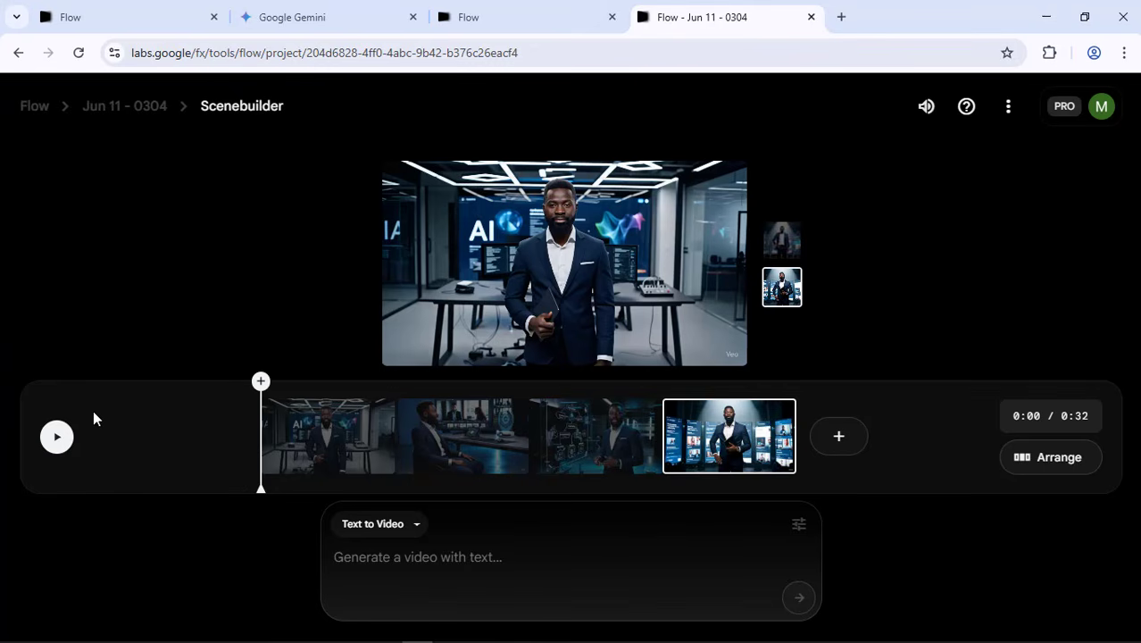
Play the assembled scene from the start into the third clip and bring the second clip back up at 0:13
{"action": "left_click", "coordinate": [54, 448]}
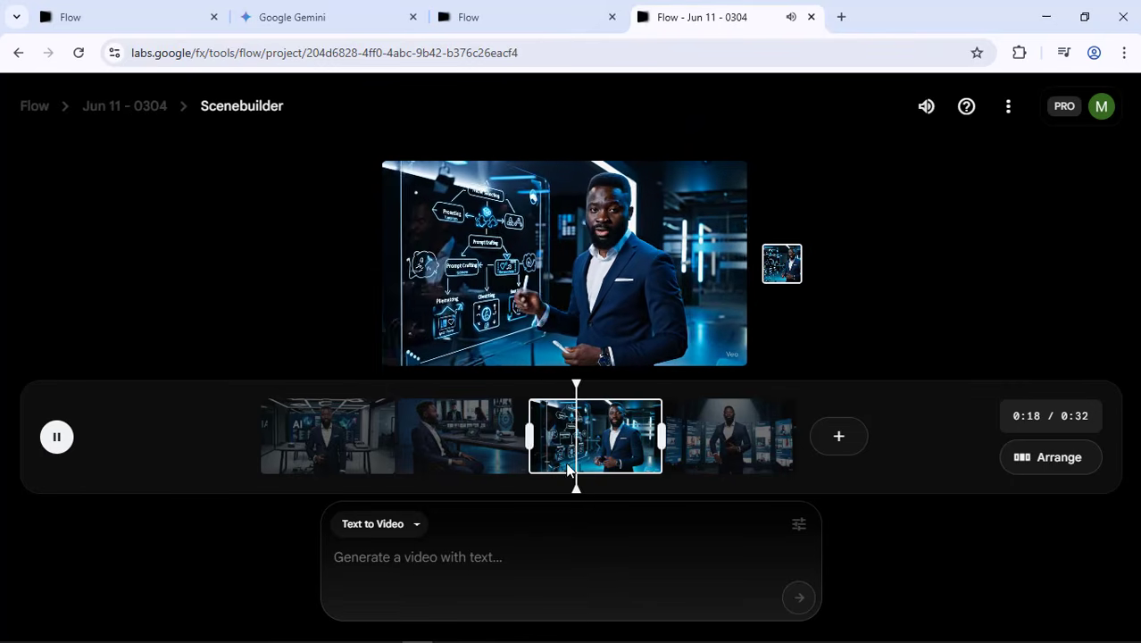
{"action": "left_click", "coordinate": [56, 437]}
{"action": "left_click", "coordinate": [478, 442]}
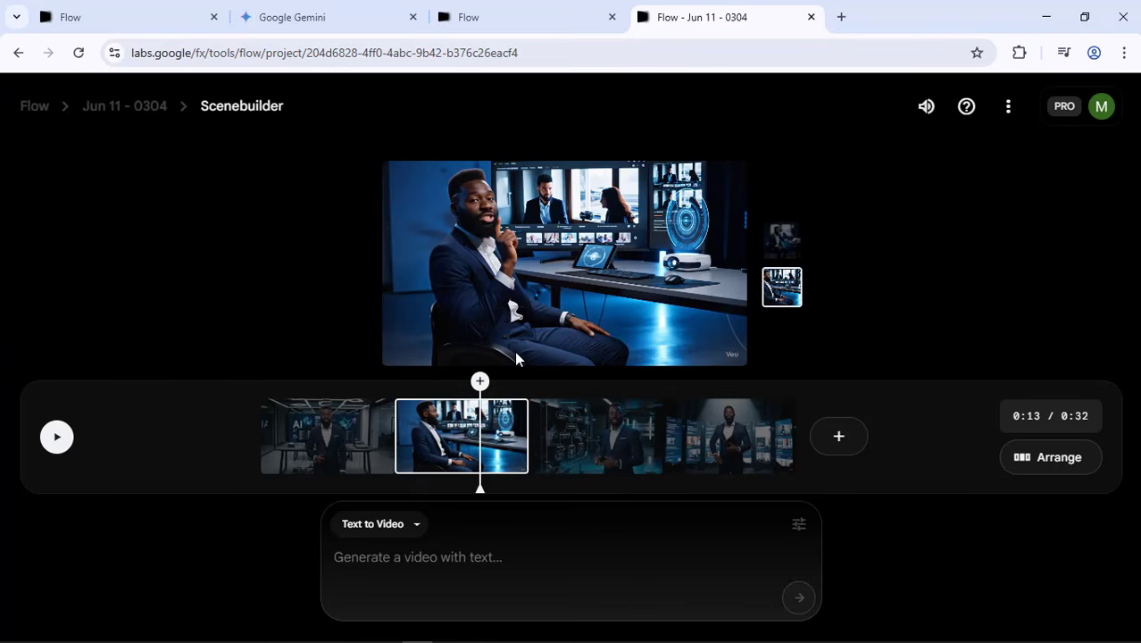
{"action": "mouse_move", "coordinate": [515, 357]}
Go back to the project's clips and preview both versions of the presenter seated at the desk
{"action": "left_click", "coordinate": [136, 106]}
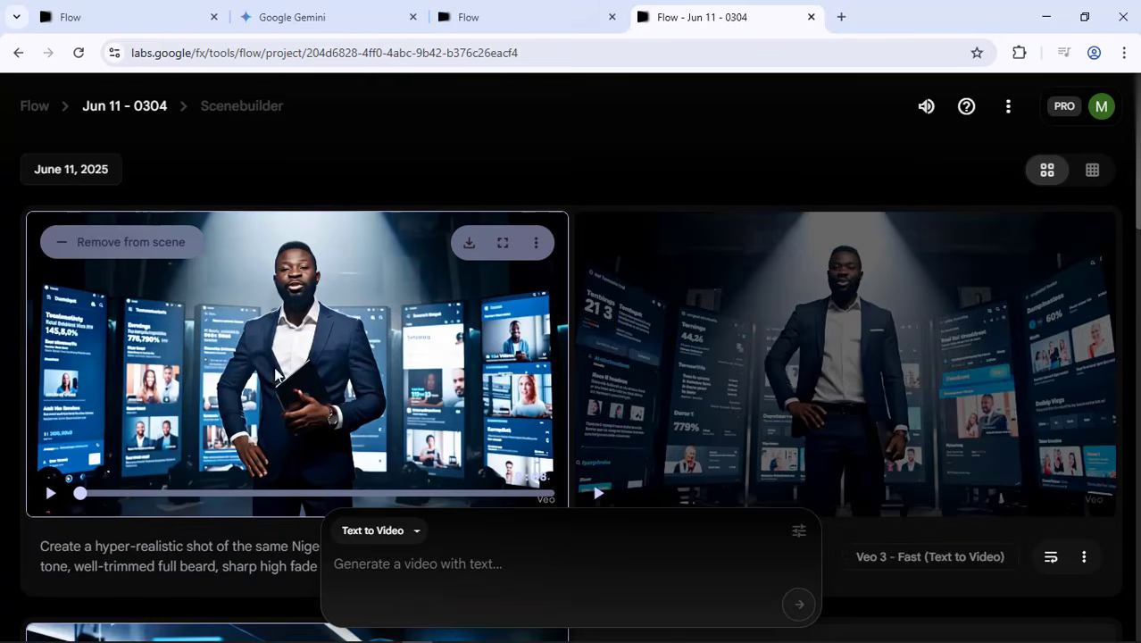
{"action": "scroll", "coordinate": [281, 379], "scroll_direction": "down", "scroll_amount": 20}
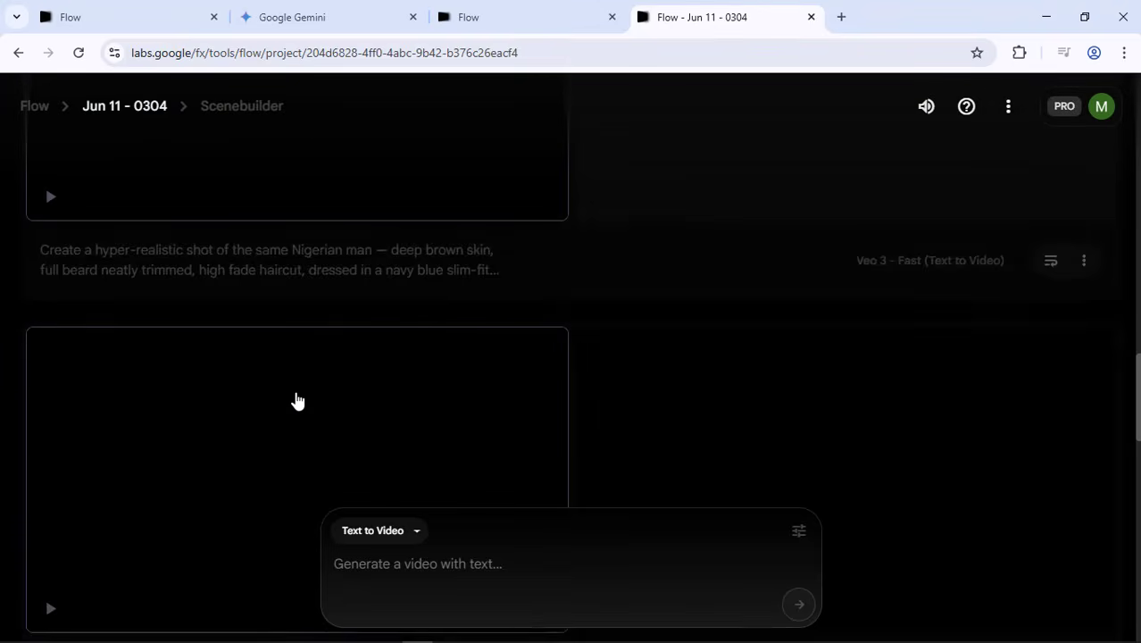
{"action": "scroll", "coordinate": [297, 401], "scroll_direction": "down", "scroll_amount": 3}
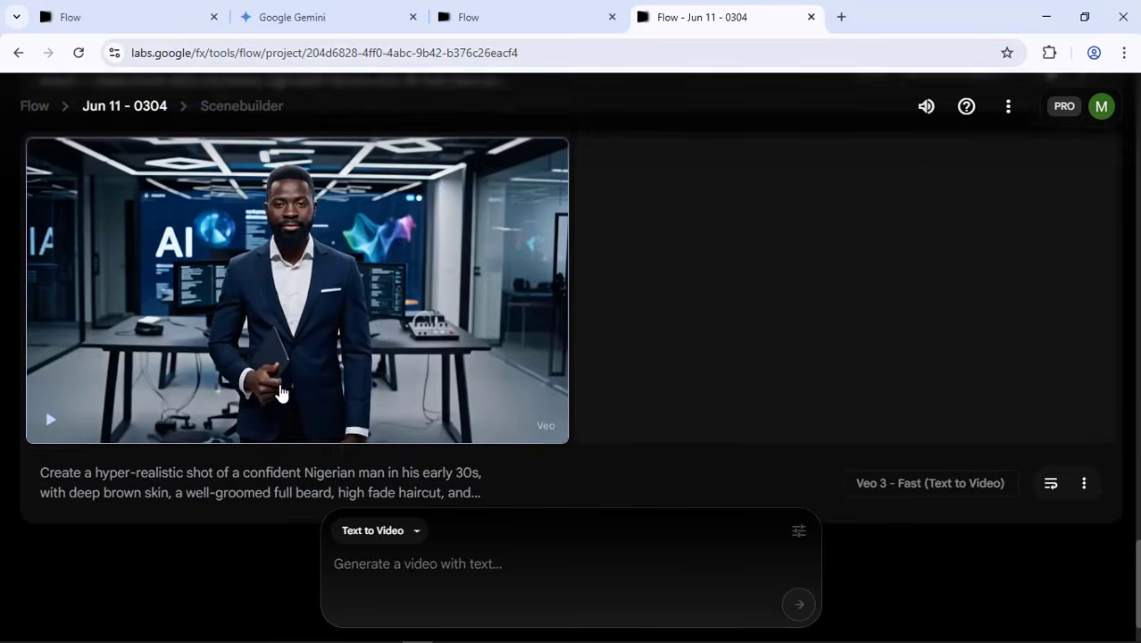
{"action": "scroll", "coordinate": [282, 392], "scroll_direction": "up", "scroll_amount": 5}
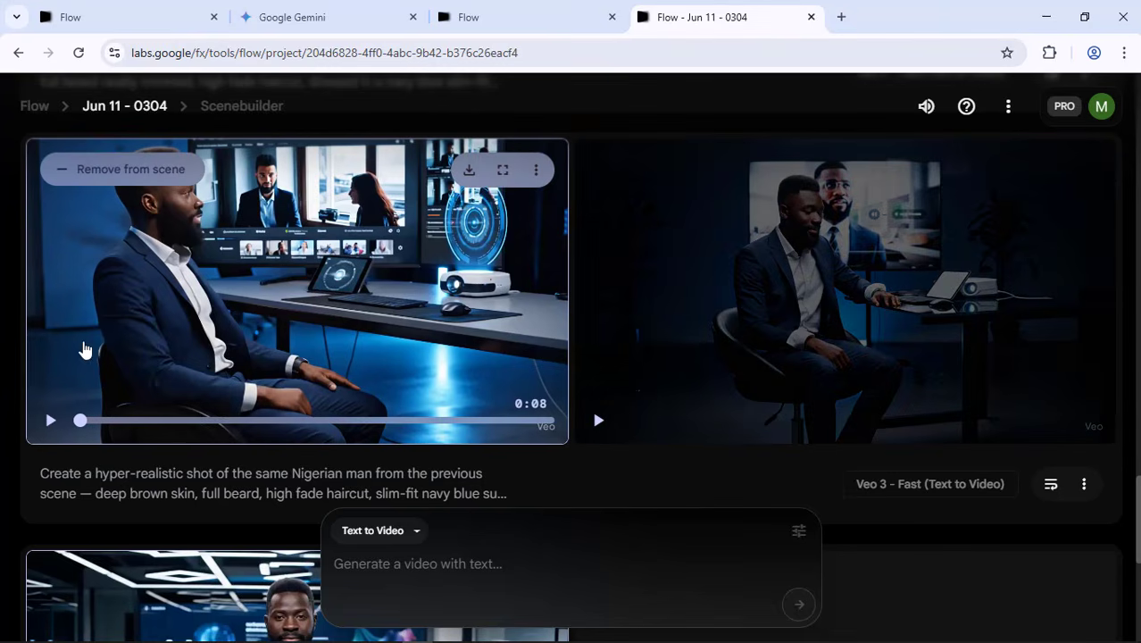
{"action": "left_click", "coordinate": [50, 420]}
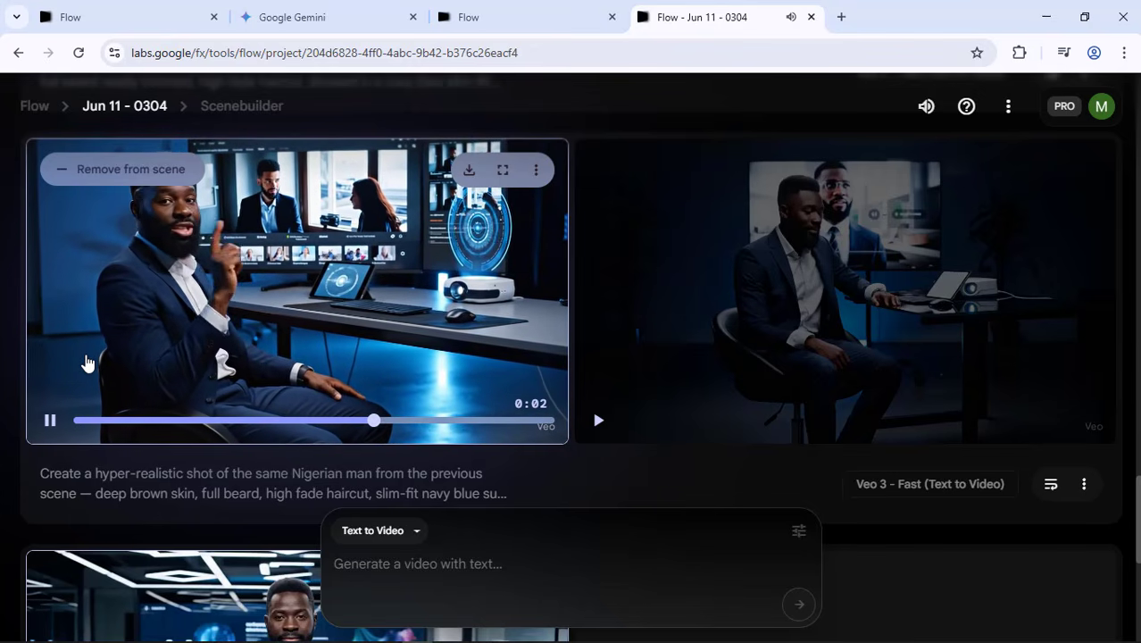
{"action": "left_click", "coordinate": [51, 422]}
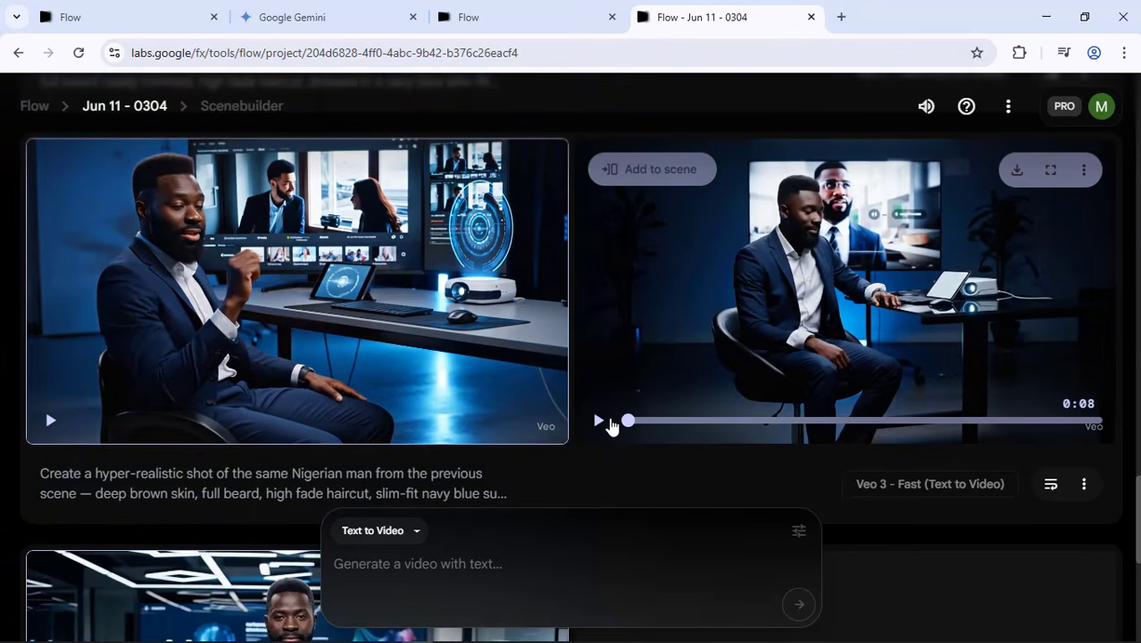
{"action": "left_click", "coordinate": [607, 423]}
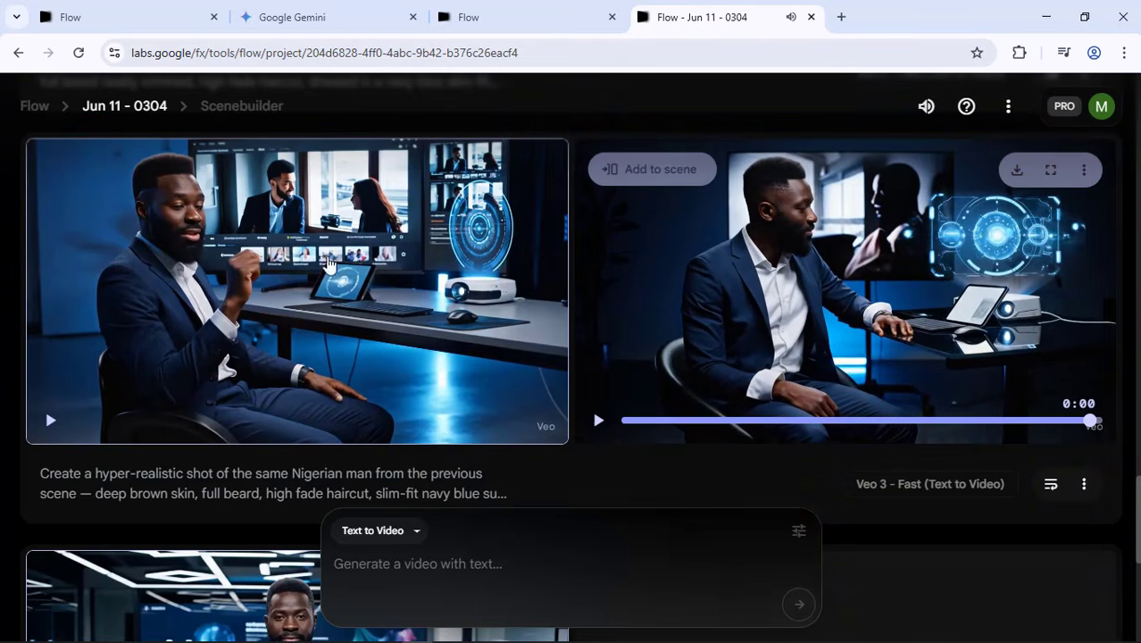
Replace the first seated-presenter clip in the scene with the second version of the same generation
{"action": "mouse_move", "coordinate": [184, 193]}
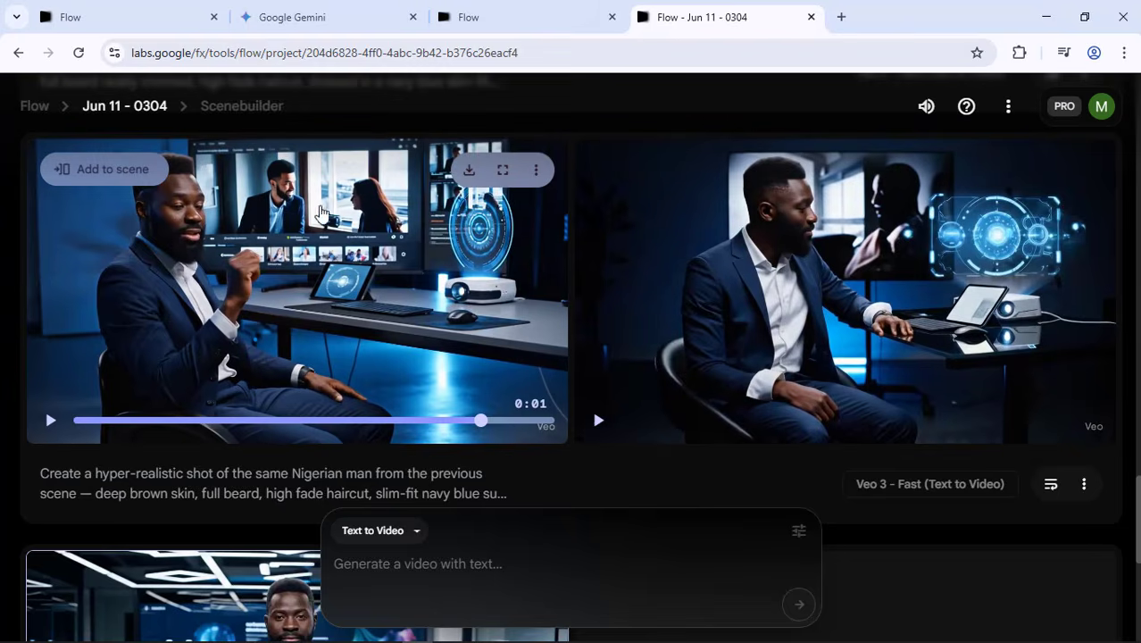
{"action": "mouse_move", "coordinate": [690, 199]}
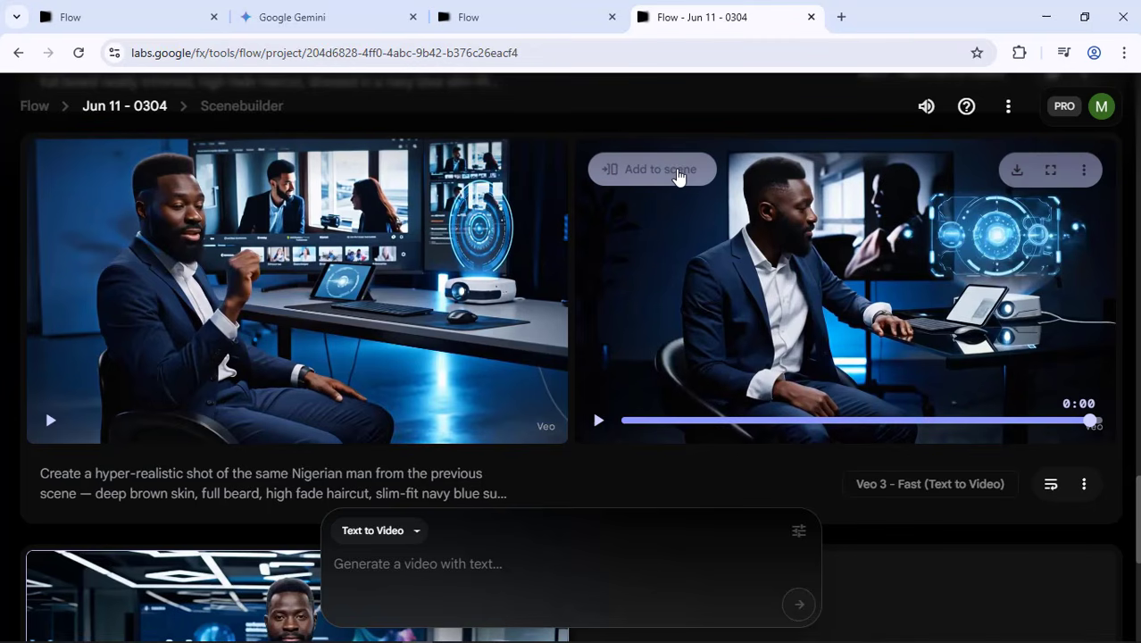
{"action": "left_click", "coordinate": [679, 172]}
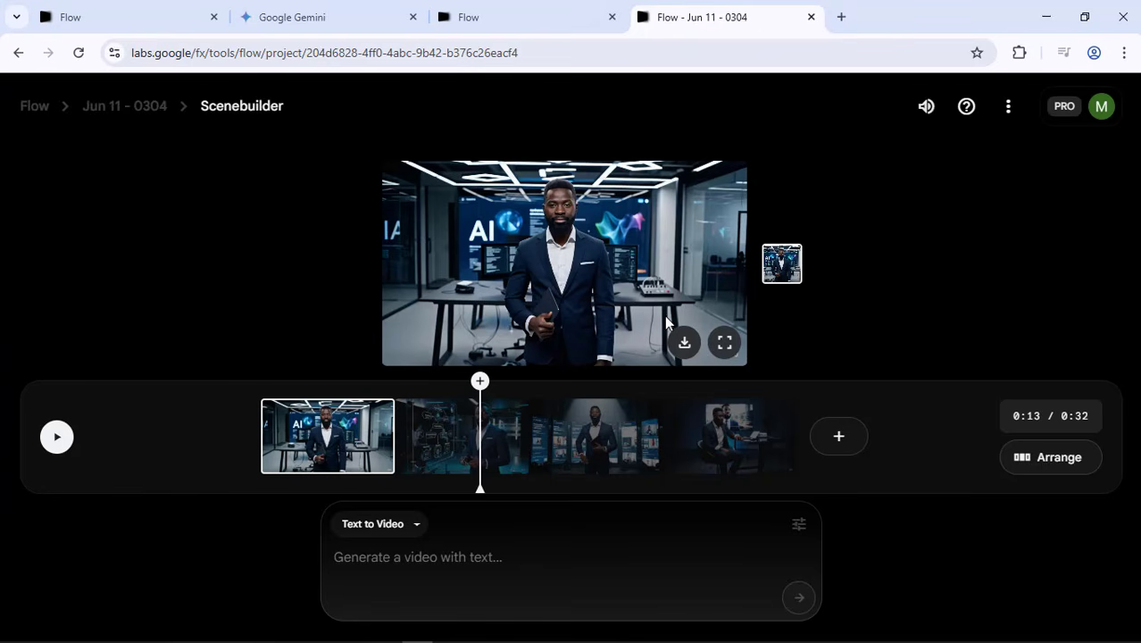
Inspect the second clip and the newly added fourth clip on the timeline, comparing the fourth clip's two versions
{"action": "left_click", "coordinate": [476, 449]}
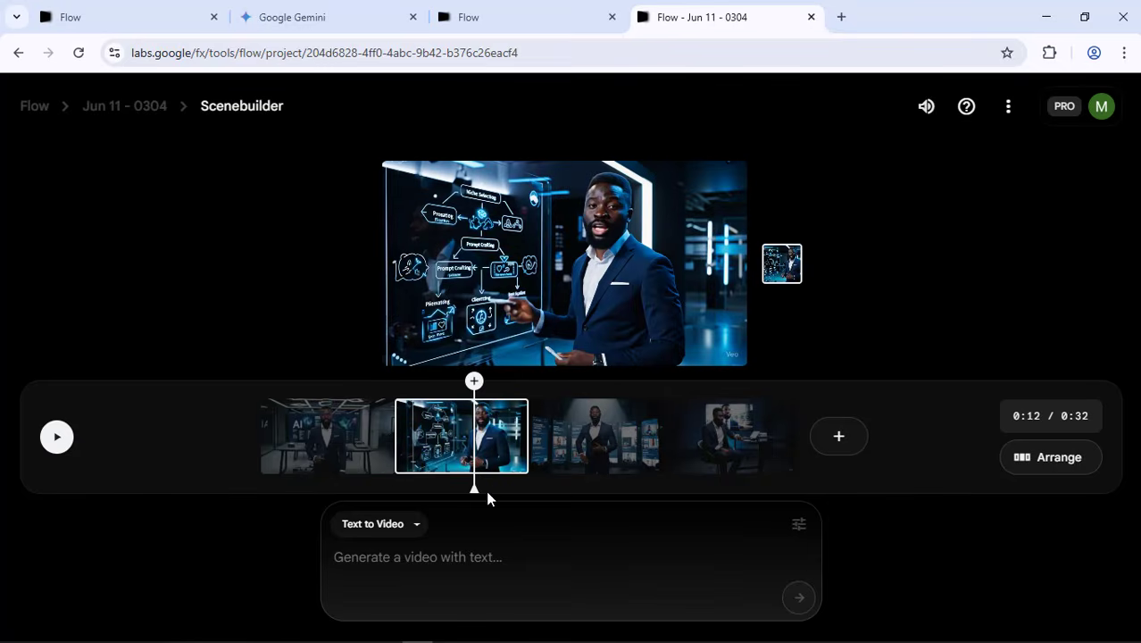
{"action": "left_click_drag", "start_coordinate": [476, 484], "coordinate": [734, 422]}
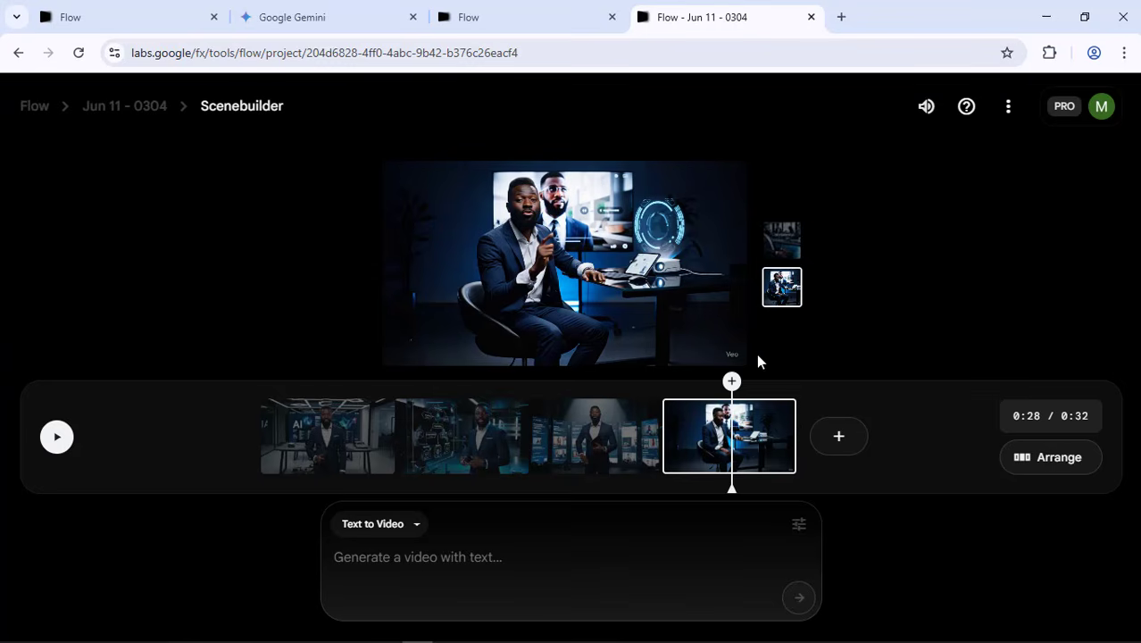
{"action": "left_click", "coordinate": [782, 253]}
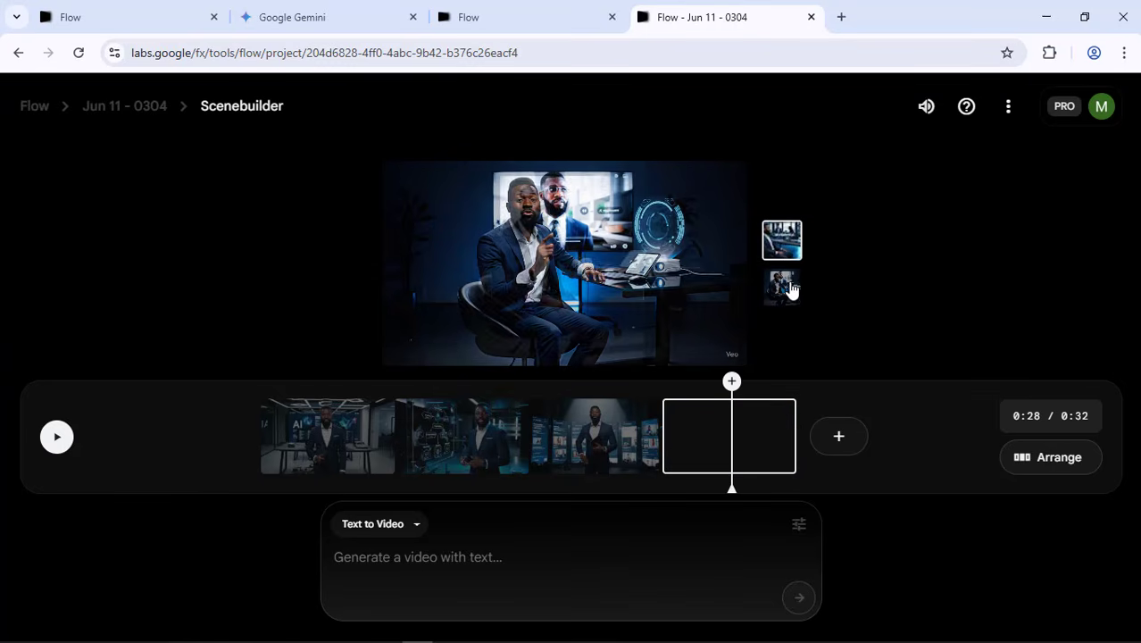
{"action": "left_click", "coordinate": [791, 291]}
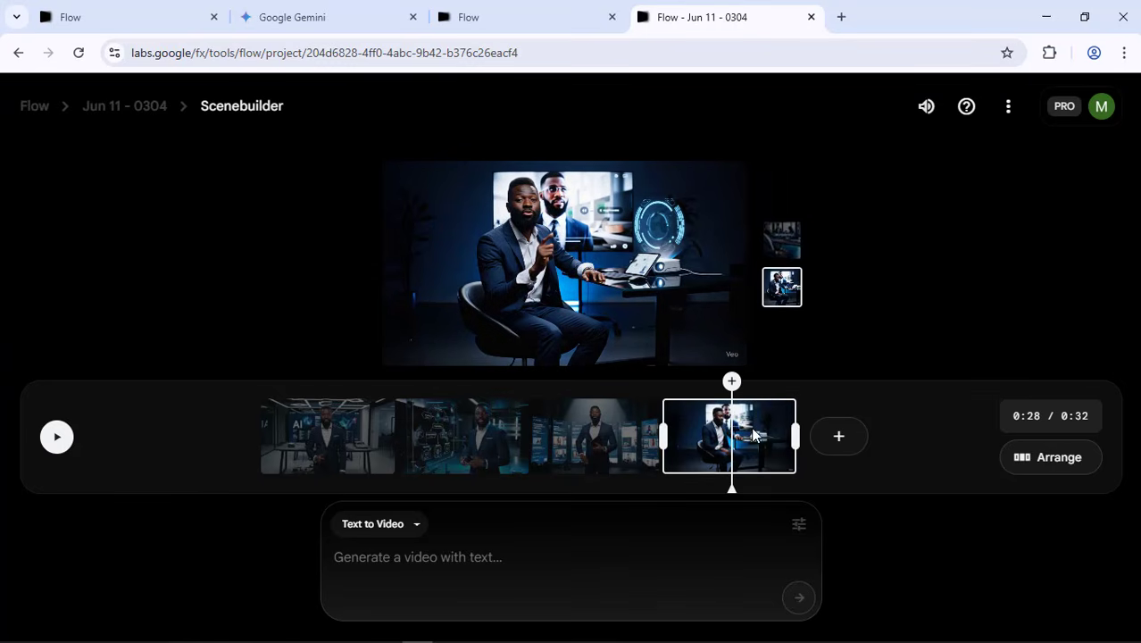
Rearrange the timeline so the seated-presenter clip moves from fourth to second place, and finish arranging
{"action": "left_click", "coordinate": [1049, 457]}
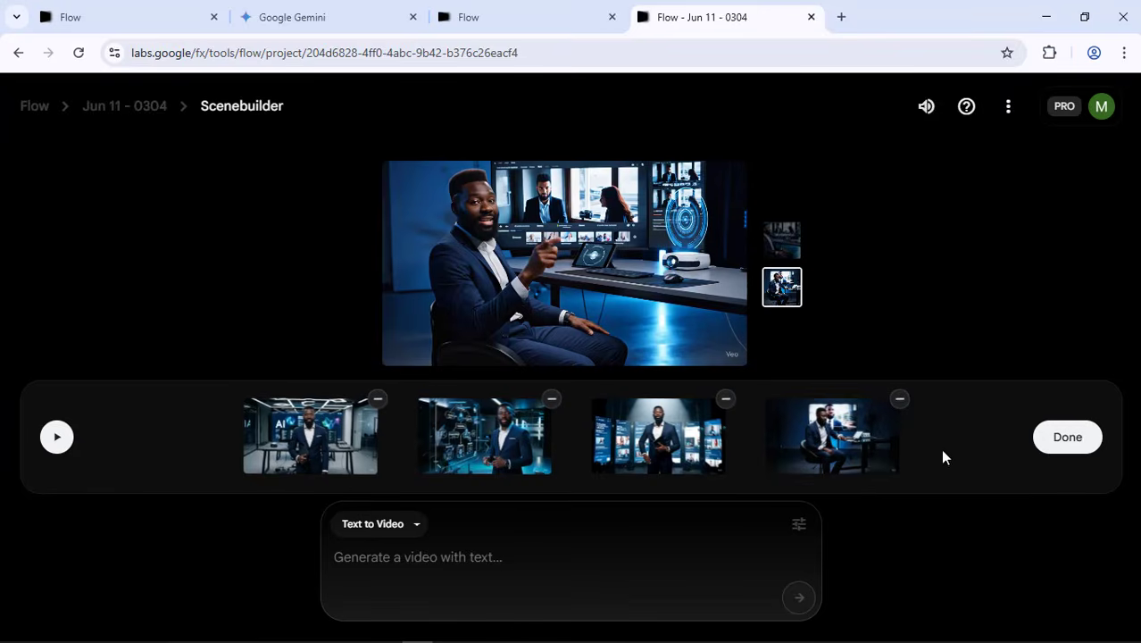
{"action": "left_click_drag", "start_coordinate": [835, 450], "coordinate": [482, 451]}
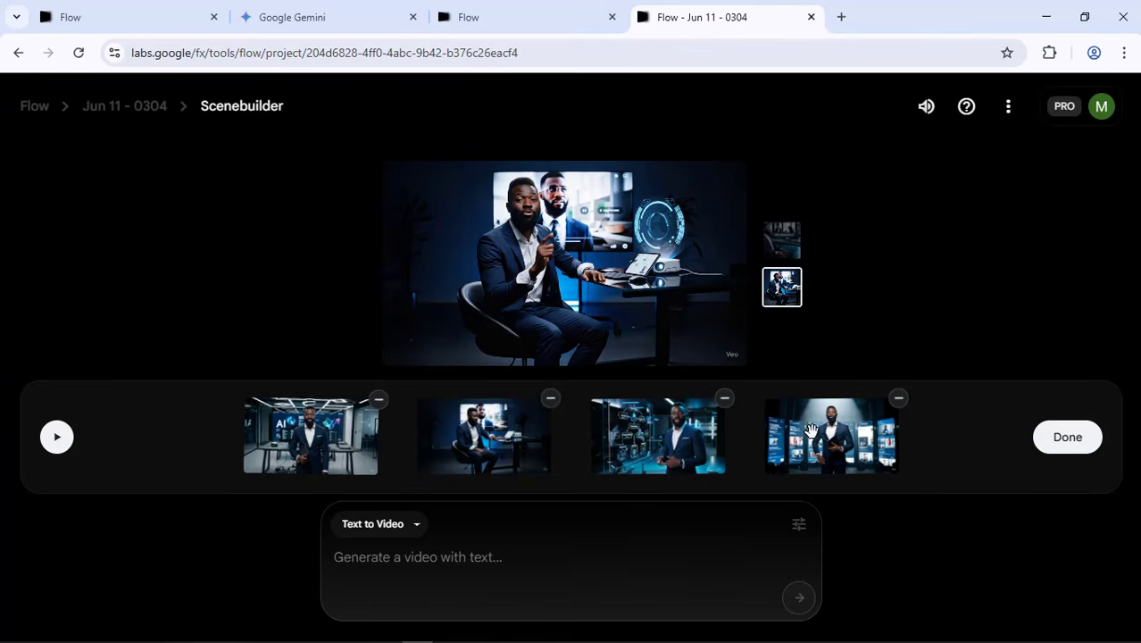
{"action": "left_click", "coordinate": [1050, 441]}
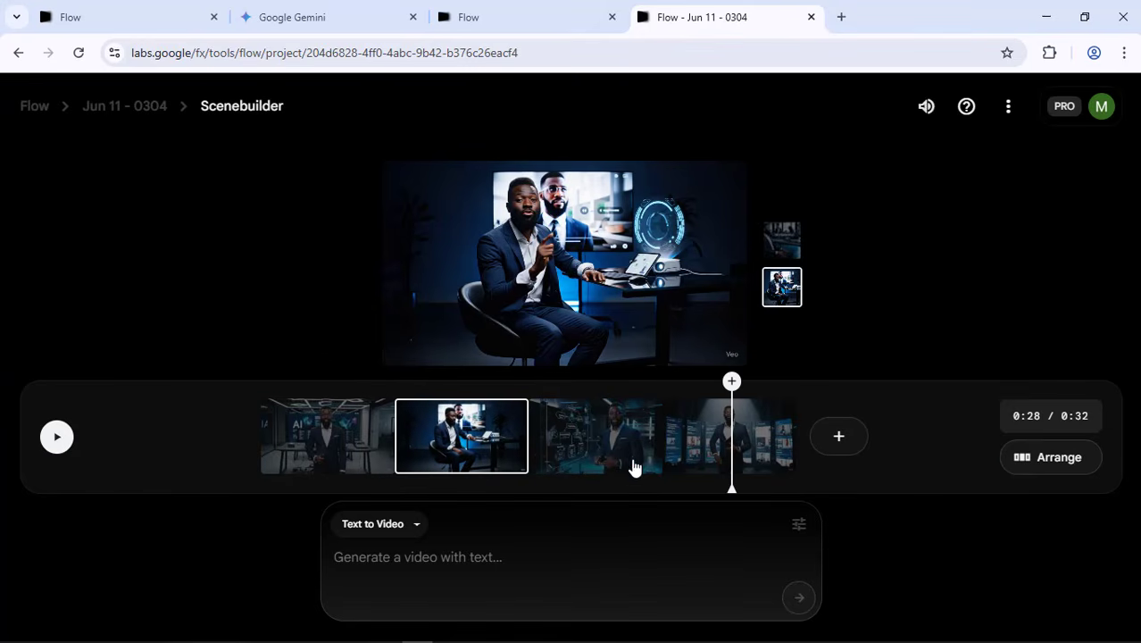
{"action": "left_click", "coordinate": [1024, 459]}
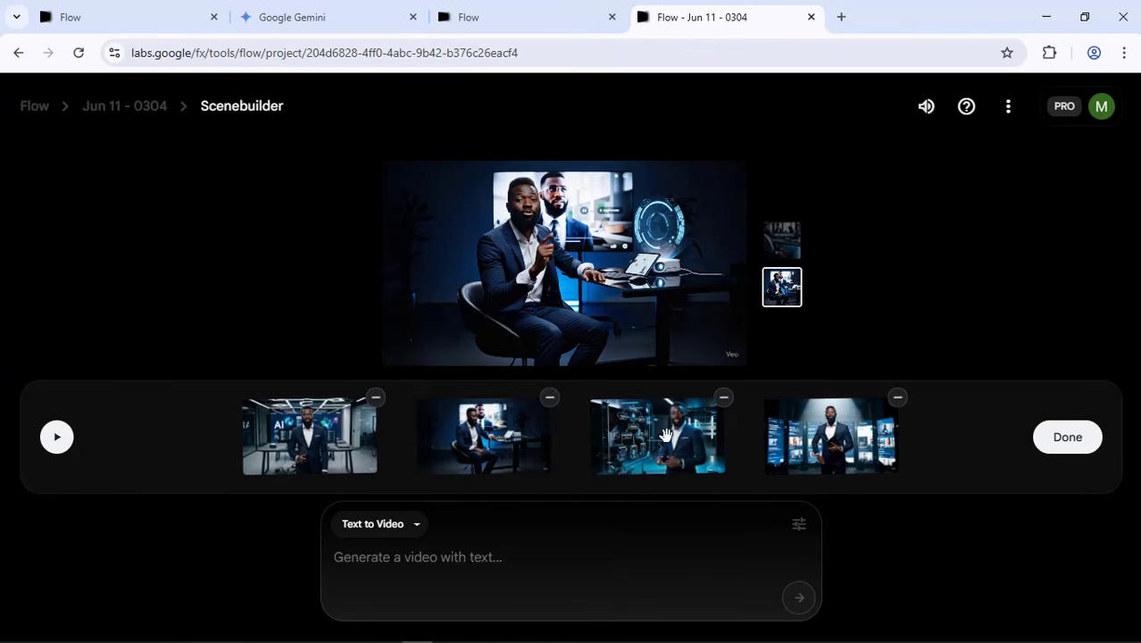
{"action": "left_click", "coordinate": [1067, 437]}
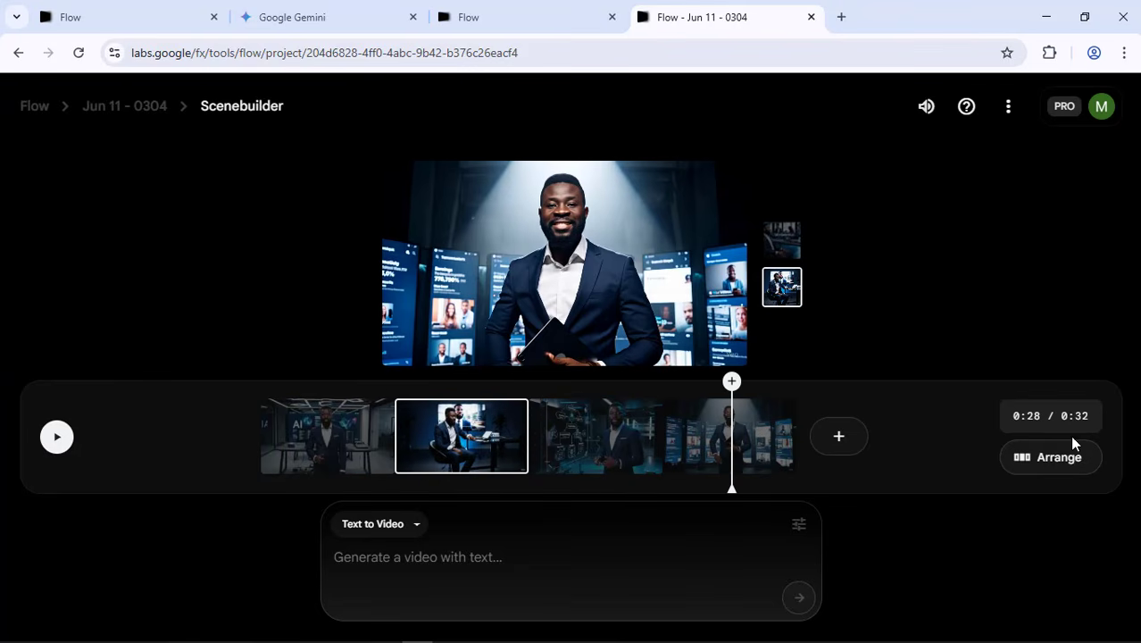
Check the first clip and compare the two versions of the seated-presenter clip, leaving the second version selected
{"action": "left_click", "coordinate": [375, 436]}
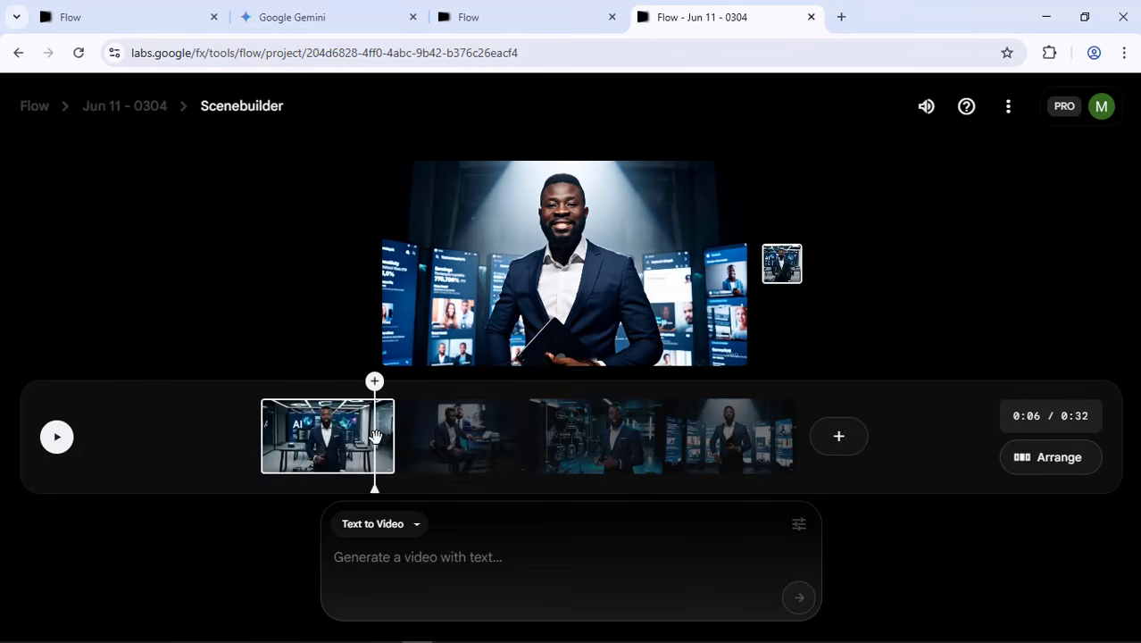
{"action": "left_click", "coordinate": [423, 441]}
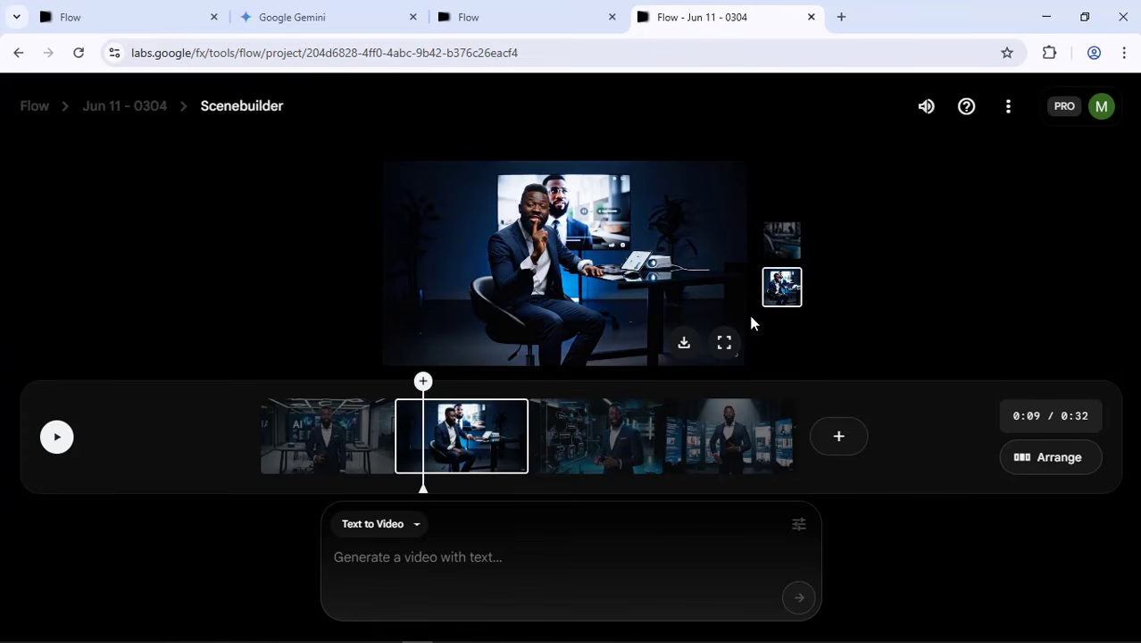
{"action": "left_click", "coordinate": [786, 254]}
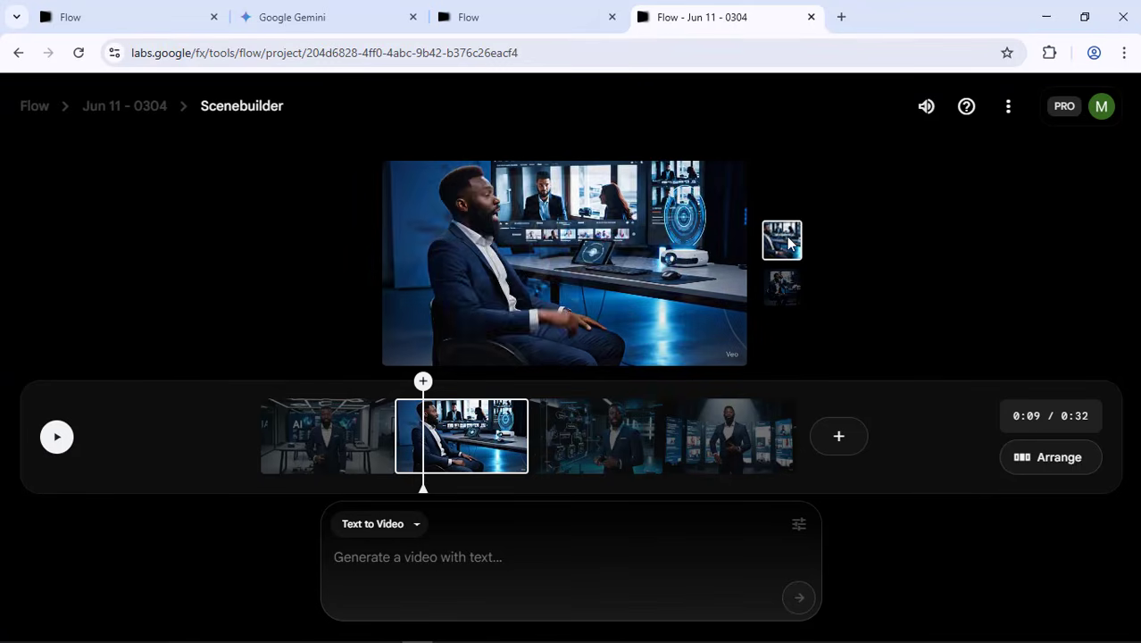
{"action": "left_click", "coordinate": [786, 288]}
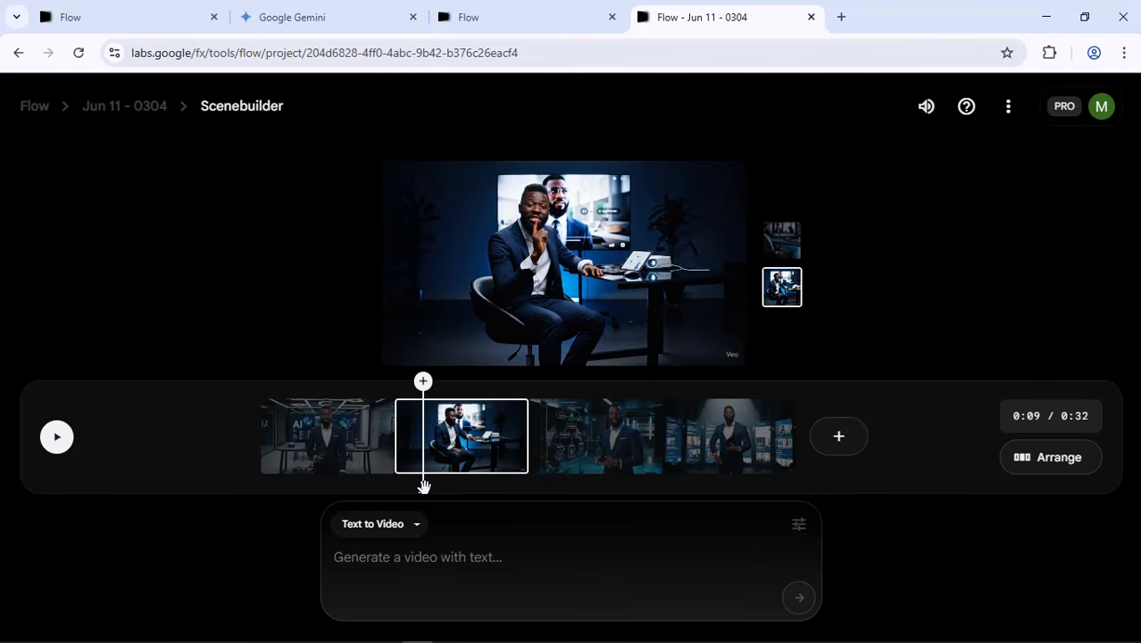
Return the playhead to 0:00 and play the rearranged four-clip scene through to its last clip
{"action": "left_click_drag", "start_coordinate": [424, 485], "coordinate": [223, 429]}
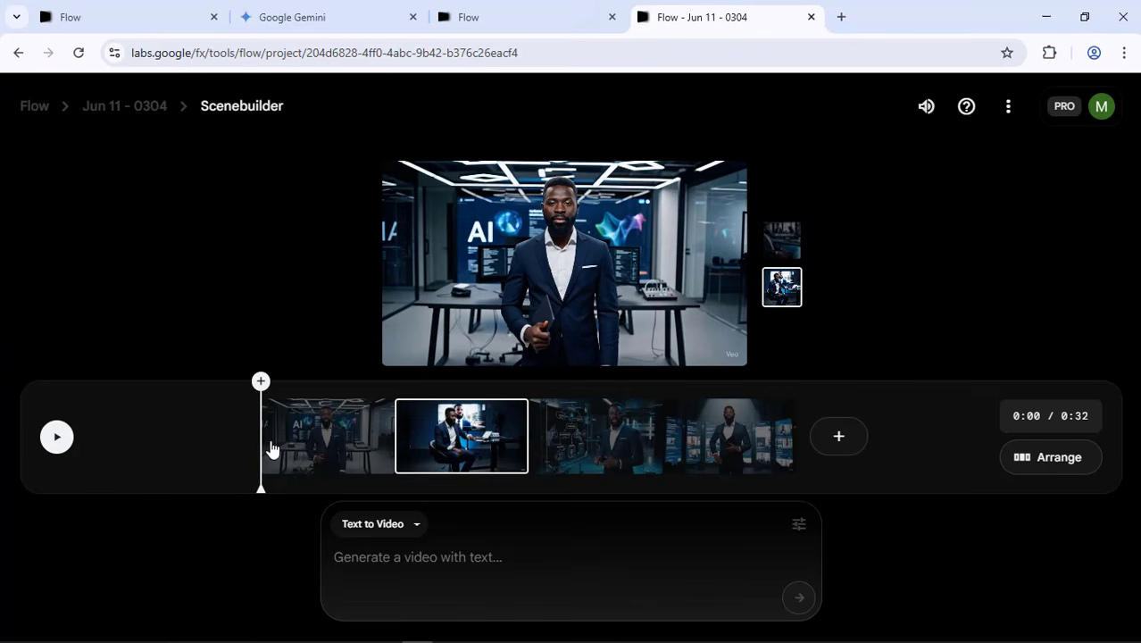
{"action": "left_click", "coordinate": [293, 471]}
{"action": "left_click_drag", "start_coordinate": [273, 501], "coordinate": [36, 444]}
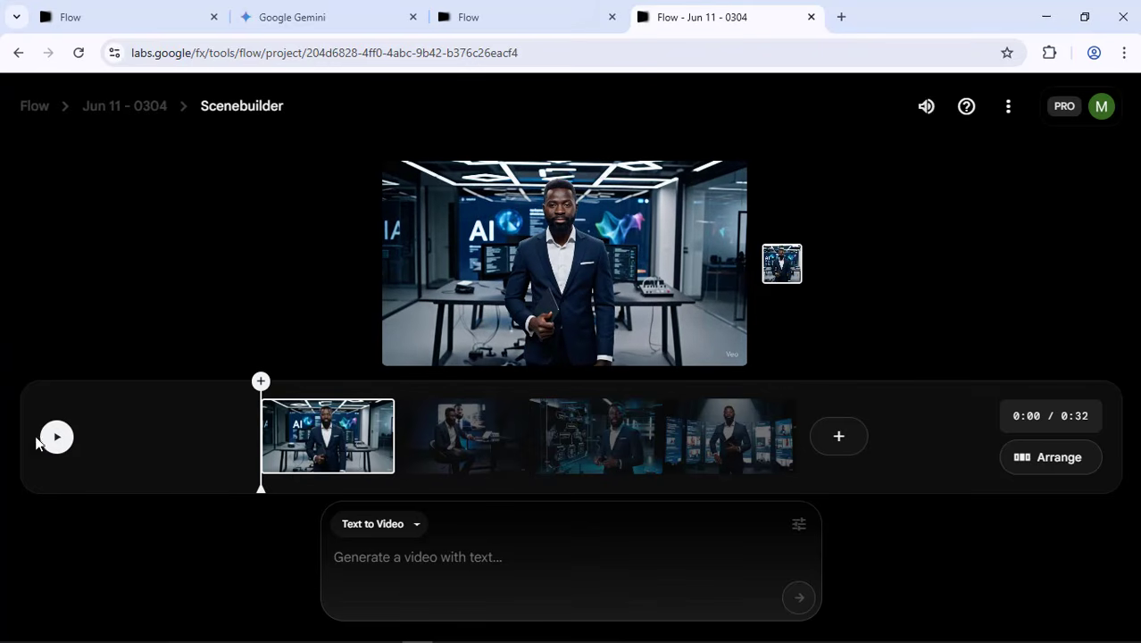
{"action": "left_click", "coordinate": [49, 441]}
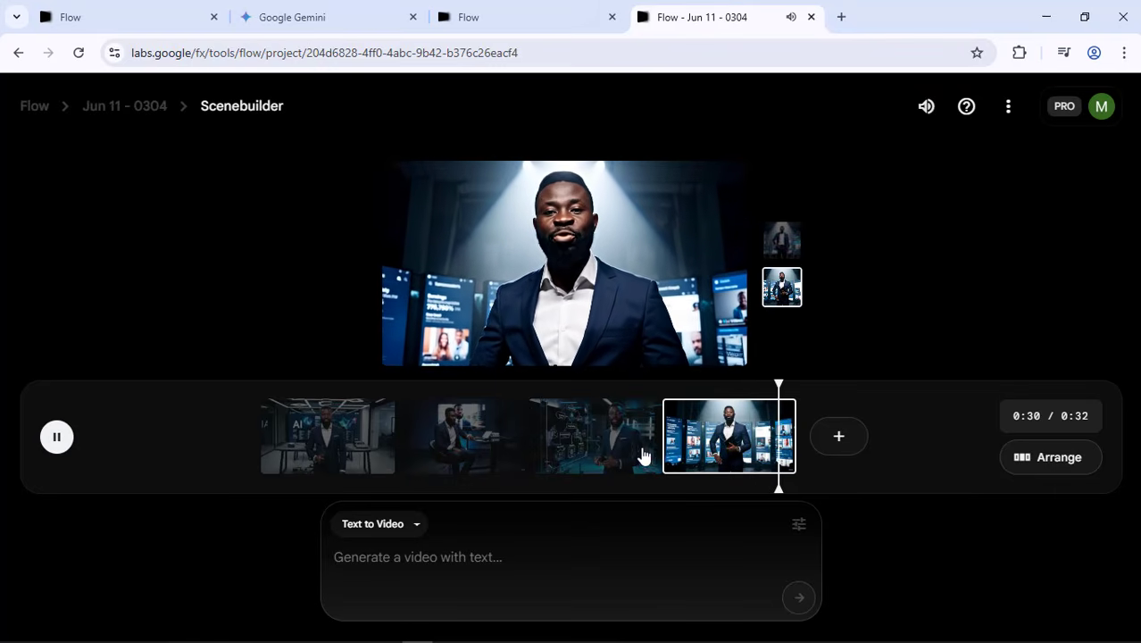
{"action": "left_click", "coordinate": [59, 437]}
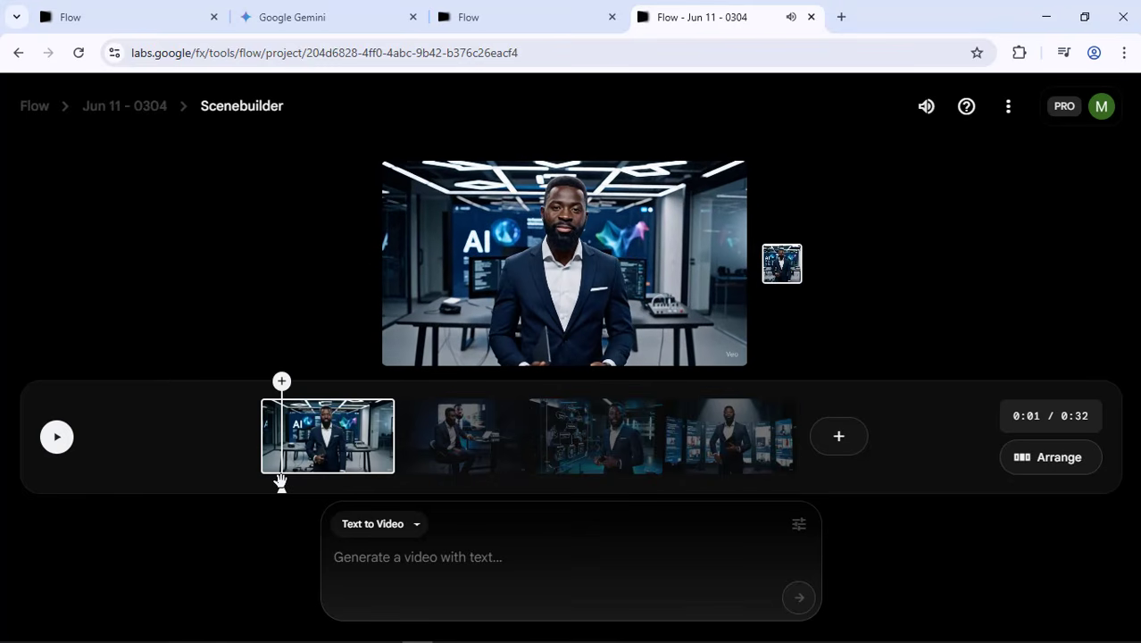
Scrub through the first three clips on the timeline to compare the presenter's appearance across the scenes
{"action": "left_click_drag", "start_coordinate": [282, 483], "coordinate": [479, 448]}
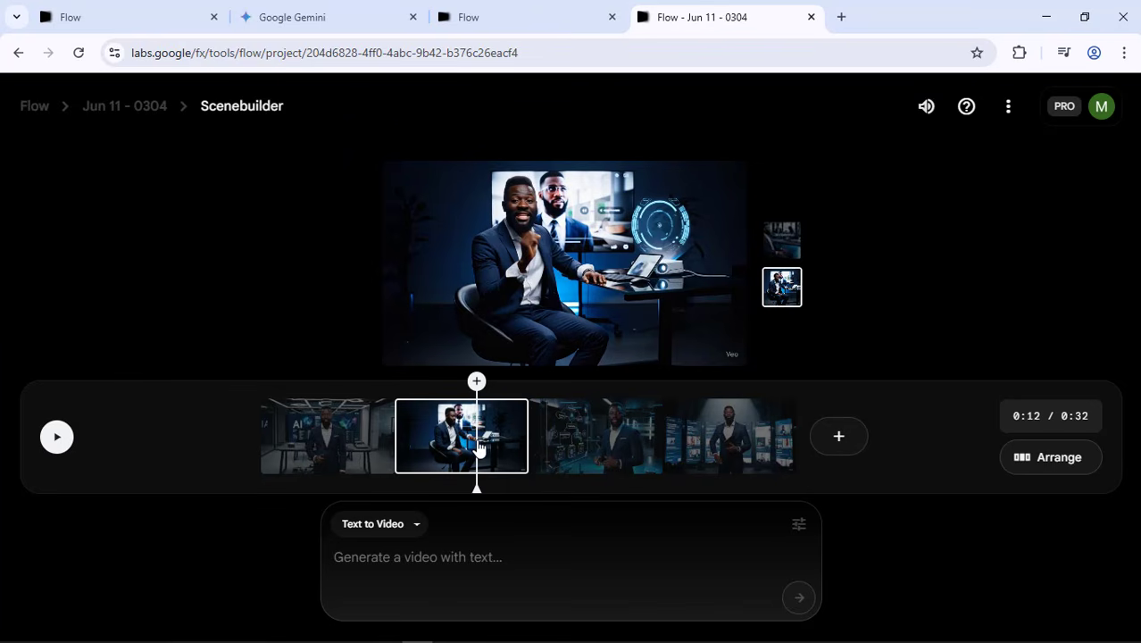
{"action": "left_click_drag", "start_coordinate": [374, 488], "coordinate": [560, 486]}
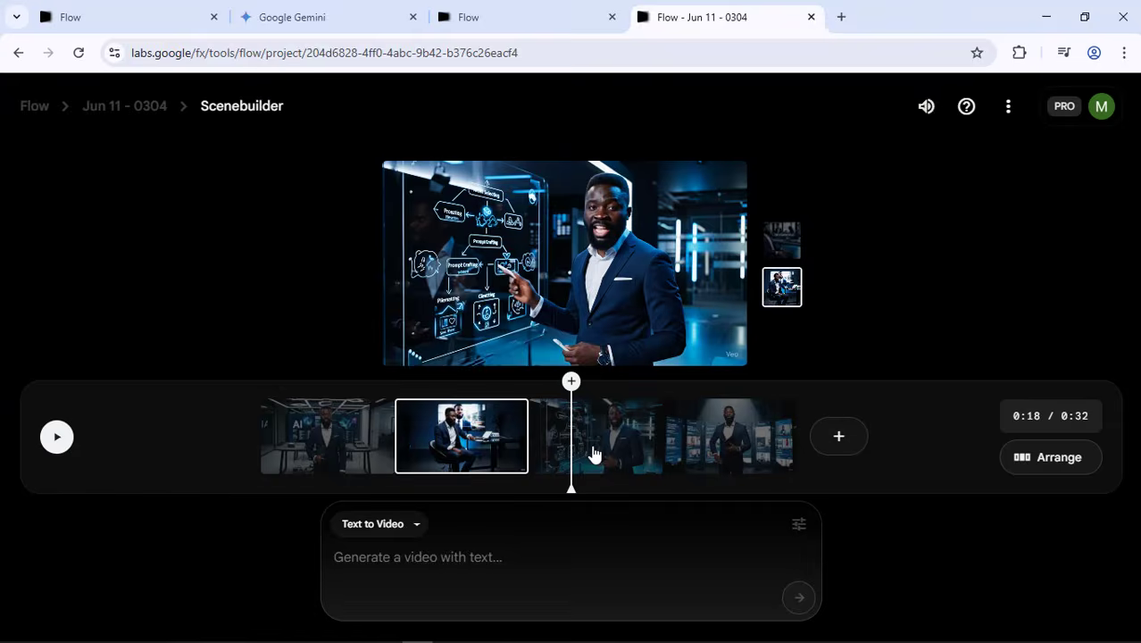
{"action": "left_click", "coordinate": [594, 454]}
{"action": "mouse_move", "coordinate": [594, 491]}
{"action": "left_mouse_down"}
{"action": "mouse_move", "coordinate": [492, 463]}
{"action": "mouse_move", "coordinate": [587, 486]}
{"action": "left_mouse_up"}
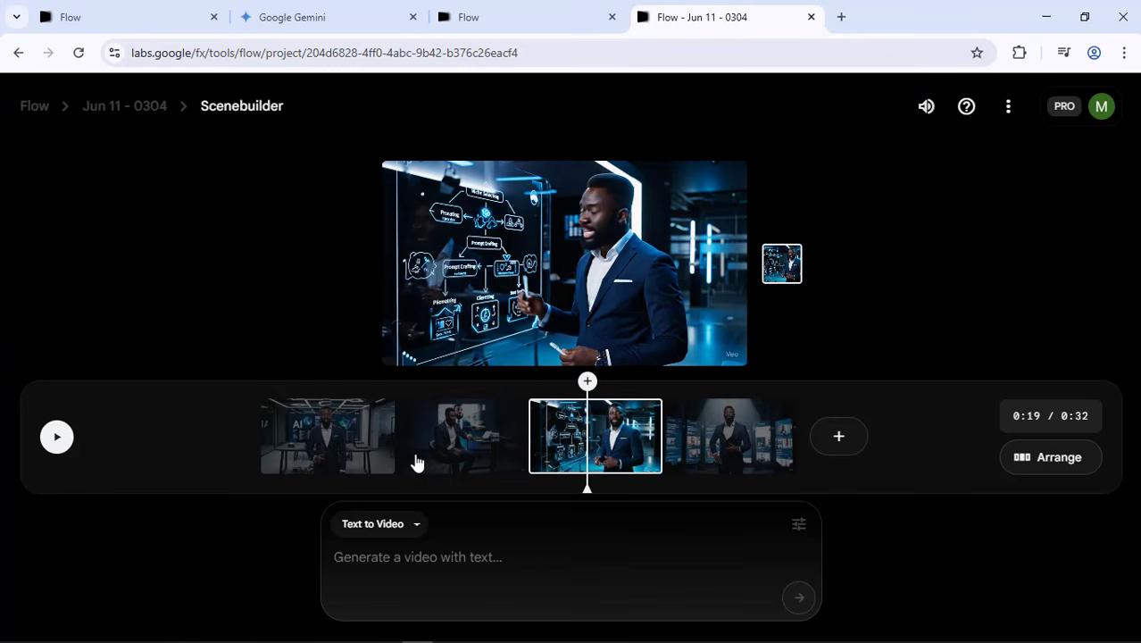
{"action": "left_click", "coordinate": [316, 441]}
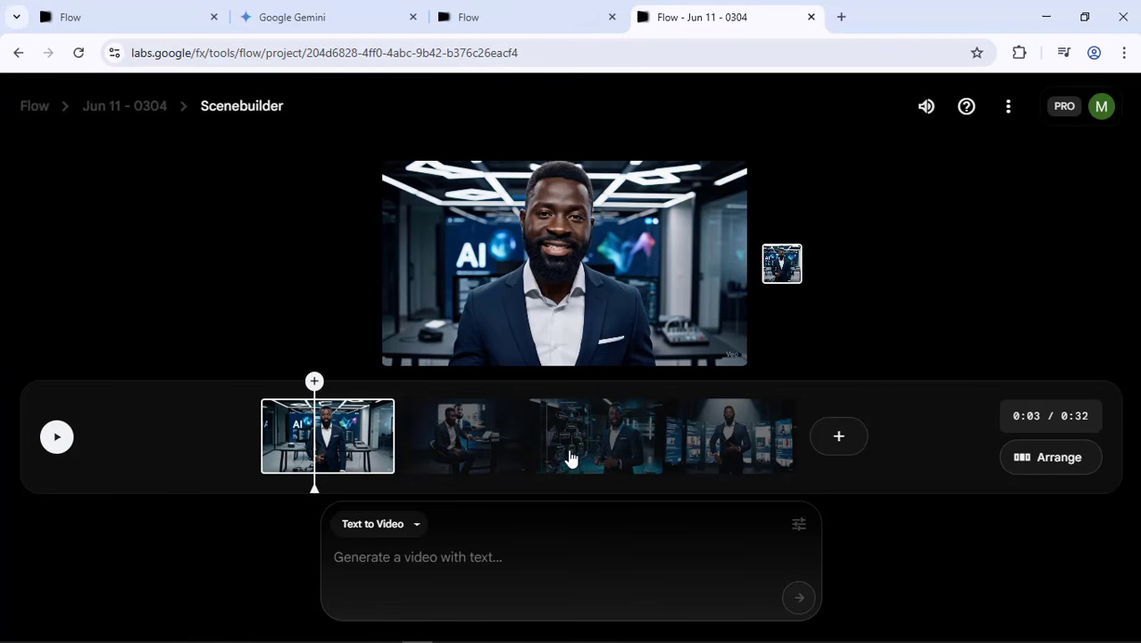
{"action": "left_click", "coordinate": [486, 472]}
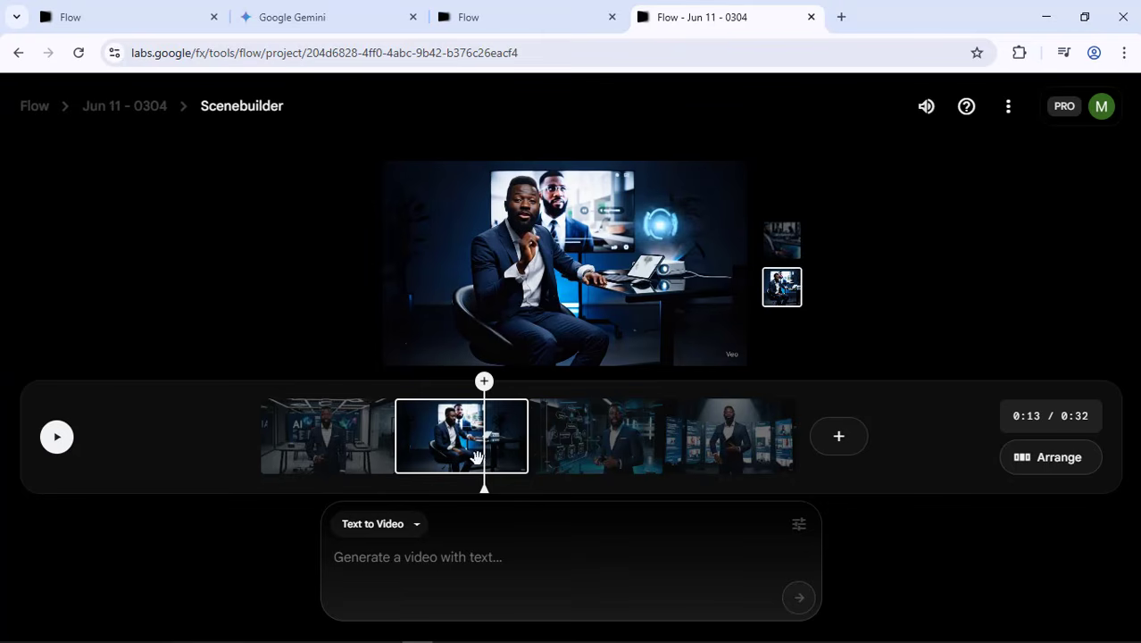
{"action": "left_click", "coordinate": [595, 468]}
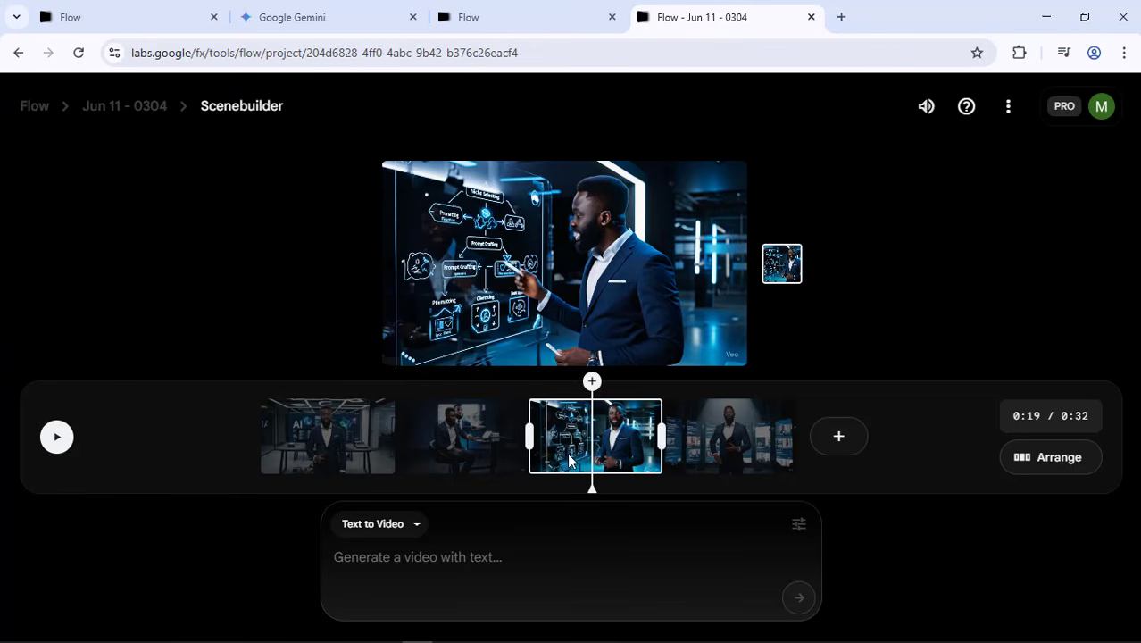
Compare the presenter's appearance in the first clip with the third, digital-board clip on the timeline
{"action": "left_click", "coordinate": [335, 446]}
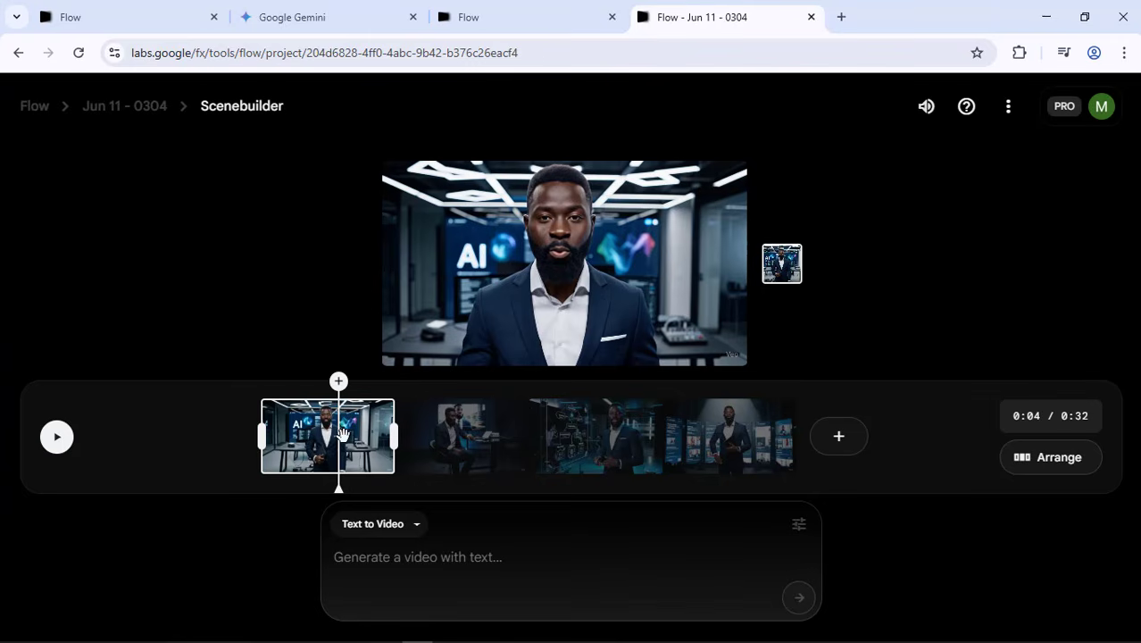
{"action": "left_click_drag", "start_coordinate": [338, 483], "coordinate": [588, 448]}
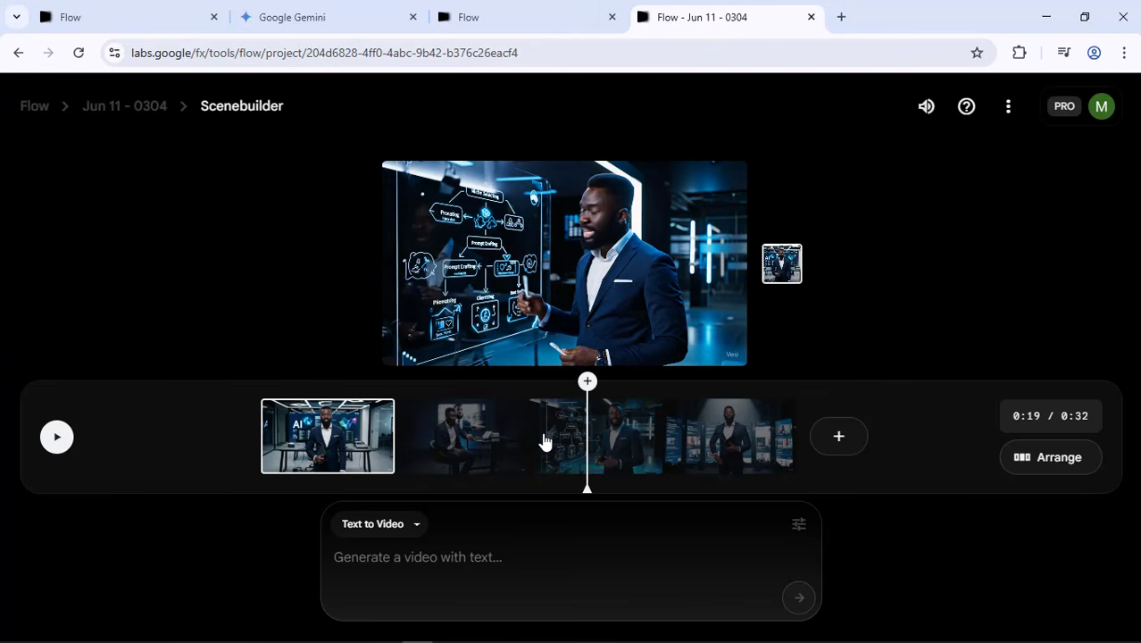
{"action": "left_click", "coordinate": [607, 440]}
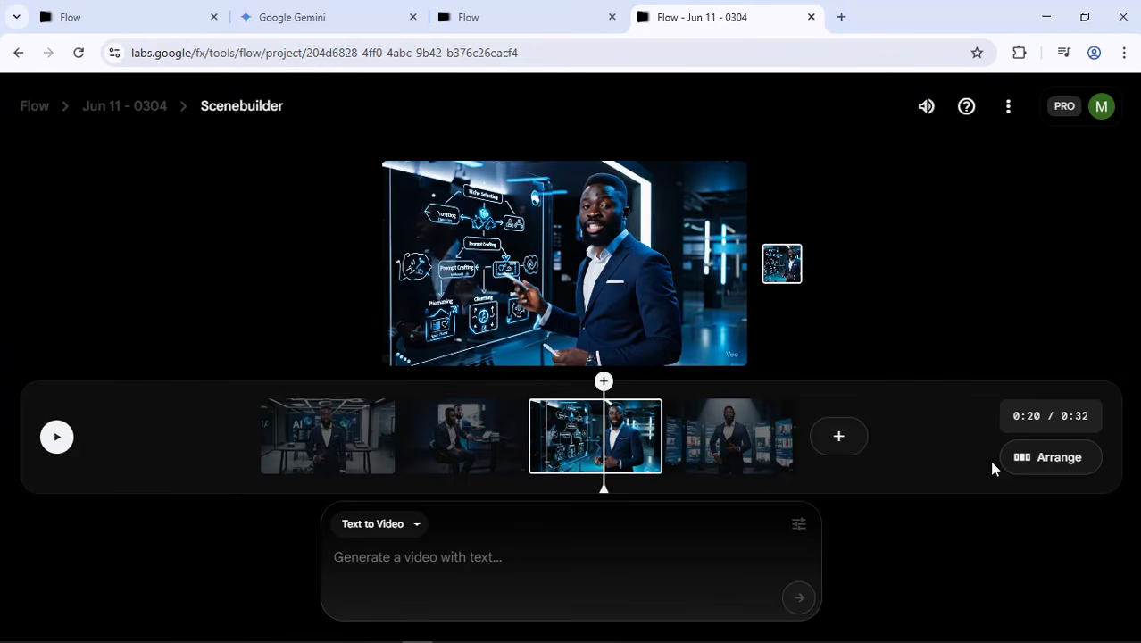
Remove the digital-board clip and the testimonial-screens clip from the scene, keeping the first two clips, and finish arranging
{"action": "left_click", "coordinate": [1028, 459]}
{"action": "left_click", "coordinate": [725, 396]}
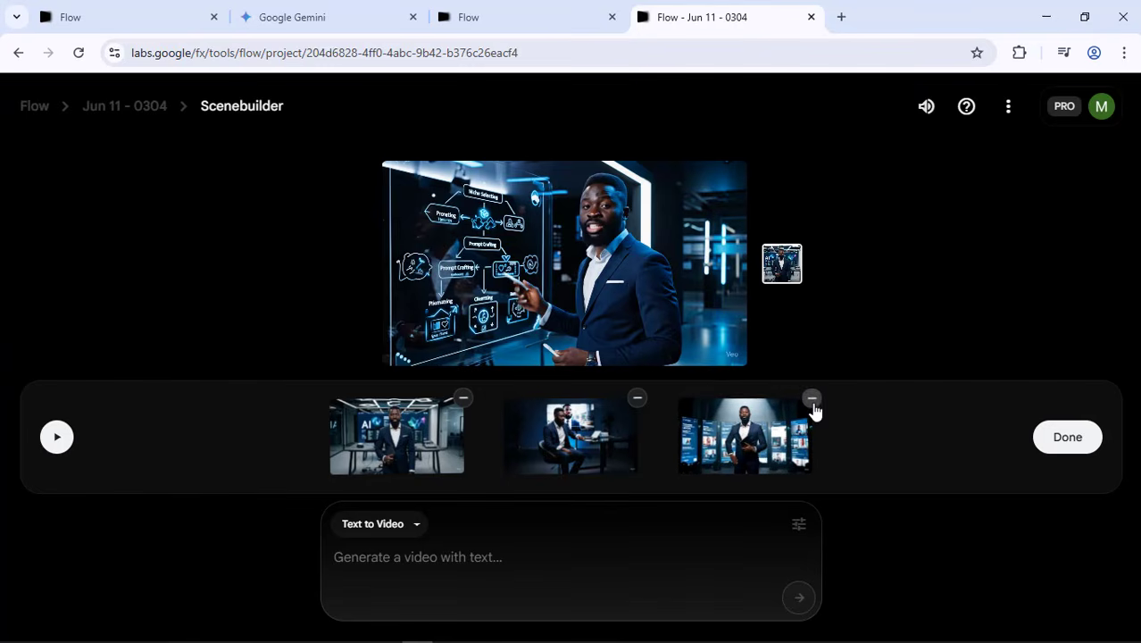
{"action": "left_click", "coordinate": [811, 398]}
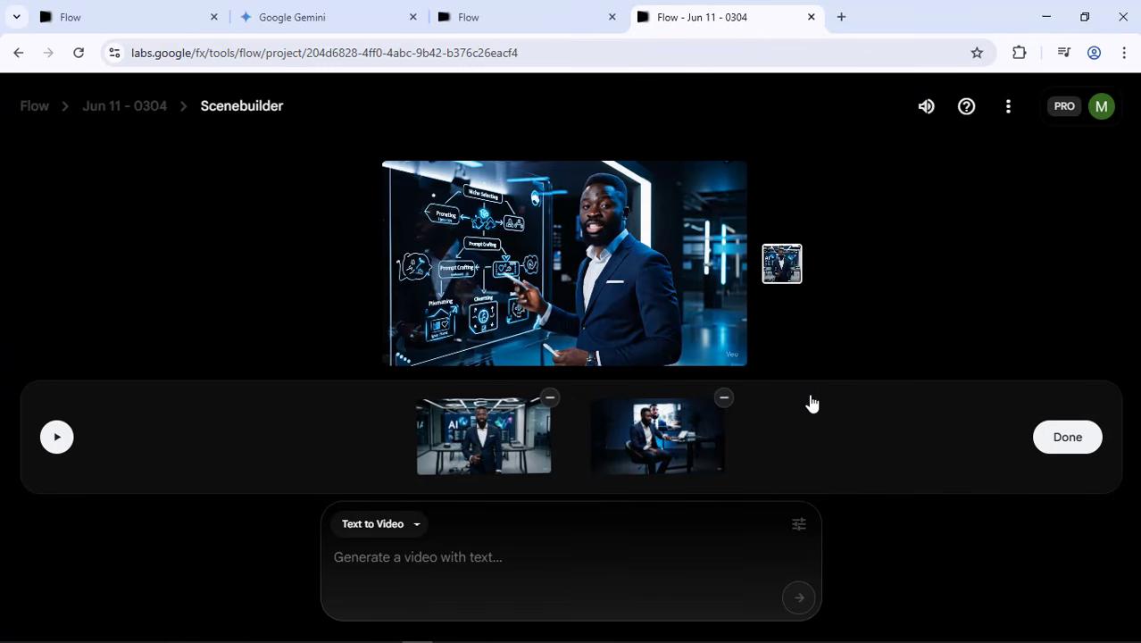
{"action": "left_click", "coordinate": [1047, 446]}
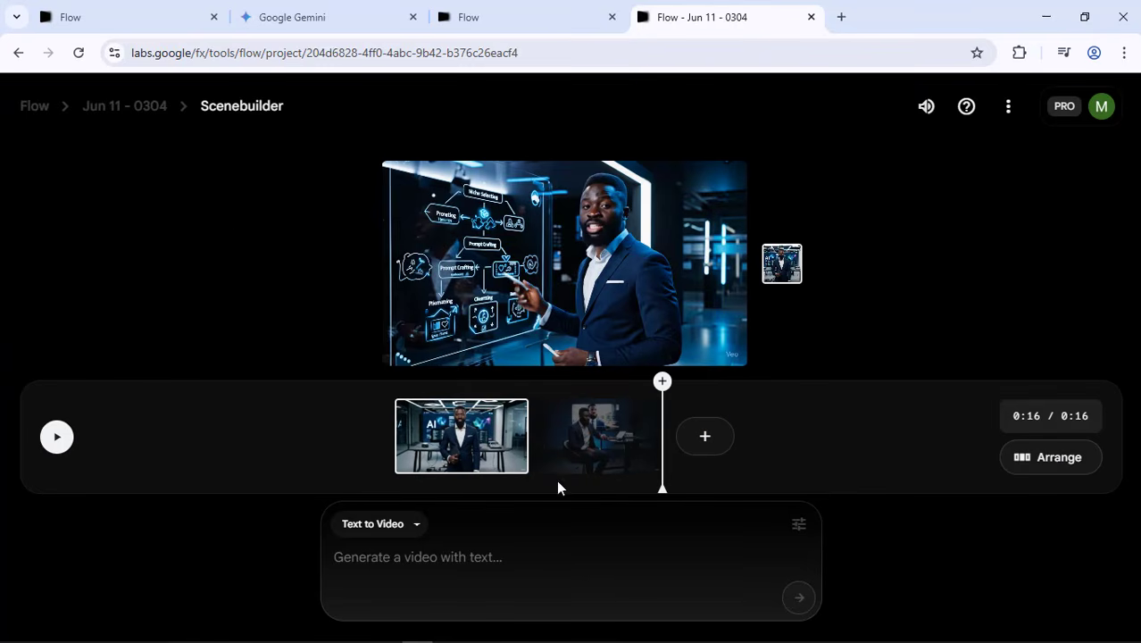
Return to the Jun 11 - 0304 project and look through its generated clips to locate the digital-board generation
{"action": "left_click", "coordinate": [147, 110]}
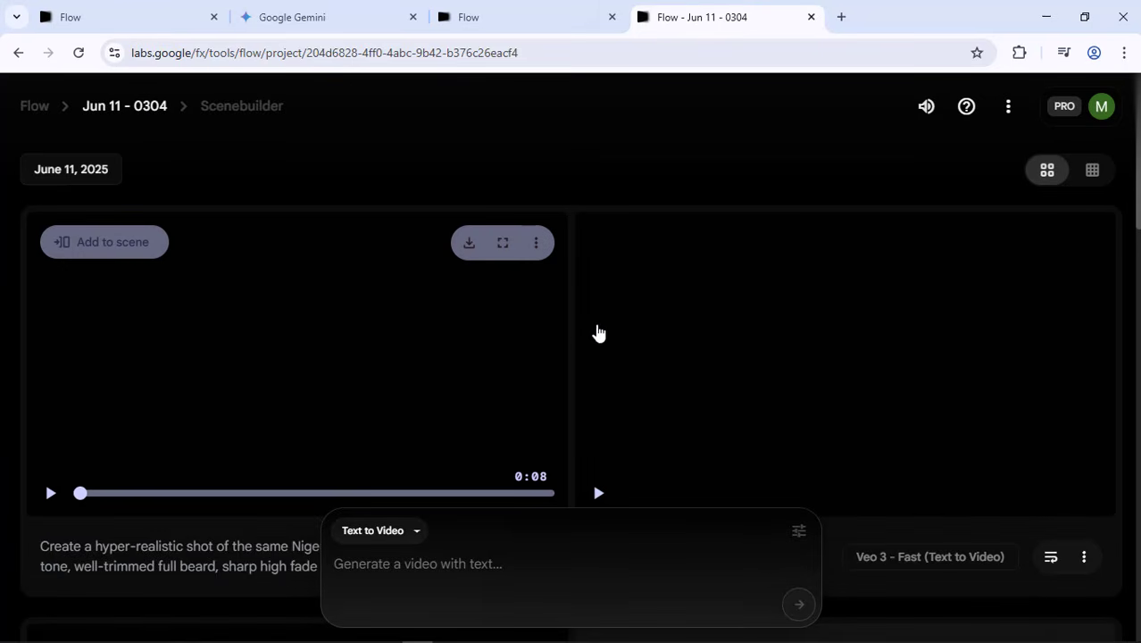
{"action": "scroll", "coordinate": [800, 260], "scroll_direction": "down", "scroll_amount": 3}
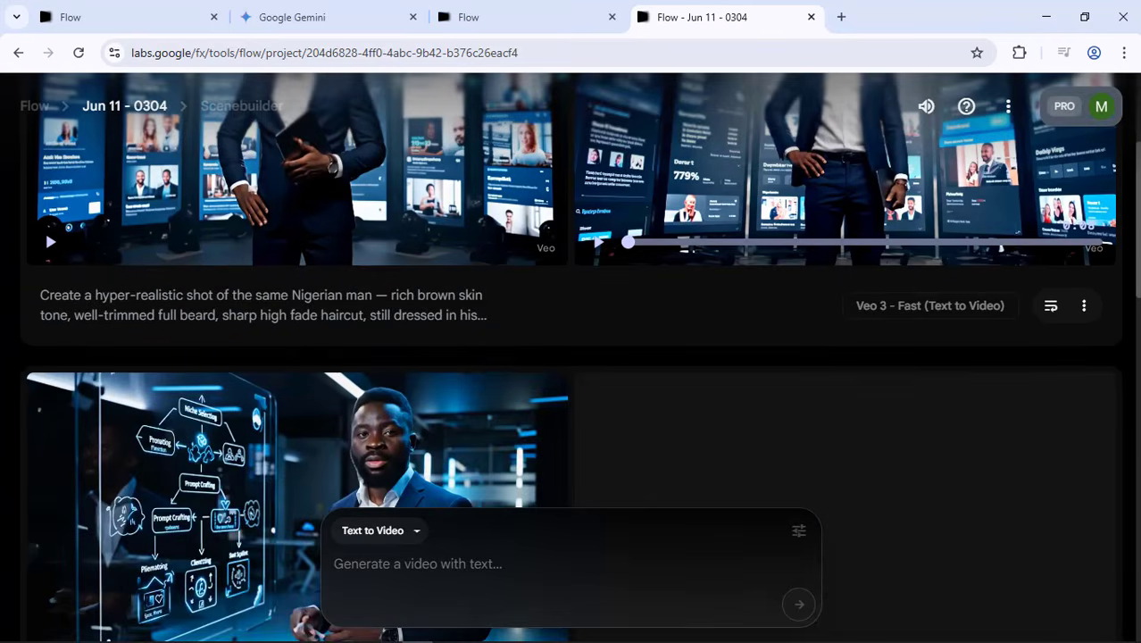
{"action": "scroll", "coordinate": [1082, 301], "scroll_direction": "down", "scroll_amount": 3}
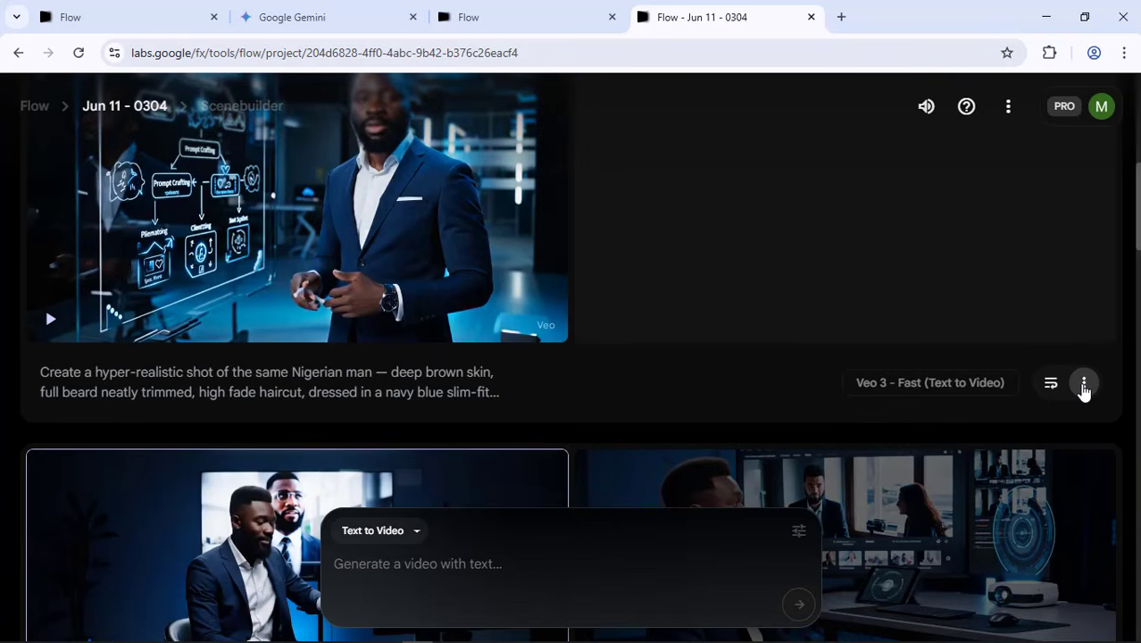
{"action": "scroll", "coordinate": [1082, 390], "scroll_direction": "down", "scroll_amount": 3}
{"action": "scroll", "coordinate": [722, 446], "scroll_direction": "down", "scroll_amount": 4}
{"action": "scroll", "coordinate": [722, 445], "scroll_direction": "down", "scroll_amount": 20}
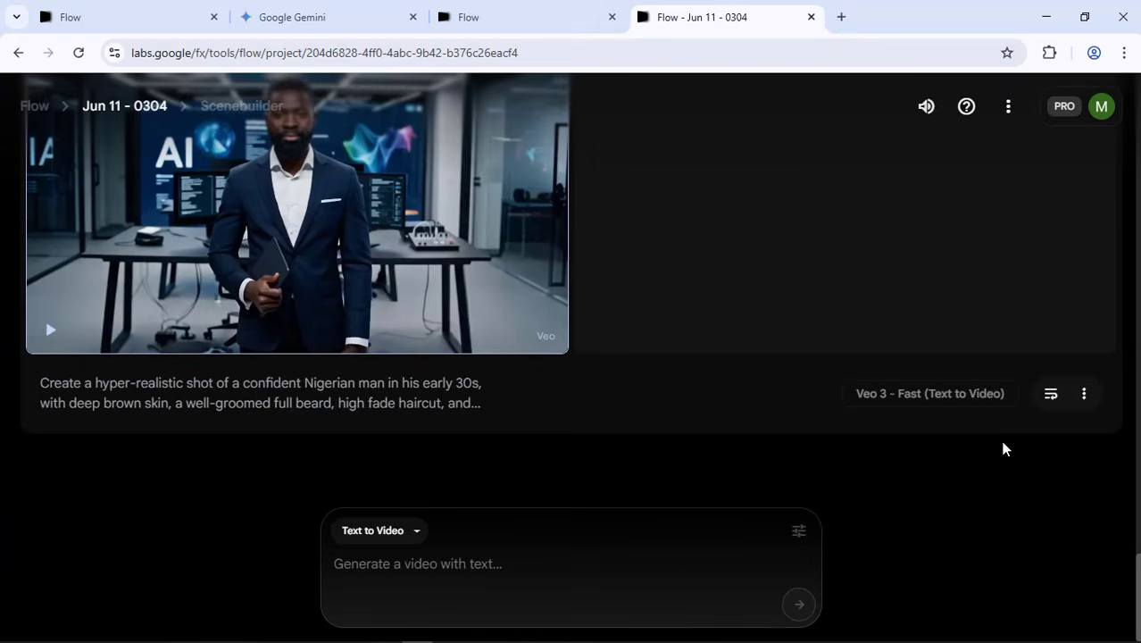
{"action": "scroll", "coordinate": [1001, 448], "scroll_direction": "up", "scroll_amount": 6}
{"action": "scroll", "coordinate": [999, 446], "scroll_direction": "down", "scroll_amount": 3}
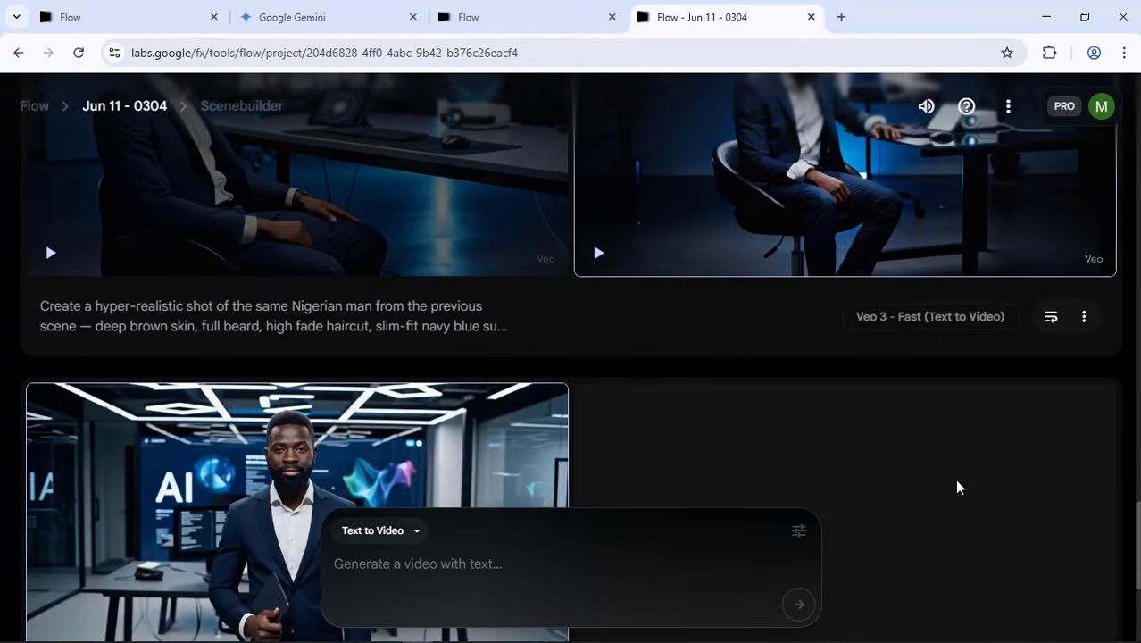
{"action": "scroll", "coordinate": [893, 401], "scroll_direction": "up", "scroll_amount": 6}
{"action": "scroll", "coordinate": [837, 381], "scroll_direction": "up", "scroll_amount": 2}
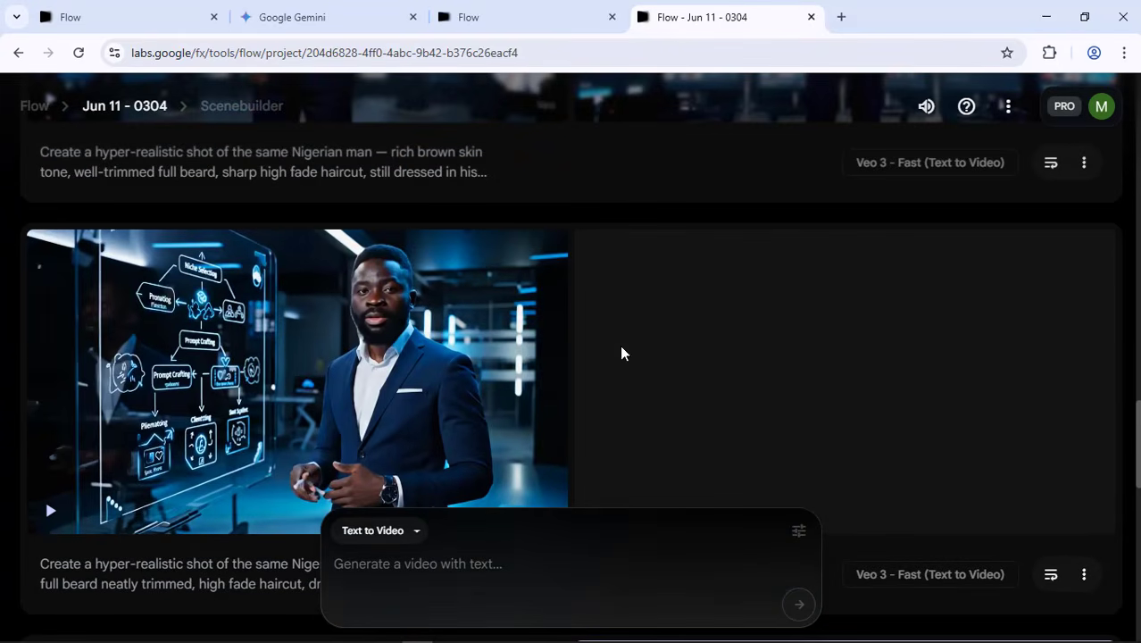
Play the digital-board clip briefly, then delete that generation from the project
{"action": "left_click", "coordinate": [49, 512]}
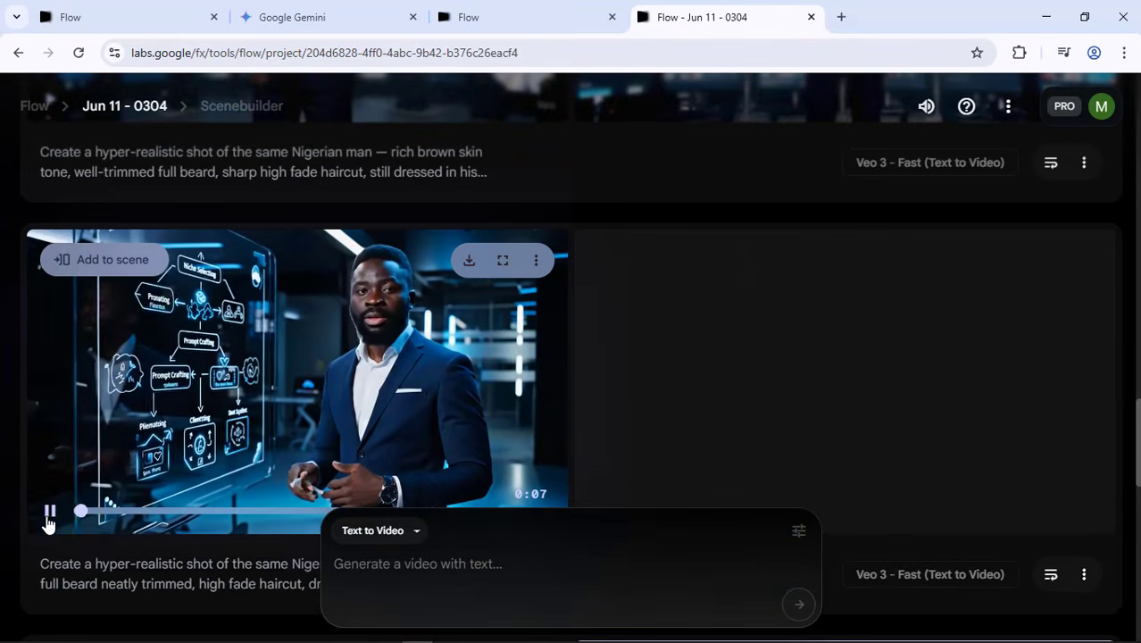
{"action": "left_click", "coordinate": [115, 324]}
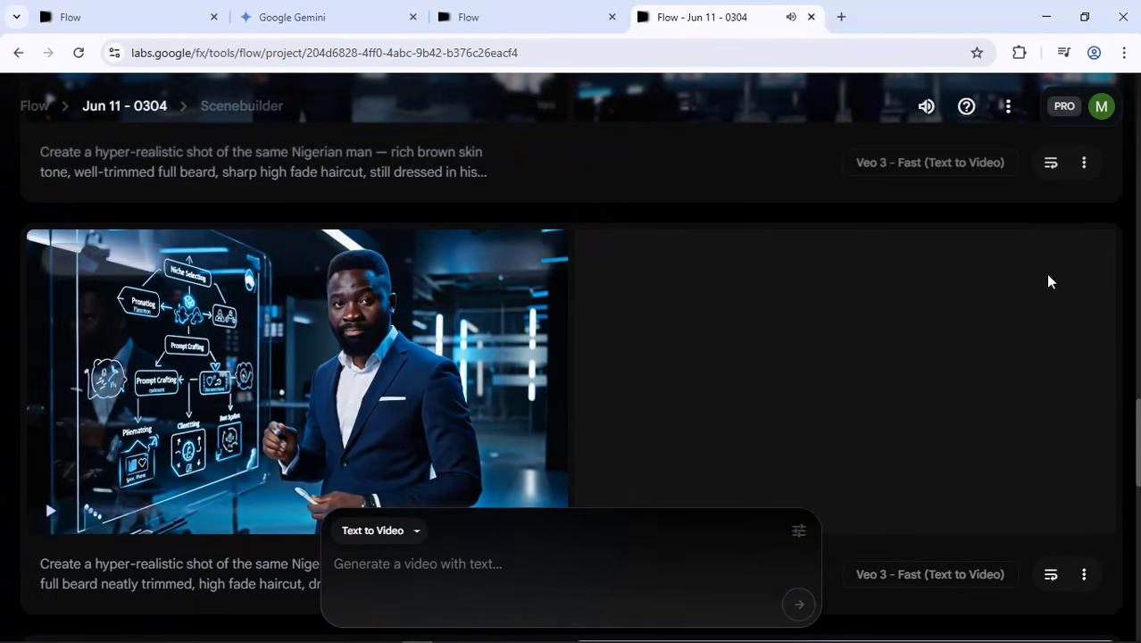
{"action": "scroll", "coordinate": [1080, 473], "scroll_direction": "down", "scroll_amount": 2}
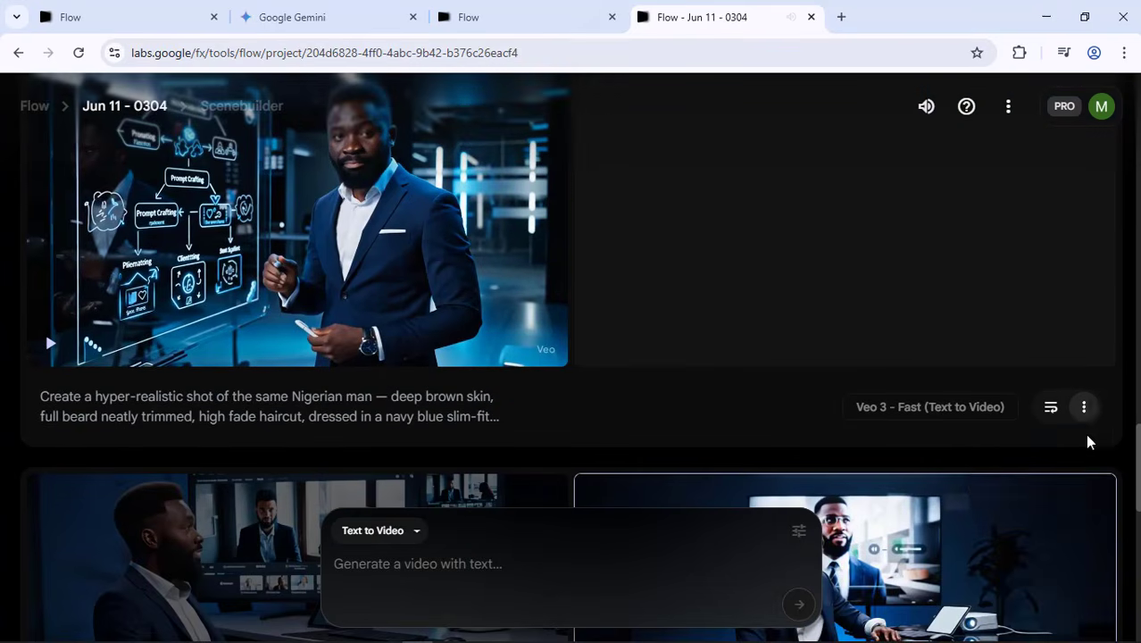
{"action": "left_click", "coordinate": [1084, 407]}
{"action": "left_click", "coordinate": [1026, 480]}
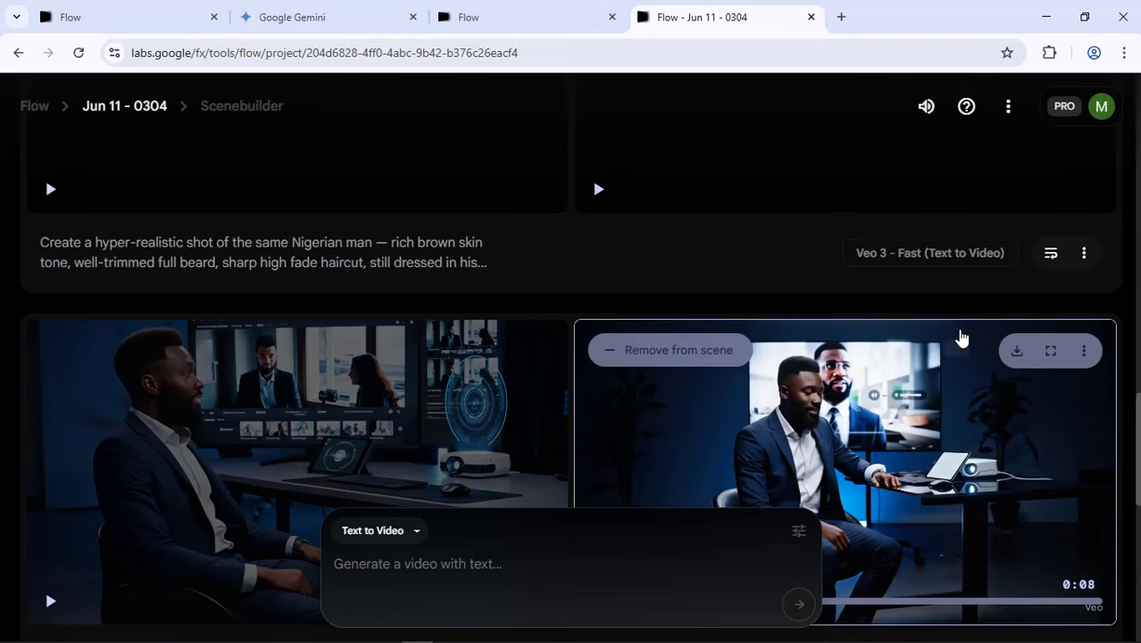
Start playback of the second testimonial-screens clip and delete that generation from the project
{"action": "scroll", "coordinate": [937, 357], "scroll_direction": "up", "scroll_amount": 4}
{"action": "mouse_move", "coordinate": [696, 379]}
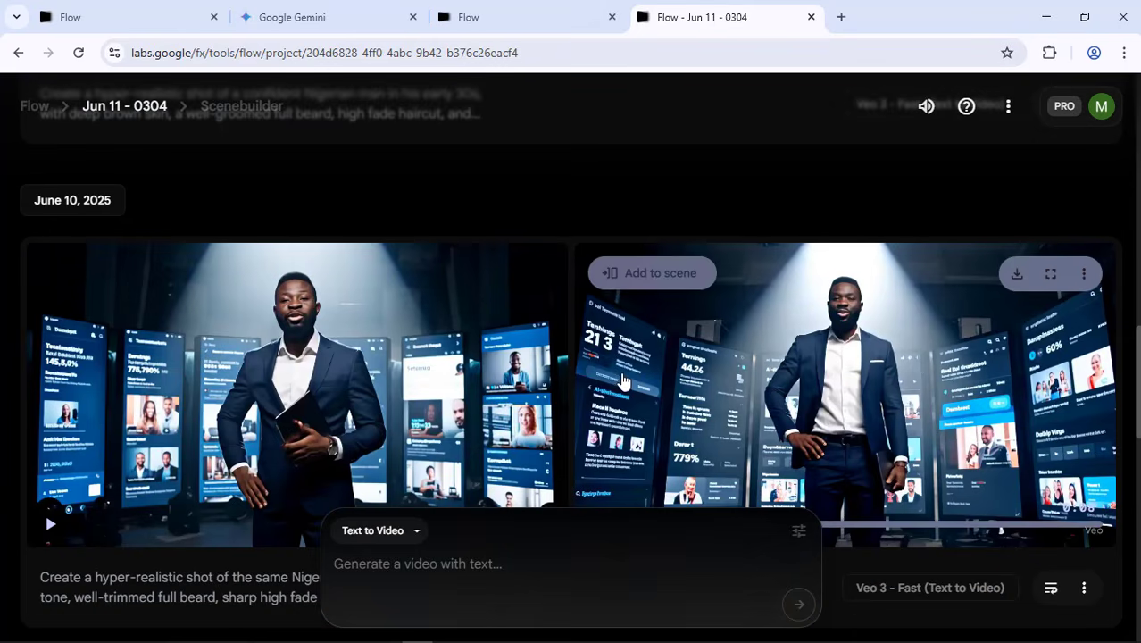
{"action": "scroll", "coordinate": [903, 345], "scroll_direction": "down", "scroll_amount": 2}
{"action": "left_click", "coordinate": [598, 358]}
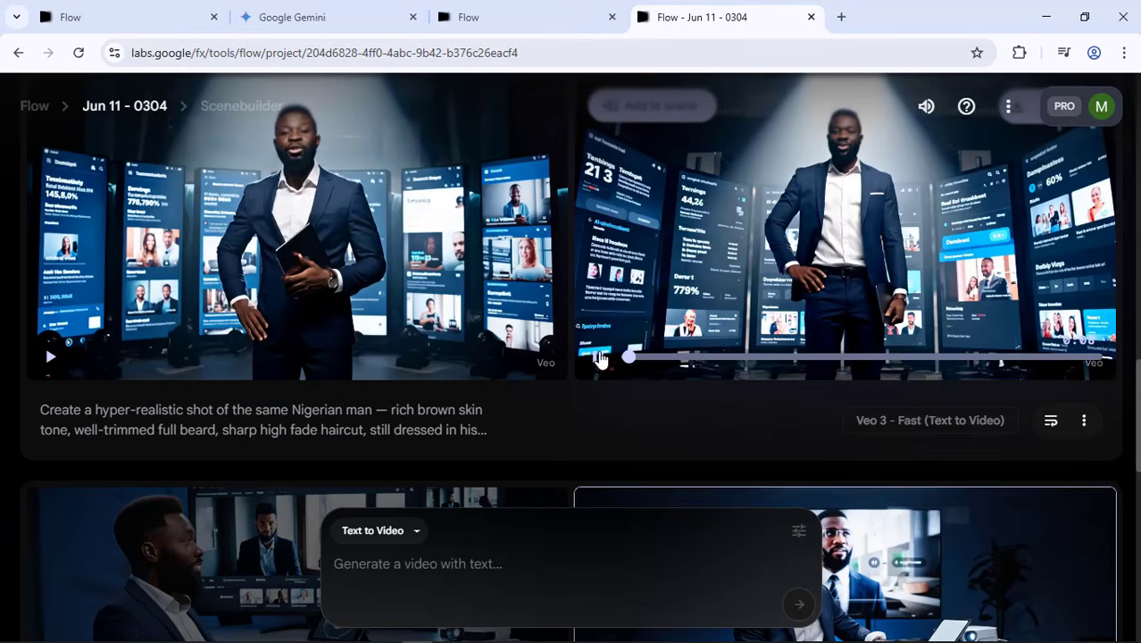
{"action": "left_click", "coordinate": [1083, 420]}
{"action": "left_click", "coordinate": [1042, 491]}
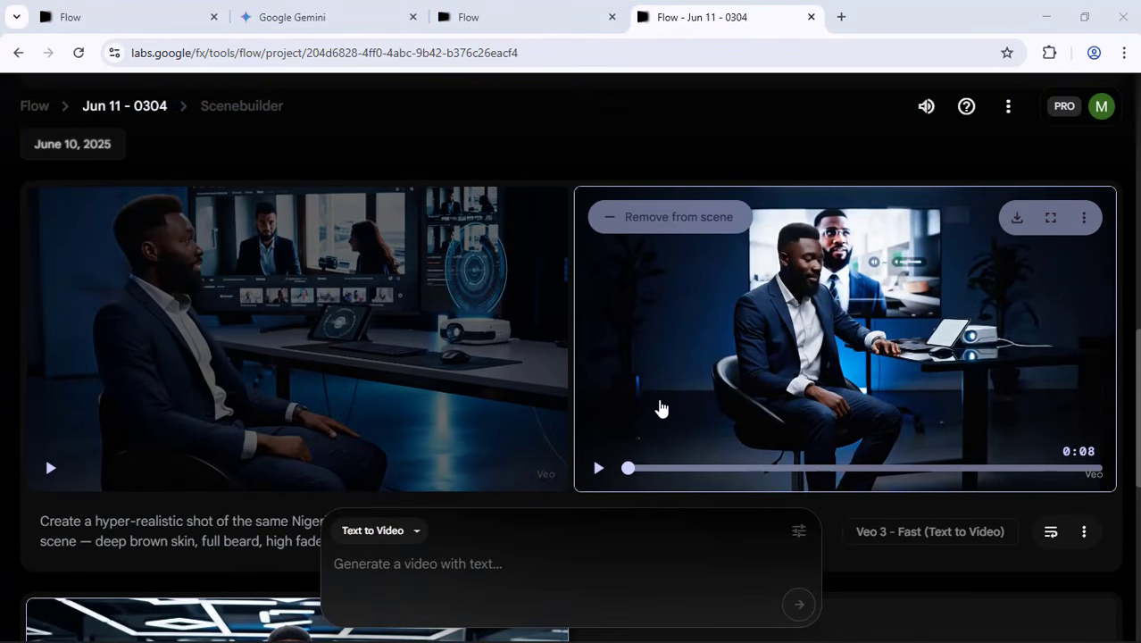
Switch to ChatGPT and copy the original digital-board scene prompt, the version before the Nigerian-accent correction, including its sound and camera paragraphs
{"action": "key", "text": "alt+Tab"}
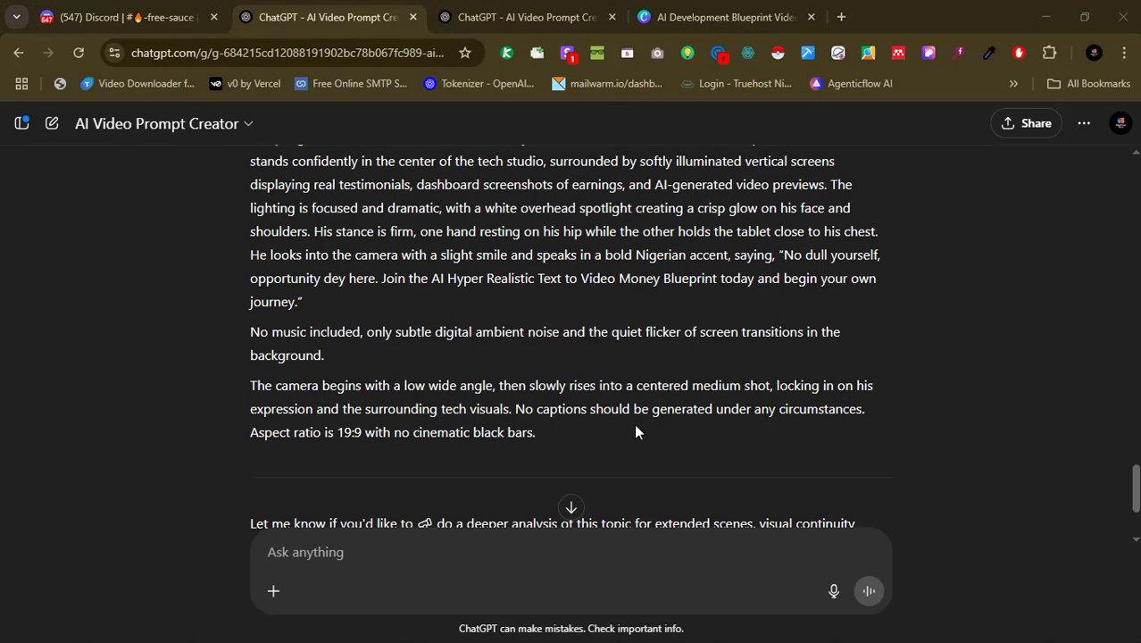
{"action": "key", "text": "alt+Tab"}
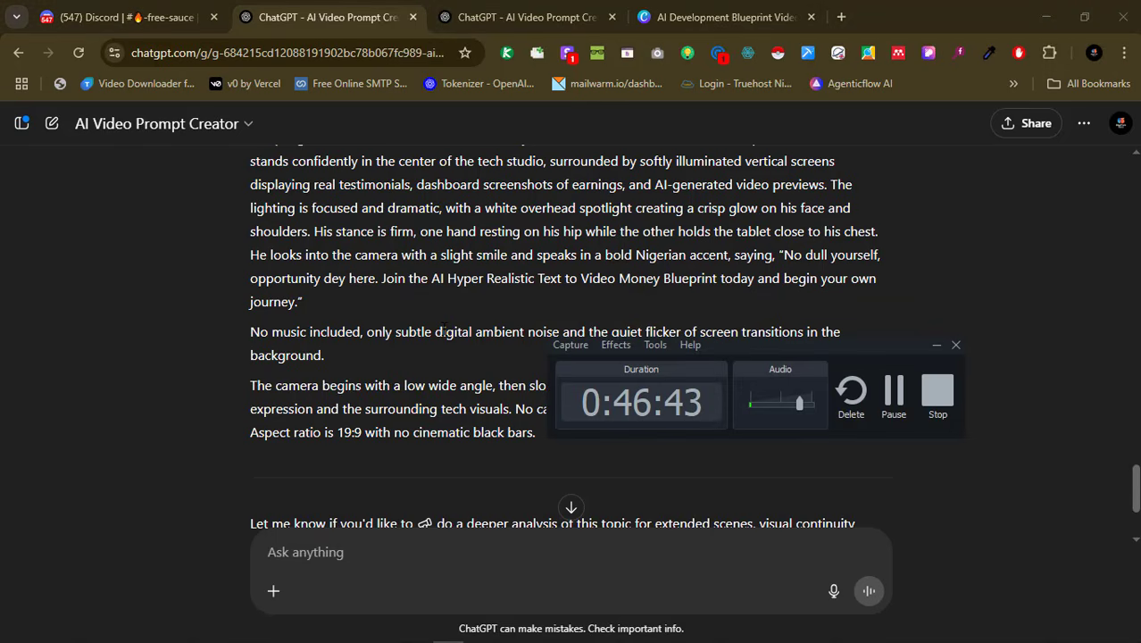
{"action": "left_click", "coordinate": [444, 329]}
{"action": "left_click", "coordinate": [928, 344]}
{"action": "scroll", "coordinate": [842, 301], "scroll_direction": "up", "scroll_amount": 6}
{"action": "scroll", "coordinate": [811, 447], "scroll_direction": "up", "scroll_amount": 10}
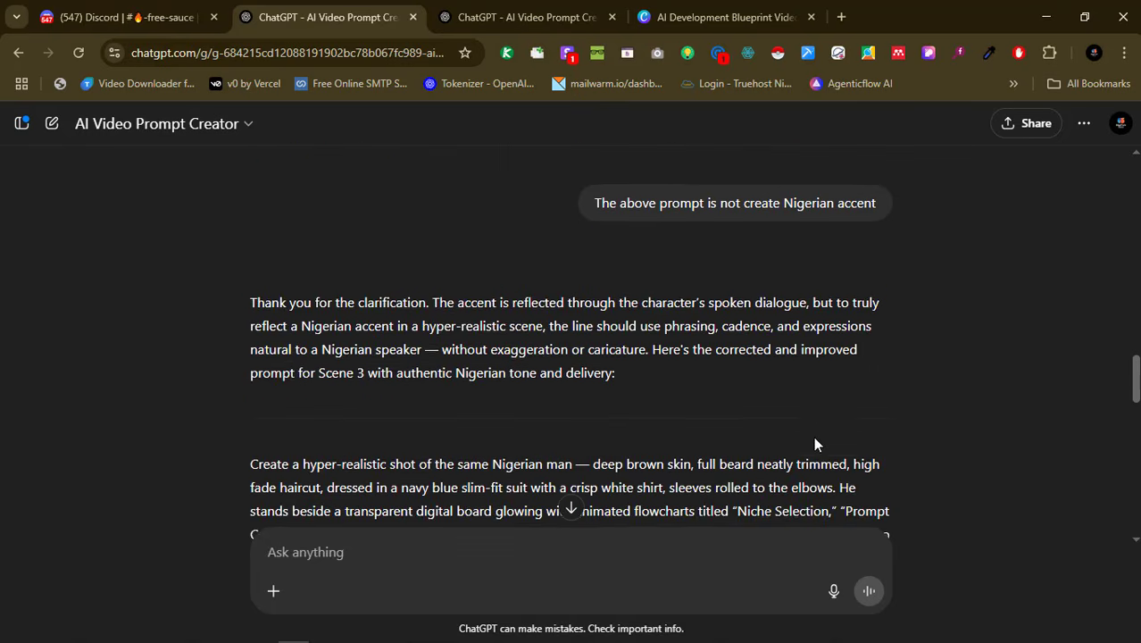
{"action": "scroll", "coordinate": [813, 400], "scroll_direction": "down", "scroll_amount": 2}
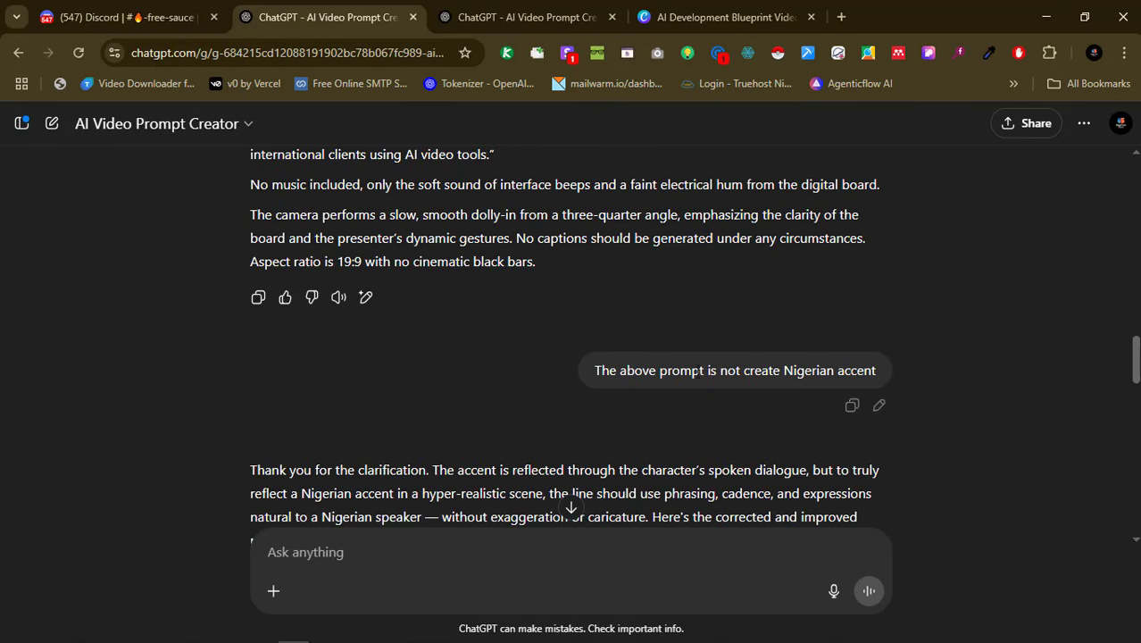
{"action": "scroll", "coordinate": [632, 370], "scroll_direction": "up", "scroll_amount": 3}
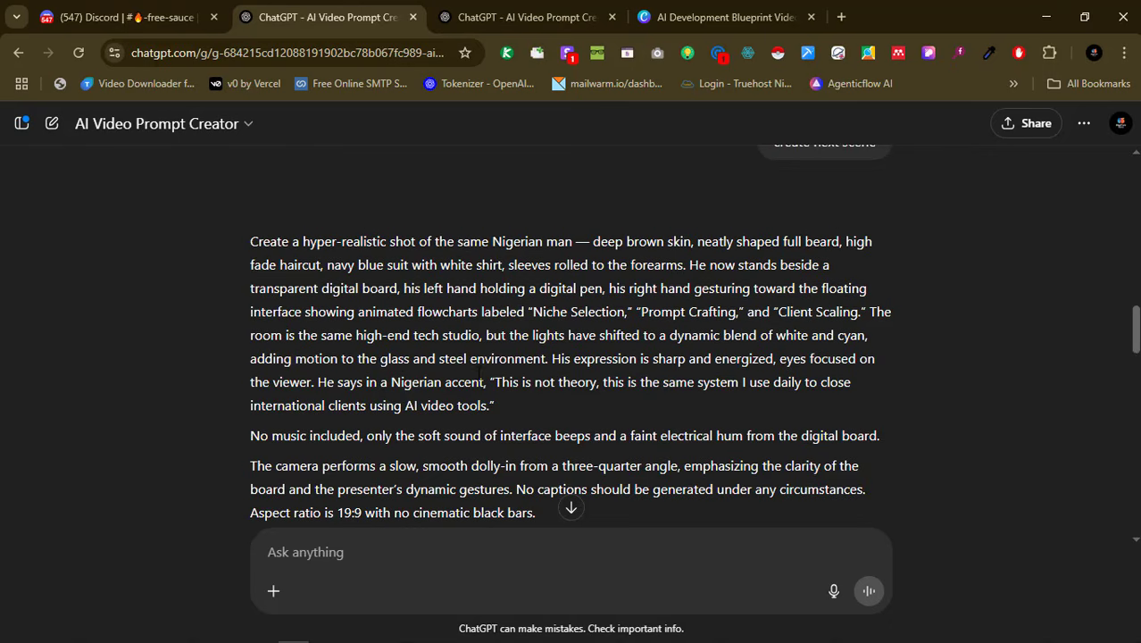
{"action": "left_click_drag", "start_coordinate": [248, 241], "coordinate": [569, 429]}
{"action": "key", "text": "ctrl+c"}
Review the prompt conversation from the accent correction request and the first-scene request back down to the copied prompt
{"action": "scroll", "coordinate": [390, 291], "scroll_direction": "down", "scroll_amount": 1}
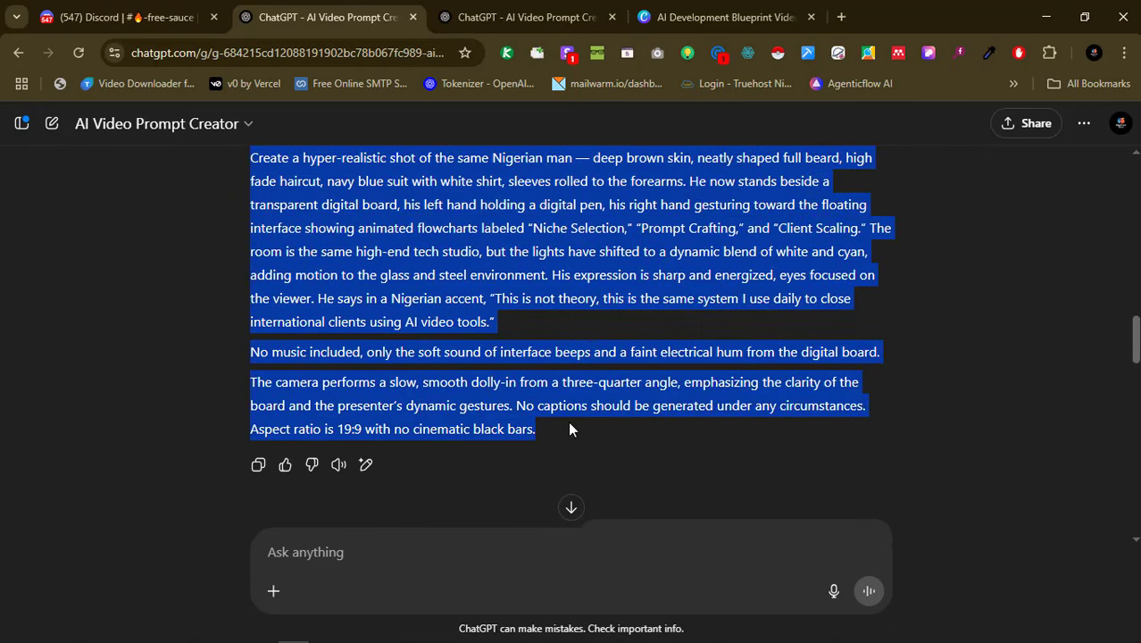
{"action": "scroll", "coordinate": [589, 407], "scroll_direction": "down", "scroll_amount": 2}
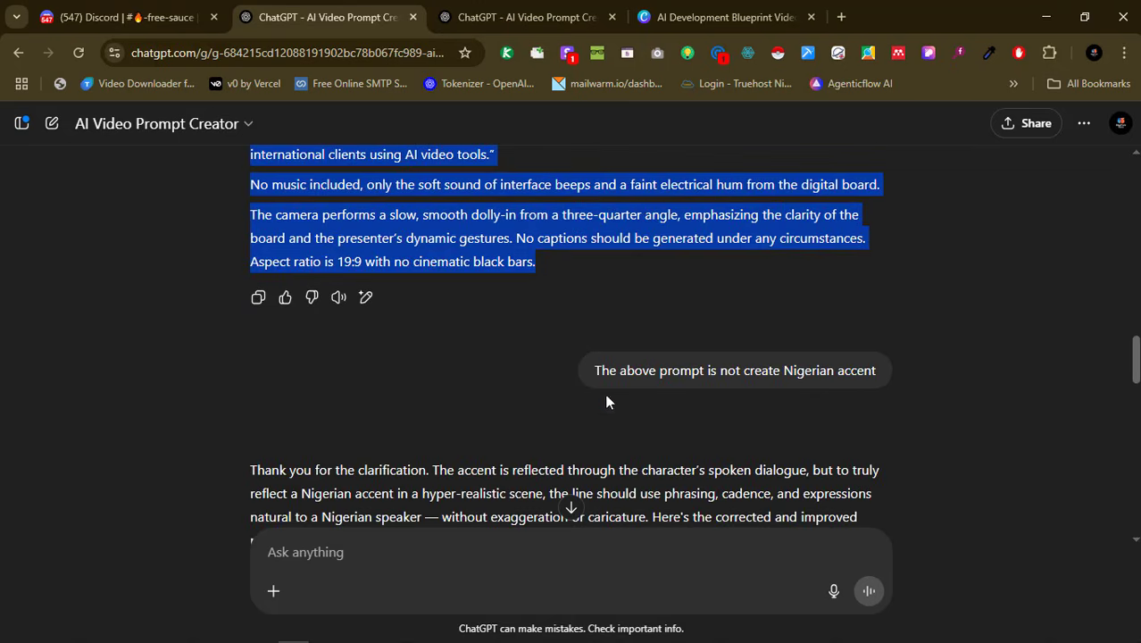
{"action": "scroll", "coordinate": [701, 355], "scroll_direction": "up", "scroll_amount": 20}
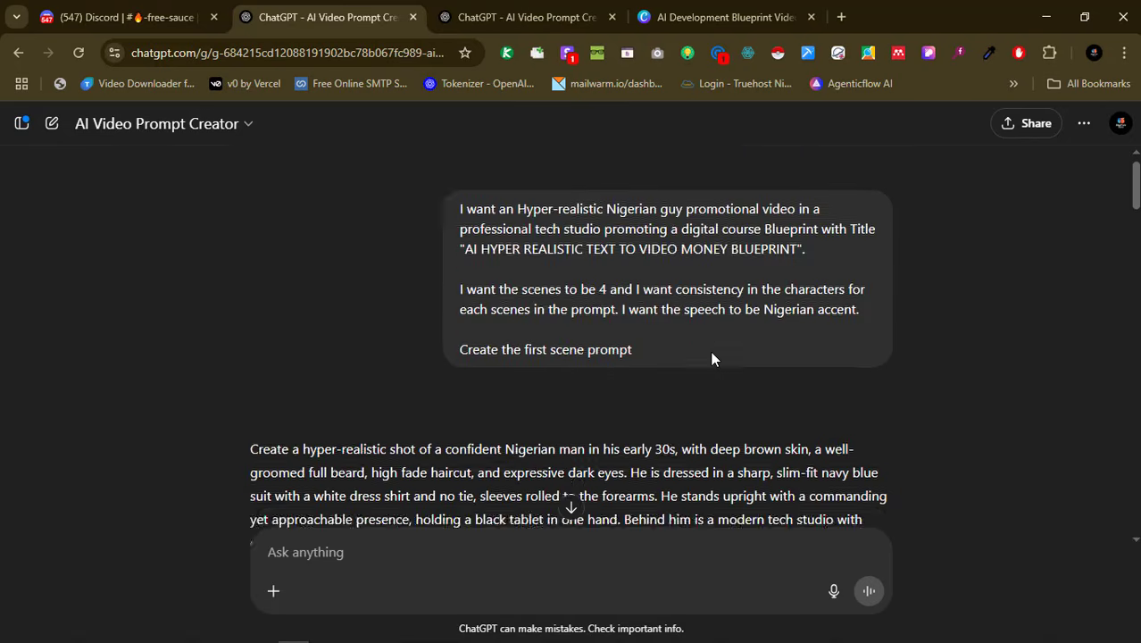
{"action": "scroll", "coordinate": [702, 367], "scroll_direction": "down", "scroll_amount": 10}
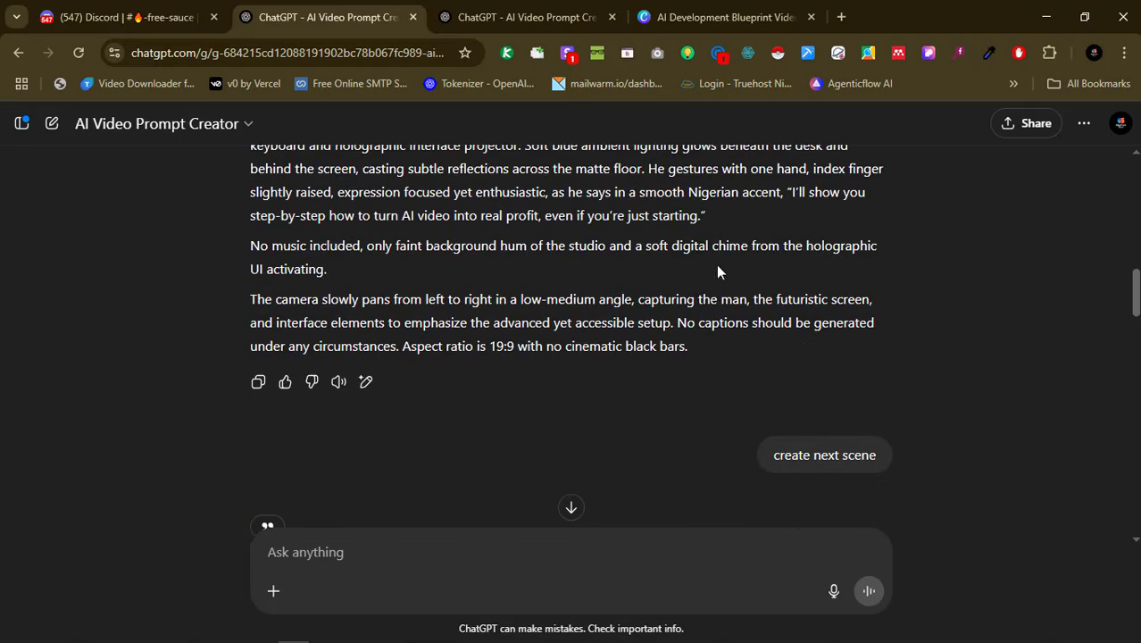
{"action": "scroll", "coordinate": [717, 270], "scroll_direction": "down", "scroll_amount": 5}
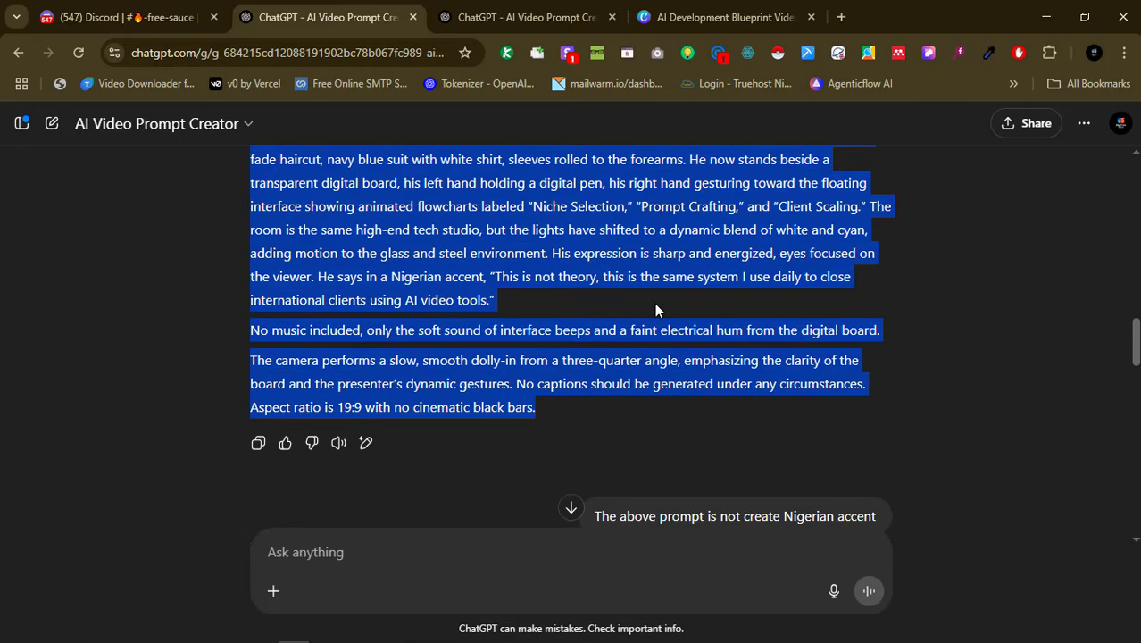
Back in Flow, paste the digital-board scene prompt, check the generation settings of 2 outputs with Veo 3 - Fast (Text to Video), and generate it
{"action": "key", "text": "alt+Tab"}
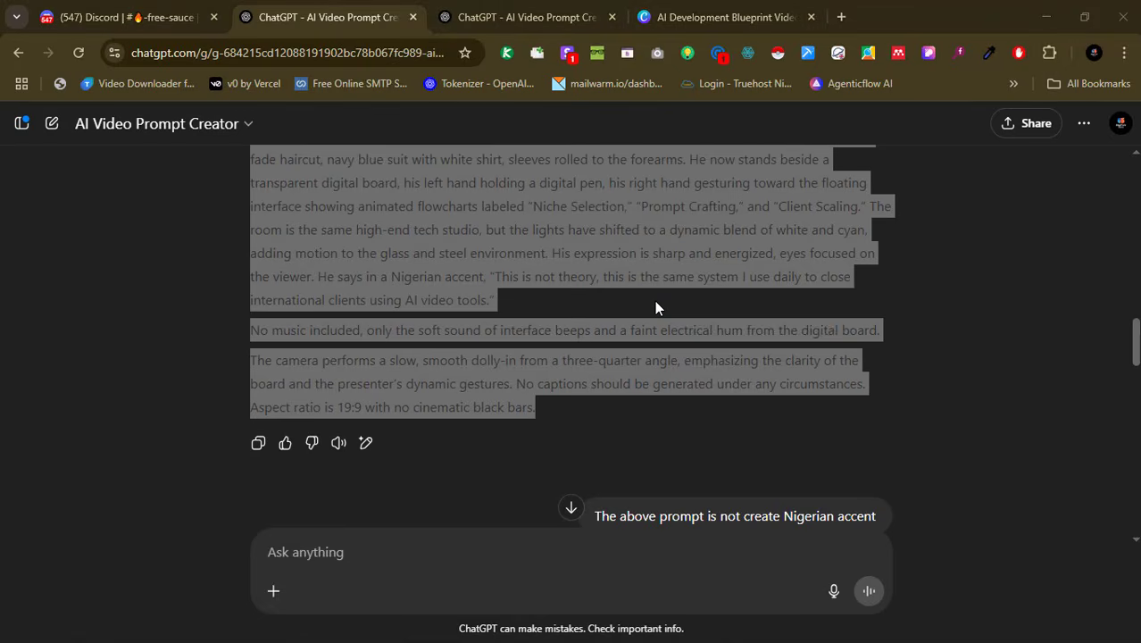
{"action": "key", "text": "alt+Tab"}
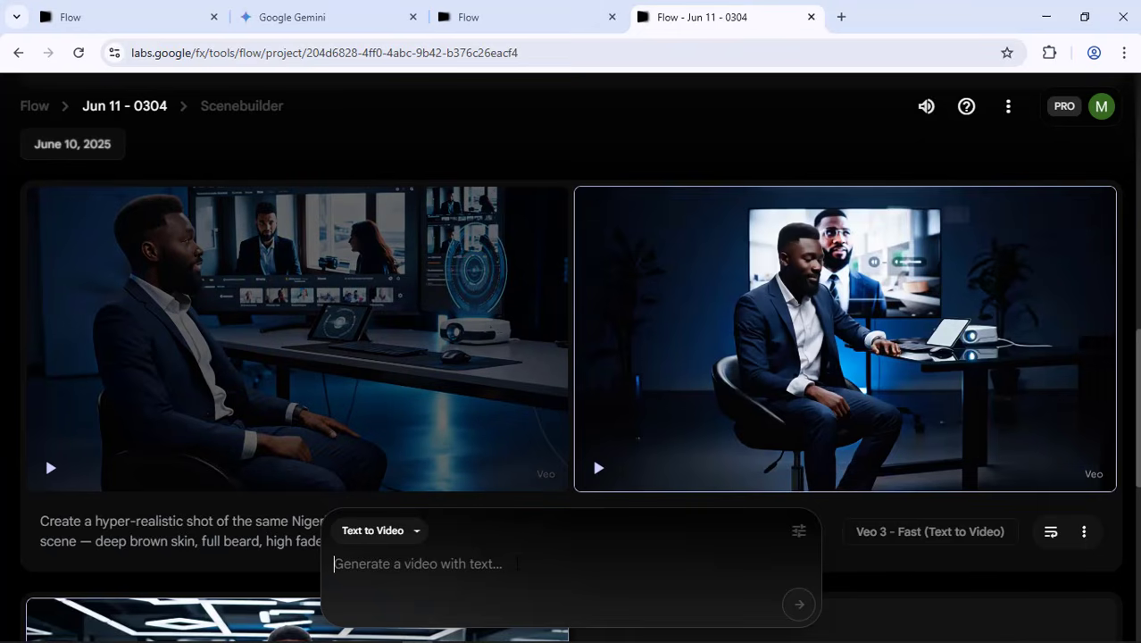
{"action": "left_click", "coordinate": [517, 564]}
{"action": "key", "text": "ctrl+v"}
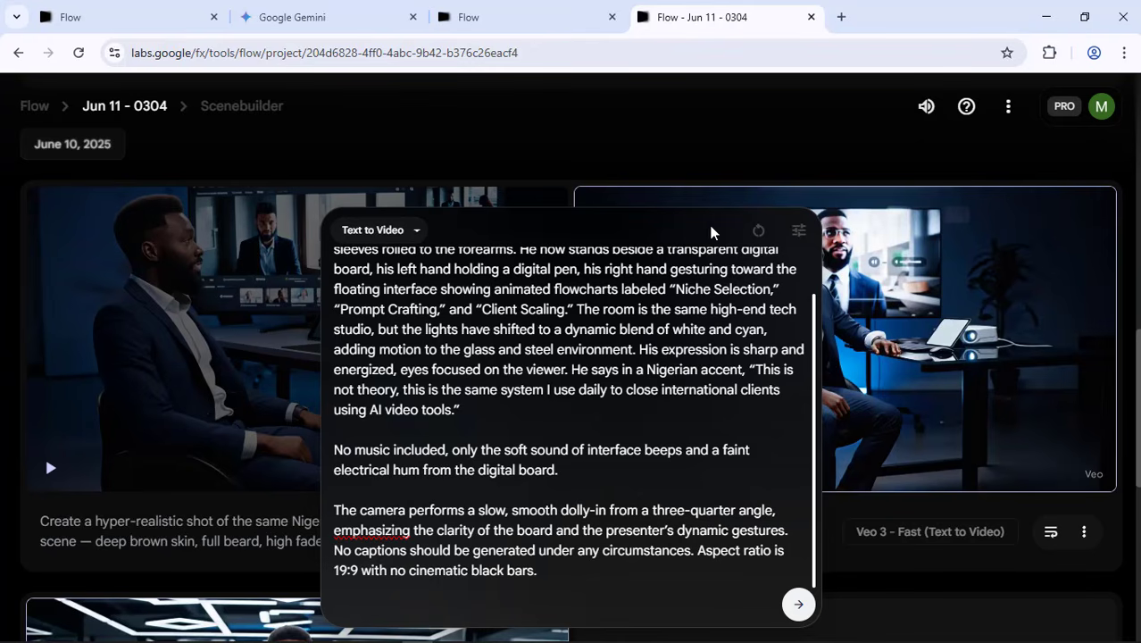
{"action": "left_click", "coordinate": [798, 231]}
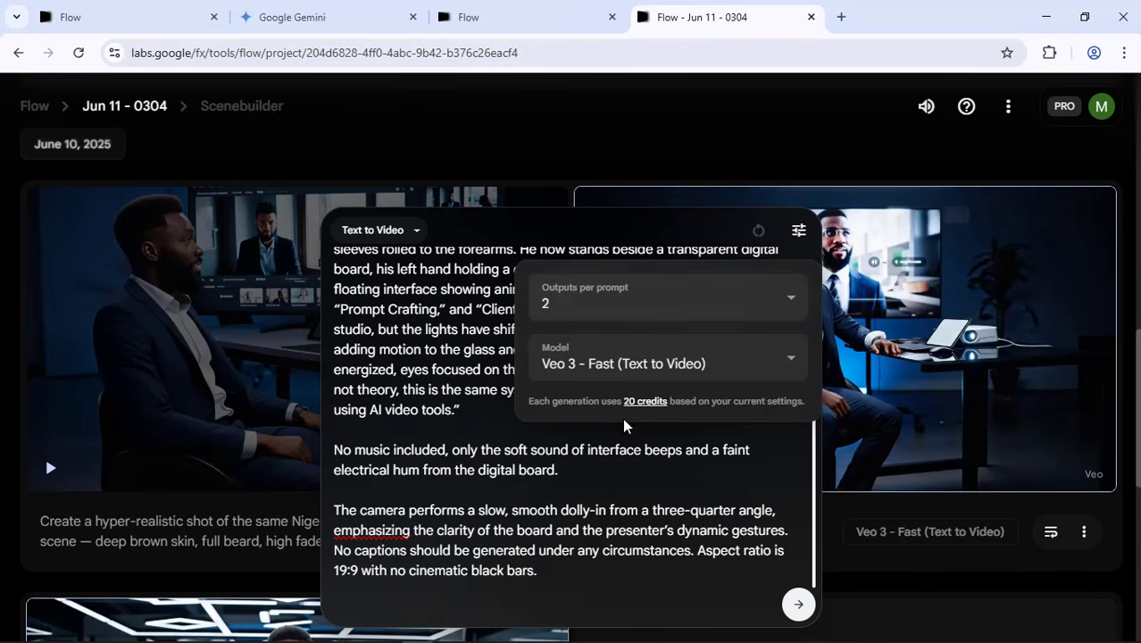
{"action": "left_click", "coordinate": [626, 450]}
{"action": "left_click", "coordinate": [796, 606]}
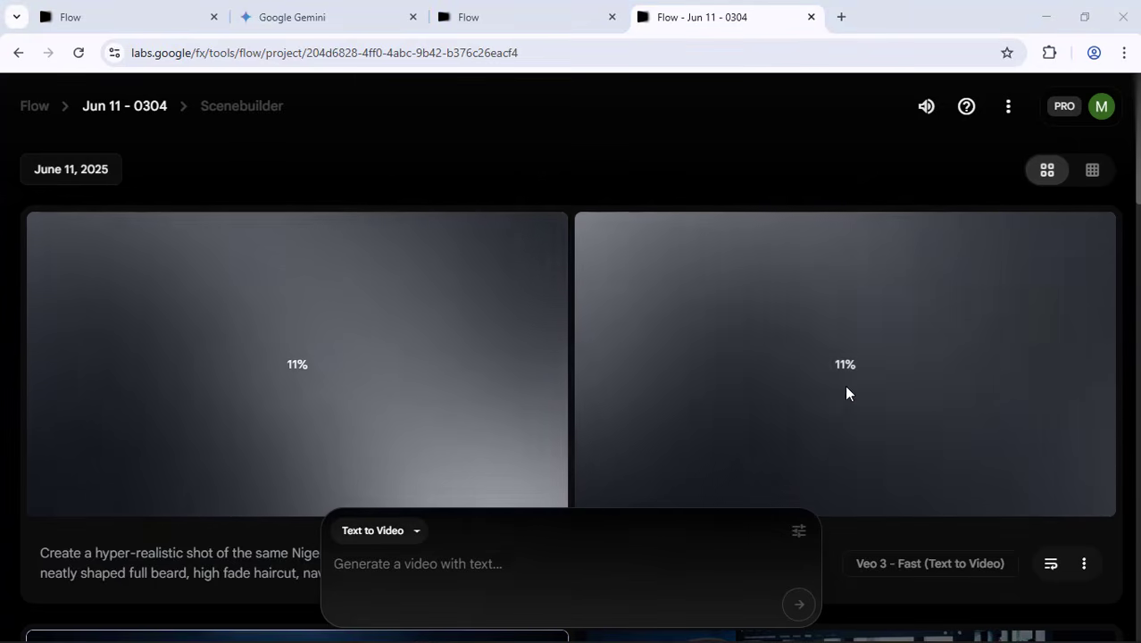
{"action": "left_click", "coordinate": [884, 403]}
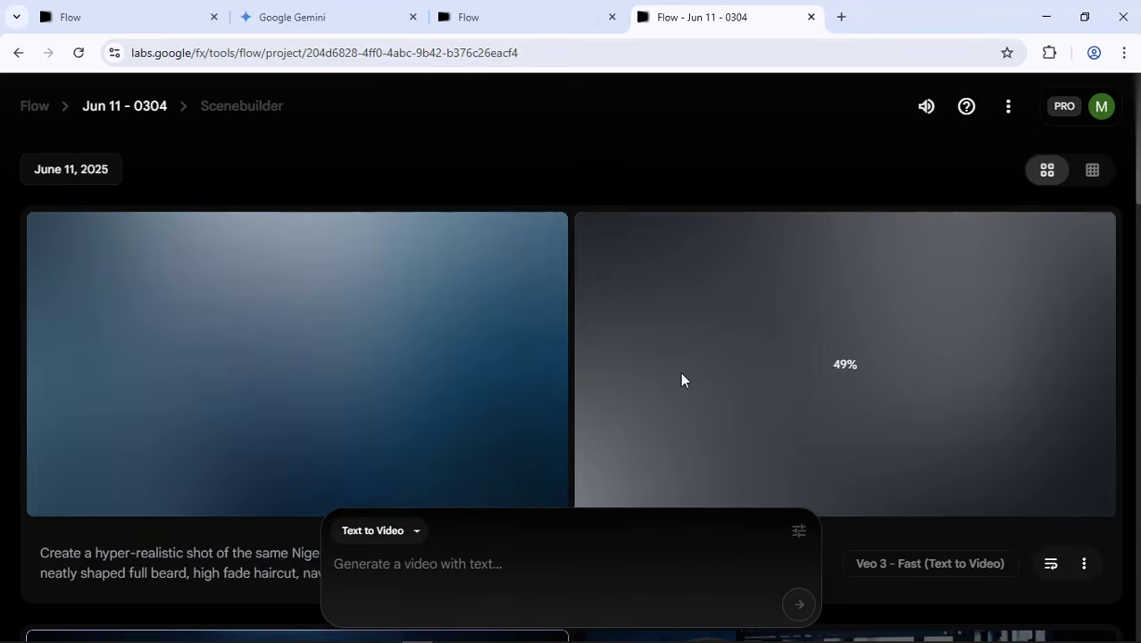
Play back both newly generated digital-board clips to compare the presenter's look and voice, and pause each one
{"action": "mouse_move", "coordinate": [301, 361]}
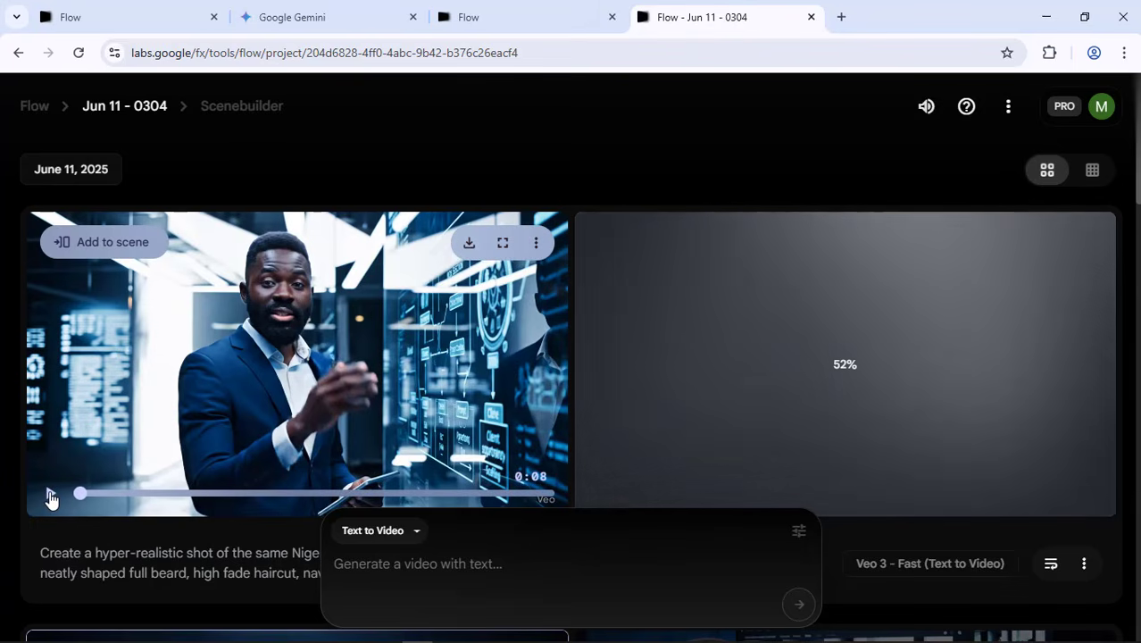
{"action": "left_click", "coordinate": [55, 501]}
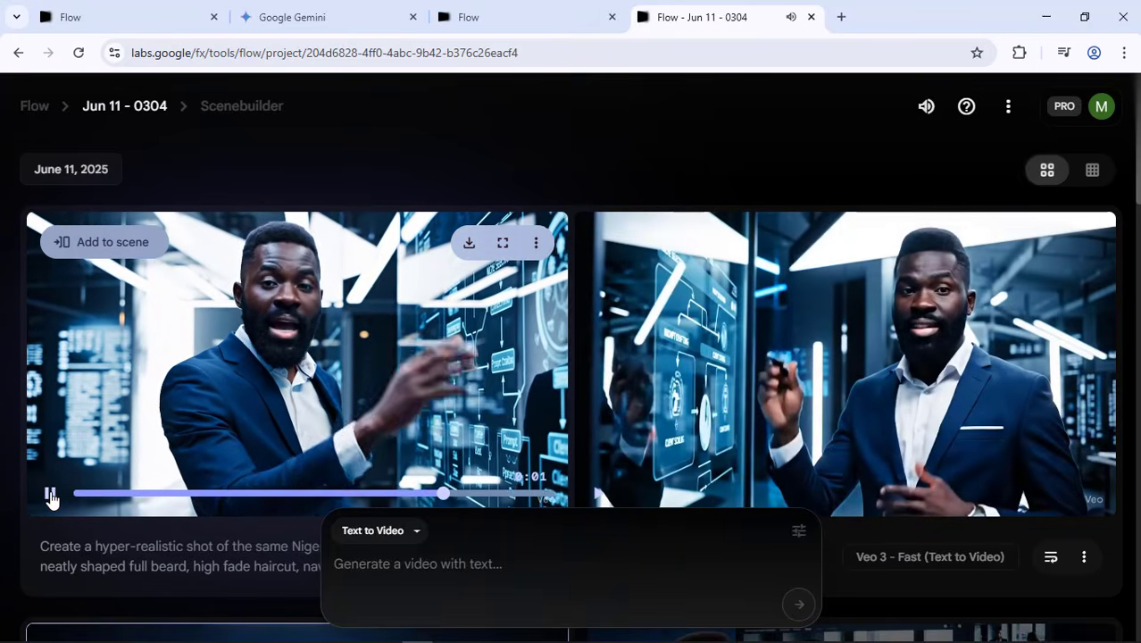
{"action": "left_click", "coordinate": [51, 495]}
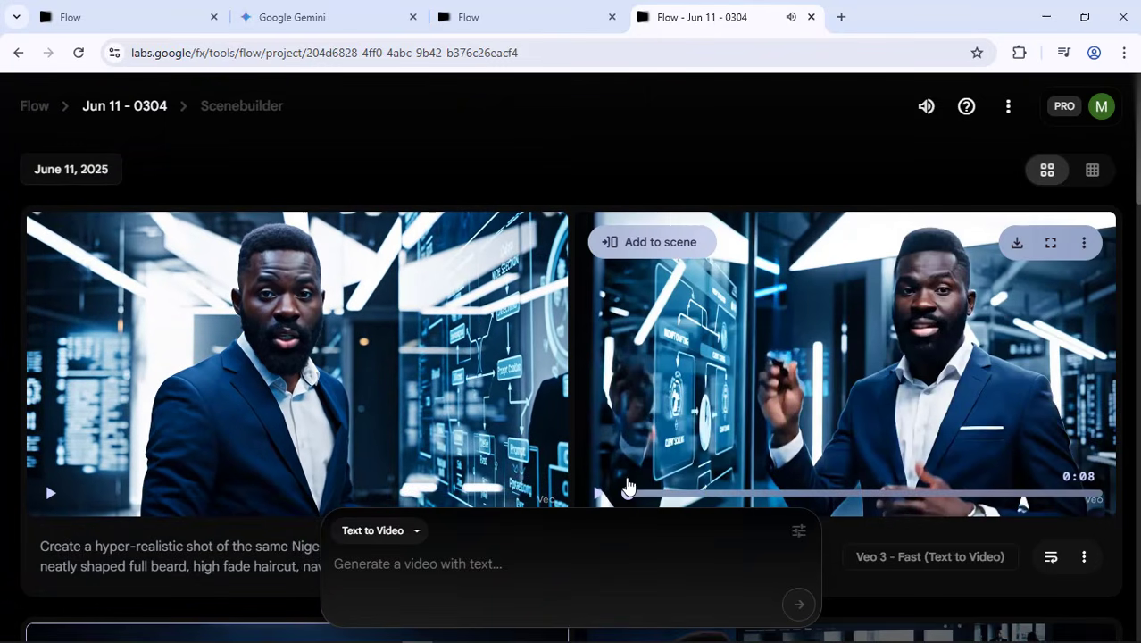
{"action": "scroll", "coordinate": [616, 446], "scroll_direction": "down", "scroll_amount": 2}
{"action": "left_click", "coordinate": [599, 335]}
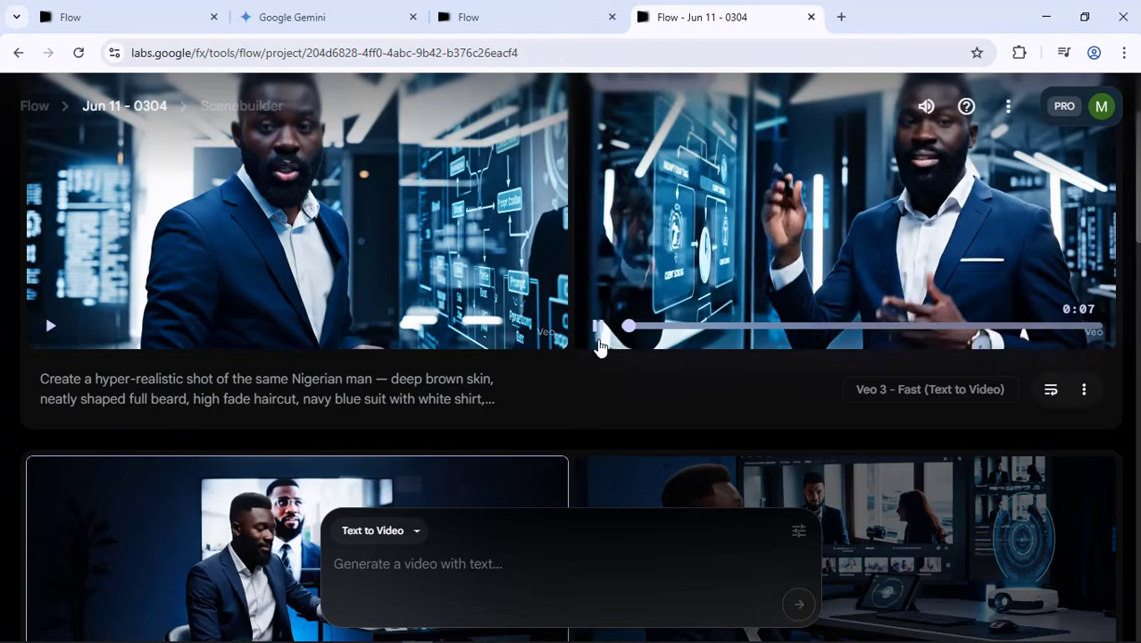
{"action": "scroll", "coordinate": [607, 375], "scroll_direction": "up", "scroll_amount": 1}
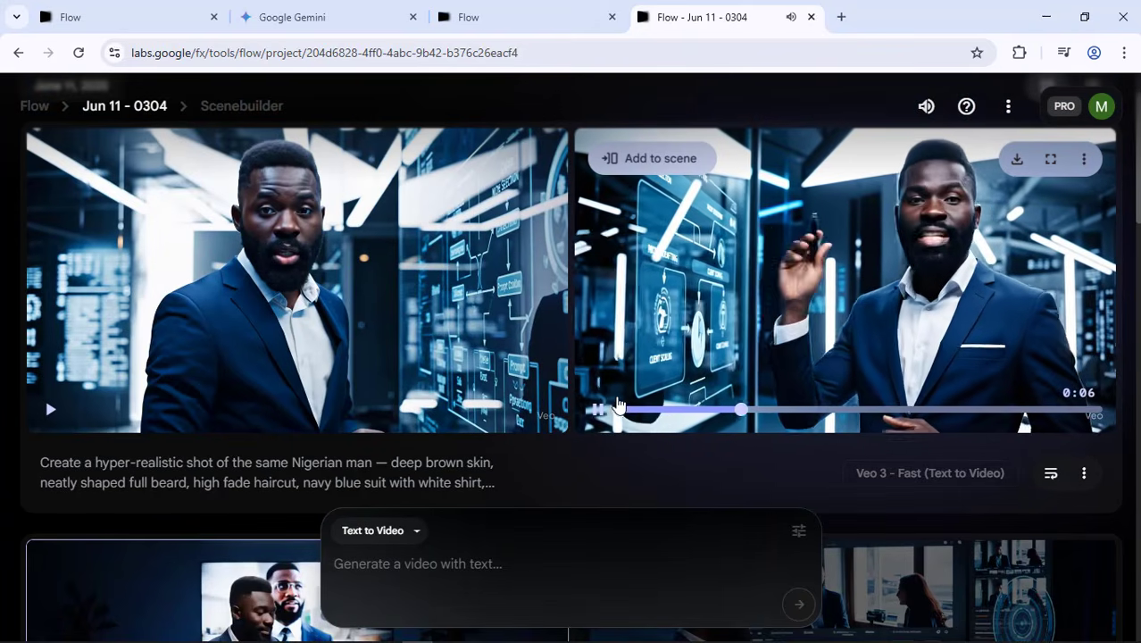
{"action": "left_click", "coordinate": [599, 416]}
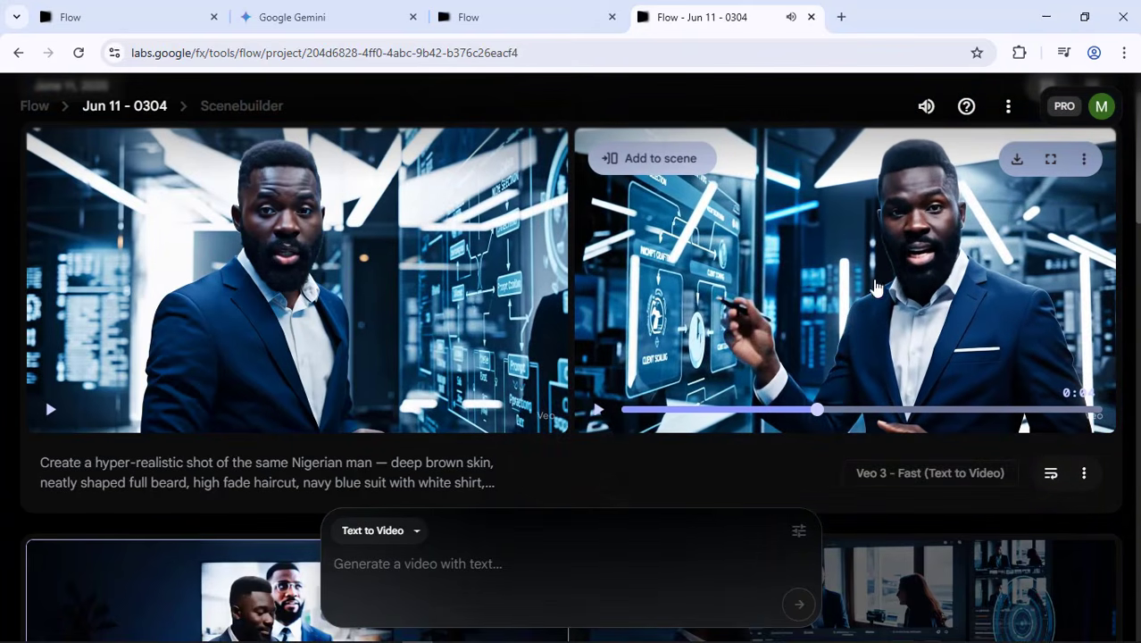
{"action": "scroll", "coordinate": [808, 335], "scroll_direction": "up", "scroll_amount": 1}
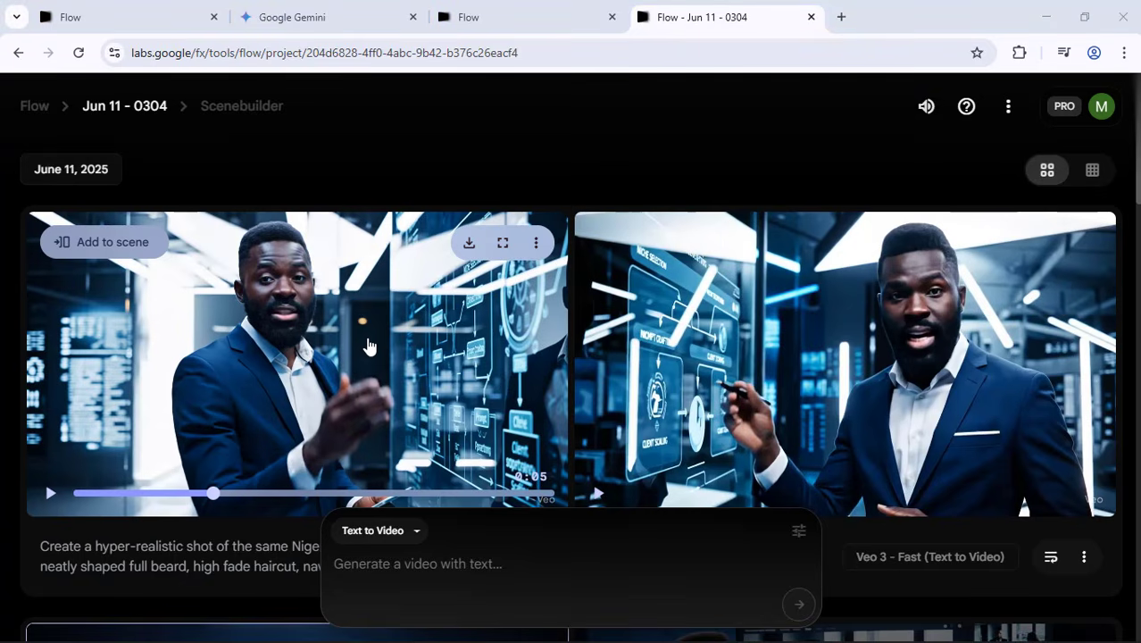
Switch to ChatGPT, replace the Nigerian-accent correction request below the digital-board prompt with "create the last scene", and send it
{"action": "key", "text": "alt+Tab"}
{"action": "scroll", "coordinate": [622, 317], "scroll_direction": "up", "scroll_amount": 1}
{"action": "scroll", "coordinate": [622, 318], "scroll_direction": "down", "scroll_amount": 2}
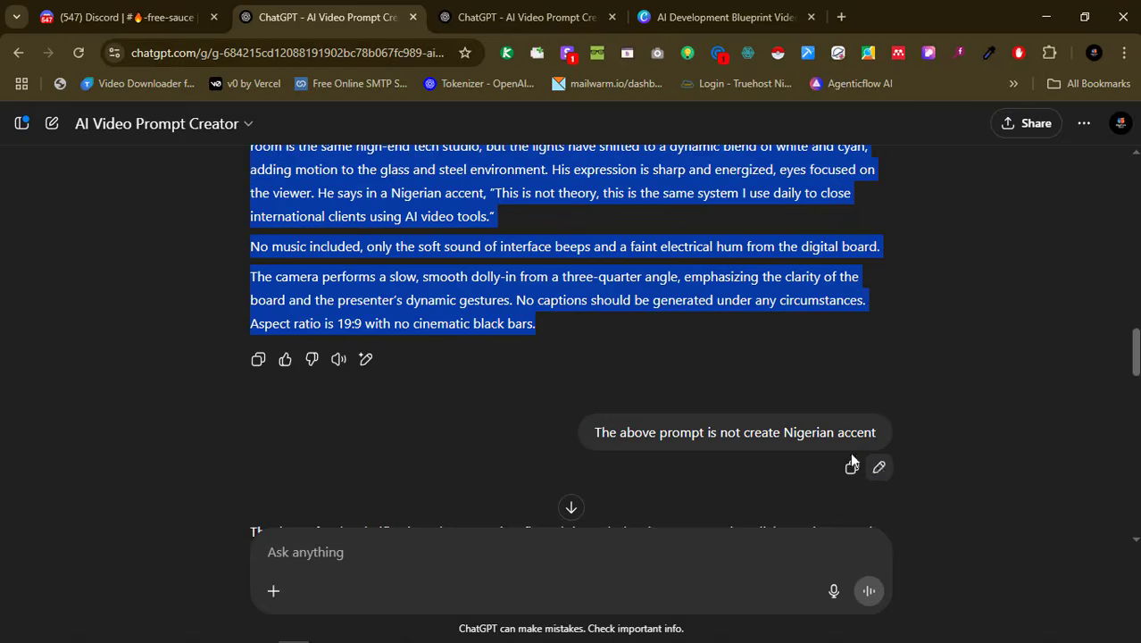
{"action": "left_click", "coordinate": [878, 467]}
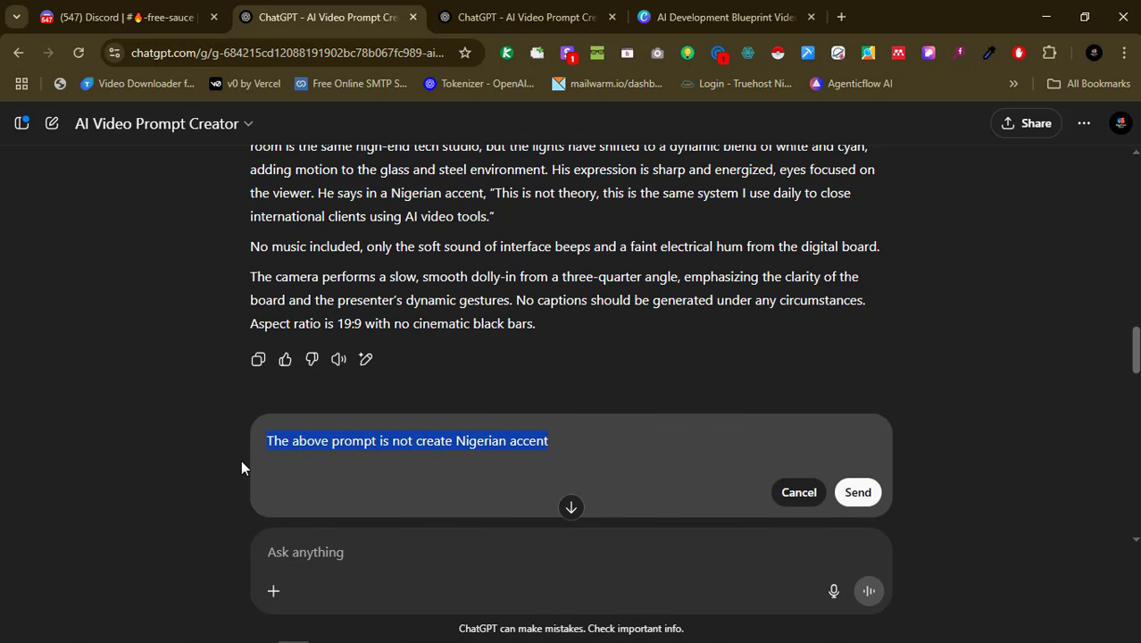
{"action": "type", "text": "cr"}
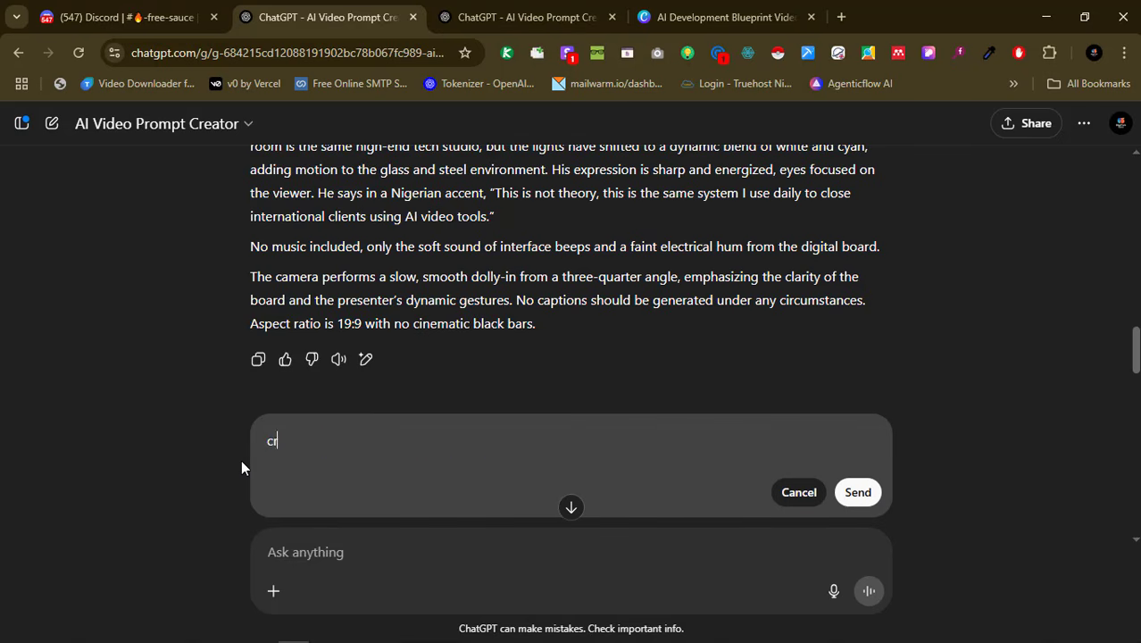
{"action": "type", "text": "eate the last scene"}
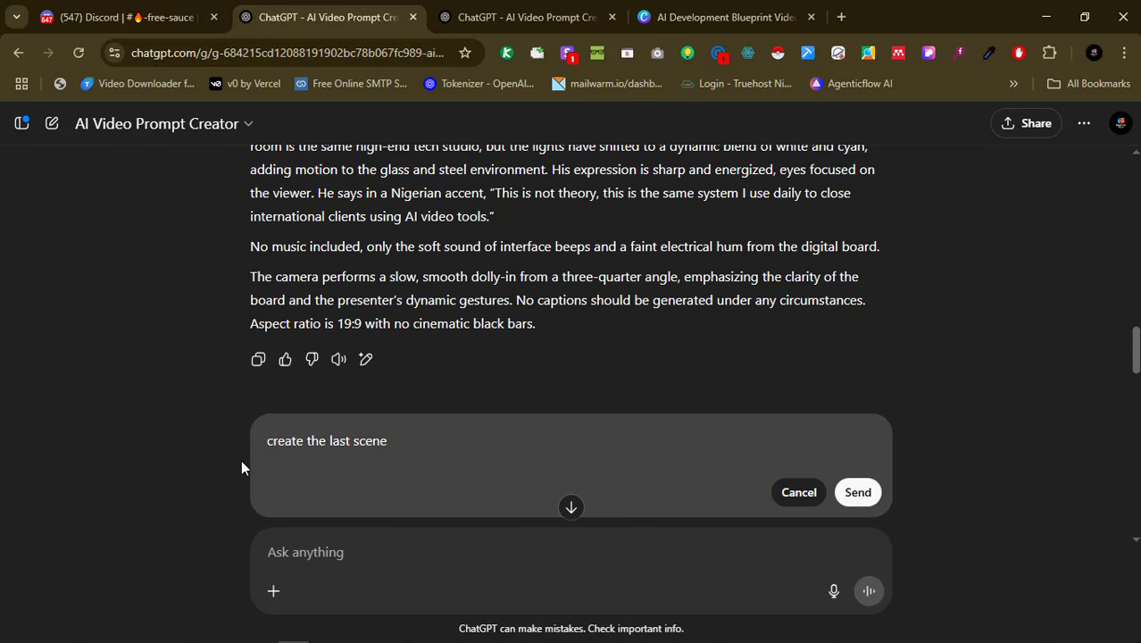
{"action": "scroll", "coordinate": [683, 298], "scroll_direction": "down", "scroll_amount": 2}
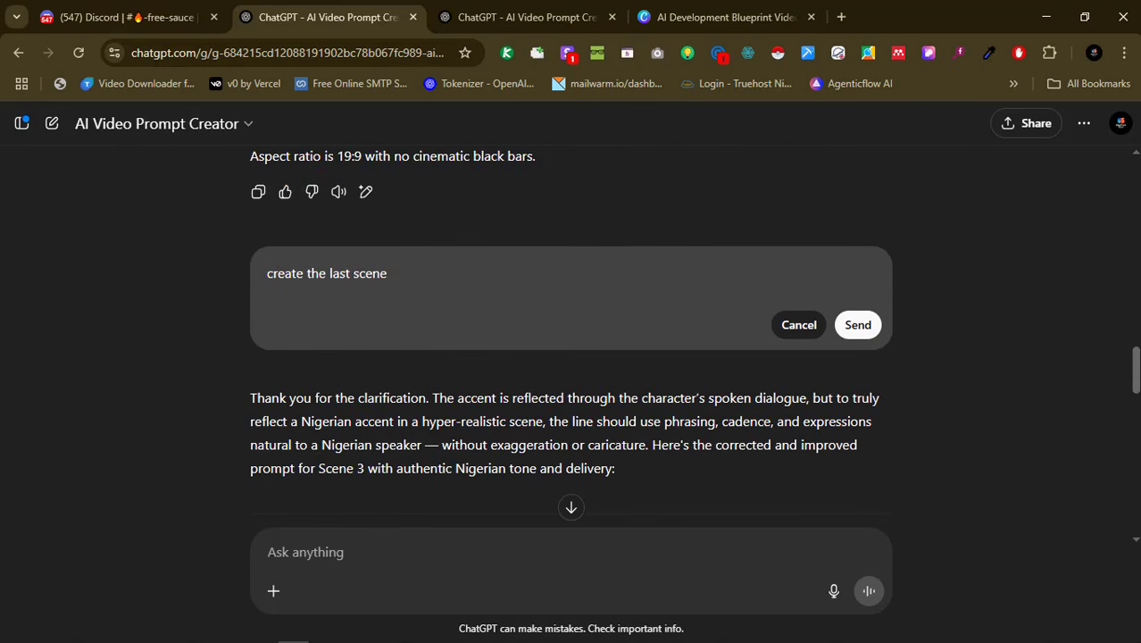
{"action": "scroll", "coordinate": [868, 455], "scroll_direction": "down", "scroll_amount": 2}
{"action": "scroll", "coordinate": [864, 431], "scroll_direction": "up", "scroll_amount": 2}
{"action": "left_click", "coordinate": [858, 325]}
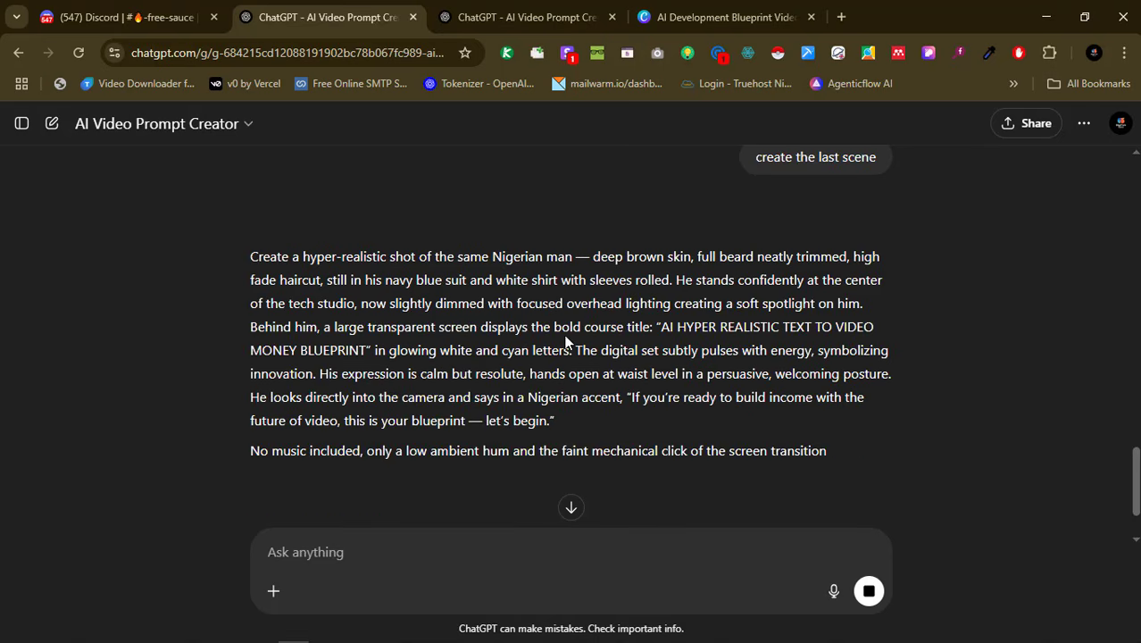
Copy the full last-scene prompt with the glowing course title and paste it as the video prompt in Flow
{"action": "scroll", "coordinate": [568, 344], "scroll_direction": "down", "scroll_amount": 1}
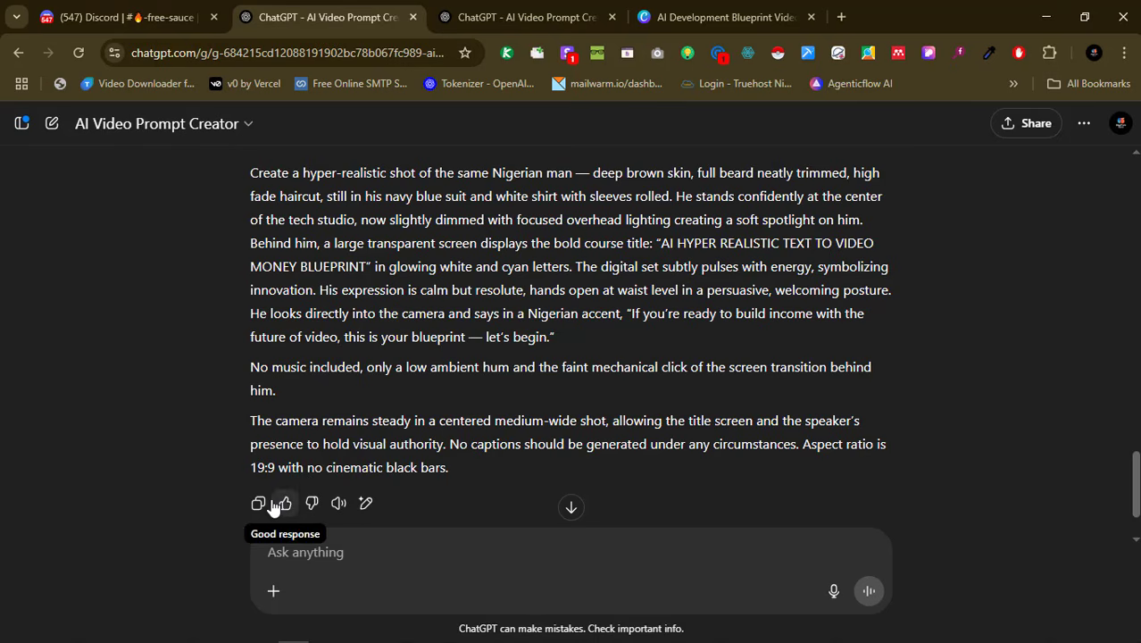
{"action": "scroll", "coordinate": [572, 339], "scroll_direction": "up", "scroll_amount": 1}
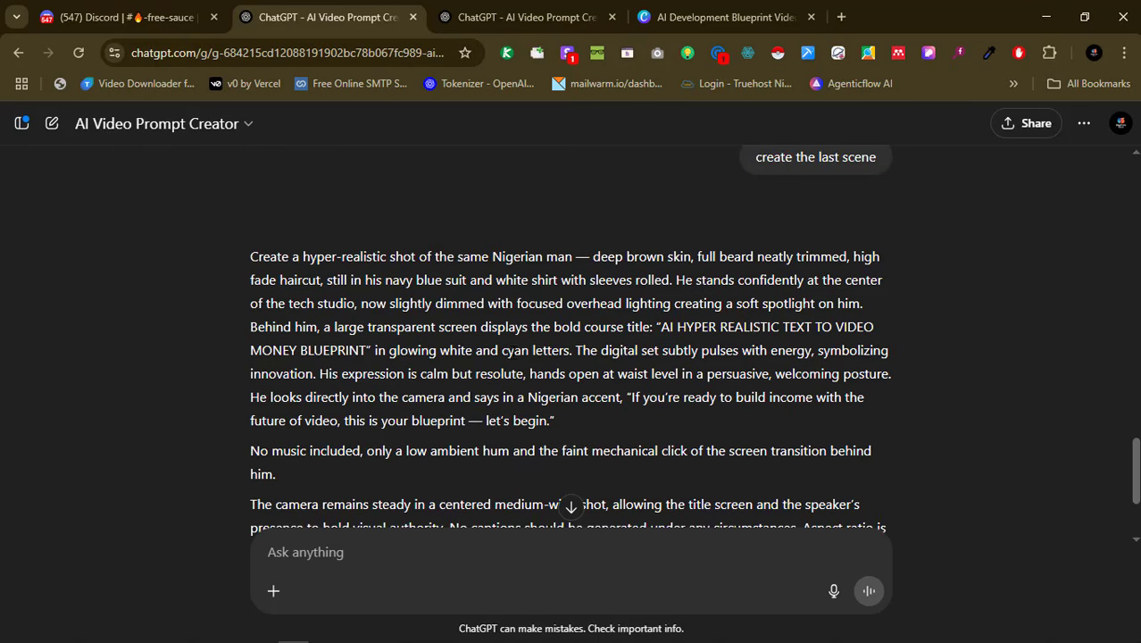
{"action": "key", "text": "alt+Tab"}
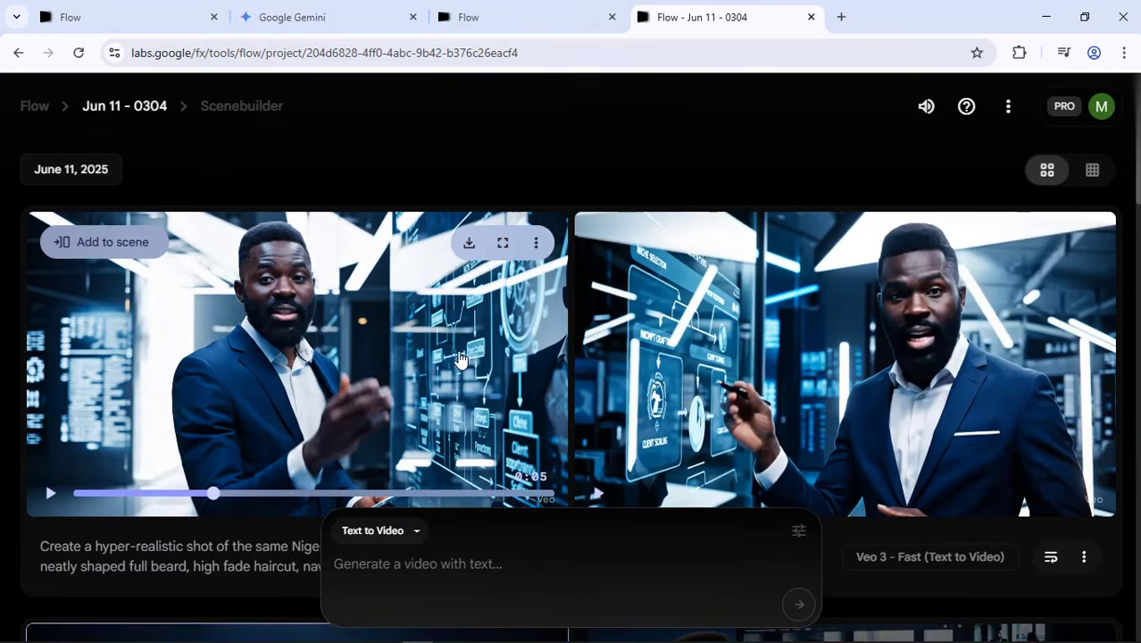
{"action": "key", "text": "ctrl+v"}
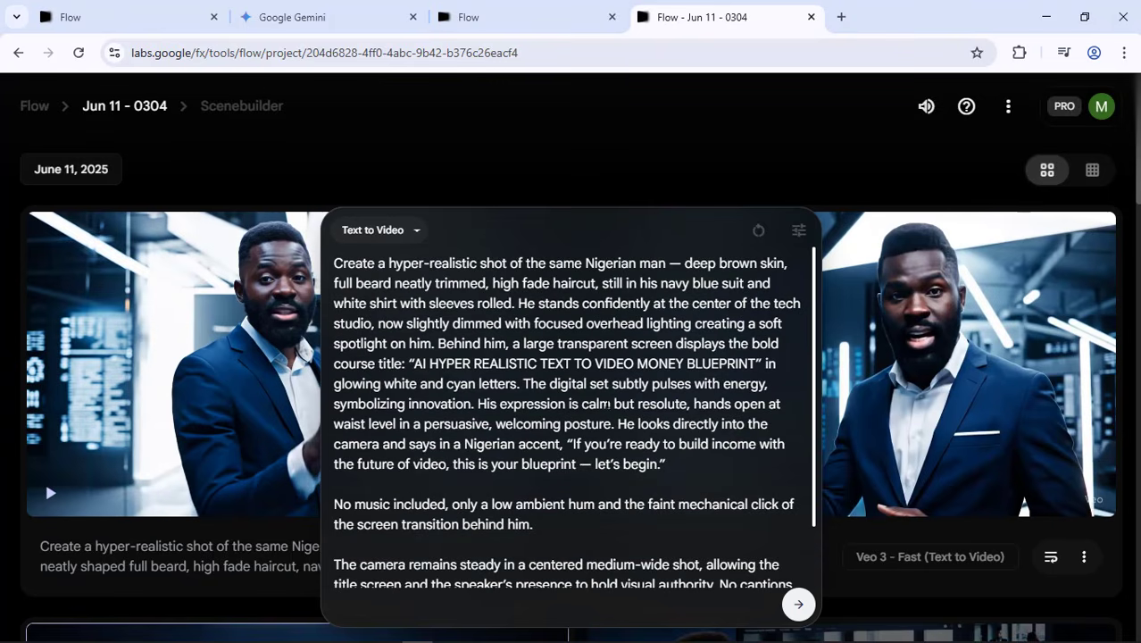
Check the generation settings for the last scene and generate it with Veo 3 - Fast (Text to Video)
{"action": "scroll", "coordinate": [319, 453], "scroll_direction": "down", "scroll_amount": 4}
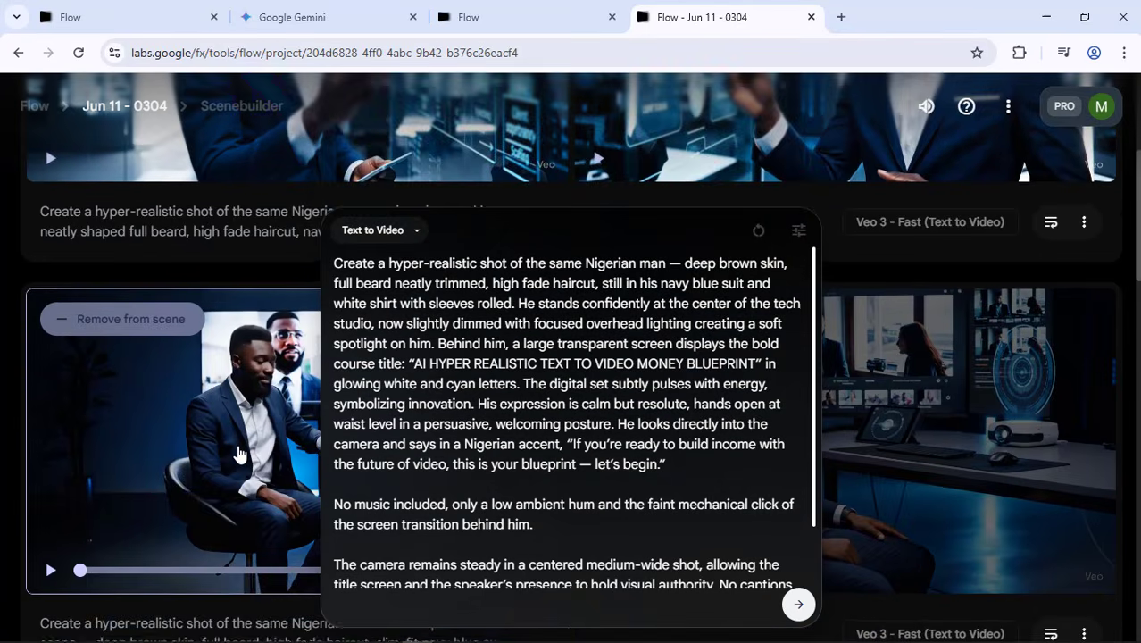
{"action": "scroll", "coordinate": [239, 454], "scroll_direction": "down", "scroll_amount": 6}
{"action": "scroll", "coordinate": [266, 379], "scroll_direction": "up", "scroll_amount": 6}
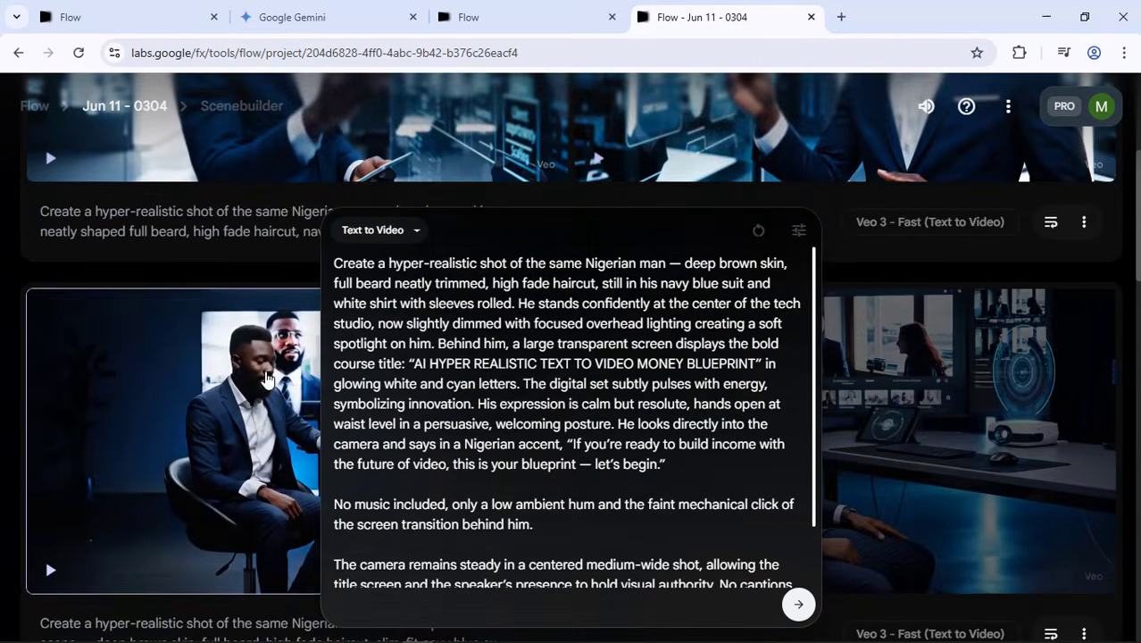
{"action": "scroll", "coordinate": [266, 379], "scroll_direction": "up", "scroll_amount": 3}
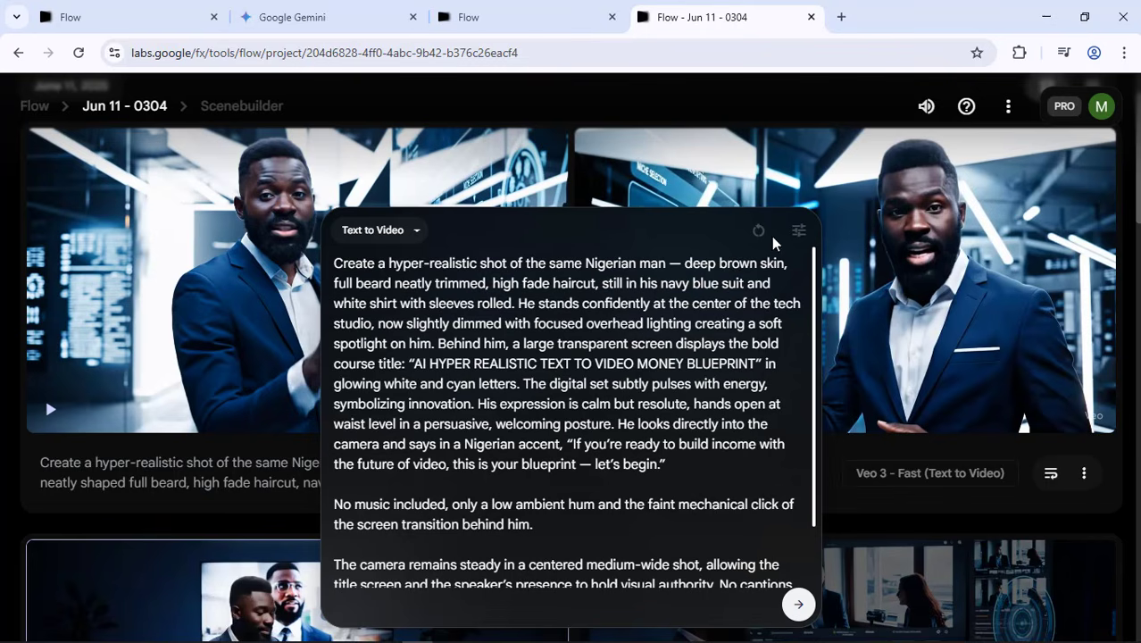
{"action": "left_click", "coordinate": [799, 234]}
{"action": "left_click", "coordinate": [750, 485]}
{"action": "left_click", "coordinate": [799, 606]}
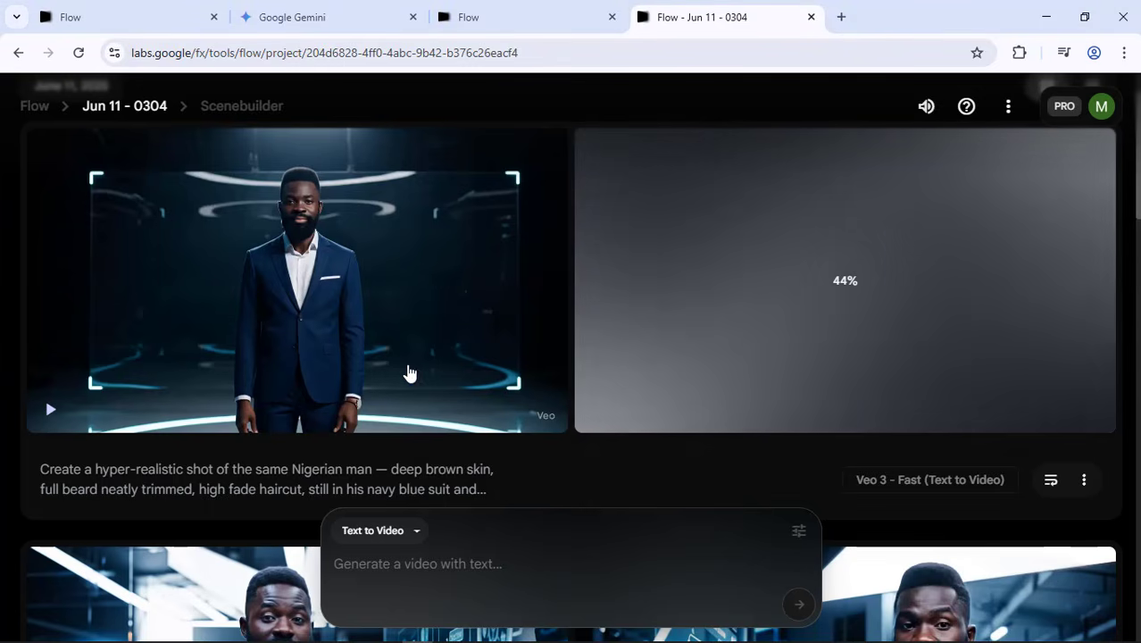
Play back the first generated course-title clip to judge the presenter and on-screen title, and try the second clip in between
{"action": "mouse_move", "coordinate": [334, 346]}
{"action": "scroll", "coordinate": [234, 416], "scroll_direction": "up", "scroll_amount": 1}
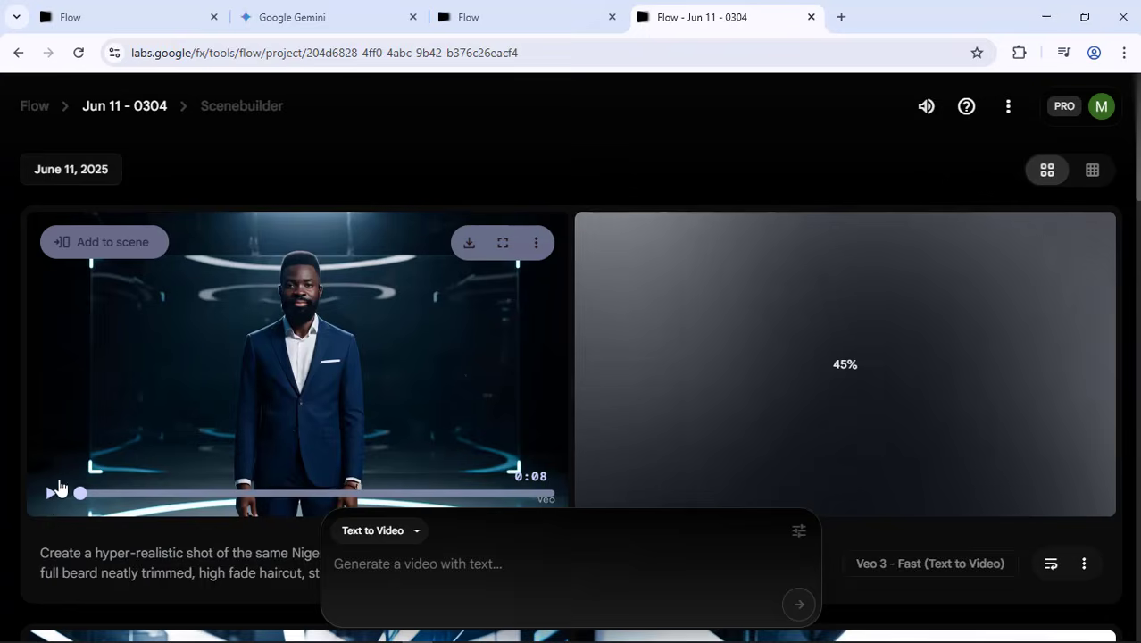
{"action": "left_click", "coordinate": [50, 494]}
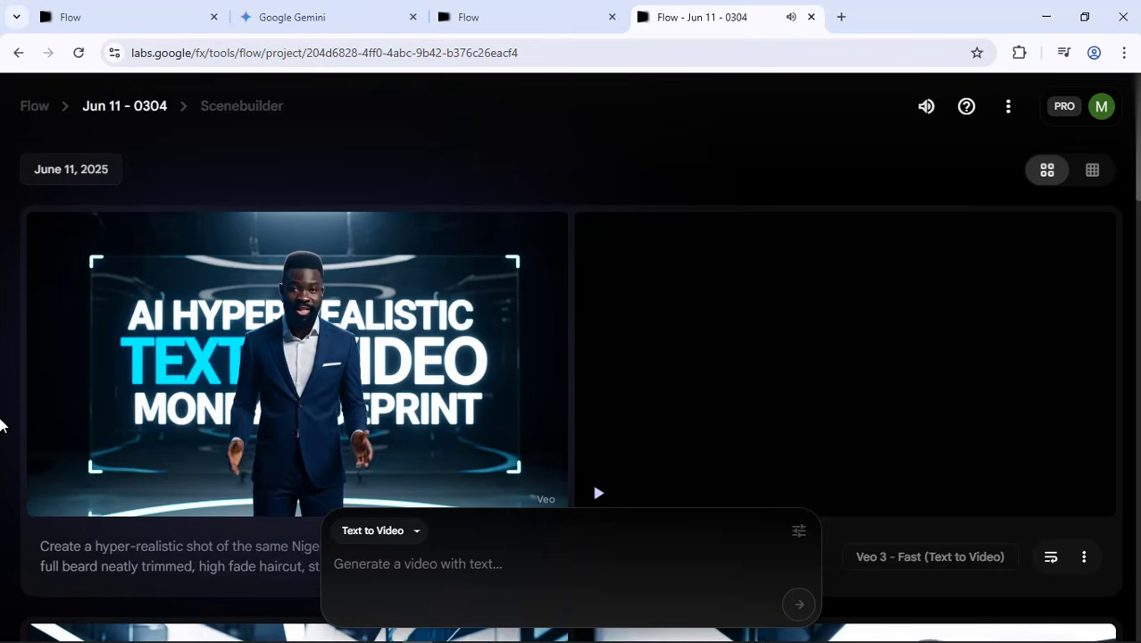
{"action": "mouse_move", "coordinate": [189, 357]}
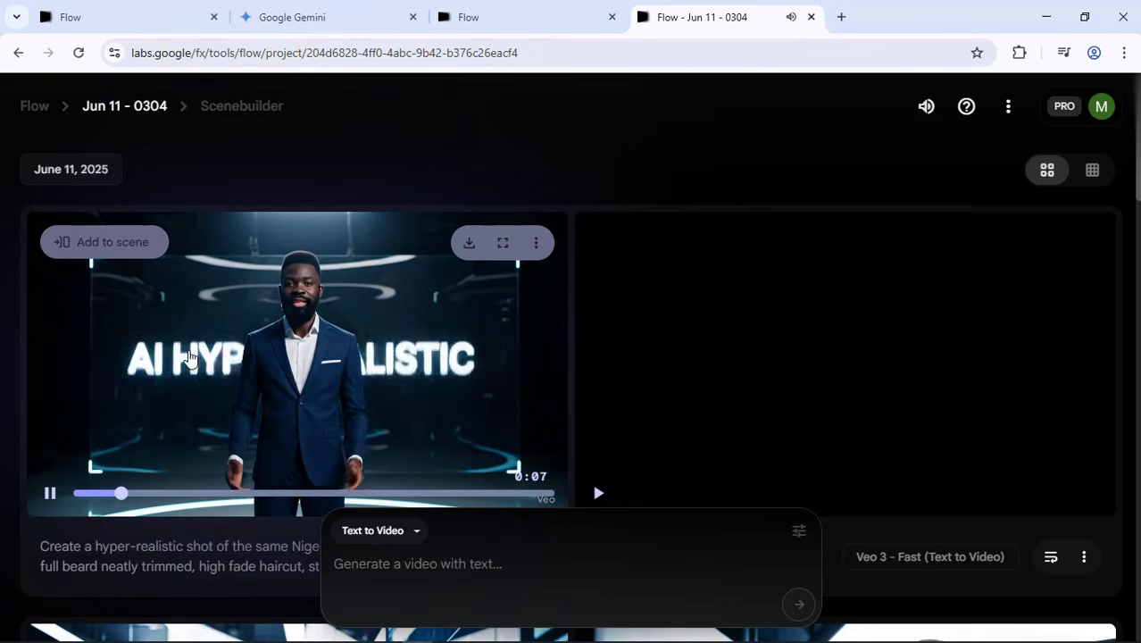
{"action": "left_click", "coordinate": [50, 493]}
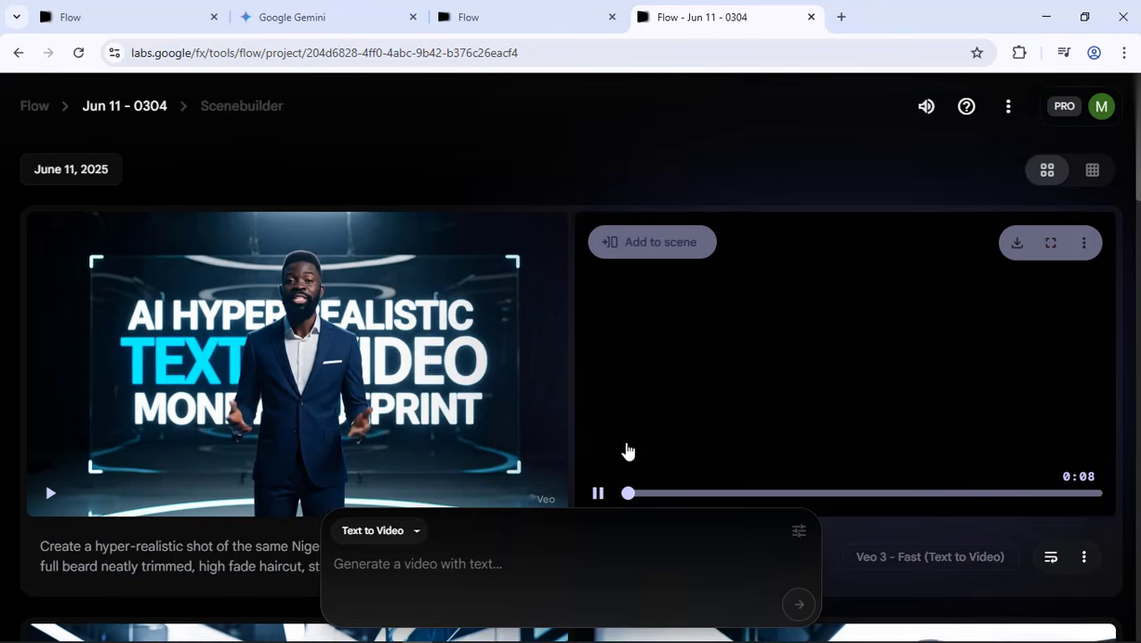
{"action": "scroll", "coordinate": [627, 451], "scroll_direction": "down", "scroll_amount": 2}
{"action": "scroll", "coordinate": [645, 369], "scroll_direction": "up", "scroll_amount": 1}
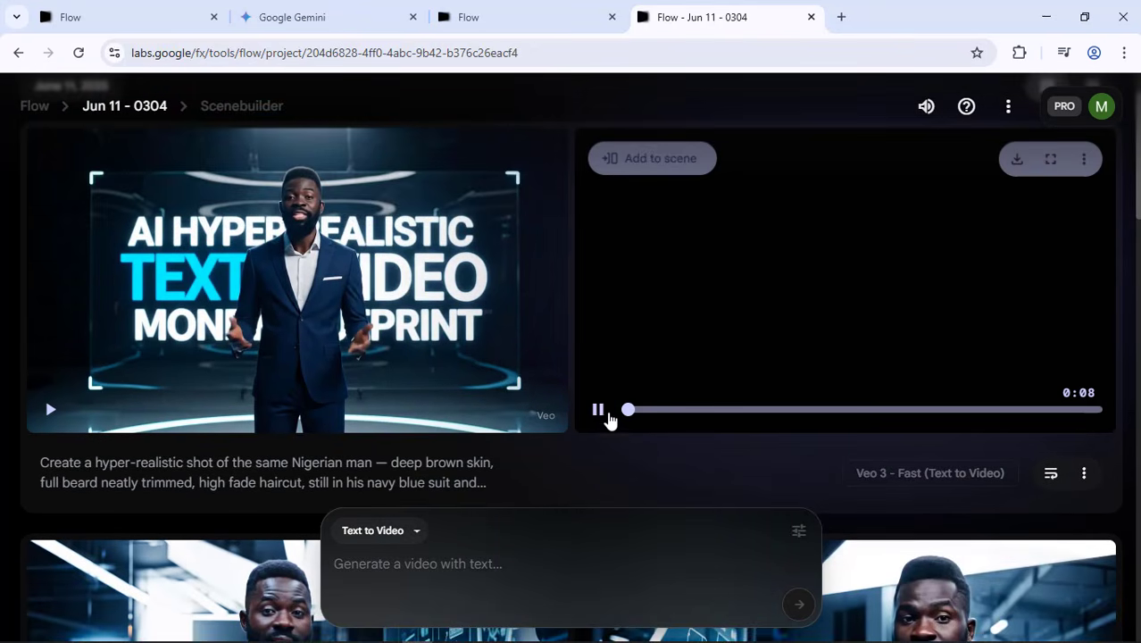
{"action": "scroll", "coordinate": [599, 455], "scroll_direction": "up", "scroll_amount": 1}
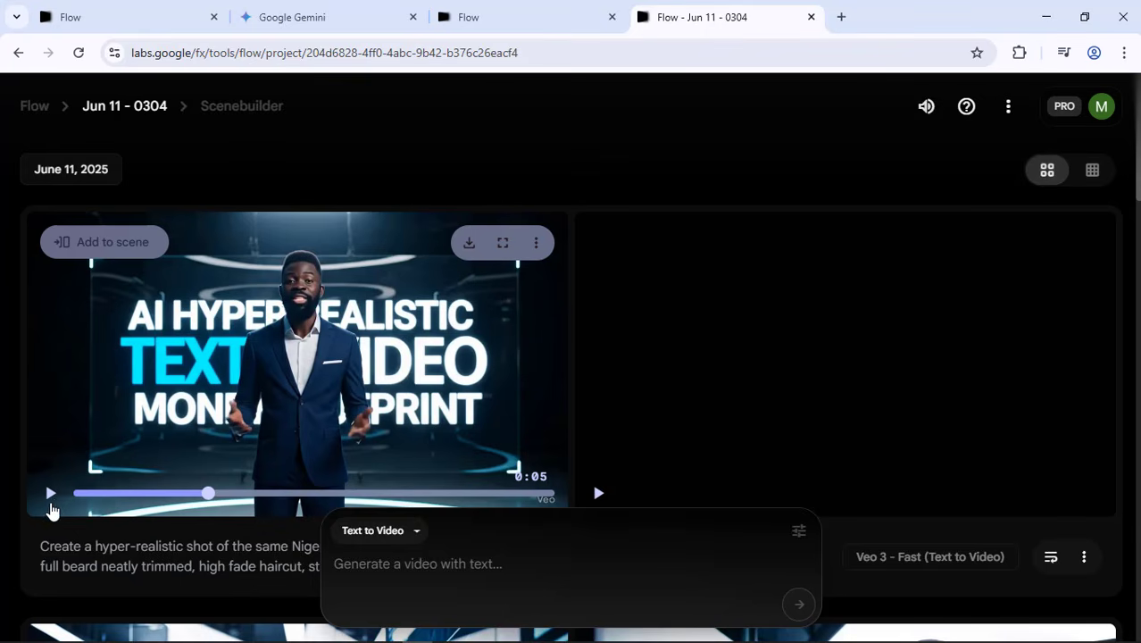
{"action": "left_click", "coordinate": [53, 502]}
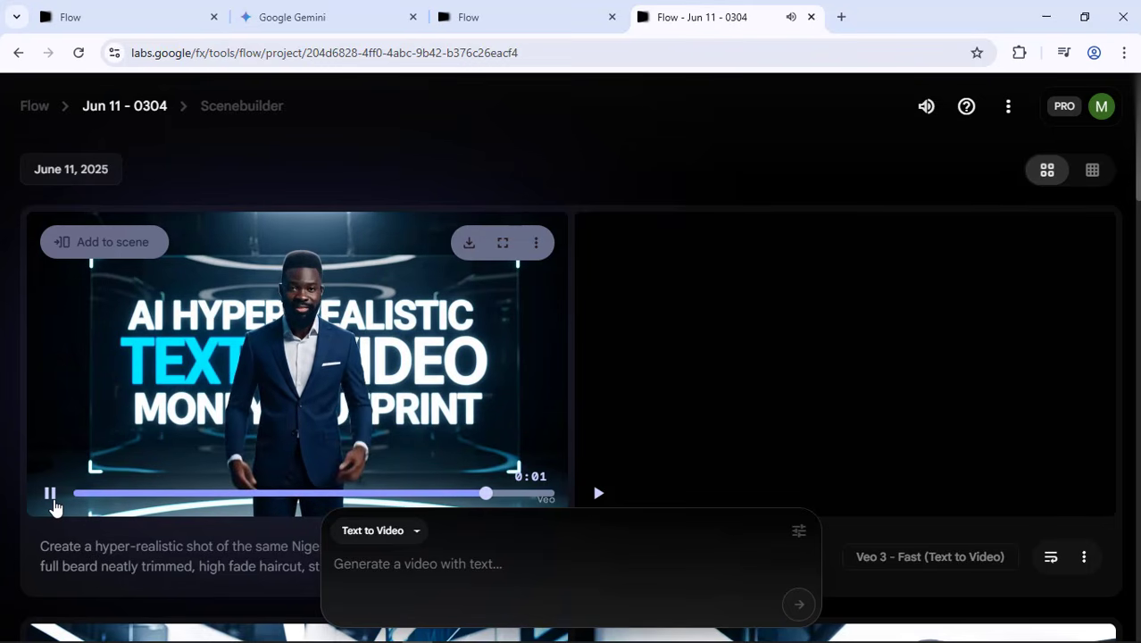
{"action": "left_click", "coordinate": [53, 501]}
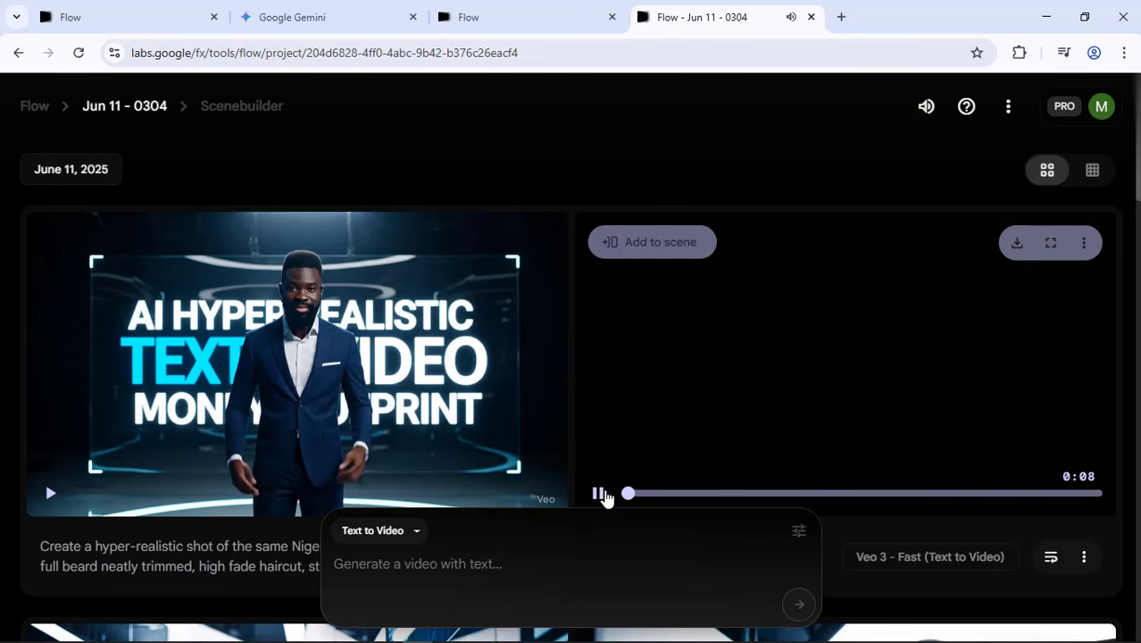
Retry playback of the second course-title clip and stop it
{"action": "scroll", "coordinate": [678, 381], "scroll_direction": "down", "scroll_amount": 1}
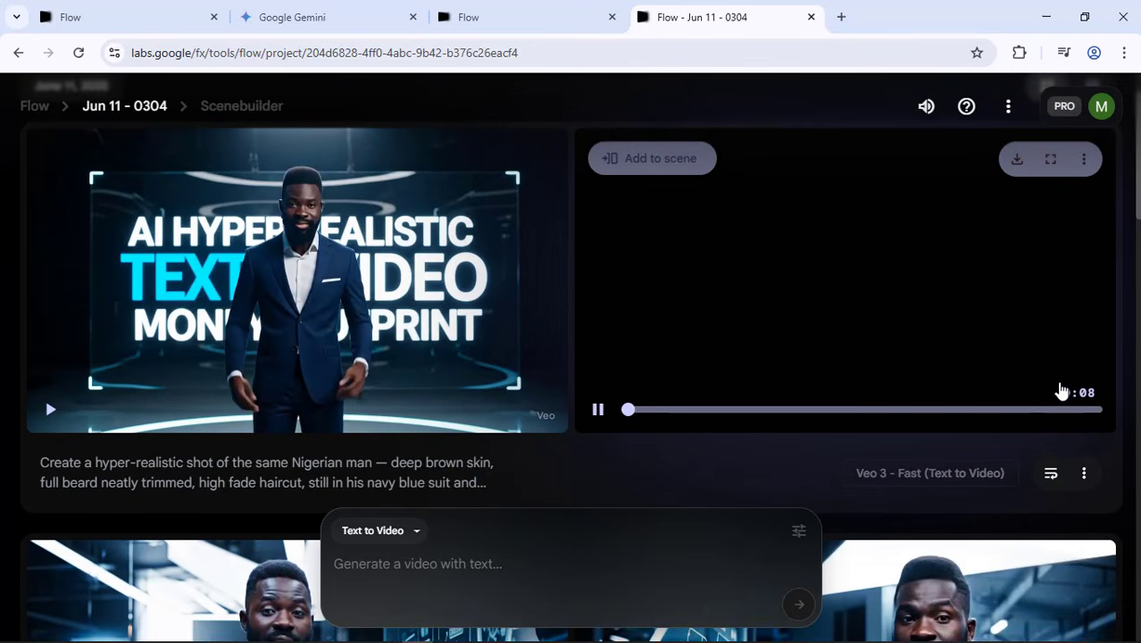
{"action": "left_click", "coordinate": [603, 313]}
{"action": "left_click", "coordinate": [605, 412]}
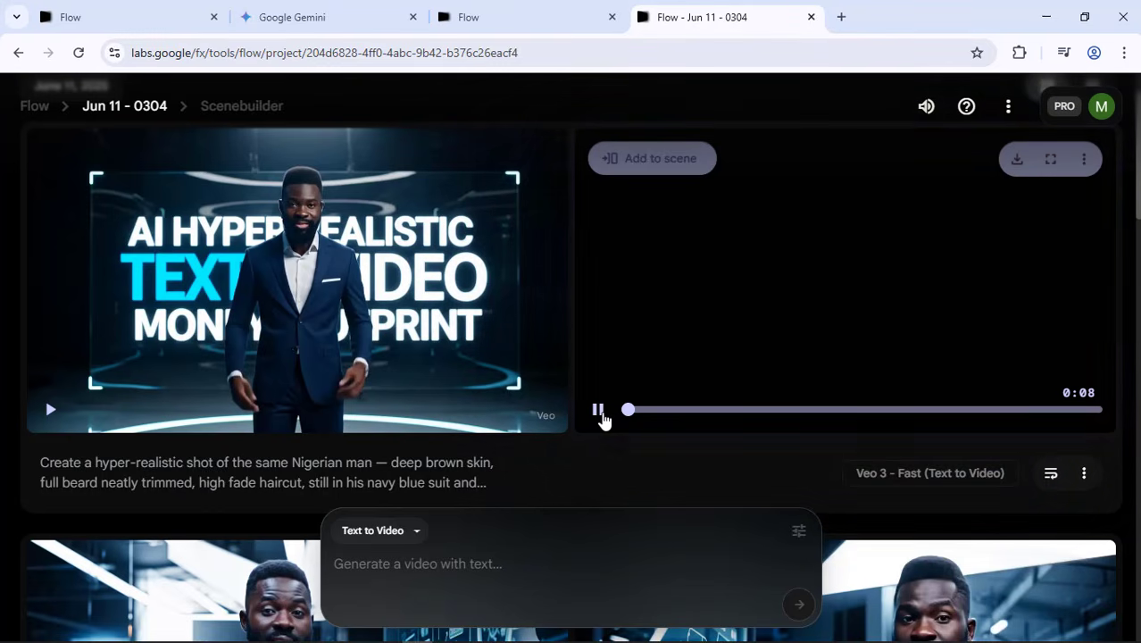
{"action": "left_click", "coordinate": [599, 411]}
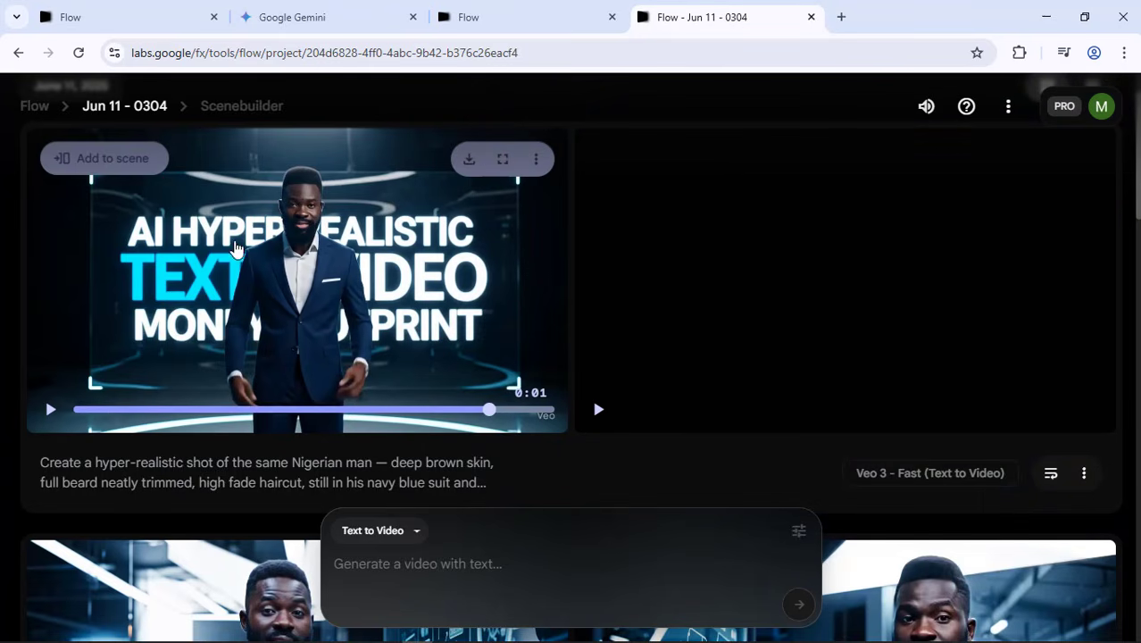
Add the first regenerated digital-board clip to the scene as the third shot and scrub to its end in Scenebuilder
{"action": "scroll", "coordinate": [344, 363], "scroll_direction": "down", "scroll_amount": 3}
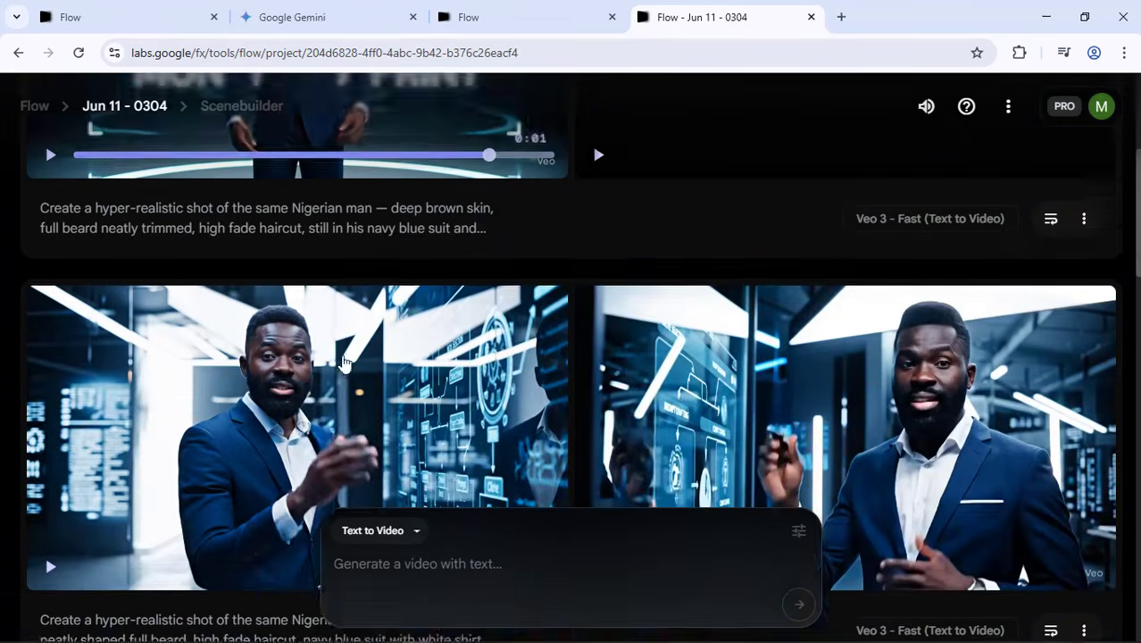
{"action": "scroll", "coordinate": [345, 363], "scroll_direction": "down", "scroll_amount": 5}
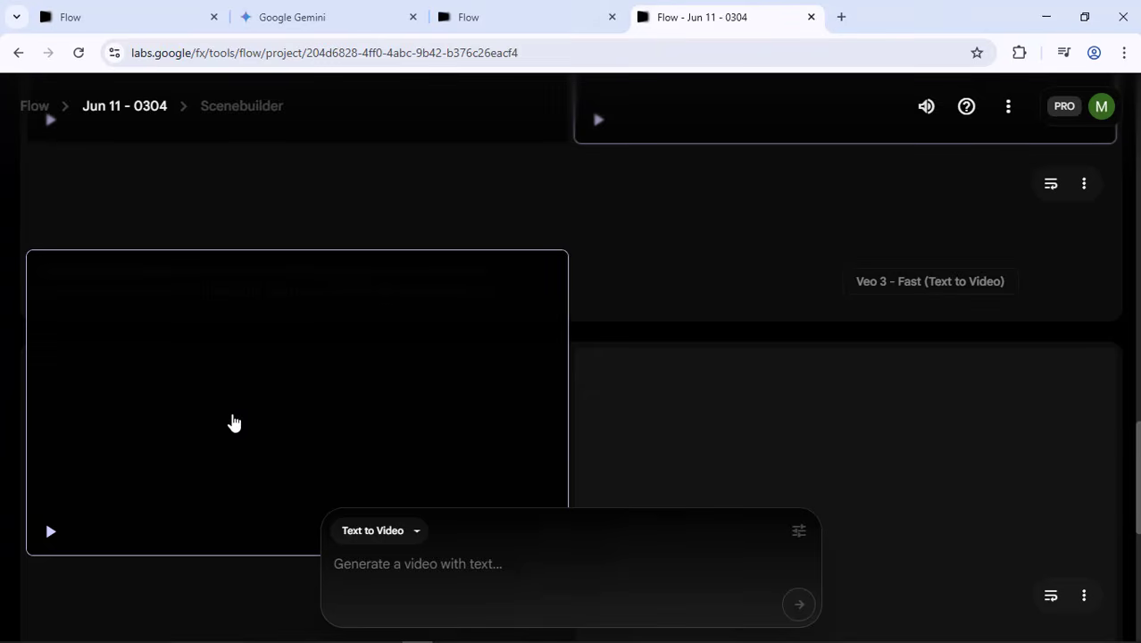
{"action": "scroll", "coordinate": [605, 348], "scroll_direction": "down", "scroll_amount": 6}
{"action": "scroll", "coordinate": [494, 449], "scroll_direction": "up", "scroll_amount": 1}
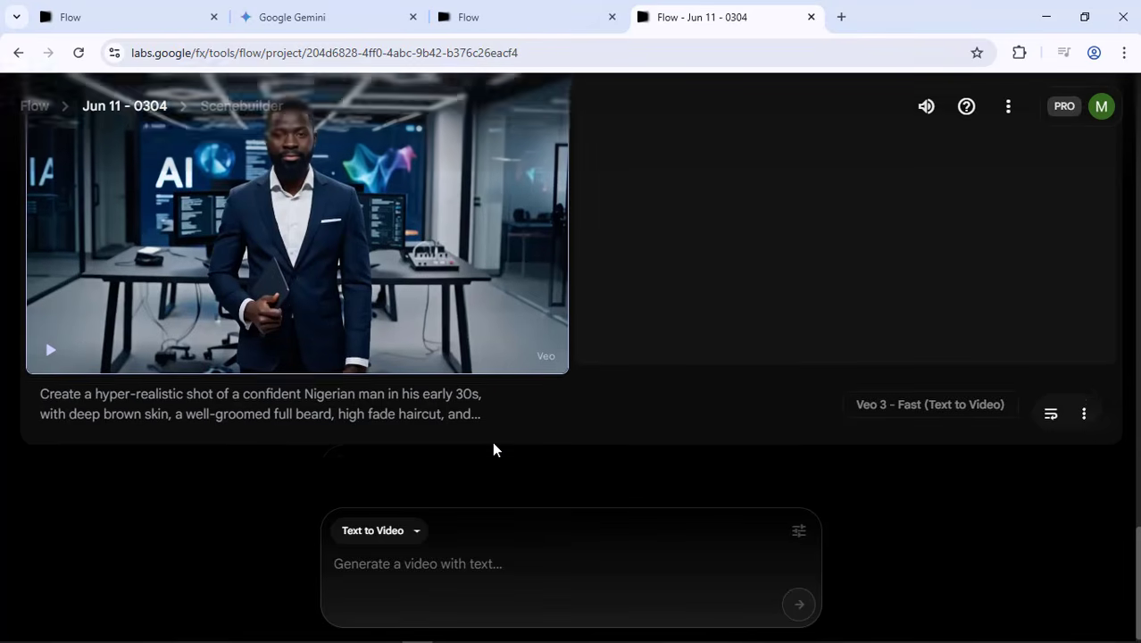
{"action": "scroll", "coordinate": [129, 183], "scroll_direction": "up", "scroll_amount": 2}
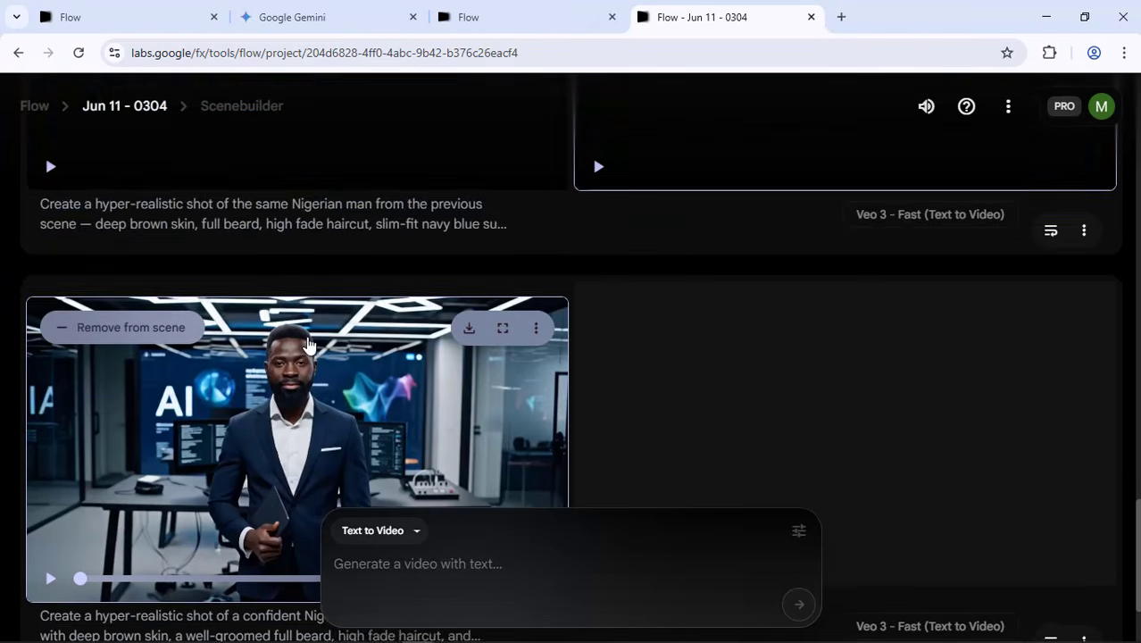
{"action": "scroll", "coordinate": [400, 364], "scroll_direction": "up", "scroll_amount": 5}
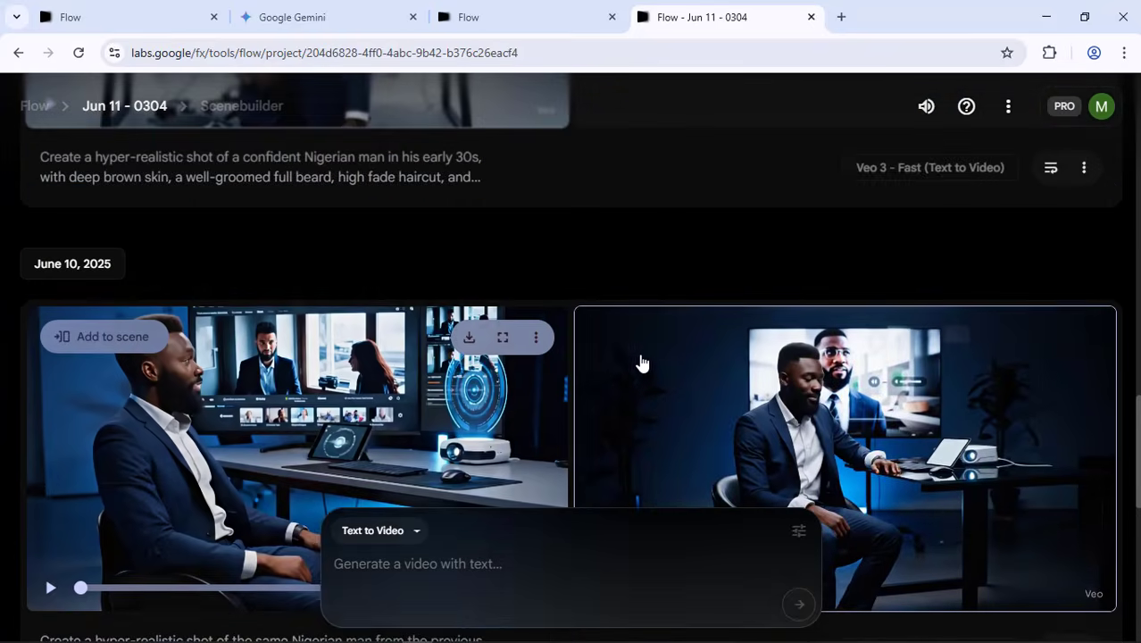
{"action": "scroll", "coordinate": [639, 380], "scroll_direction": "up", "scroll_amount": 5}
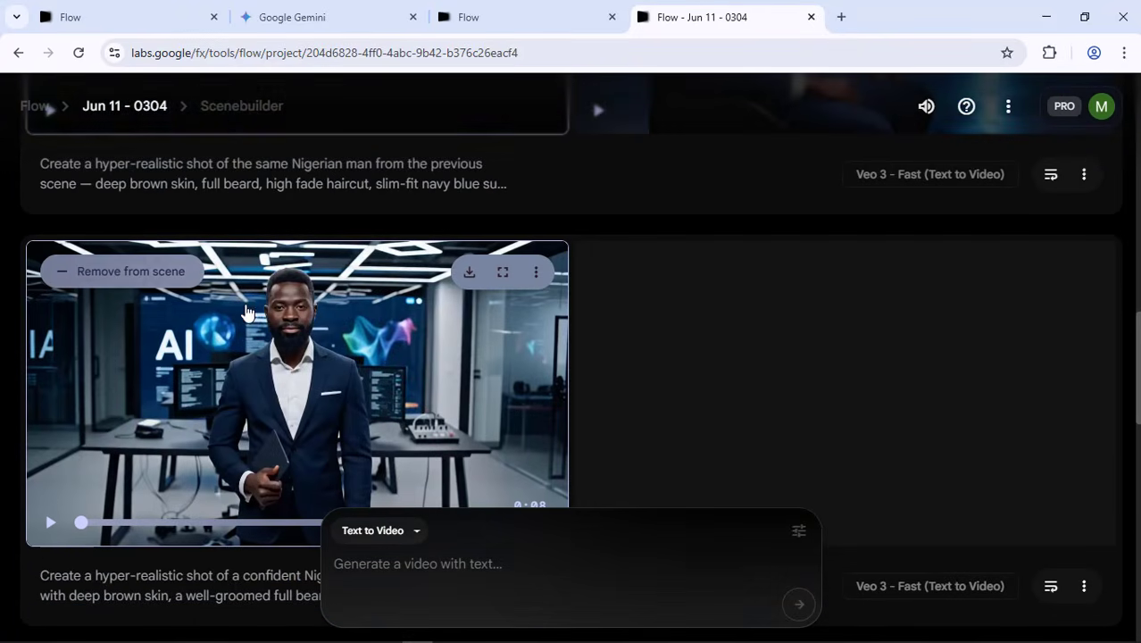
{"action": "scroll", "coordinate": [377, 340], "scroll_direction": "up", "scroll_amount": 7}
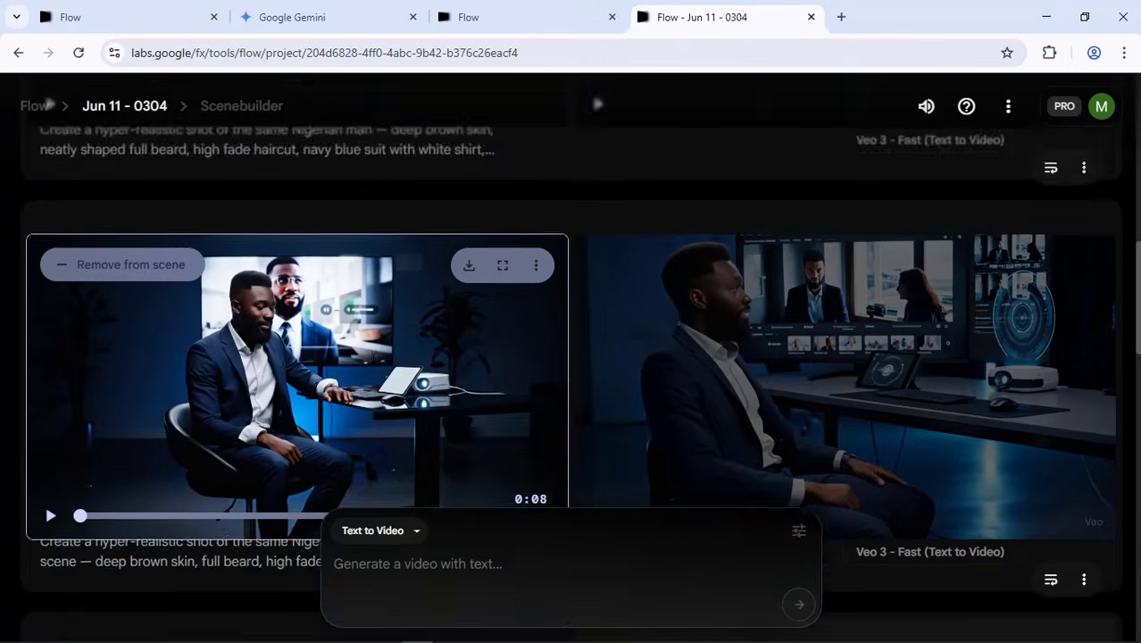
{"action": "scroll", "coordinate": [377, 383], "scroll_direction": "up", "scroll_amount": 2}
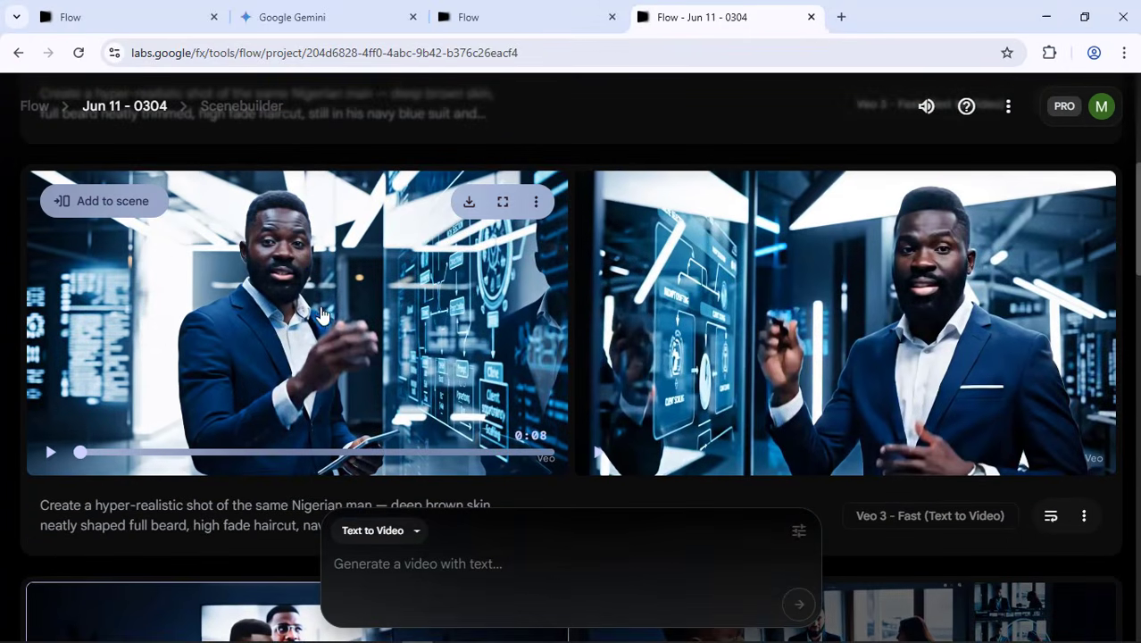
{"action": "left_click", "coordinate": [146, 202]}
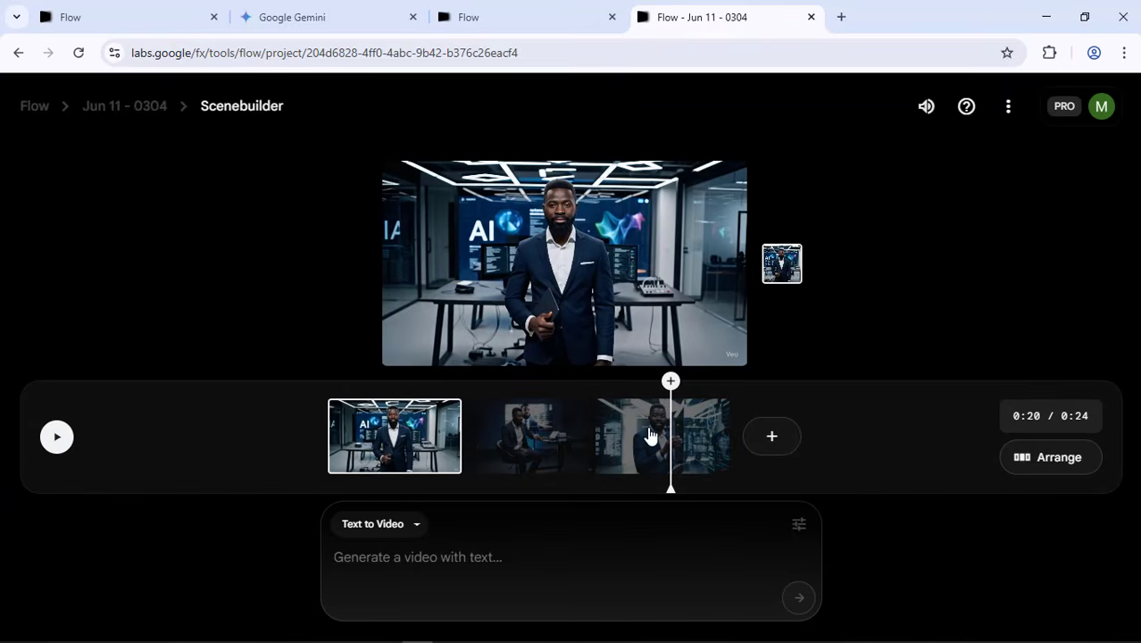
{"action": "left_click", "coordinate": [650, 437]}
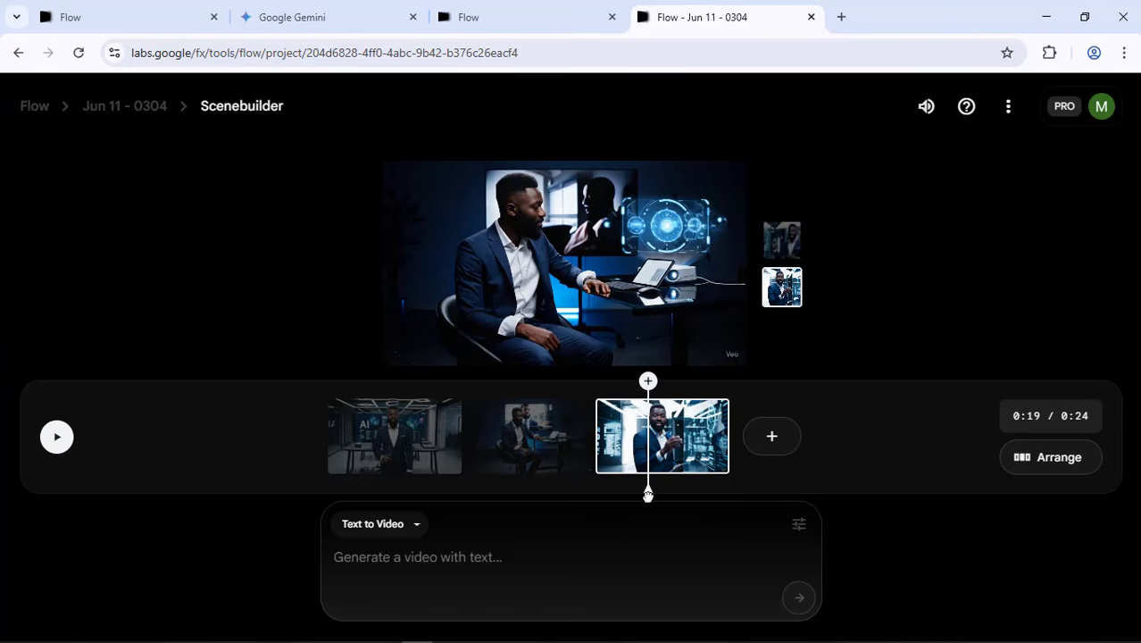
{"action": "left_click_drag", "start_coordinate": [648, 494], "coordinate": [749, 468]}
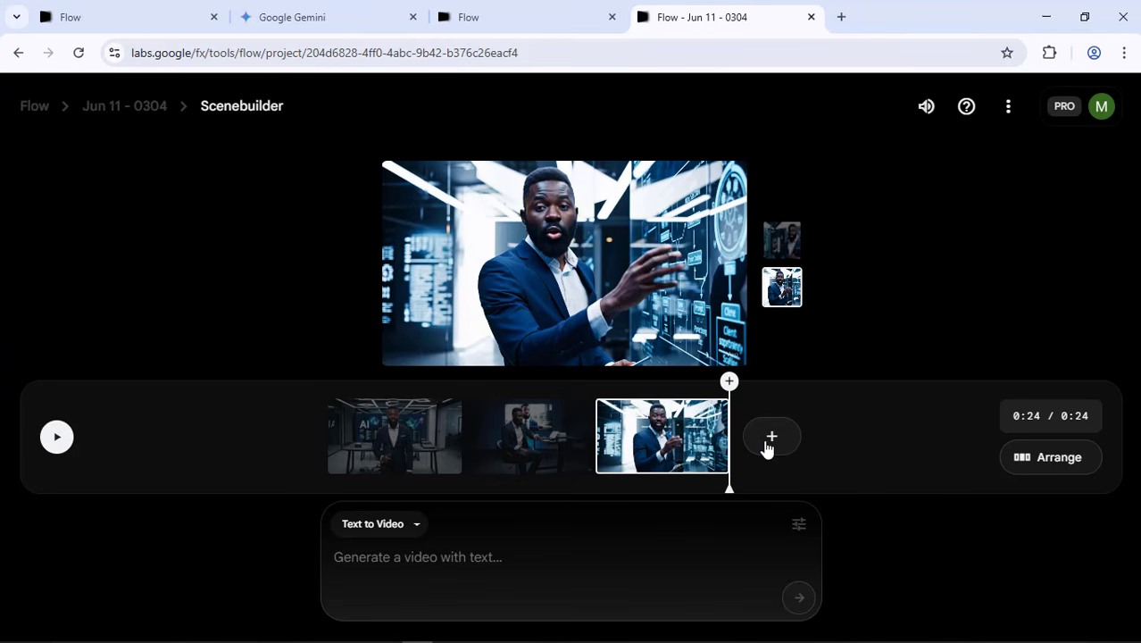
Return to the Jun 11 - 0304 project and add the first course-title clip to the end of the scene
{"action": "left_click", "coordinate": [134, 109]}
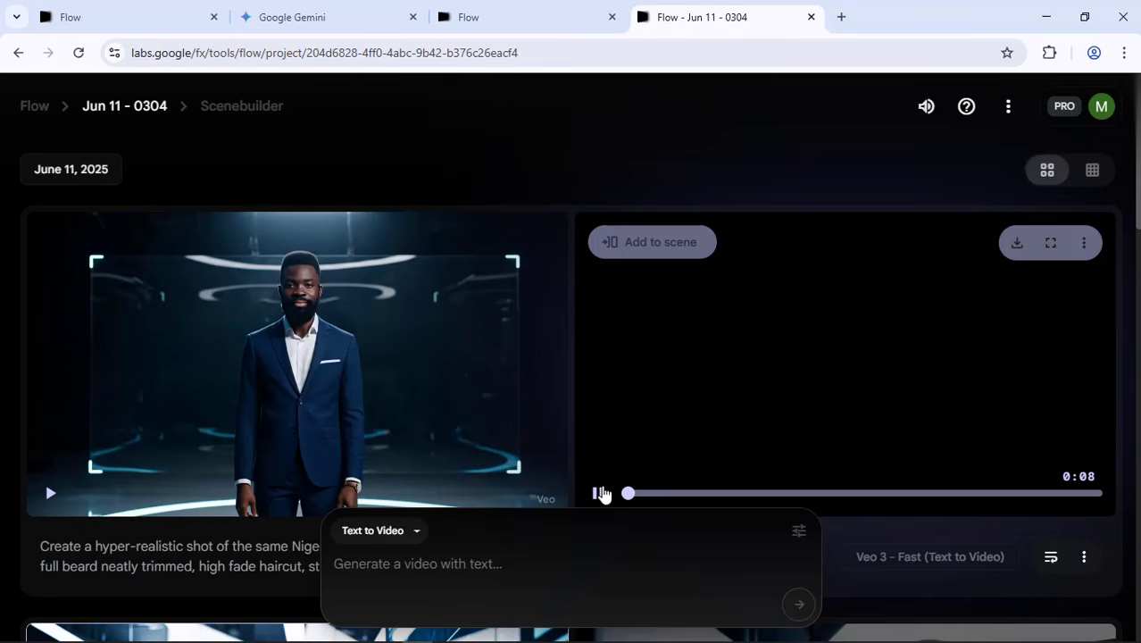
{"action": "left_click", "coordinate": [600, 494]}
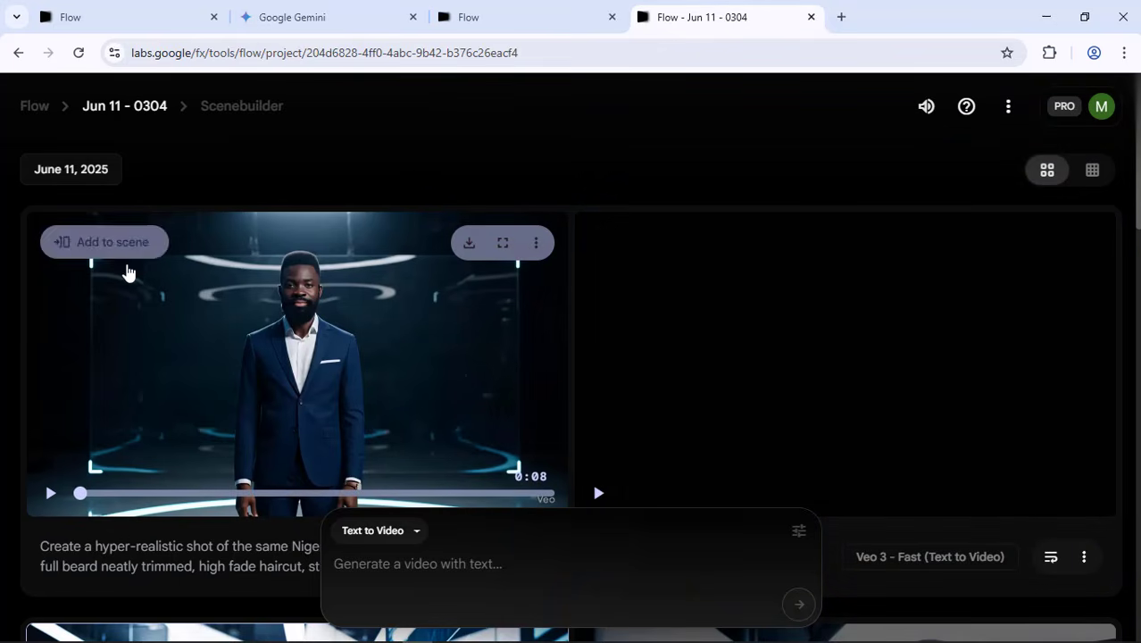
{"action": "left_click", "coordinate": [127, 245]}
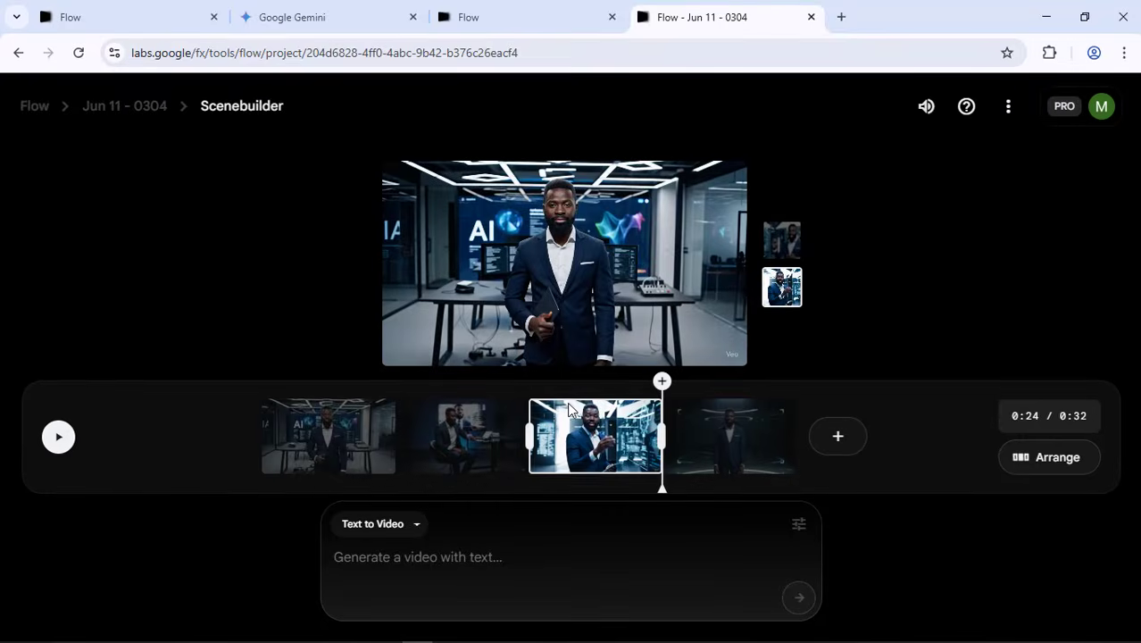
Preview the four-clip sequence by scrubbing into the course-title clip and playing briefly from the start
{"action": "left_click_drag", "start_coordinate": [665, 486], "coordinate": [749, 471]}
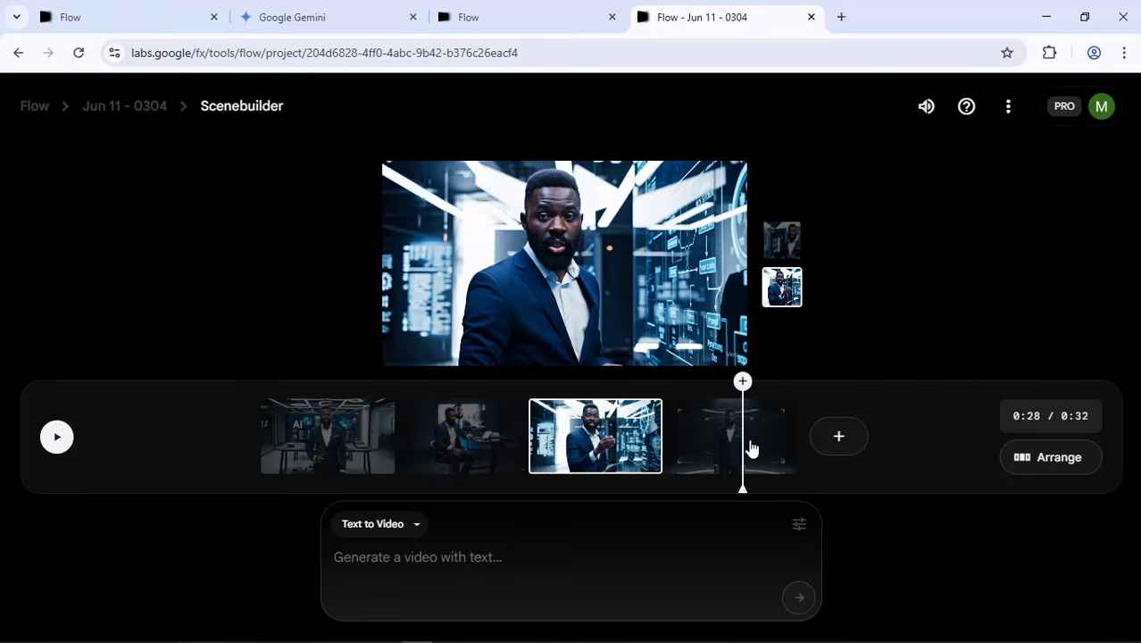
{"action": "left_click", "coordinate": [751, 444]}
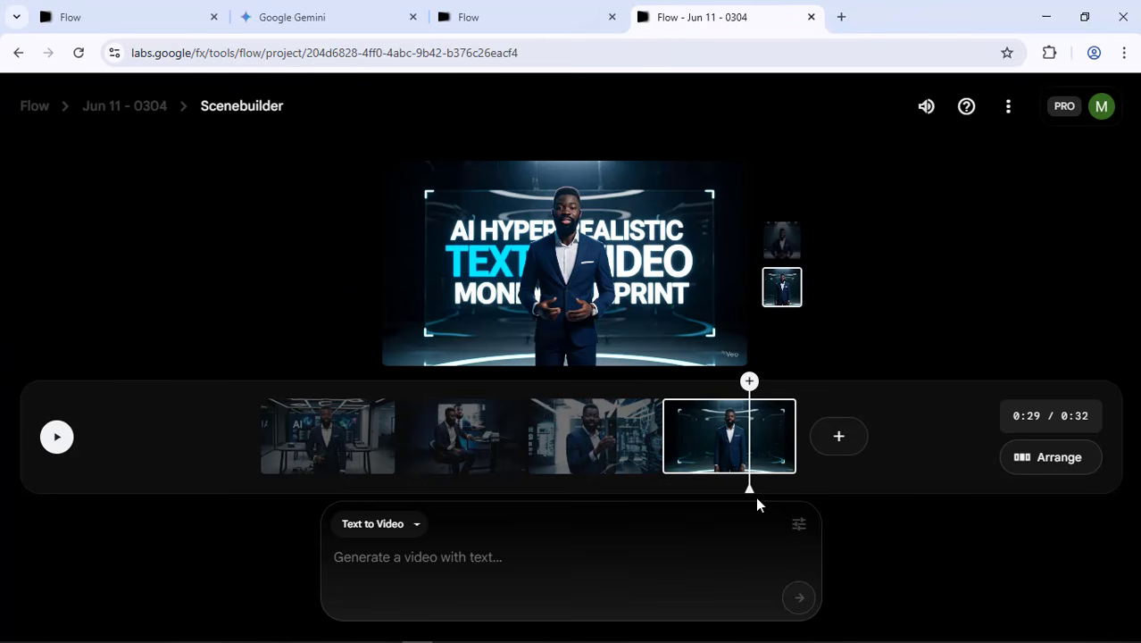
{"action": "left_click_drag", "start_coordinate": [742, 490], "coordinate": [156, 366]}
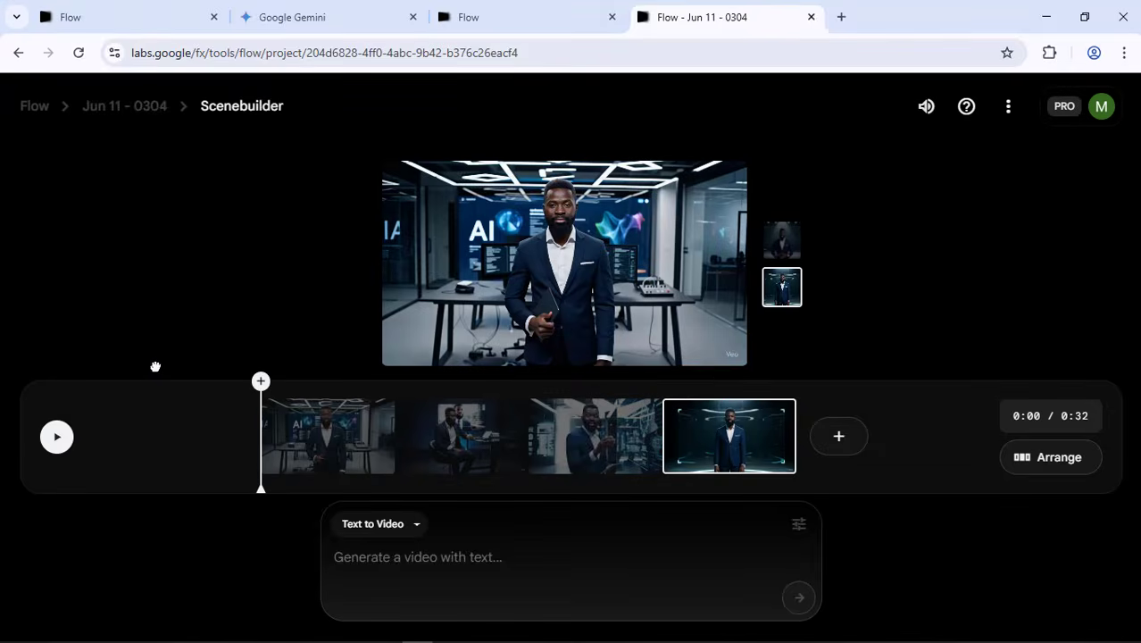
{"action": "left_click", "coordinate": [63, 442]}
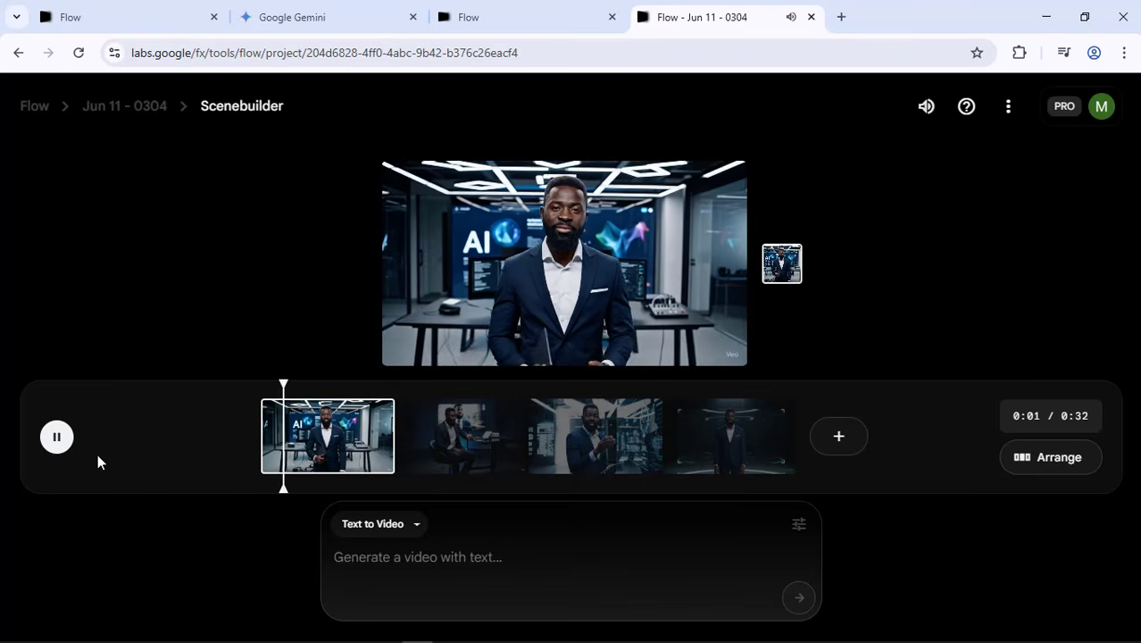
{"action": "left_click", "coordinate": [56, 439]}
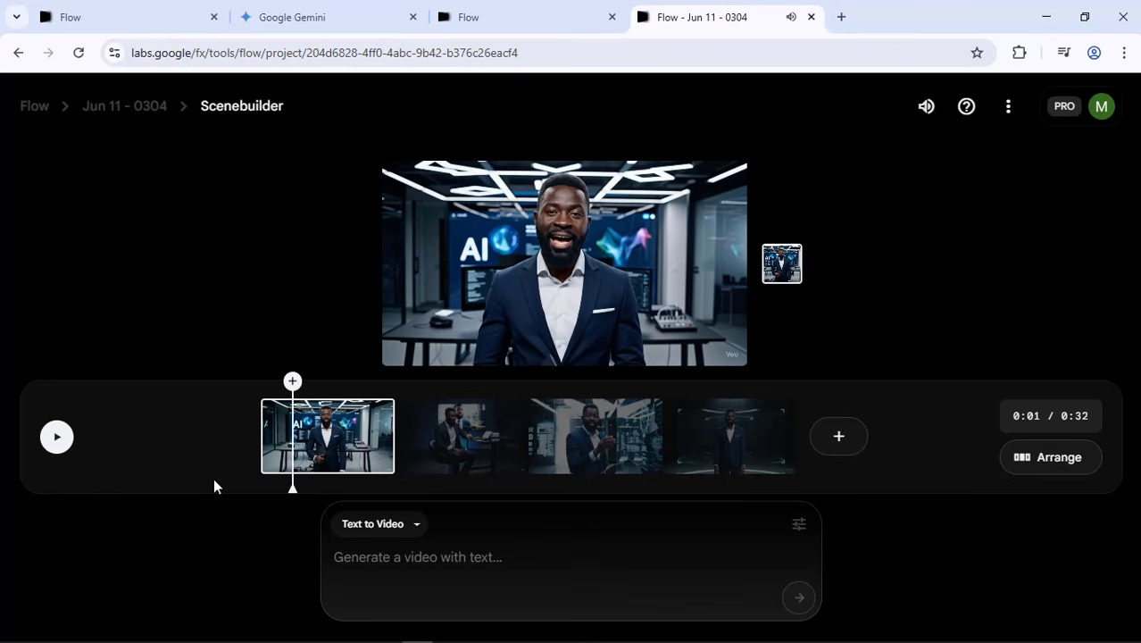
{"action": "left_click", "coordinate": [304, 437]}
Export the assembled scene from Scenebuilder and download the exported video
{"action": "mouse_move", "coordinate": [683, 341]}
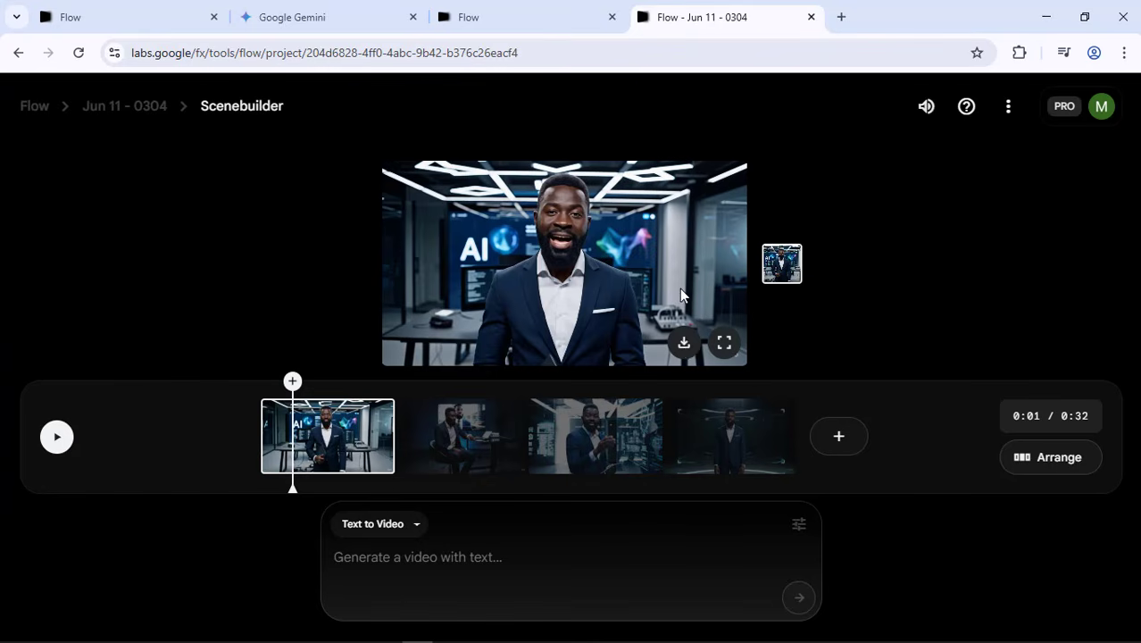
{"action": "left_click", "coordinate": [684, 345]}
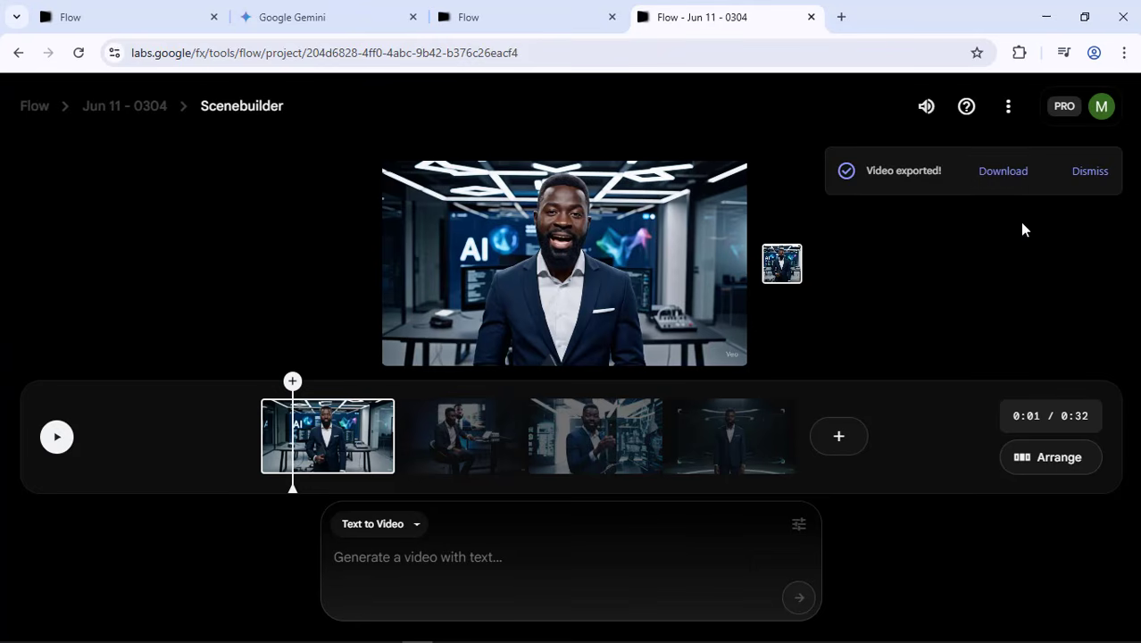
{"action": "left_click", "coordinate": [1016, 175]}
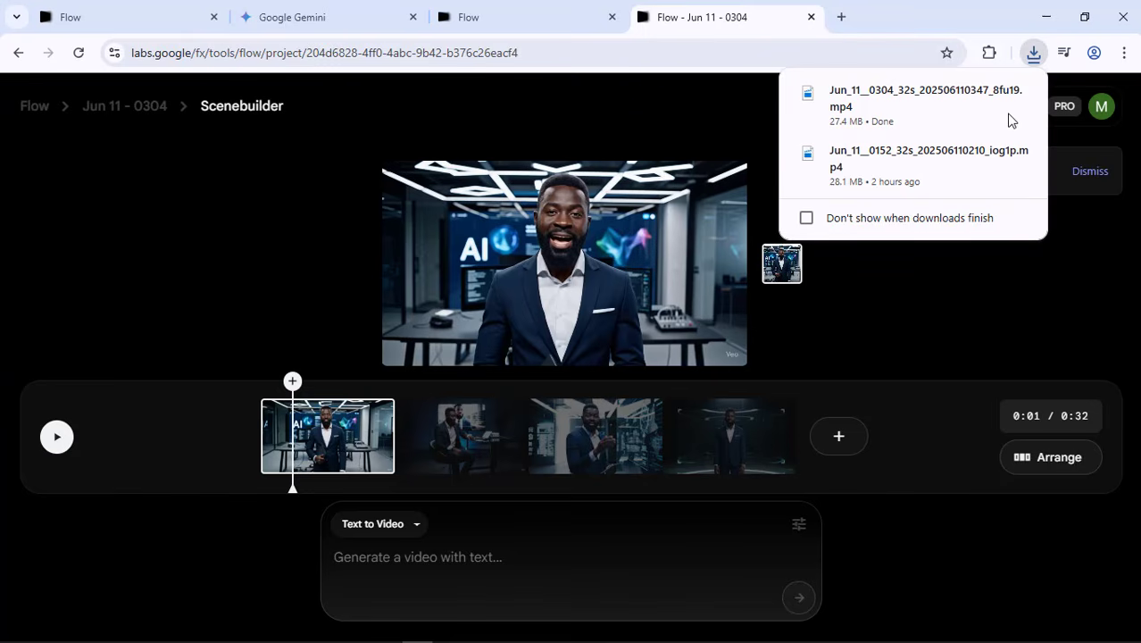
{"action": "mouse_move", "coordinate": [1007, 104]}
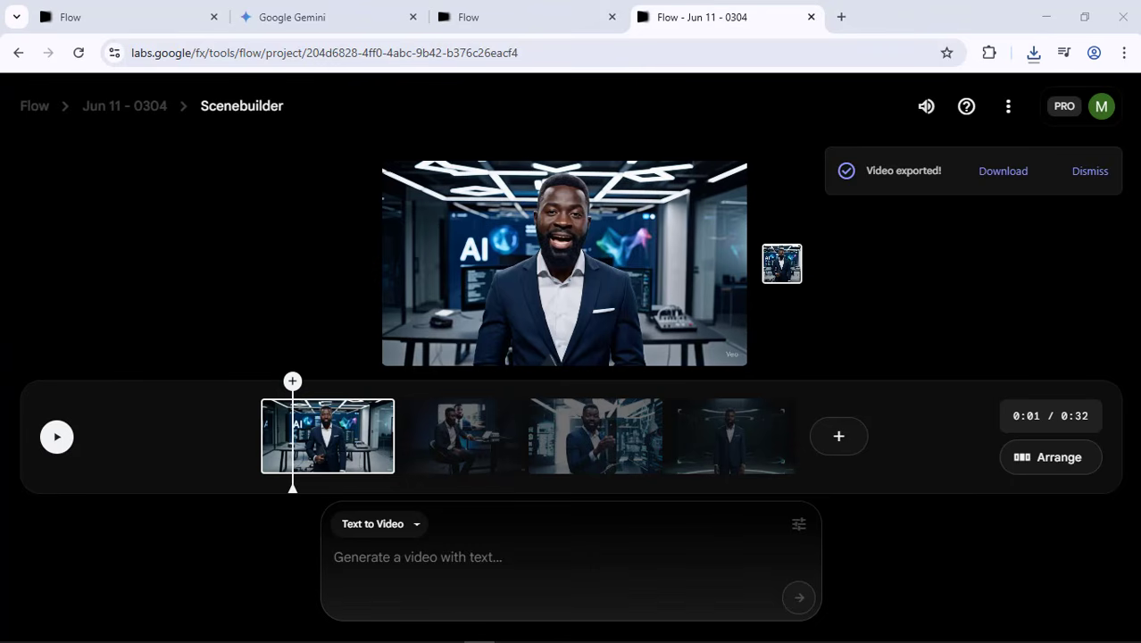
{"action": "left_click_drag", "start_coordinate": [649, 524], "coordinate": [312, 6]}
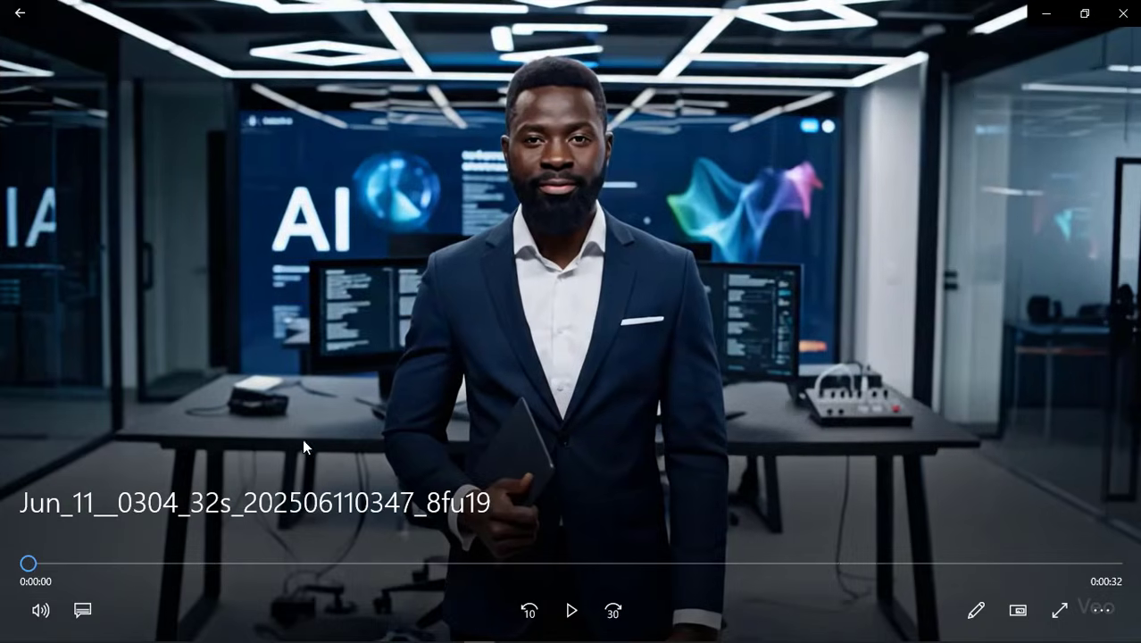
{"action": "left_click", "coordinate": [572, 611]}
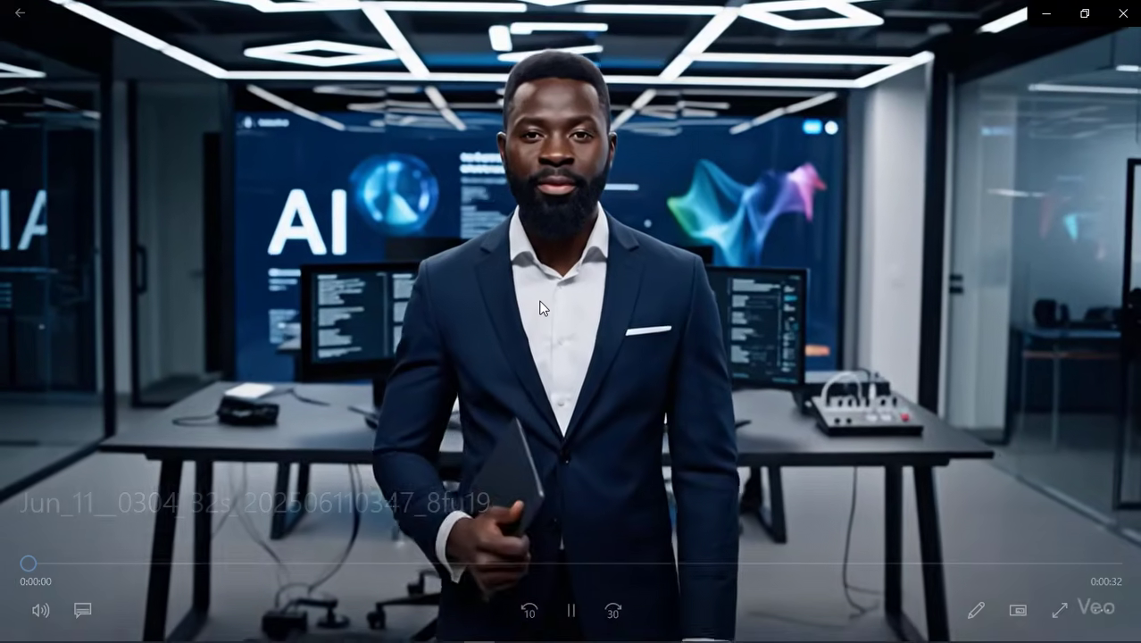